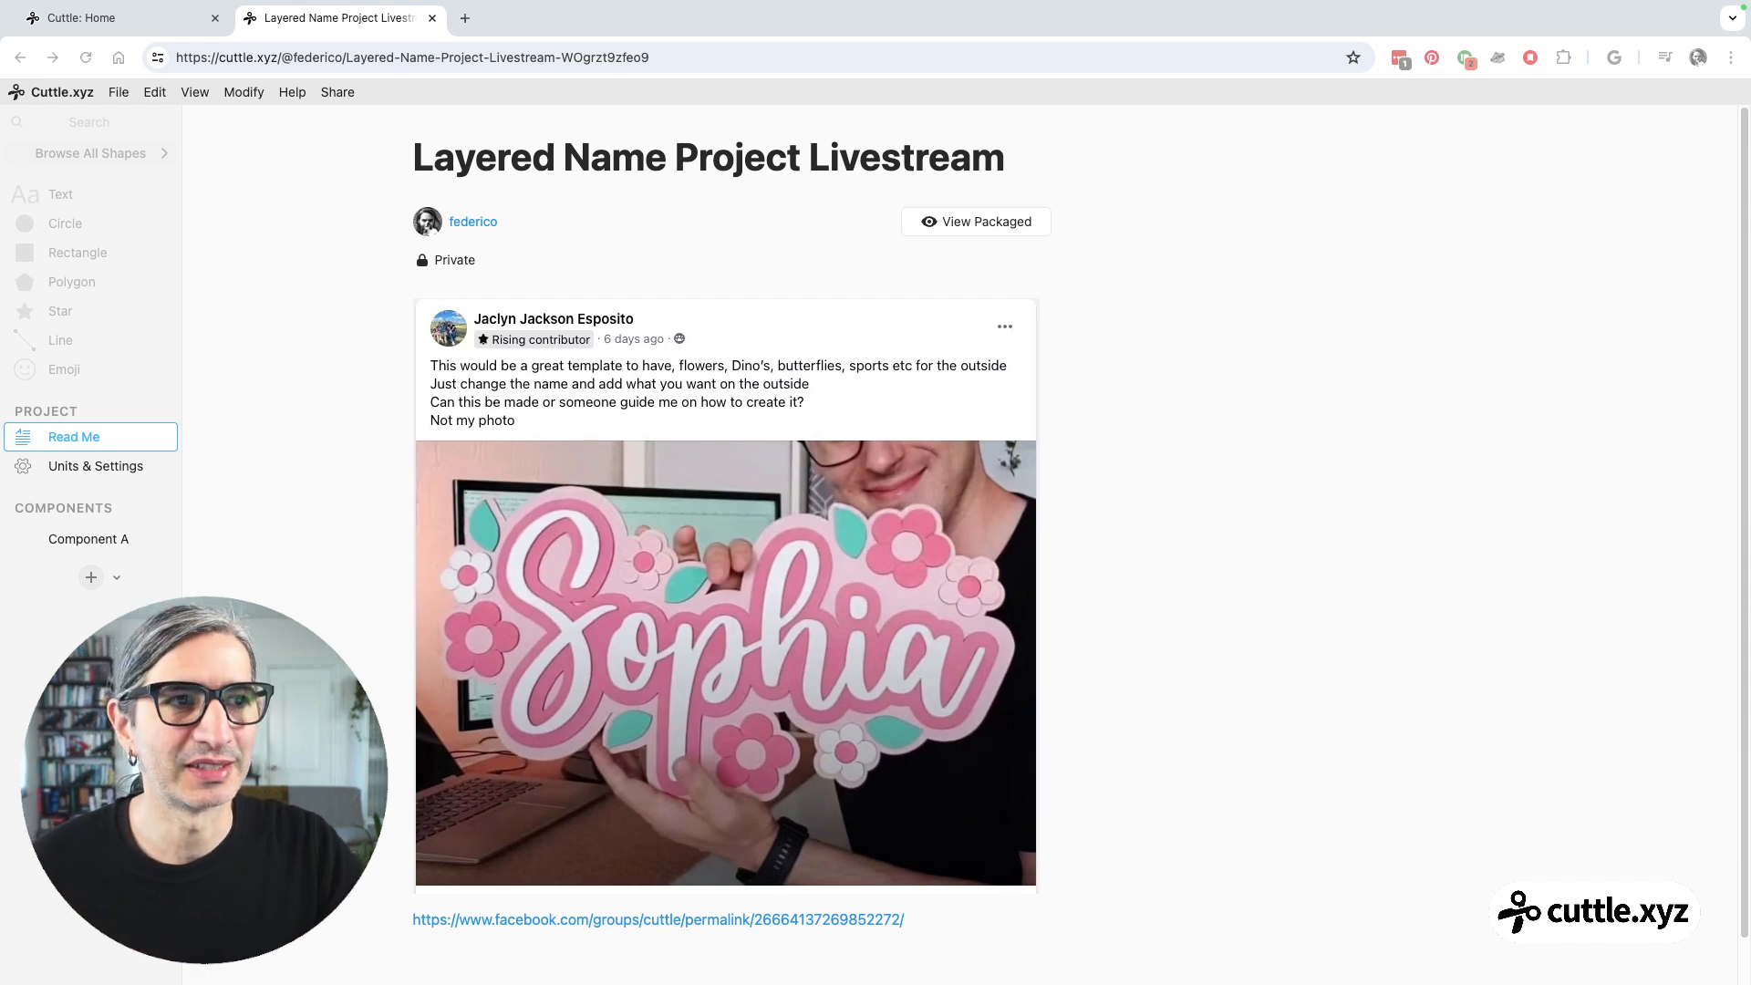
# - Open Component A, search the shape library for "co", and place a Connected Text shape at the canvas origin
pyautogui.scroll(-1, 720, 383)
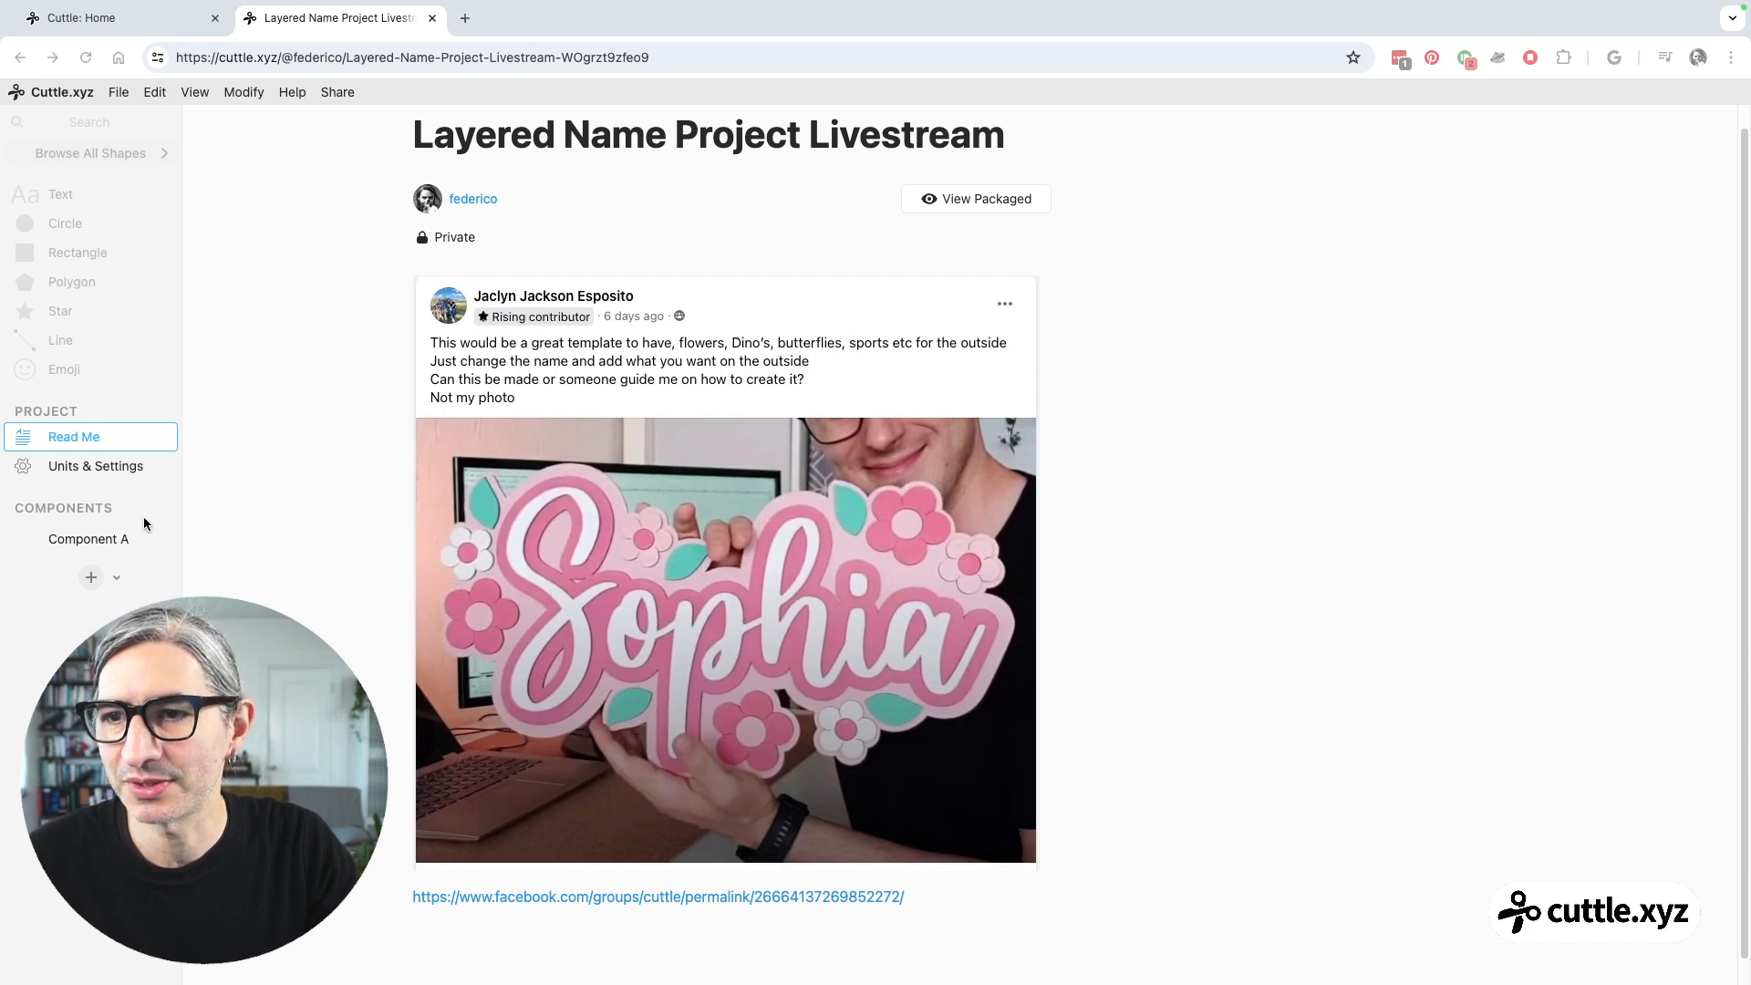
pyautogui.click(82, 541)
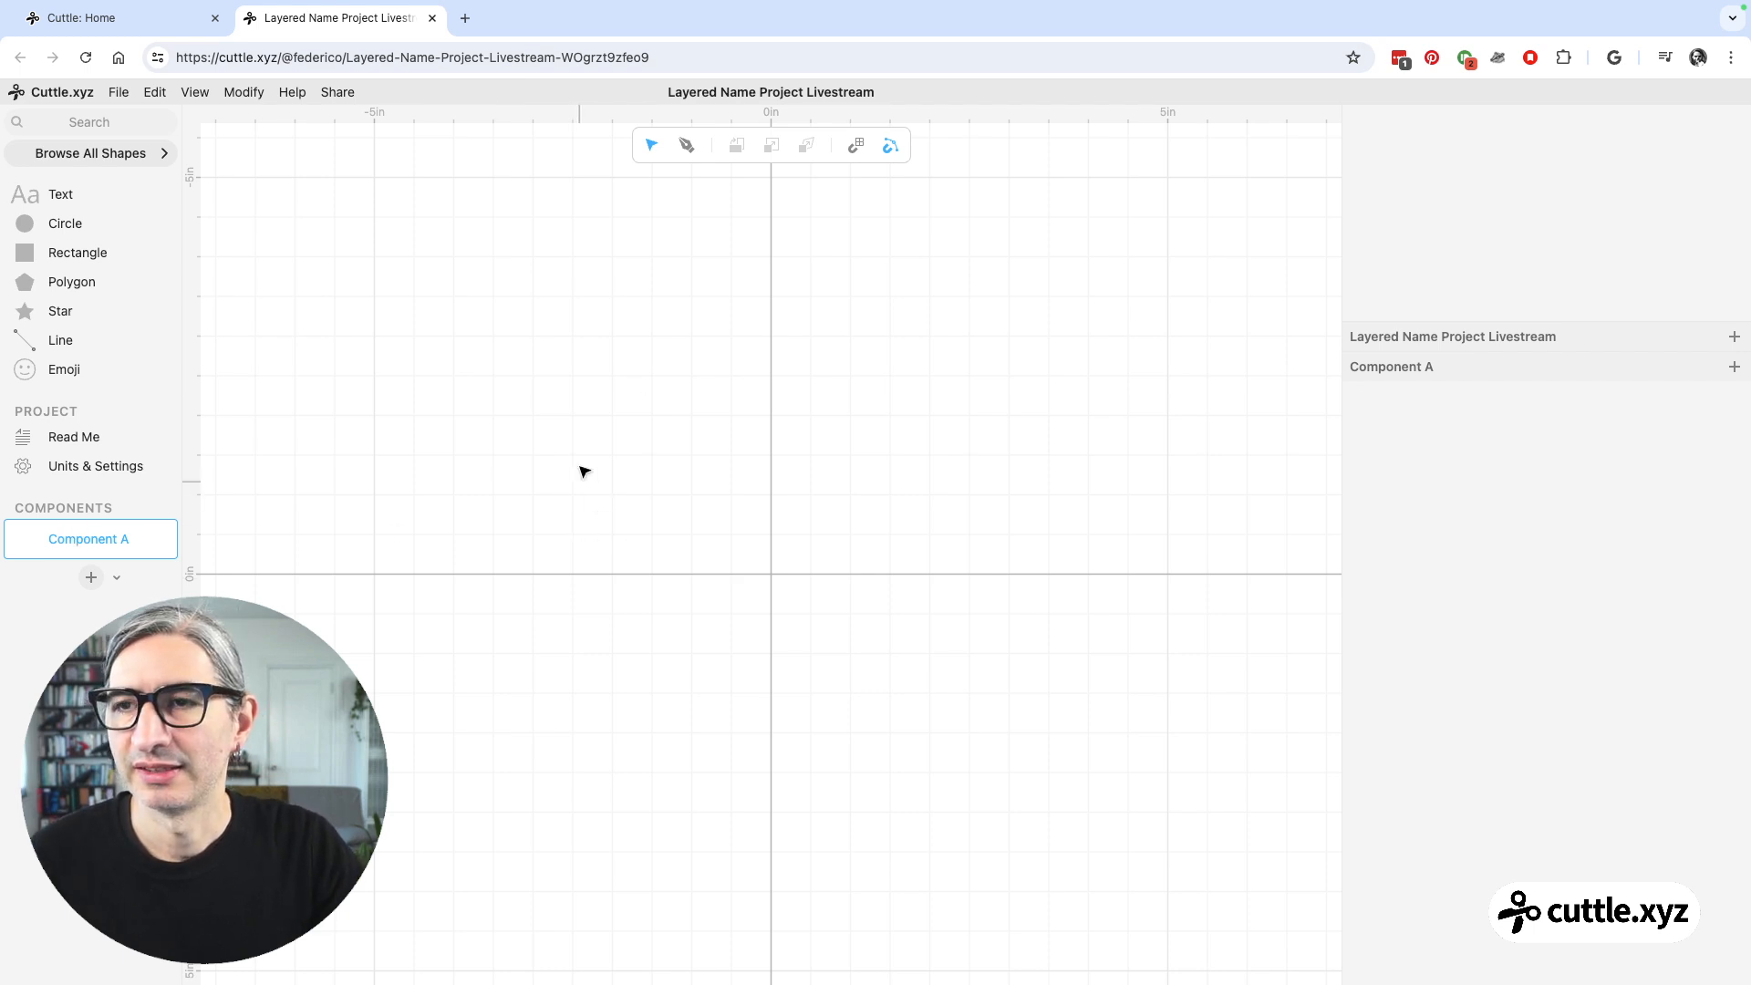
pyautogui.click(118, 124)
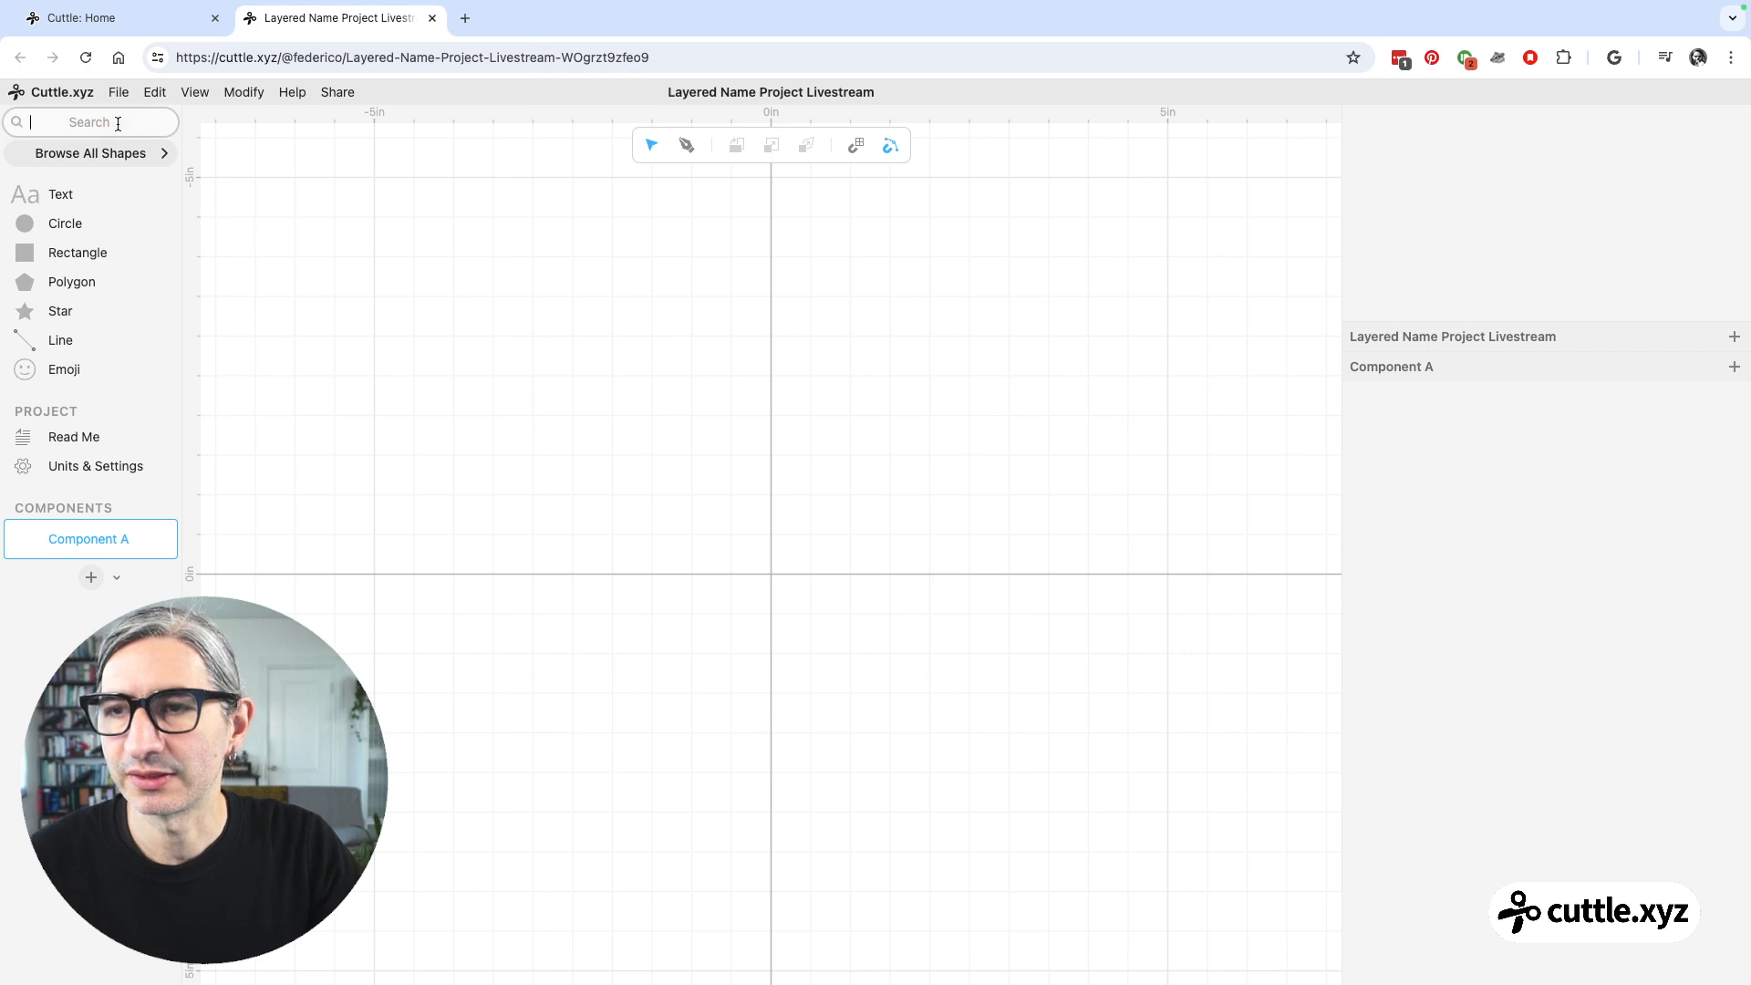
pyautogui.write('co')
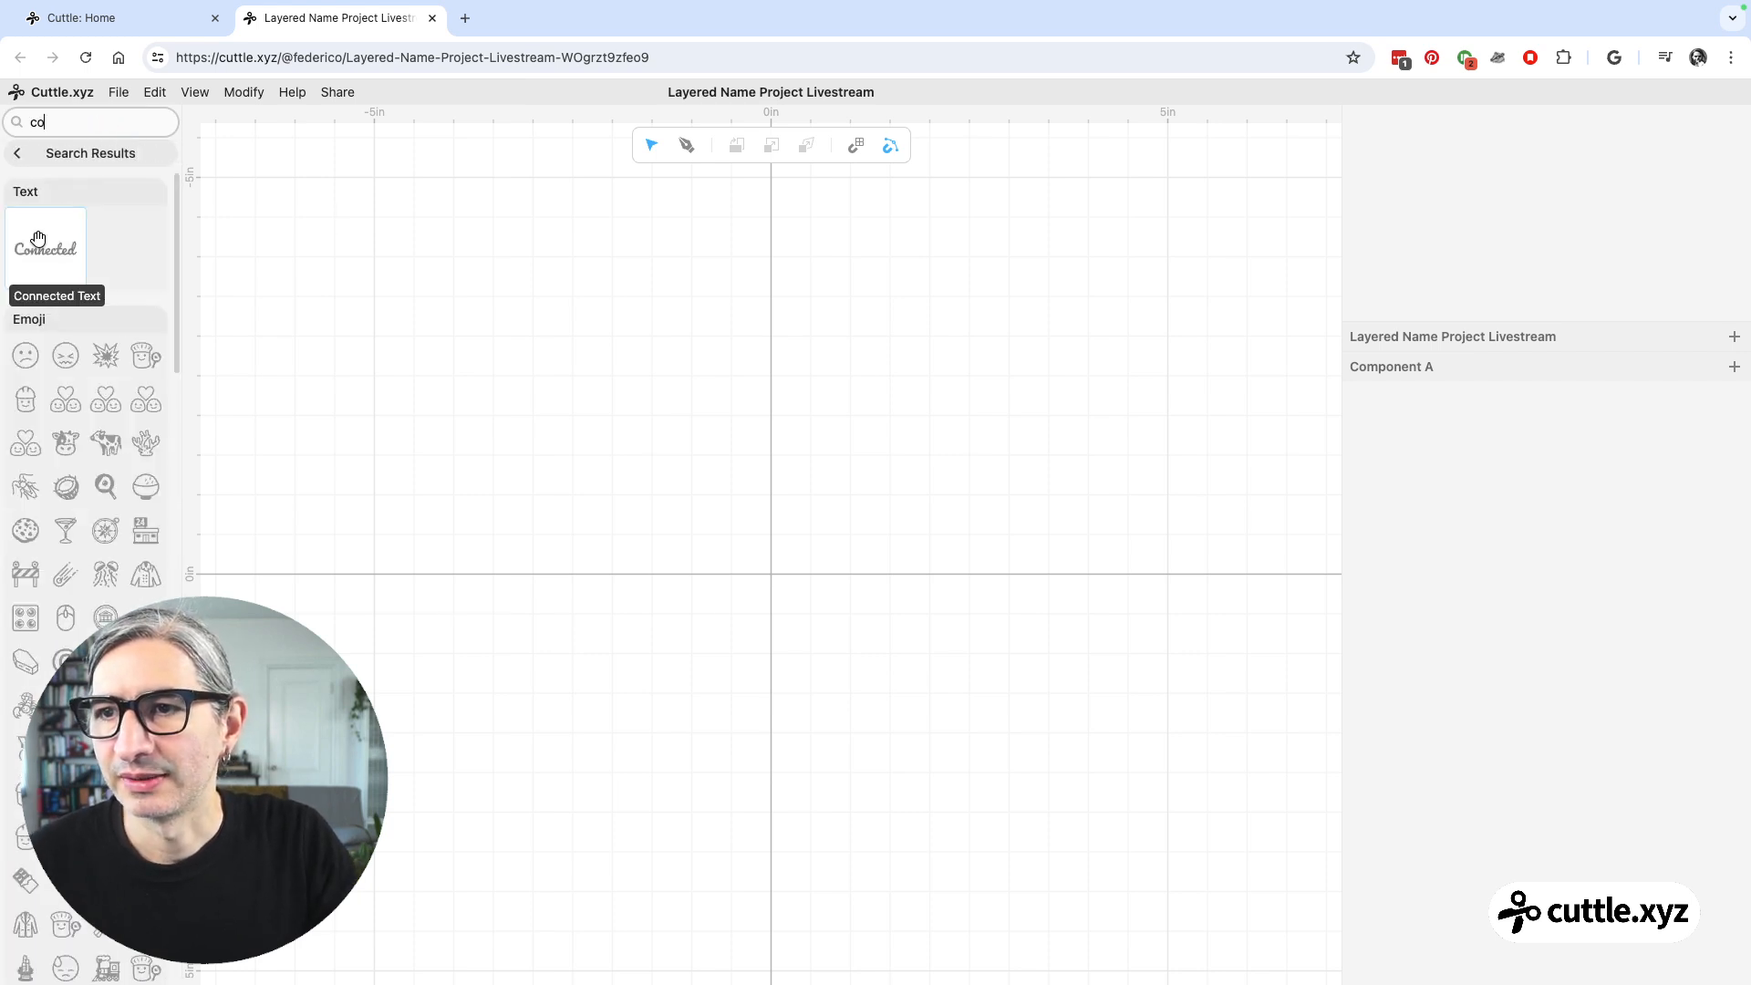
pyautogui.moveTo(50, 246); pyautogui.dragTo(771, 573)
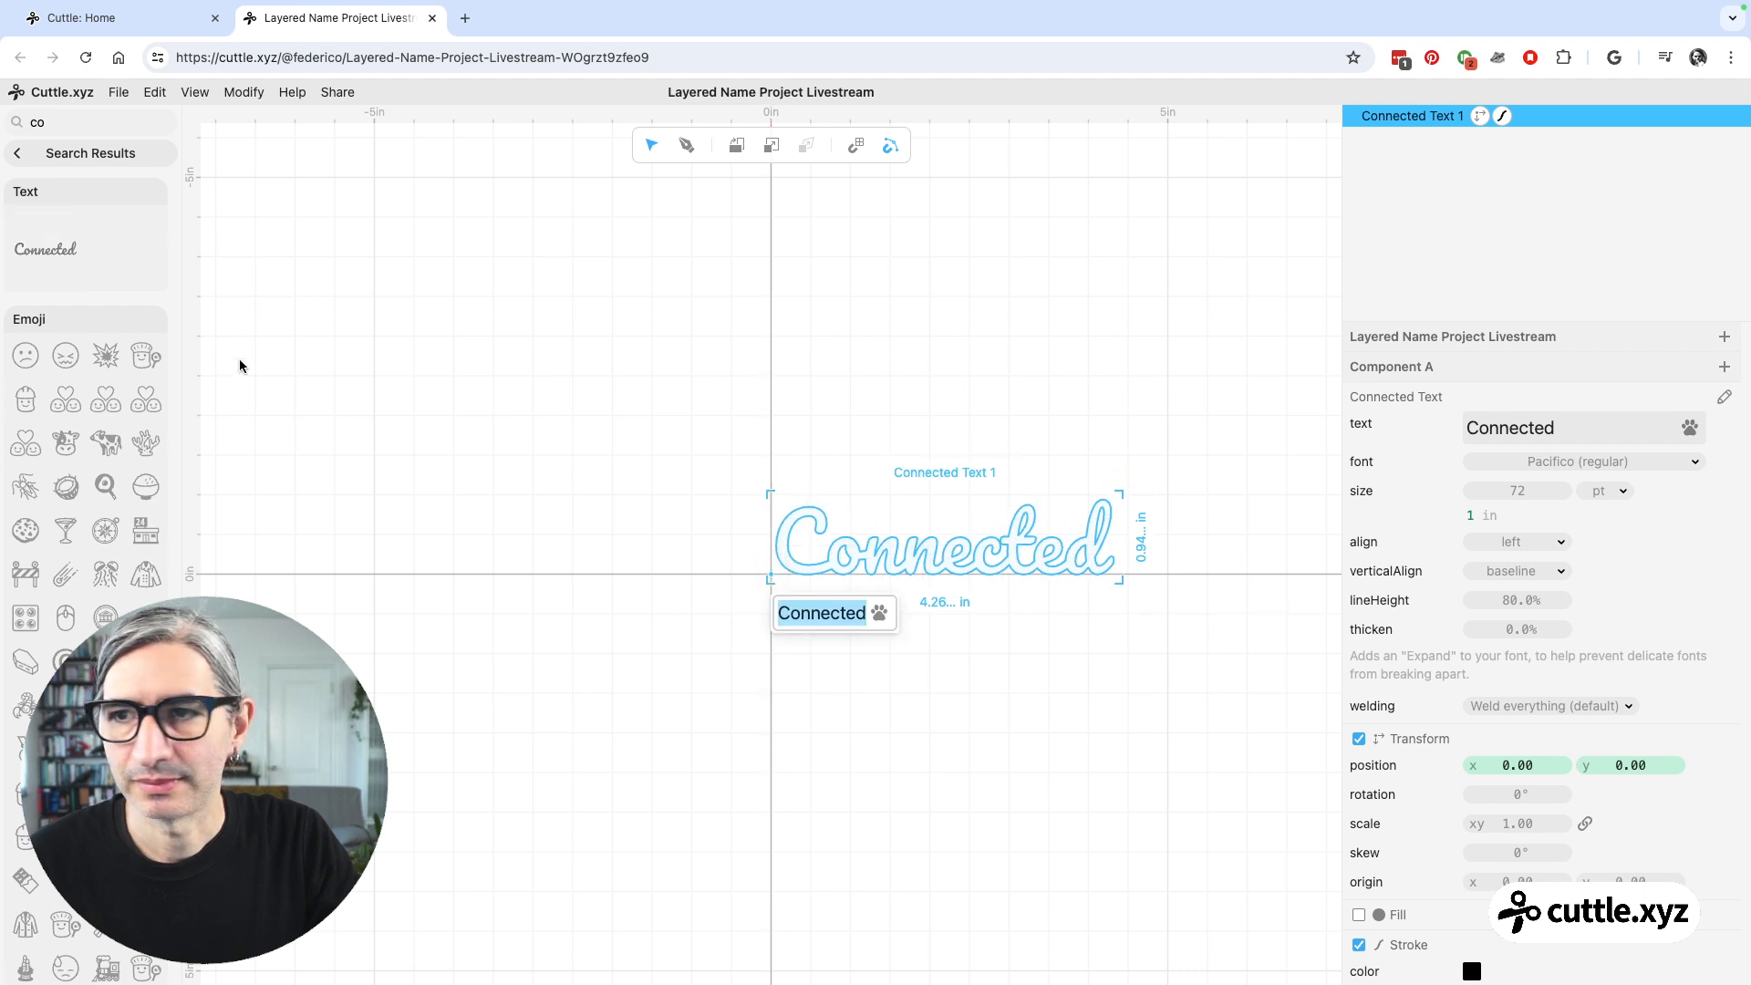
pyautogui.click(17, 153)
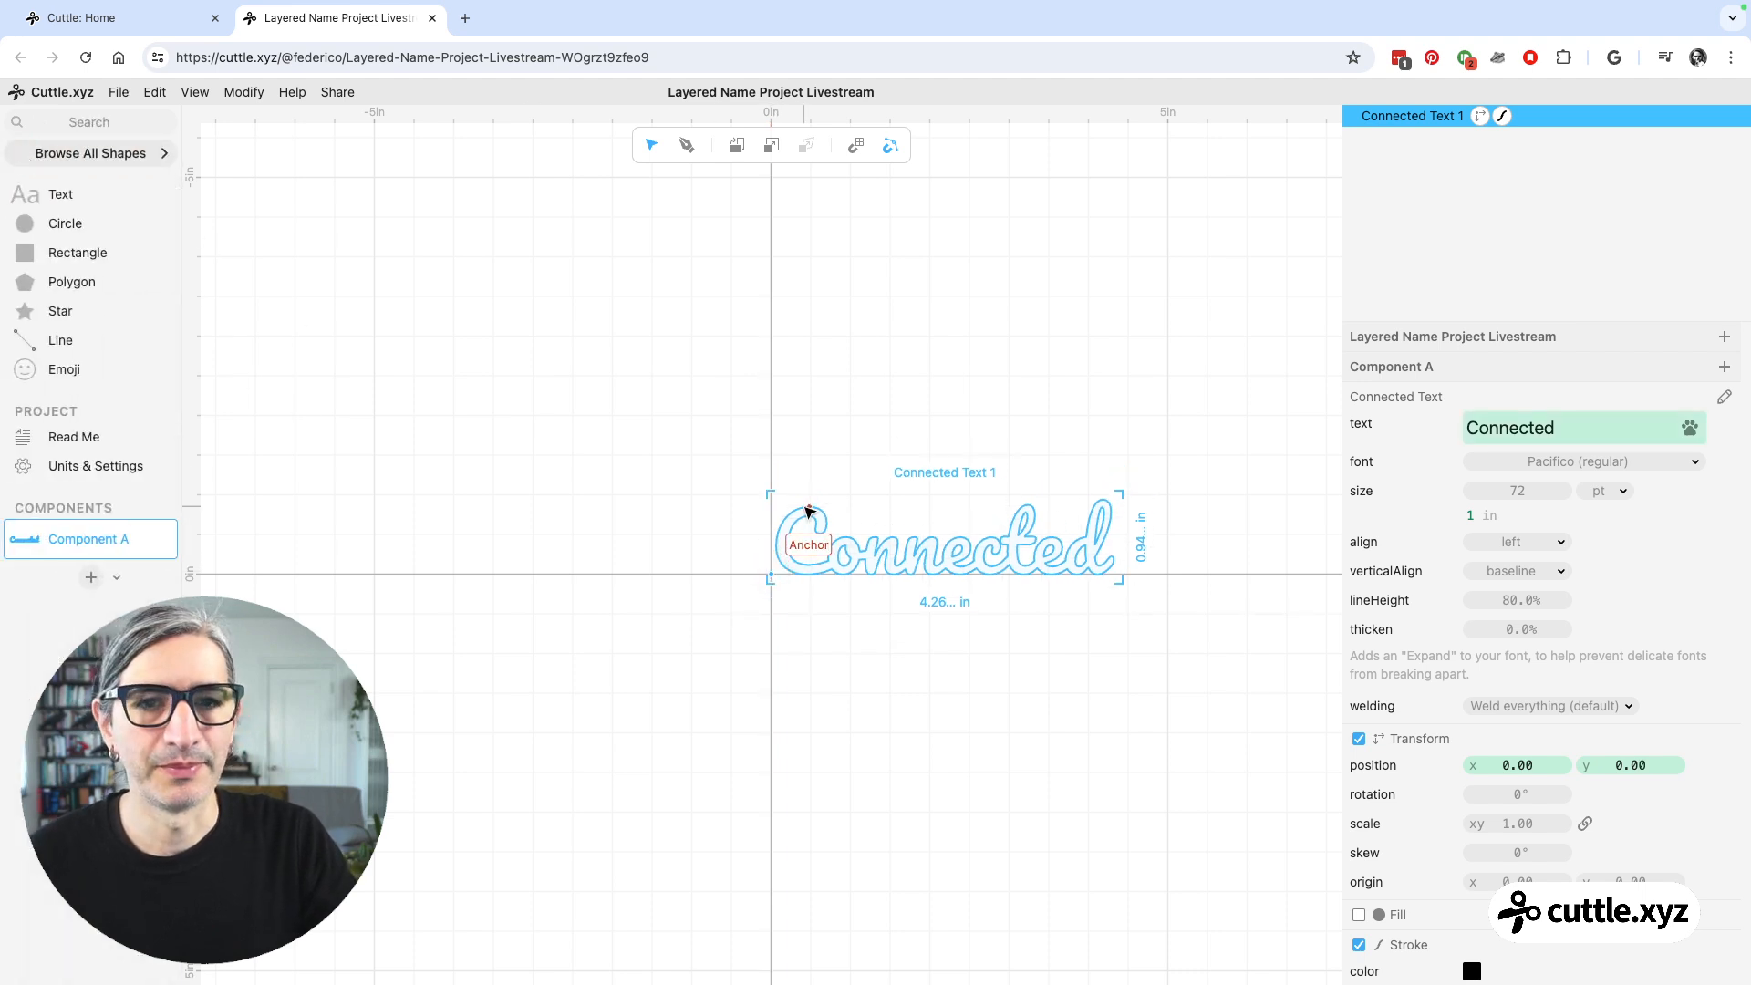
# - Set the connected text's alignment to center and deselect it
pyautogui.click(1536, 542)
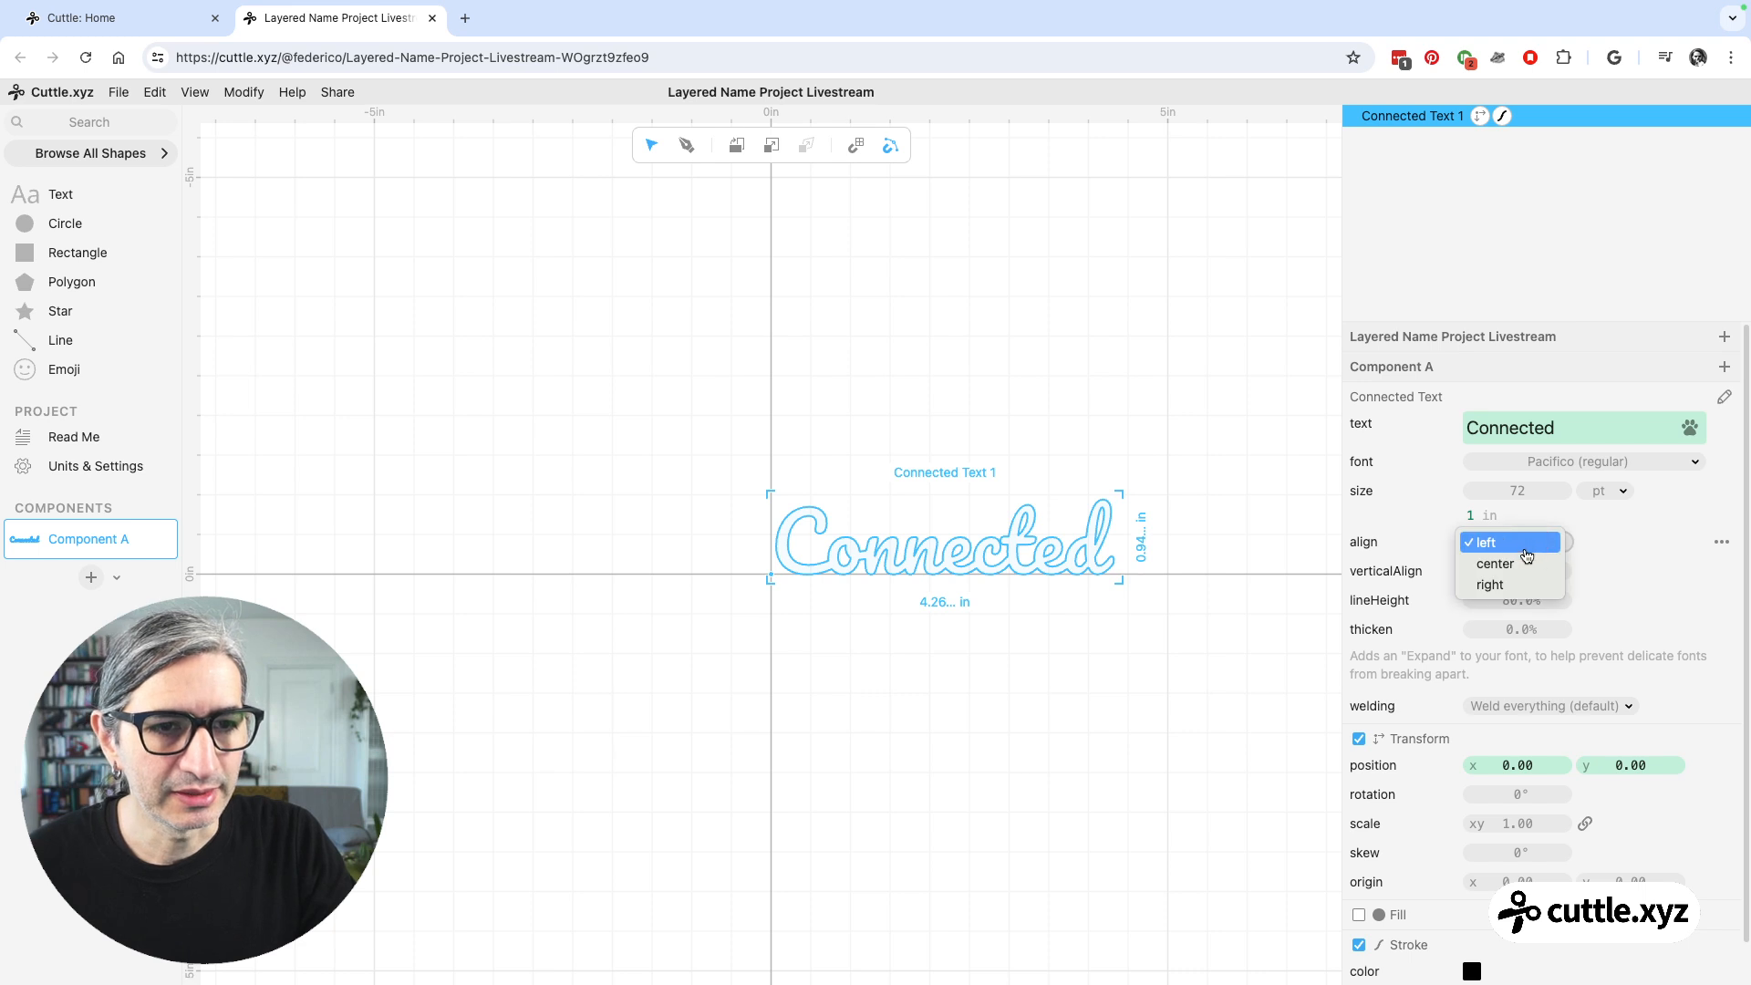
pyautogui.click(1513, 566)
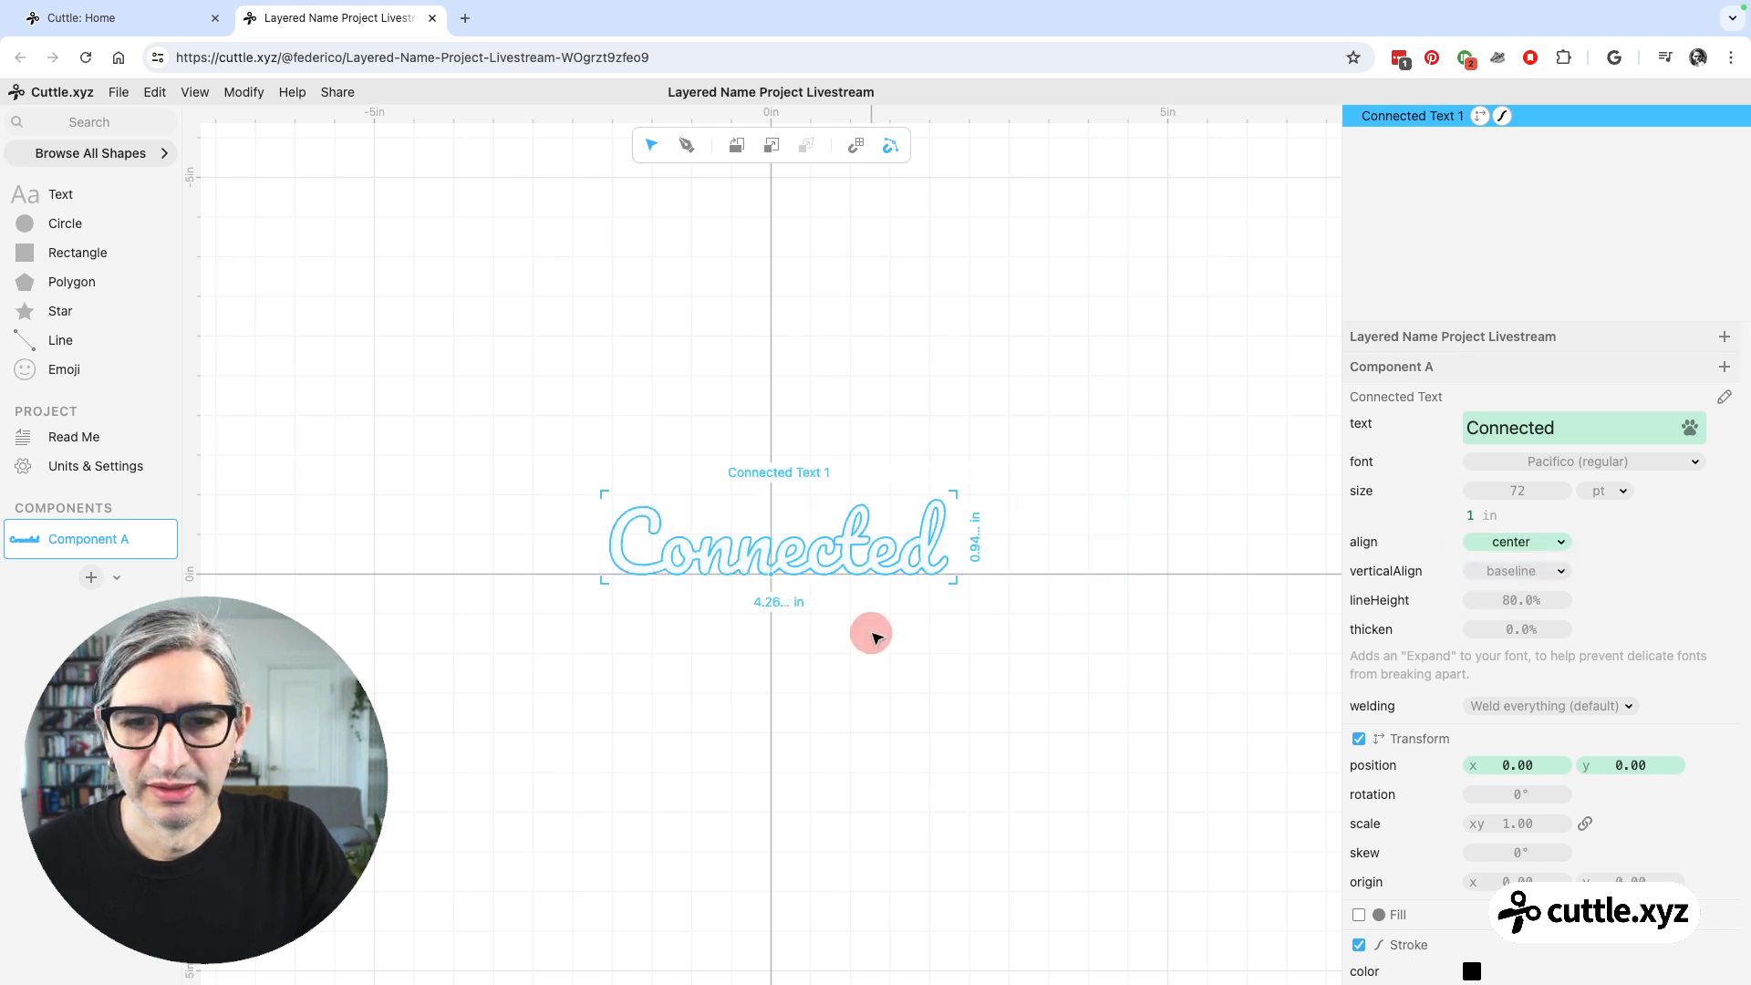
pyautogui.click(845, 626)
pyautogui.scroll(5, 841, 622)
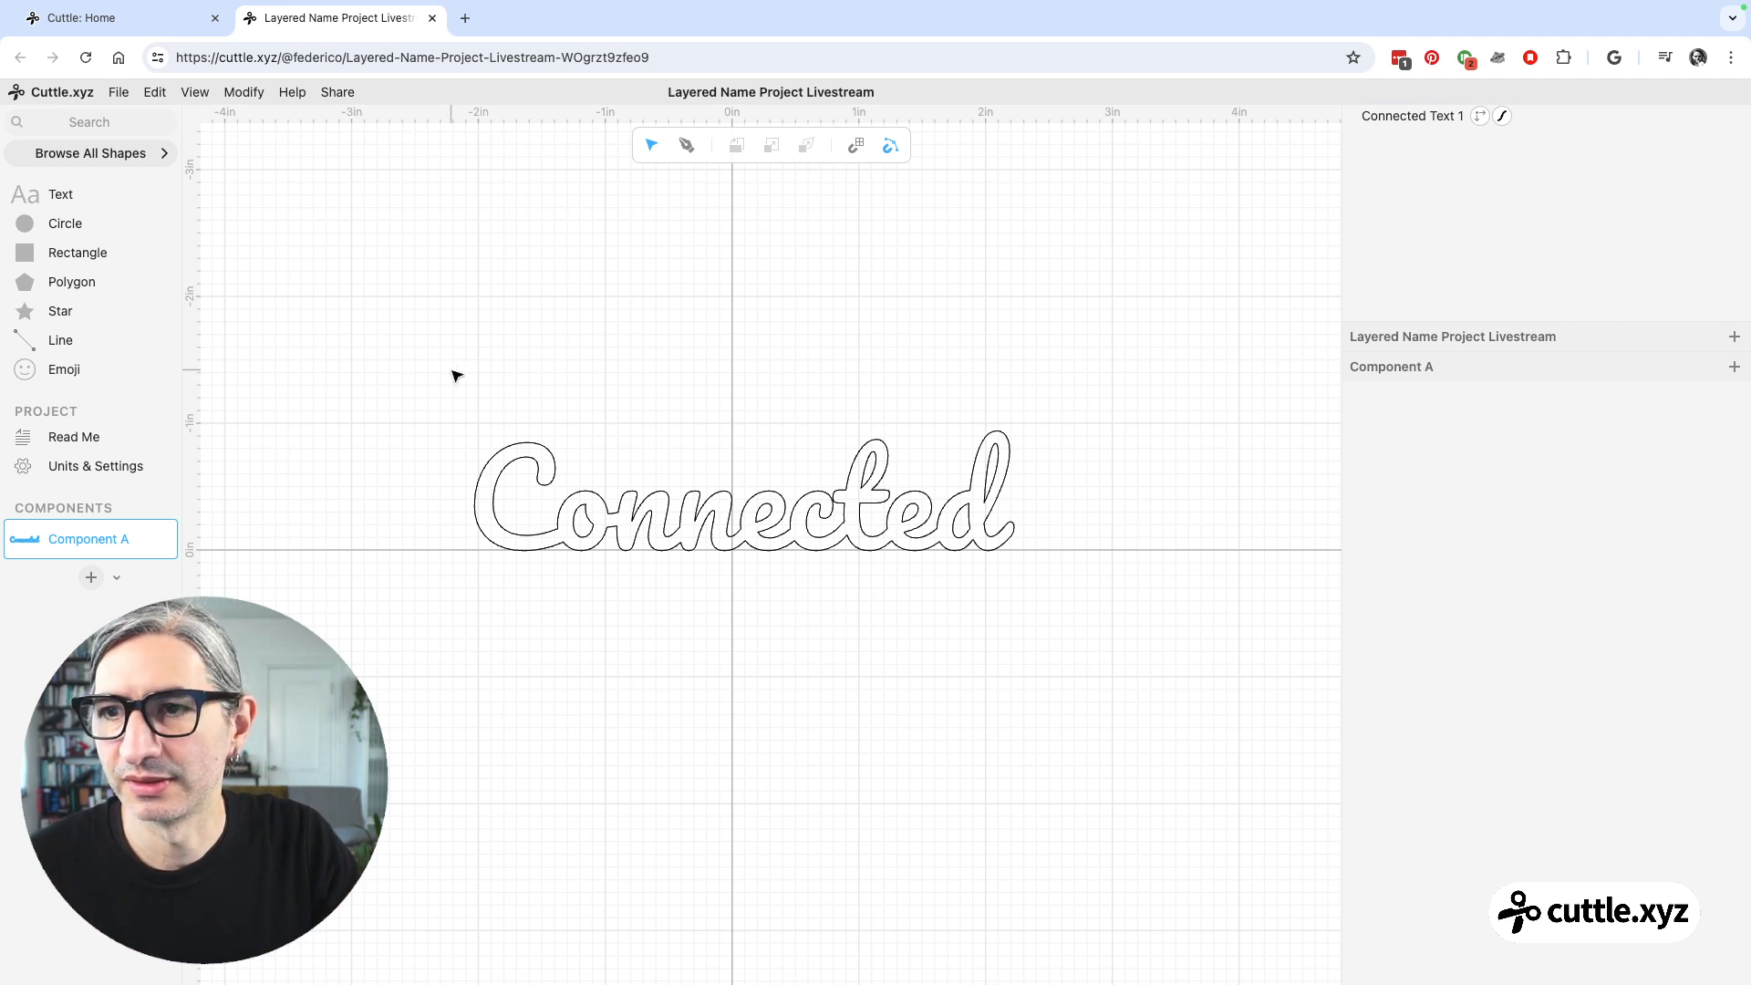
# - Check the sample photo in the Read Me, and scale the connected text in Component A to 10 in wide
pyautogui.click(118, 435)
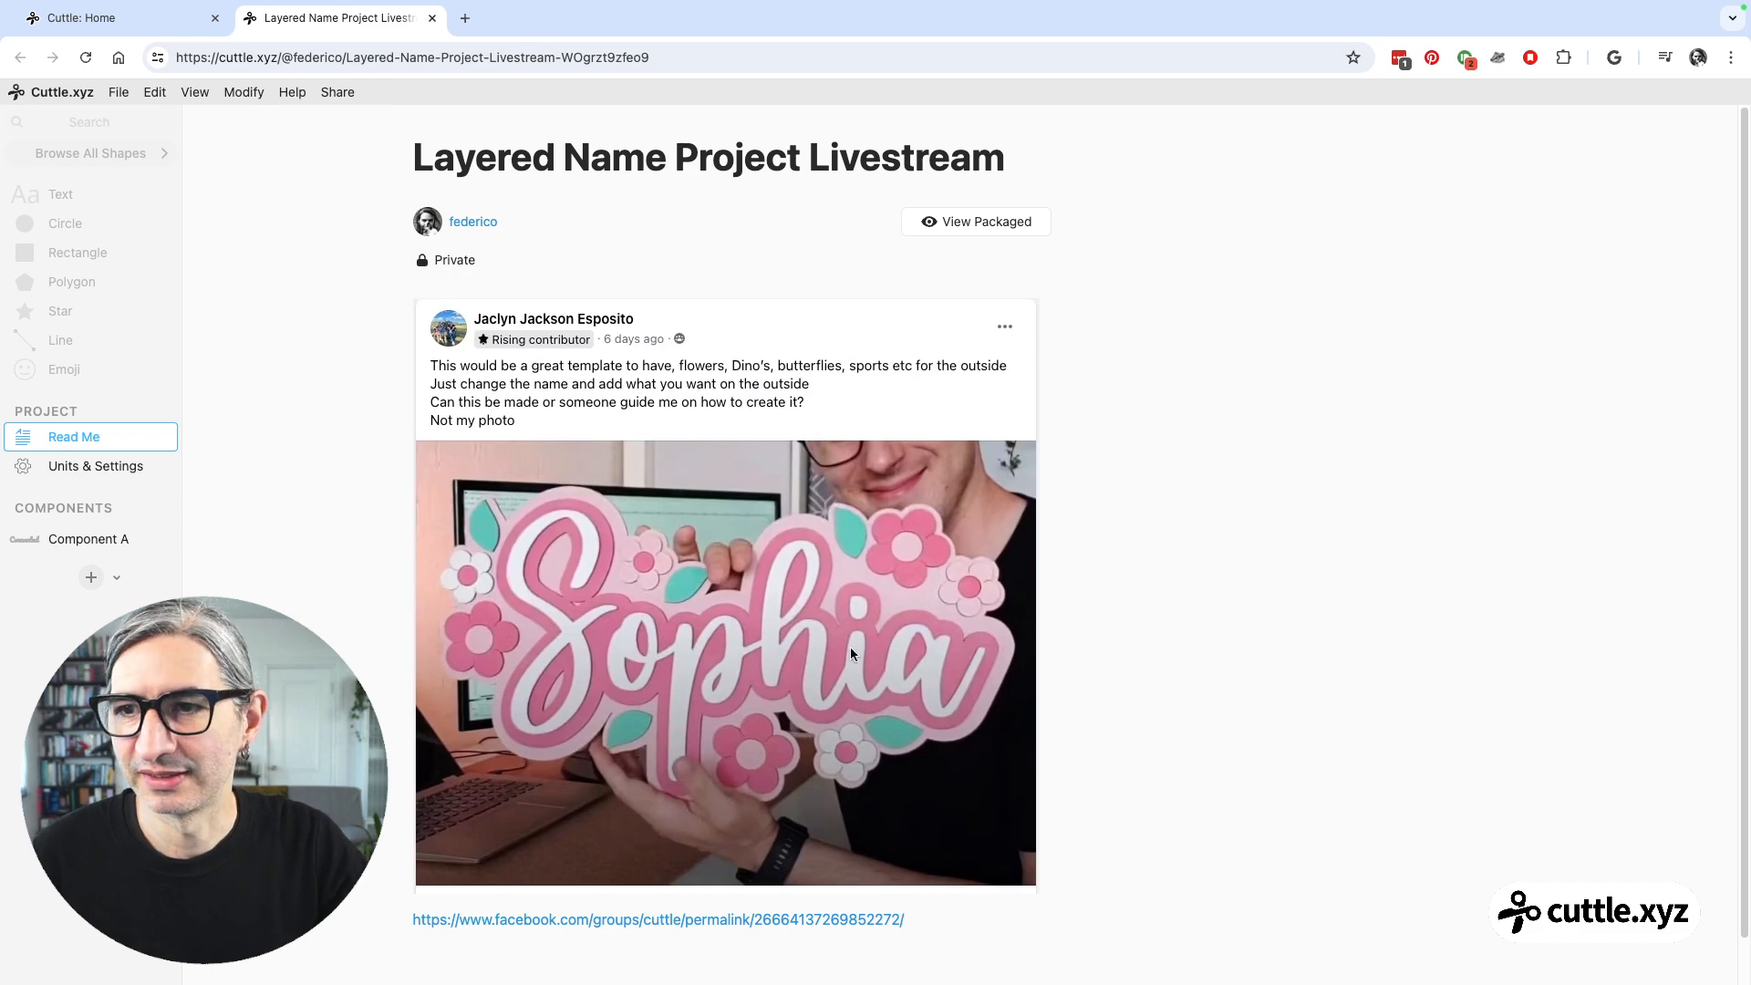
pyautogui.click(86, 537)
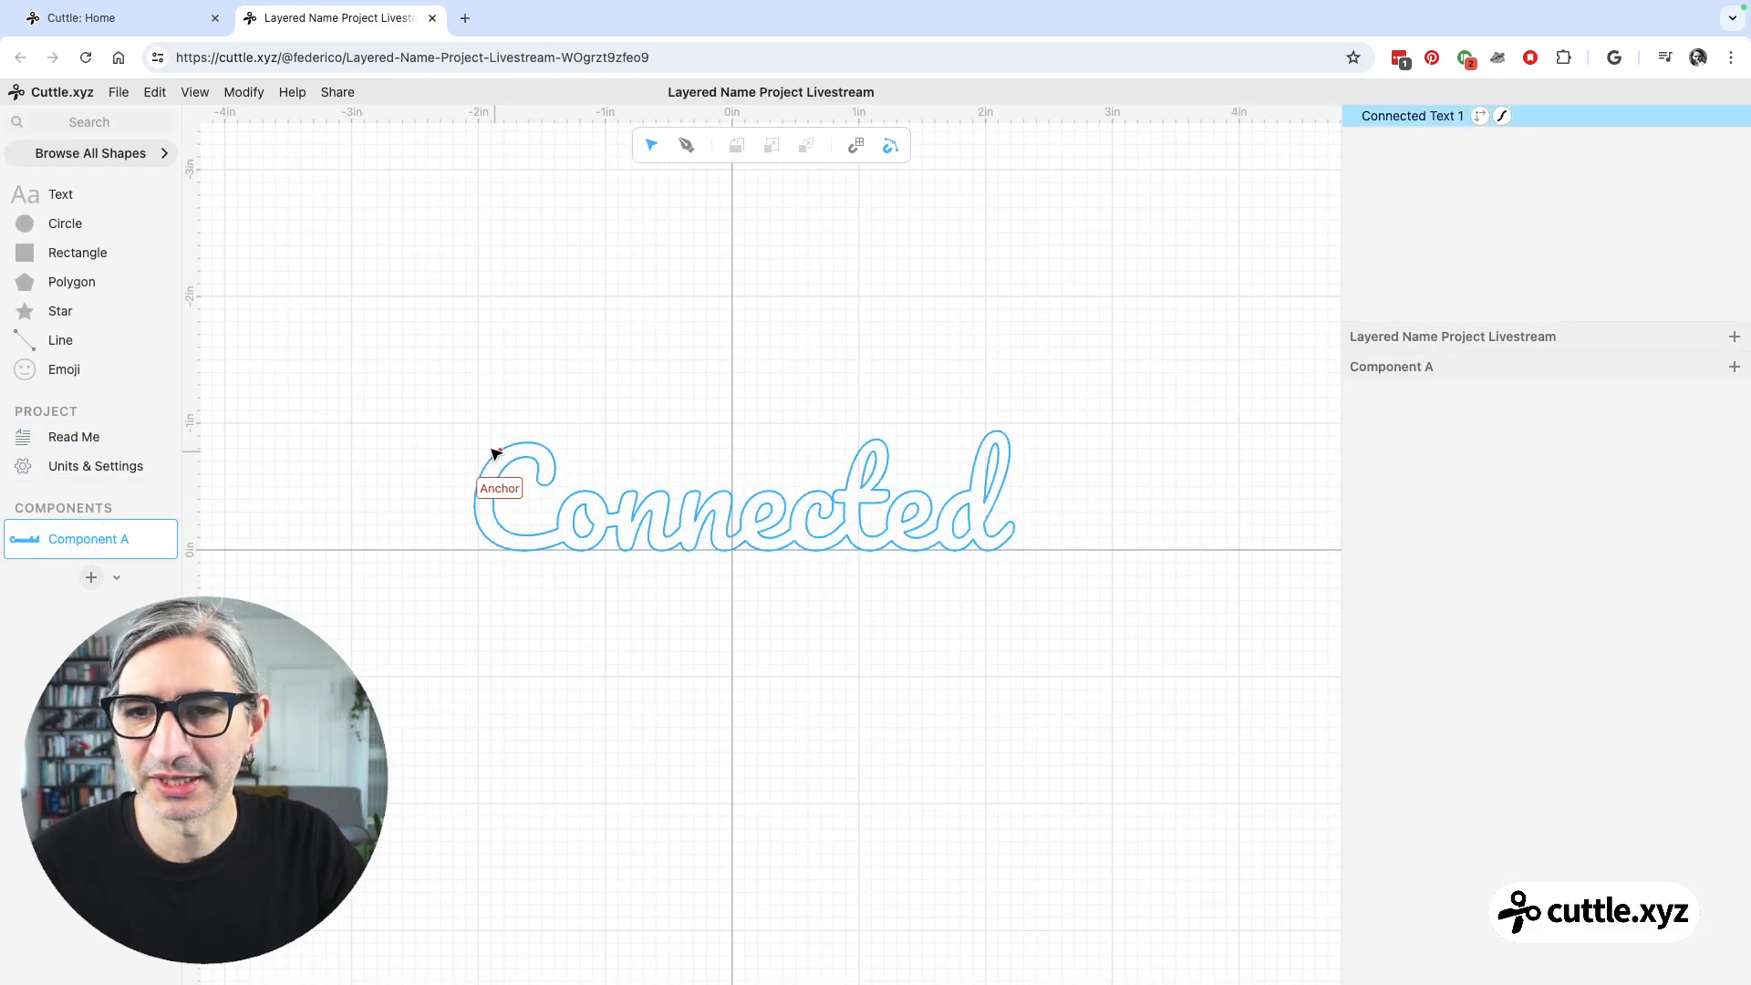
pyautogui.moveTo(421, 387); pyautogui.dragTo(1004, 618)
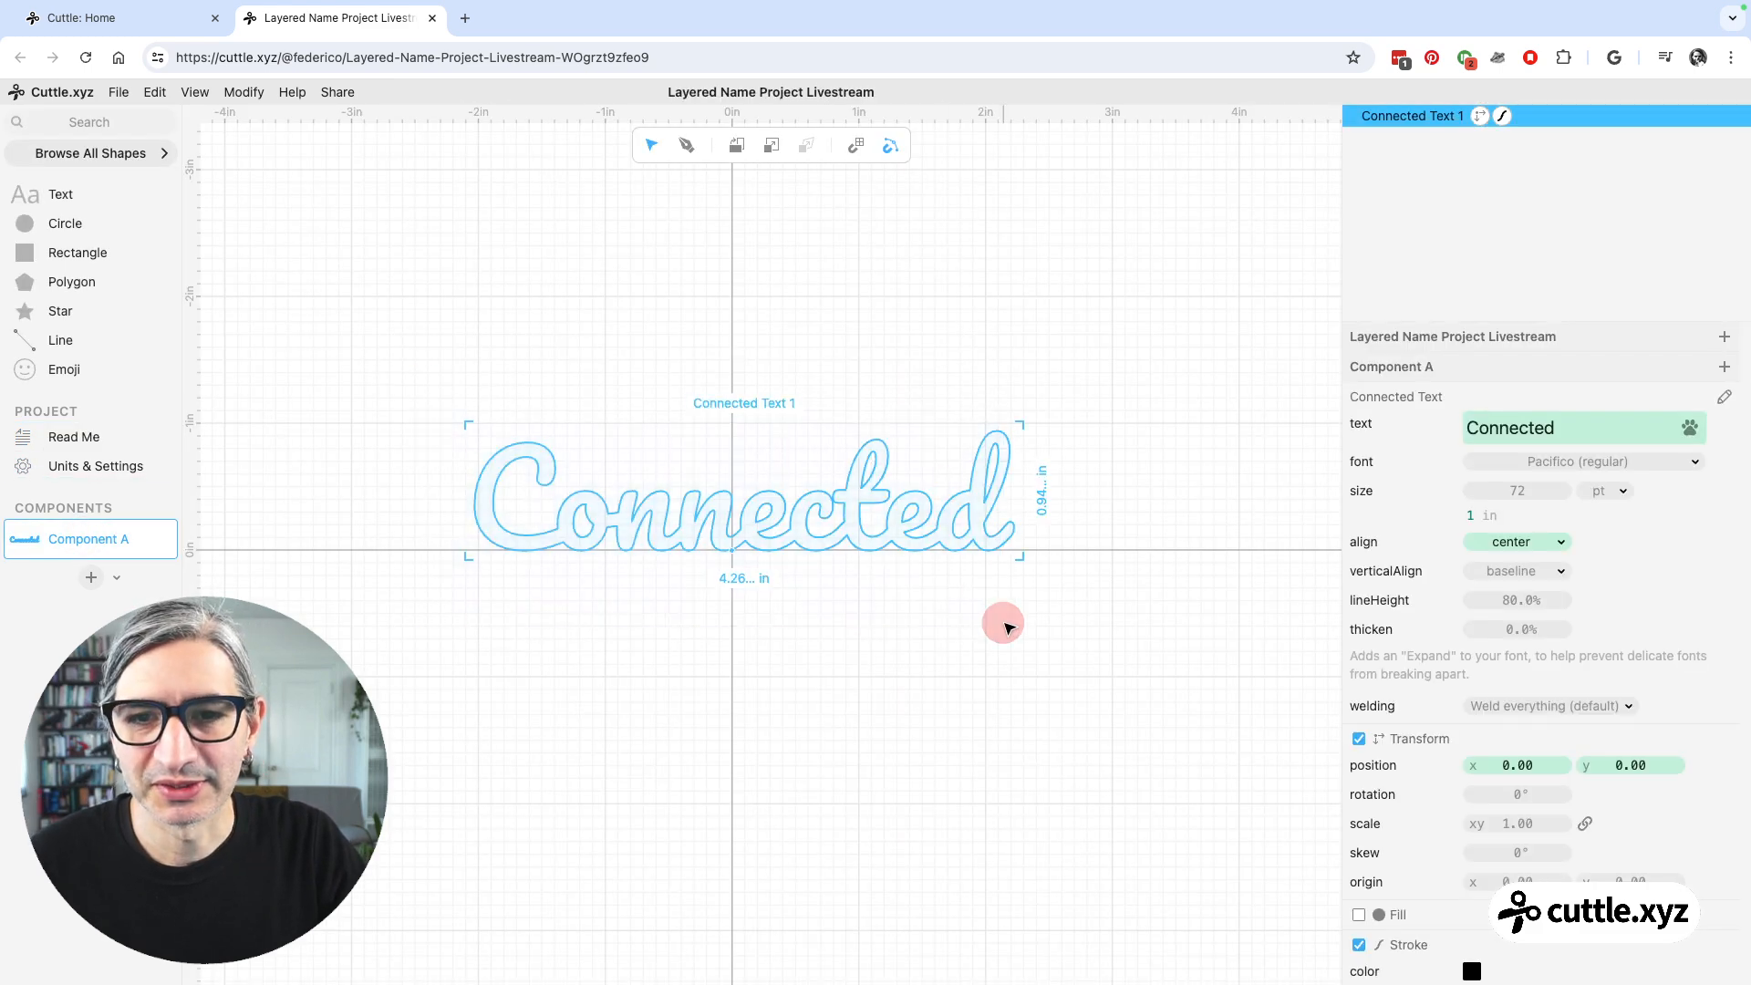
pyautogui.click(743, 575)
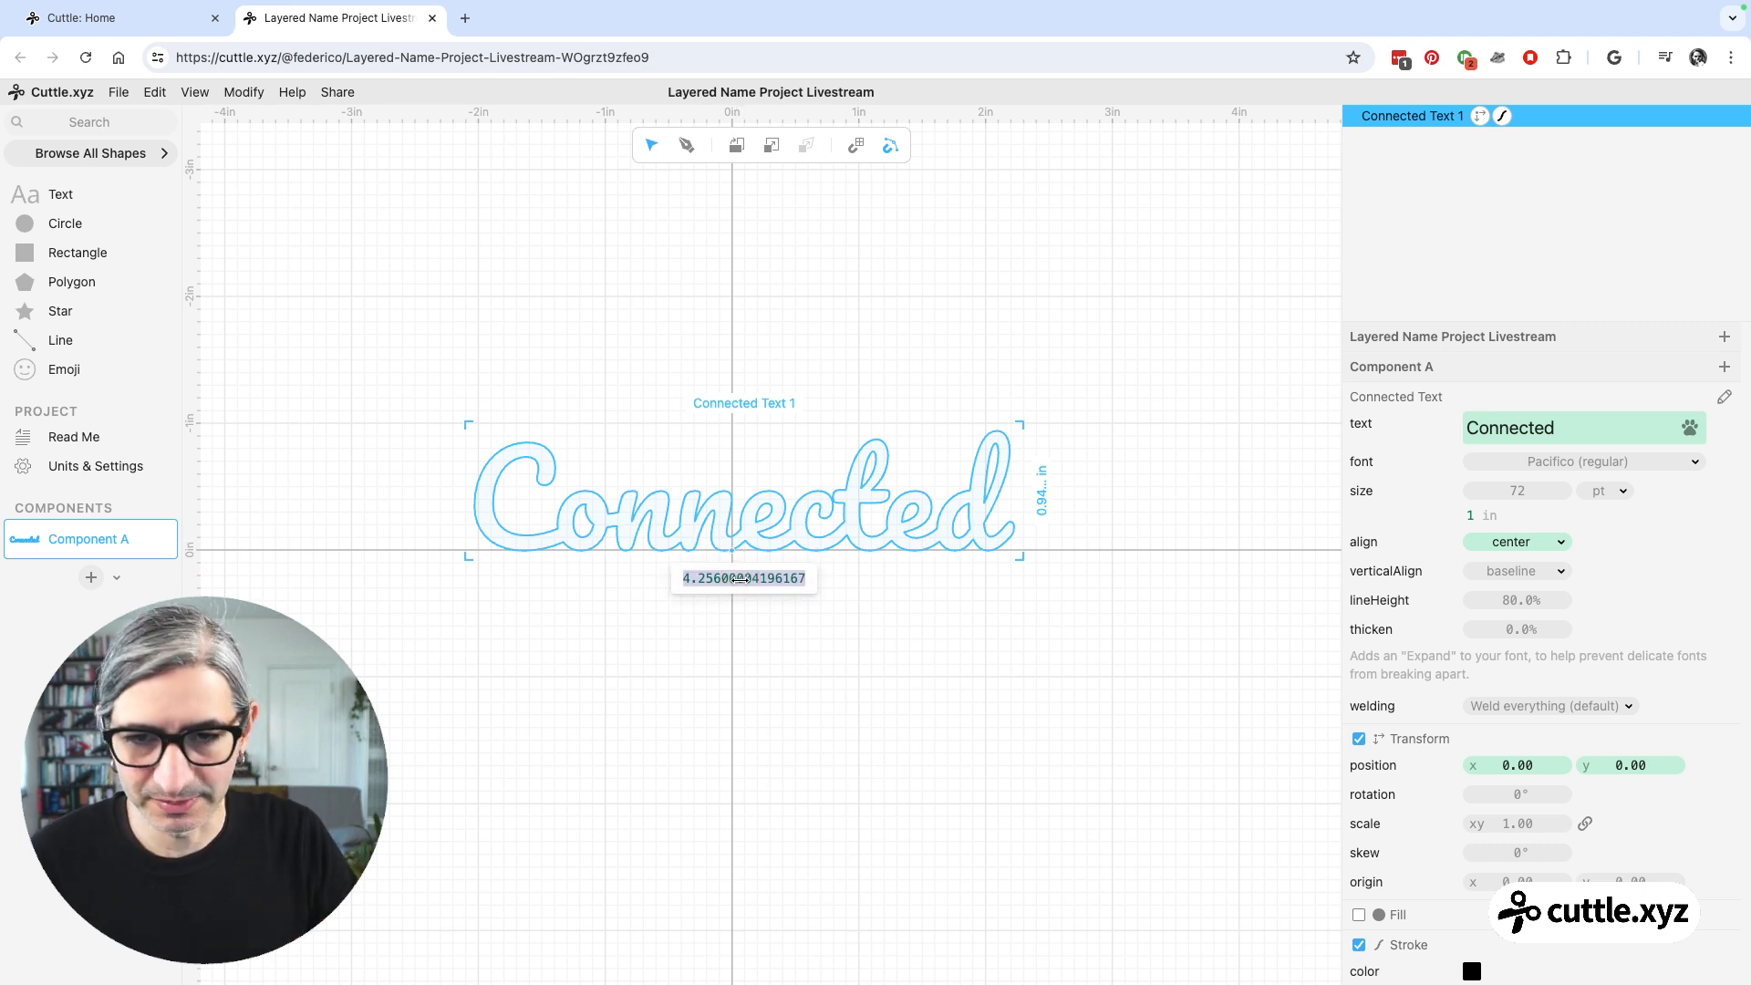
pyautogui.write('10')
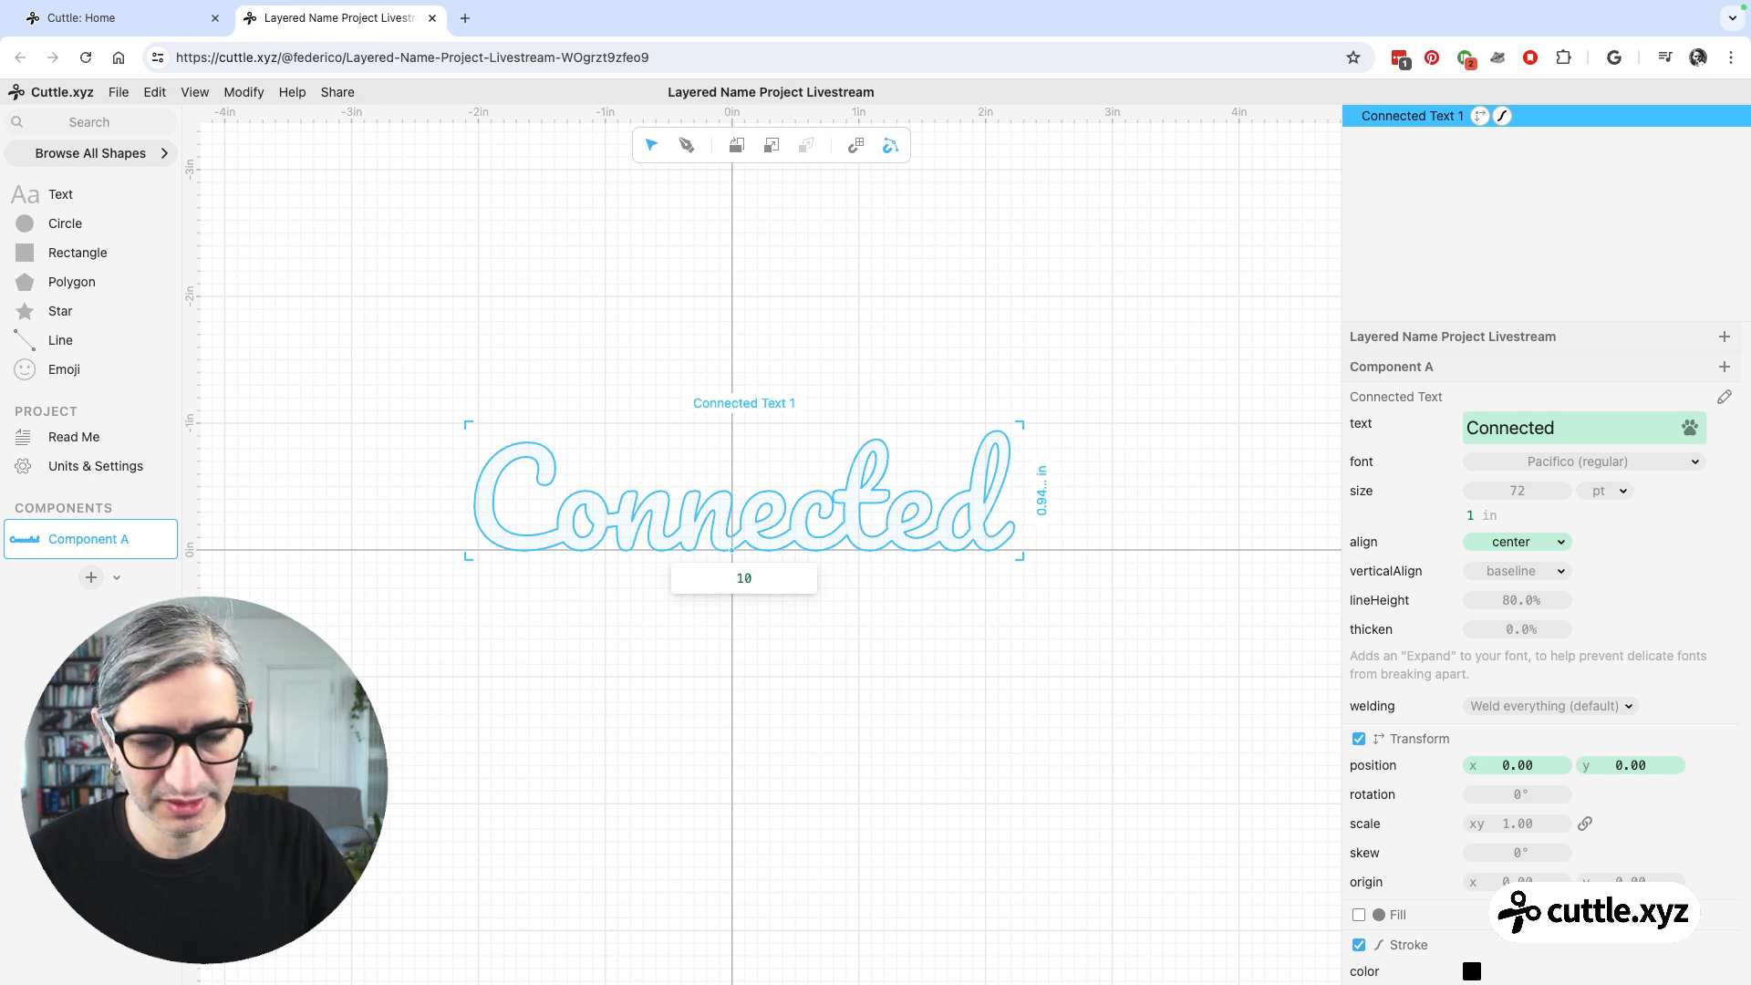
pyautogui.press('Return')
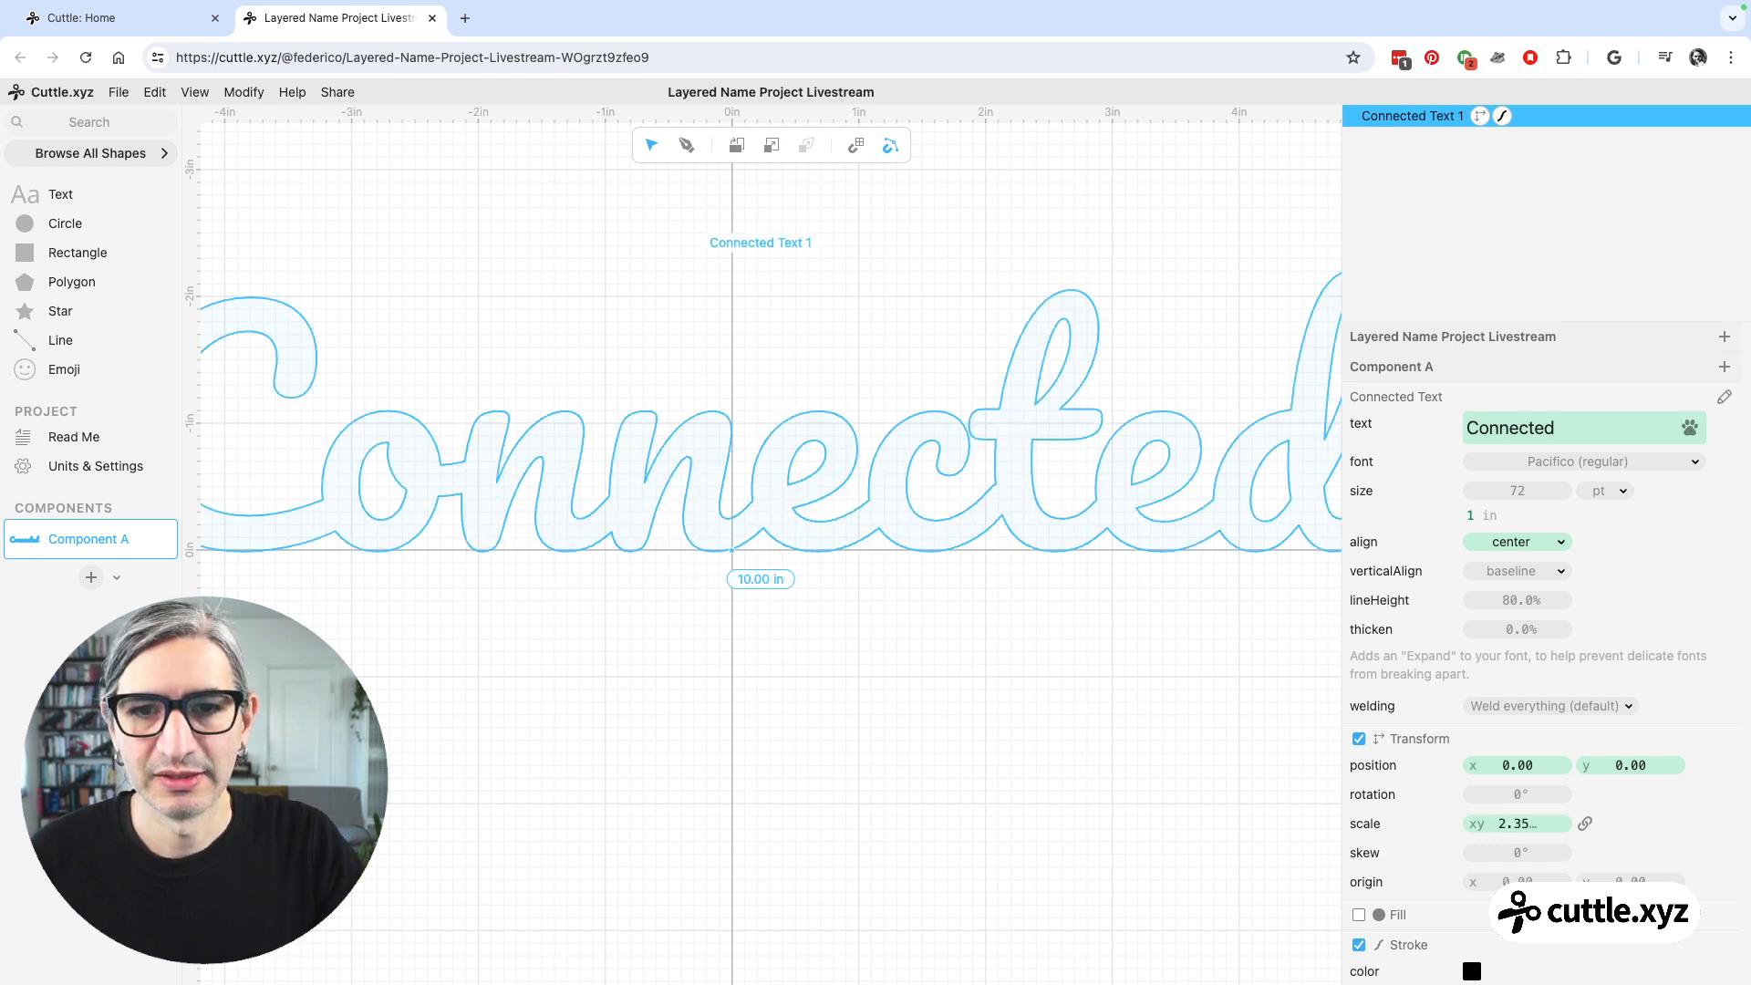
pyautogui.scroll(-3, 740, 591)
pyautogui.moveTo(878, 610); pyautogui.dragTo(865, 622)
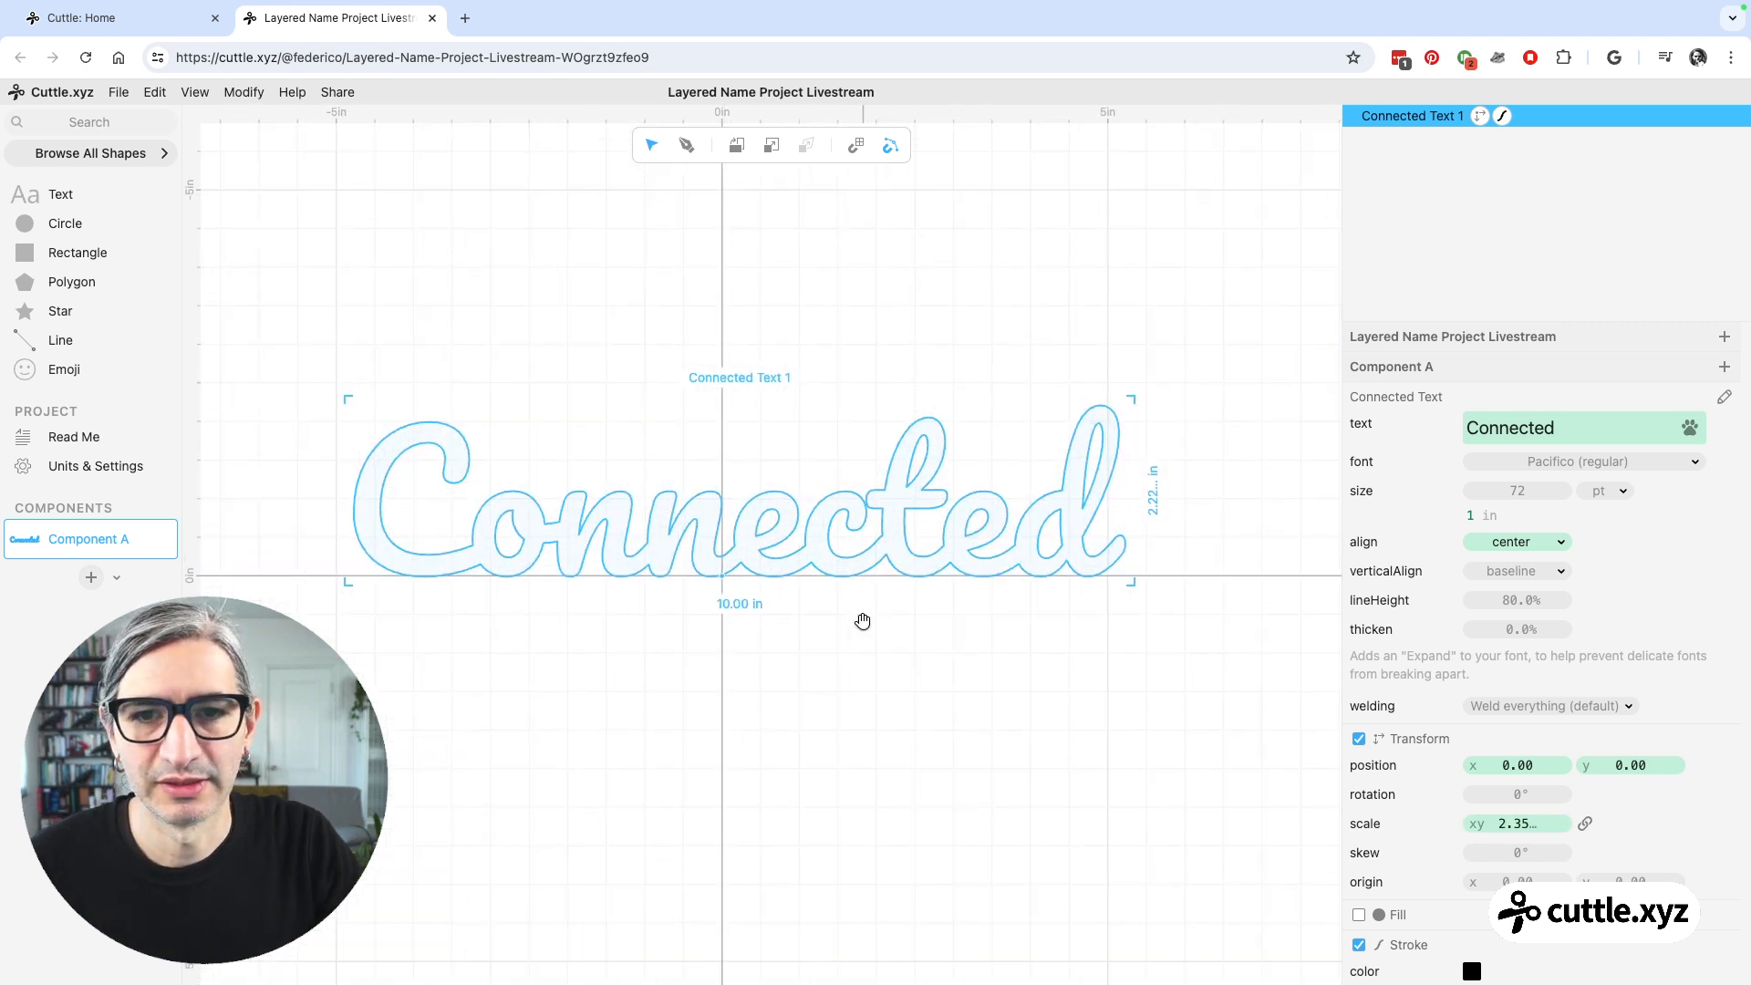
pyautogui.scroll(-1, 866, 623)
pyautogui.scroll(-1, 865, 624)
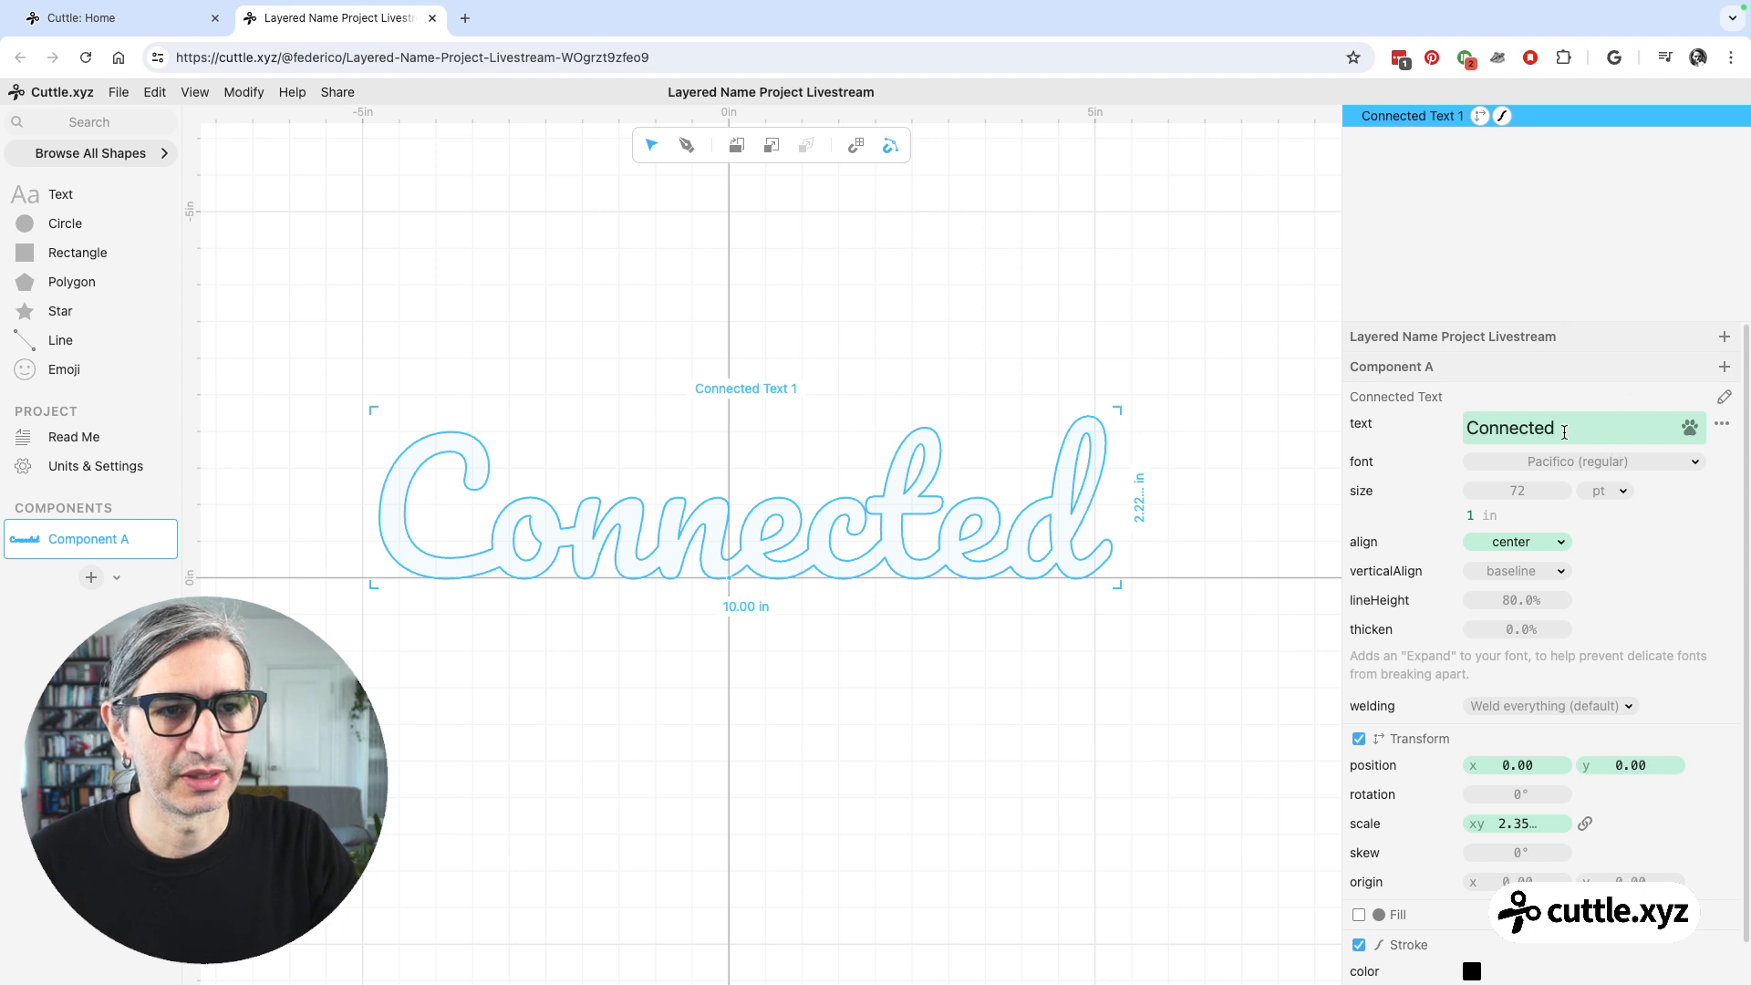
# - Replace the wording of the connected text with the person's first name
pyautogui.moveTo(1567, 428); pyautogui.dragTo(1459, 430)
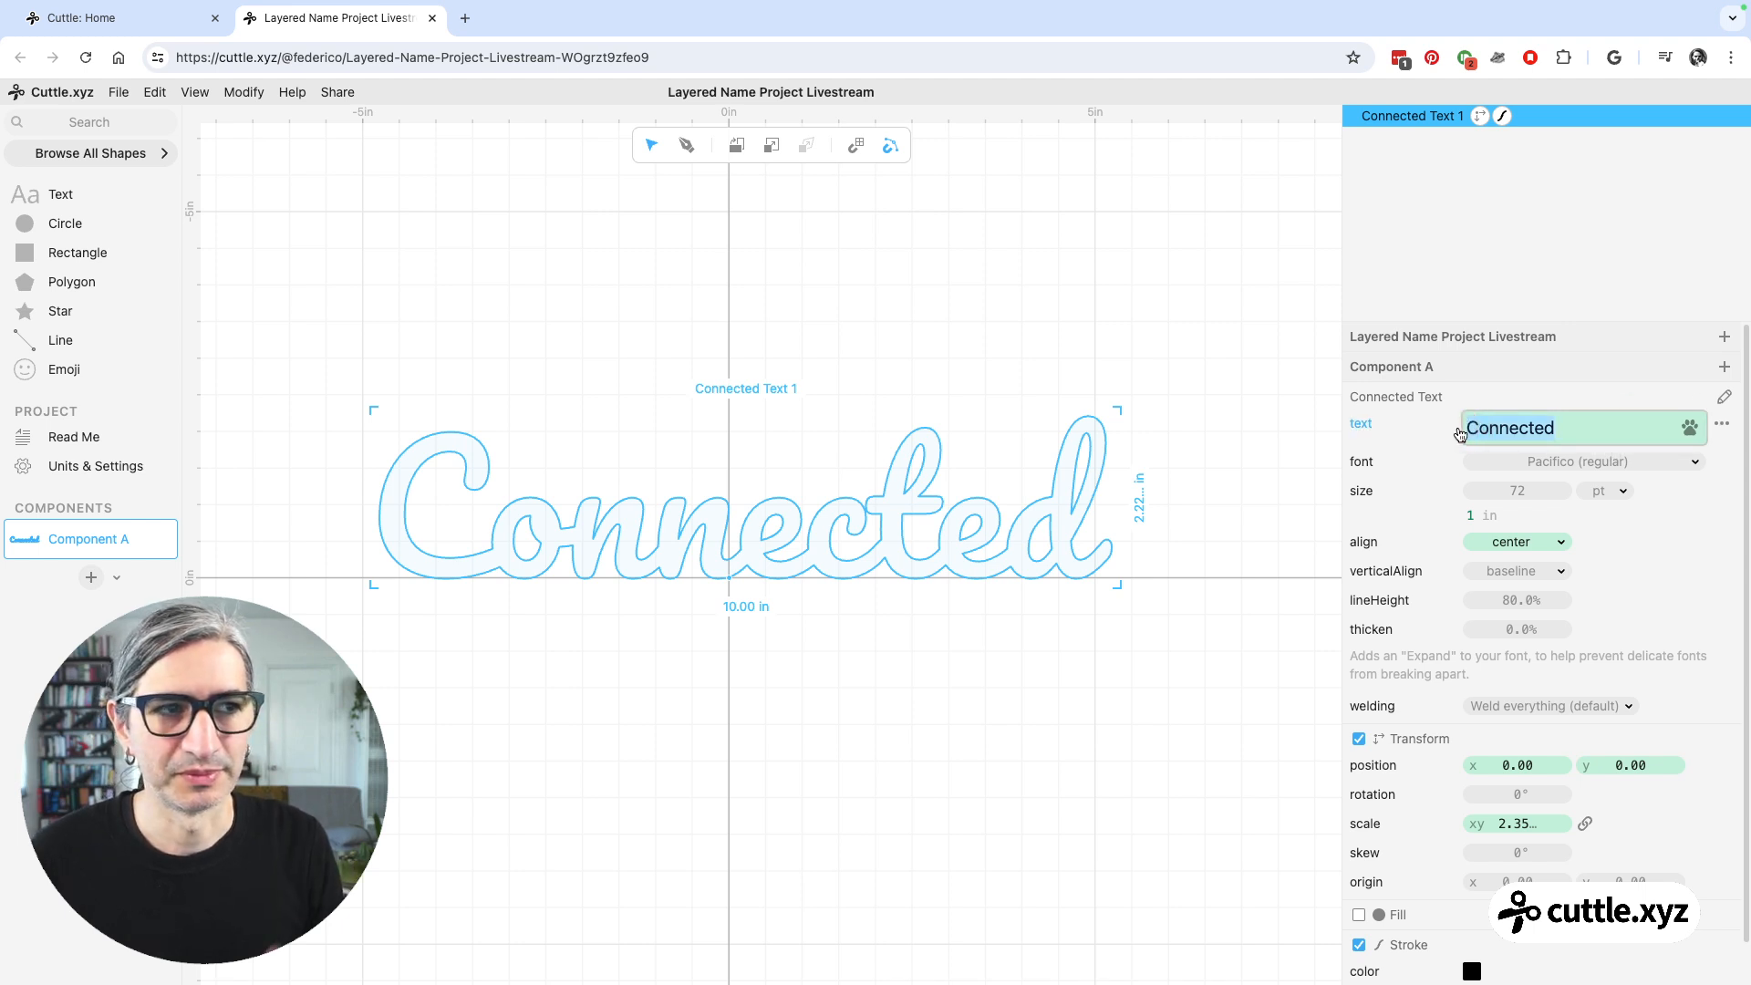
pyautogui.write('F')
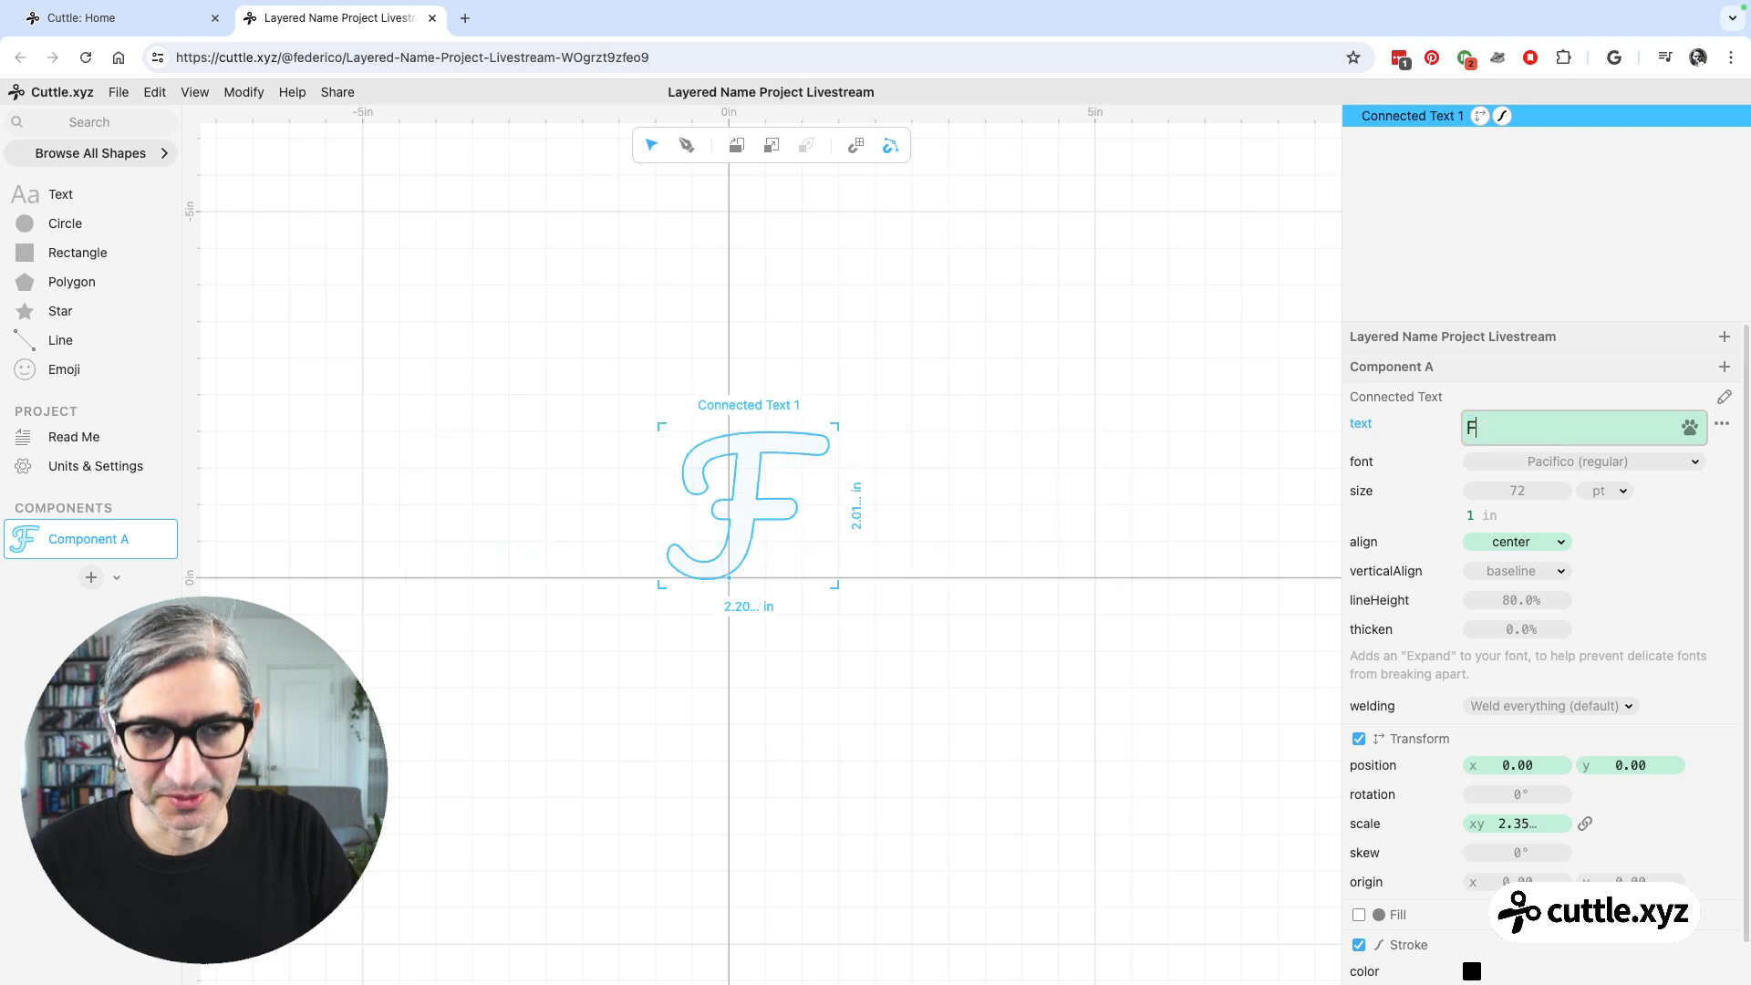
pyautogui.write('ederico')
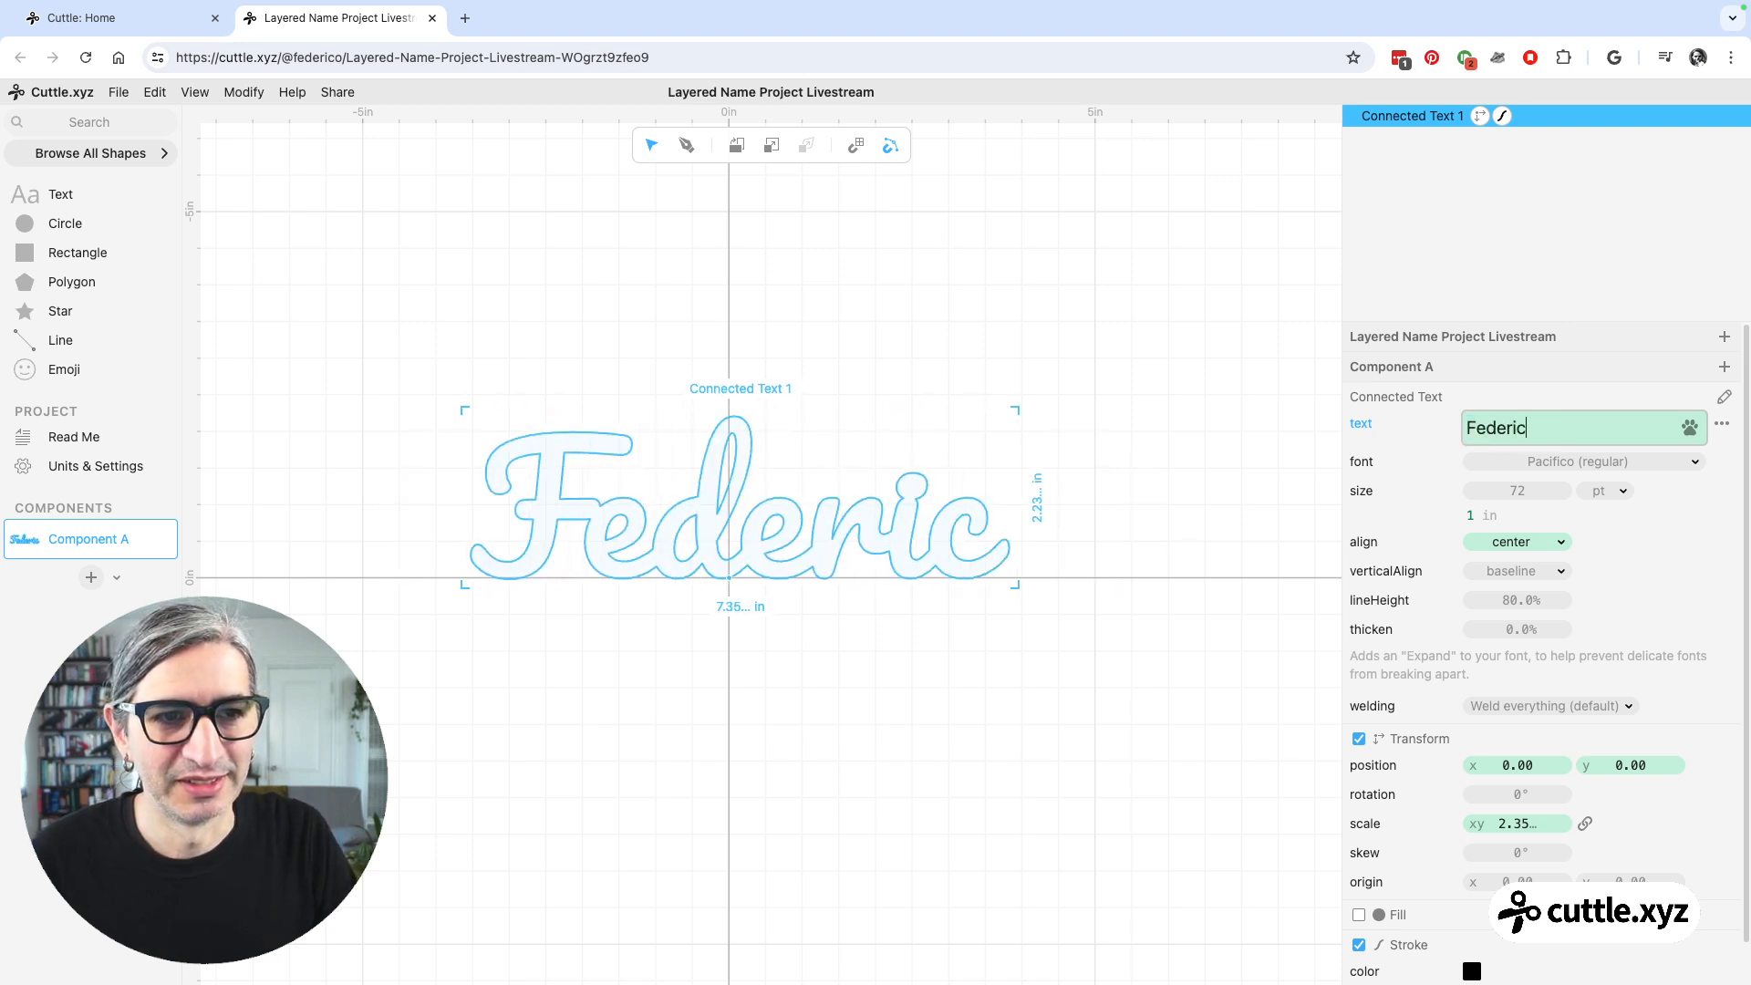
pyautogui.click(1002, 743)
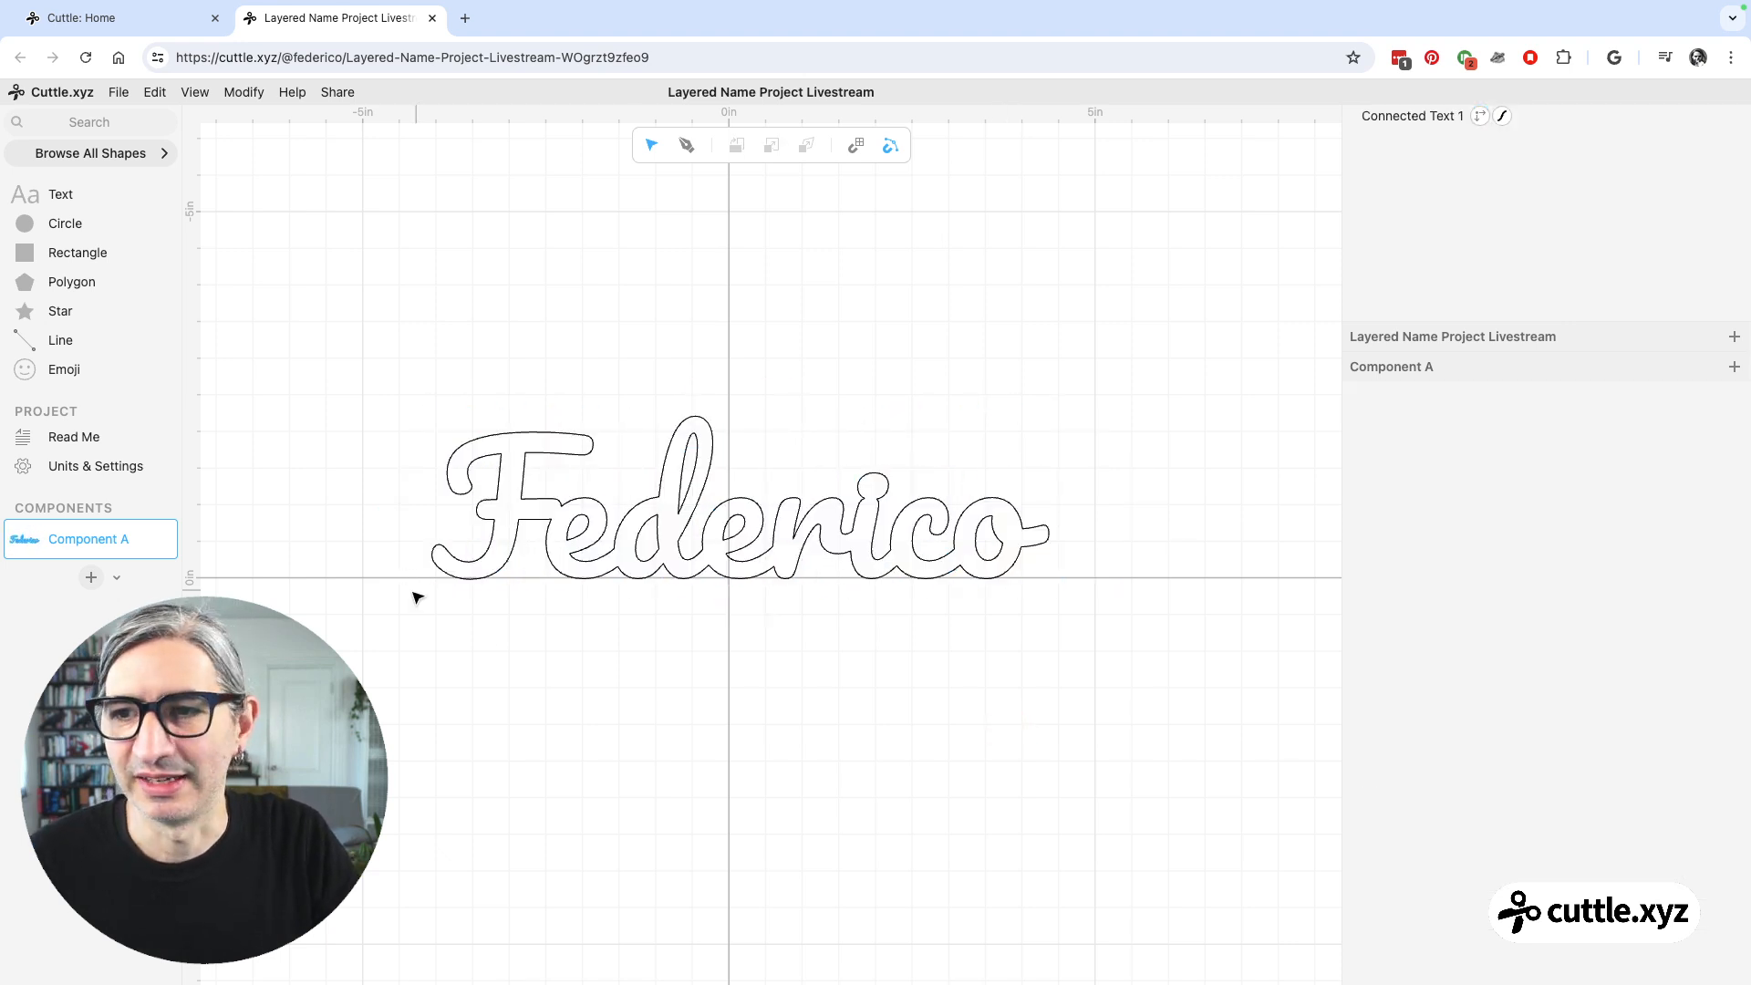
# - Rename Component A as Name and add a new component called Midle Layer
pyautogui.doubleClick(108, 538)
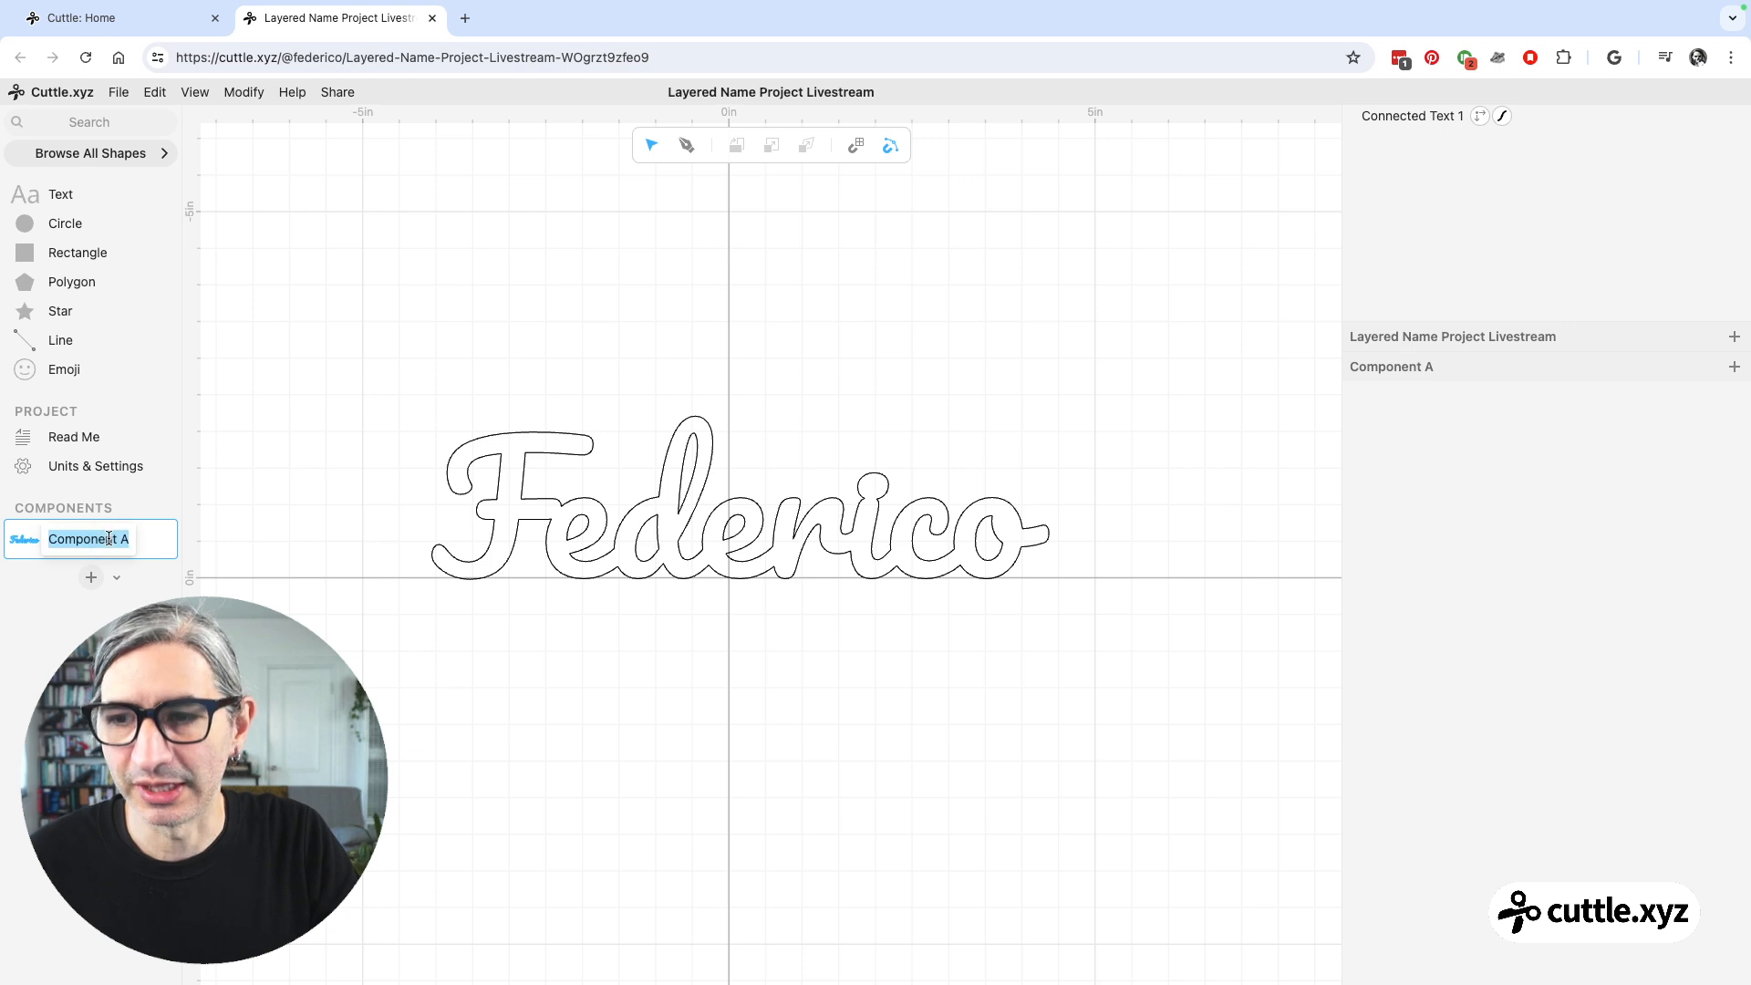
pyautogui.write('Nas')
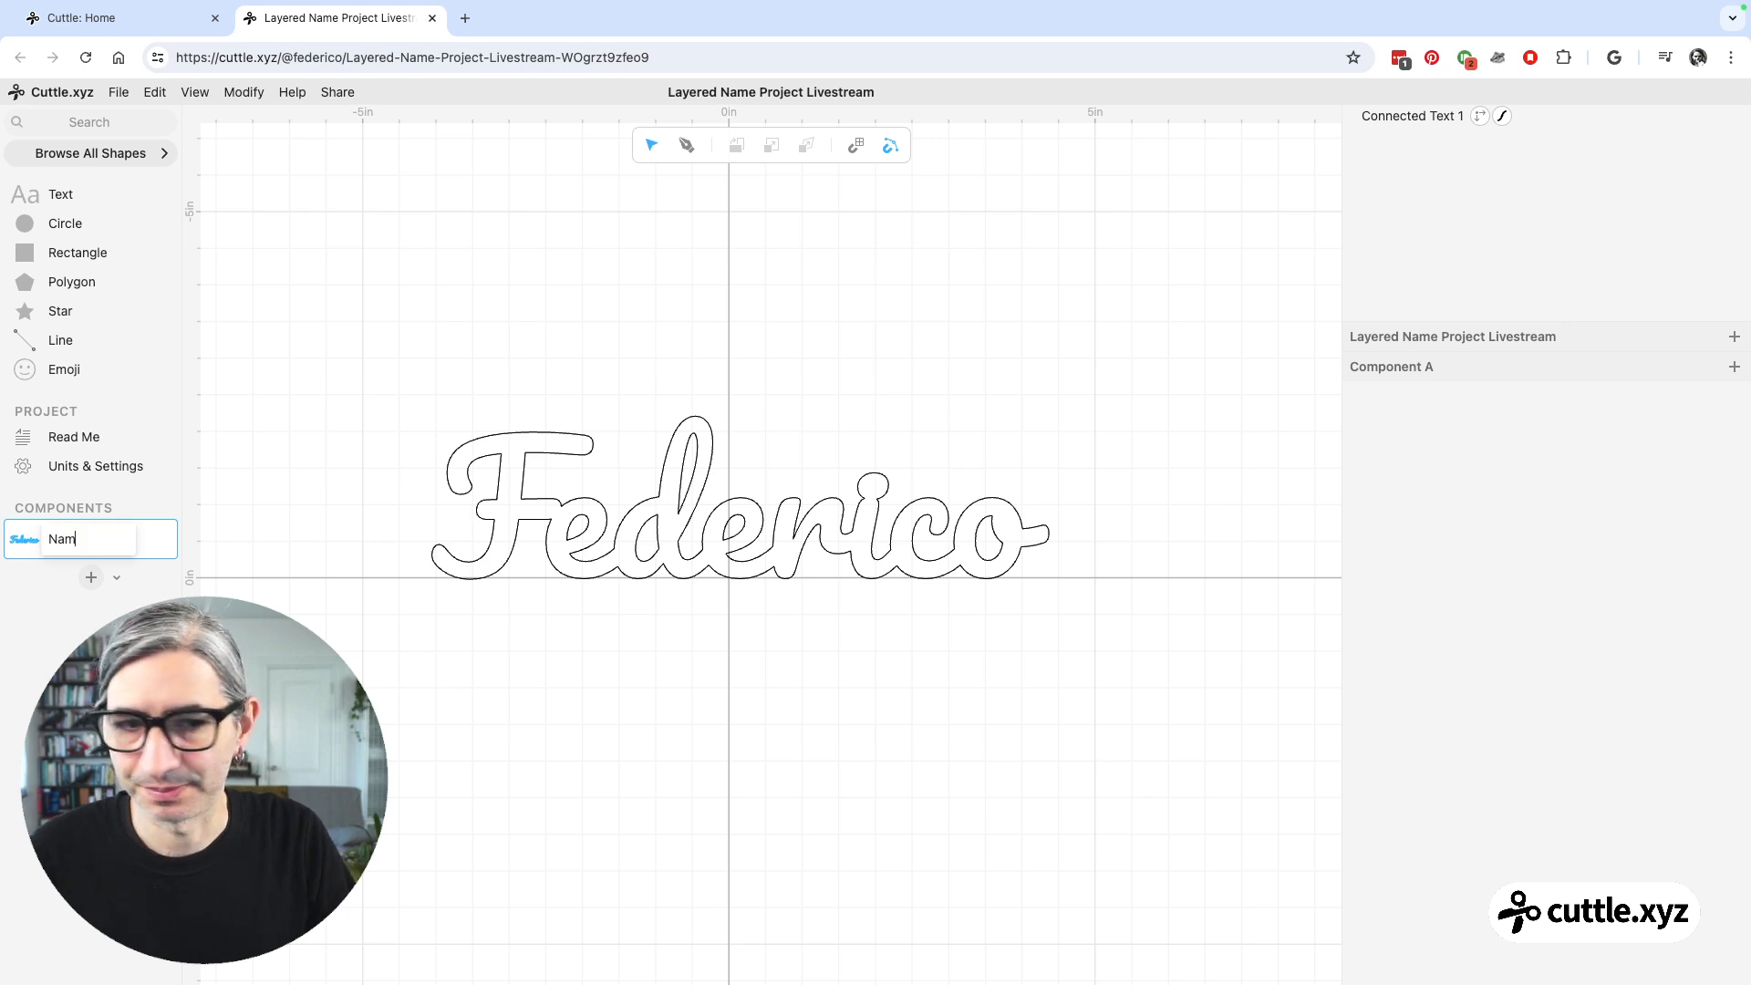
pyautogui.click(432, 636)
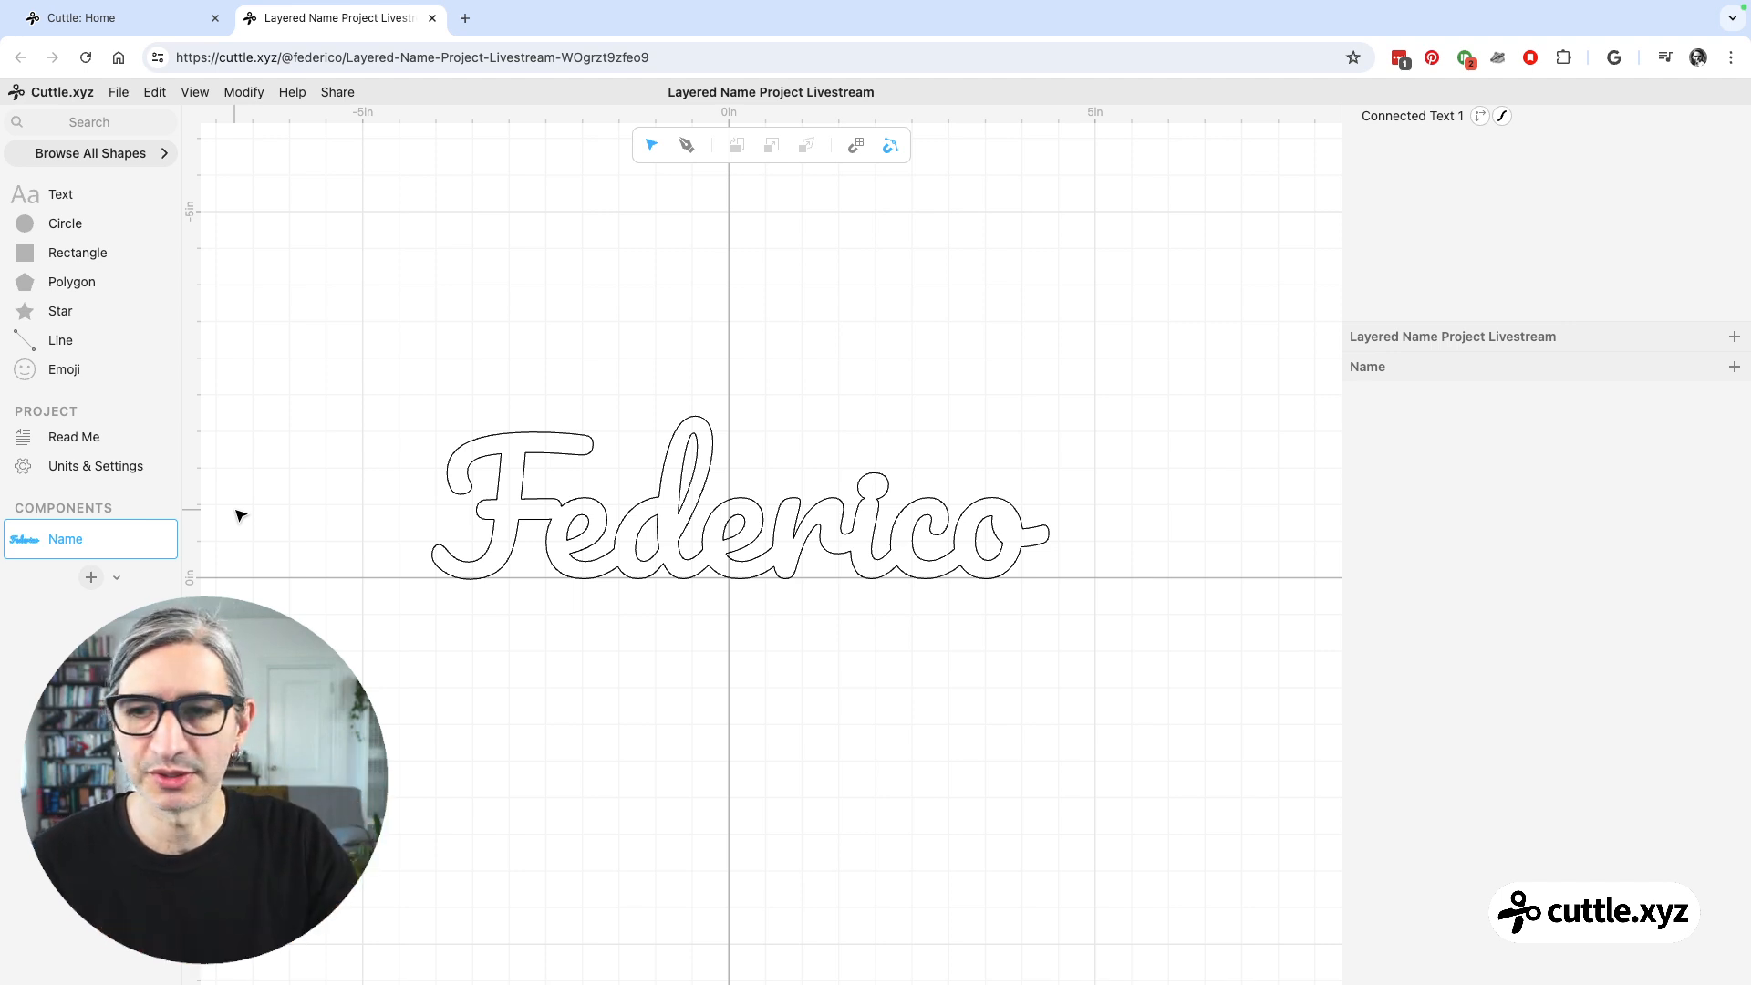
pyautogui.click(89, 577)
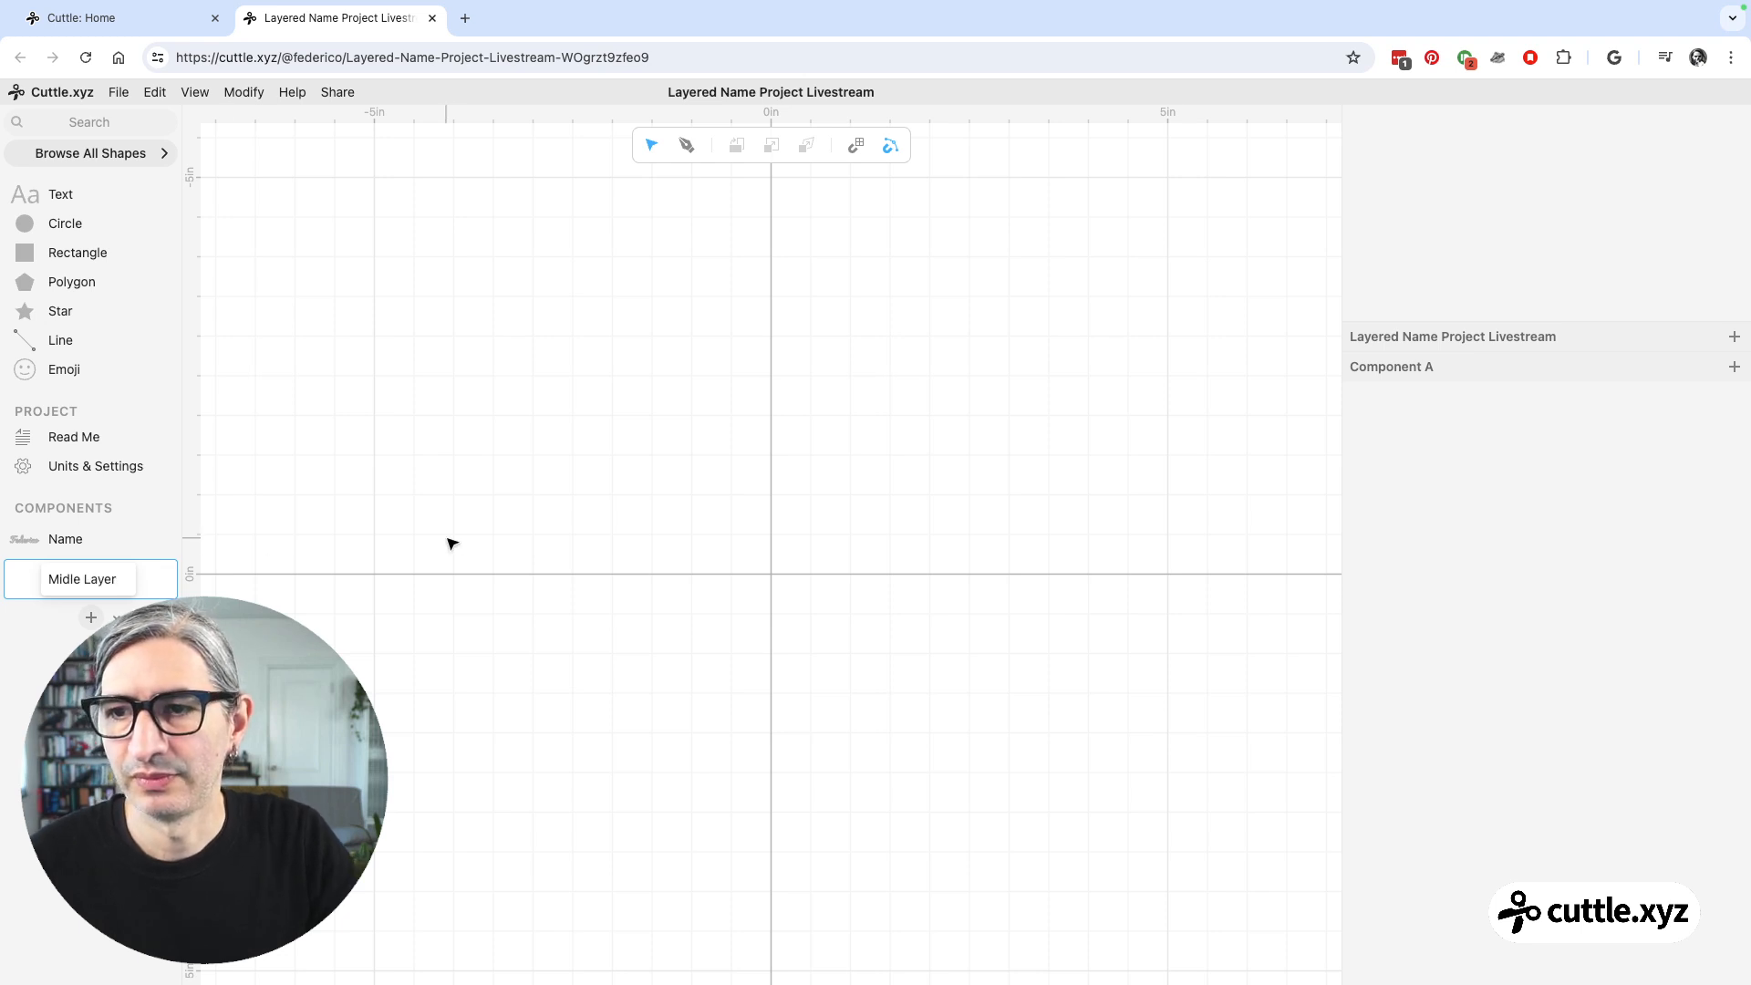
pyautogui.press('Return')
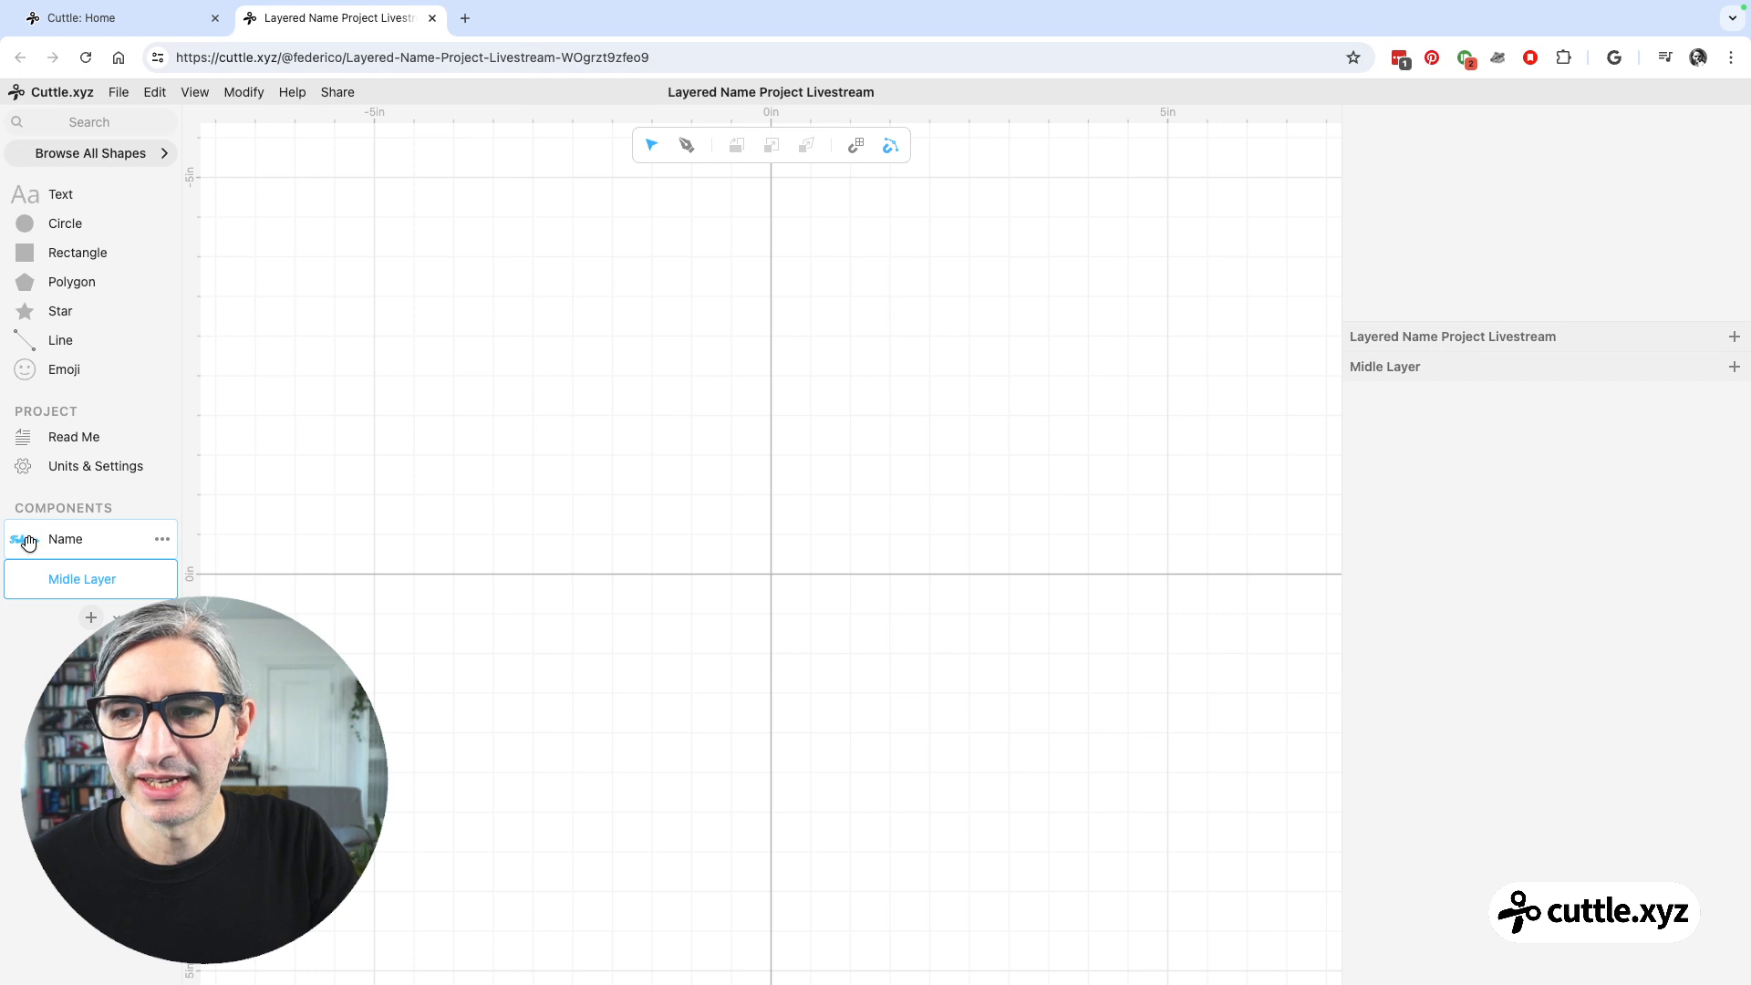
pyautogui.moveTo(28, 539); pyautogui.dragTo(772, 577)
pyautogui.moveTo(374, 325); pyautogui.dragTo(1115, 744)
pyautogui.press('Delete')
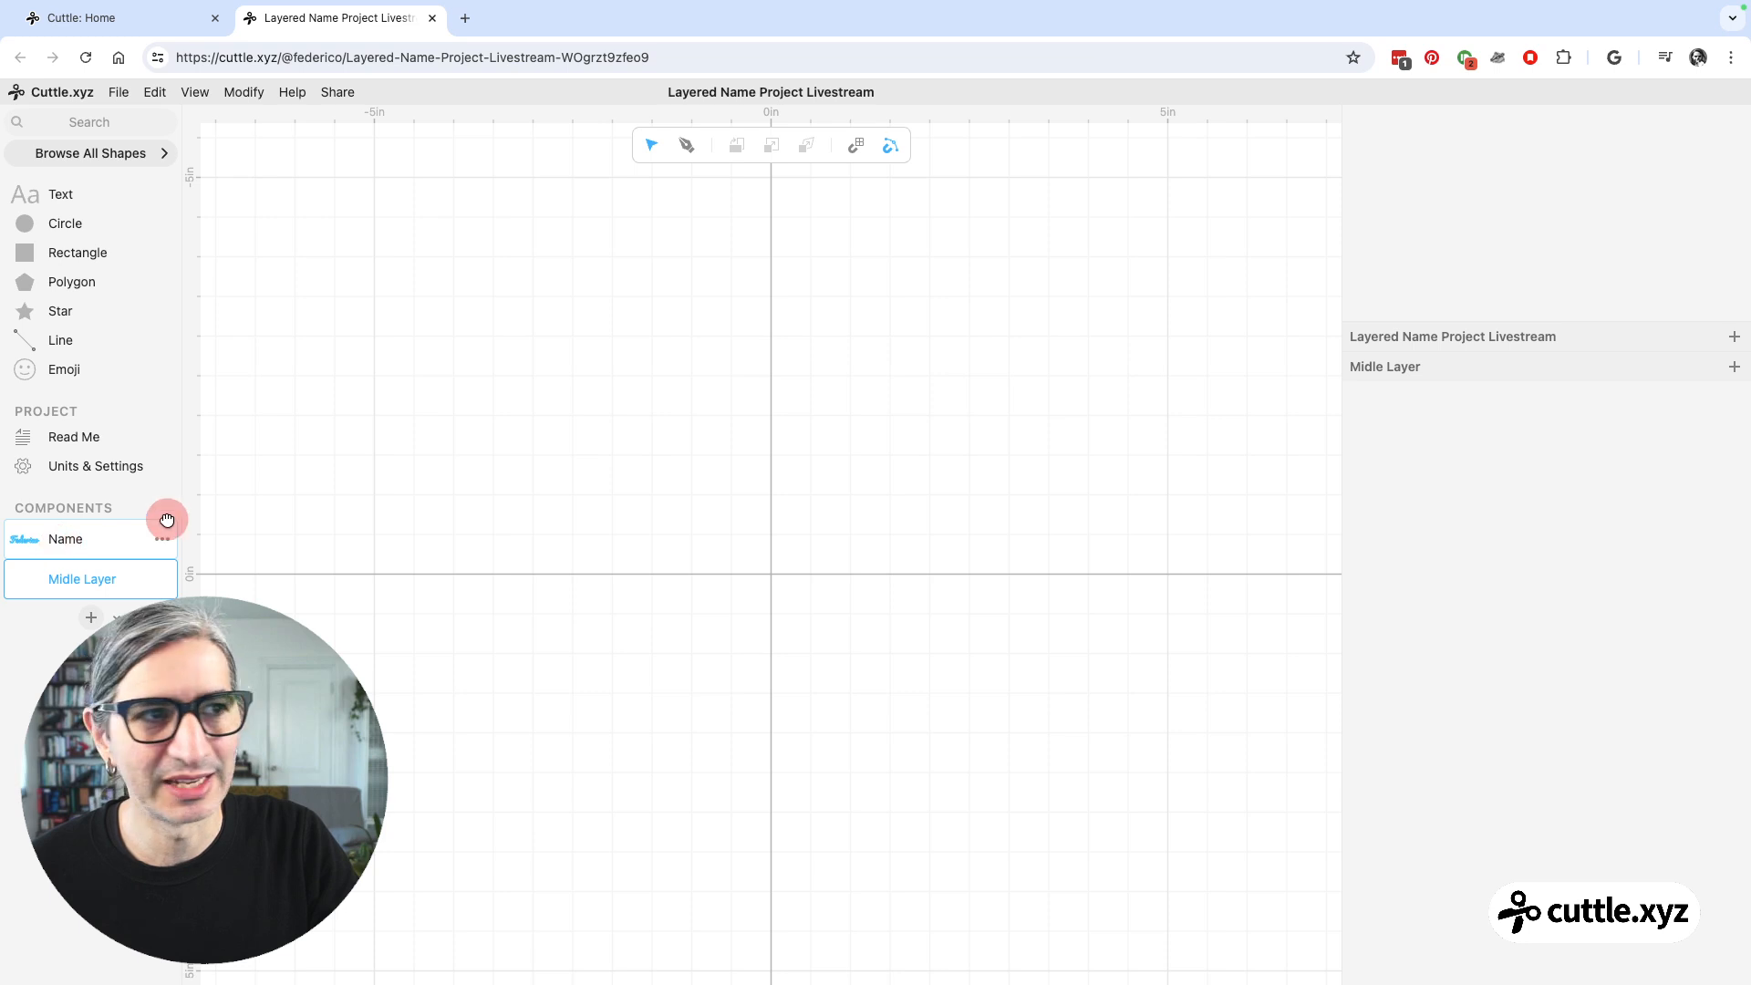
# - Place the Name component at the origin of Midle Layer and apply an Expand (Offset) modifier to it
pyautogui.moveTo(167, 522); pyautogui.dragTo(770, 575)
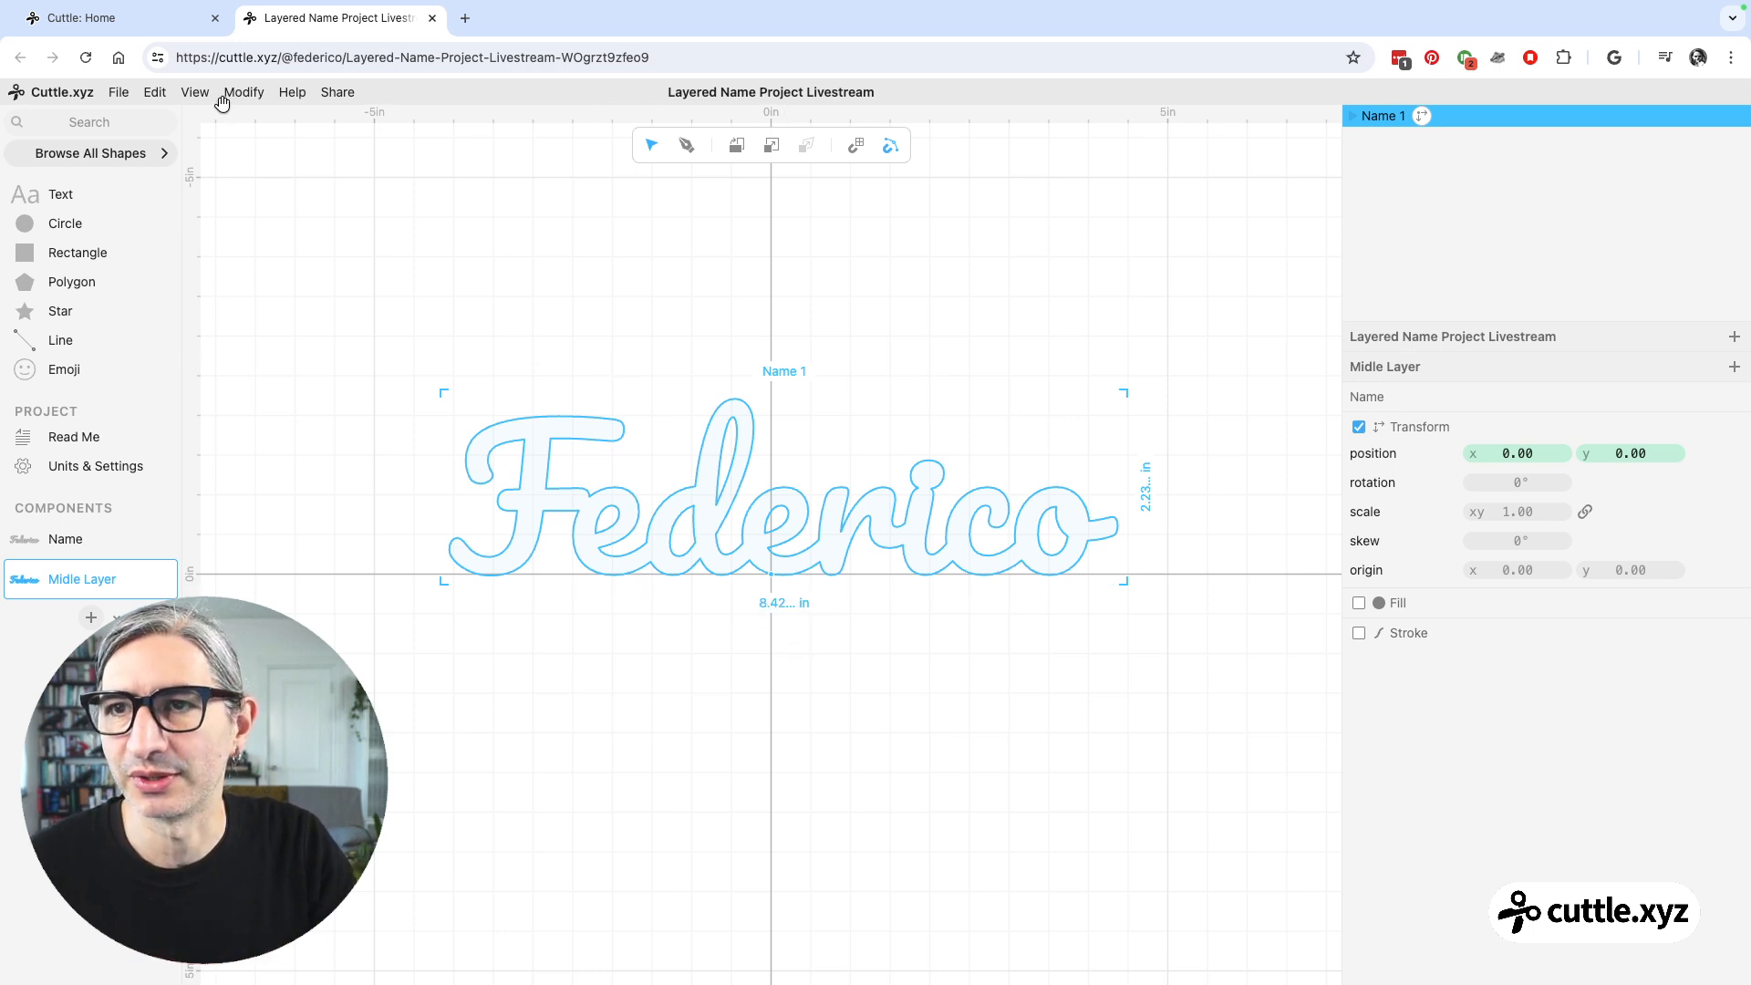
pyautogui.click(155, 93)
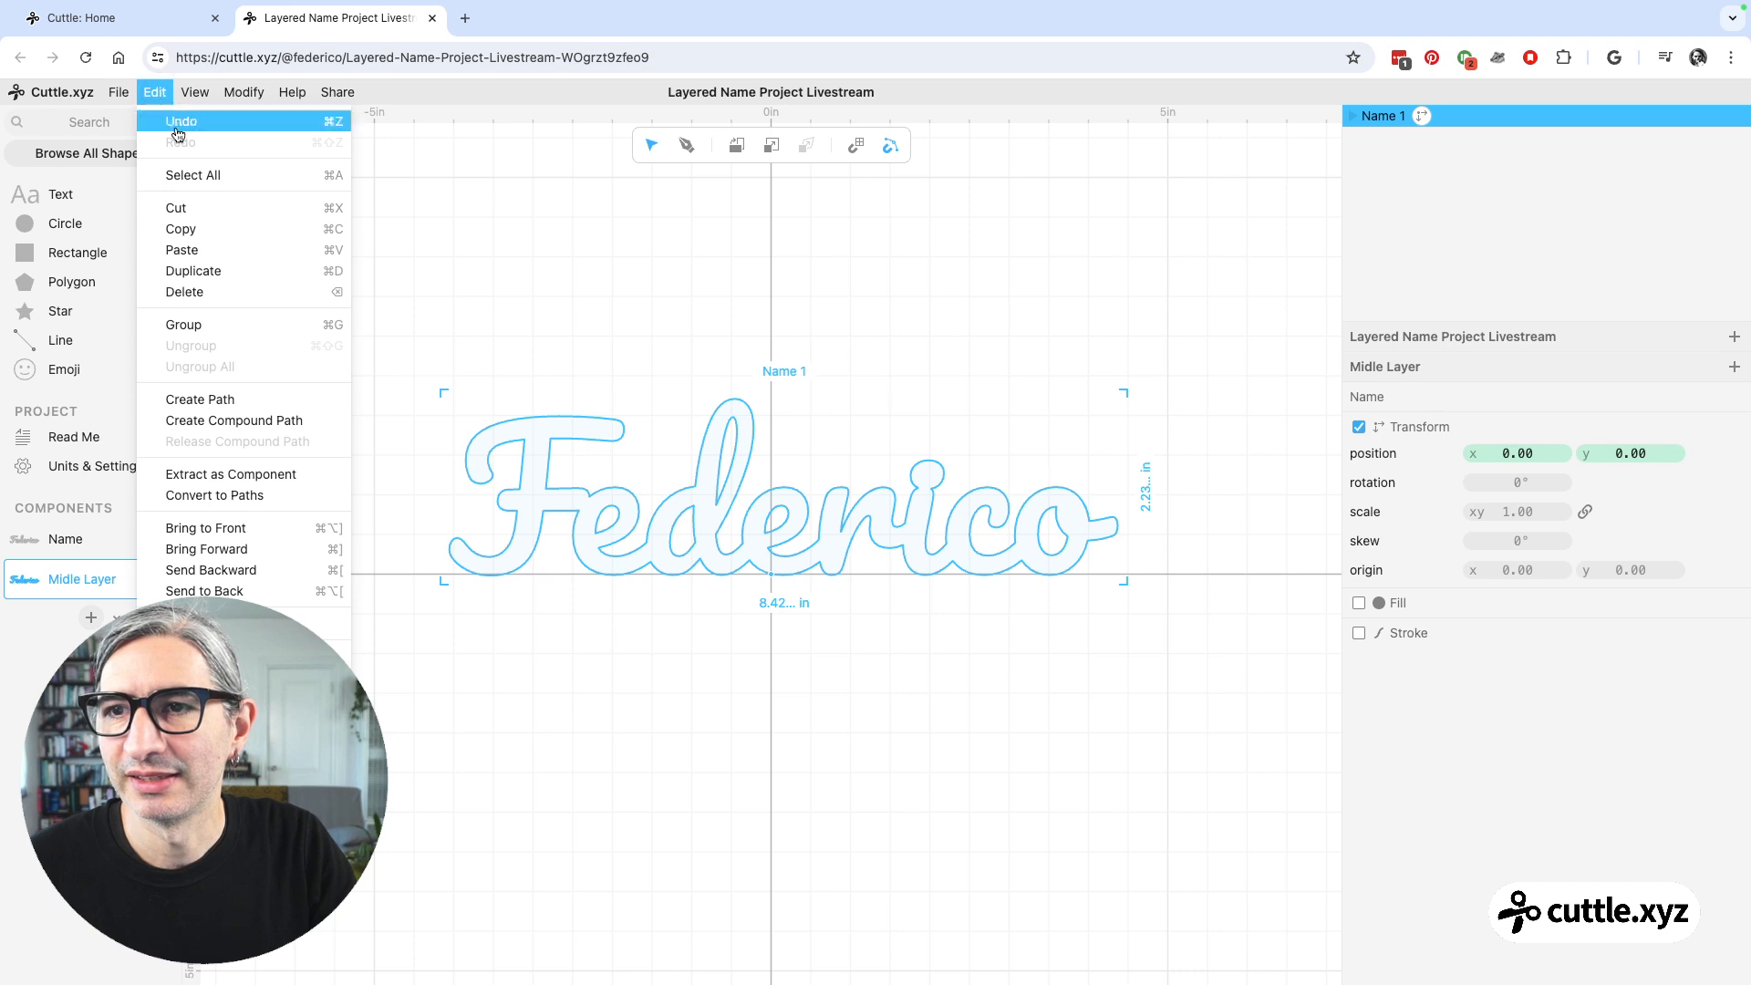
pyautogui.moveTo(222, 97)
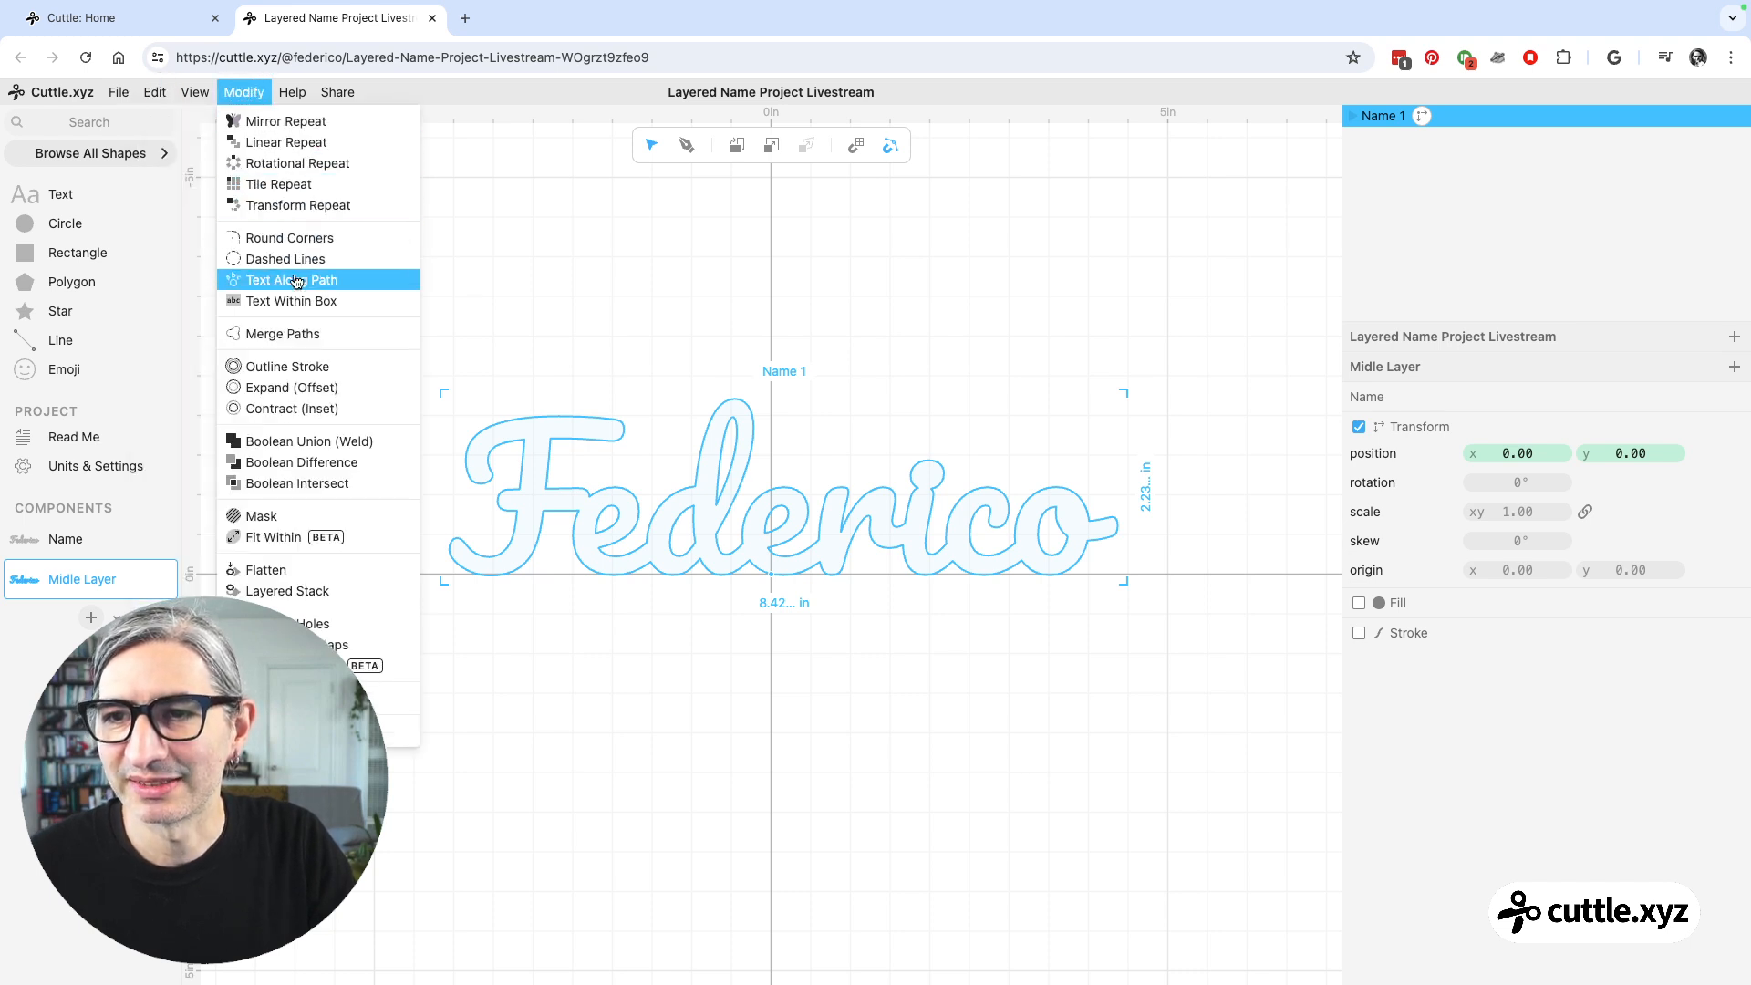
pyautogui.click(293, 391)
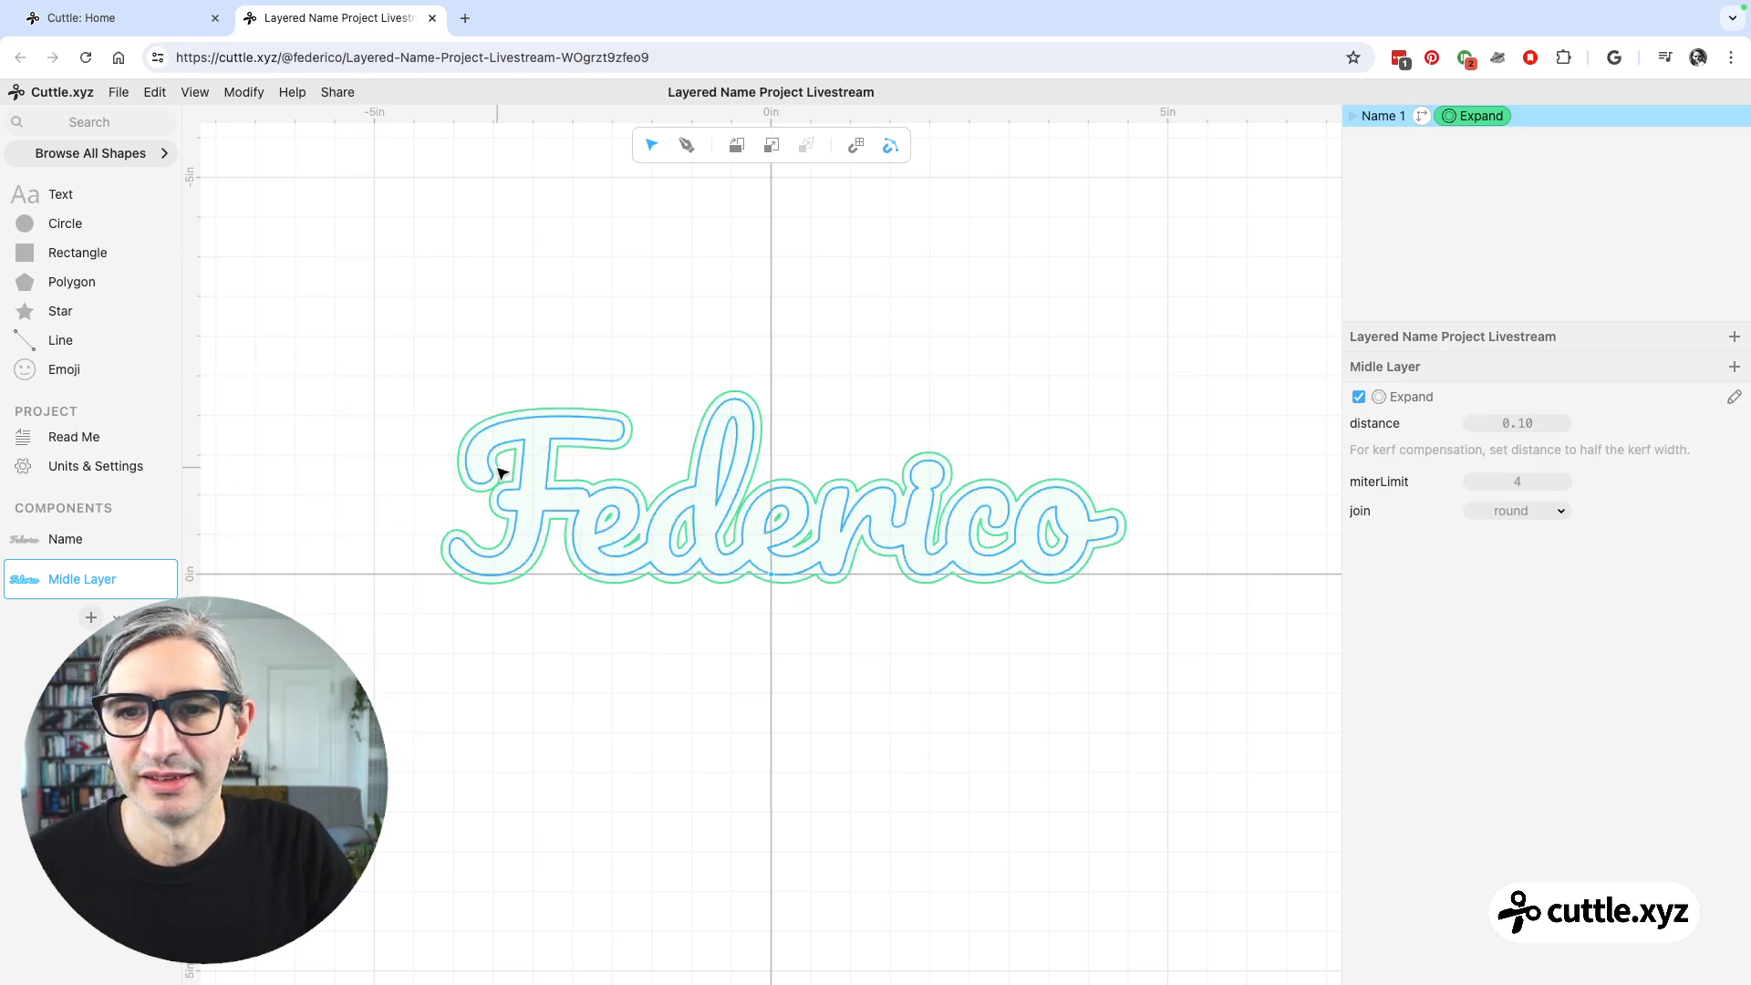
# - Check the sample photo in the Read Me, and replace the connected text in the Name component with a different first name
pyautogui.click(96, 441)
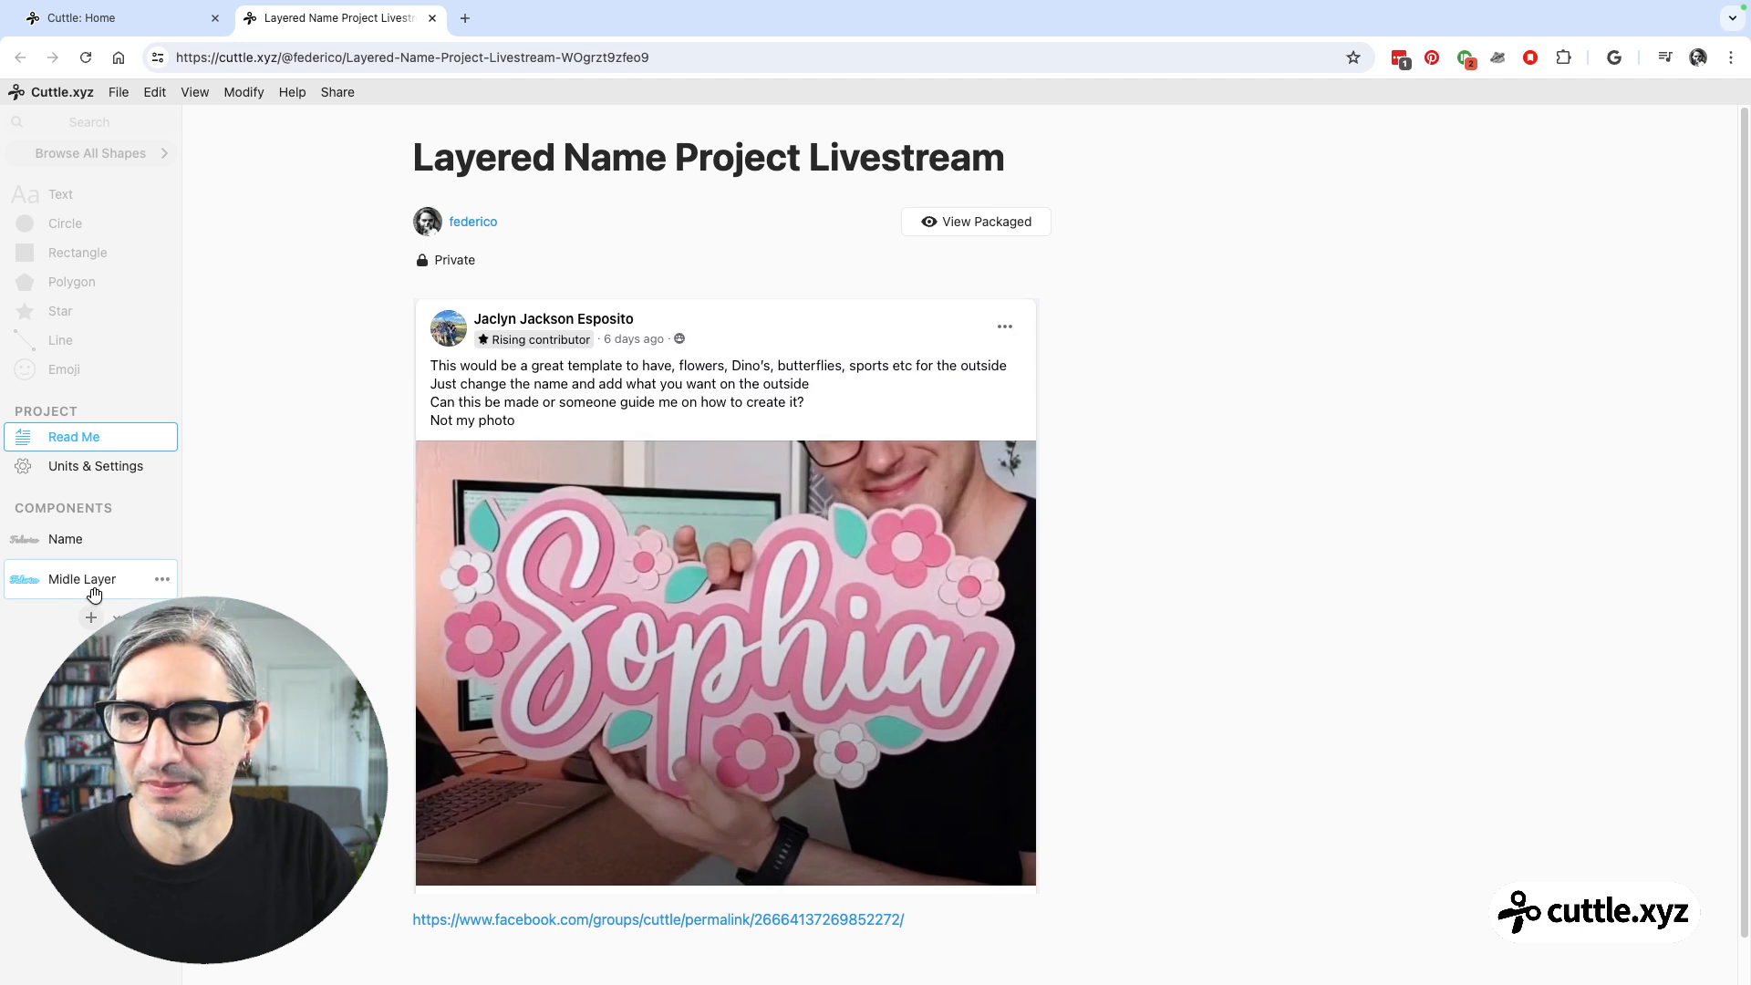
pyautogui.click(93, 584)
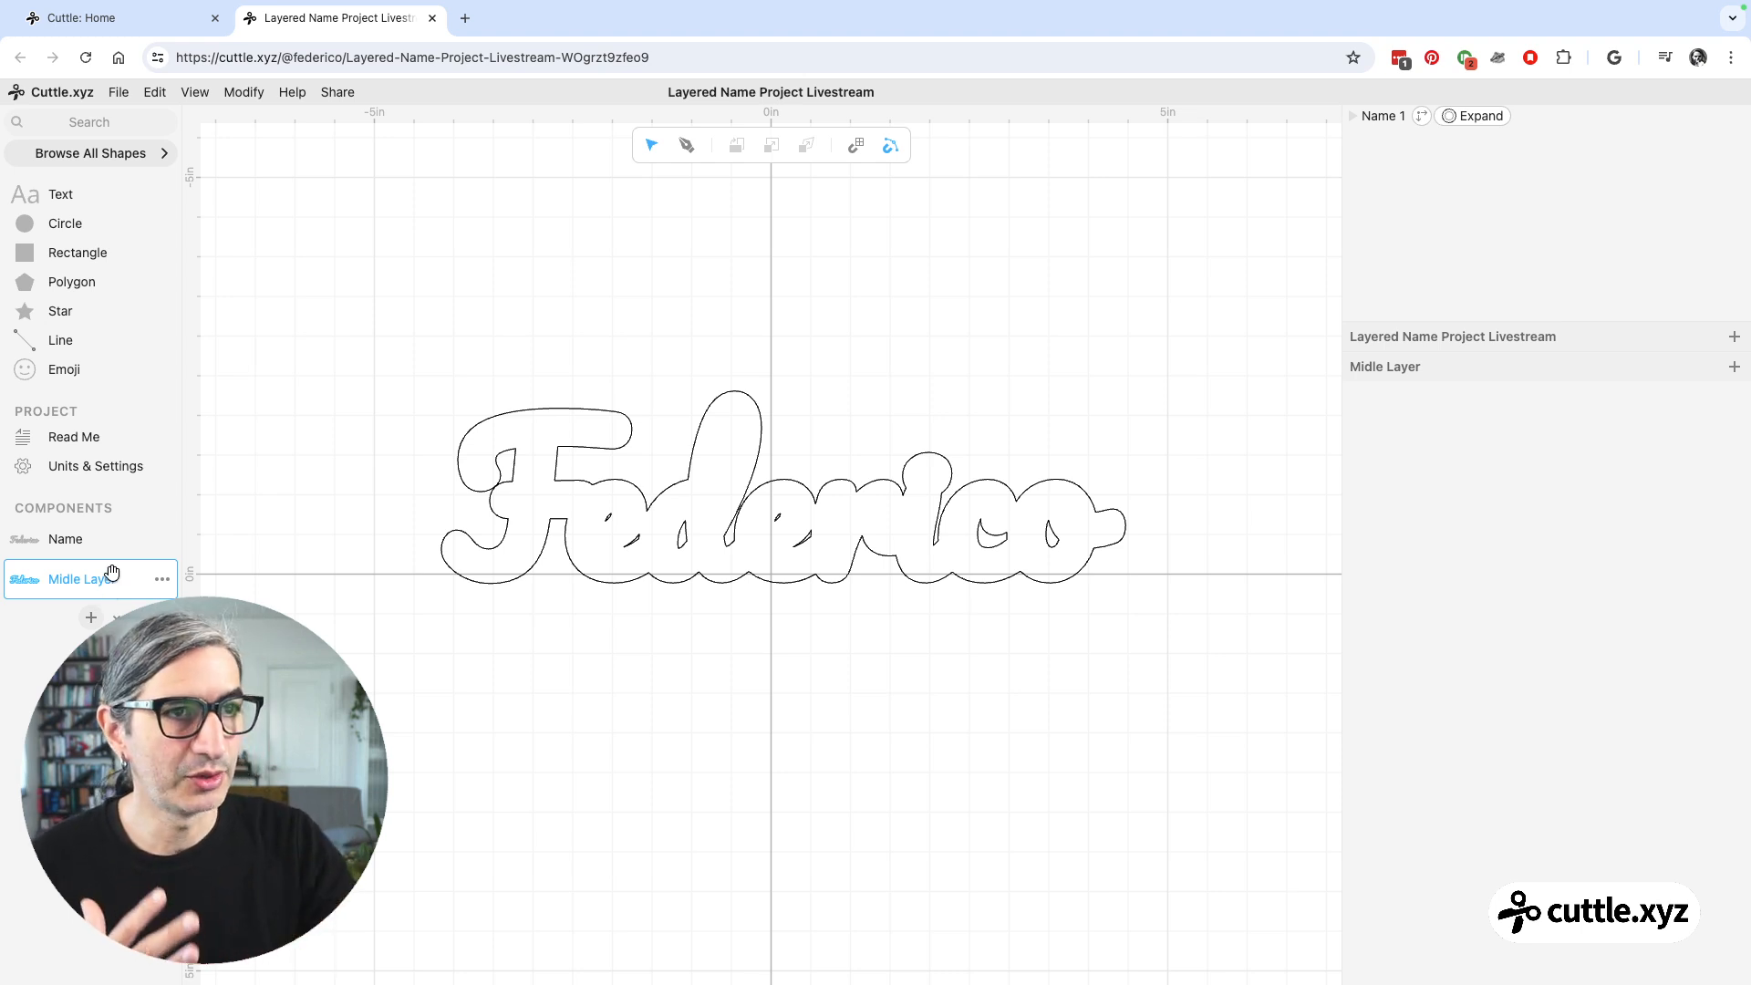
pyautogui.click(101, 540)
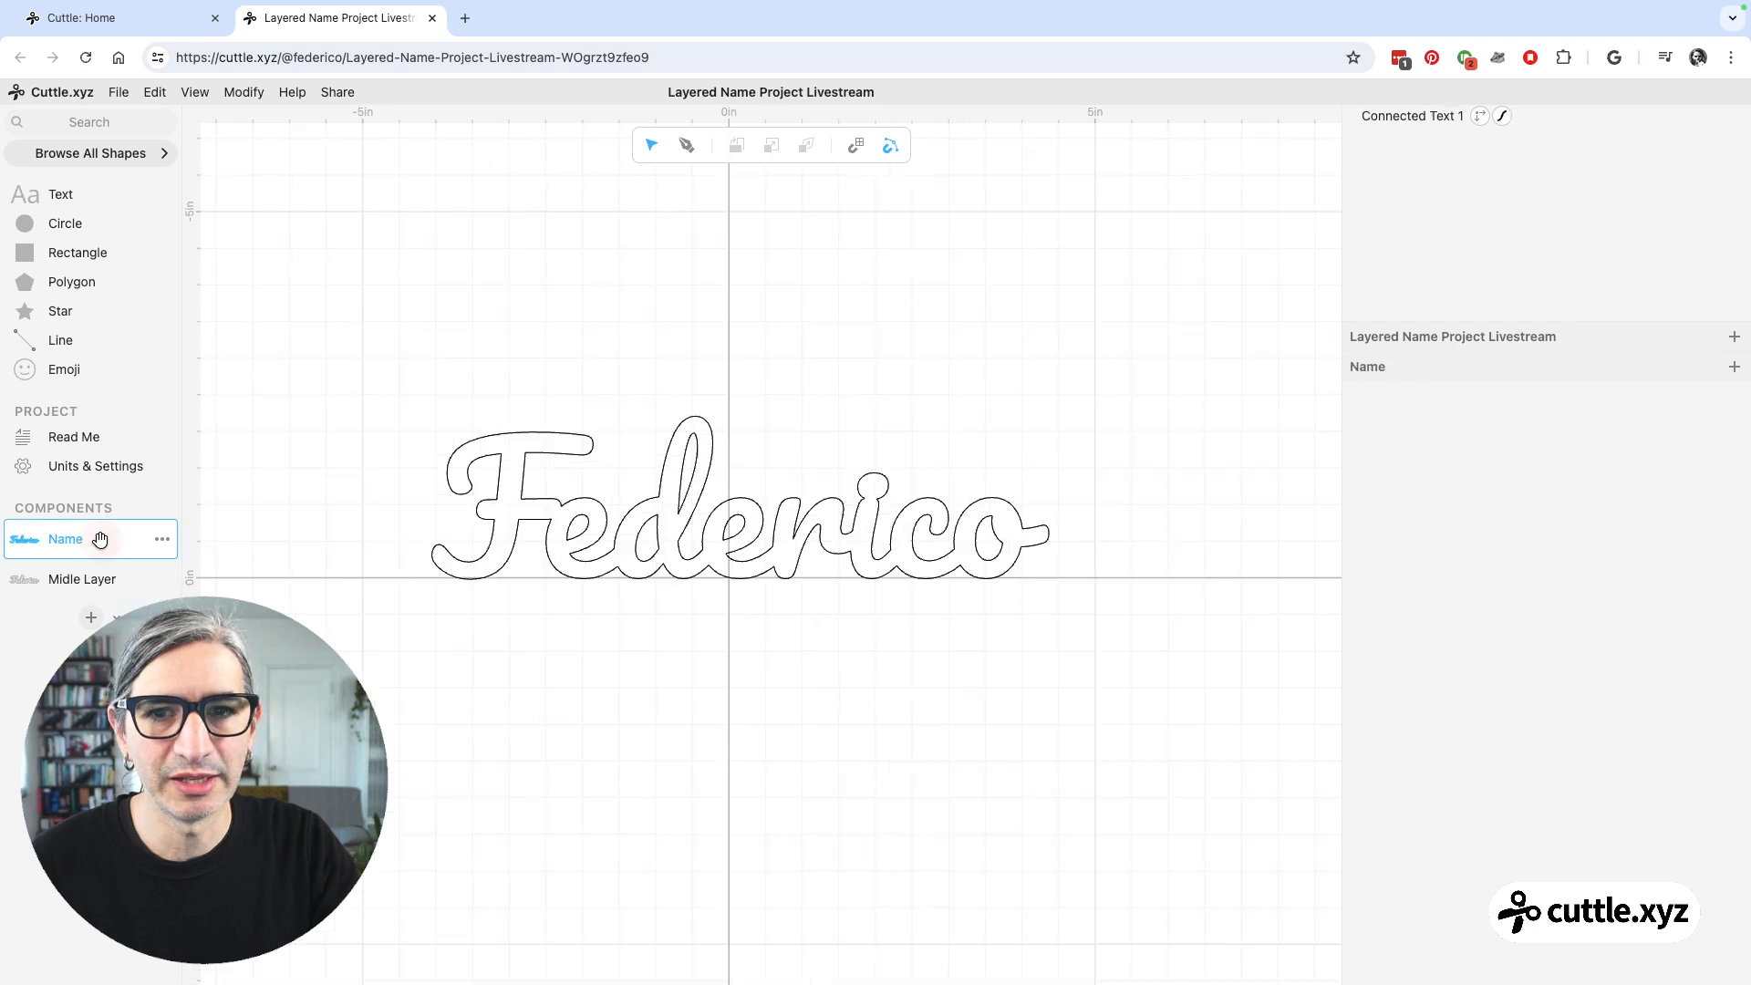
pyautogui.click(666, 482)
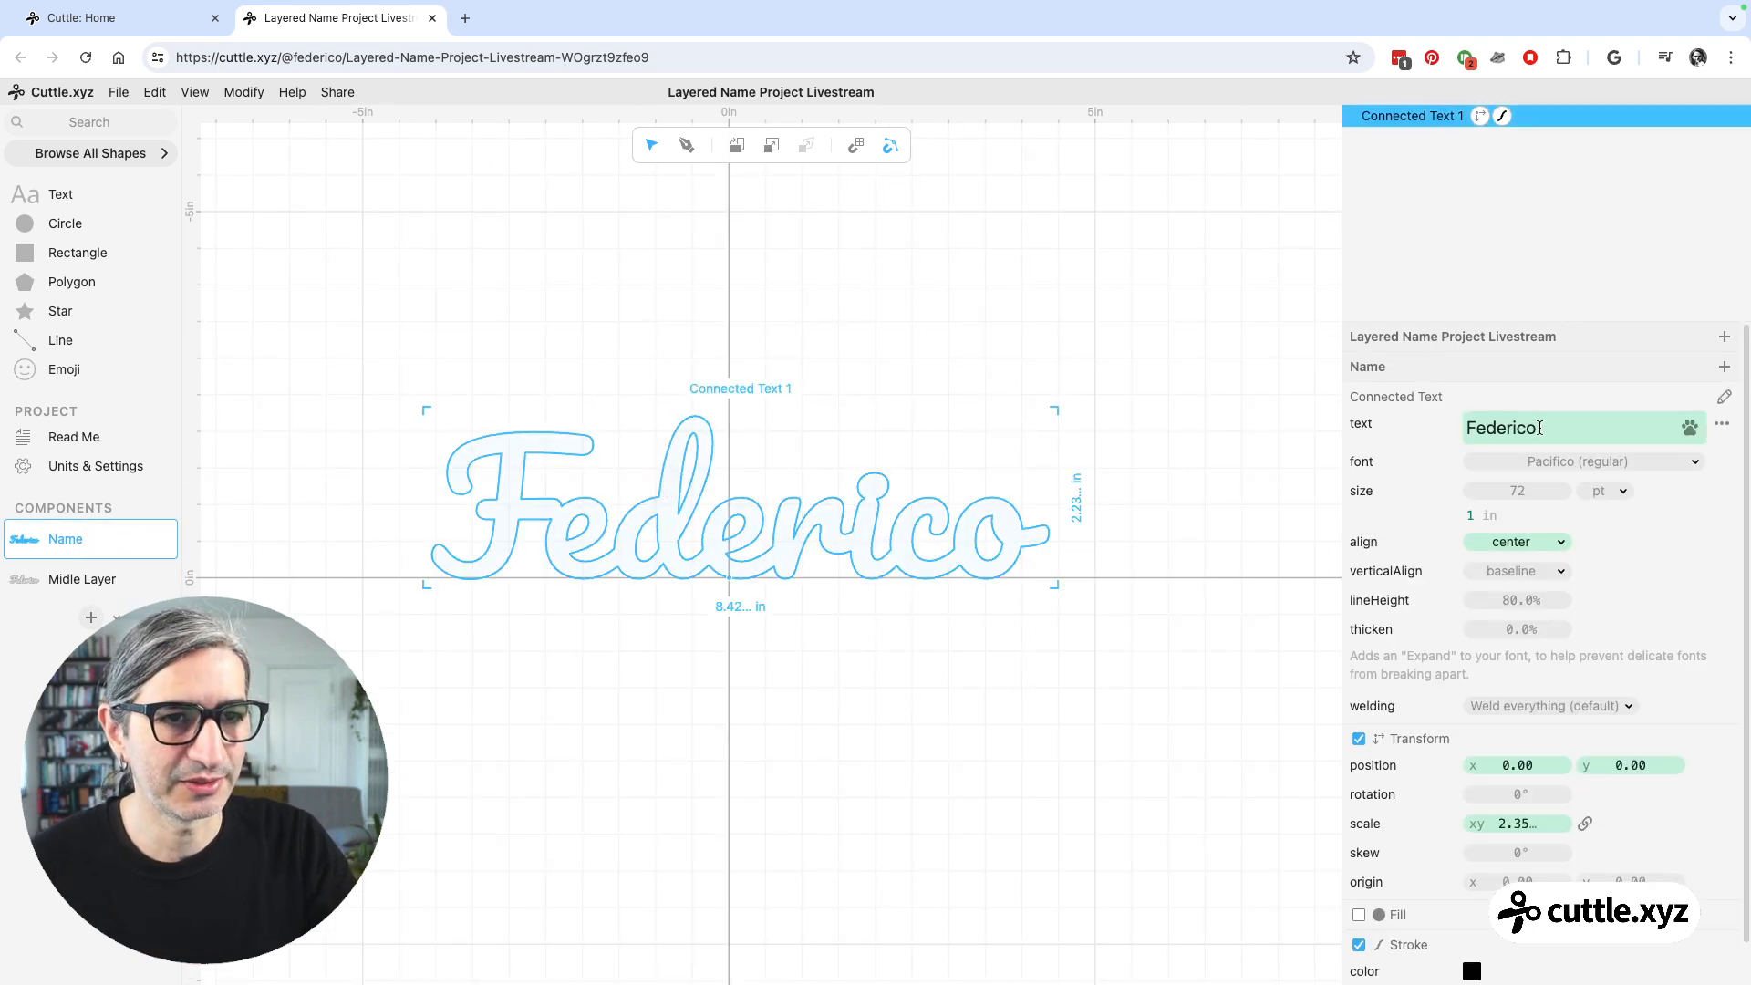
pyautogui.moveTo(1539, 428); pyautogui.dragTo(1450, 429)
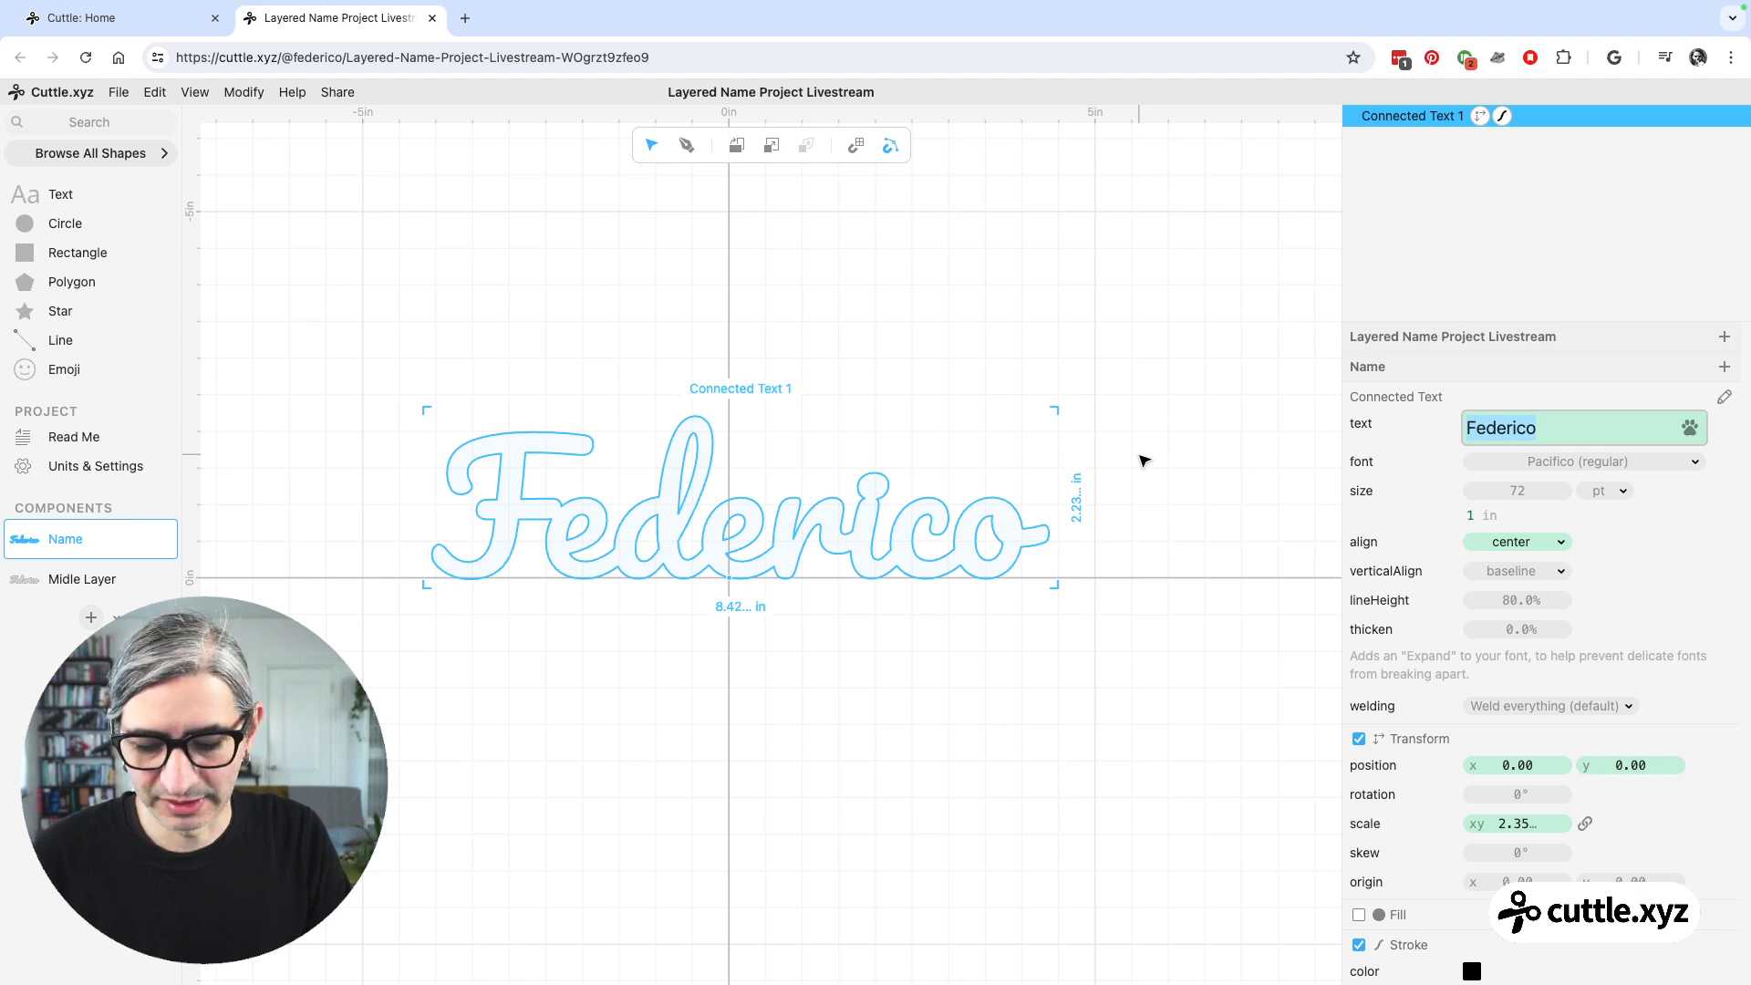
pyautogui.write('Danie')
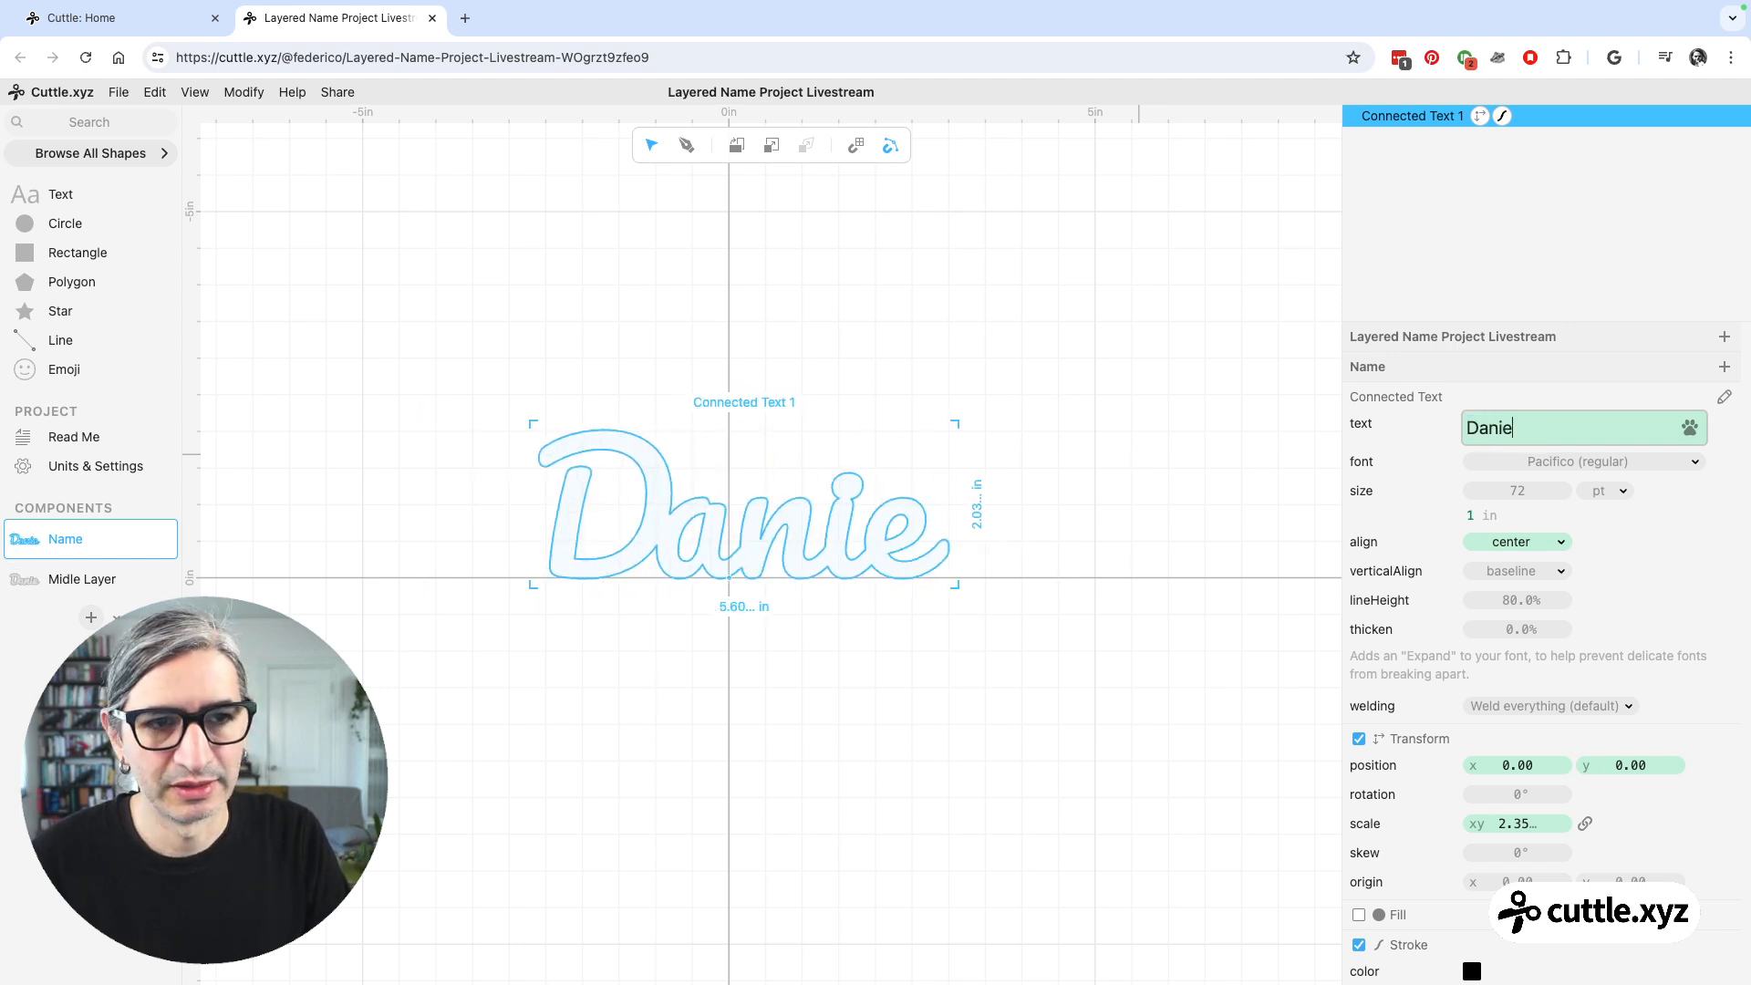
pyautogui.write('l')
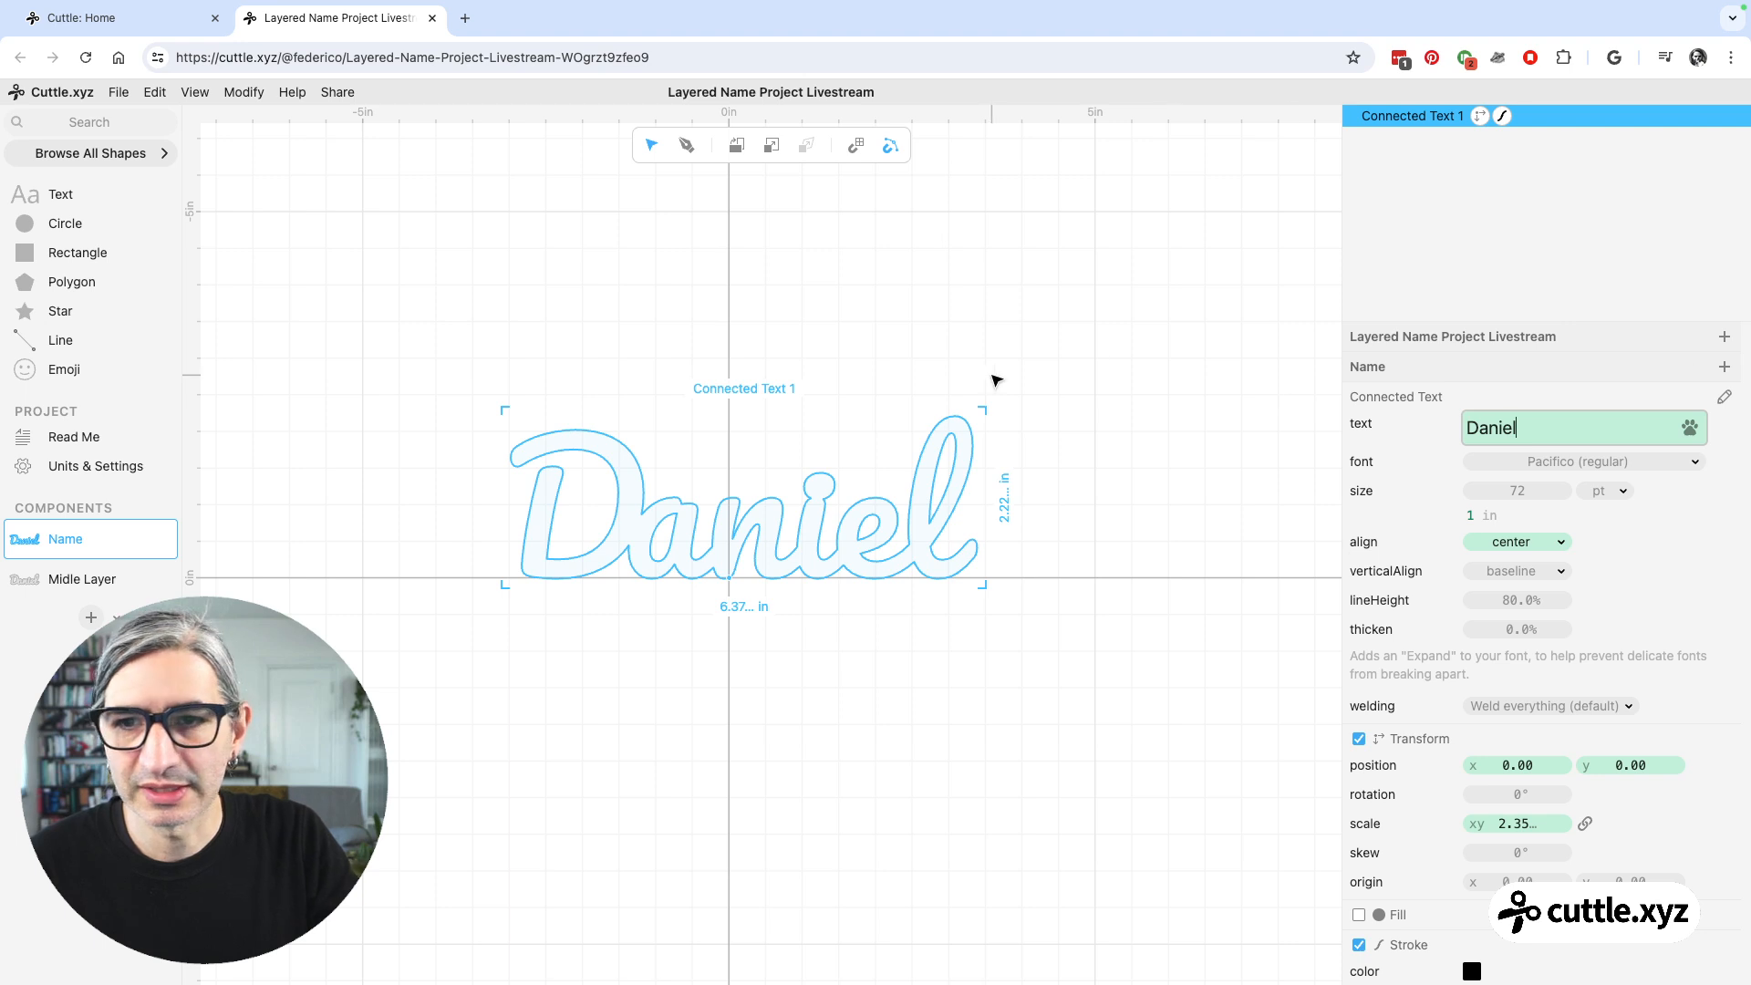
# - Compare Midle Layer and Name with the Read Me's sample photo, and add a new component called Bottom Layer
pyautogui.click(69, 578)
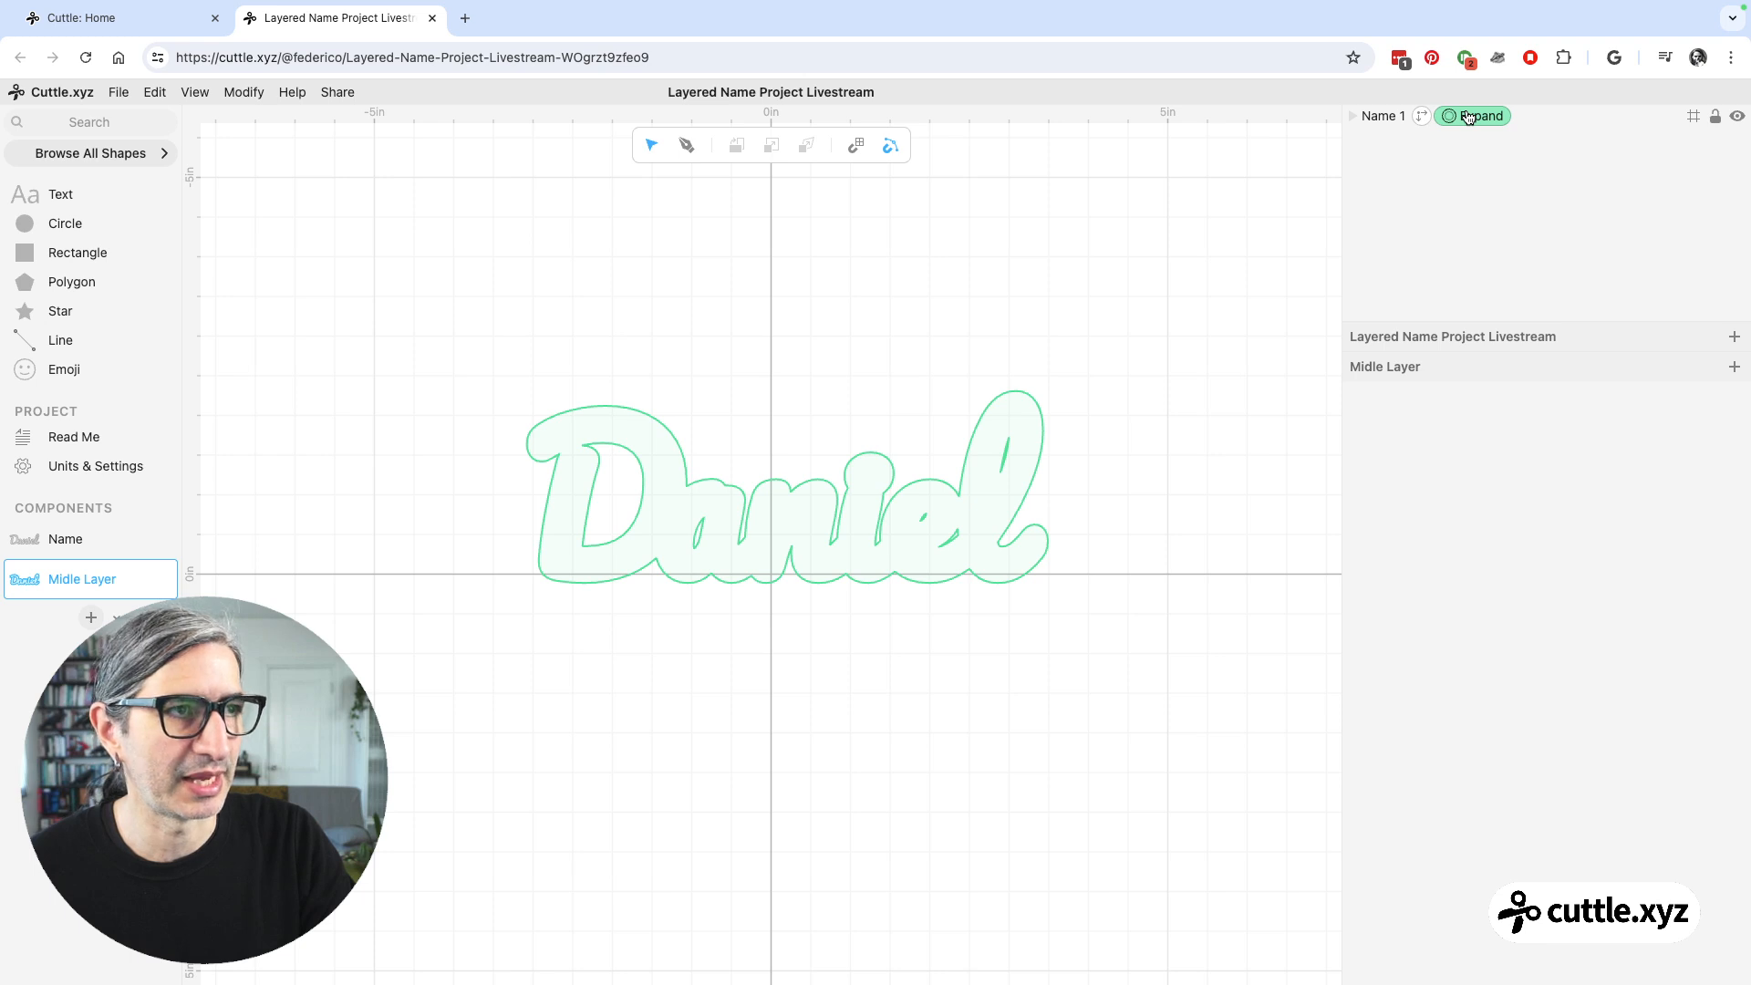
pyautogui.click(60, 538)
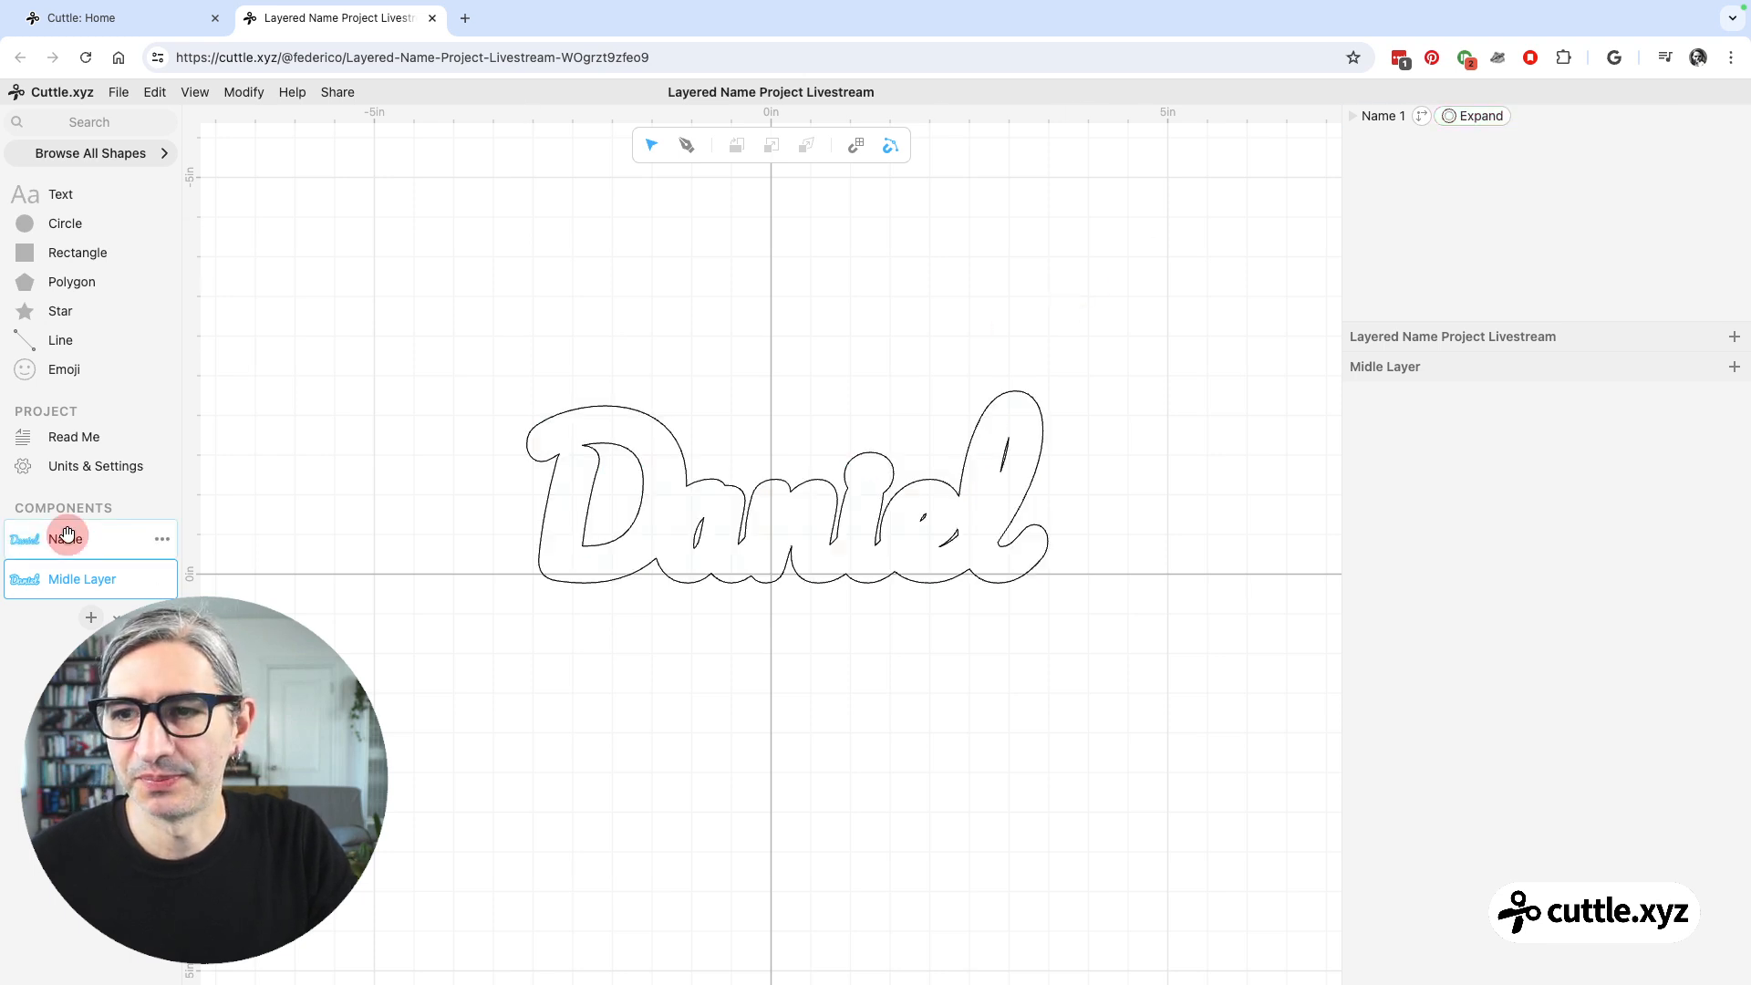
pyautogui.click(87, 579)
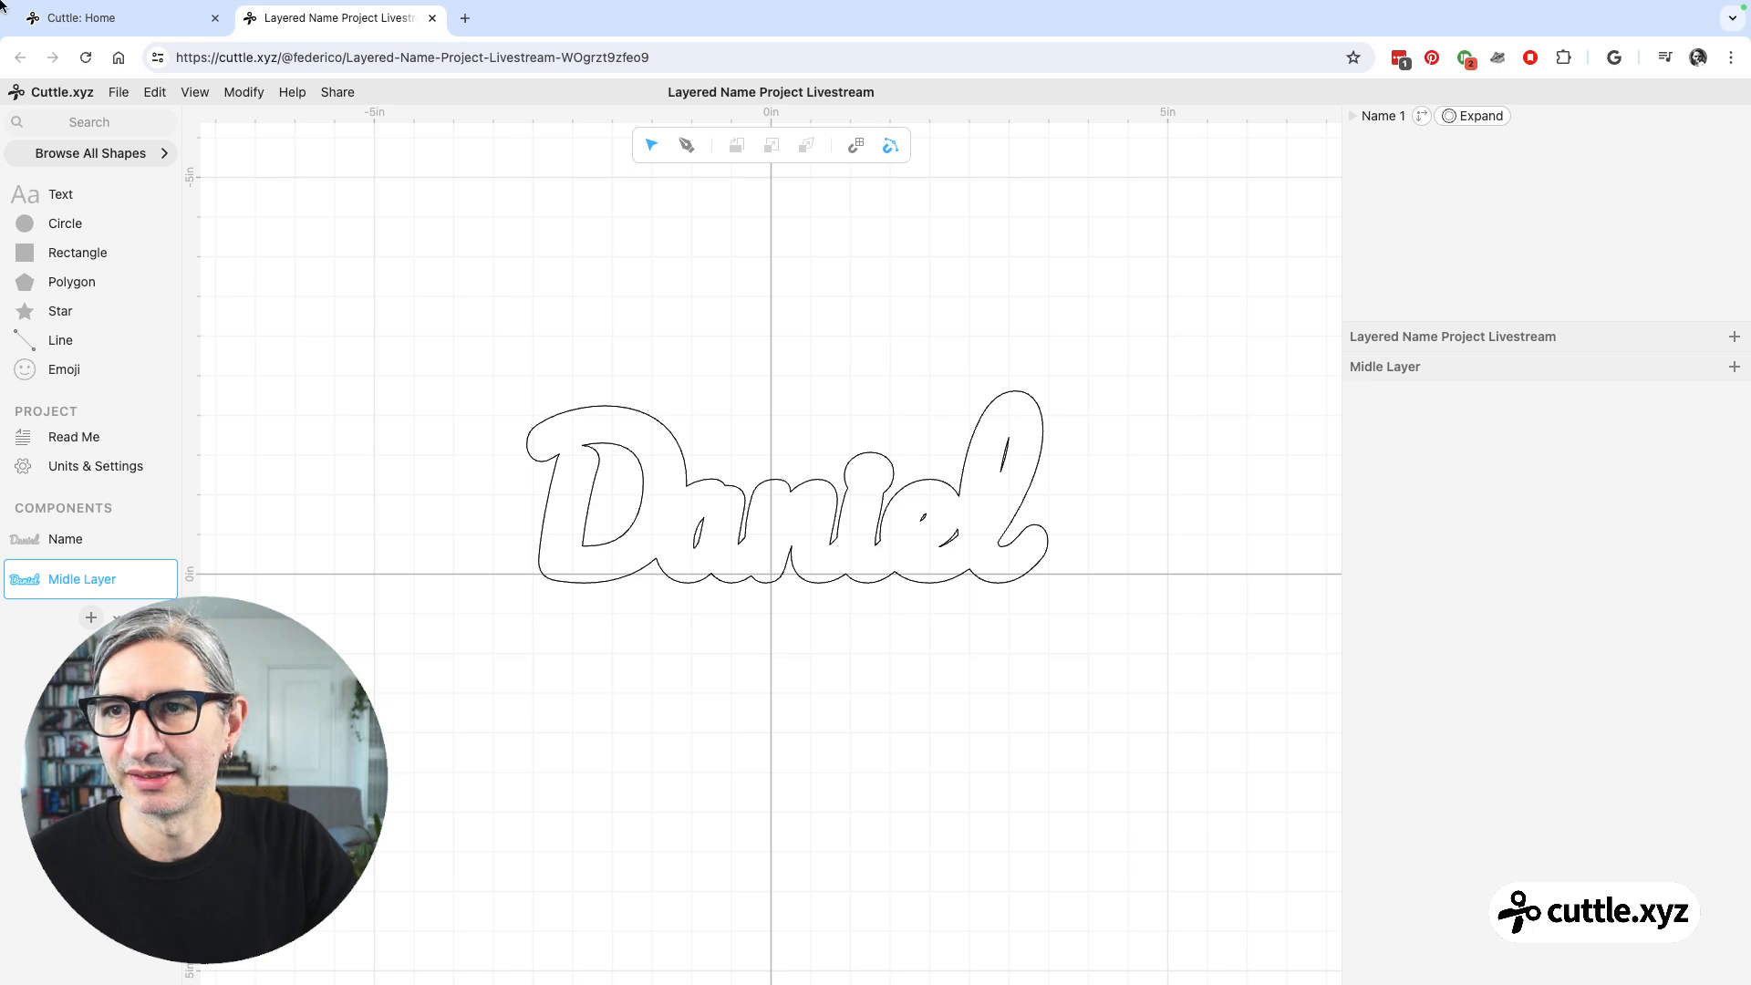
pyautogui.click(106, 436)
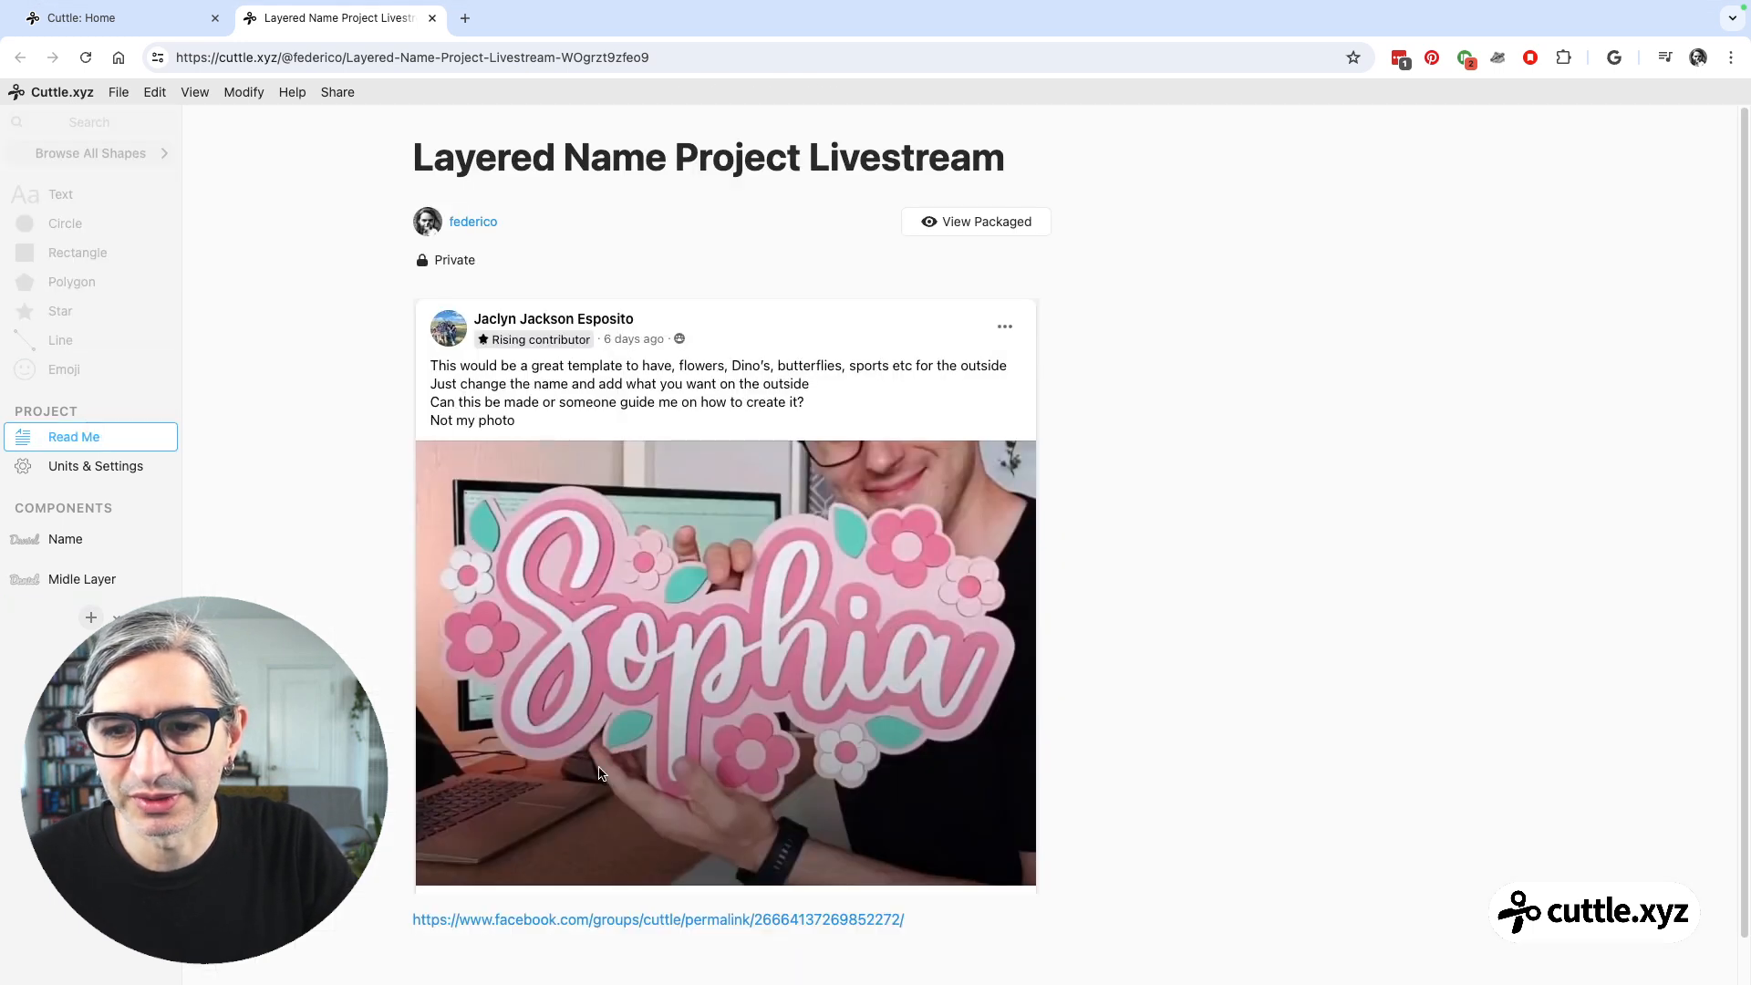
pyautogui.click(94, 580)
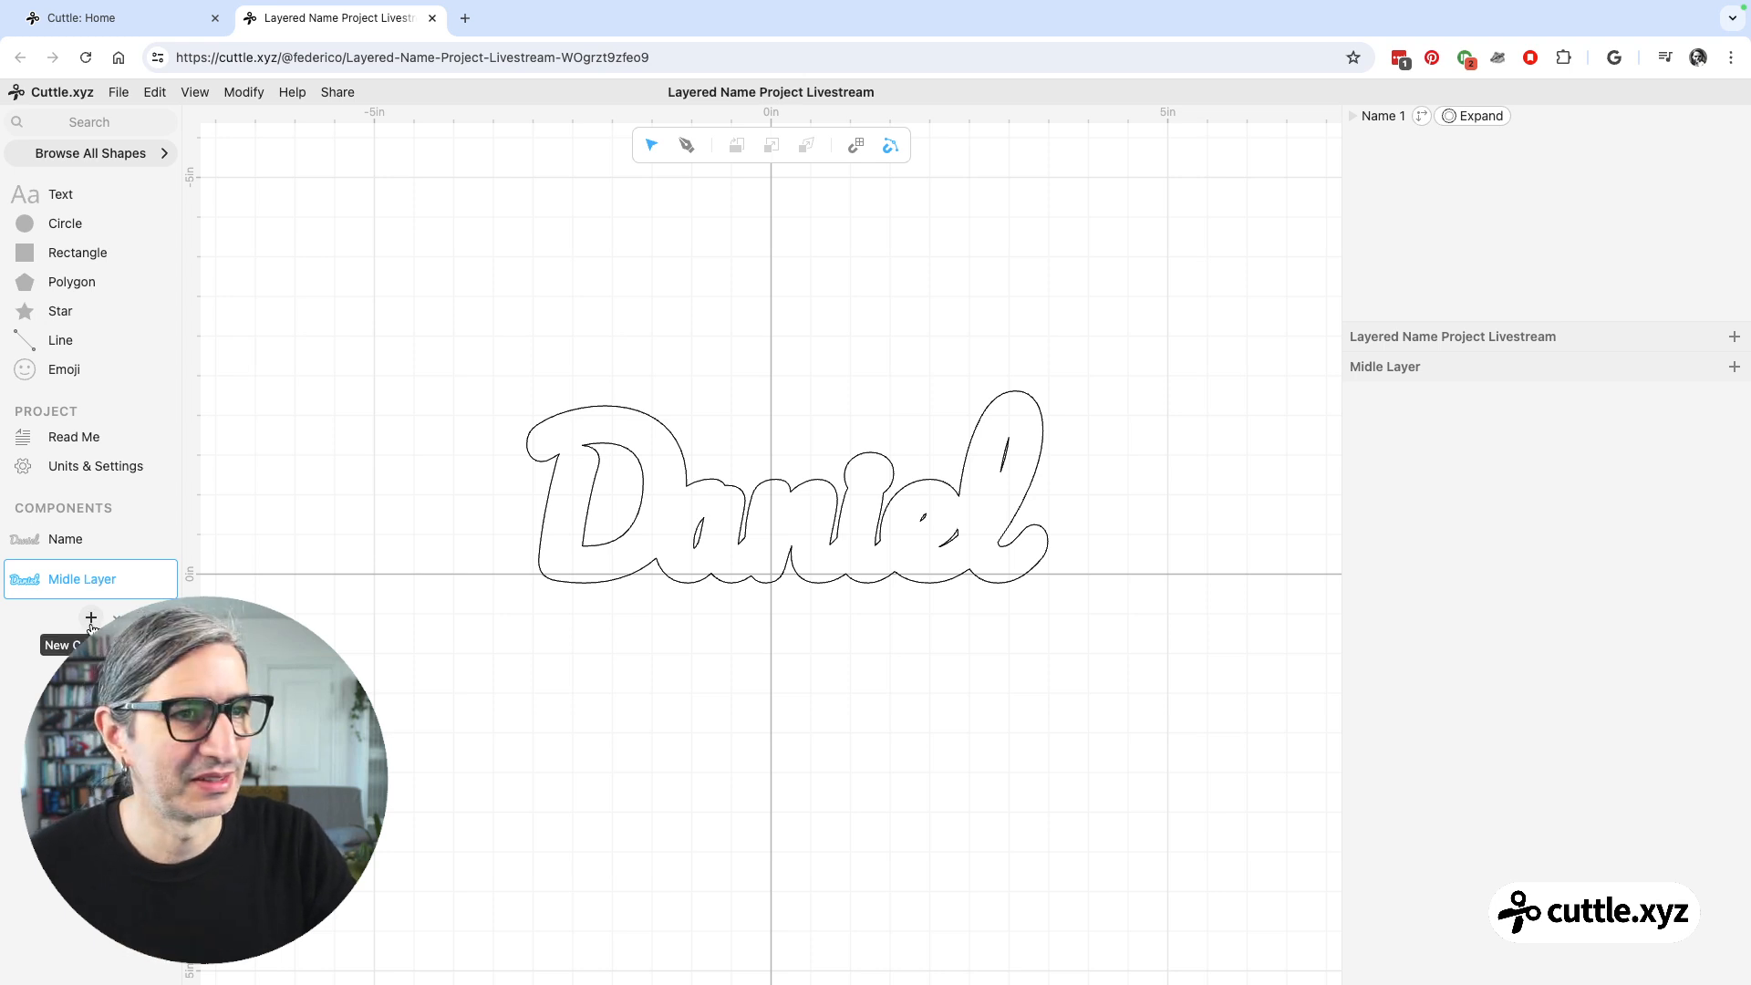
pyautogui.click(92, 618)
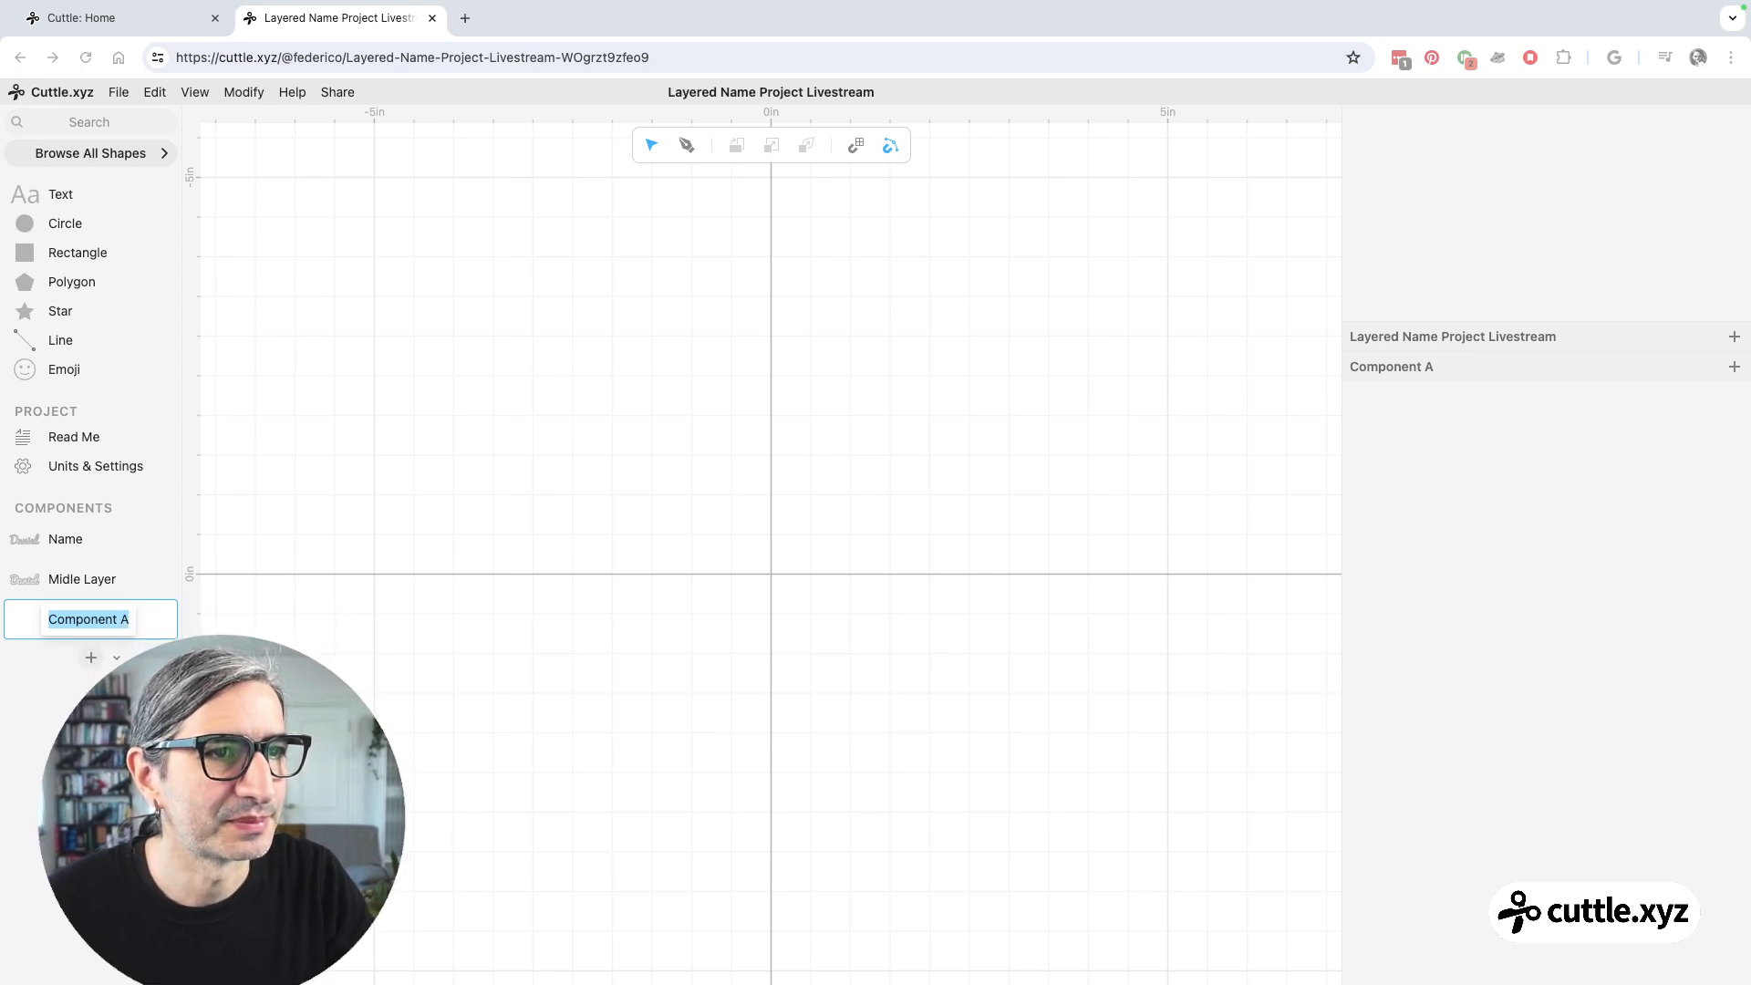
pyautogui.click(769, 599)
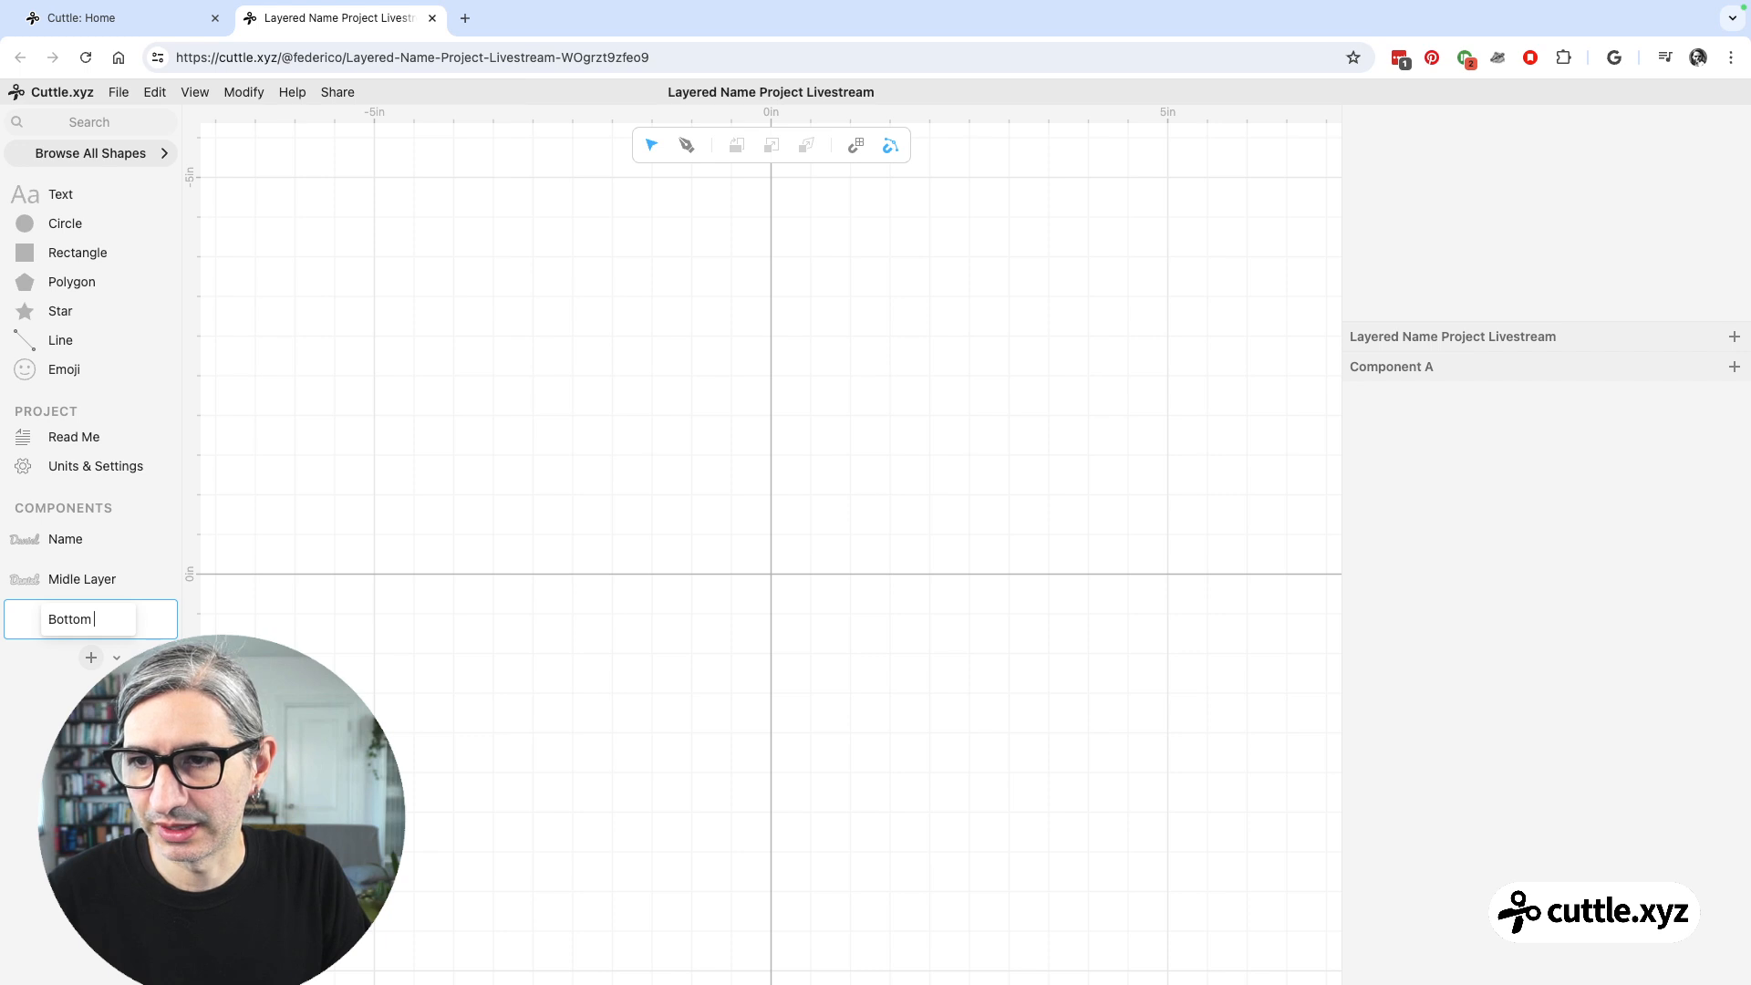
pyautogui.click(298, 569)
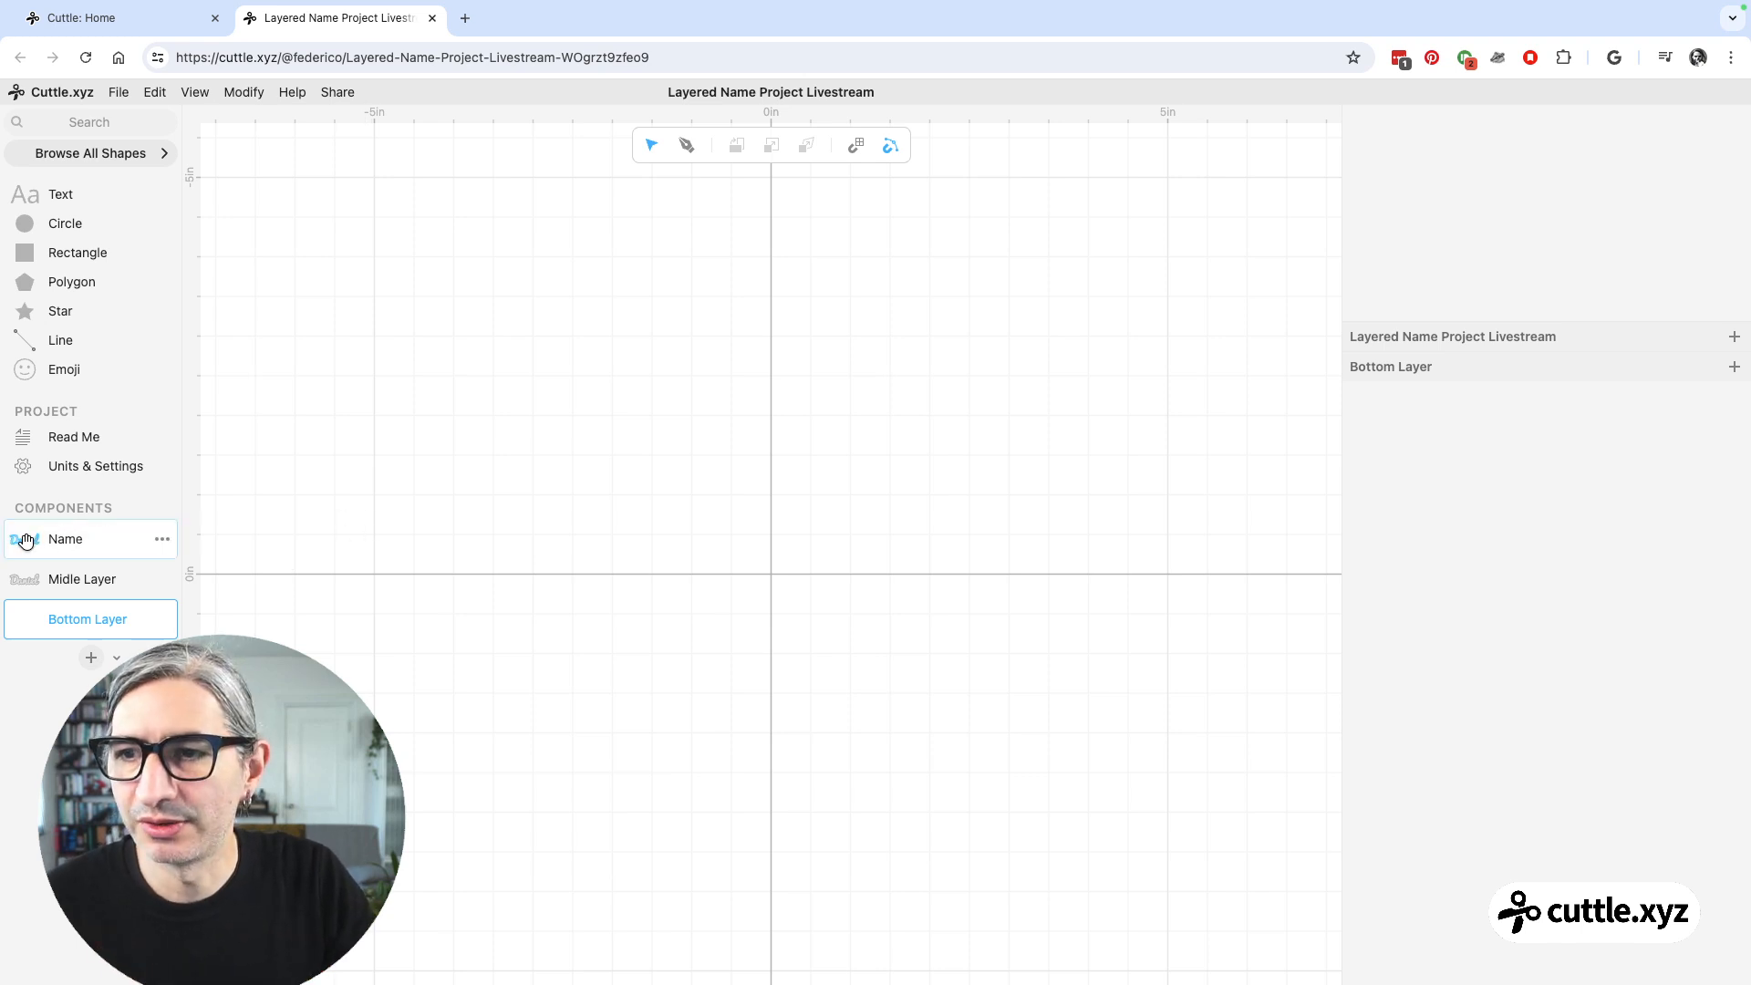
# - Place the Name component at the origin of Bottom Layer and apply an Expand (Offset) modifier with an increased distance
pyautogui.moveTo(26, 541); pyautogui.dragTo(771, 575)
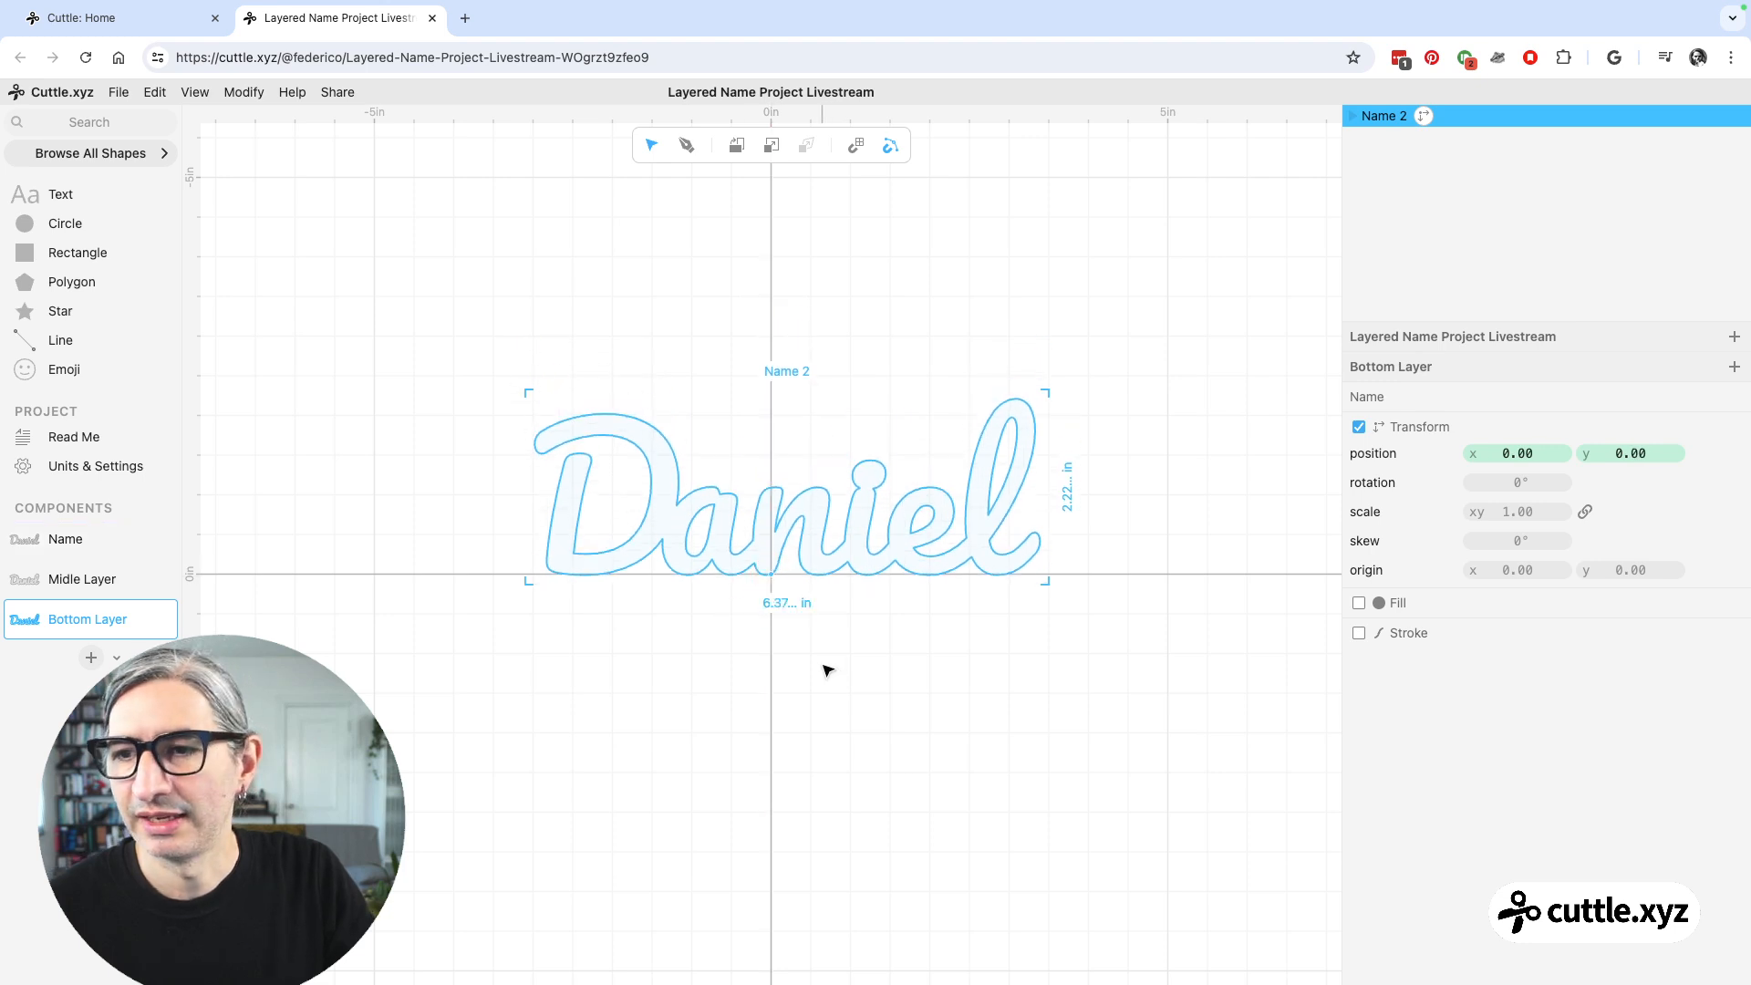
pyautogui.click(245, 92)
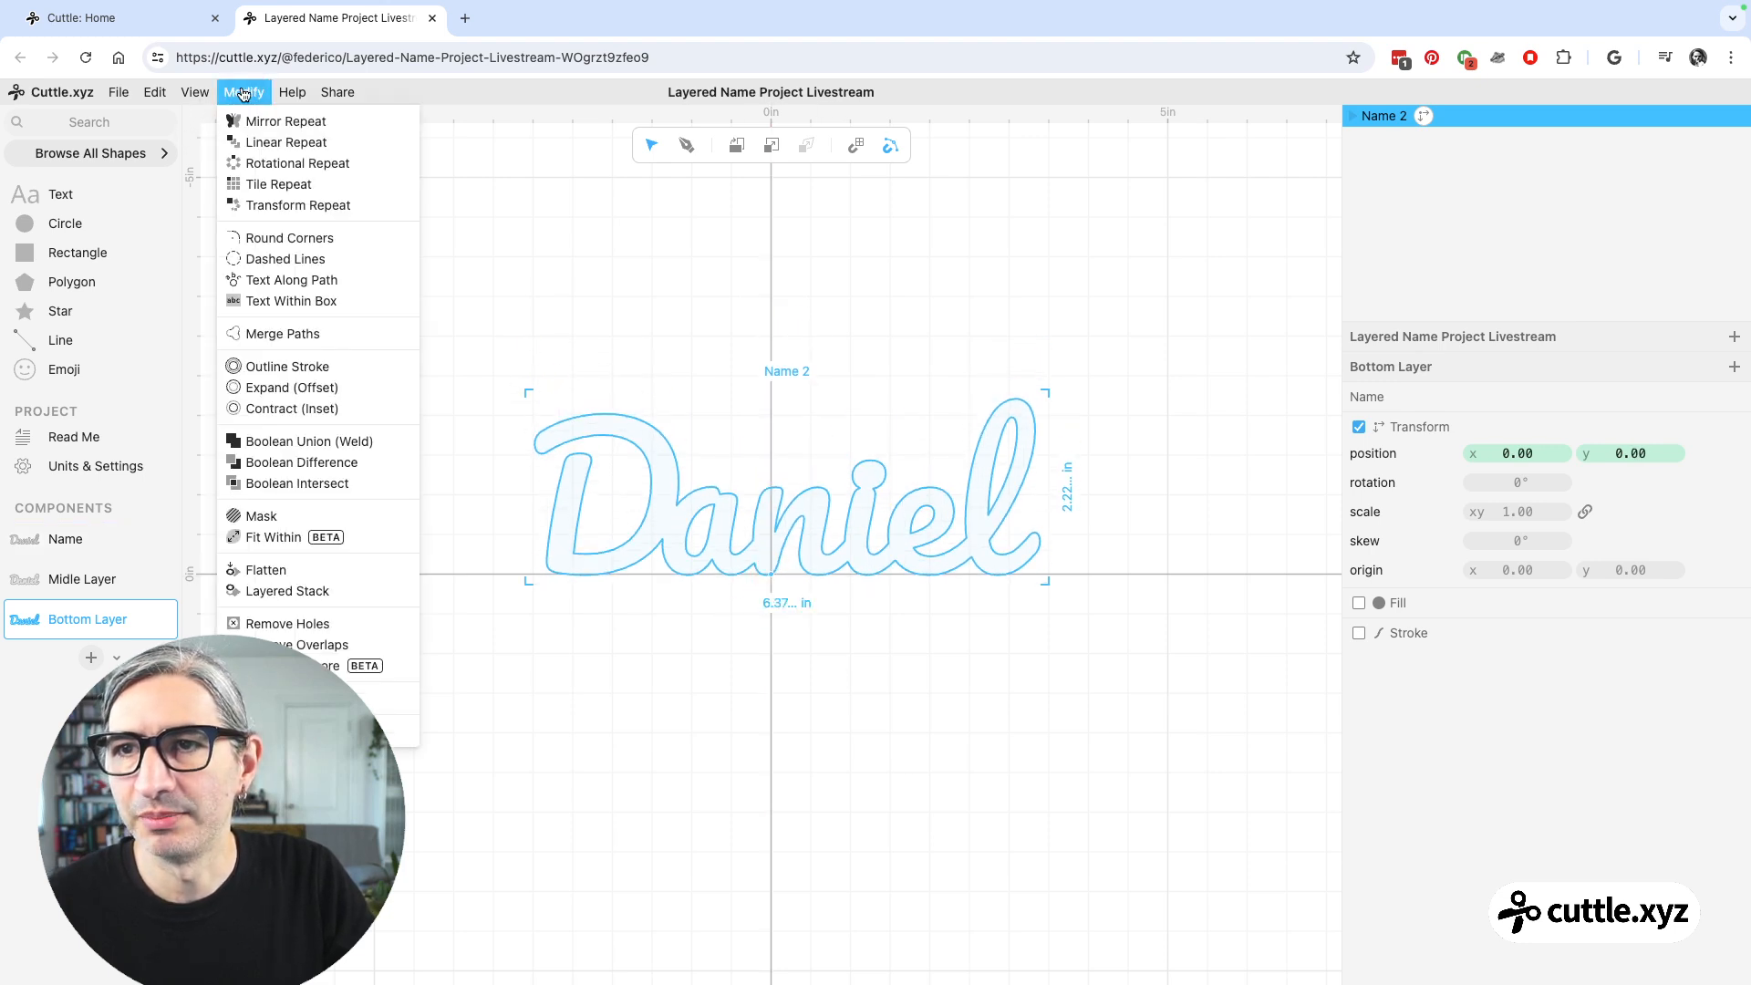
pyautogui.click(276, 391)
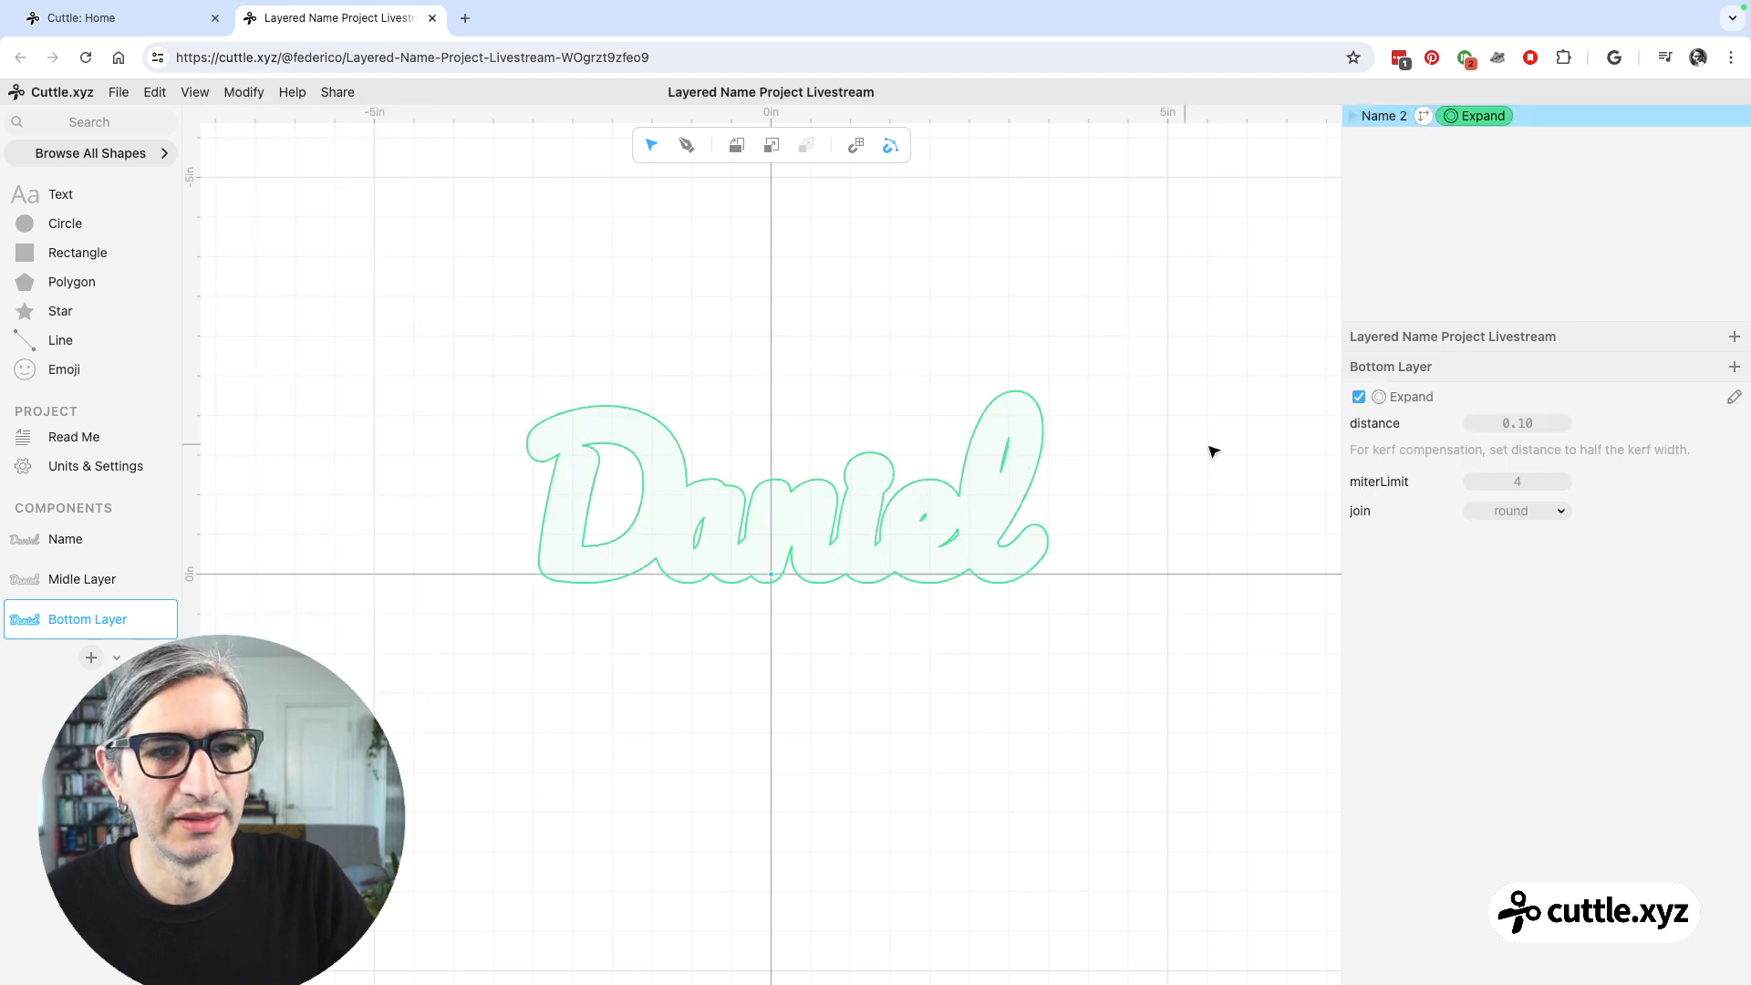
pyautogui.moveTo(1520, 424); pyautogui.dragTo(1575, 423)
pyautogui.click(1168, 504)
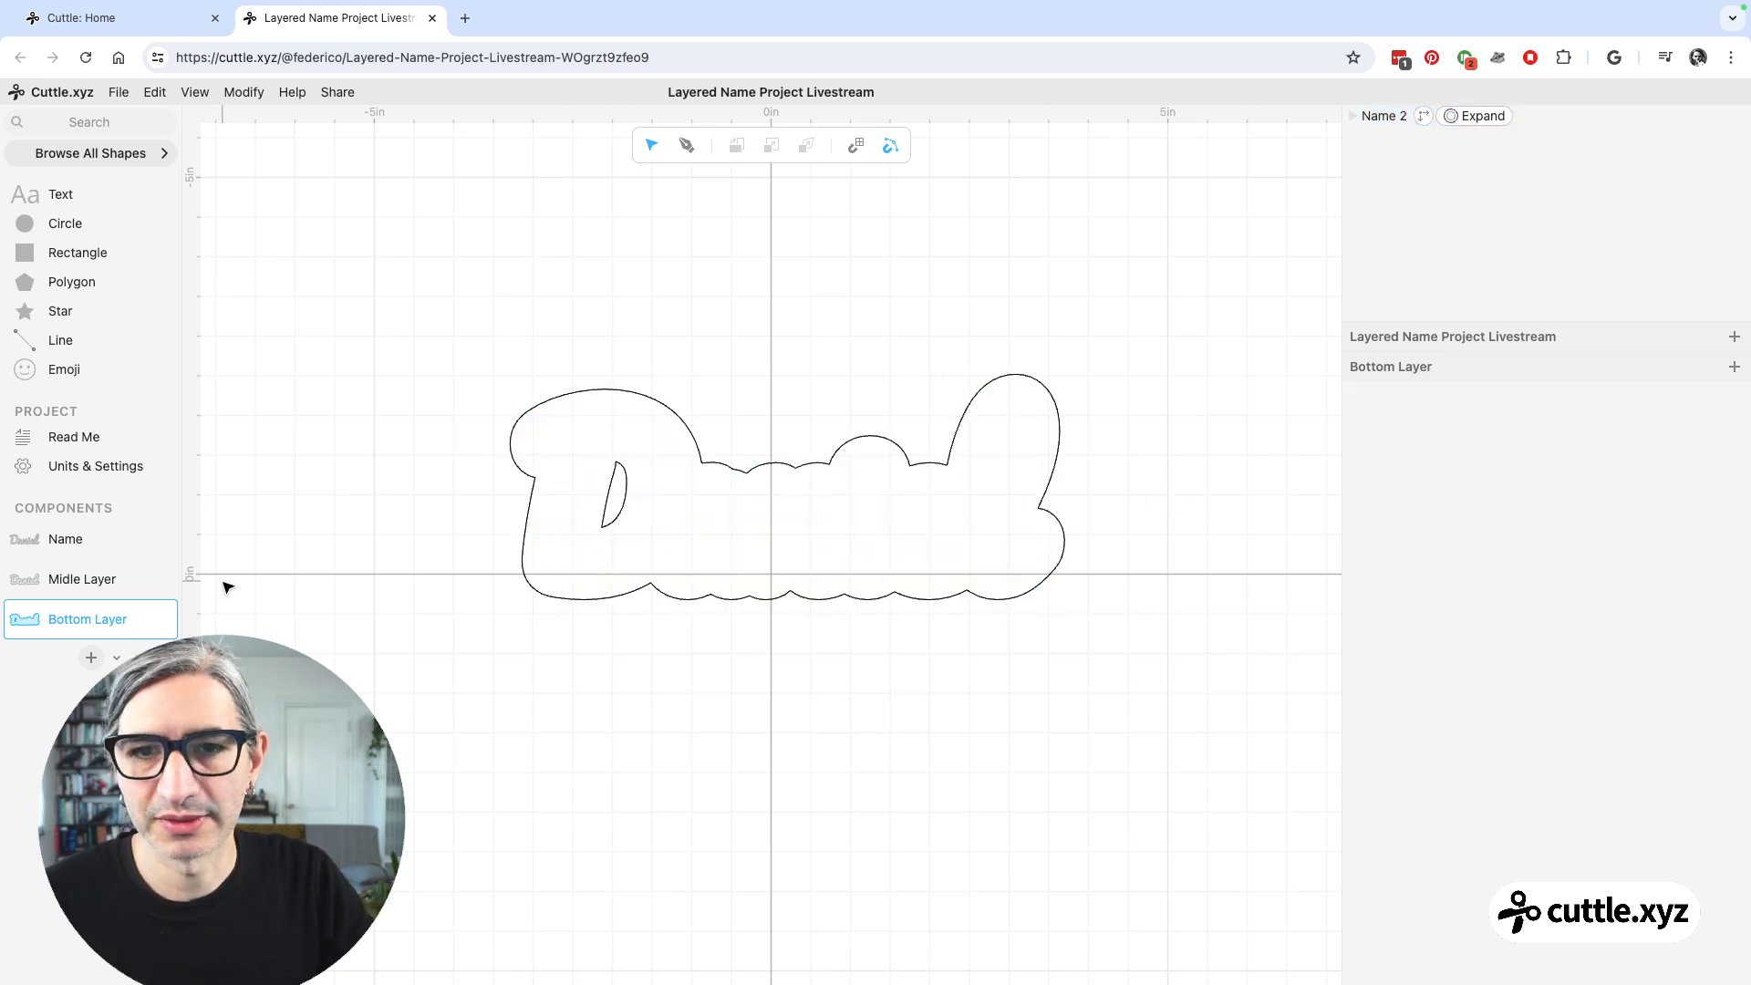
# - Review the three layer components, and add a basic Heart shape to Midle Layer above the first letter at about x -2.58, y -2.81
pyautogui.click(99, 535)
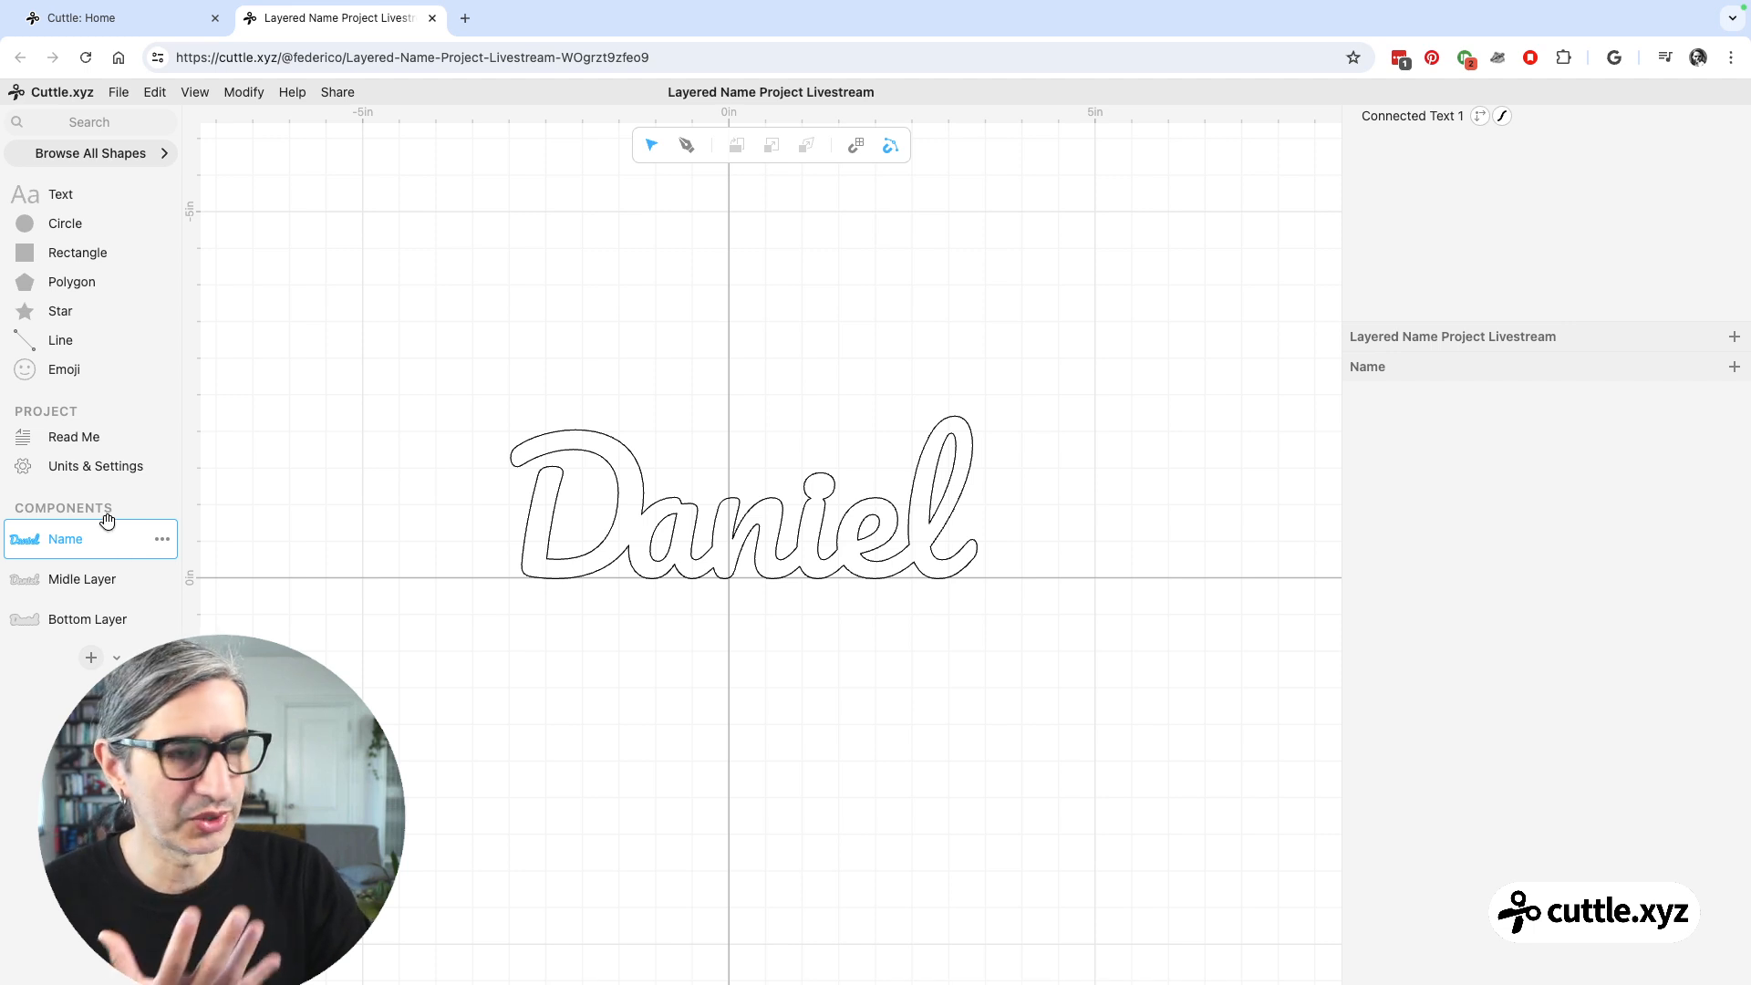
pyautogui.click(98, 580)
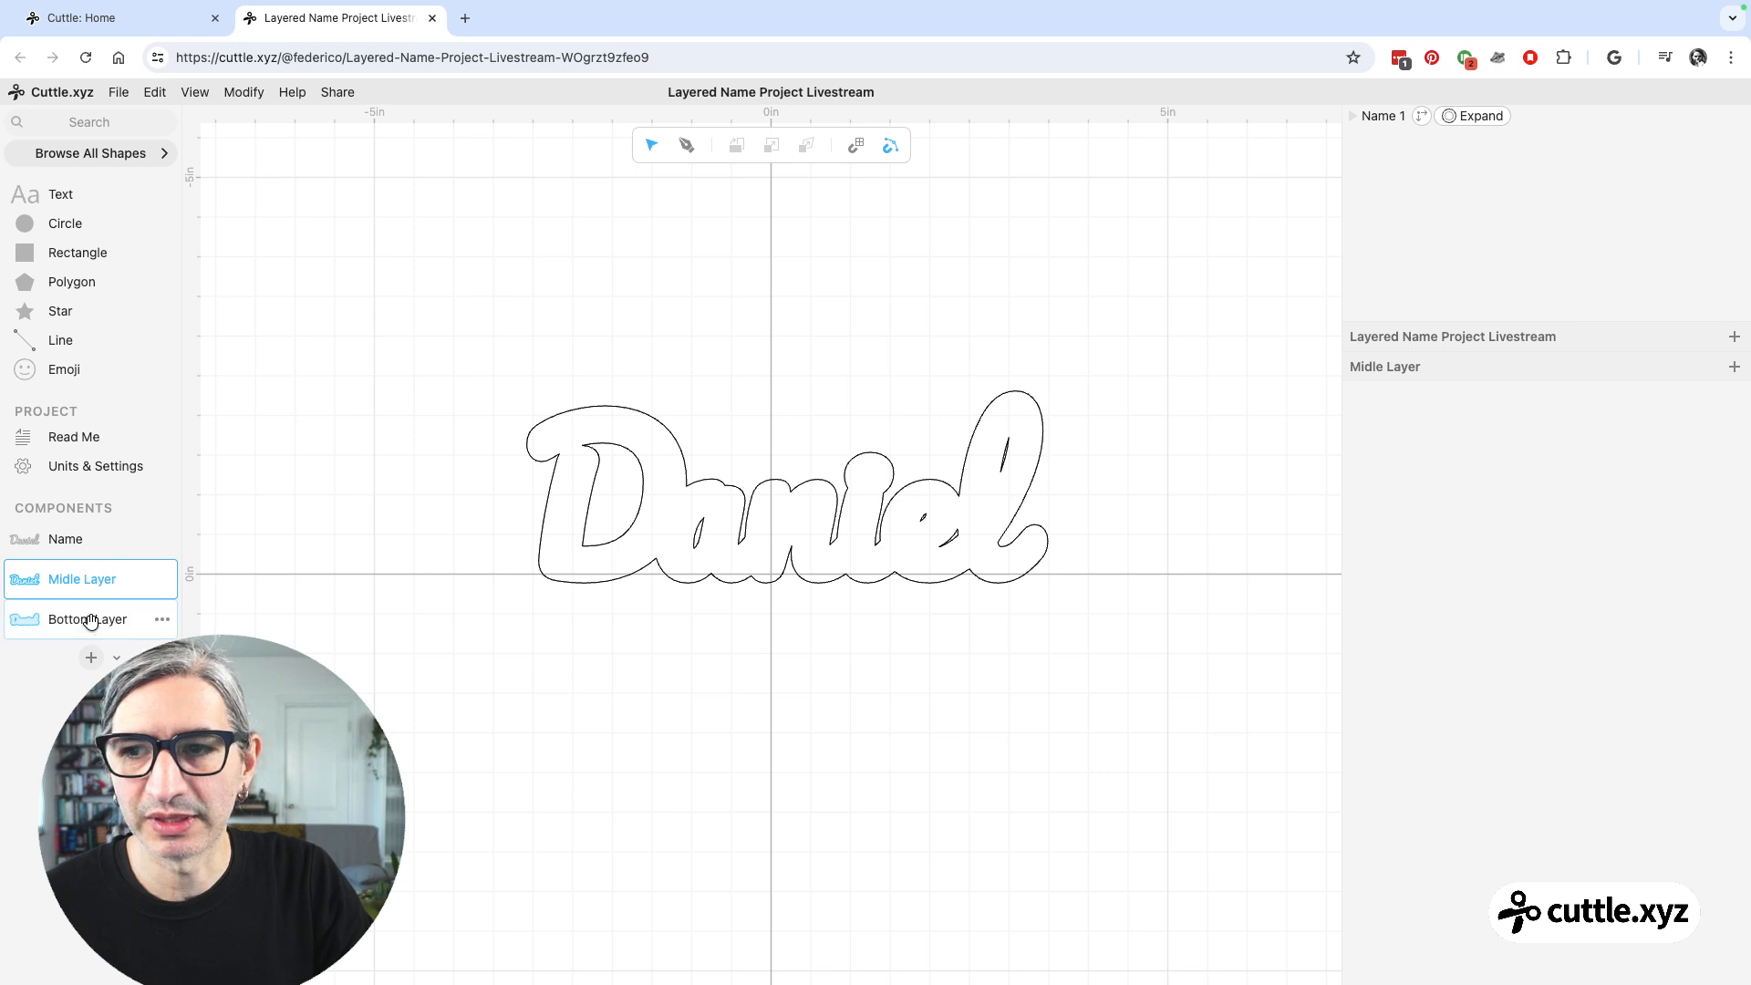
pyautogui.click(90, 621)
pyautogui.click(92, 580)
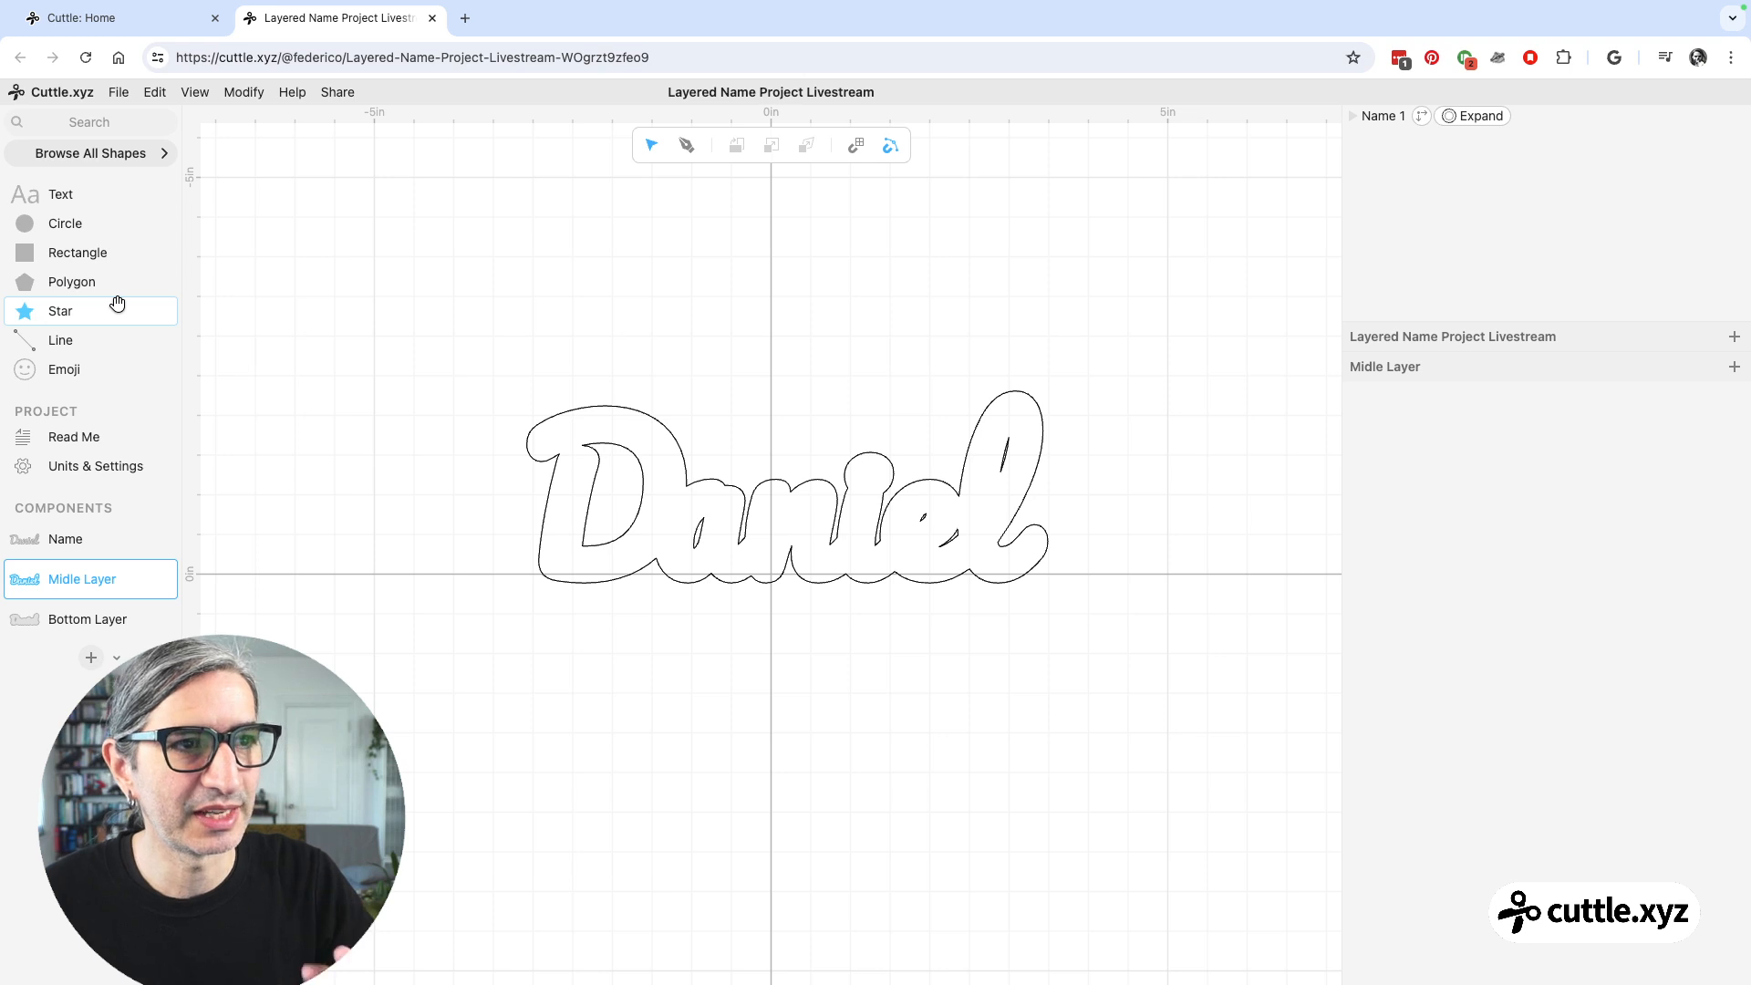
pyautogui.click(114, 124)
pyautogui.write('herat')
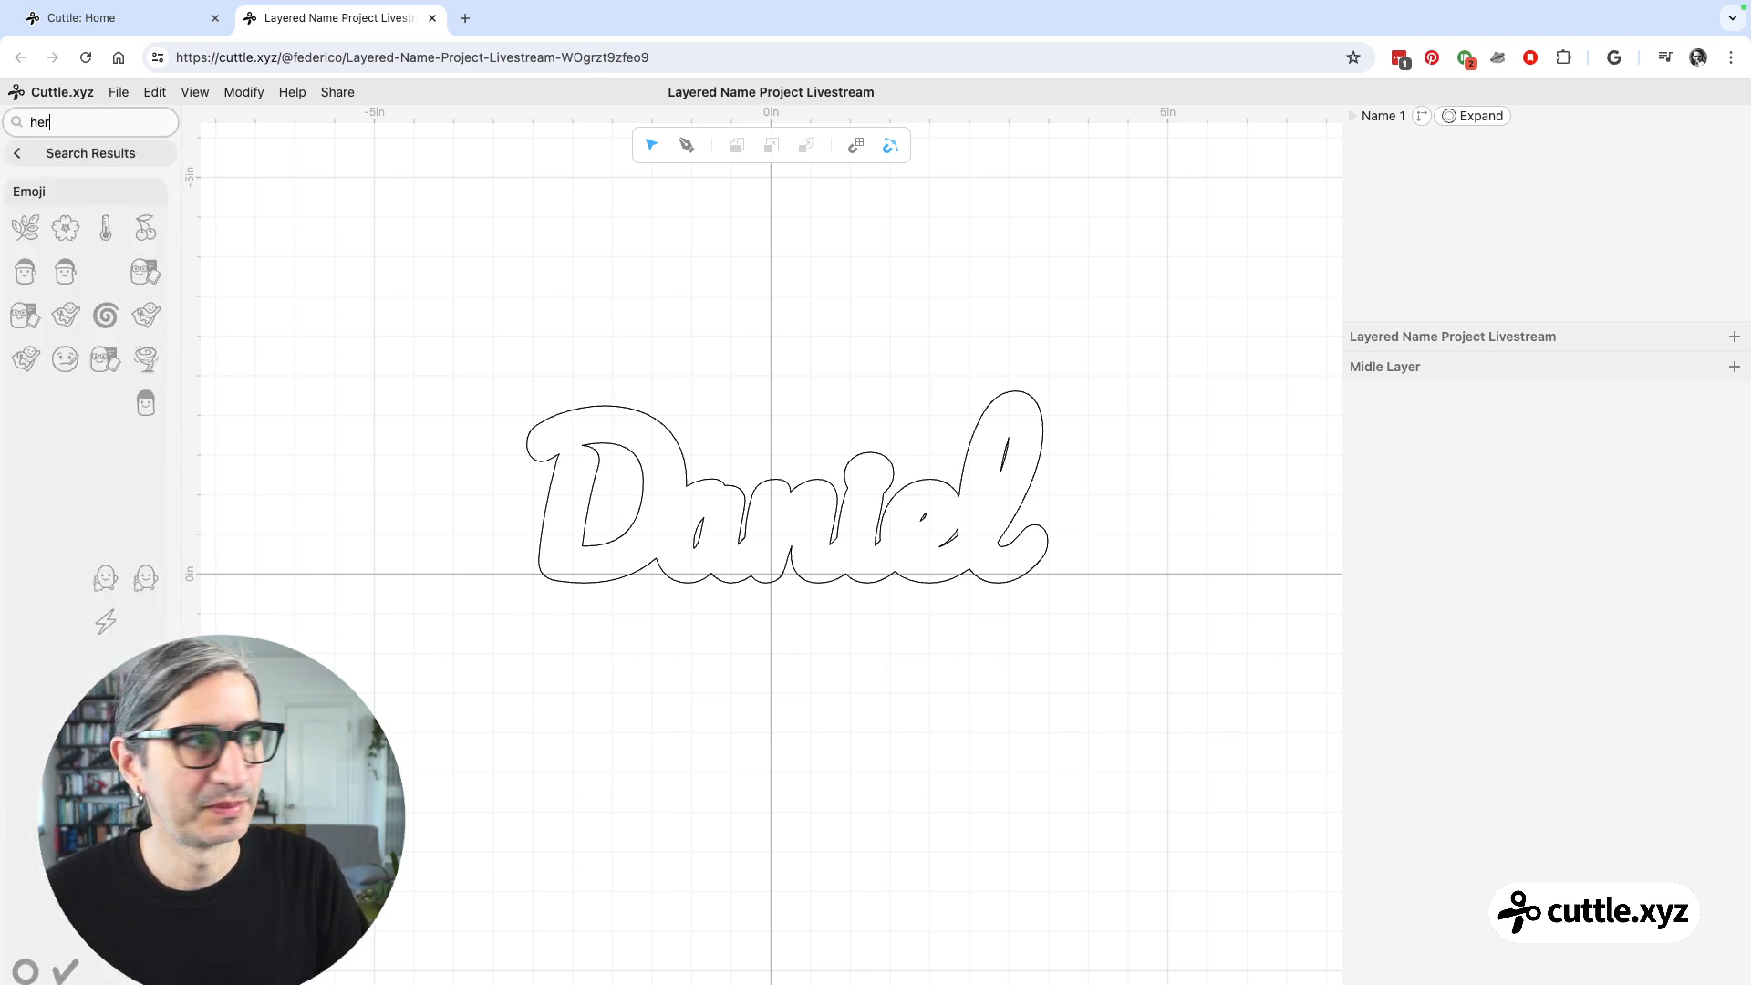
pyautogui.press('BackSpace')
pyautogui.press('BackSpace')
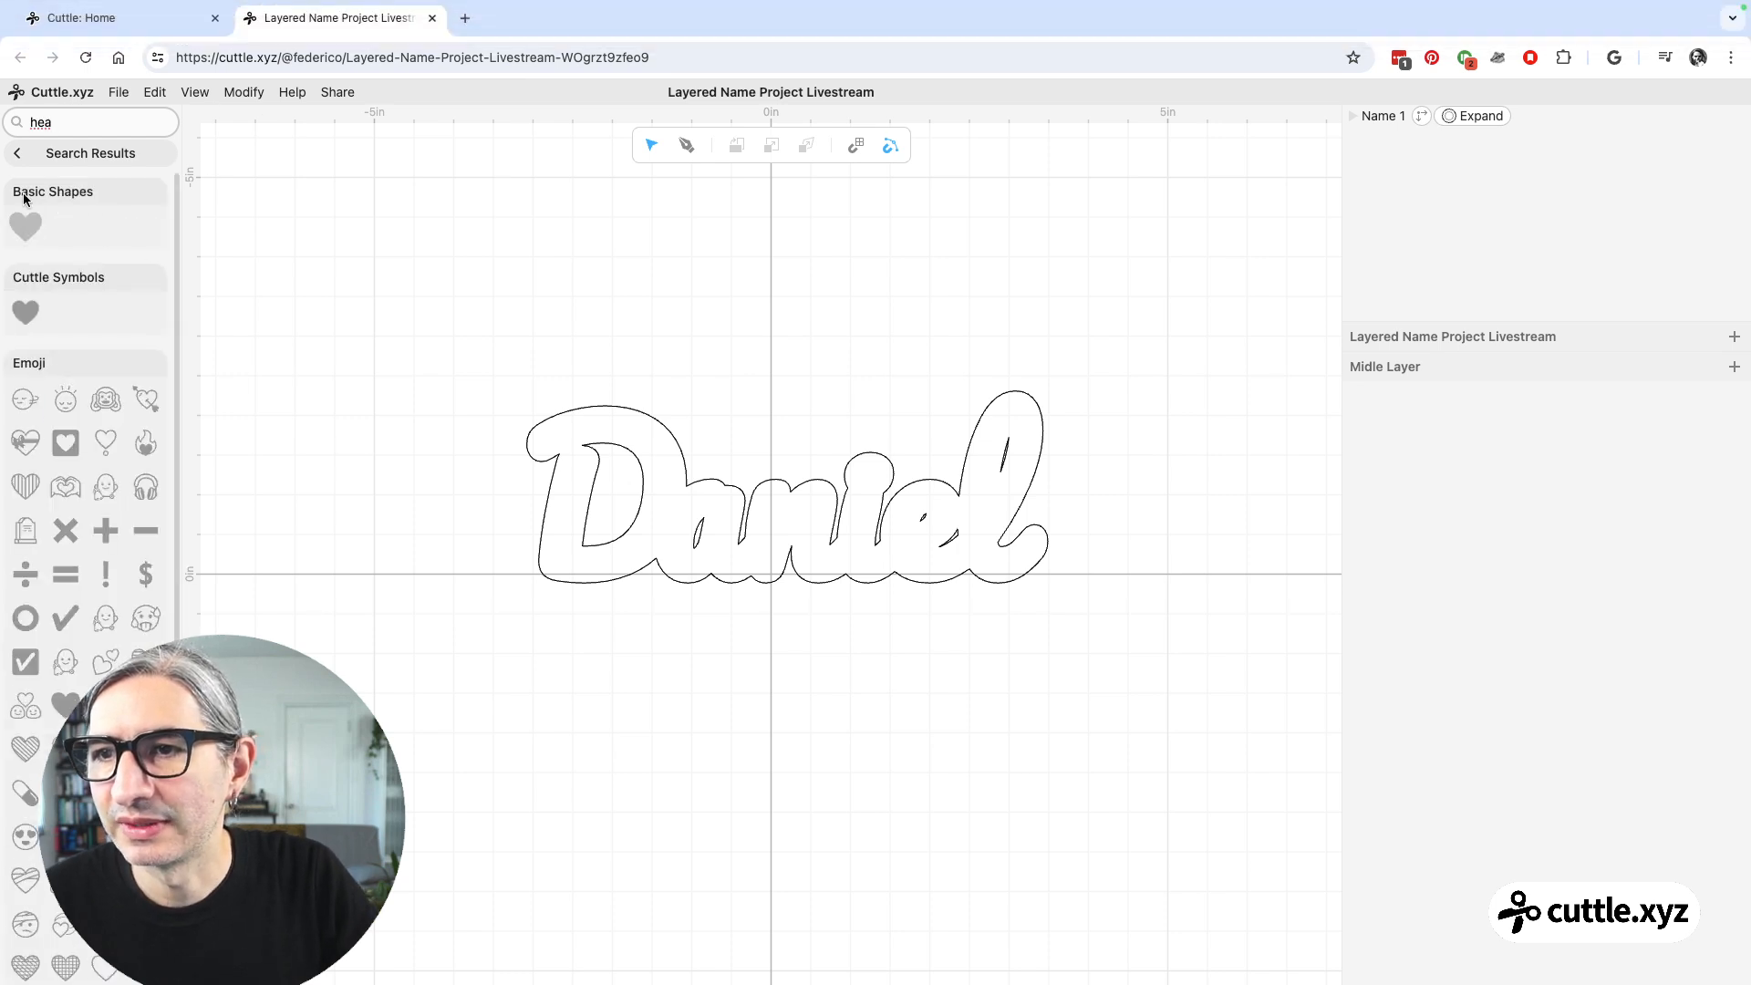
pyautogui.moveTo(22, 224); pyautogui.dragTo(567, 354)
pyautogui.click(20, 155)
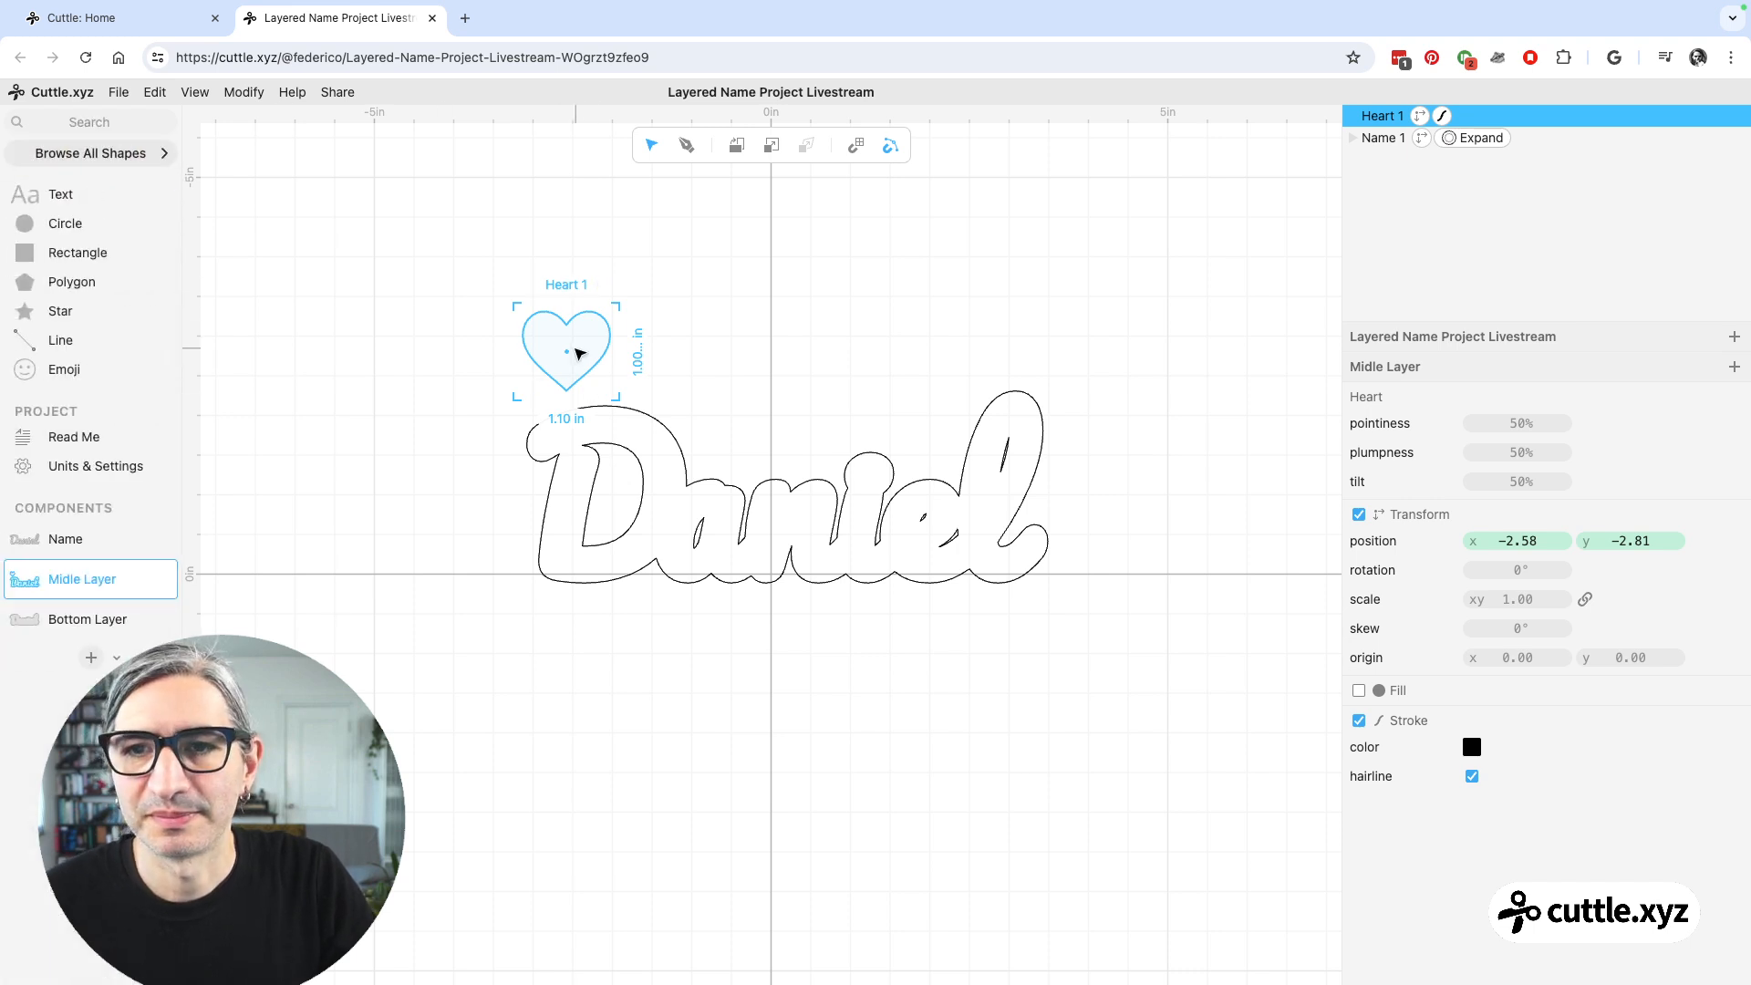
# - Rotate the heart to about 350° and, after checking the Read Me photo, move it to about x -0.72, y -1.97 above the name
pyautogui.moveTo(578, 353); pyautogui.dragTo(662, 366)
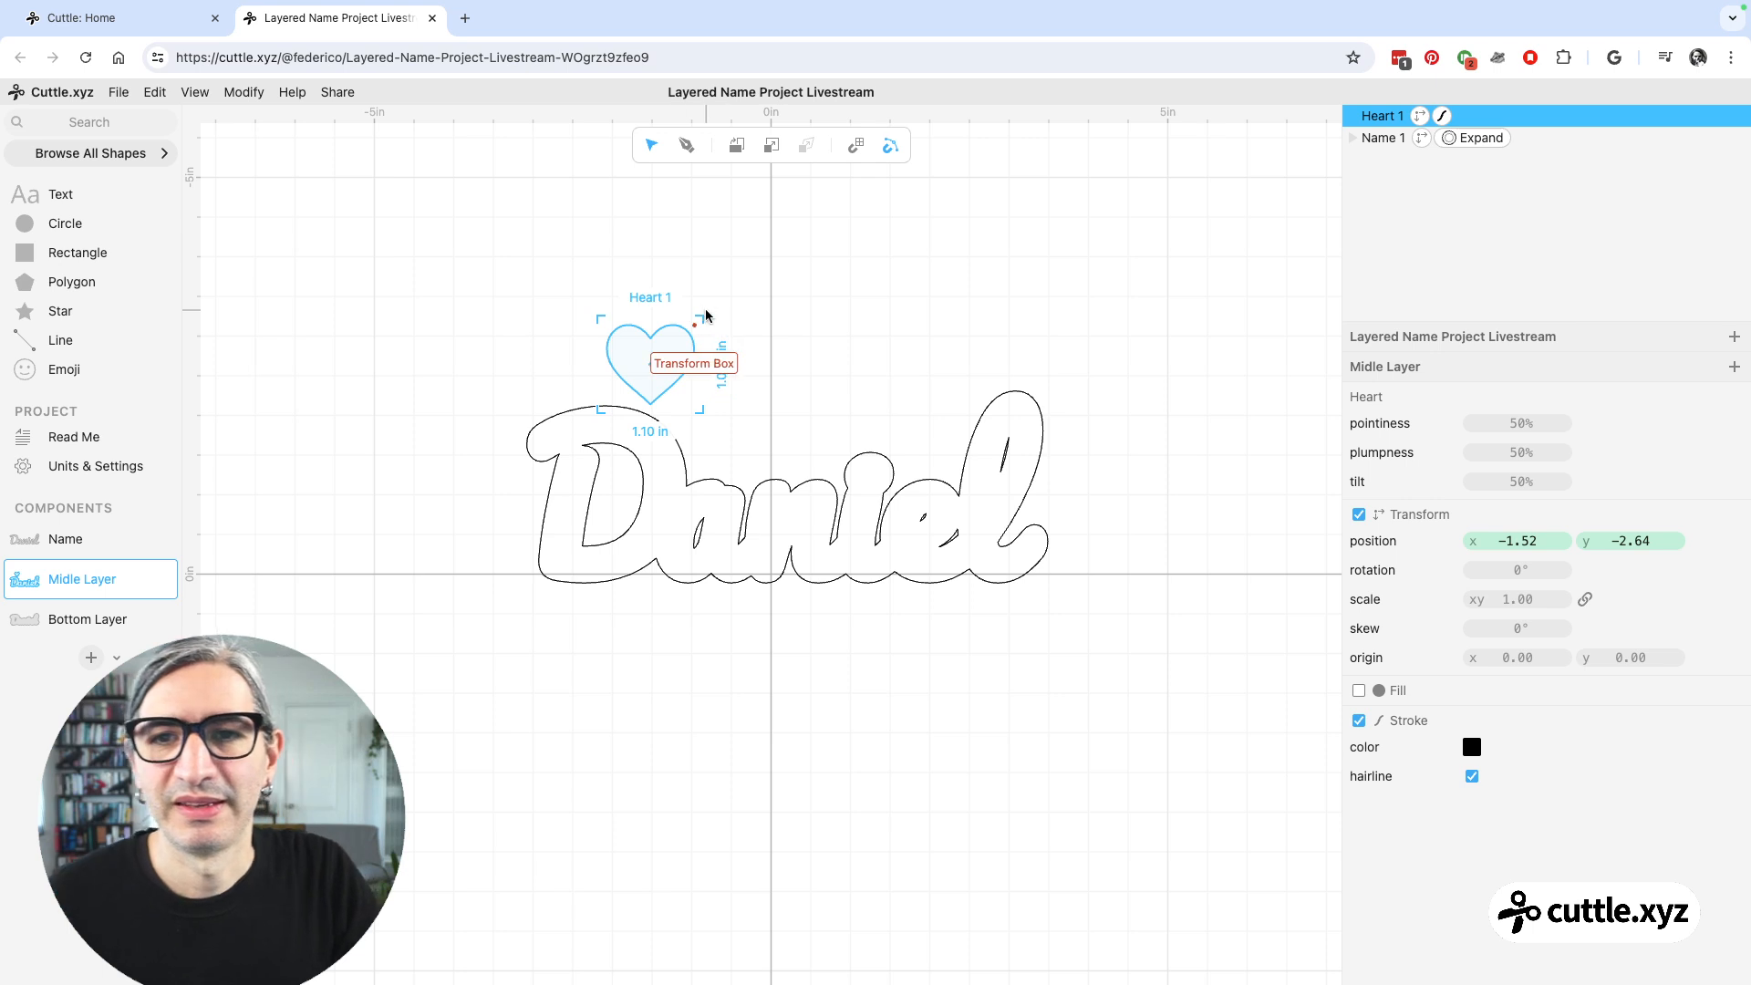
pyautogui.moveTo(708, 313); pyautogui.dragTo(700, 301)
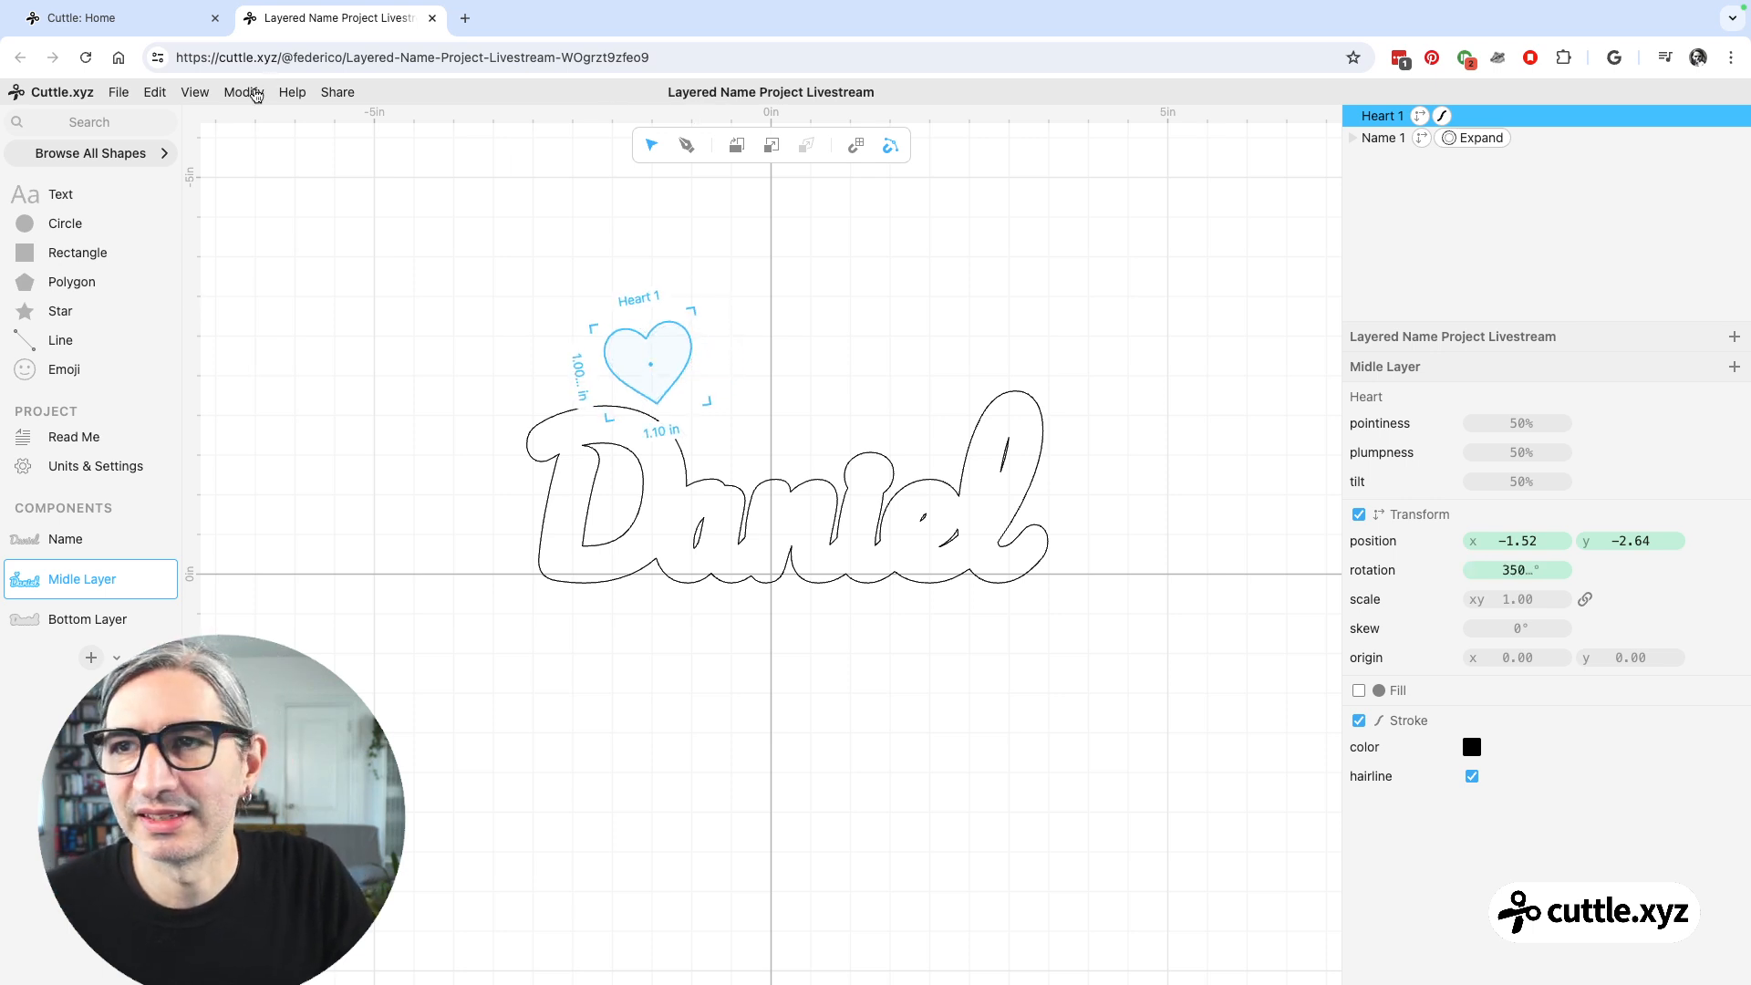
pyautogui.click(72, 443)
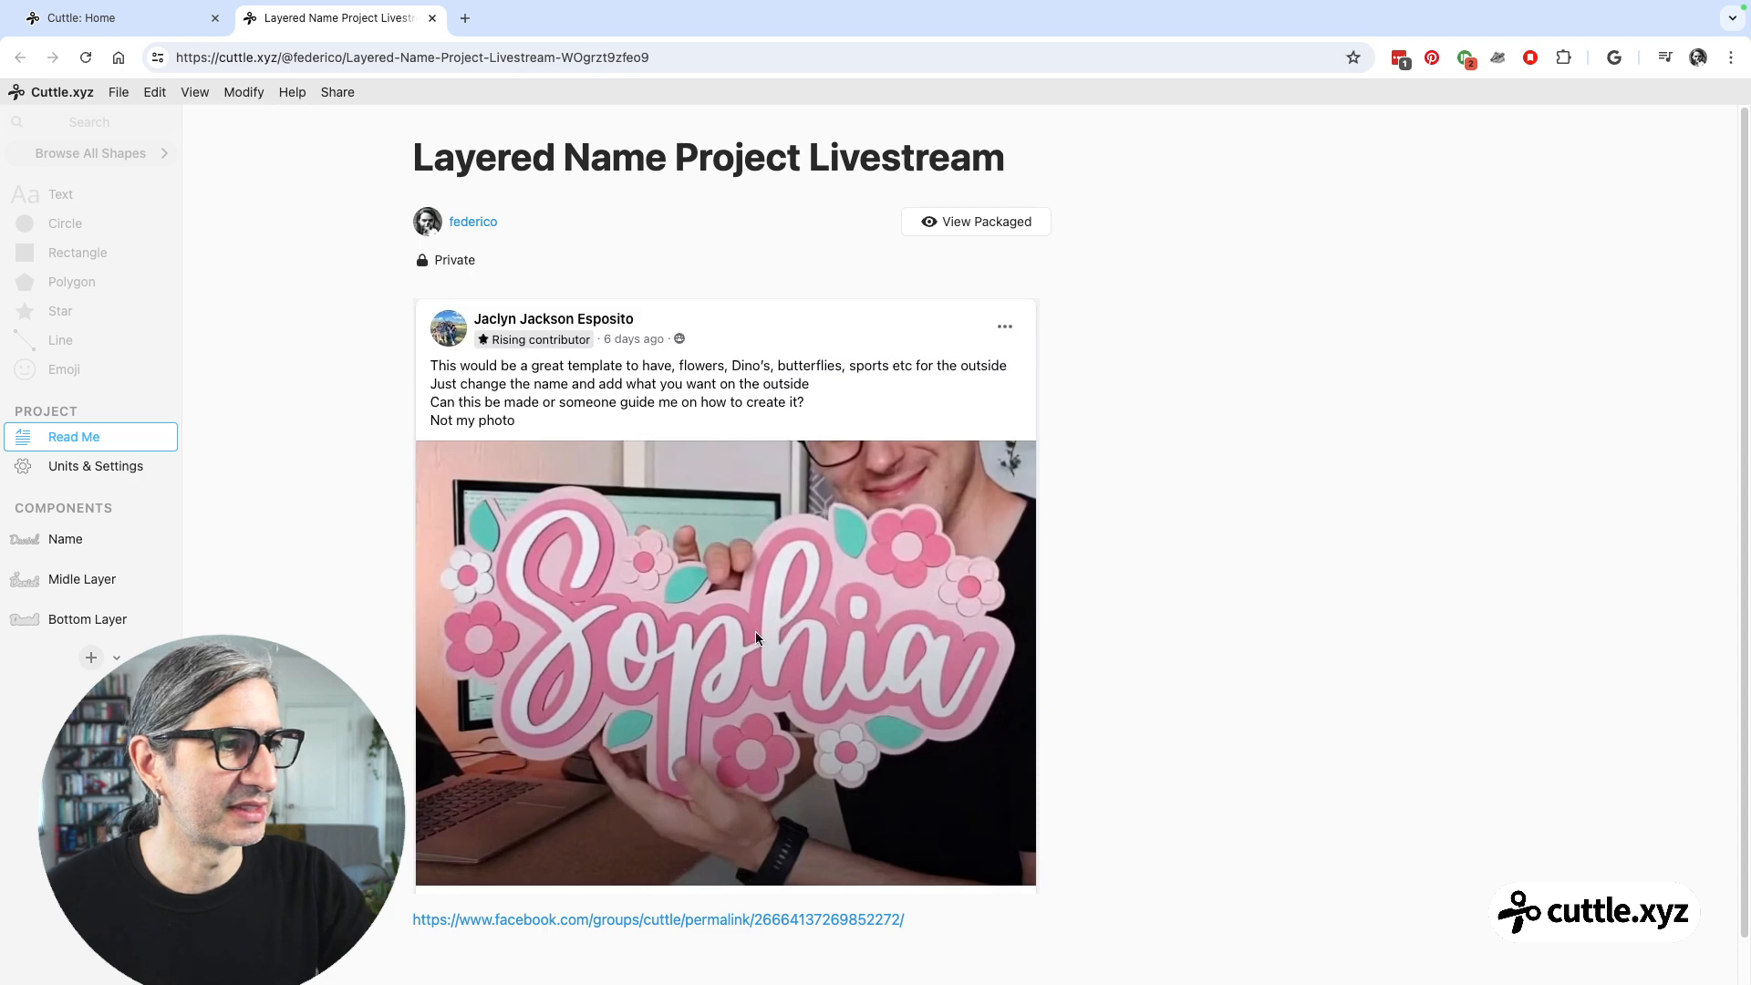
pyautogui.click(80, 580)
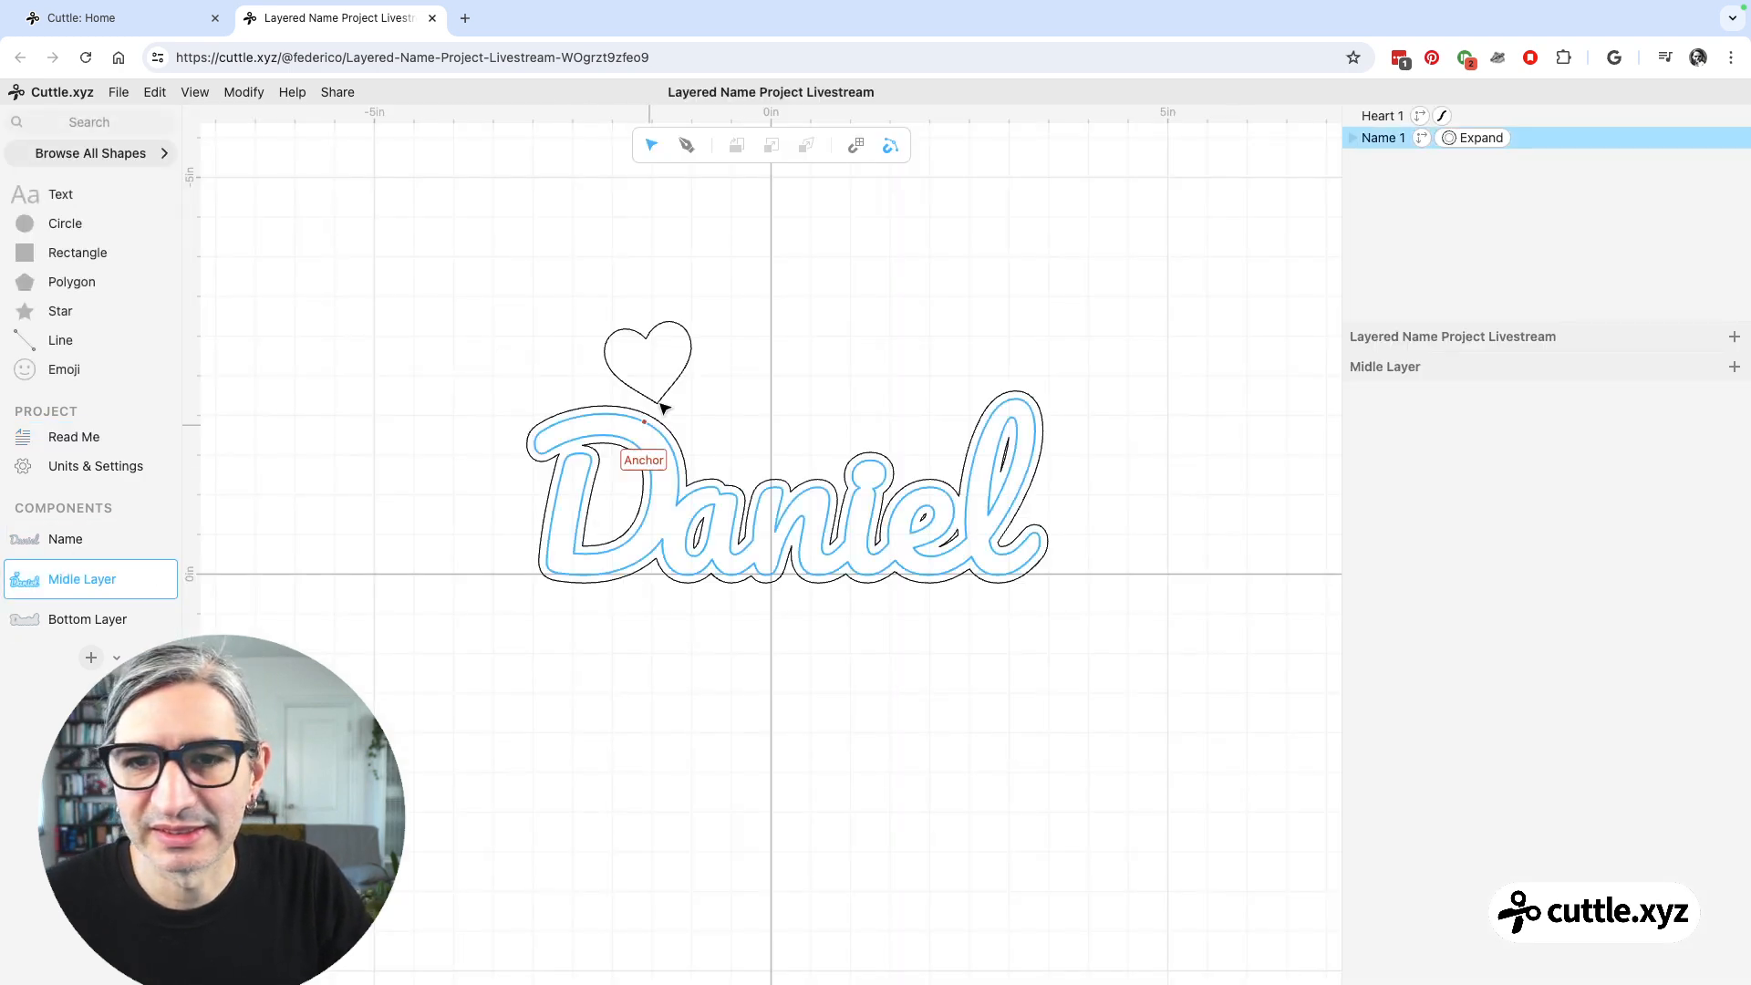
pyautogui.click(689, 370)
pyautogui.moveTo(653, 368); pyautogui.dragTo(718, 423)
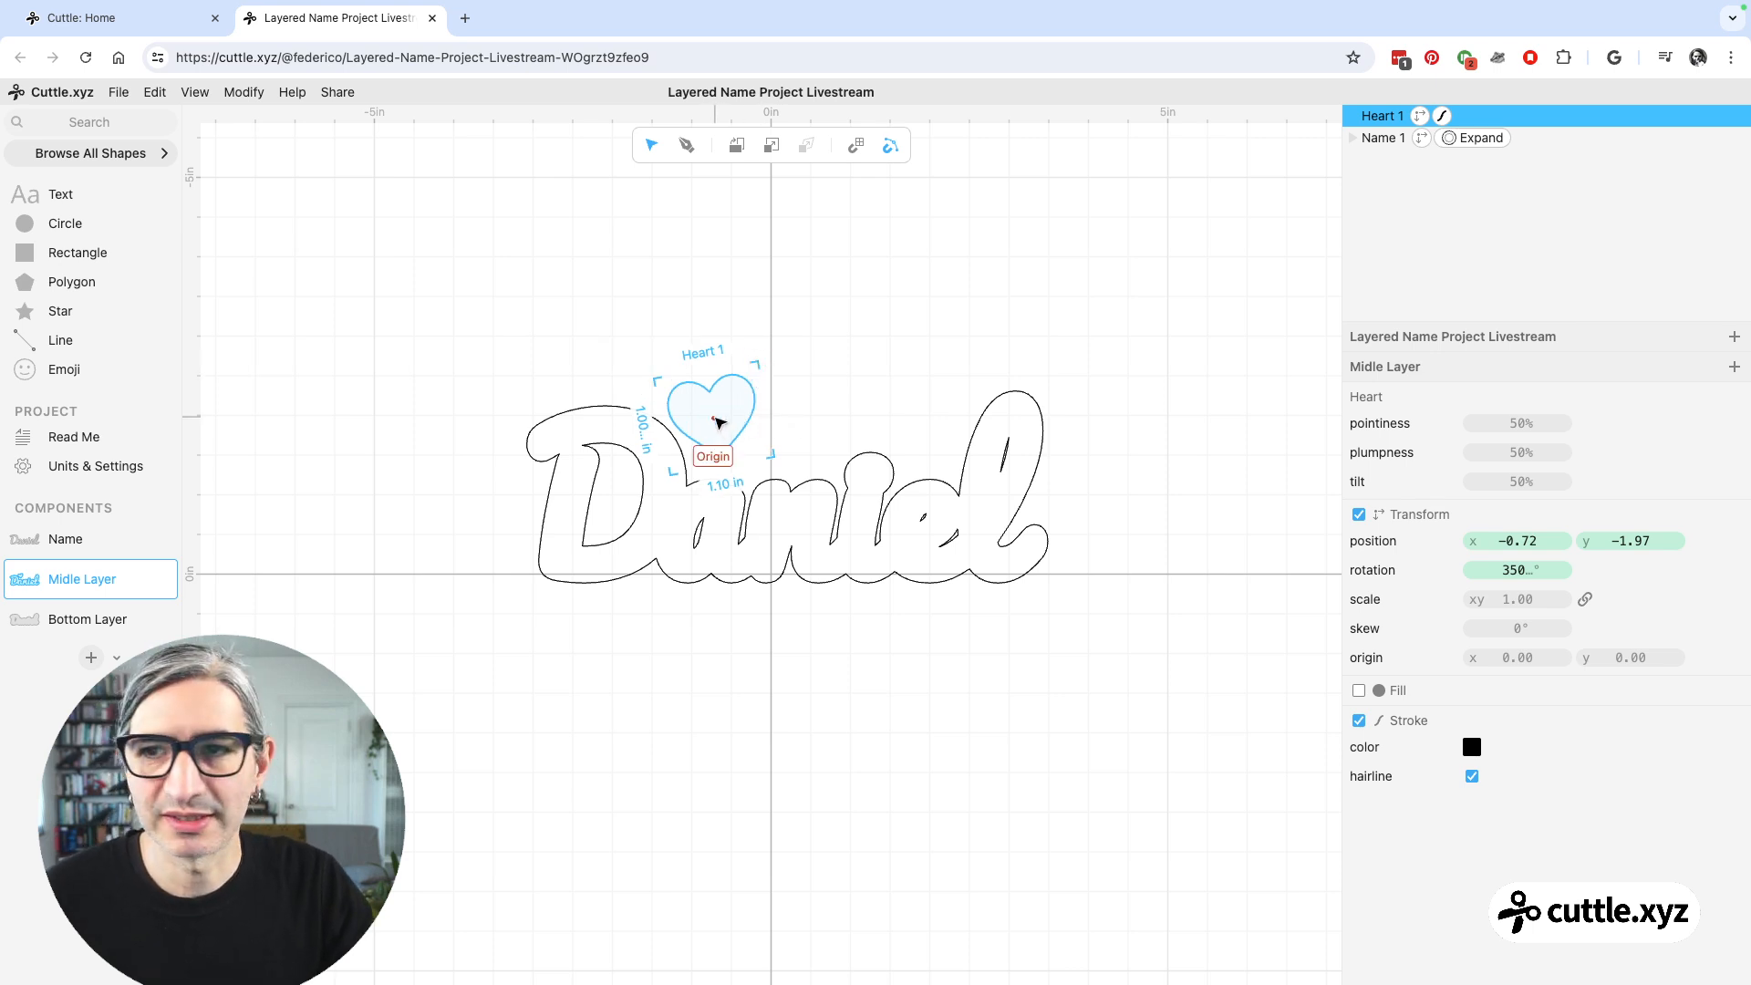
# - Add a second basic Heart to Midle Layer at about x 0.73, y -2.46 and rotate it about 11°
pyautogui.click(61, 121)
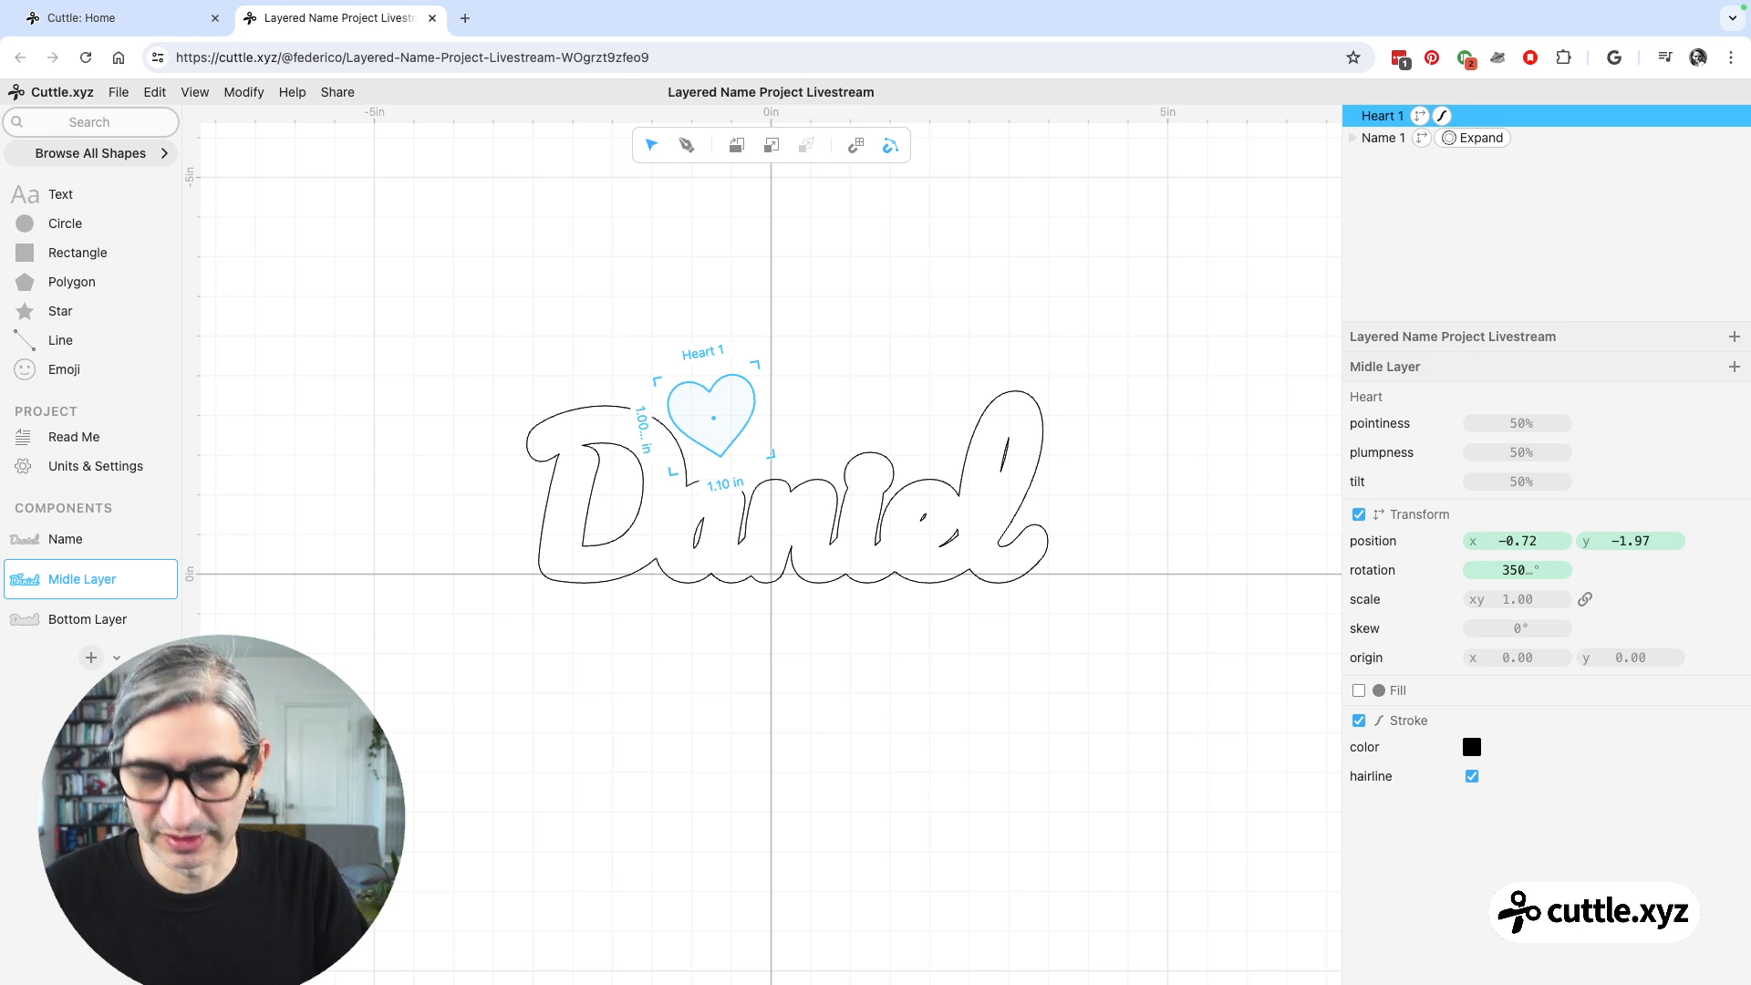
pyautogui.write('hea')
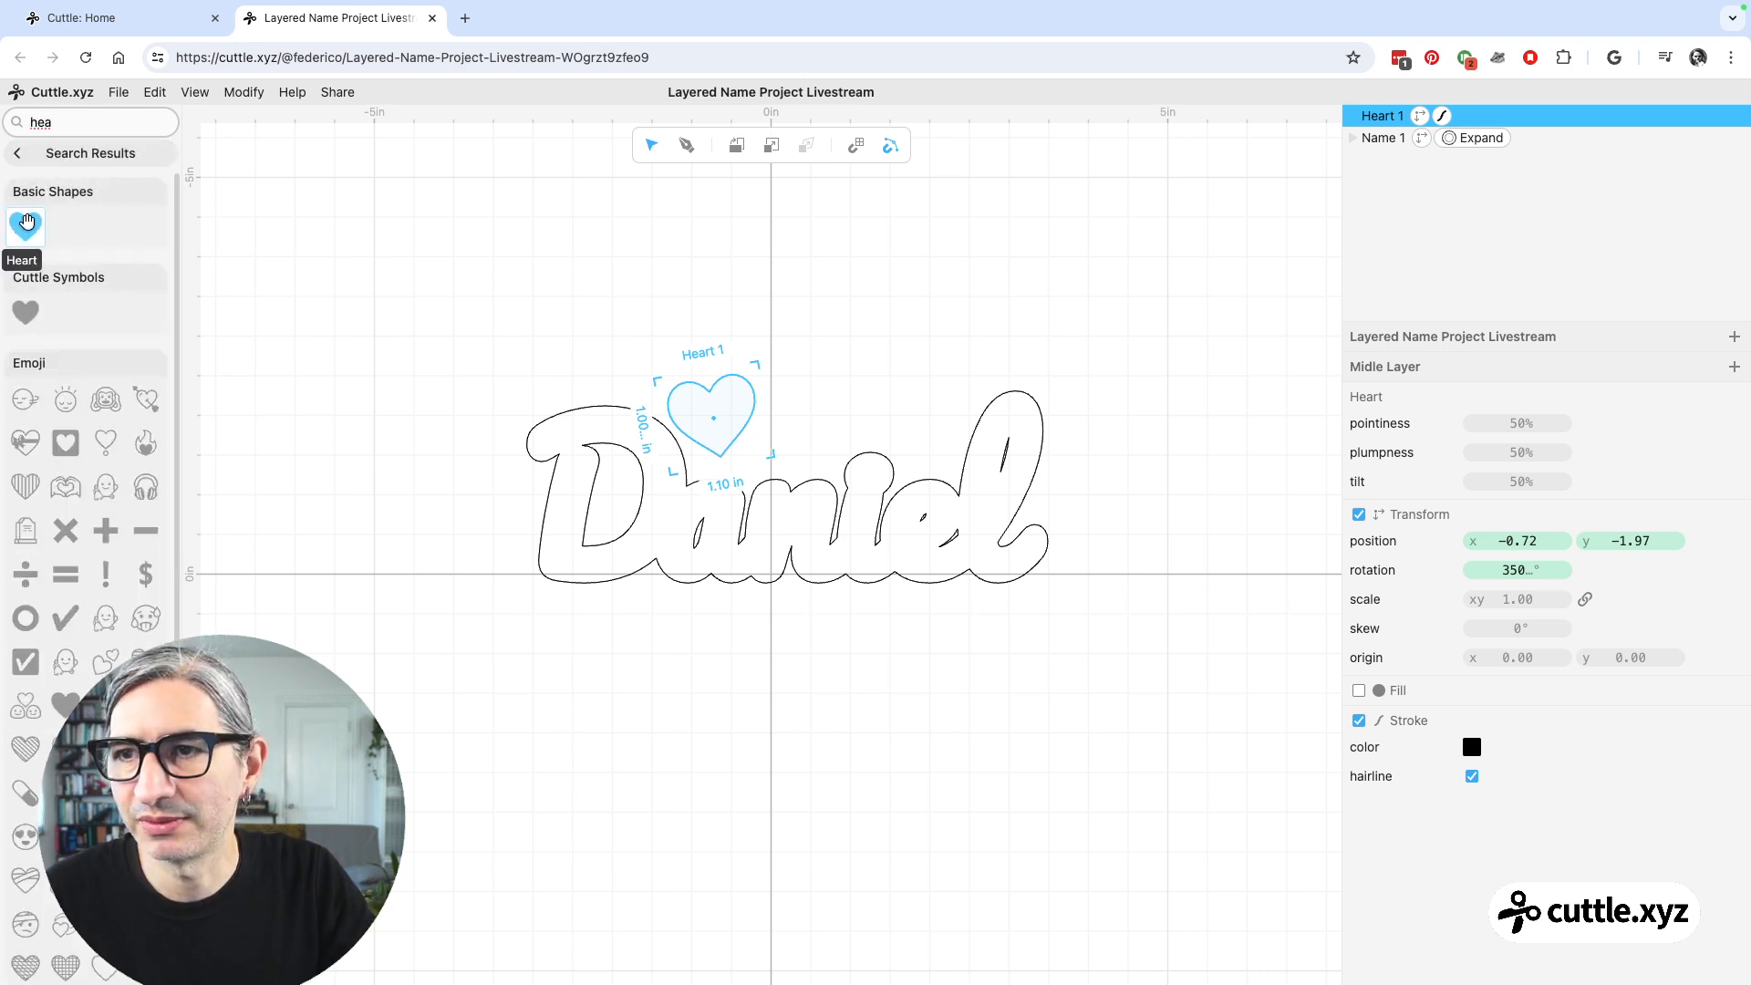
pyautogui.moveTo(26, 226); pyautogui.dragTo(829, 378)
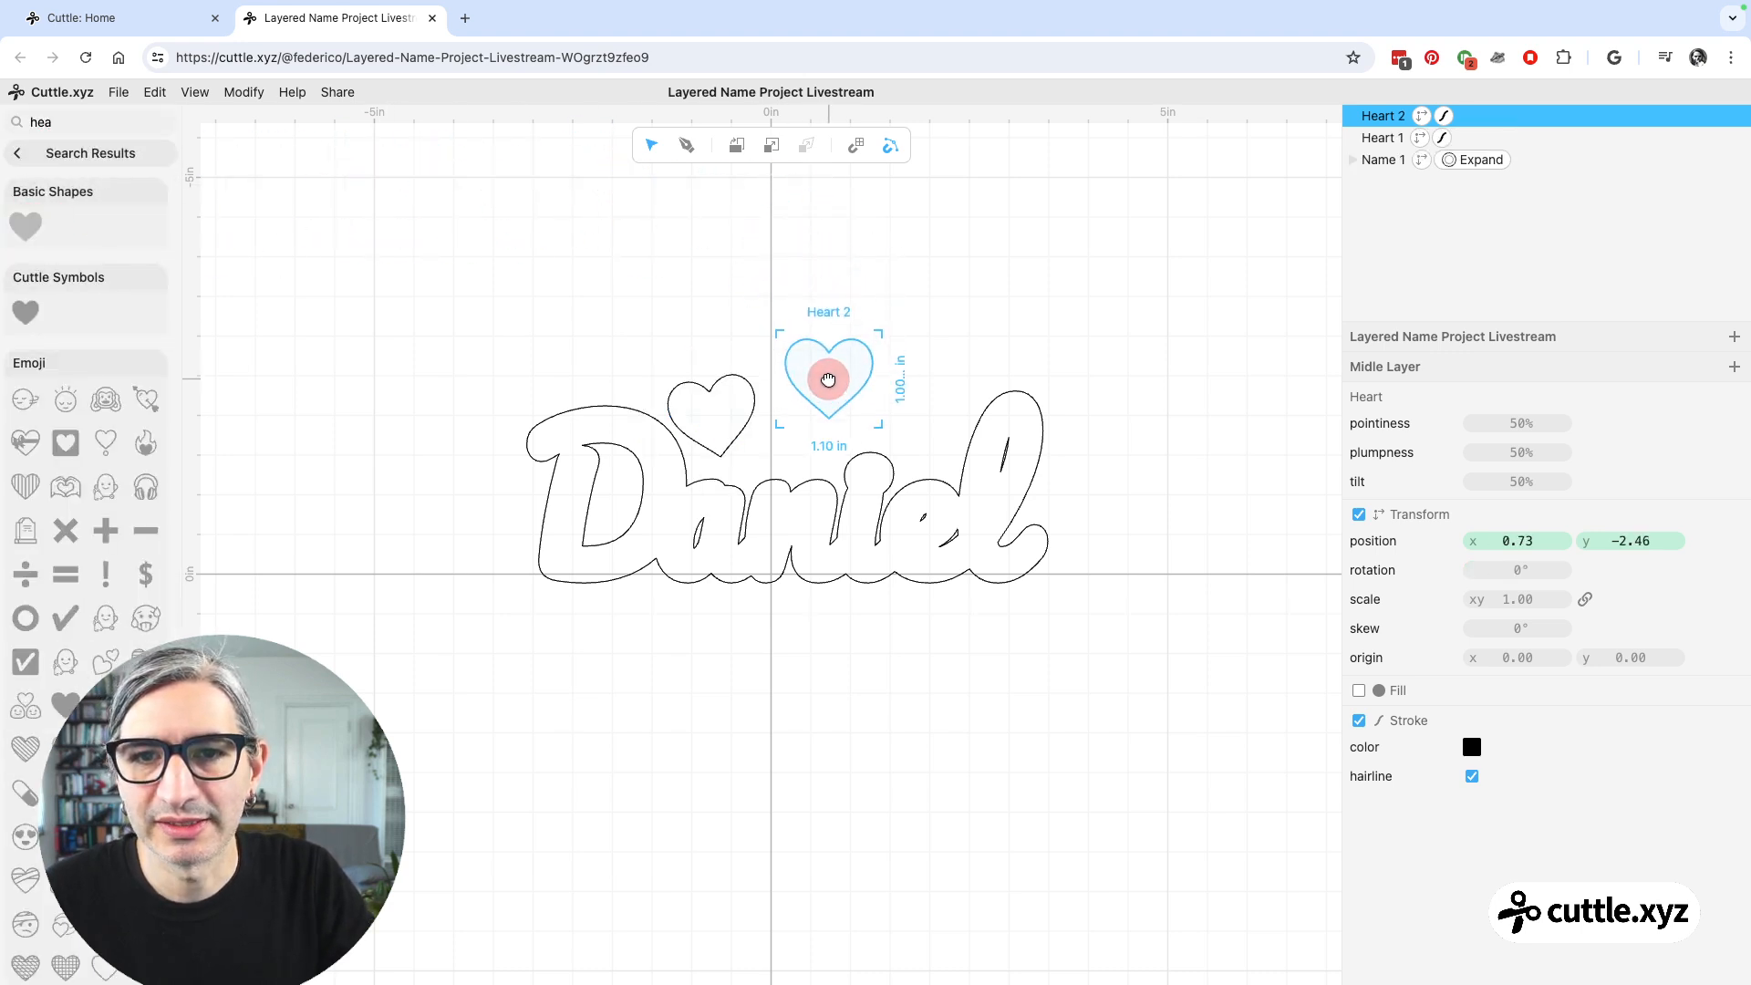
pyautogui.click(22, 160)
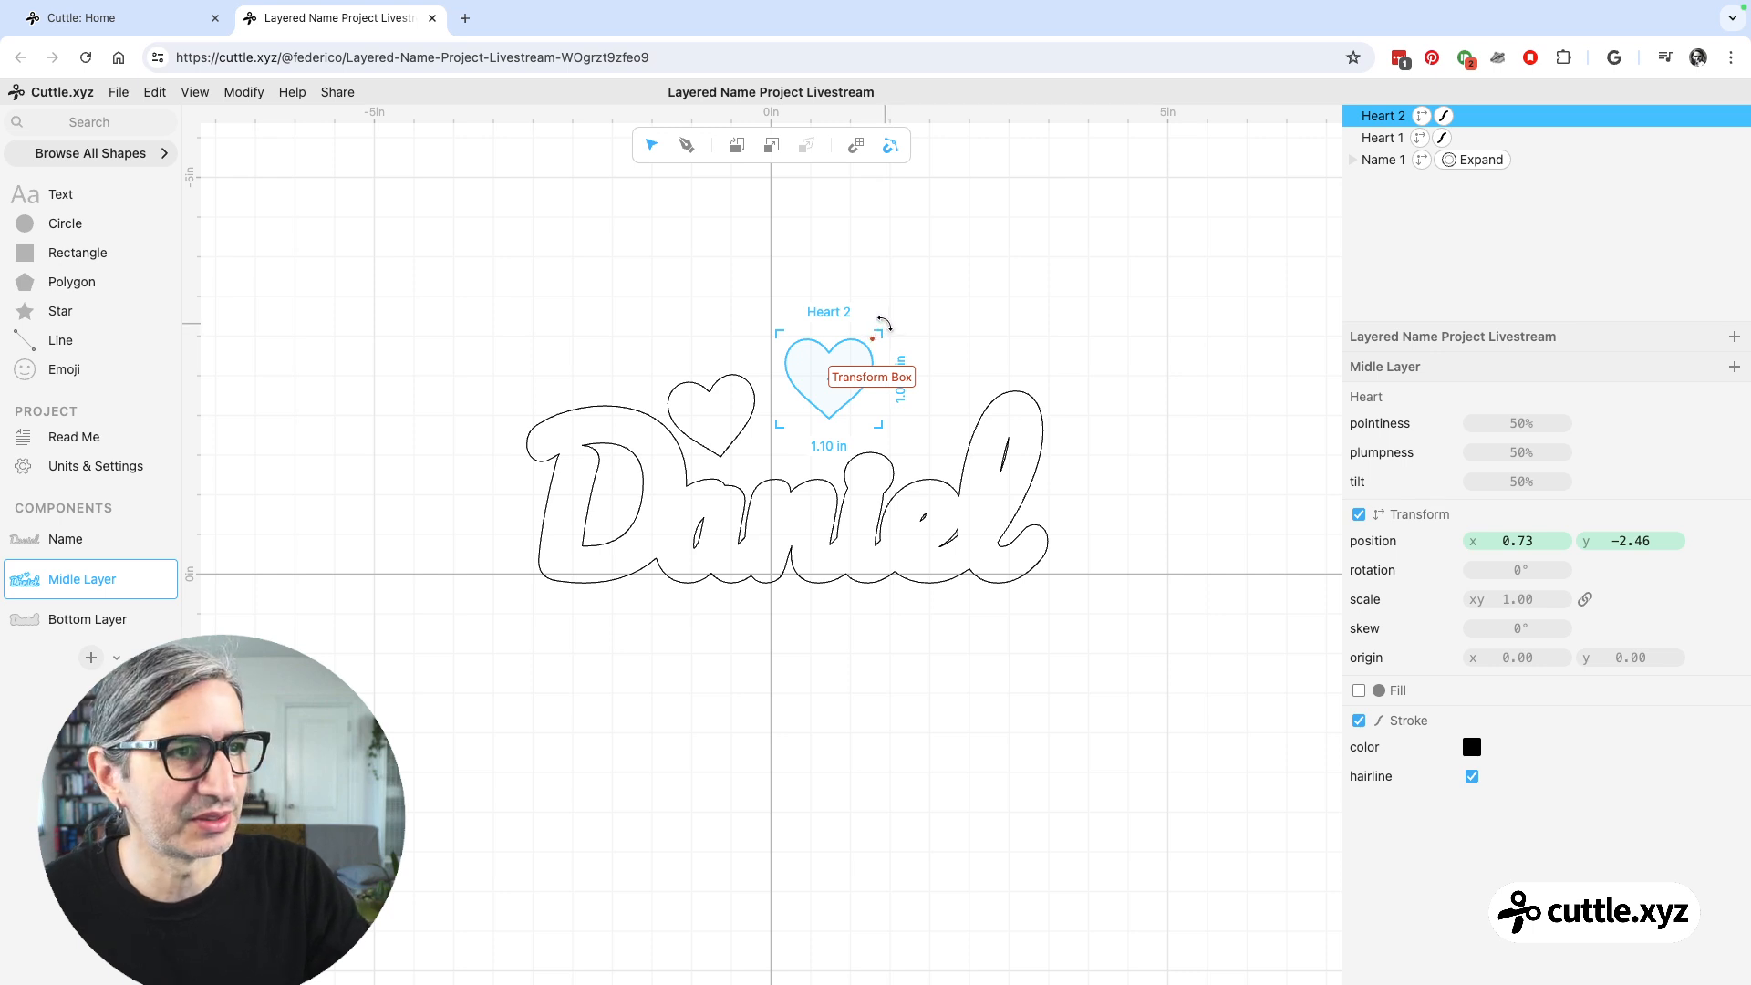
pyautogui.moveTo(882, 322)
pyautogui.mouseDown()
pyautogui.moveTo(915, 355)
pyautogui.moveTo(857, 301)
pyautogui.moveTo(893, 343)
pyautogui.mouseUp()
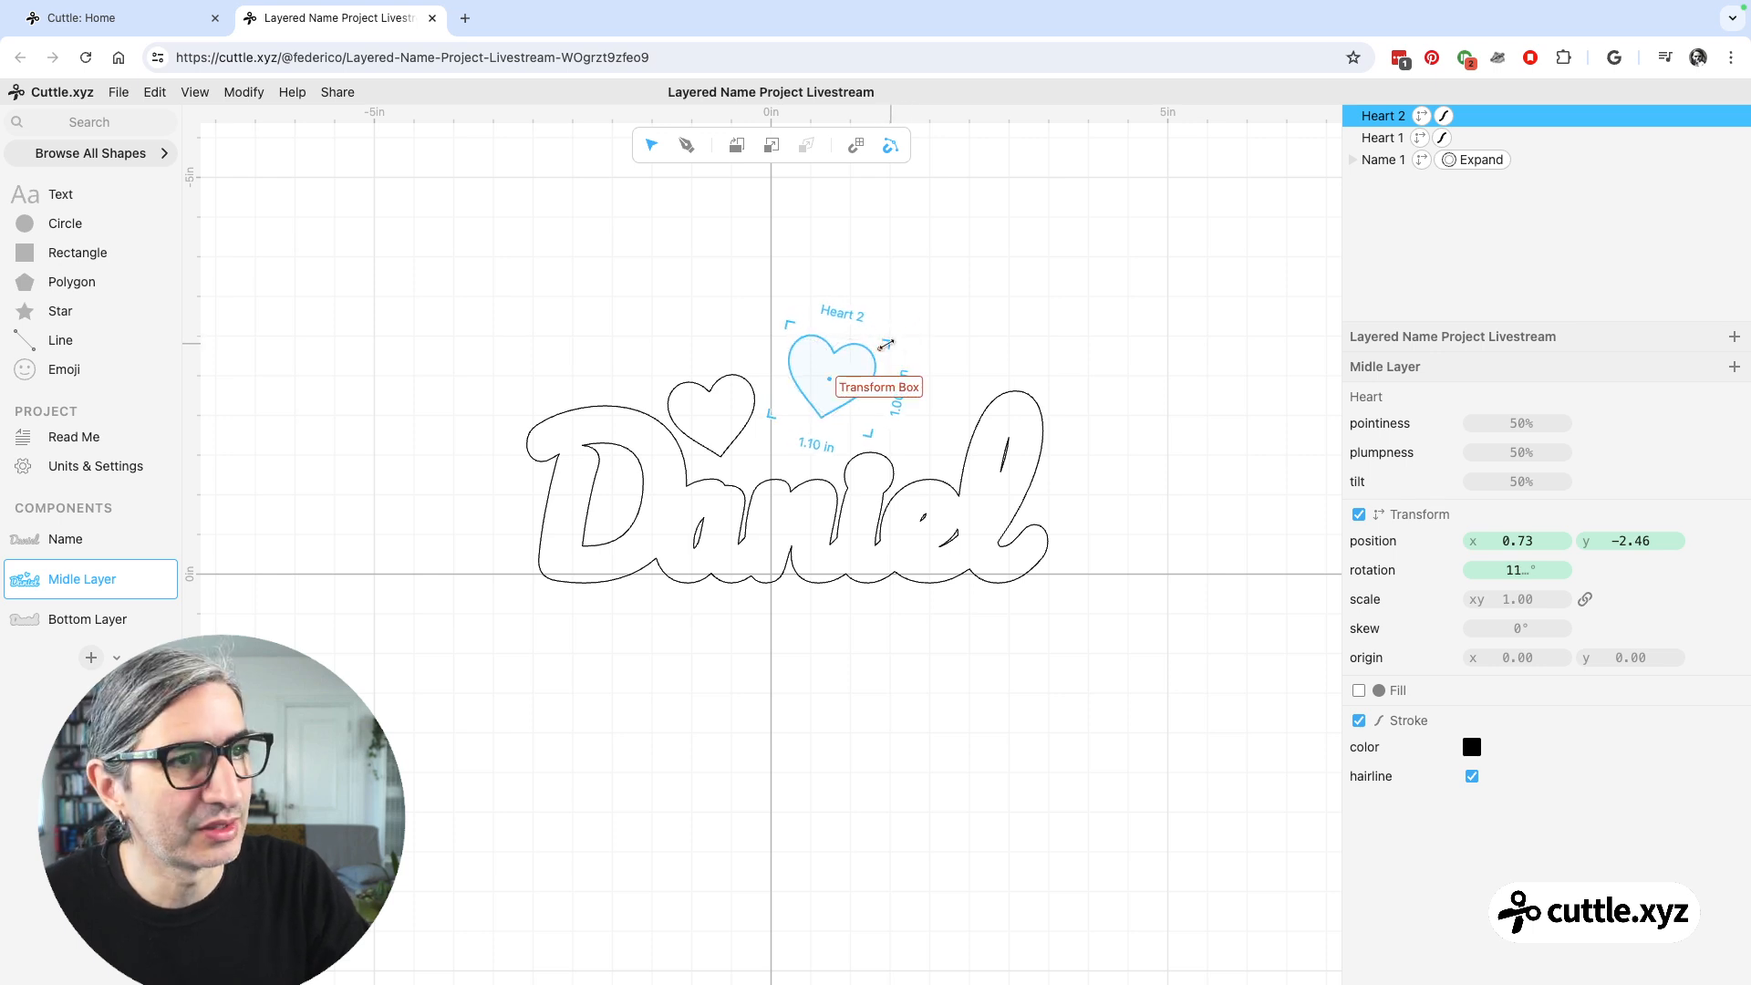
# - Scale the second heart down to about 0.81 and move it to about x 1.99, y -1.73, just before the last letter
pyautogui.moveTo(886, 344); pyautogui.dragTo(931, 436)
pyautogui.click(918, 344)
pyautogui.click(823, 399)
pyautogui.click(912, 334)
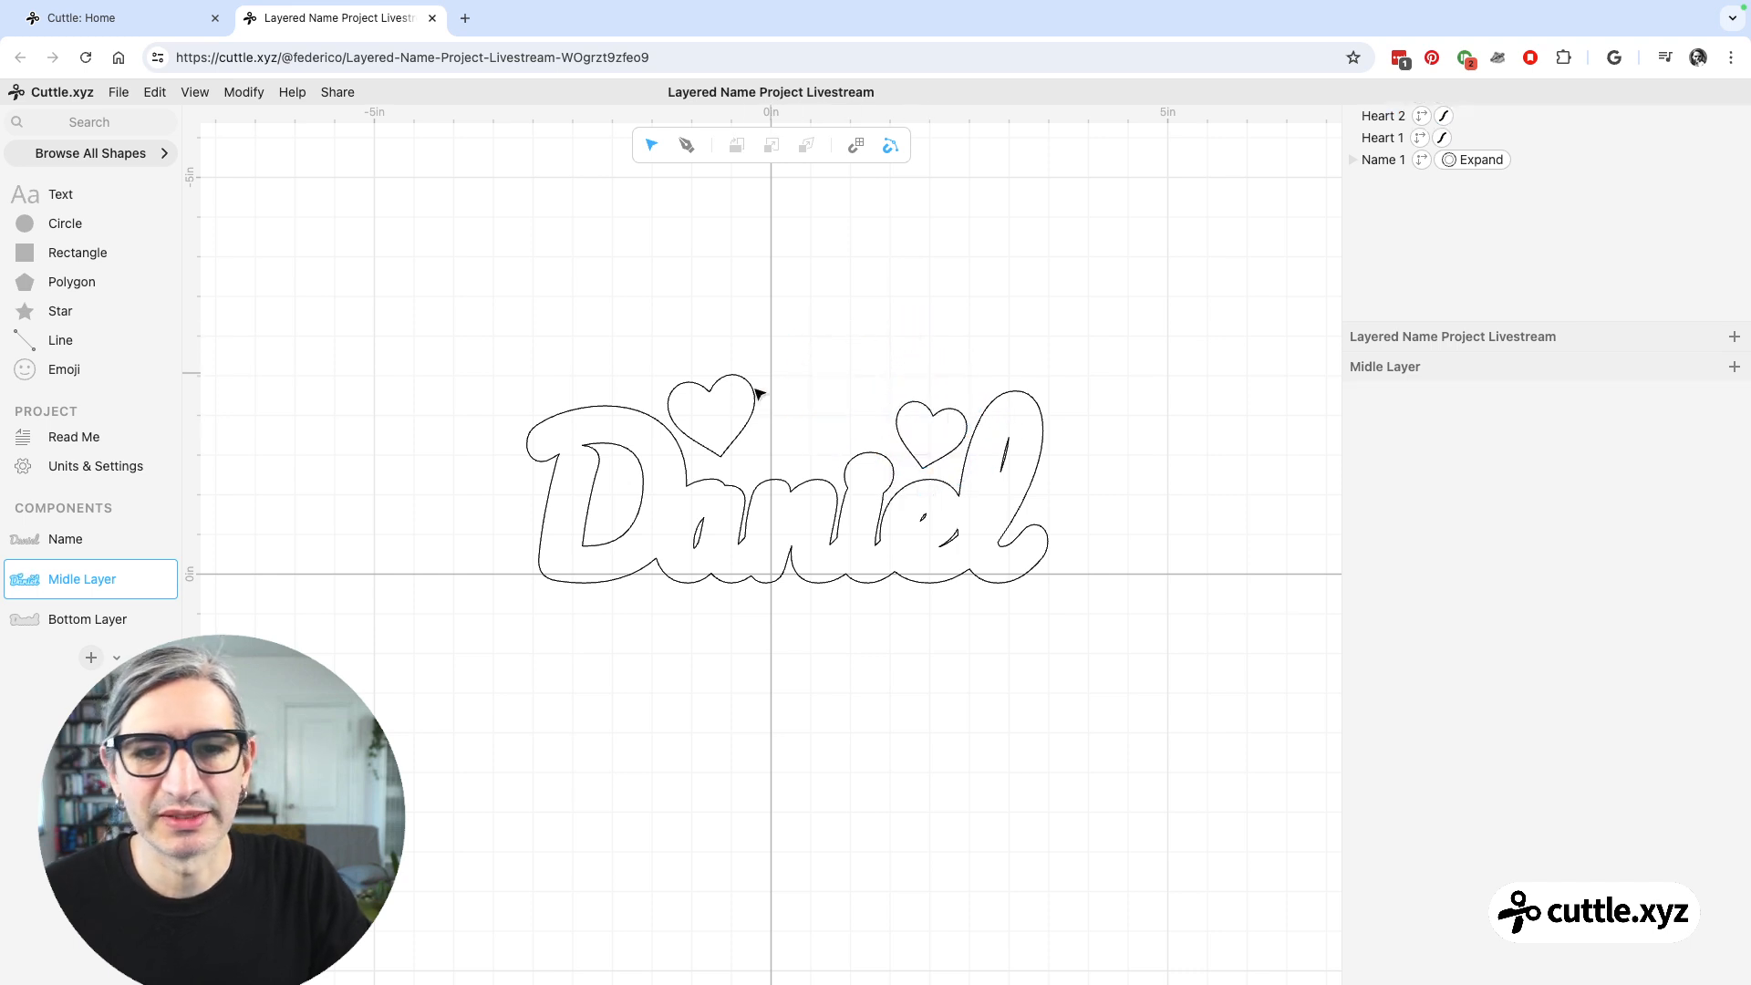
# - Rotate the larger heart above the name slightly clockwise so it stands more upright
pyautogui.click(742, 418)
pyautogui.moveTo(766, 366)
pyautogui.mouseDown()
pyautogui.moveTo(756, 355)
pyautogui.moveTo(778, 359)
pyautogui.mouseUp()
pyautogui.click(638, 317)
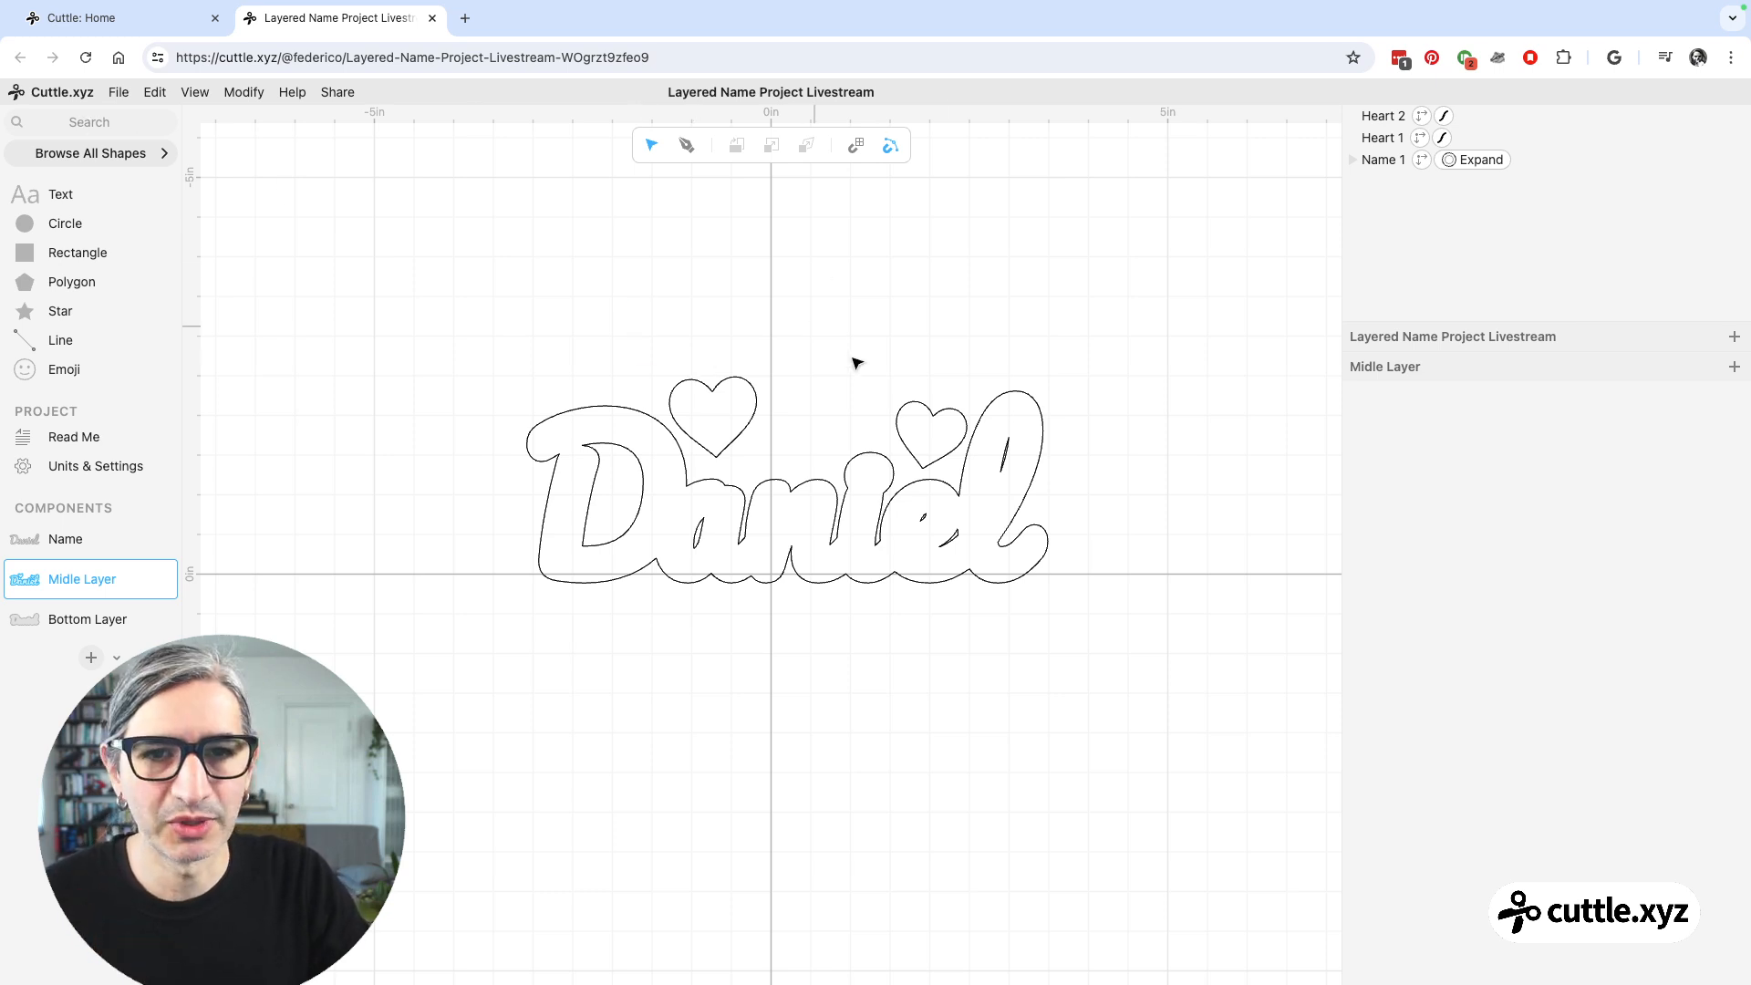
# - Duplicate the smaller heart, place the copy before the first letter at about x -3.34, y -0.78, and rotate it to about 340°
pyautogui.click(923, 407)
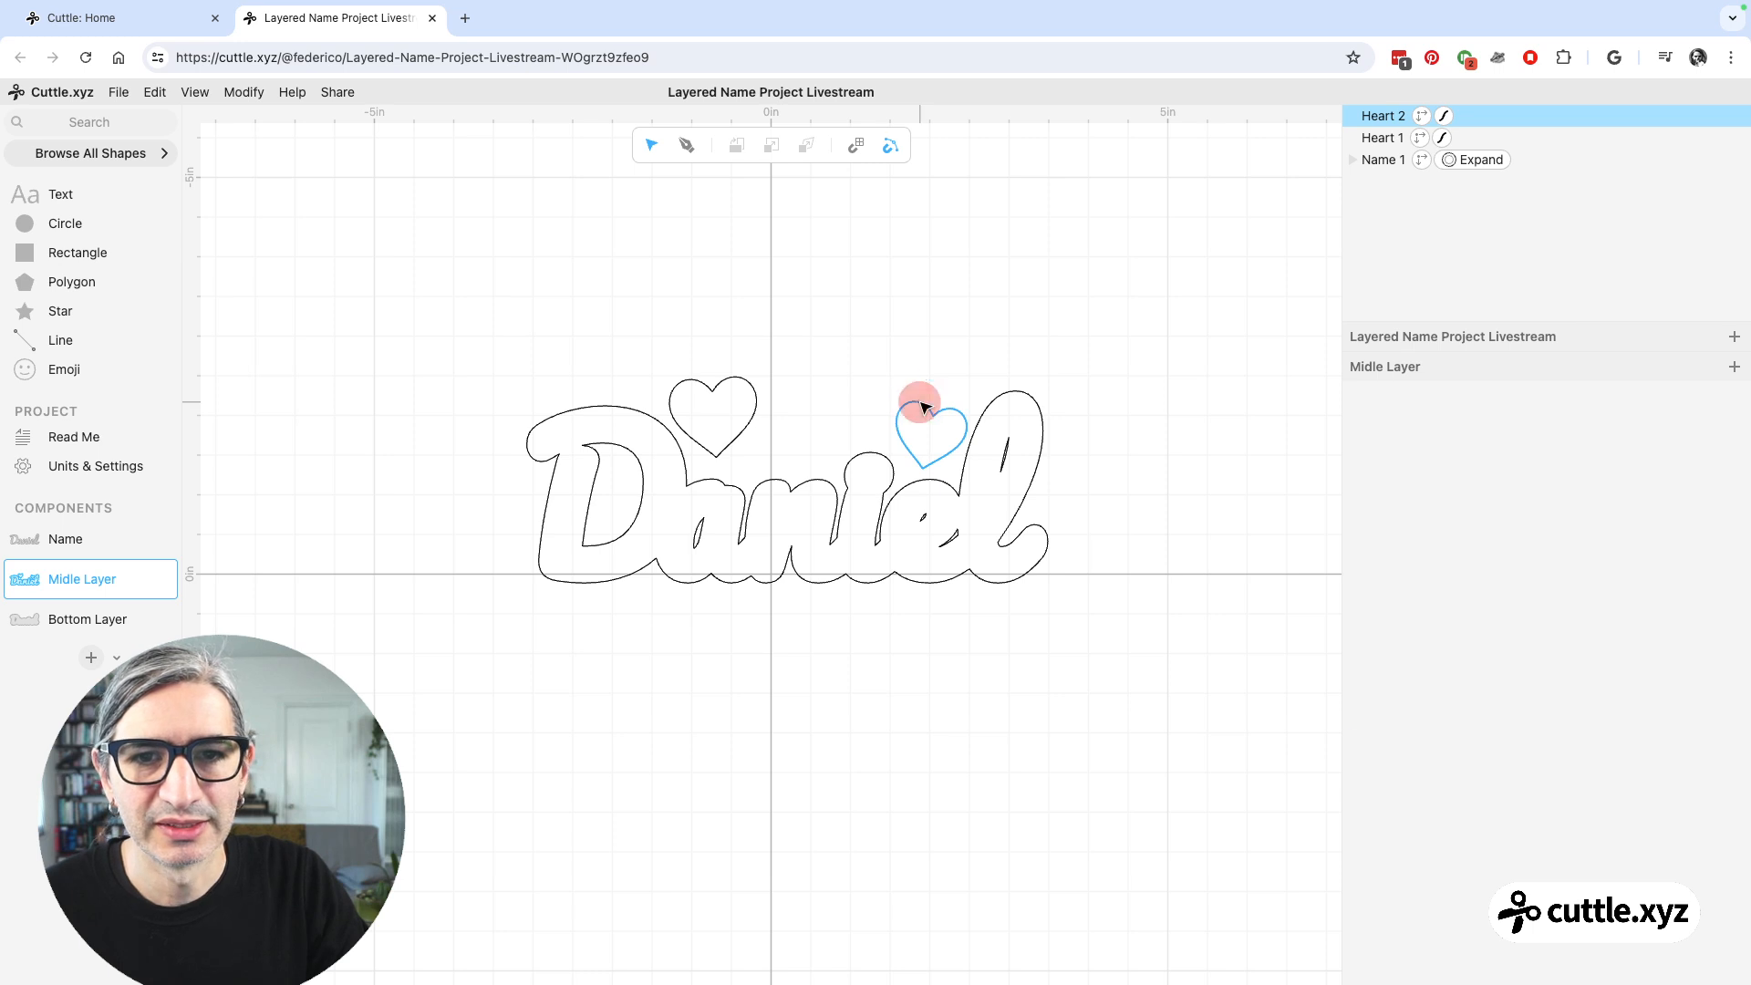
pyautogui.rightClick(923, 407)
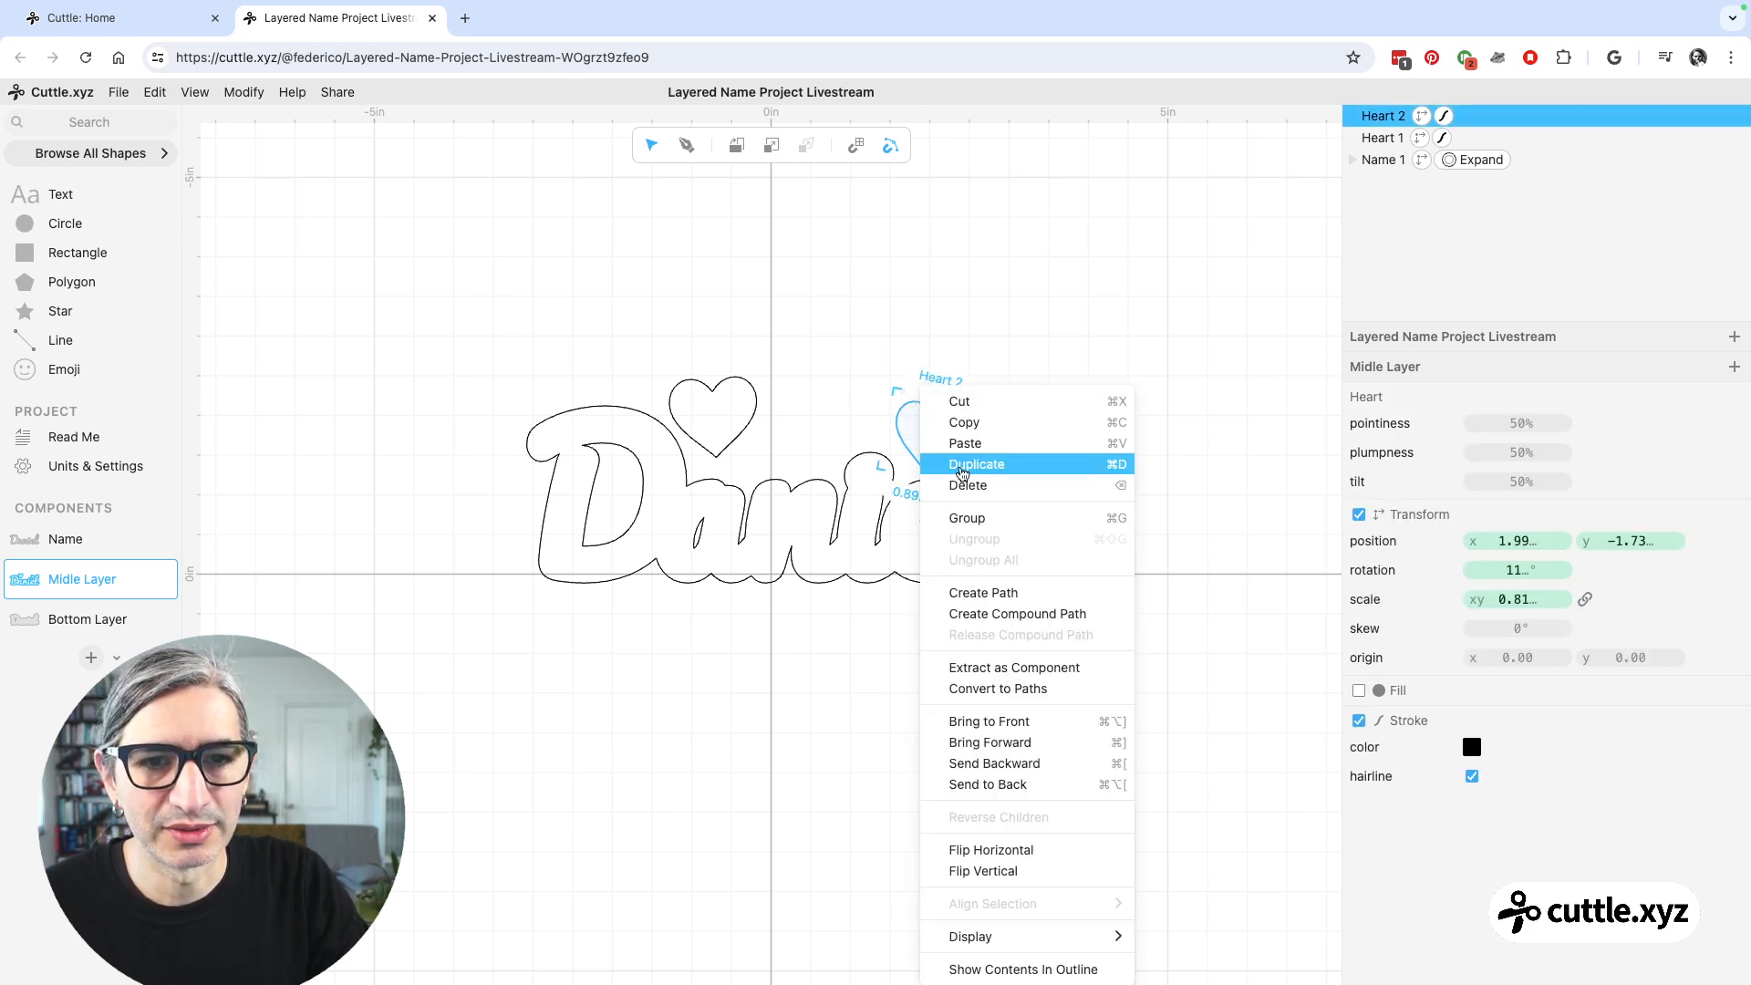
pyautogui.click(979, 468)
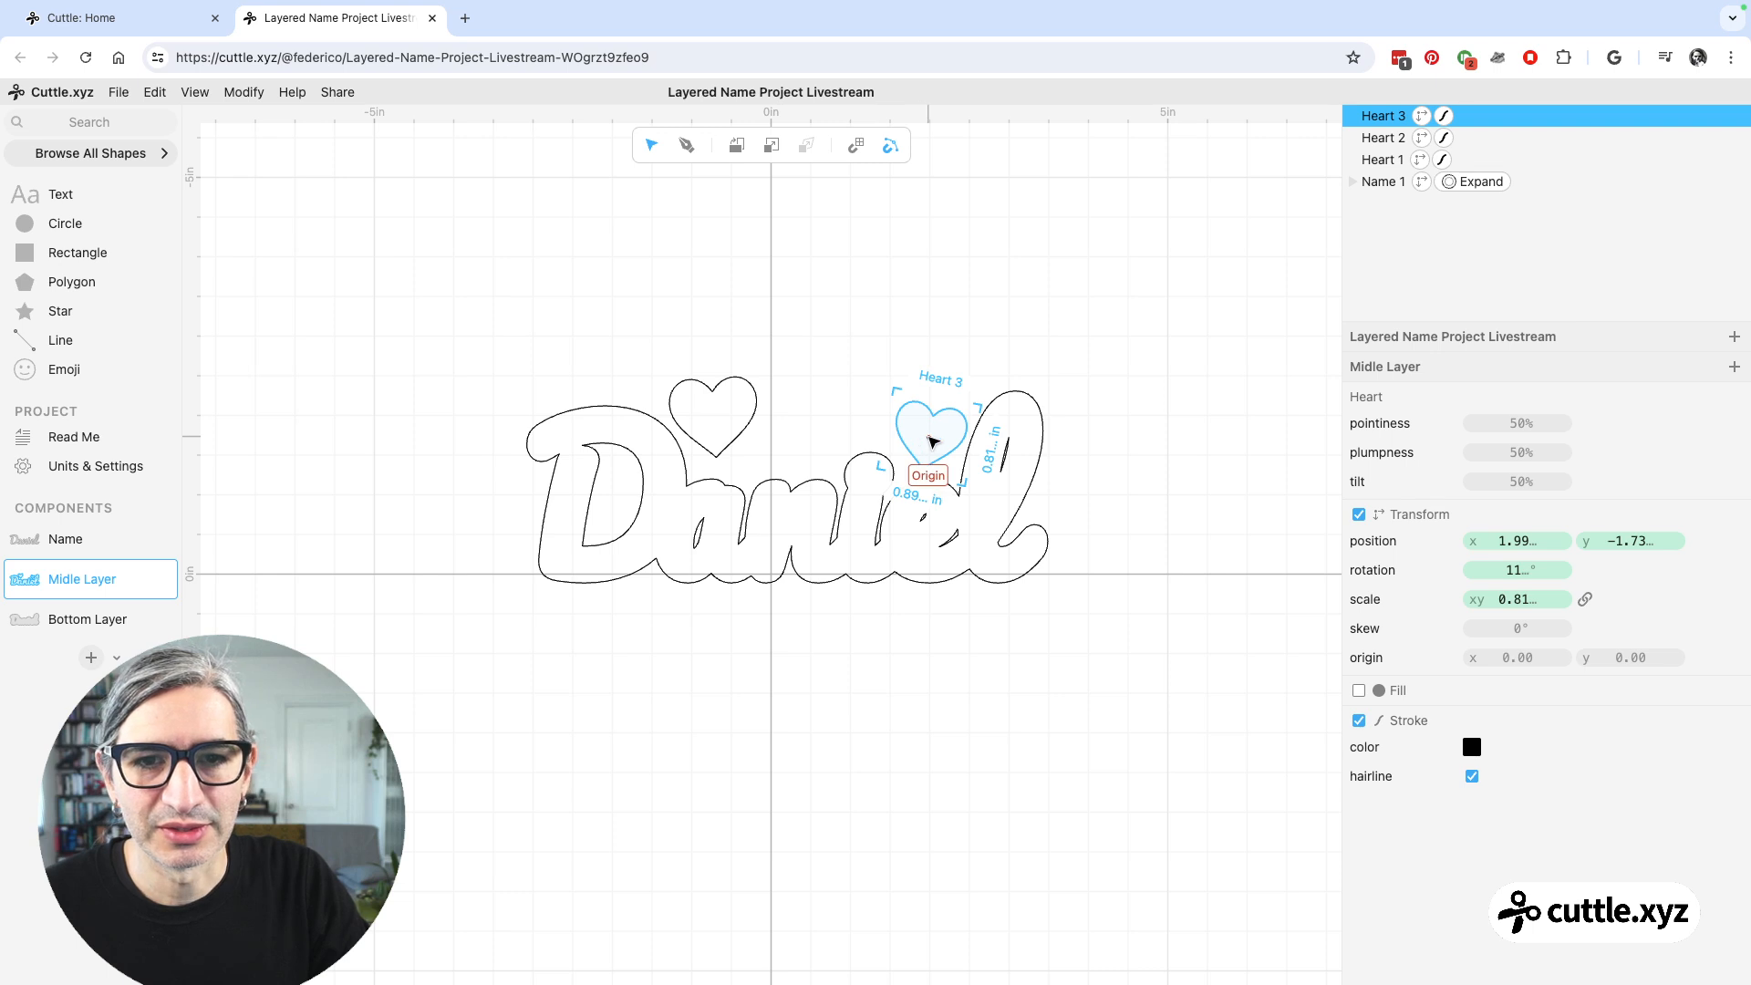
pyautogui.moveTo(933, 441); pyautogui.dragTo(508, 517)
pyautogui.click(605, 627)
pyautogui.click(563, 278)
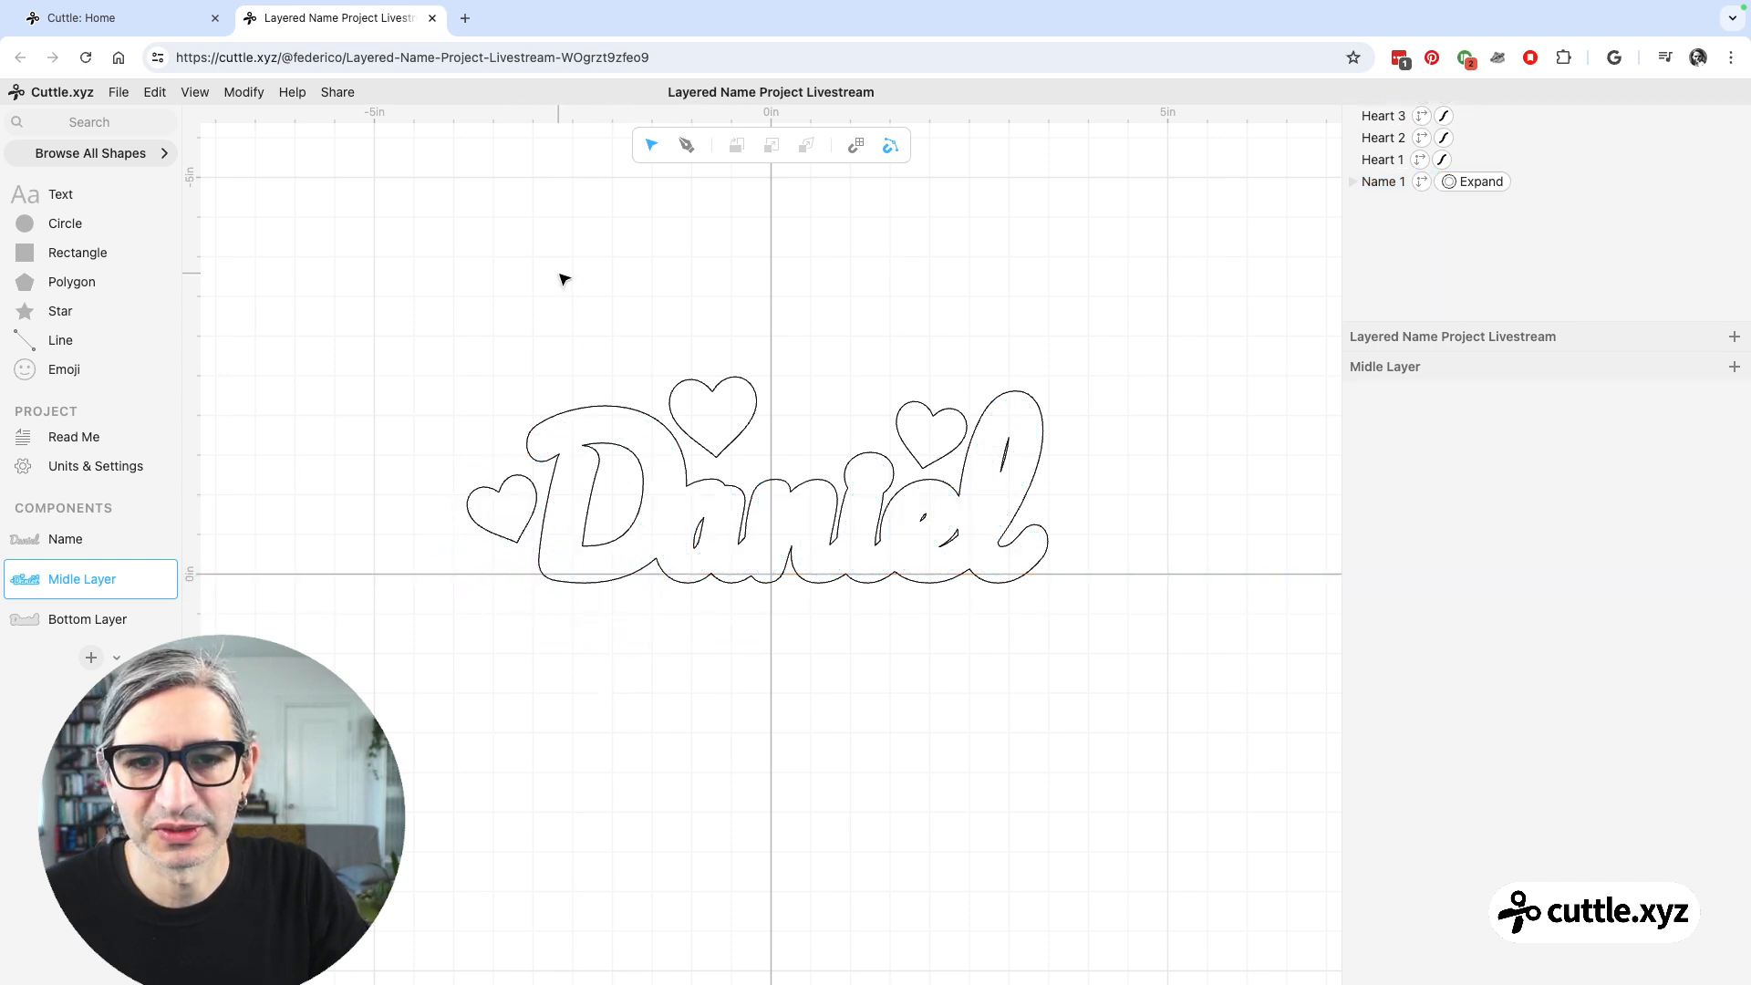
# - Duplicate the heart before the first letter, place the copy after the last letter at about x 3.81, y -0.84, and rotate it about 16°
pyautogui.click(524, 467)
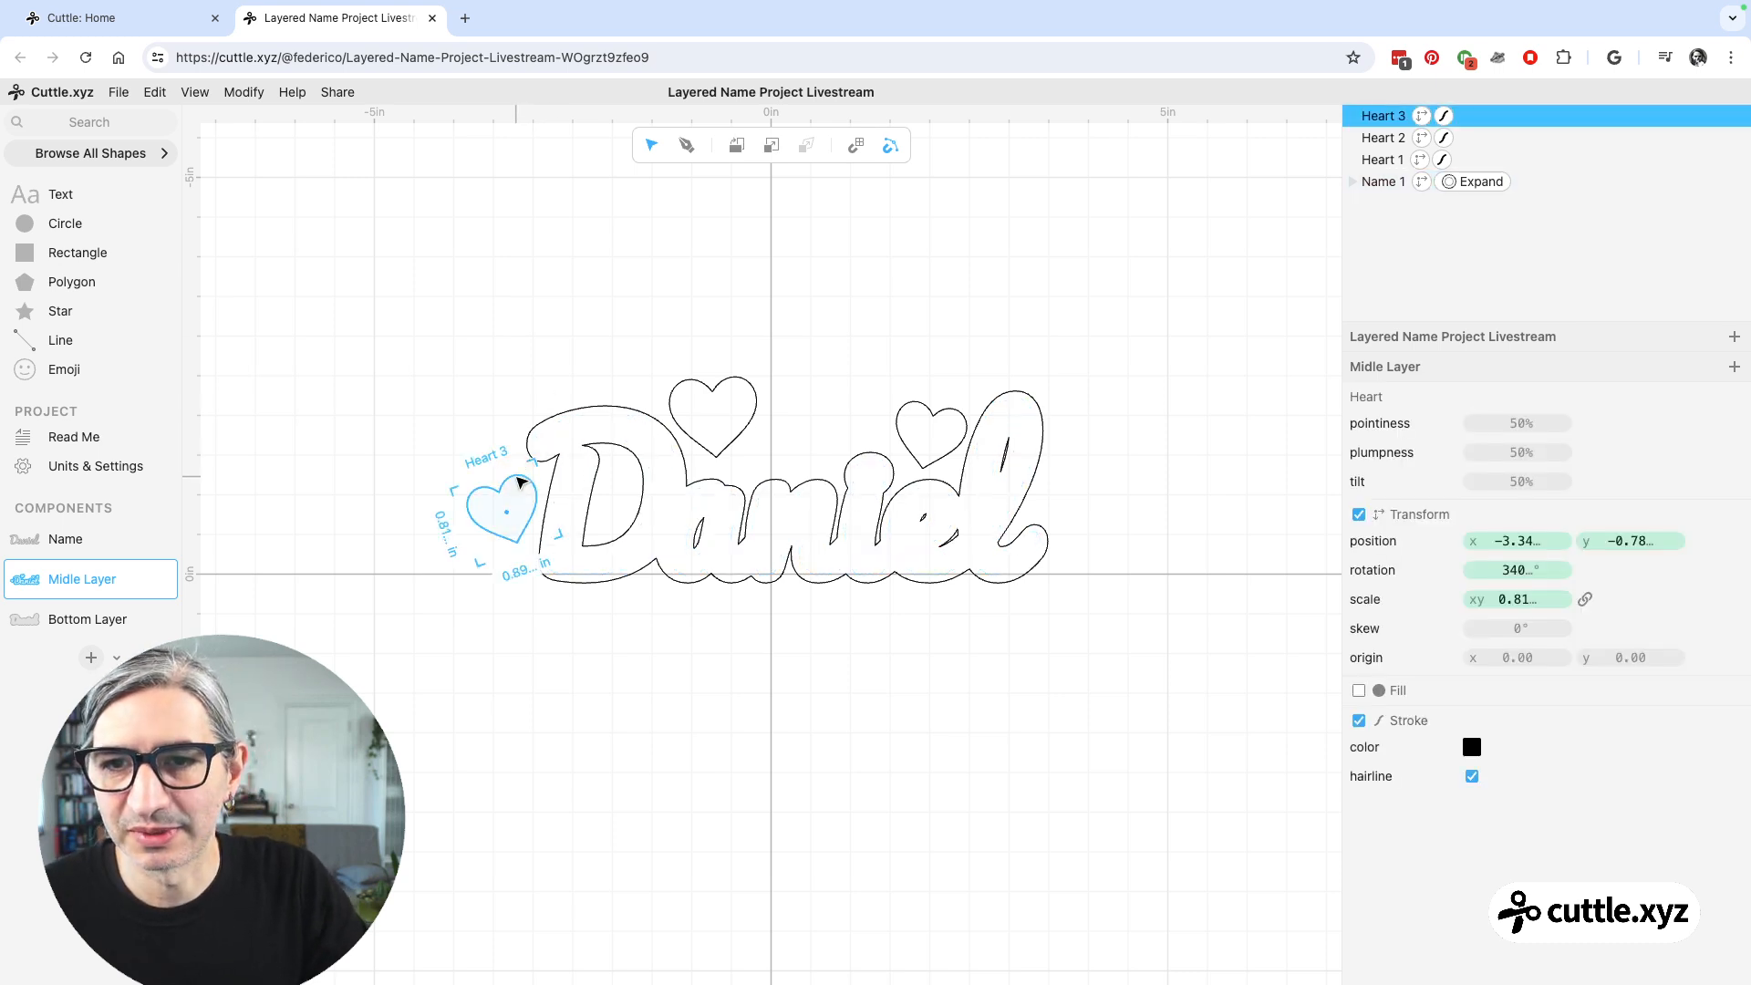
pyautogui.rightClick(516, 480)
pyautogui.click(540, 468)
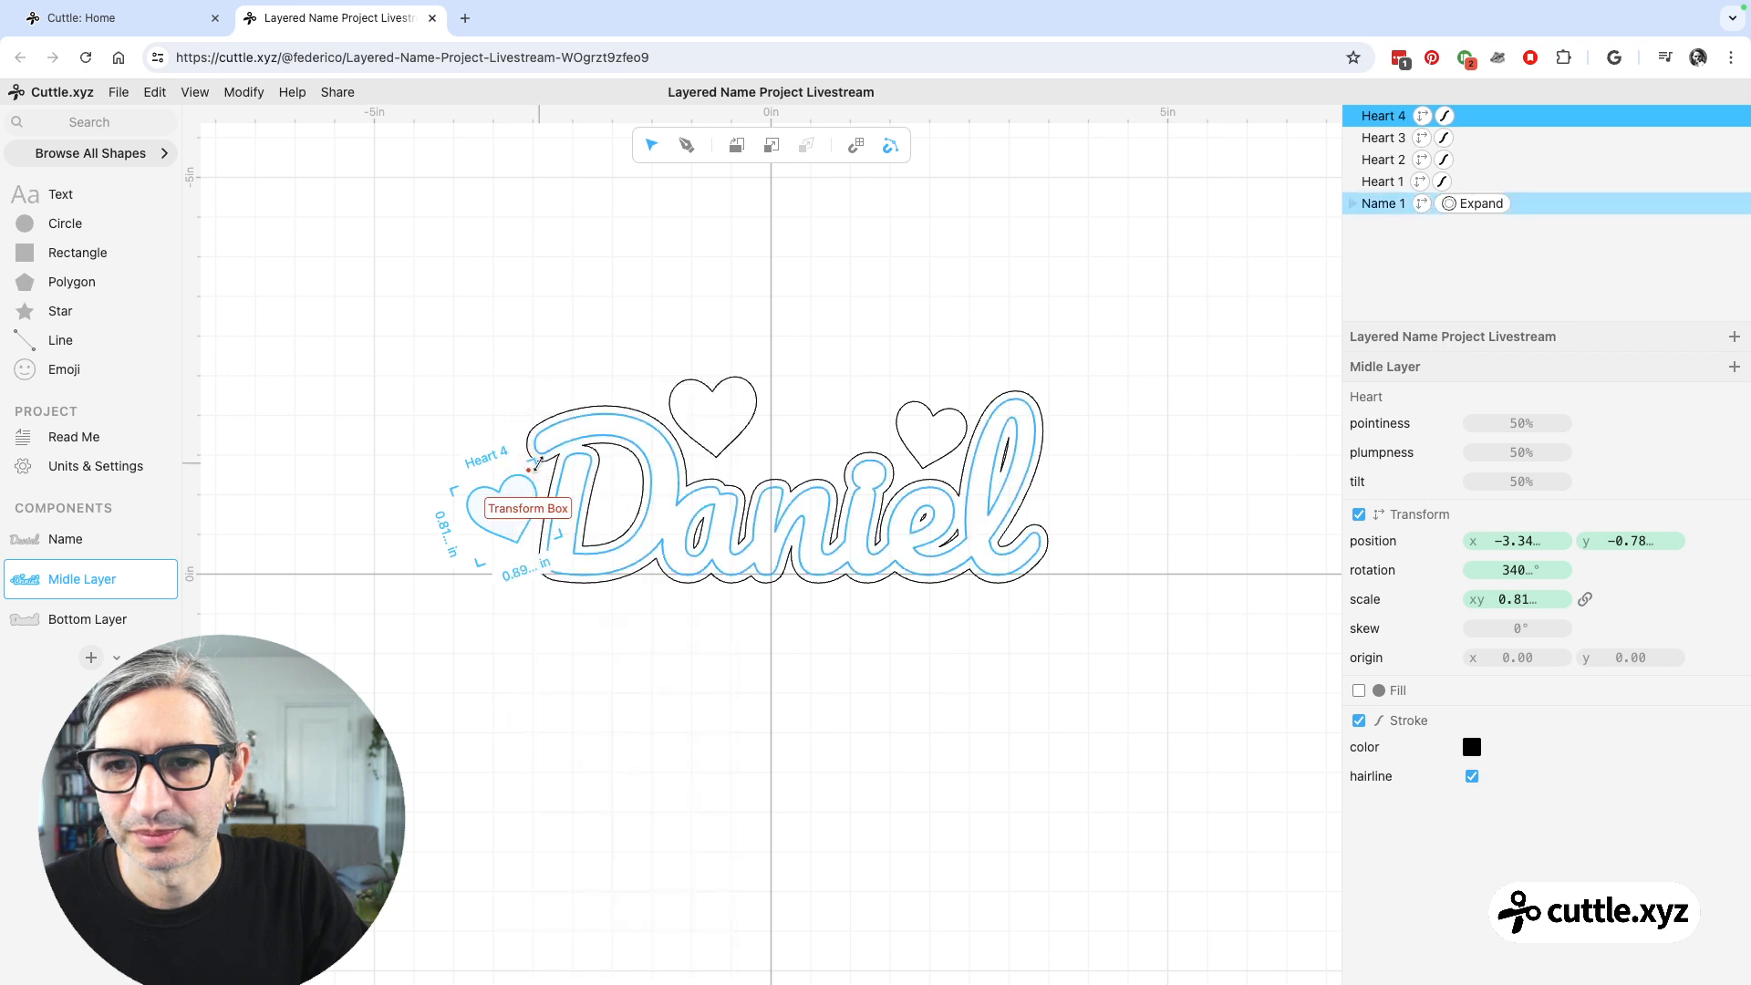
pyautogui.moveTo(516, 516); pyautogui.dragTo(1078, 511)
pyautogui.click(1111, 467)
pyautogui.click(1108, 429)
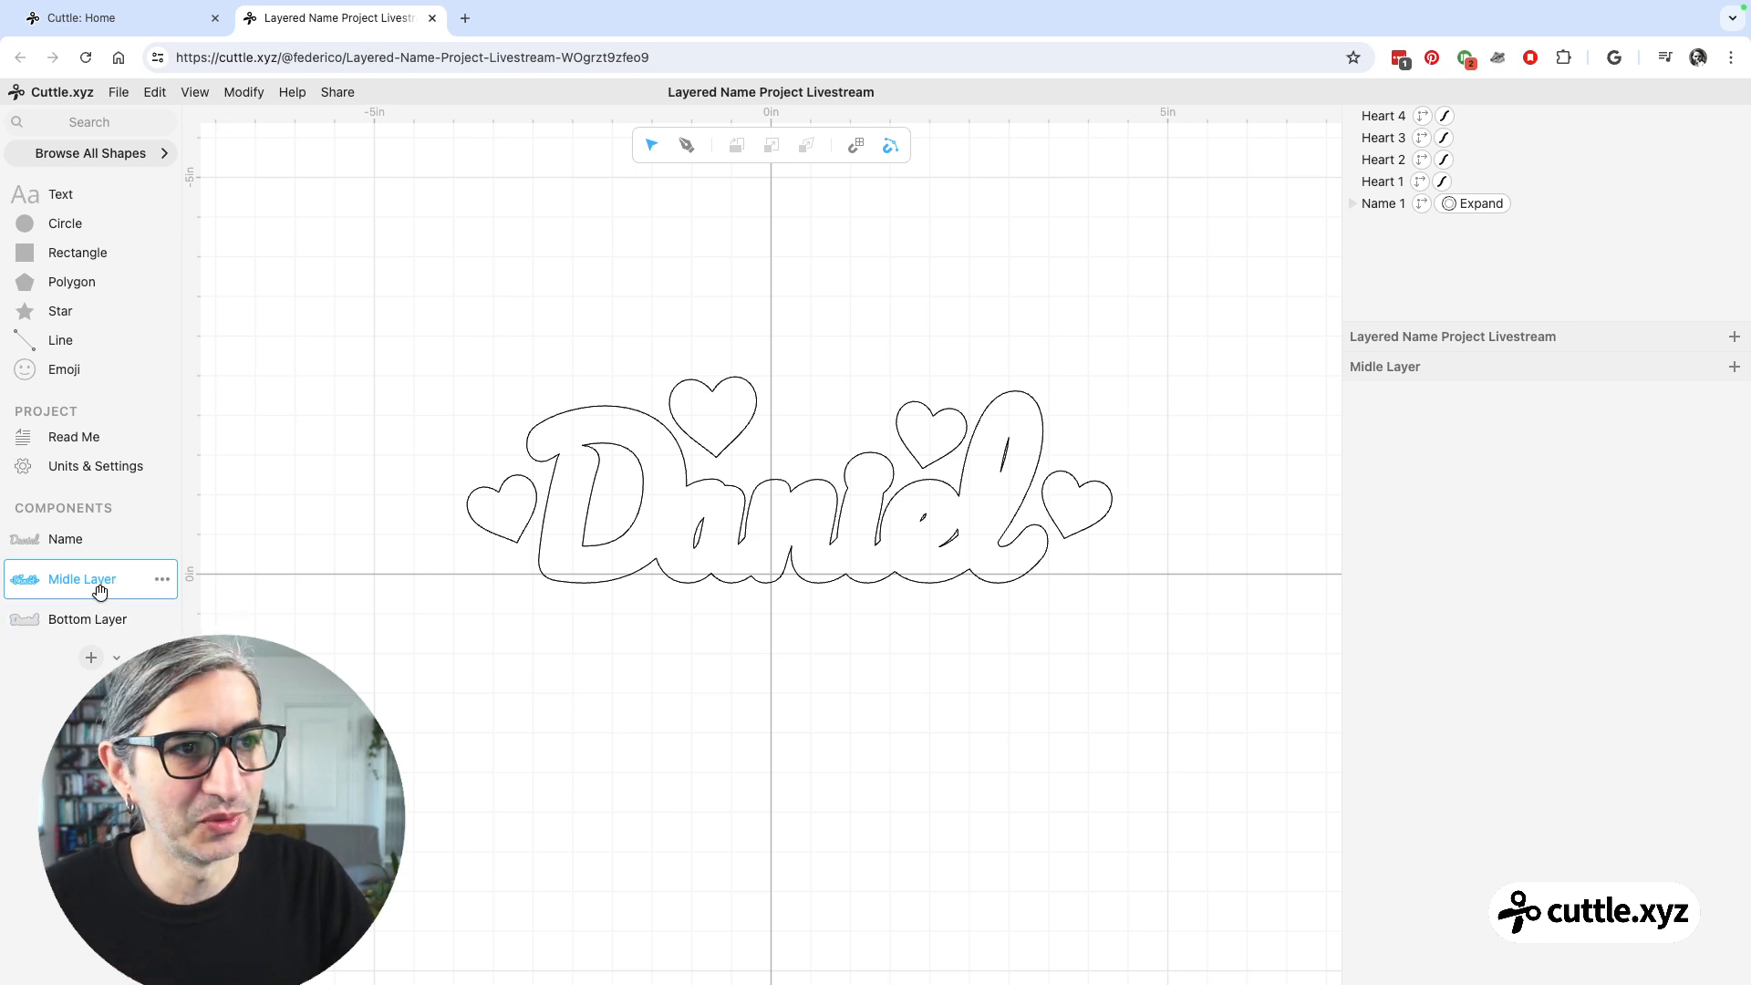
# - Delete the expanded Name instance from the Bottom Layer component
pyautogui.click(91, 620)
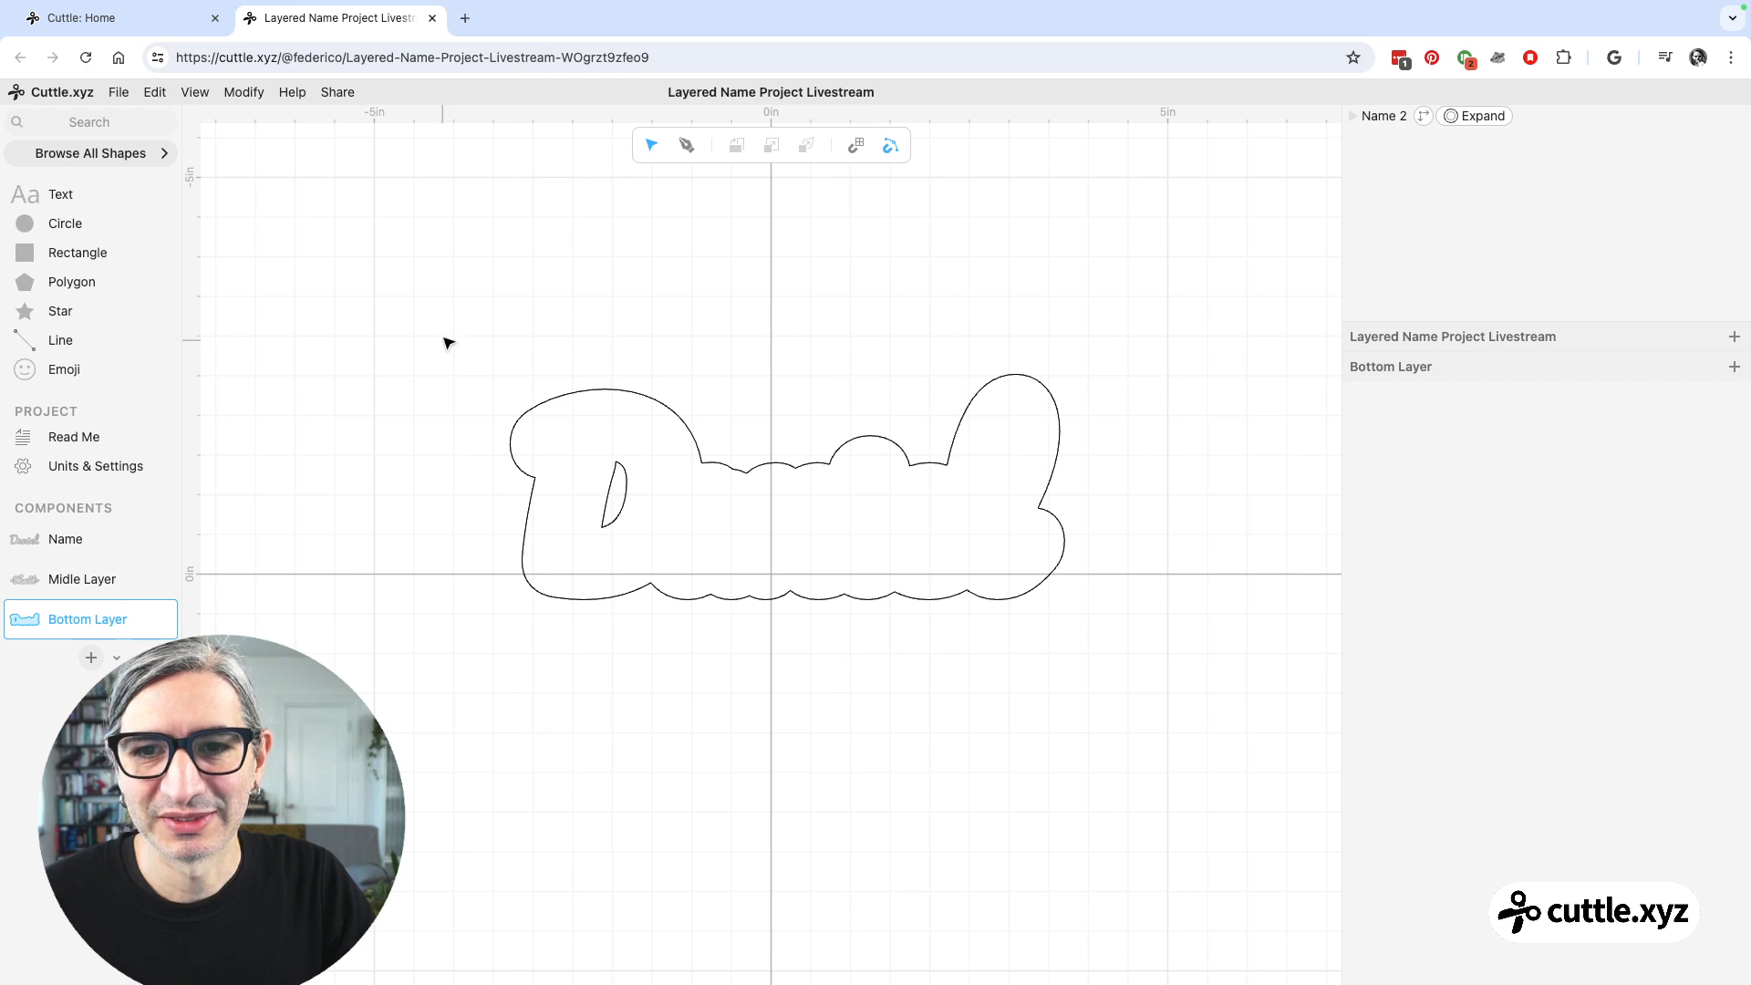
pyautogui.moveTo(446, 301); pyautogui.dragTo(1140, 680)
pyautogui.press('Delete')
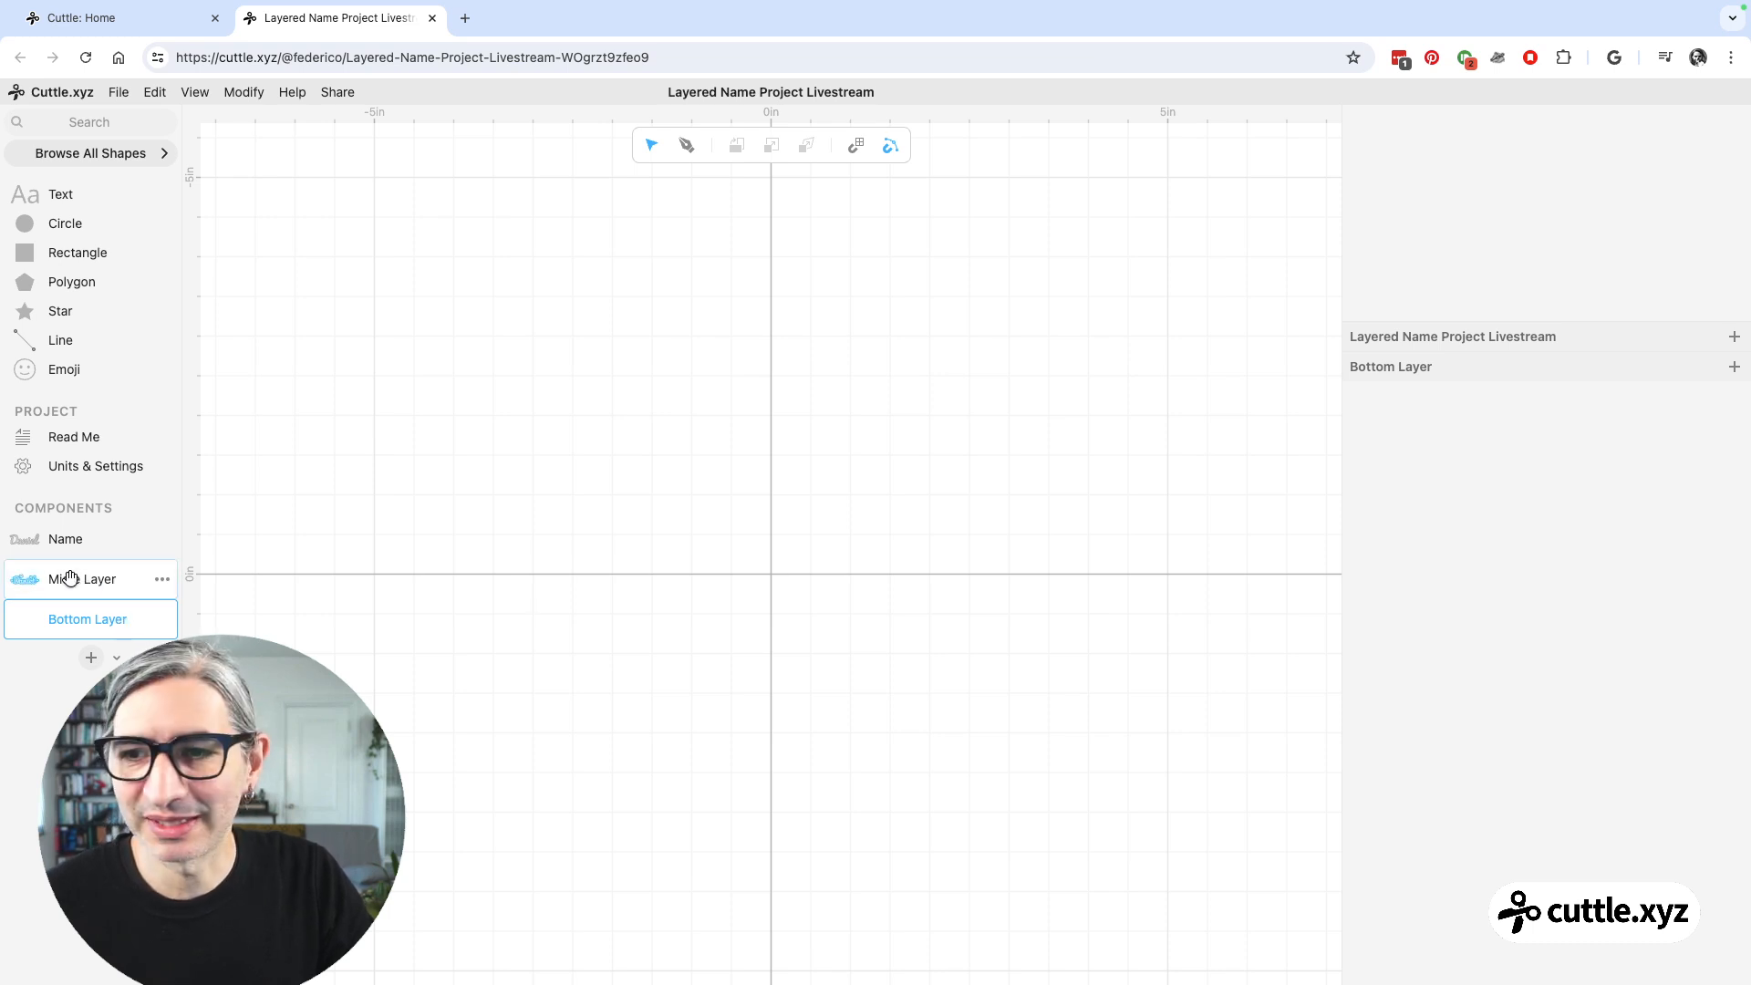
# - Place the Midle Layer component in Bottom Layer at x 0, y 0, and compare the two components
pyautogui.moveTo(33, 580); pyautogui.dragTo(769, 574)
pyautogui.click(929, 665)
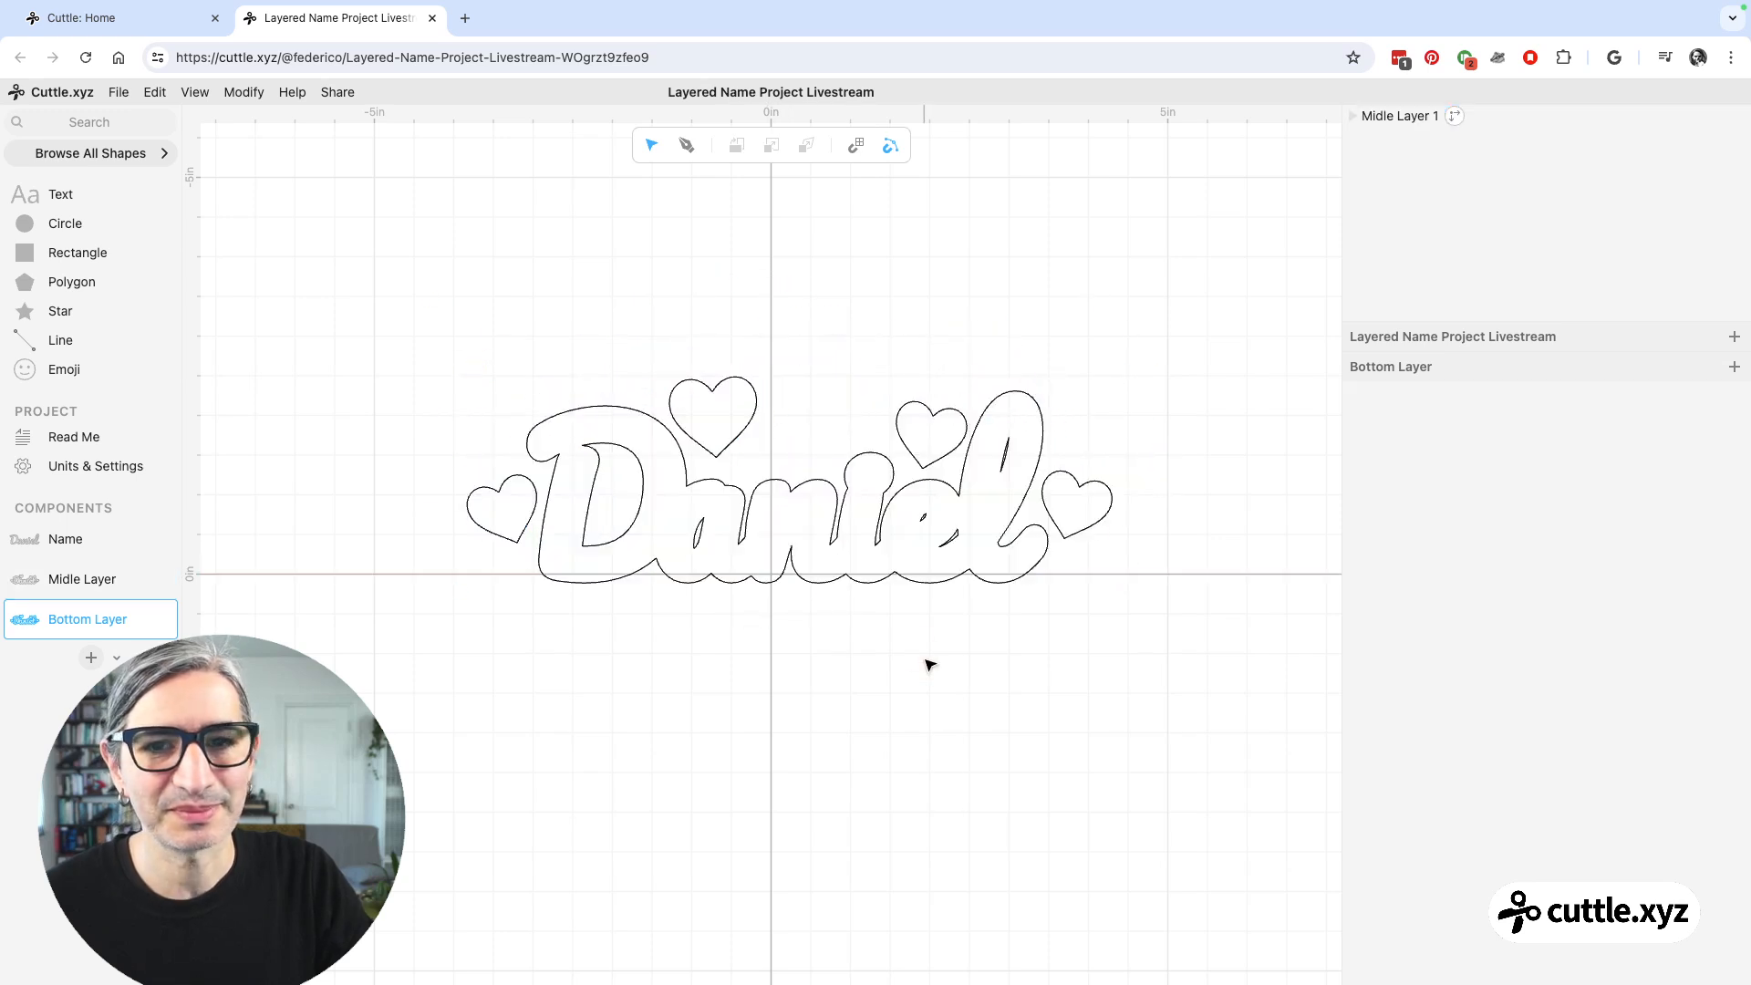
pyautogui.click(142, 588)
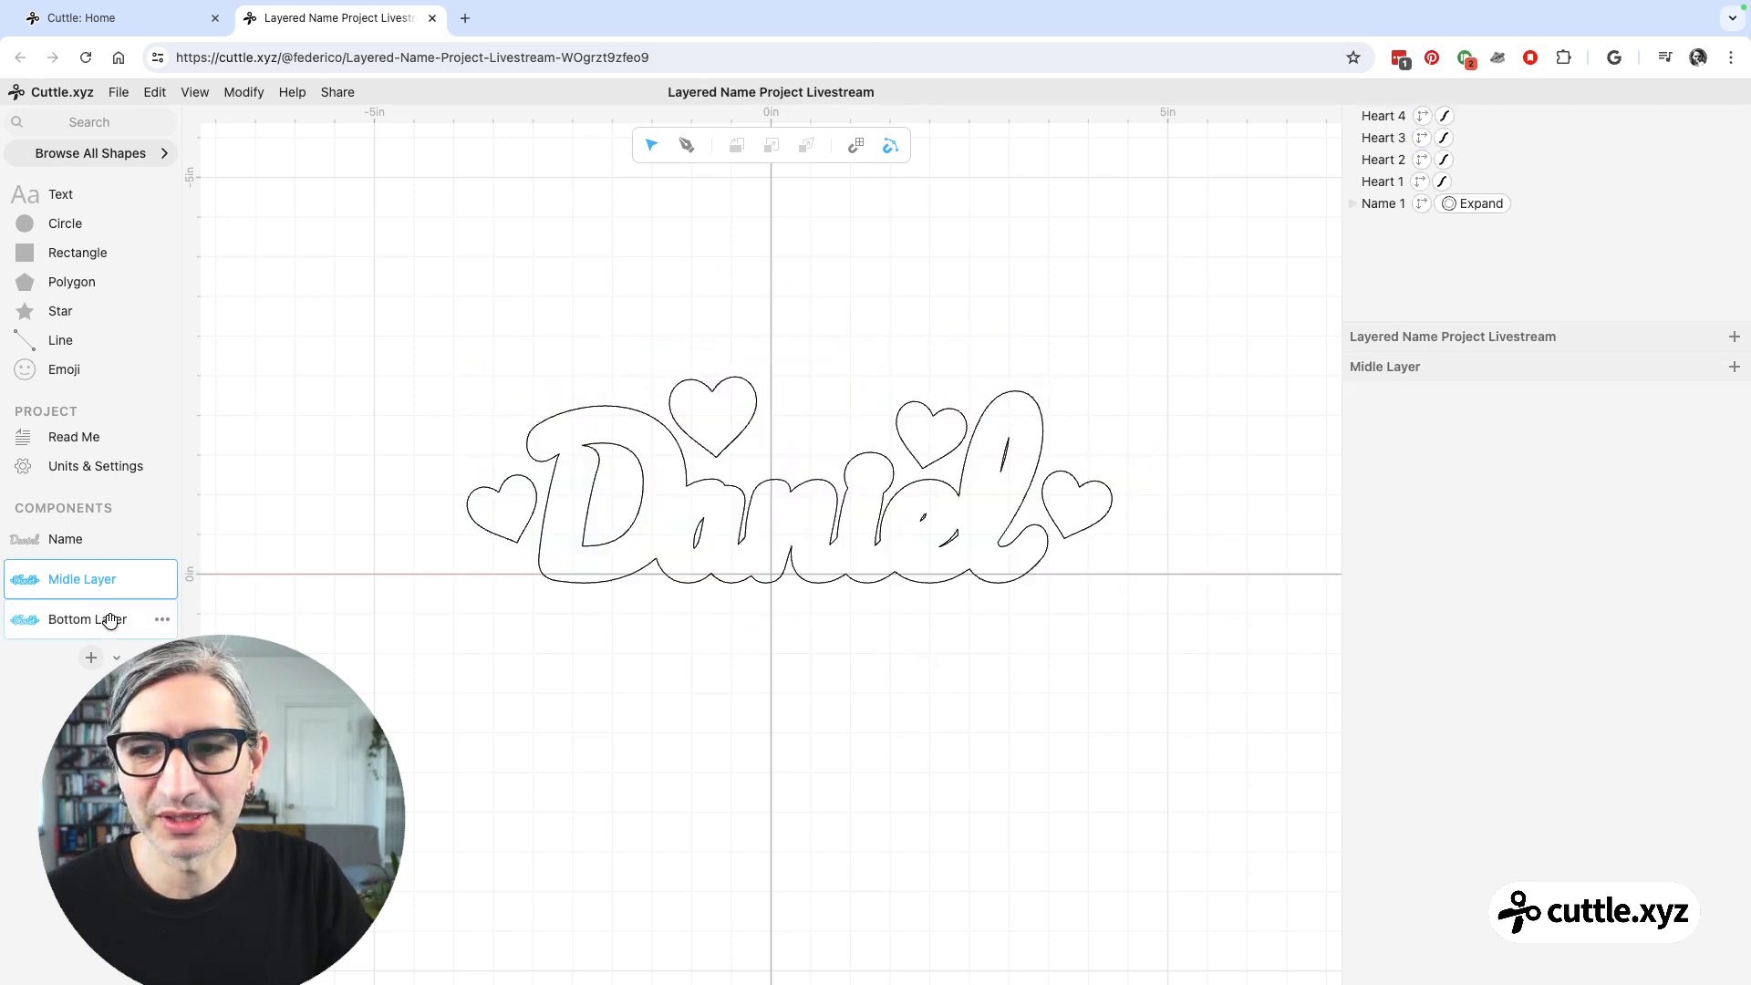
pyautogui.click(111, 621)
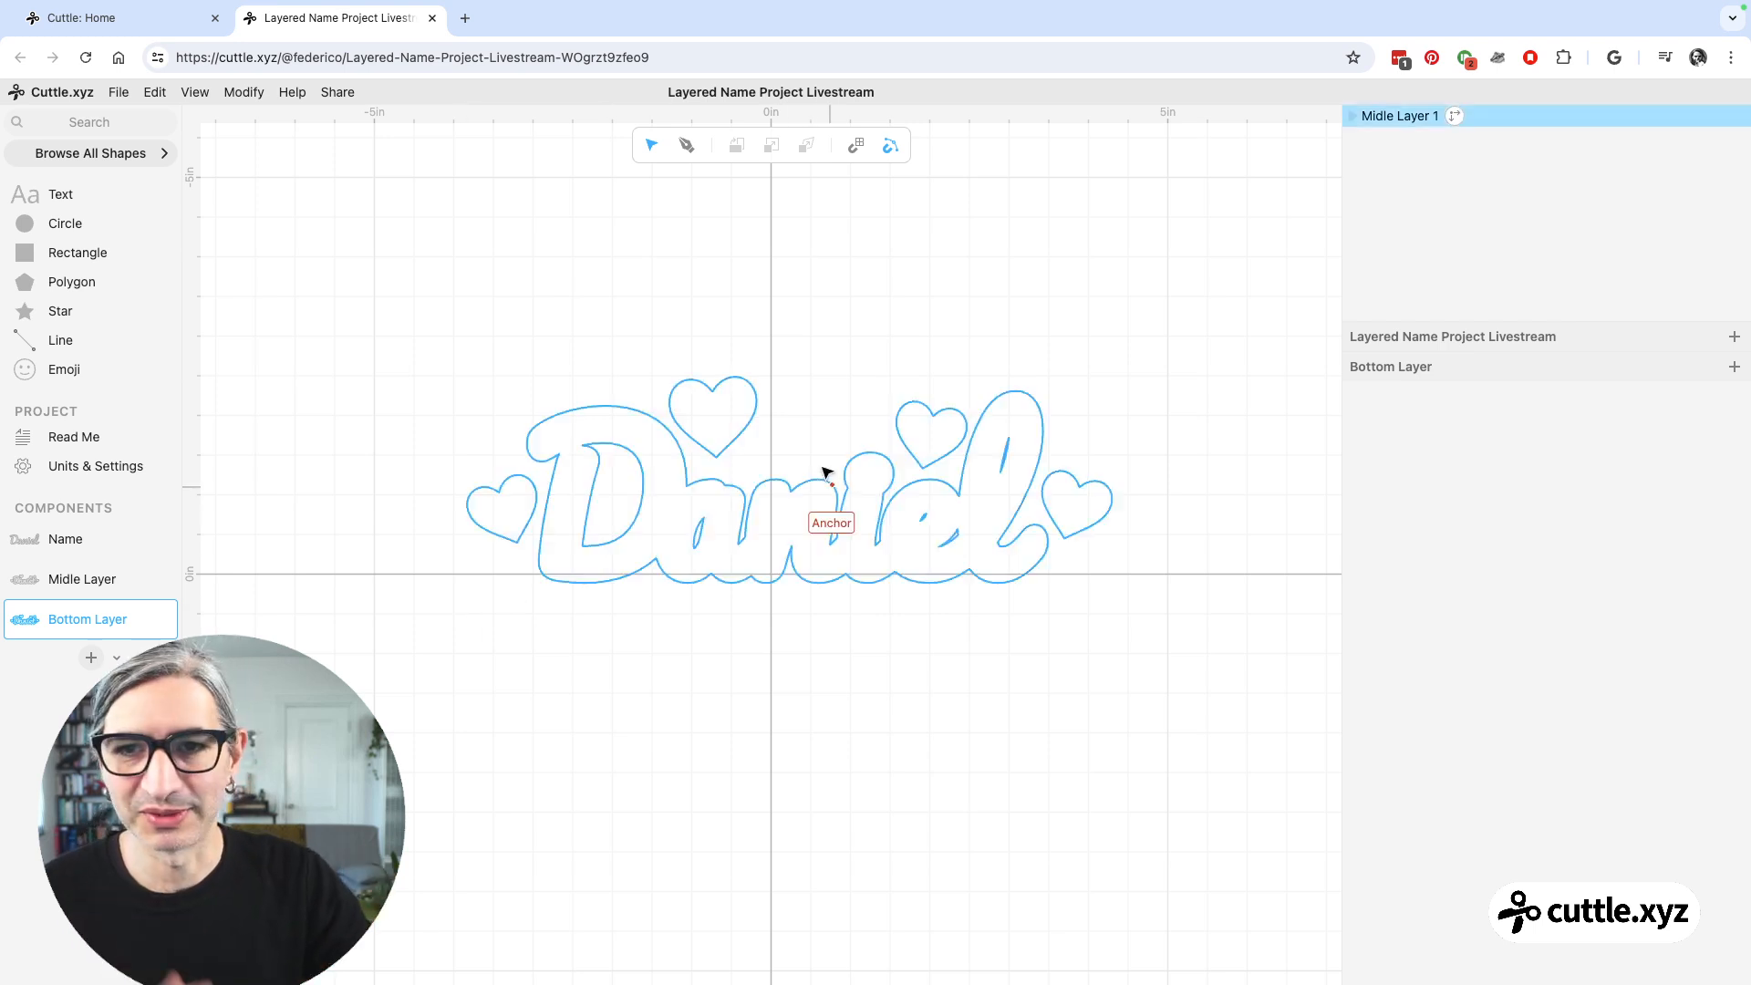
# - Apply an Expand (Offset) modifier with distance 0.18 to the Midle Layer instance in Bottom Layer
pyautogui.moveTo(384, 287); pyautogui.dragTo(1184, 697)
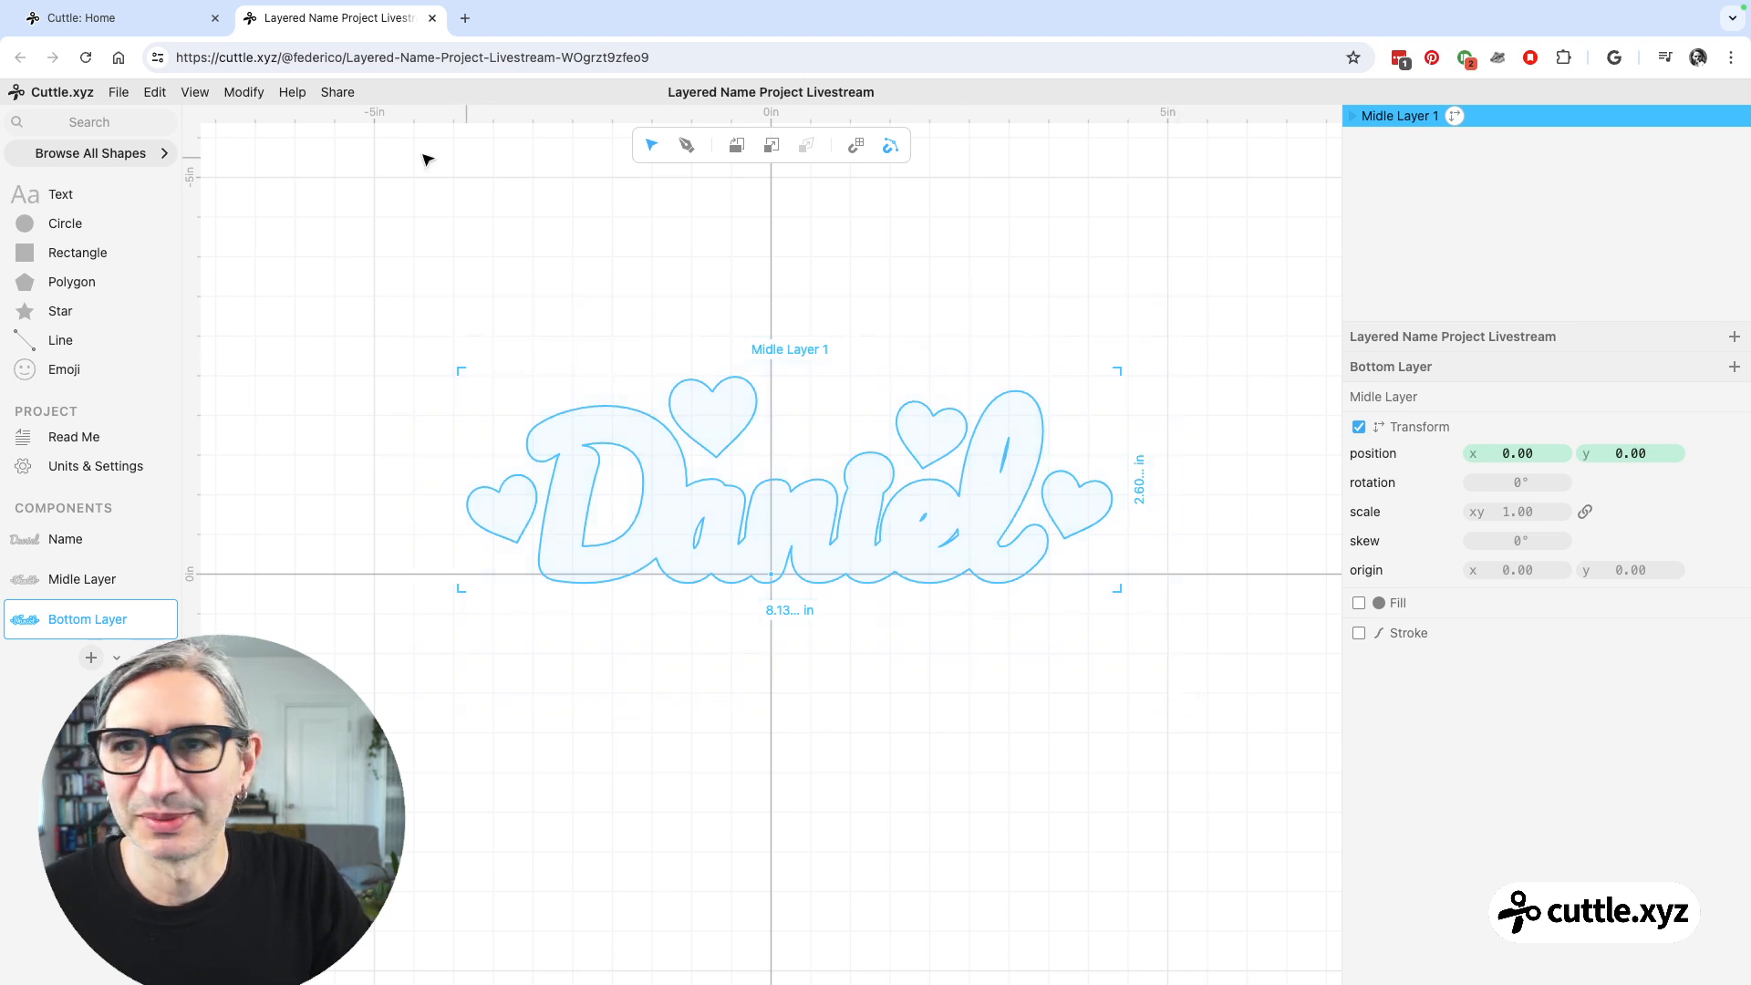
pyautogui.click(245, 93)
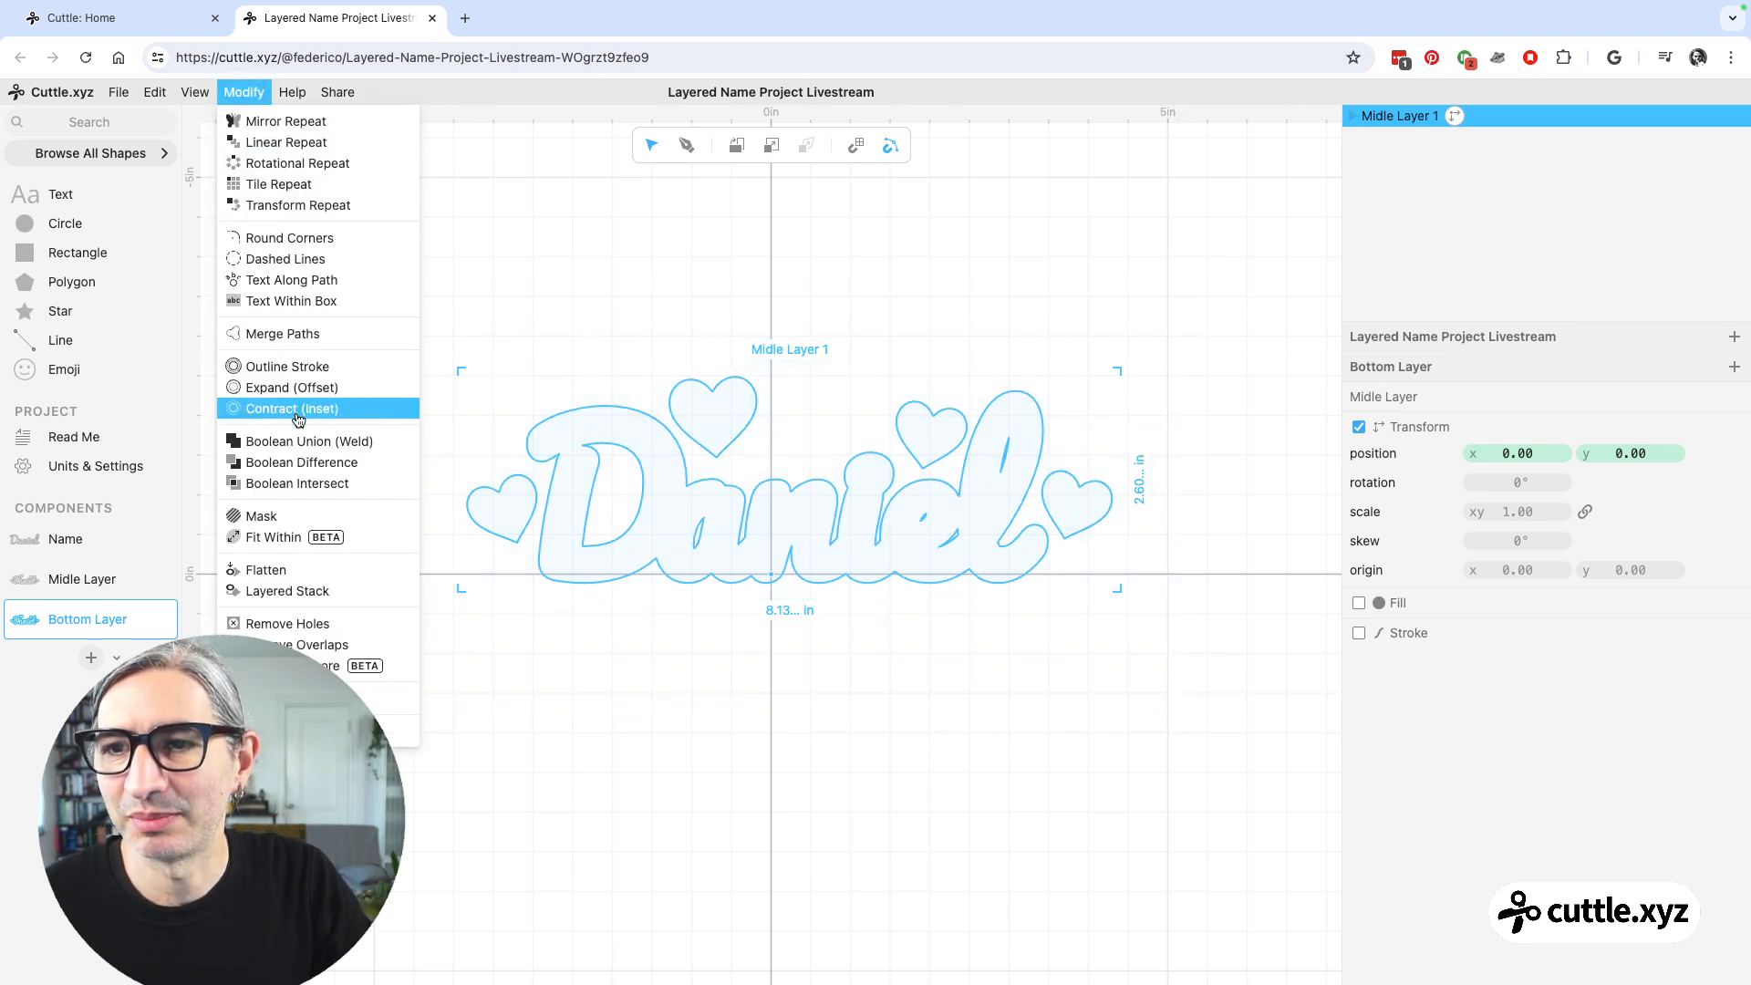
pyautogui.click(276, 389)
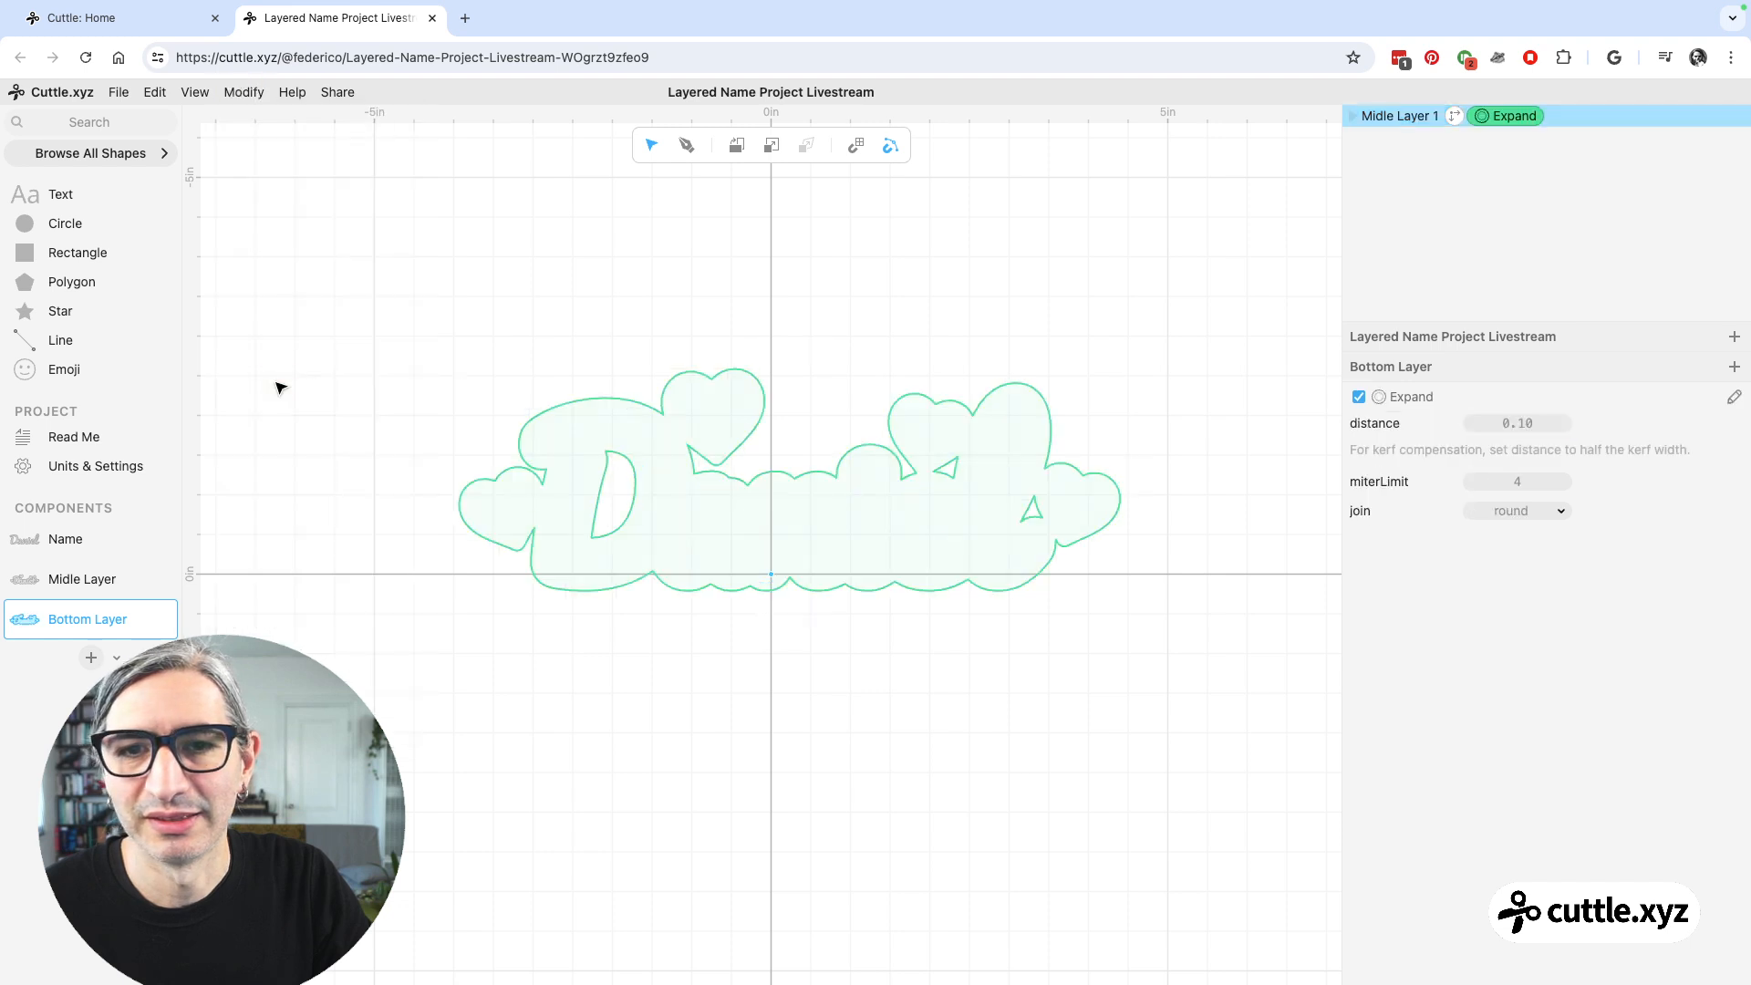
pyautogui.moveTo(1527, 423)
pyautogui.mouseDown()
pyautogui.moveTo(1555, 431)
pyautogui.moveTo(1541, 430)
pyautogui.mouseUp()
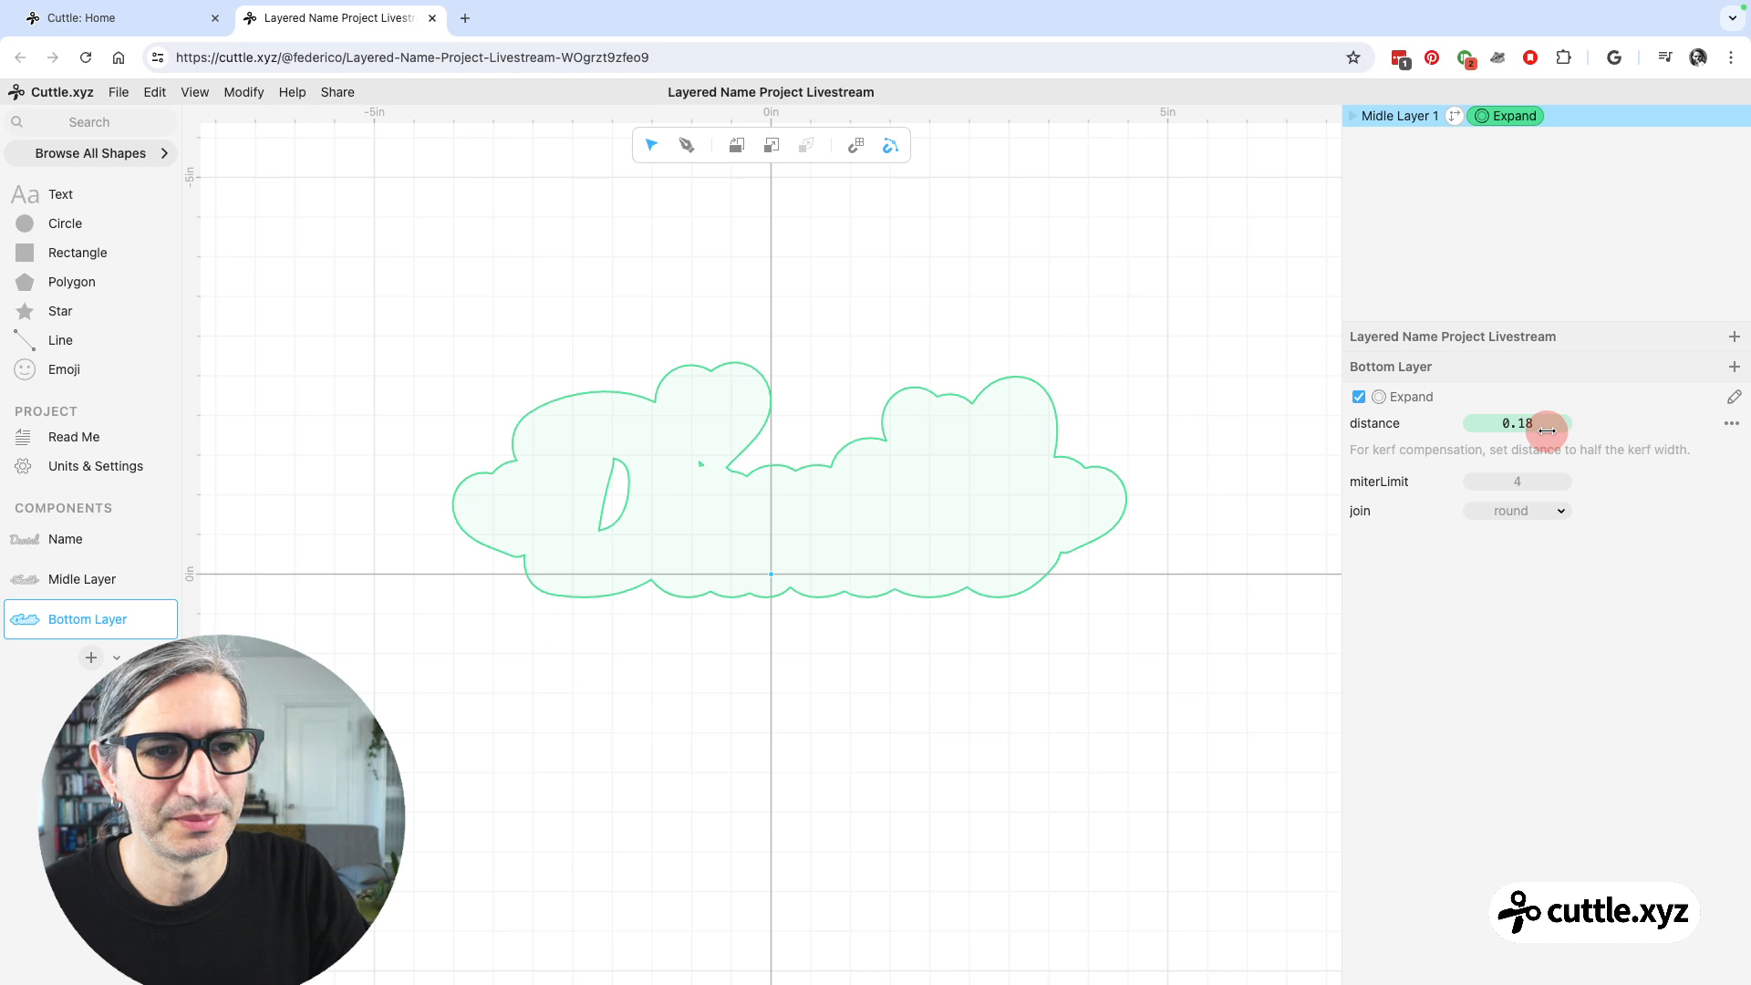
pyautogui.click(1167, 613)
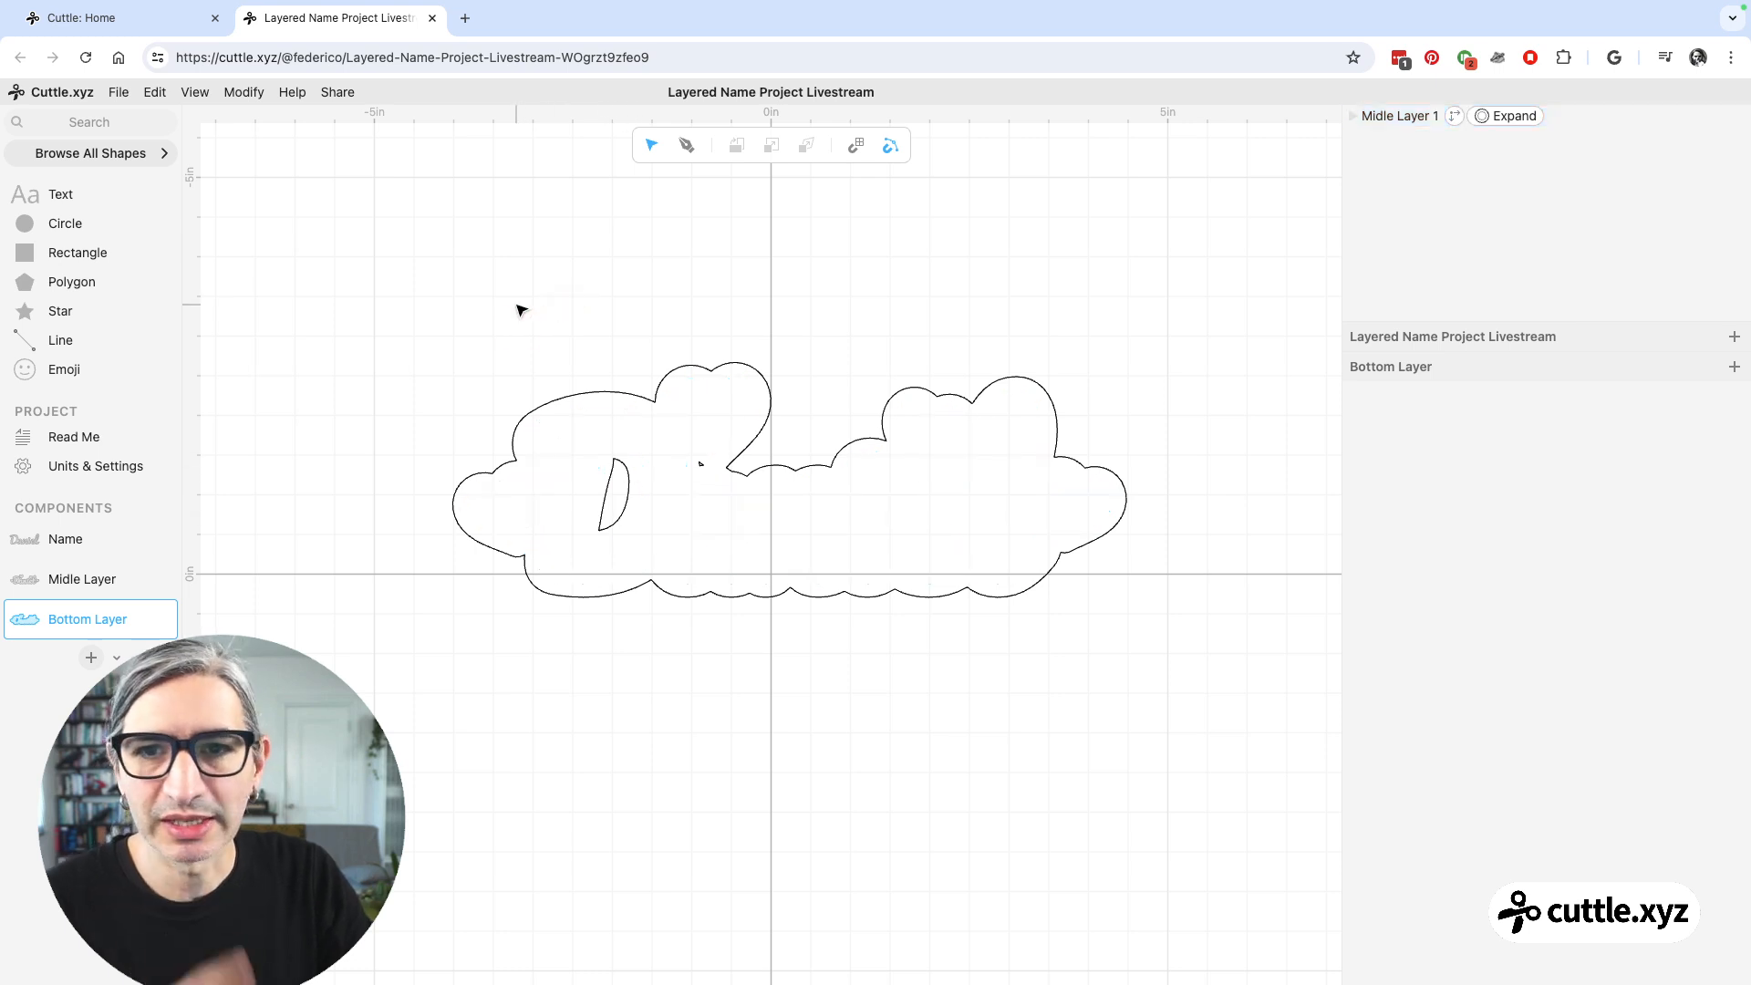
# - Apply a Remove Holes modifier to the expanded Midle Layer instance in Bottom Layer
pyautogui.moveTo(517, 307); pyautogui.dragTo(764, 588)
pyautogui.click(243, 92)
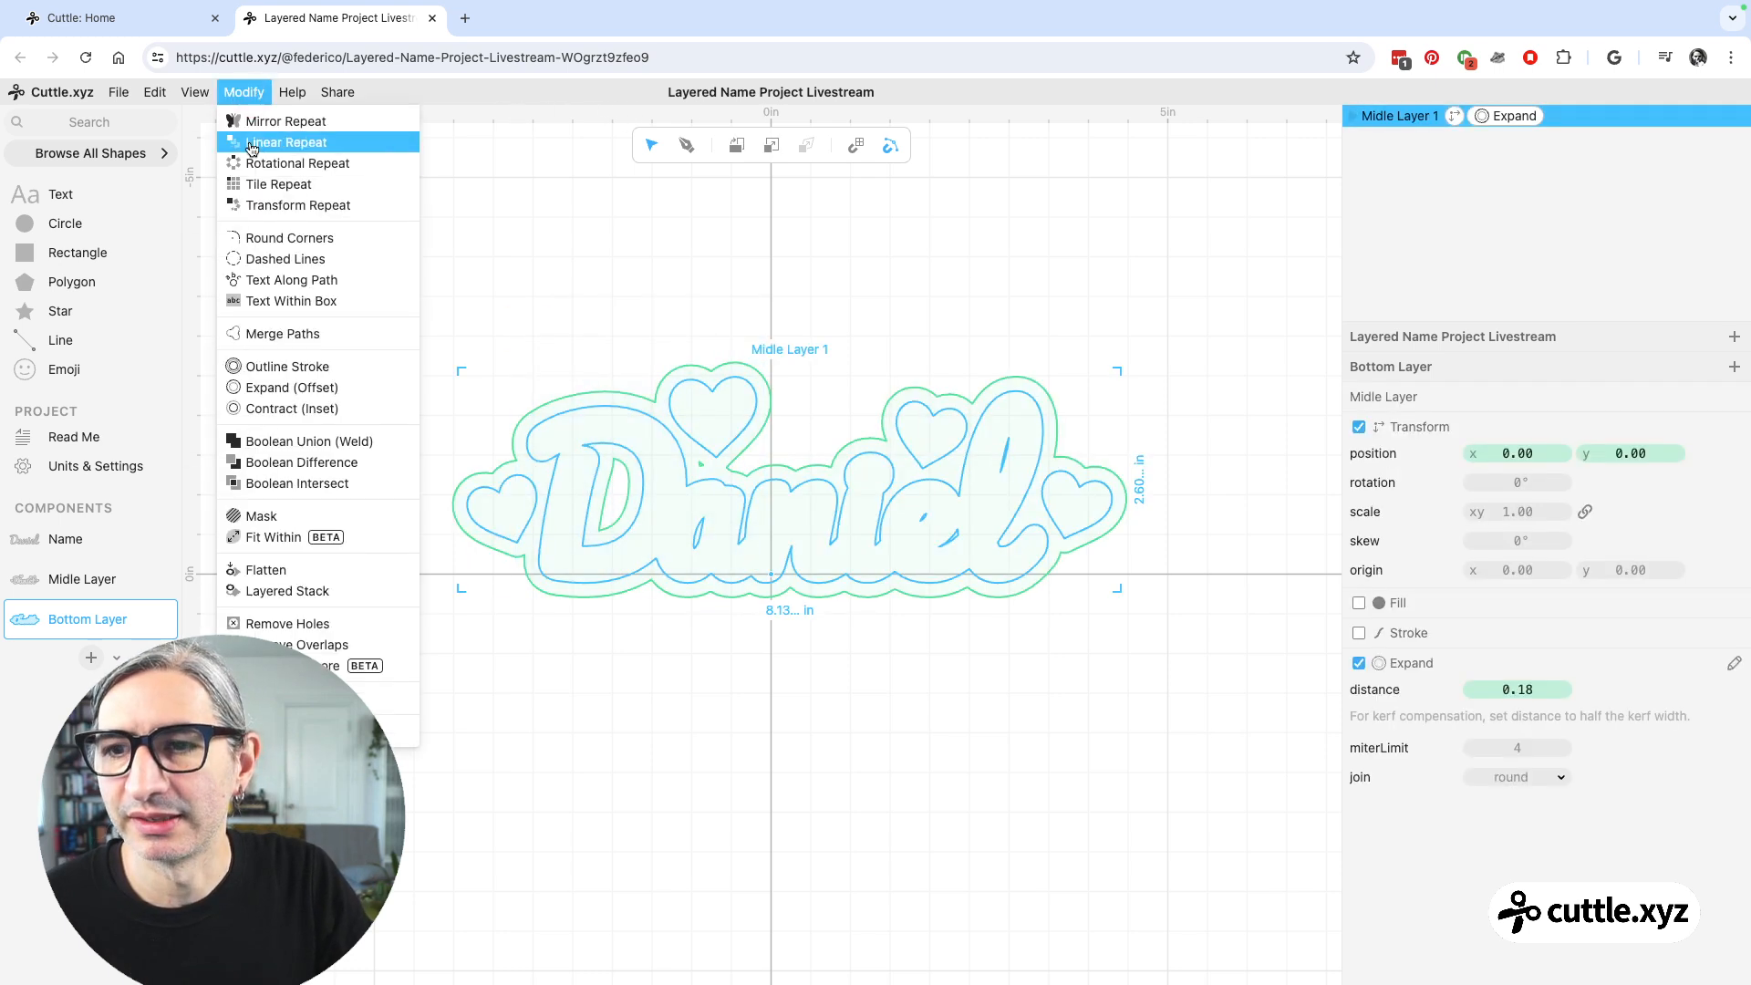
pyautogui.click(329, 629)
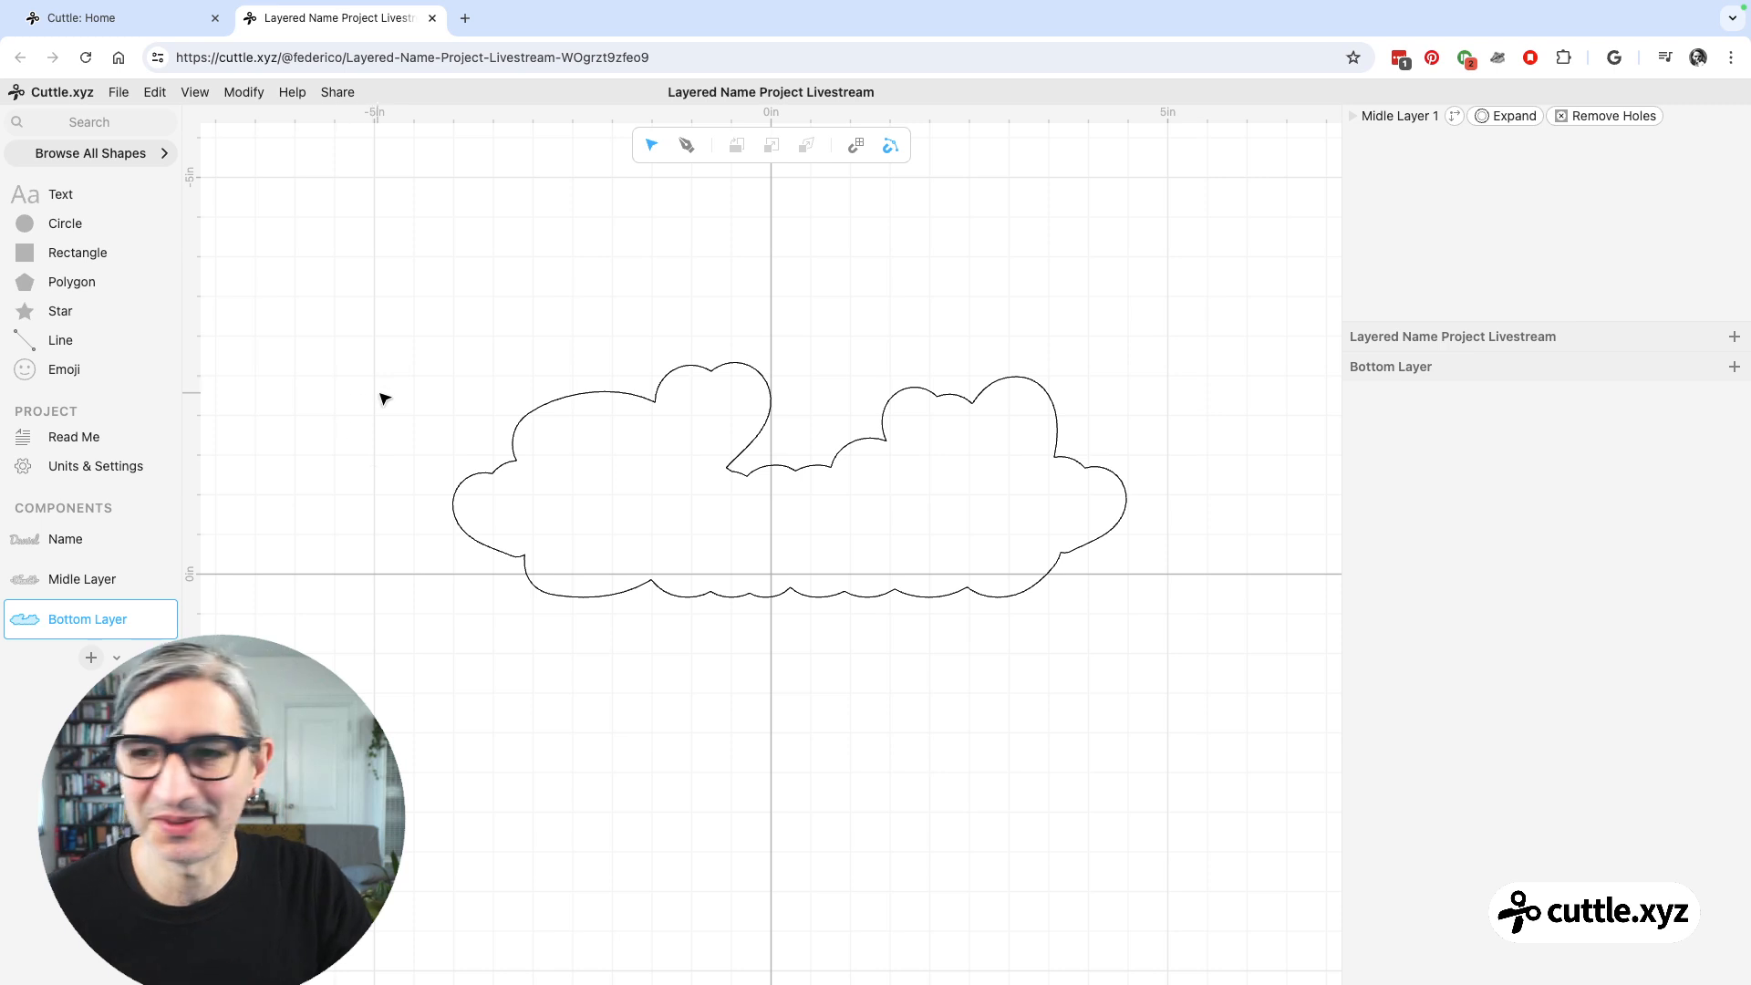
# - Review the three layer components, and replace the connected text in the Name component with a different, shorter first name
pyautogui.click(83, 536)
pyautogui.click(616, 516)
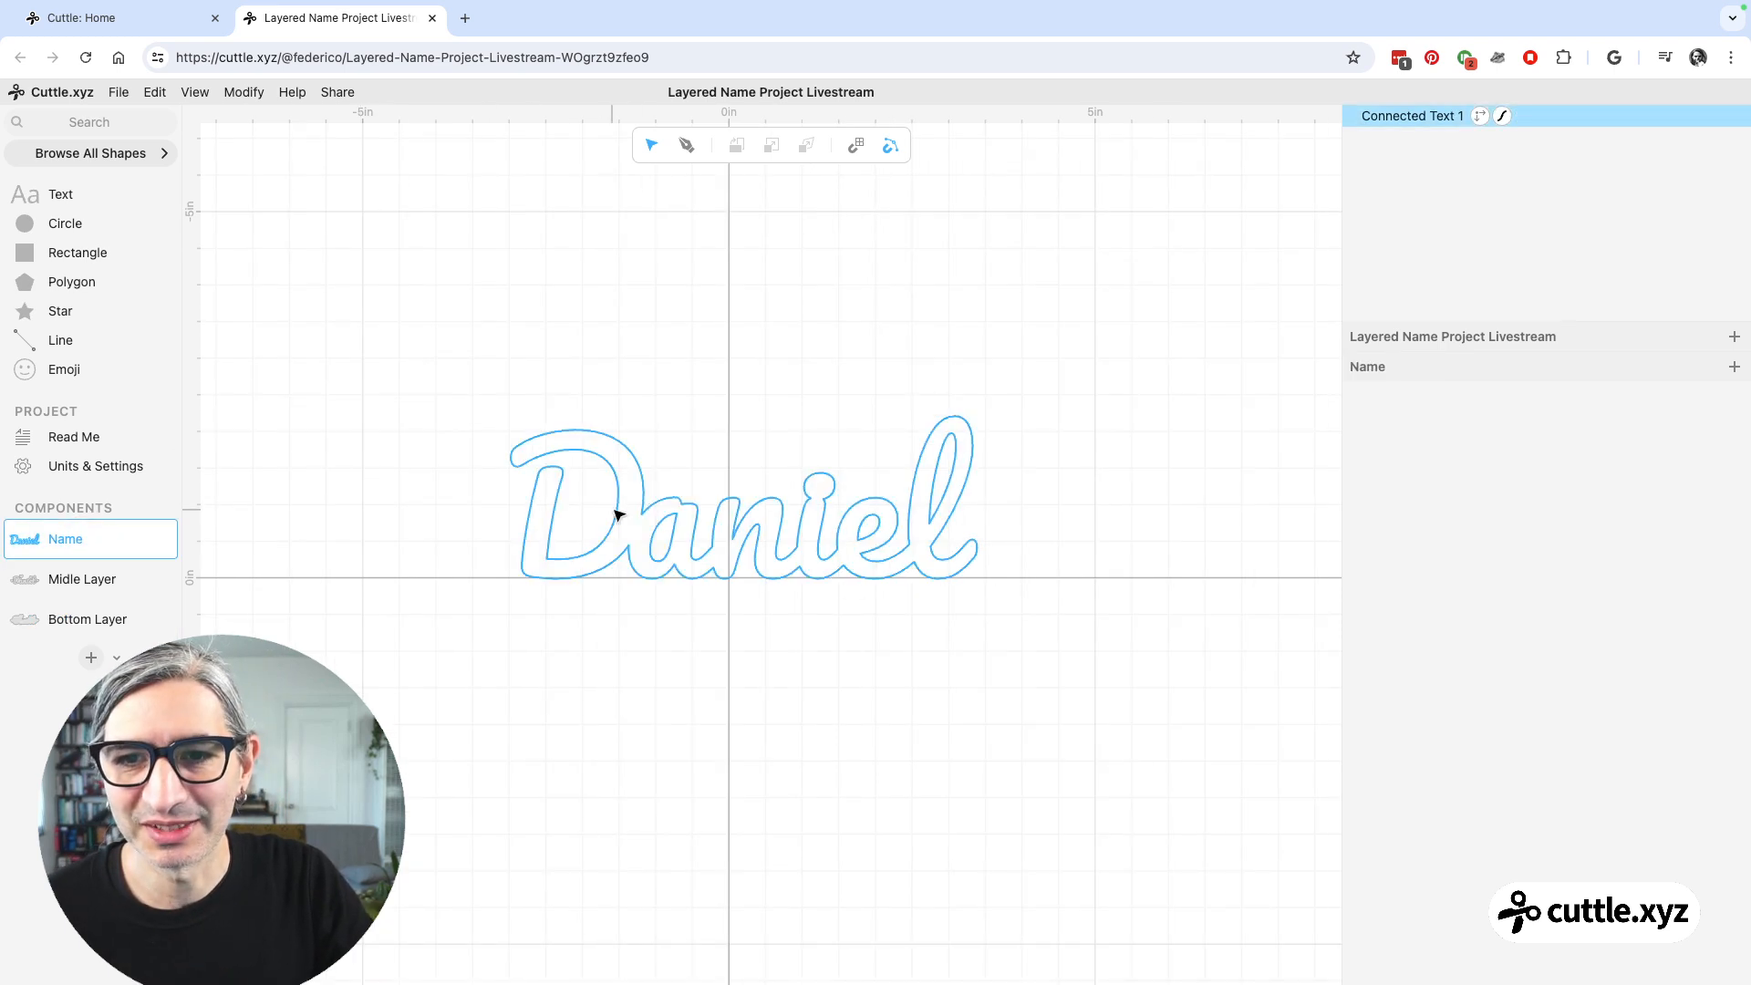
pyautogui.click(429, 529)
pyautogui.click(78, 578)
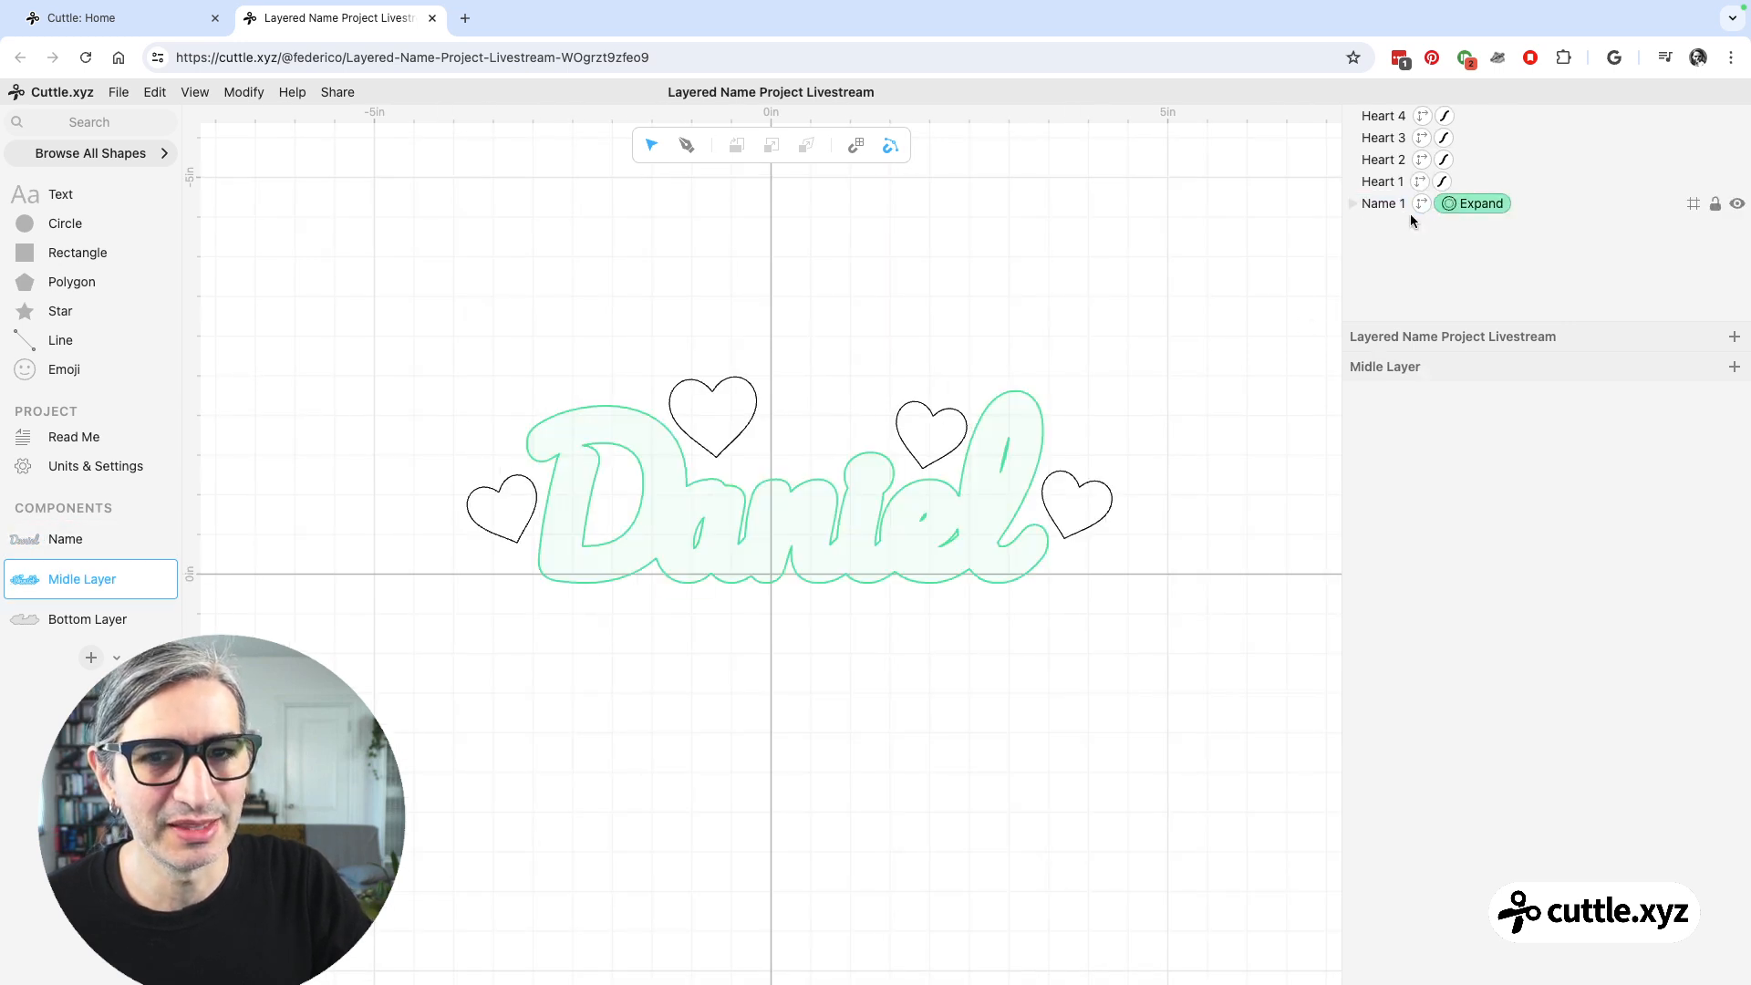
pyautogui.click(75, 622)
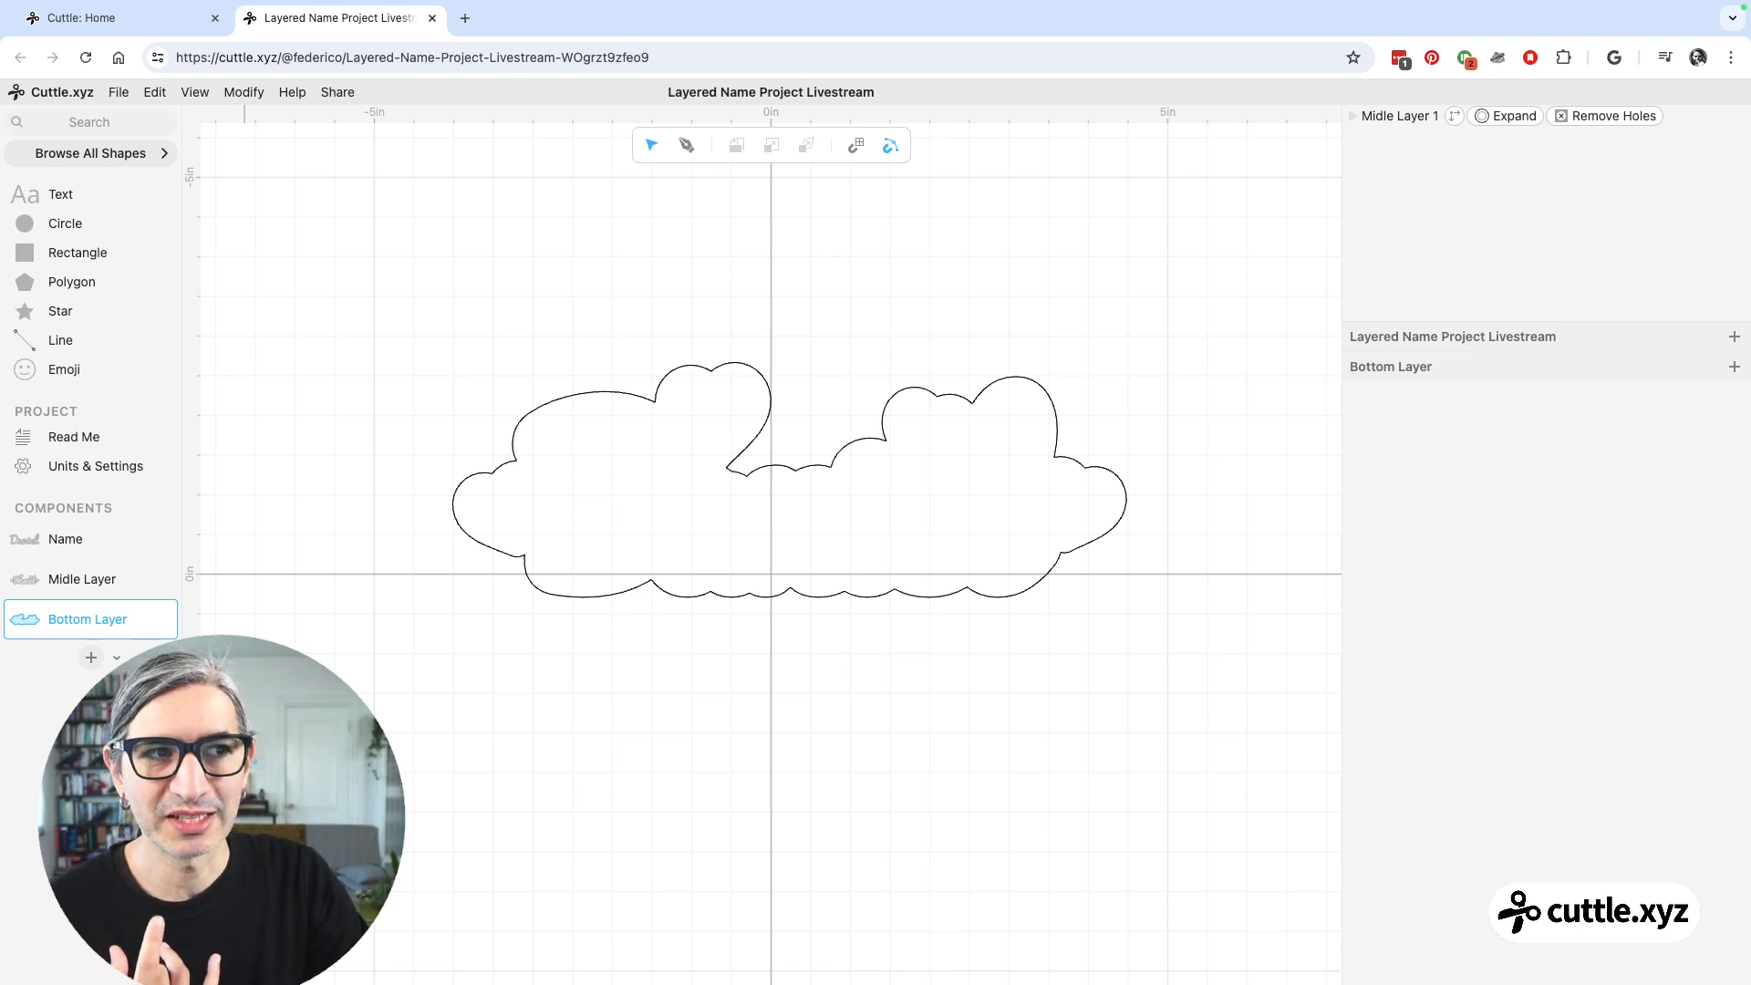
pyautogui.click(77, 542)
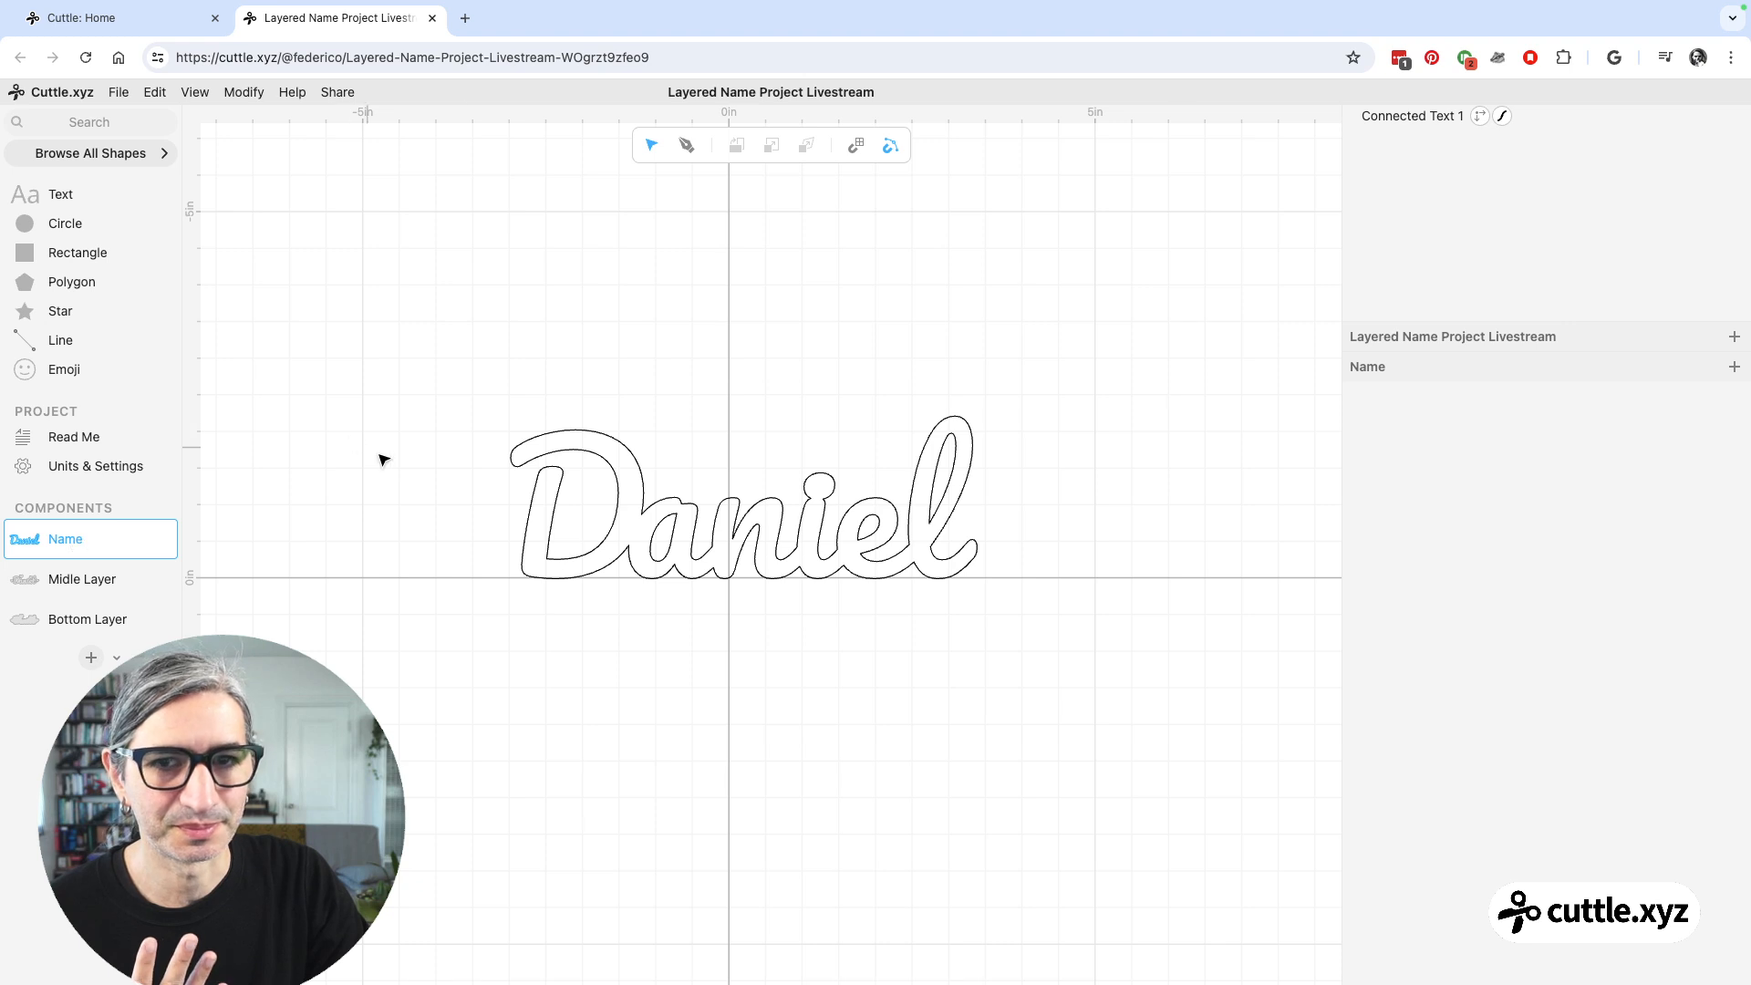
pyautogui.click(621, 512)
pyautogui.click(618, 518)
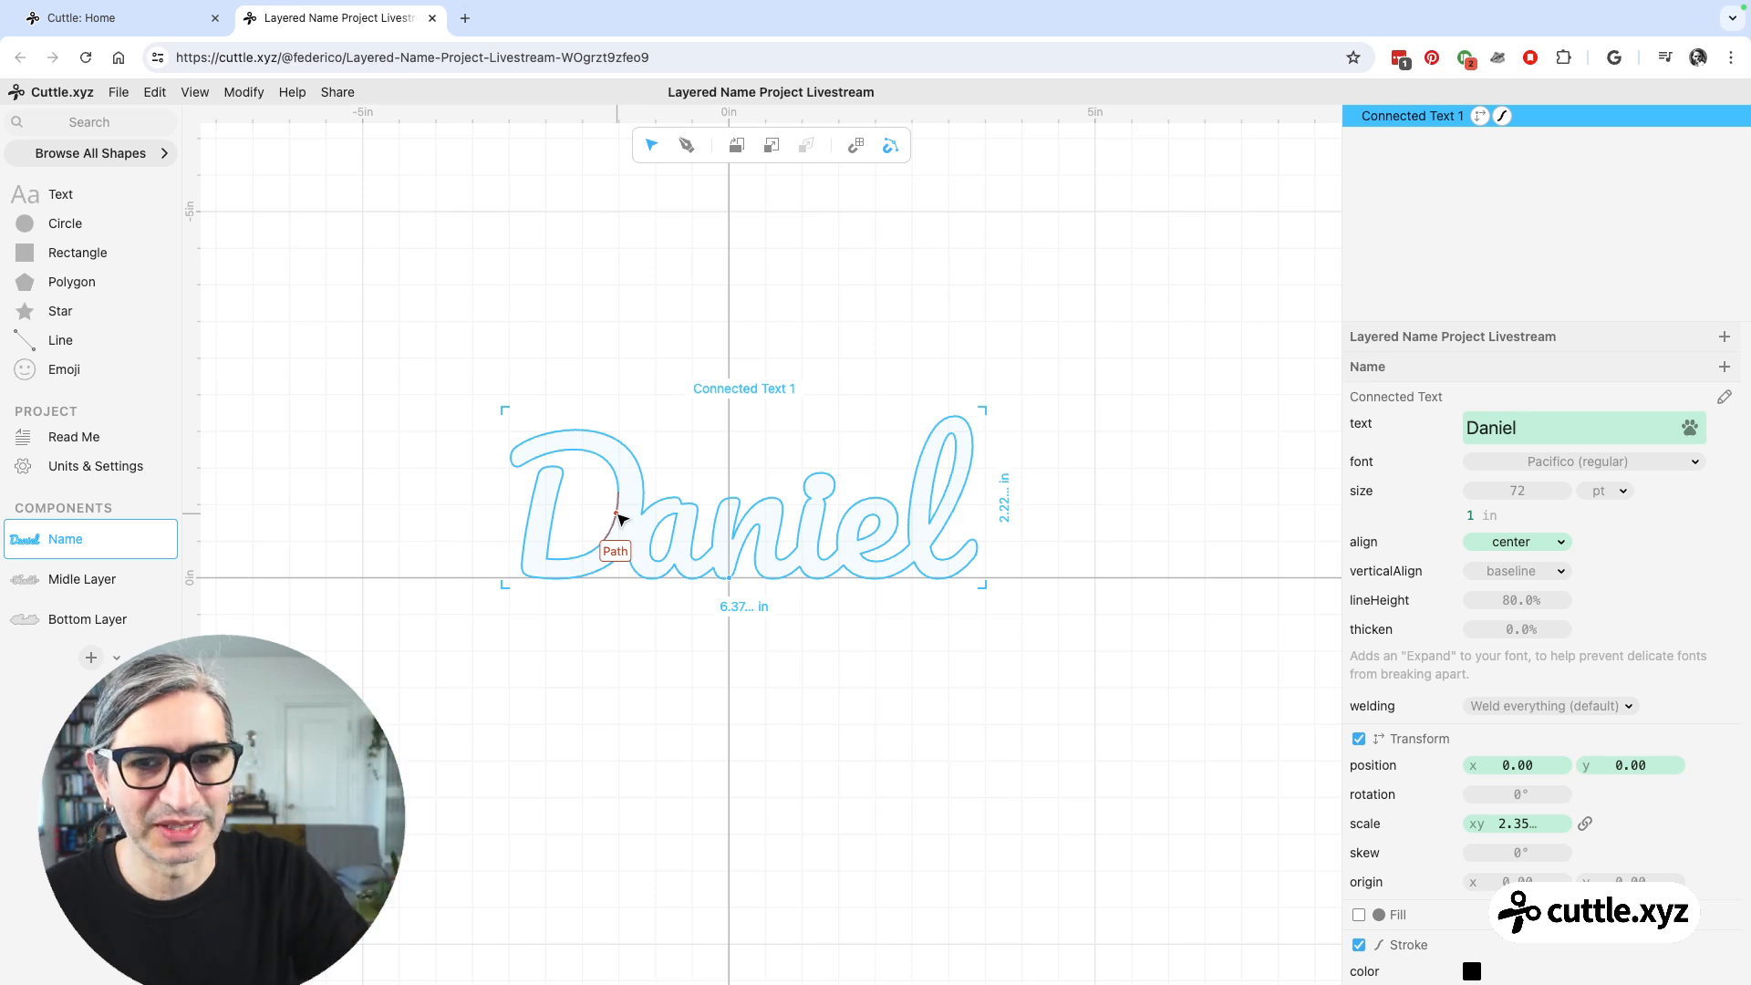
pyautogui.click(1565, 432)
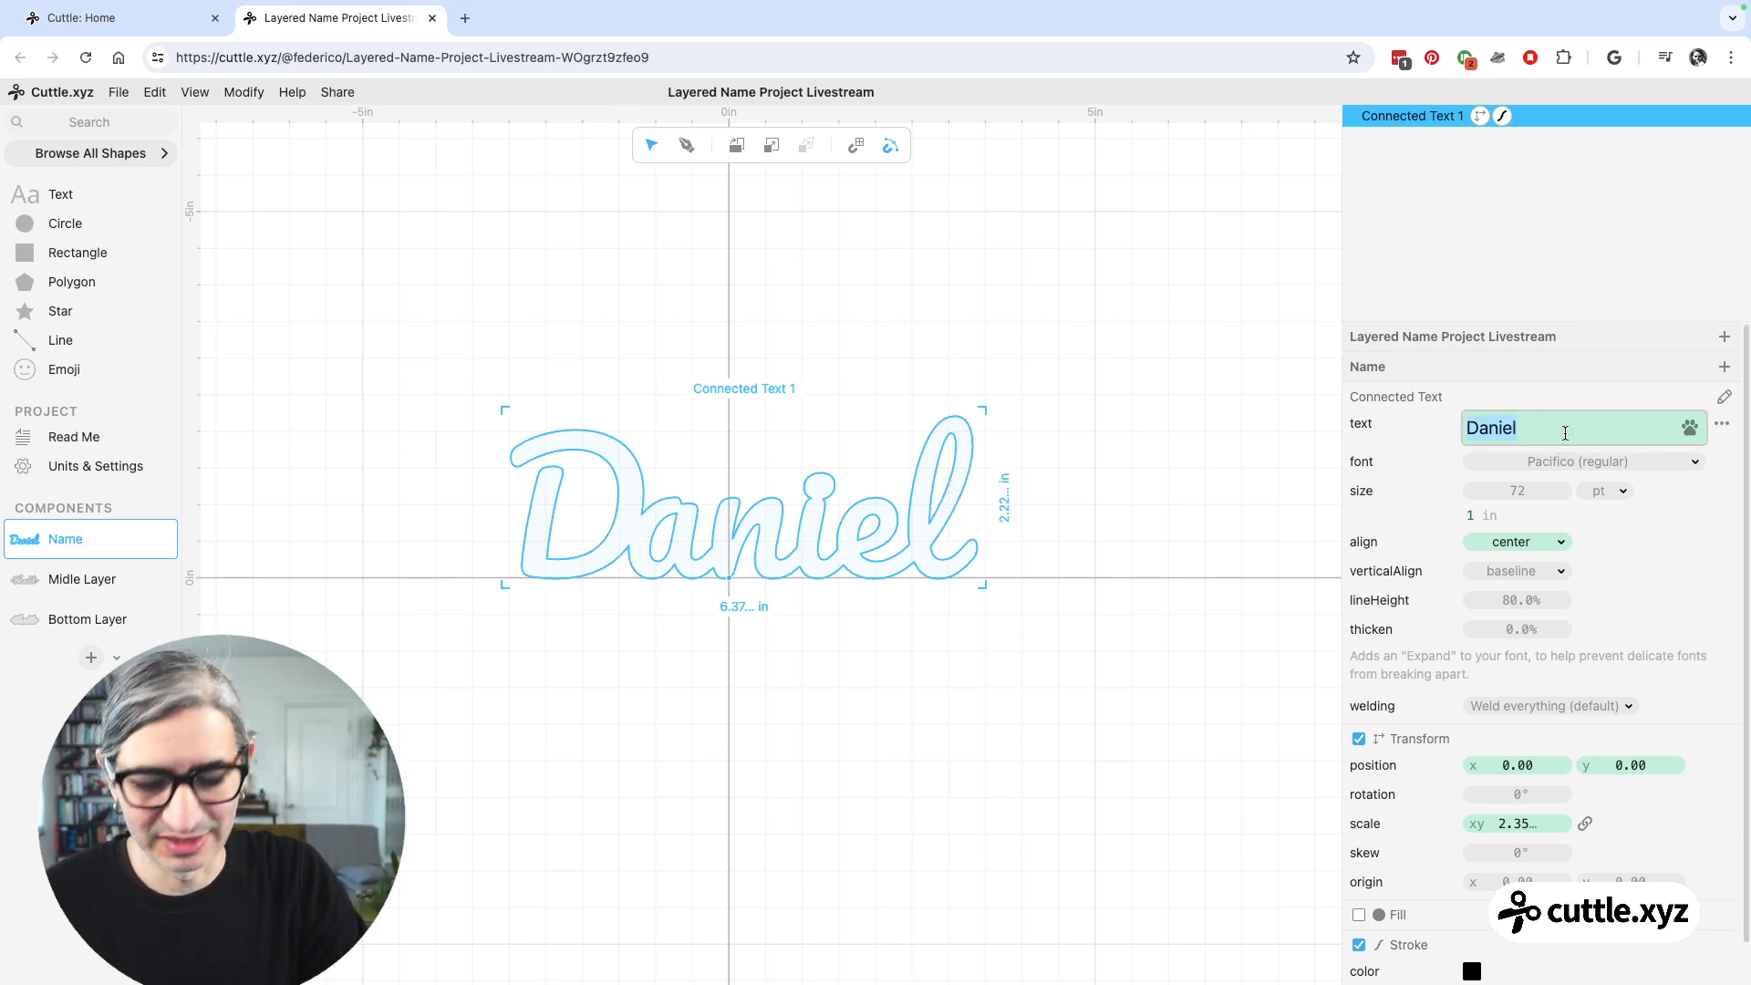
pyautogui.write('Tony')
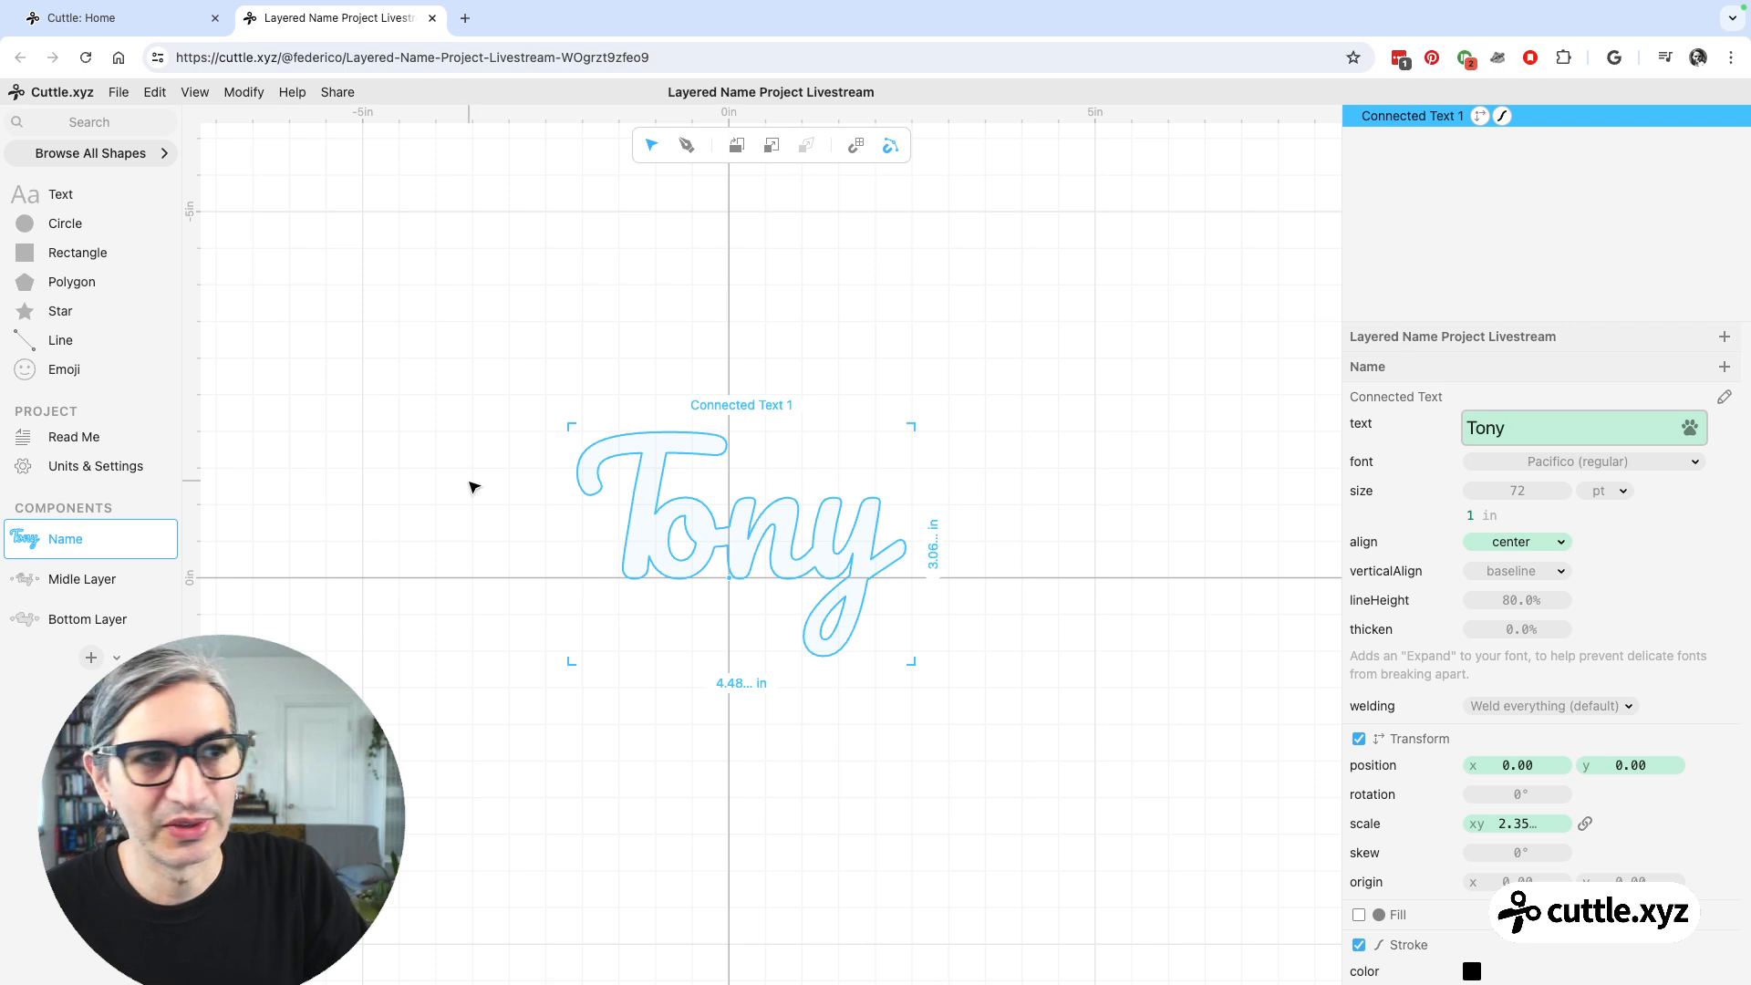
# - Check Midle Layer and Bottom Layer with the new name, and move the heart before the name in close to the first letter
pyautogui.click(82, 580)
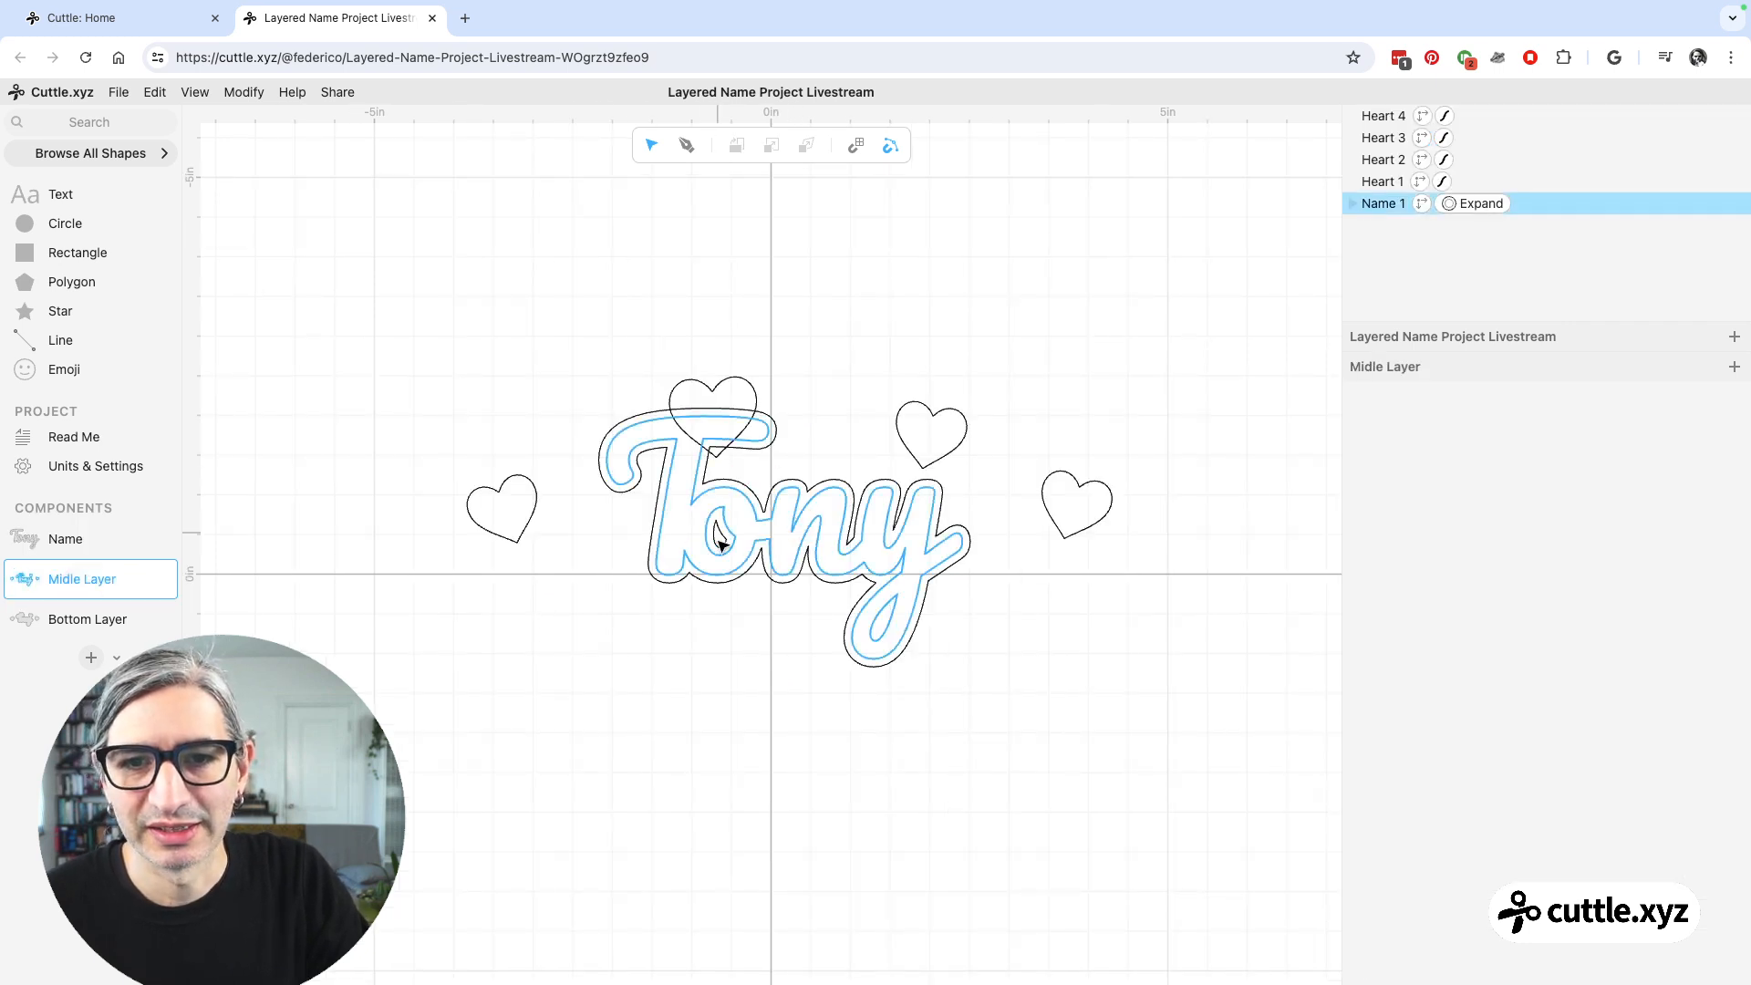
pyautogui.click(46, 629)
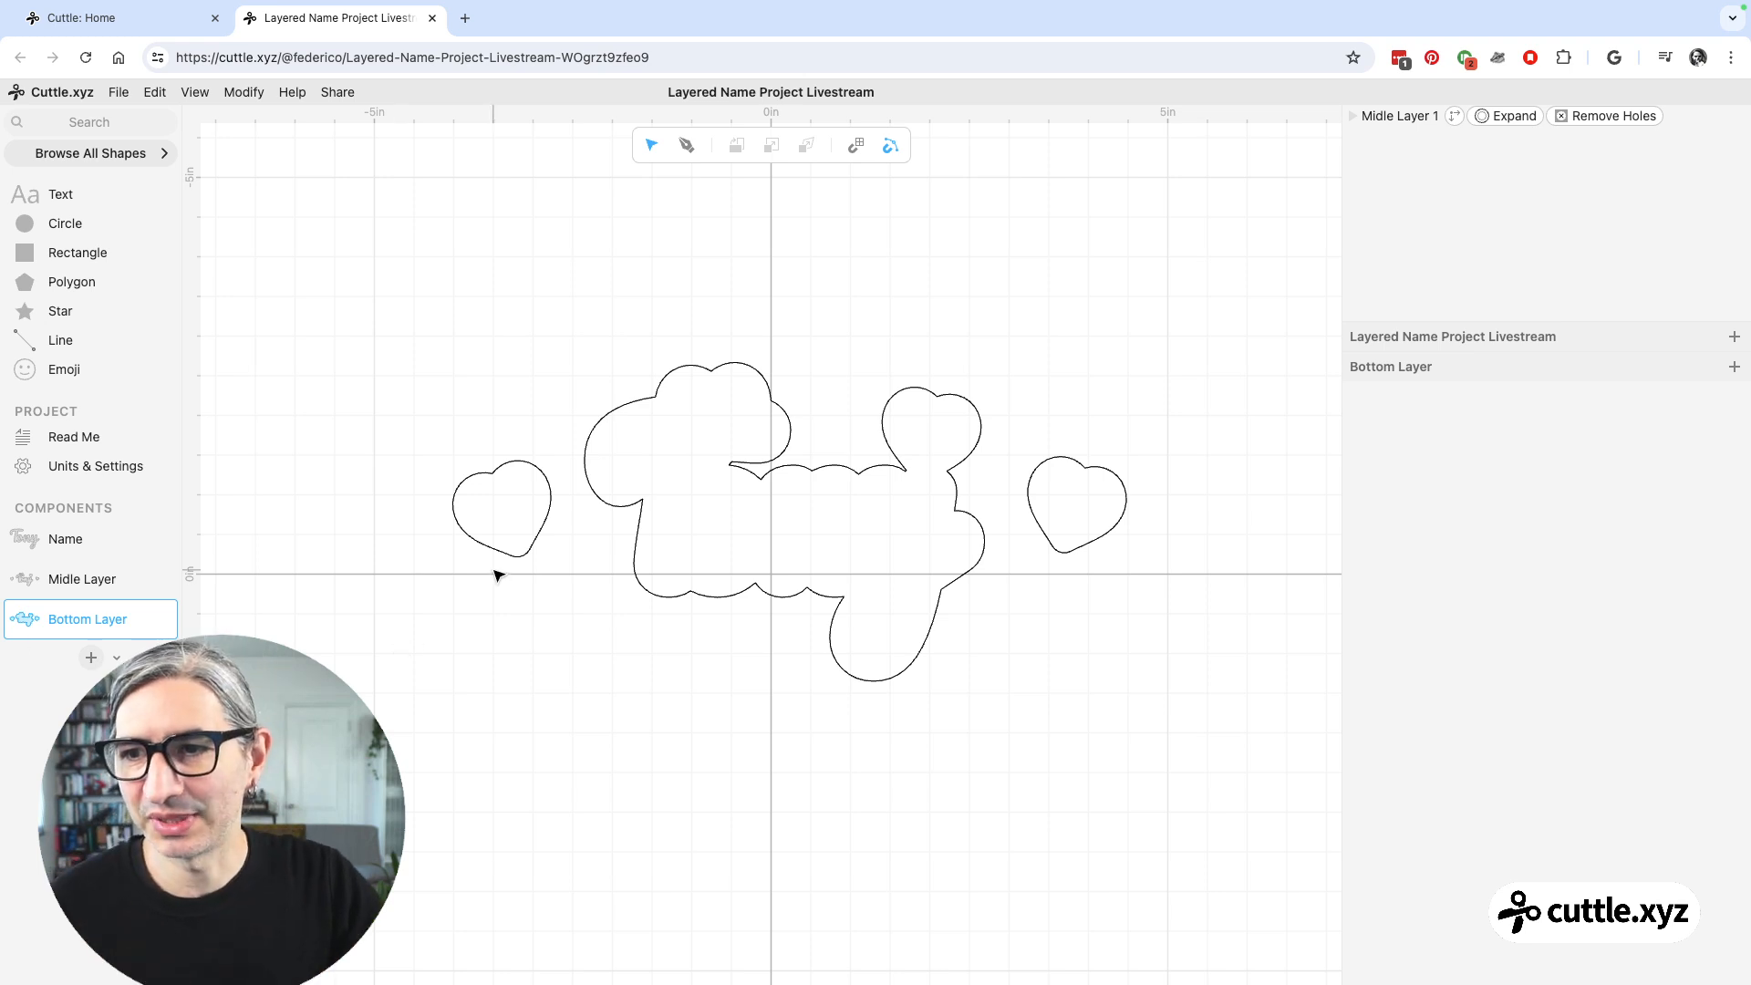
pyautogui.click(91, 580)
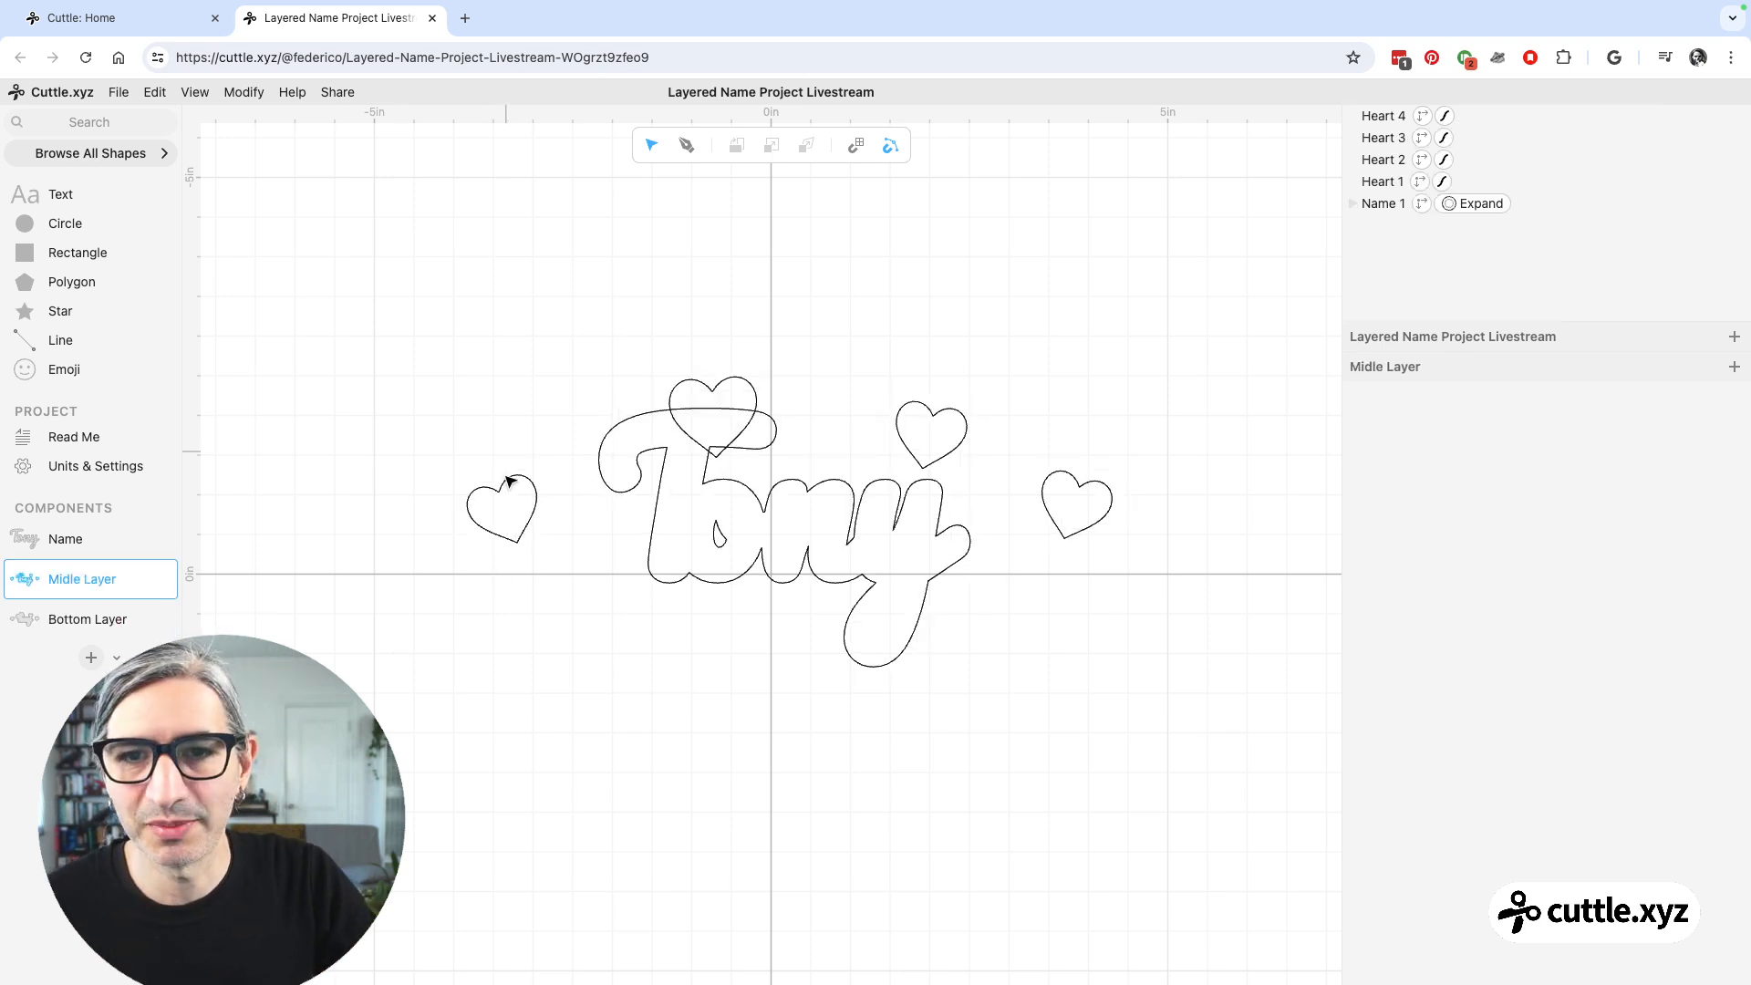
pyautogui.click(527, 497)
pyautogui.moveTo(507, 513); pyautogui.dragTo(609, 538)
pyautogui.click(682, 274)
# - Move the larger heart beside the first letter's crossbar, and shrink the second heart slightly above the last letter
pyautogui.moveTo(711, 387); pyautogui.dragTo(891, 359)
pyautogui.moveTo(836, 421); pyautogui.dragTo(825, 437)
pyautogui.click(967, 419)
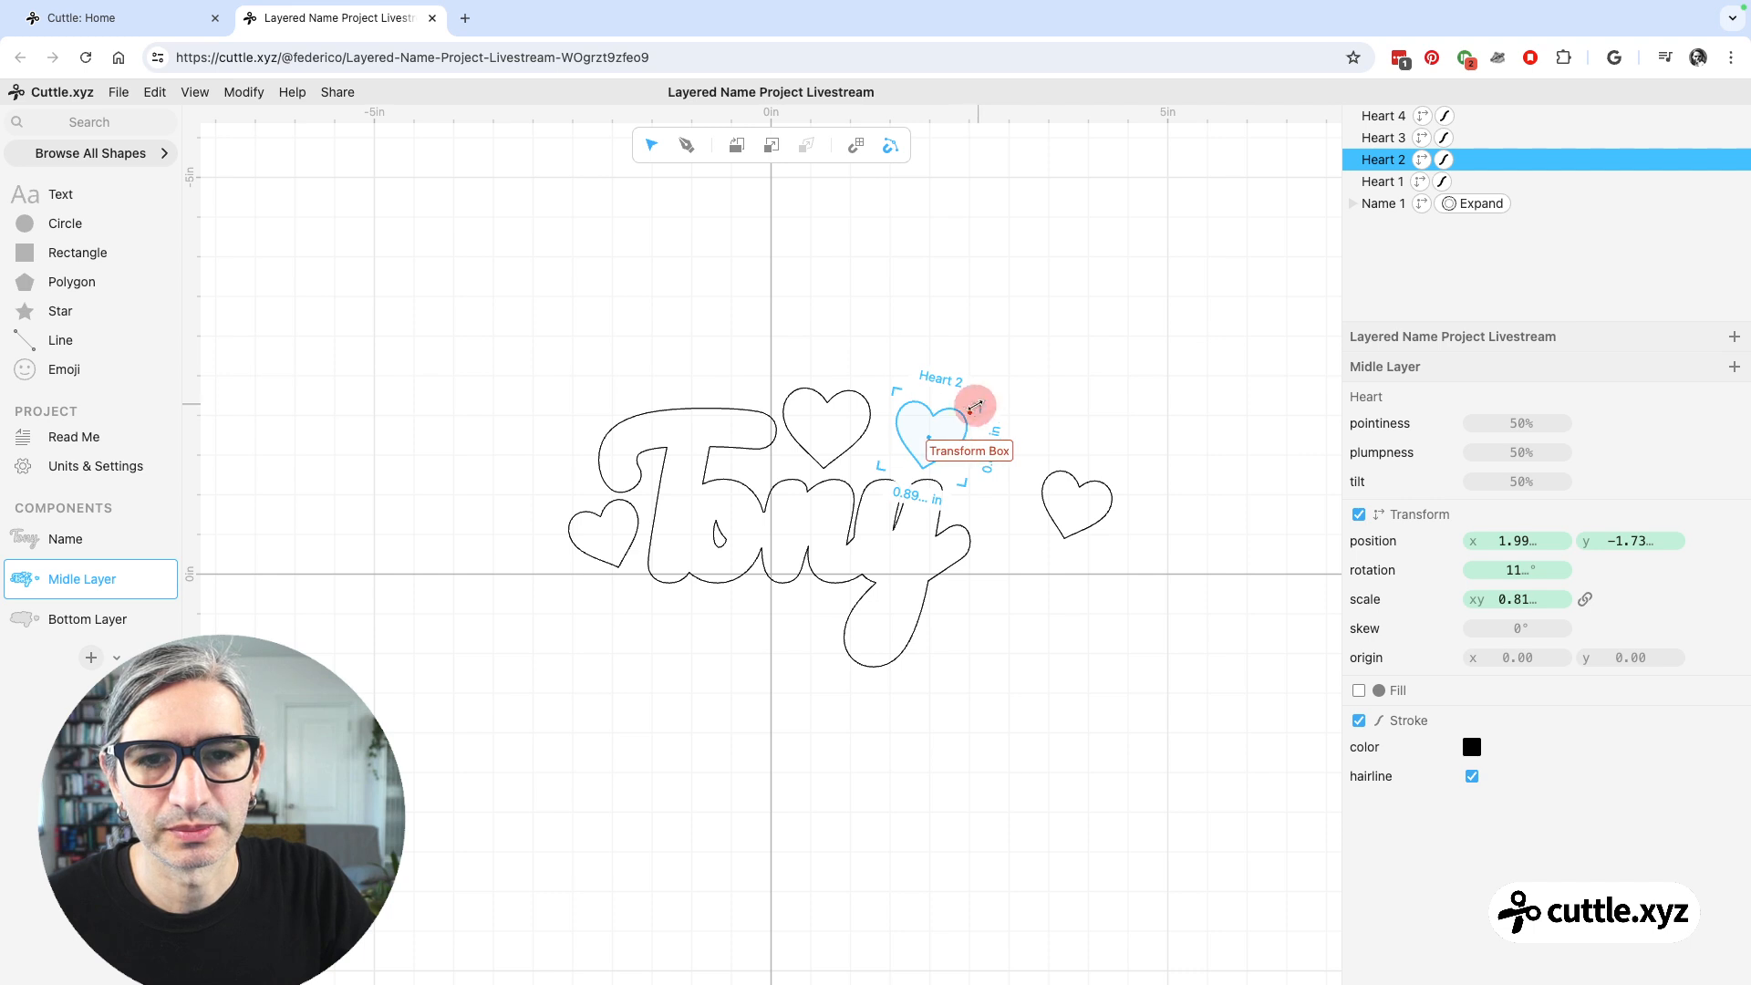
pyautogui.moveTo(975, 405); pyautogui.dragTo(920, 443)
# - Shrink and duplicate the heart after the name, placing one heart beside the last letter's upper end and one below the middle letters
pyautogui.click(1079, 472)
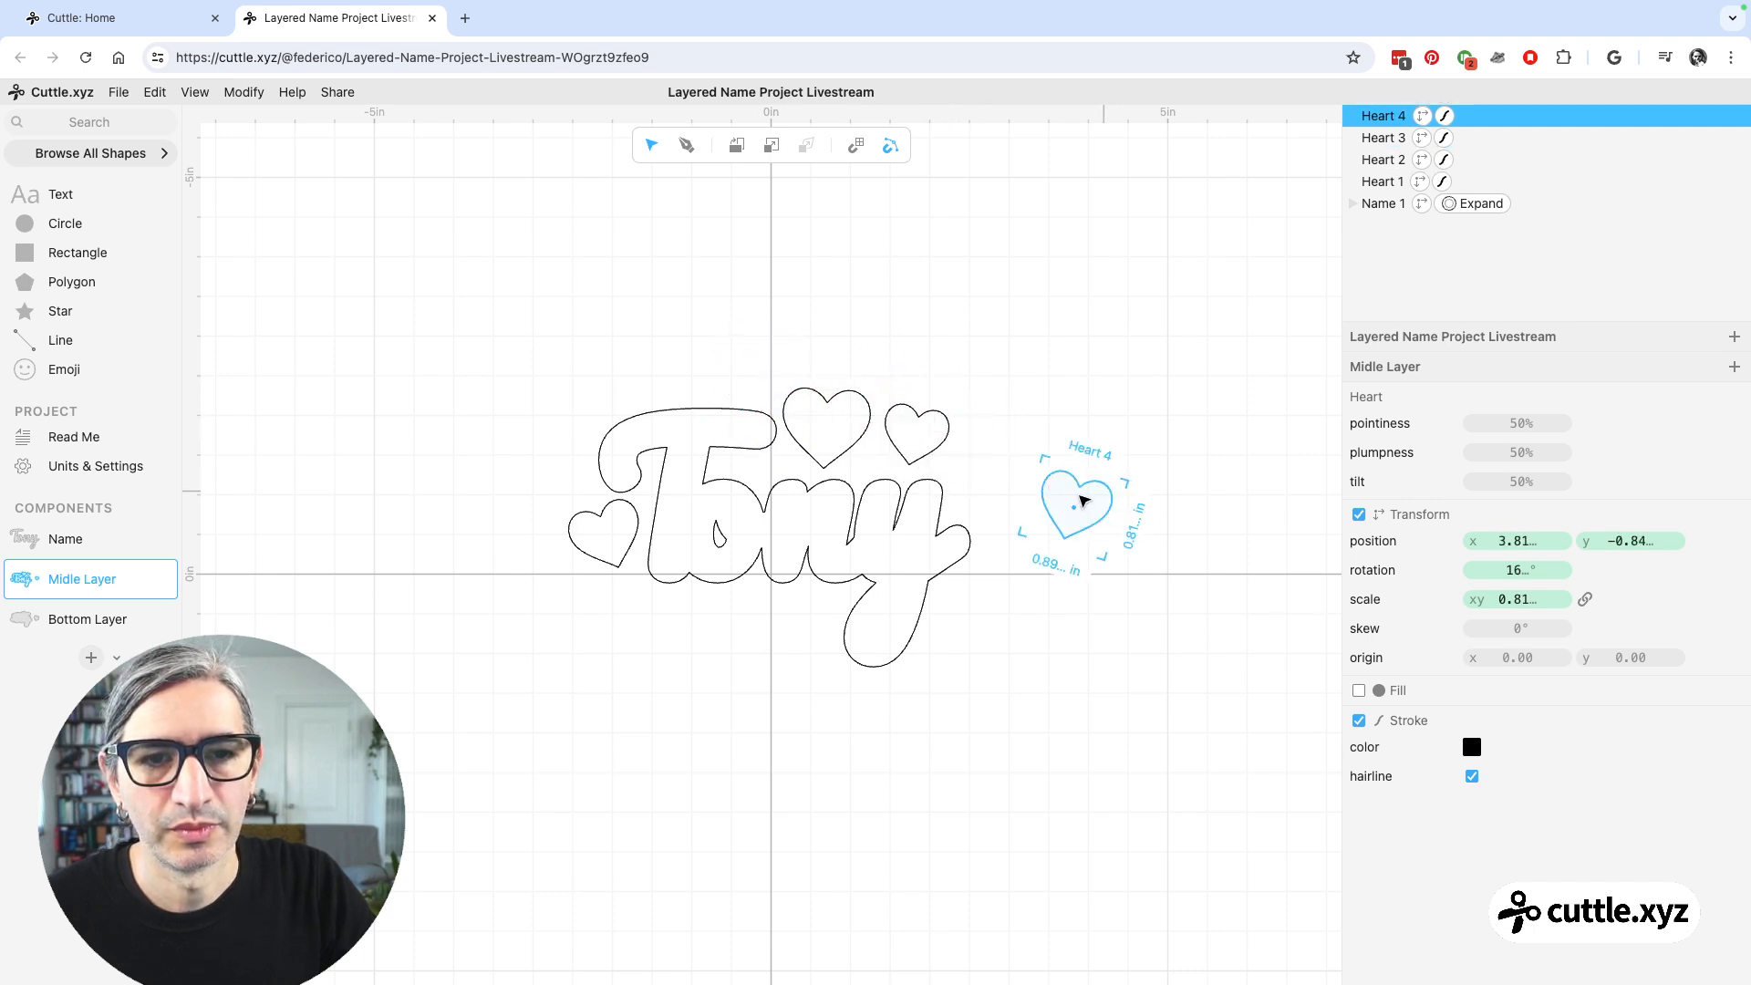
pyautogui.moveTo(1126, 484); pyautogui.dragTo(789, 629)
pyautogui.hotkey('ctrl', 'd')
pyautogui.click(1066, 660)
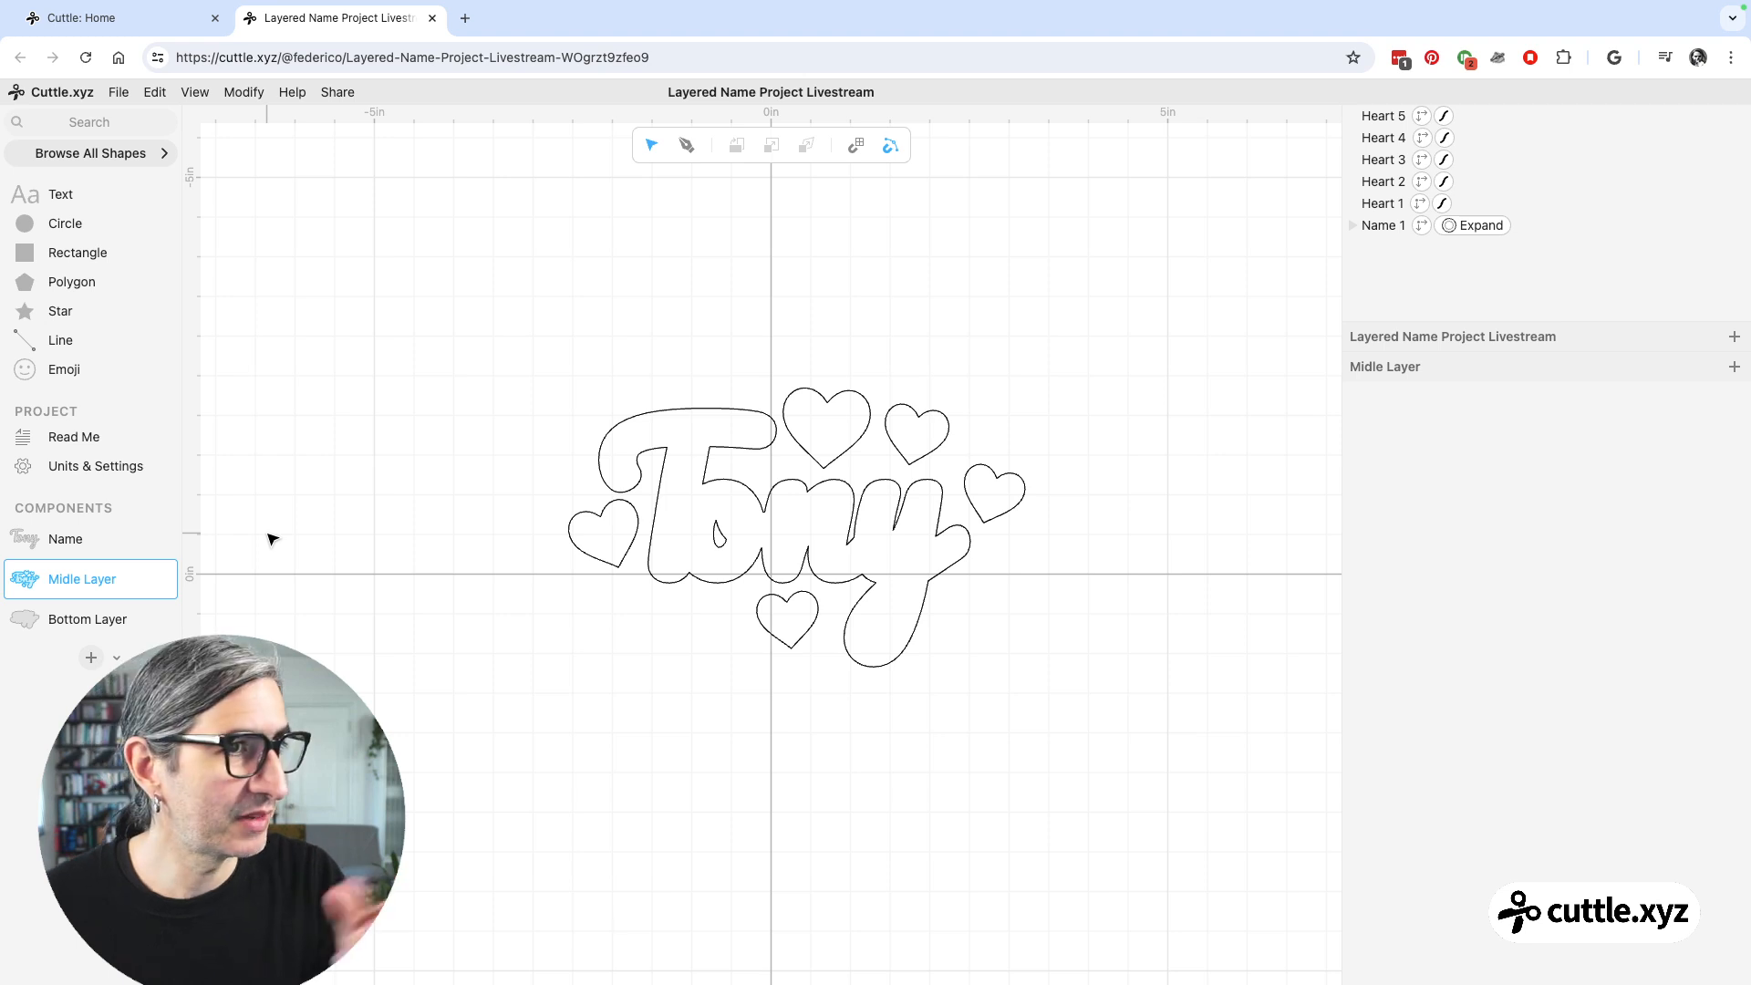
# - Create a new component named Preview
pyautogui.click(93, 659)
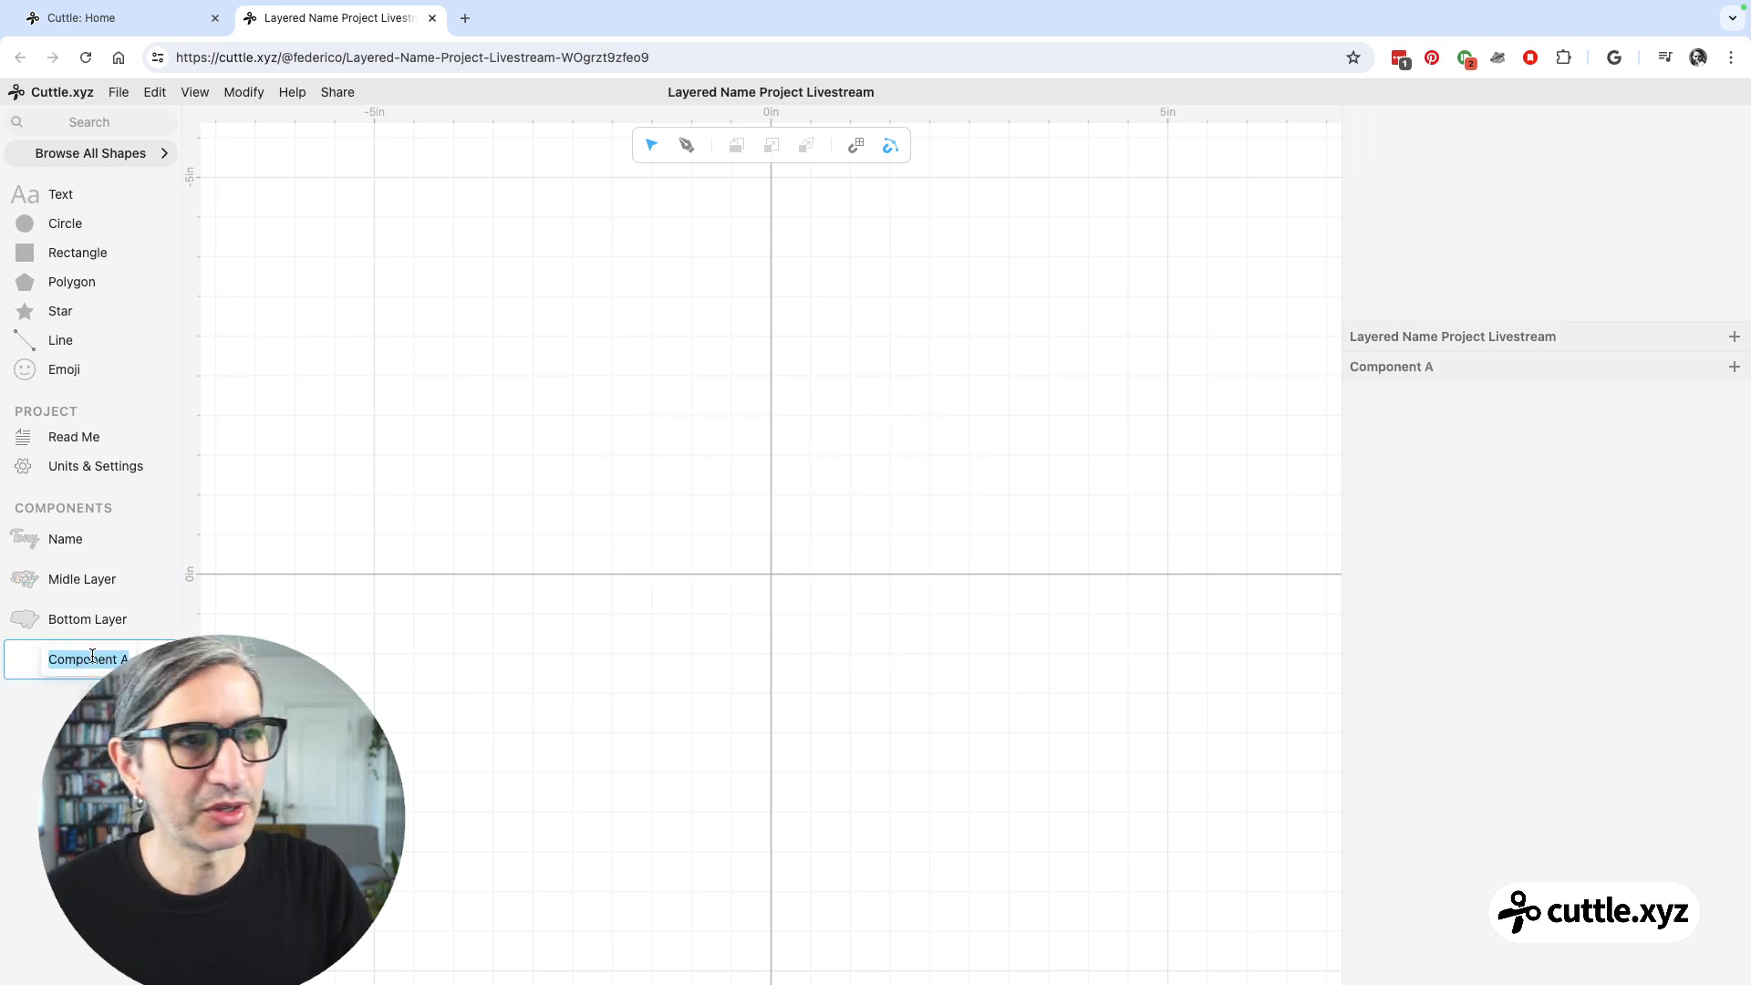
pyautogui.write('Pr')
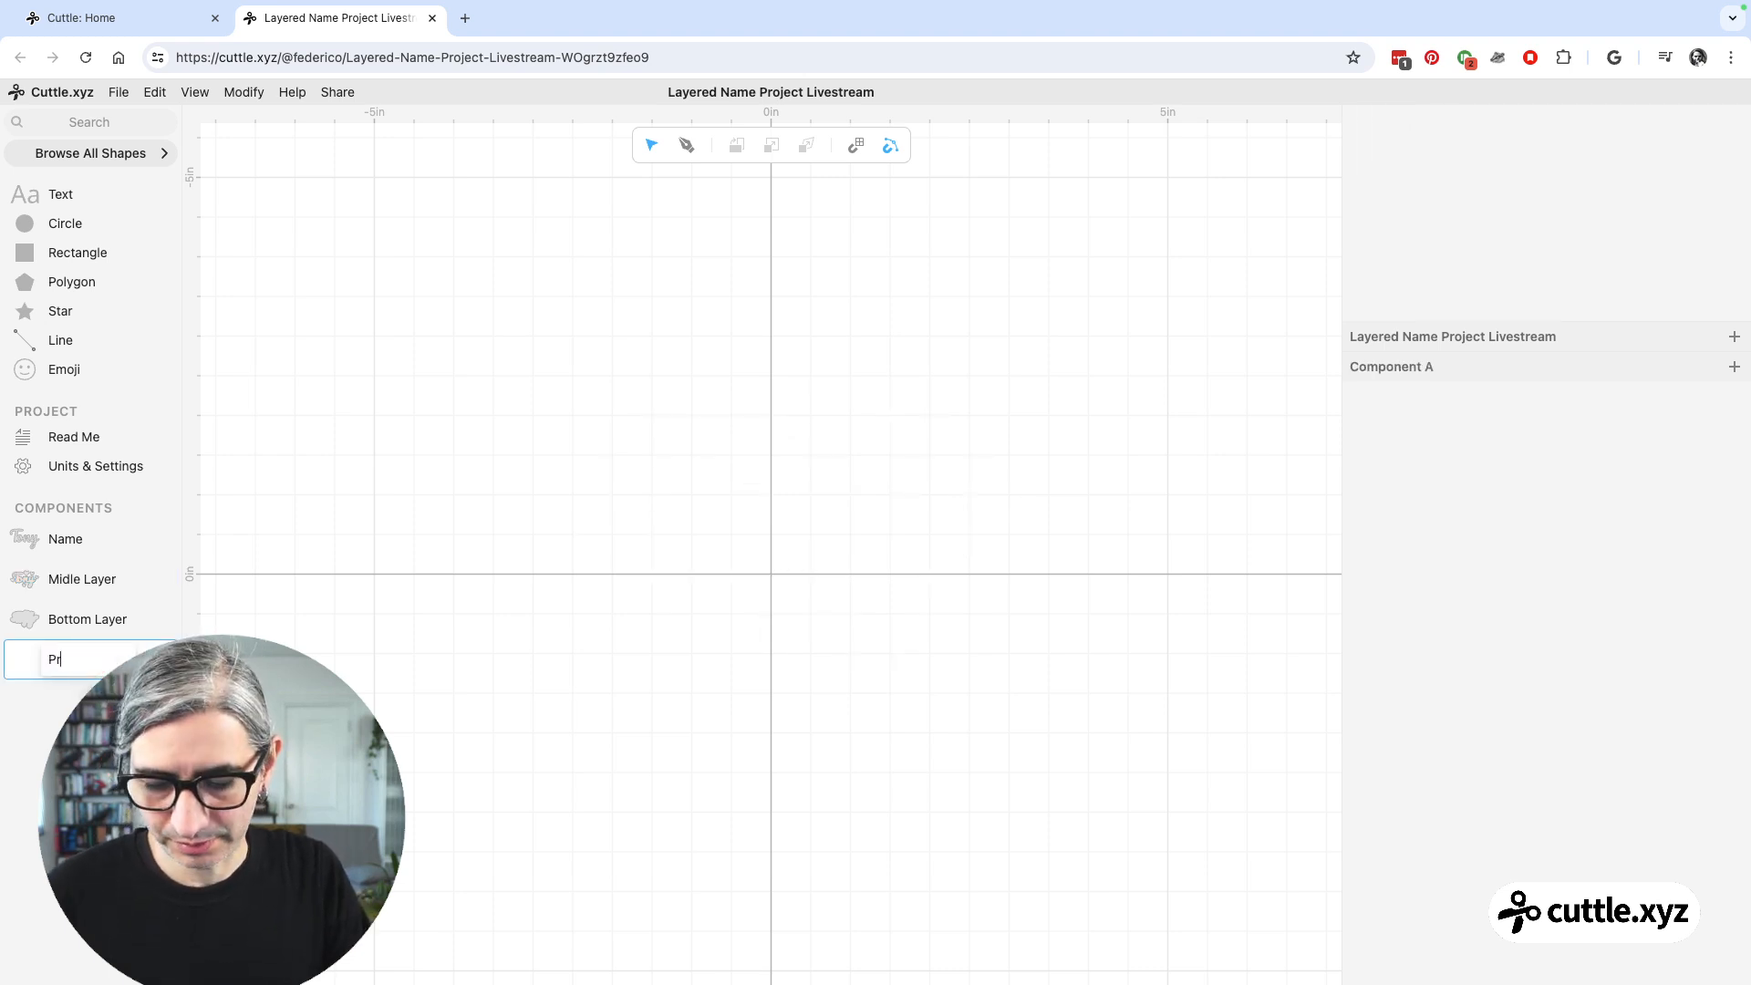
pyautogui.write('eview')
pyautogui.click(341, 586)
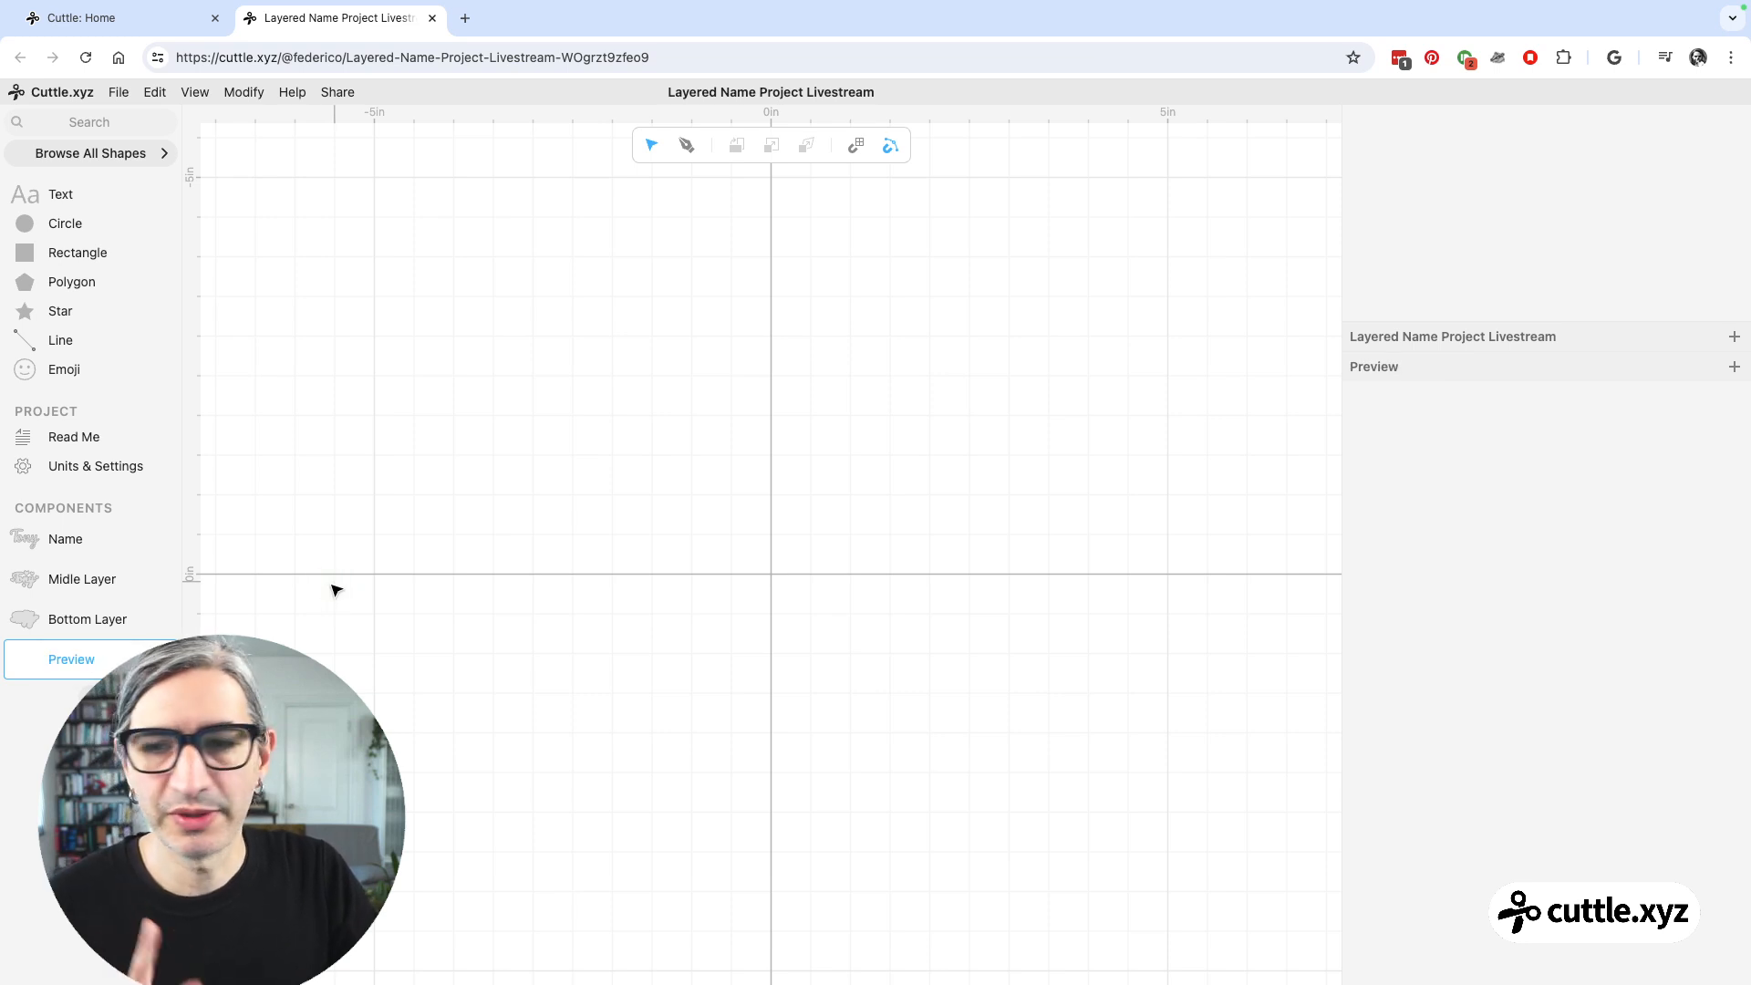
# - Stack Bottom Layer, Midle Layer and Name in the Preview component, in that order, each positioned at the origin (0, 0)
pyautogui.click(25, 619)
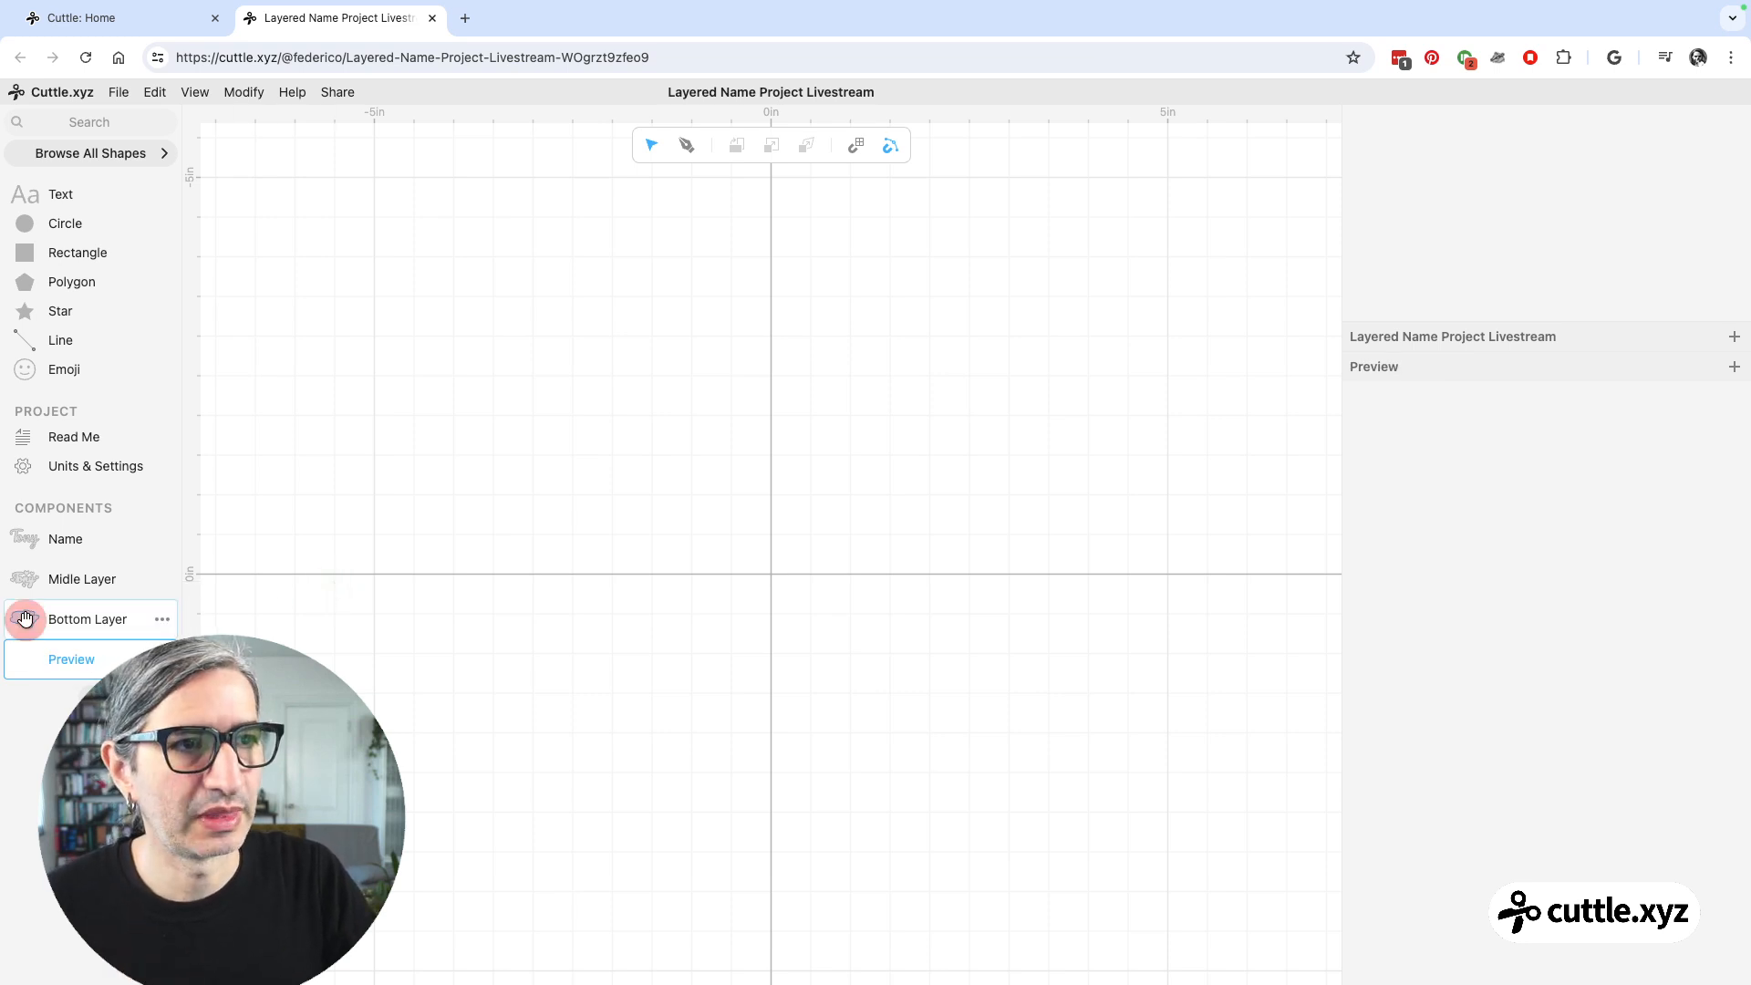
pyautogui.moveTo(26, 619); pyautogui.dragTo(772, 577)
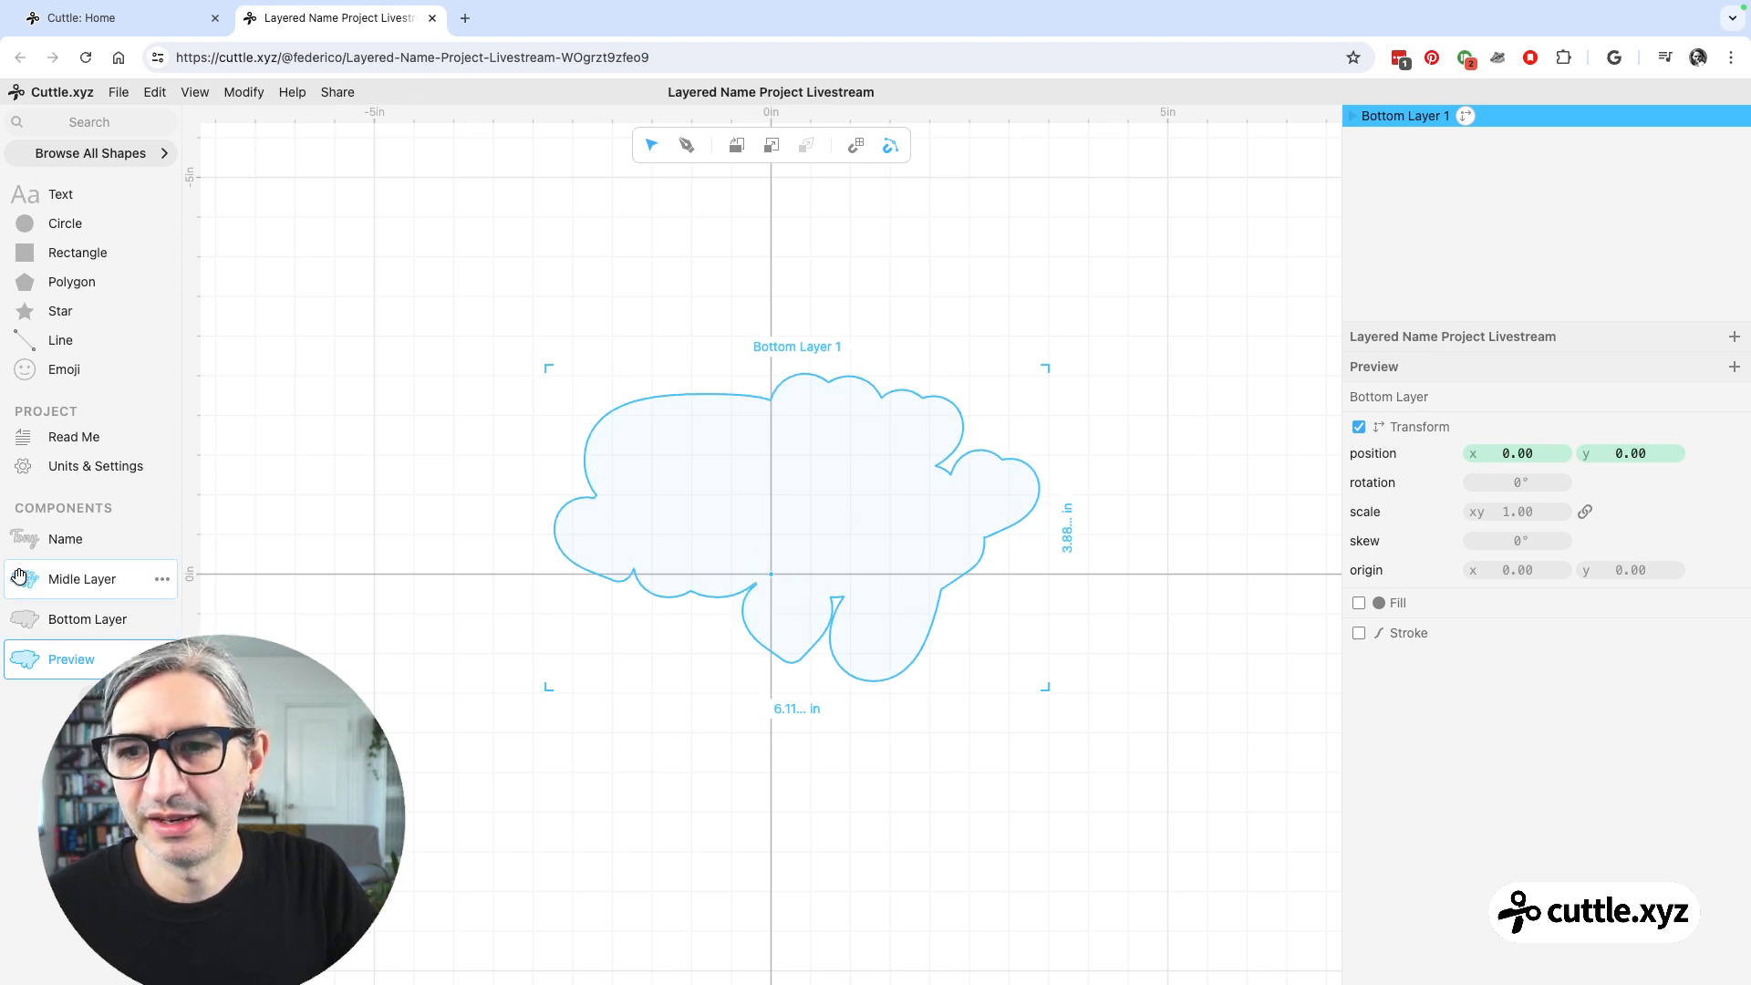
pyautogui.moveTo(19, 579); pyautogui.dragTo(775, 578)
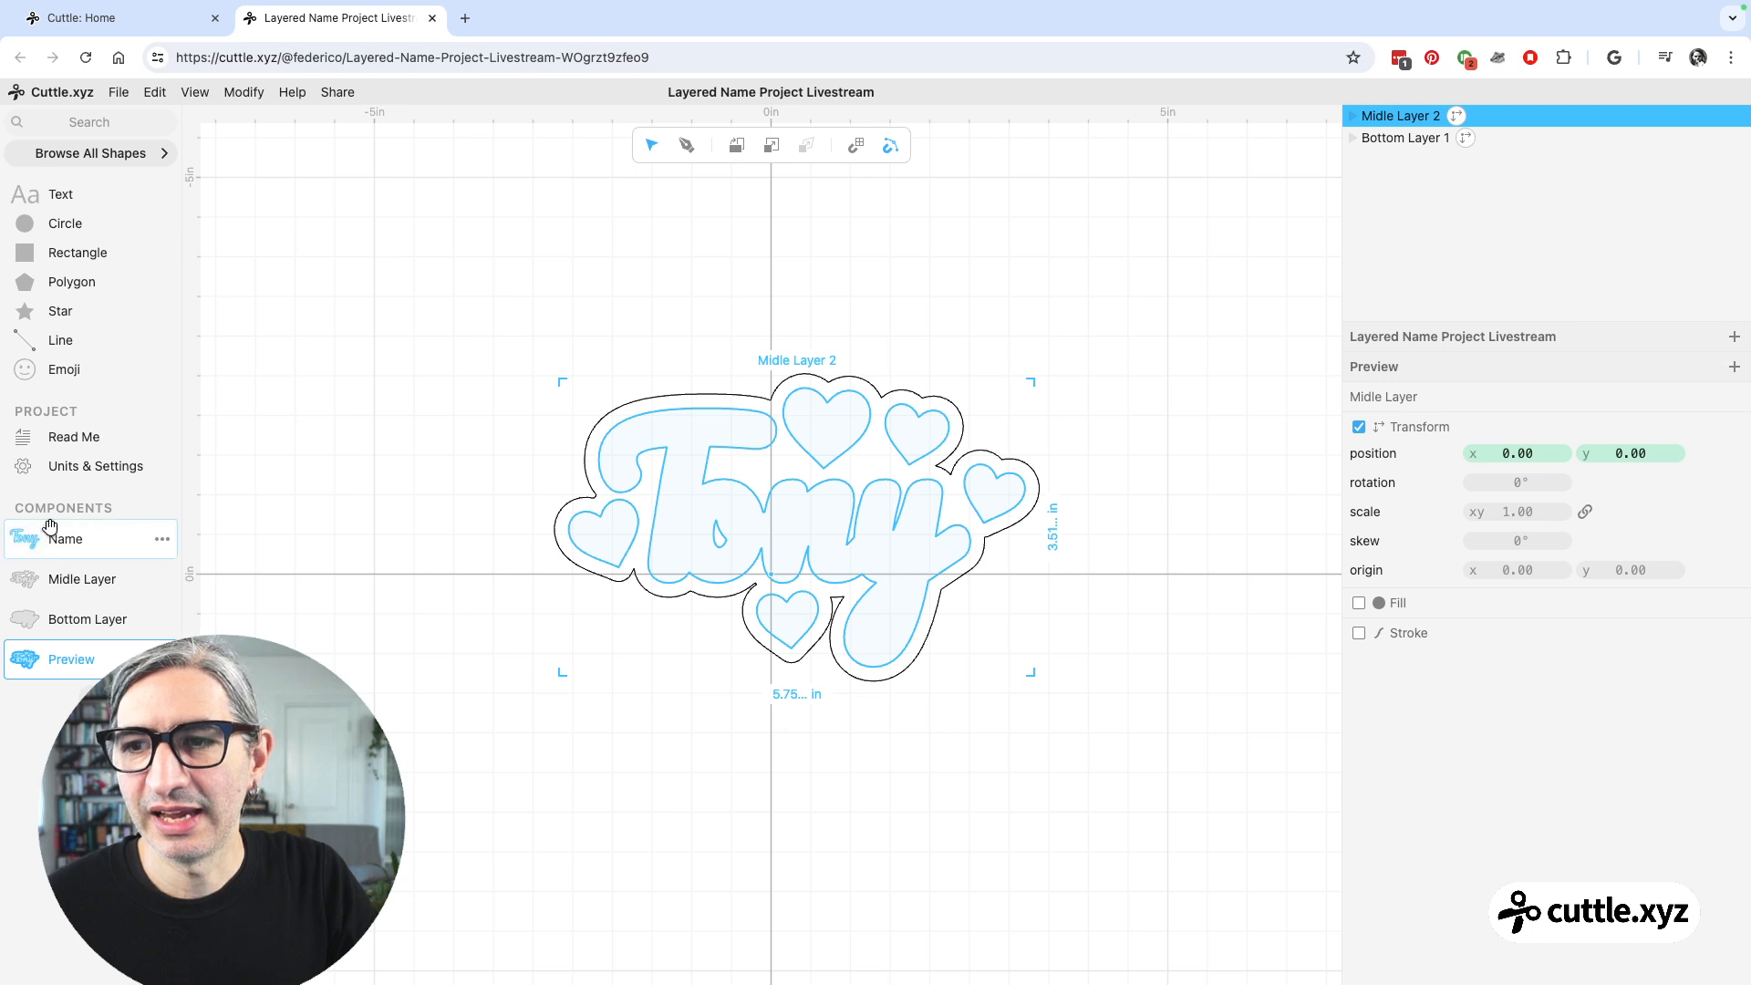
pyautogui.moveTo(24, 540); pyautogui.dragTo(776, 572)
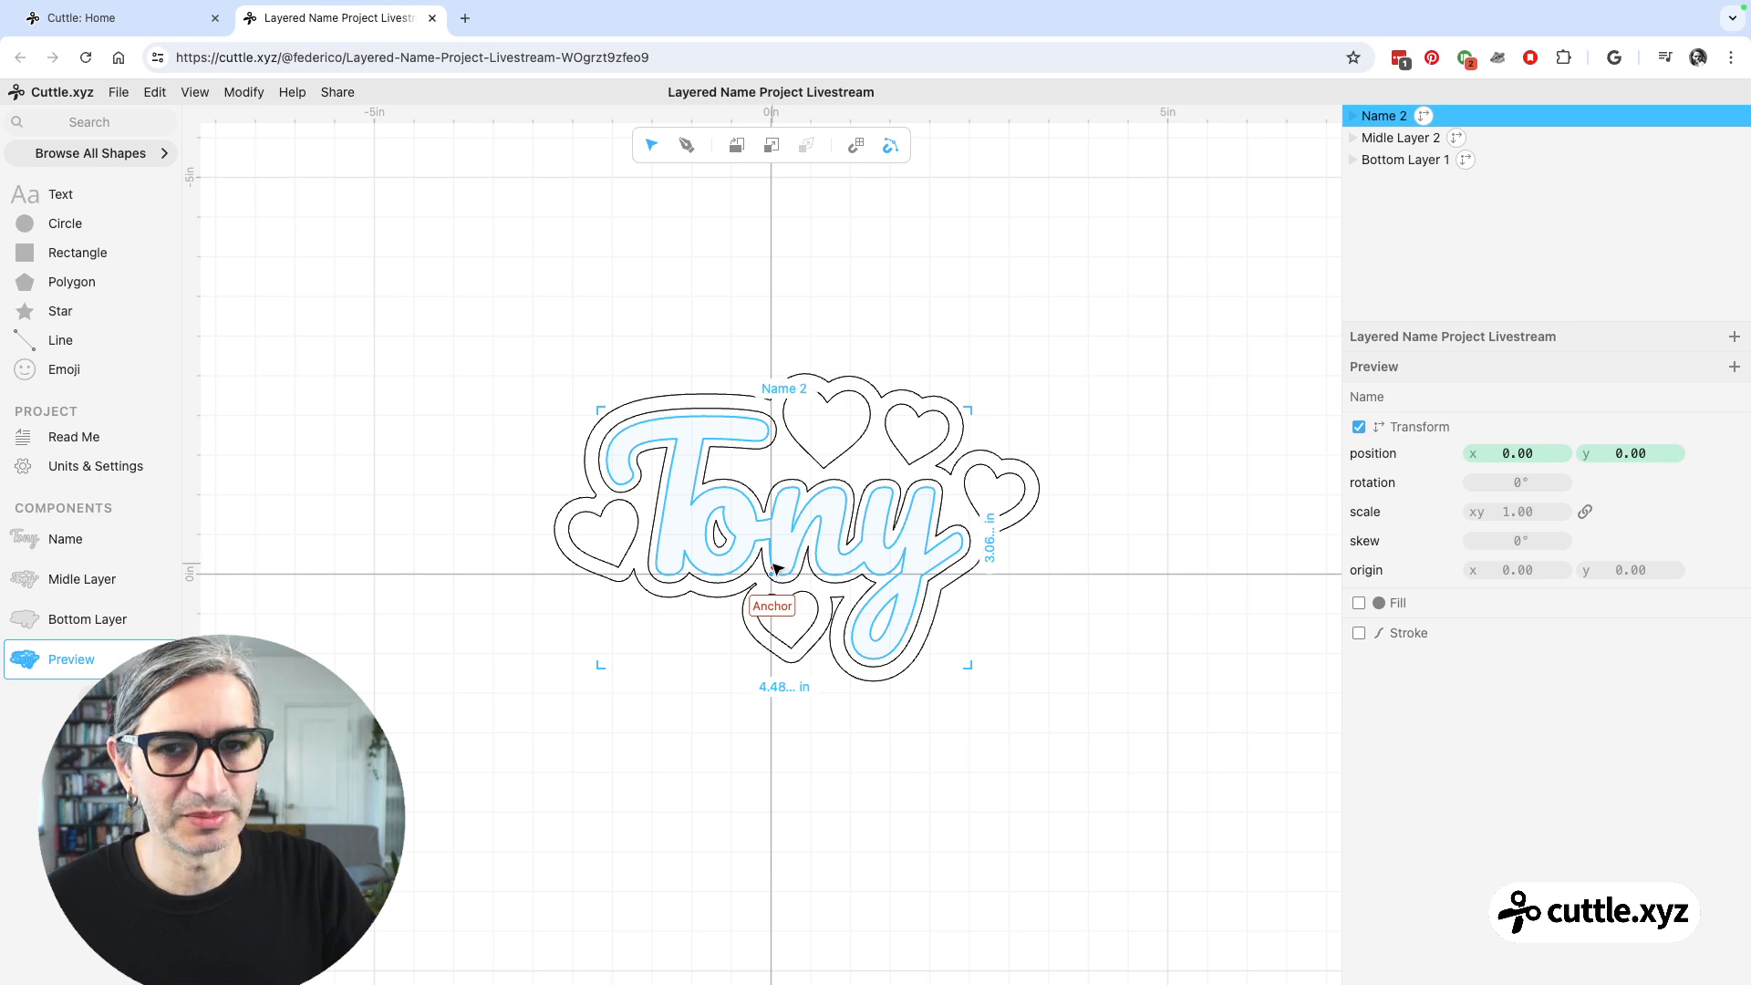
pyautogui.click(619, 366)
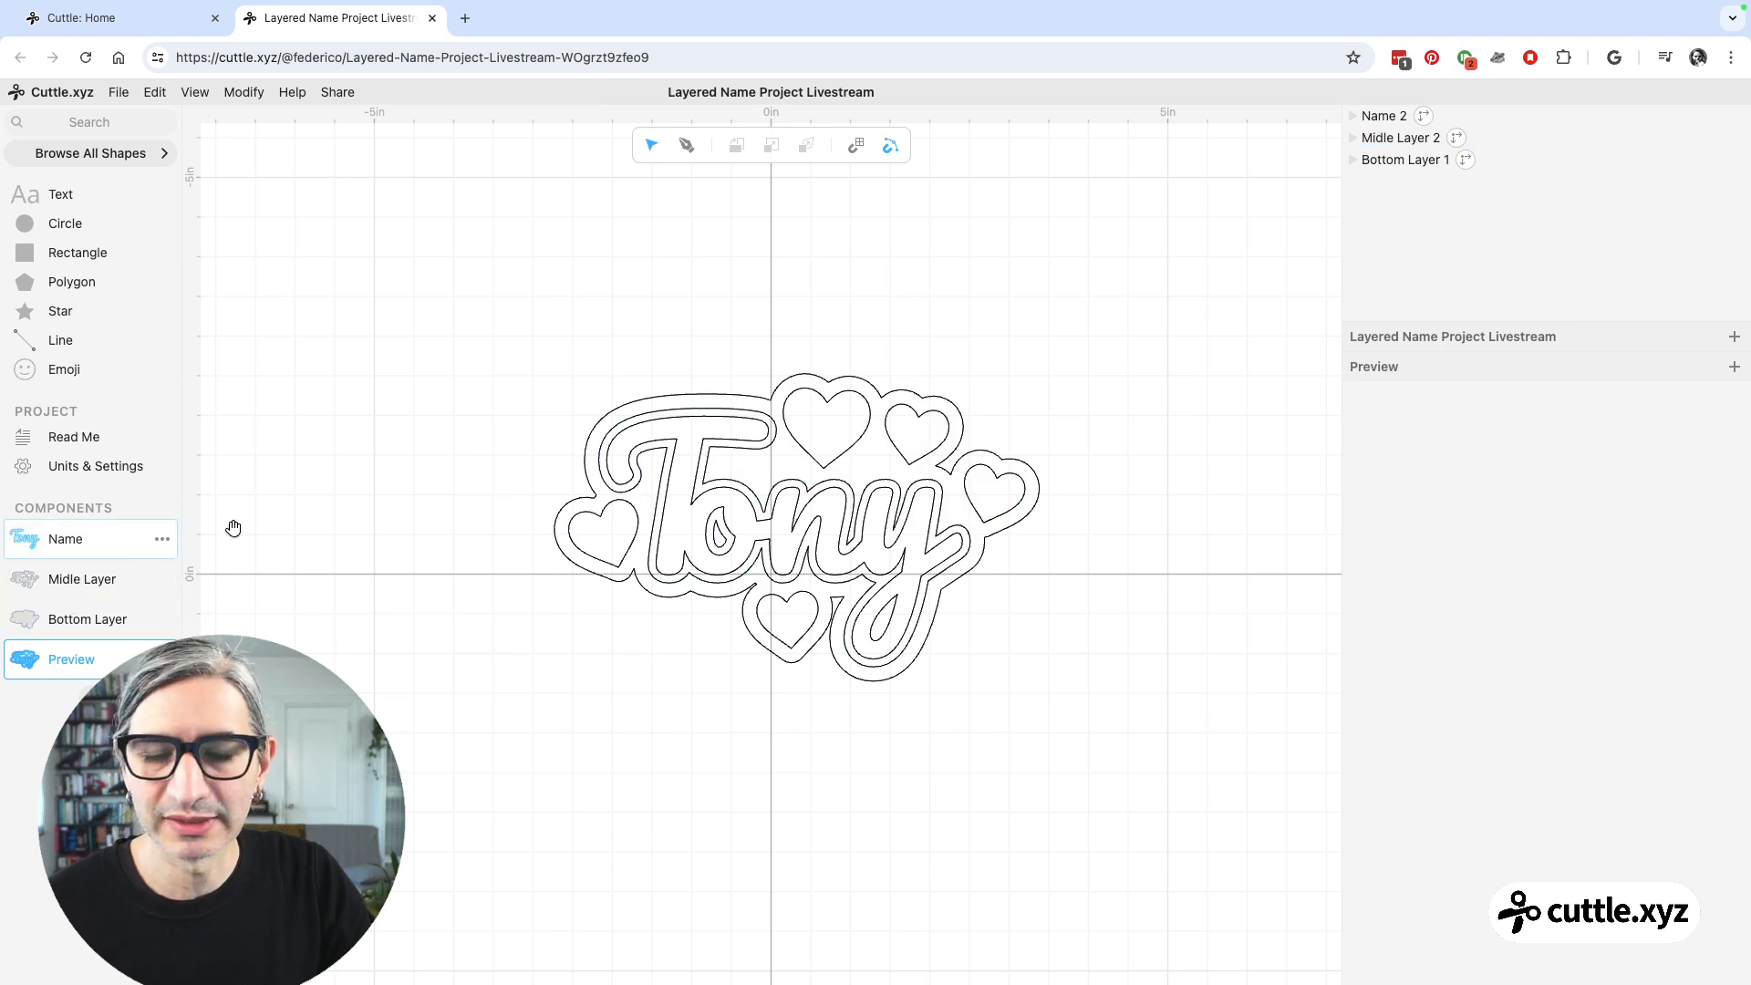
# - Add a light magenta-pink fill to the bottom layer in the preview
pyautogui.click(806, 380)
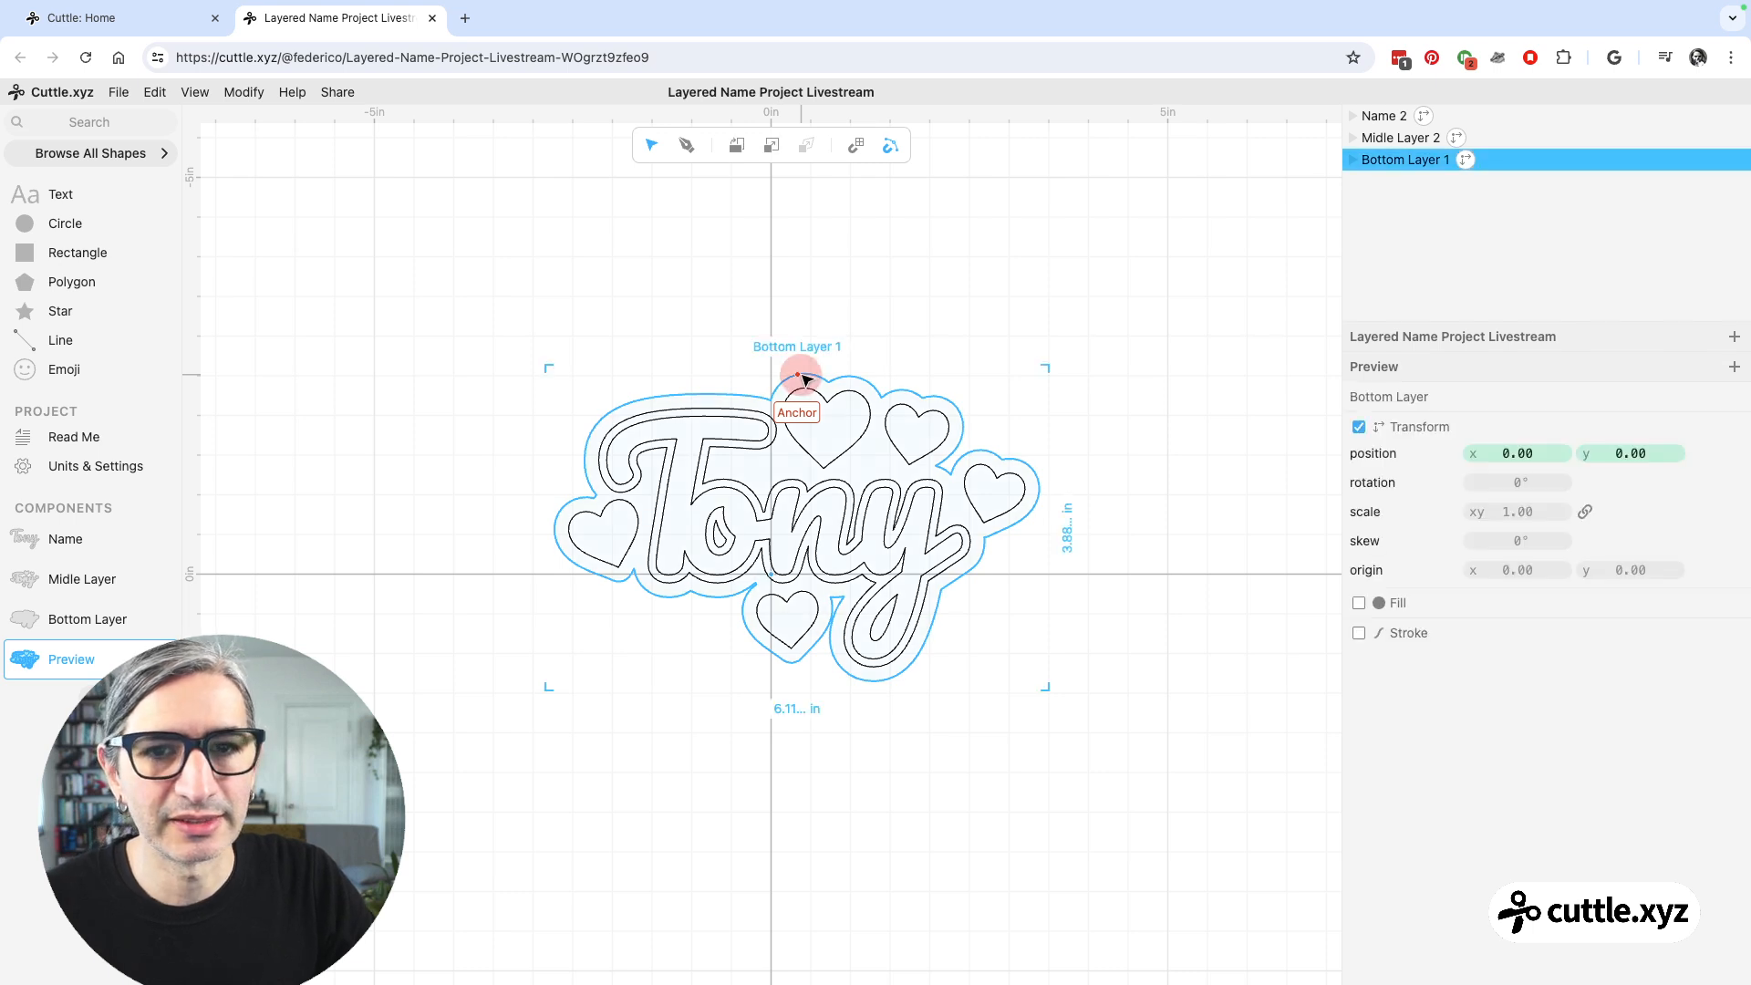
pyautogui.click(1359, 604)
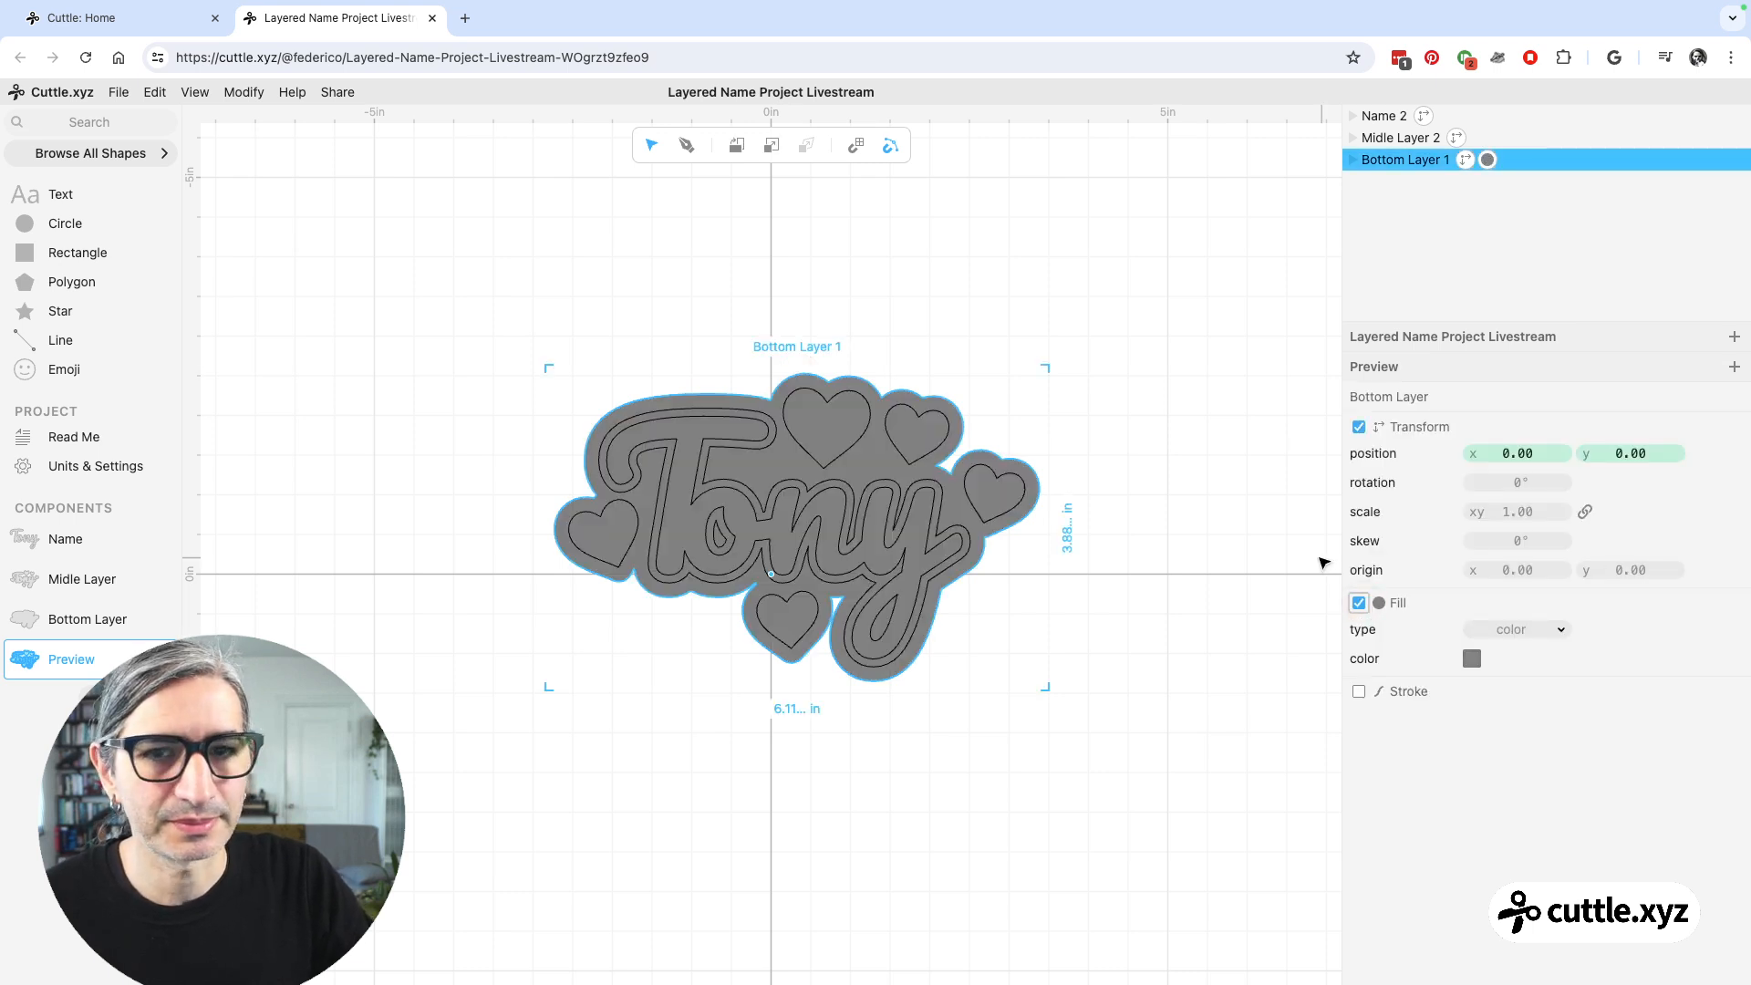
pyautogui.click(1472, 660)
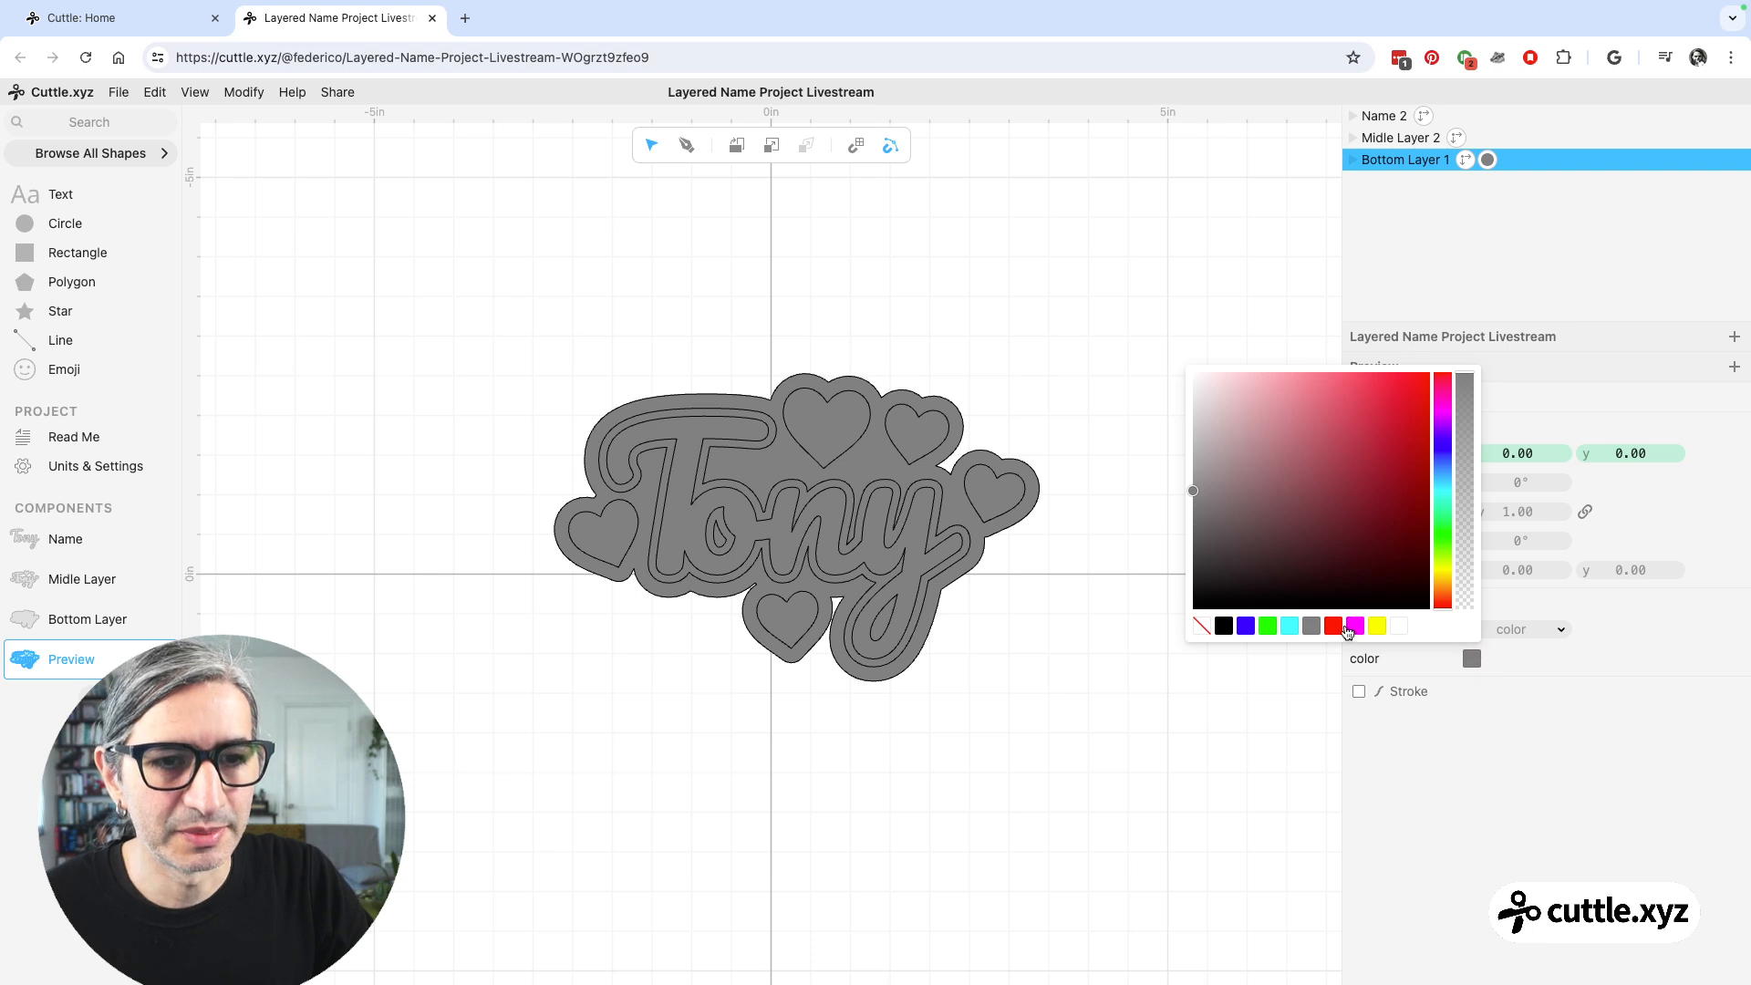
pyautogui.click(1444, 412)
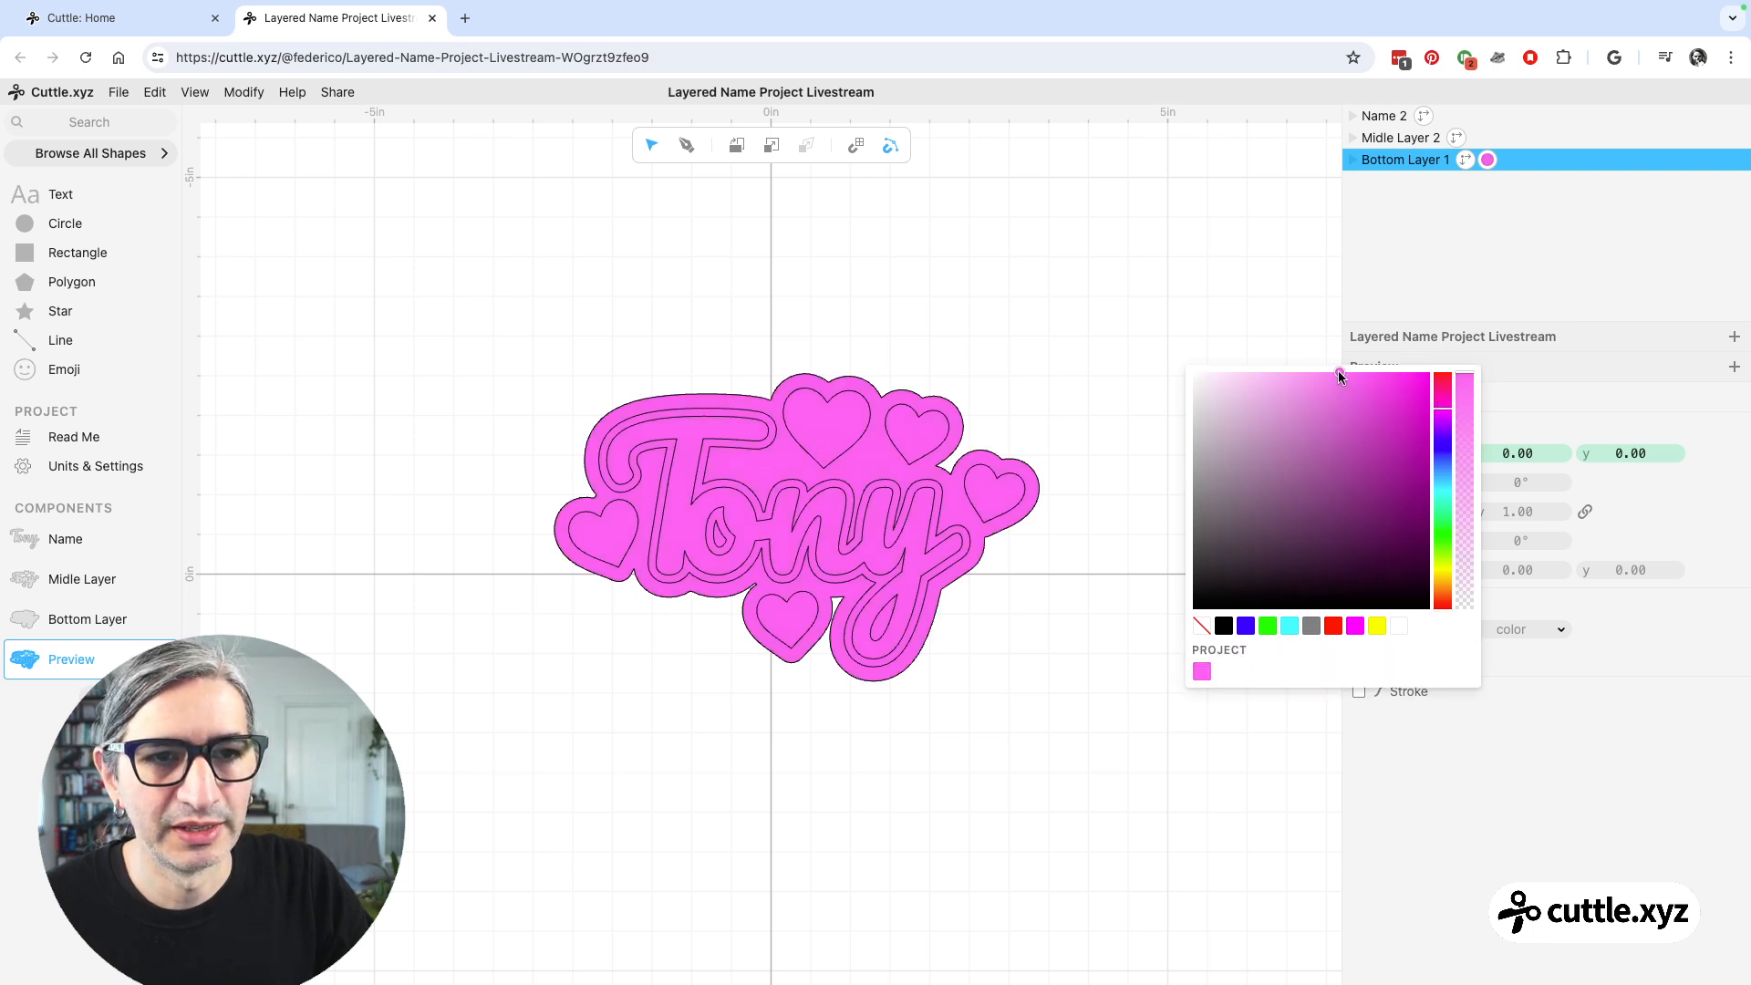
pyautogui.moveTo(1322, 374); pyautogui.dragTo(1270, 379)
pyautogui.click(1056, 278)
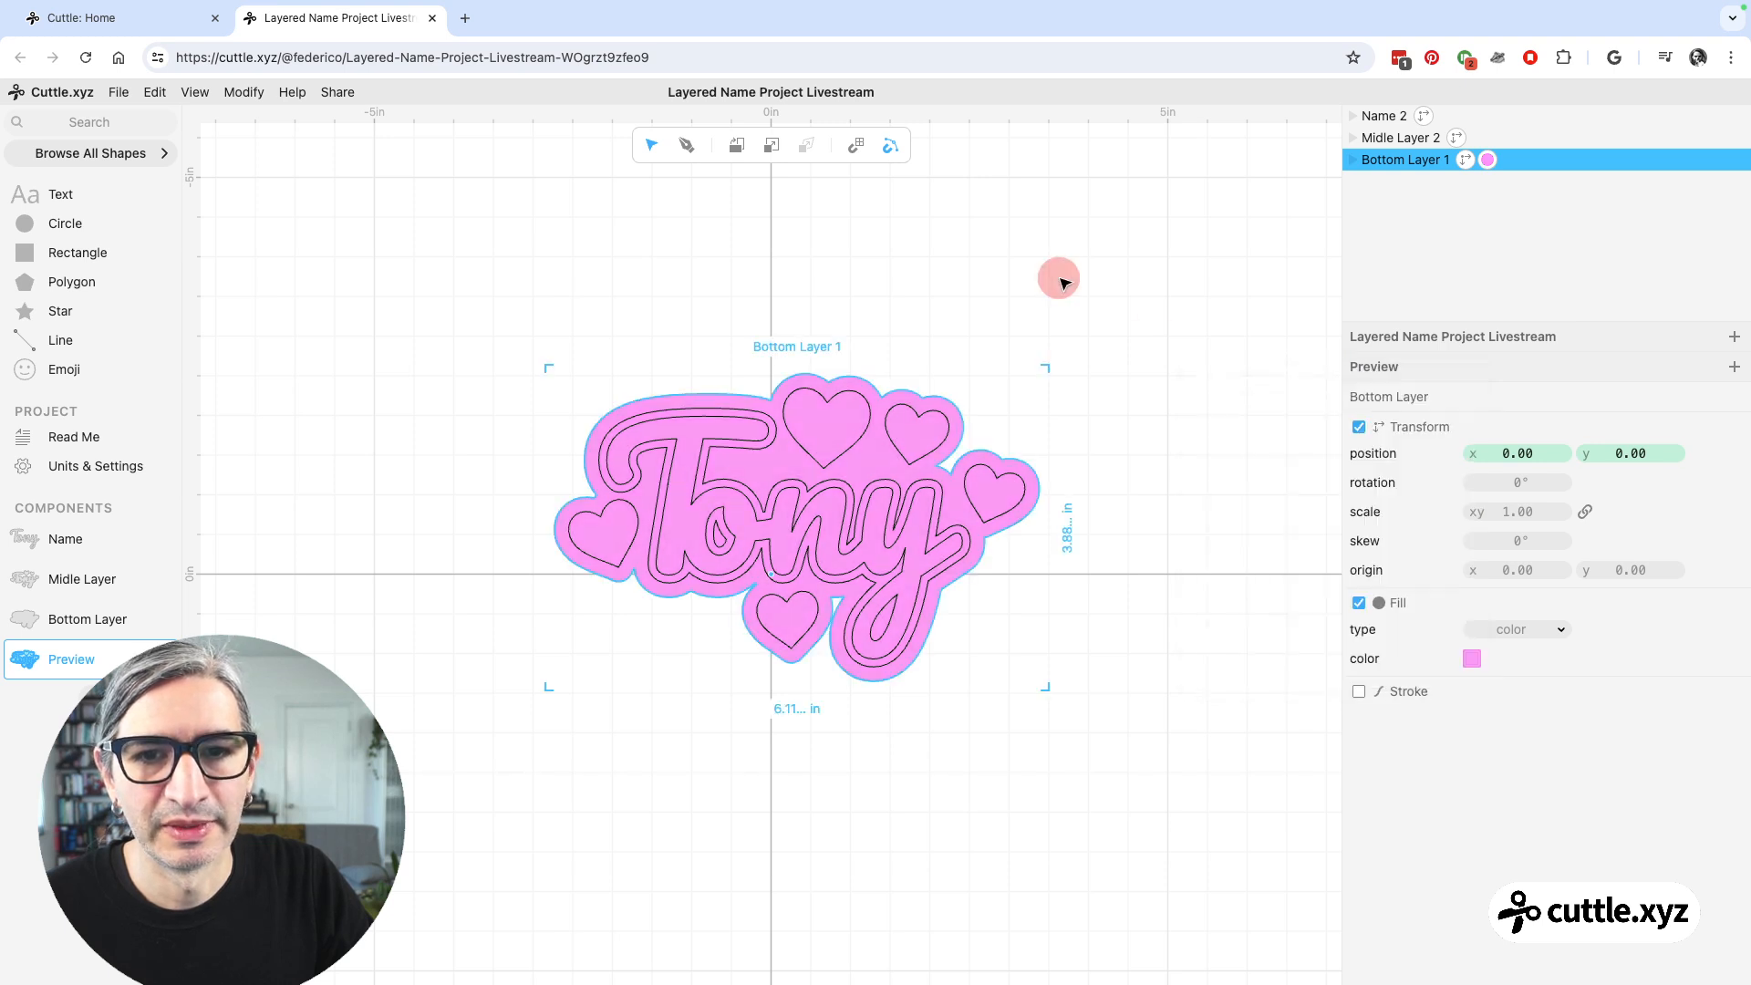
pyautogui.click(1065, 283)
# - Fill the middle layer with a paler tint of the bottom layer's pink, starting from the project color
pyautogui.click(1397, 166)
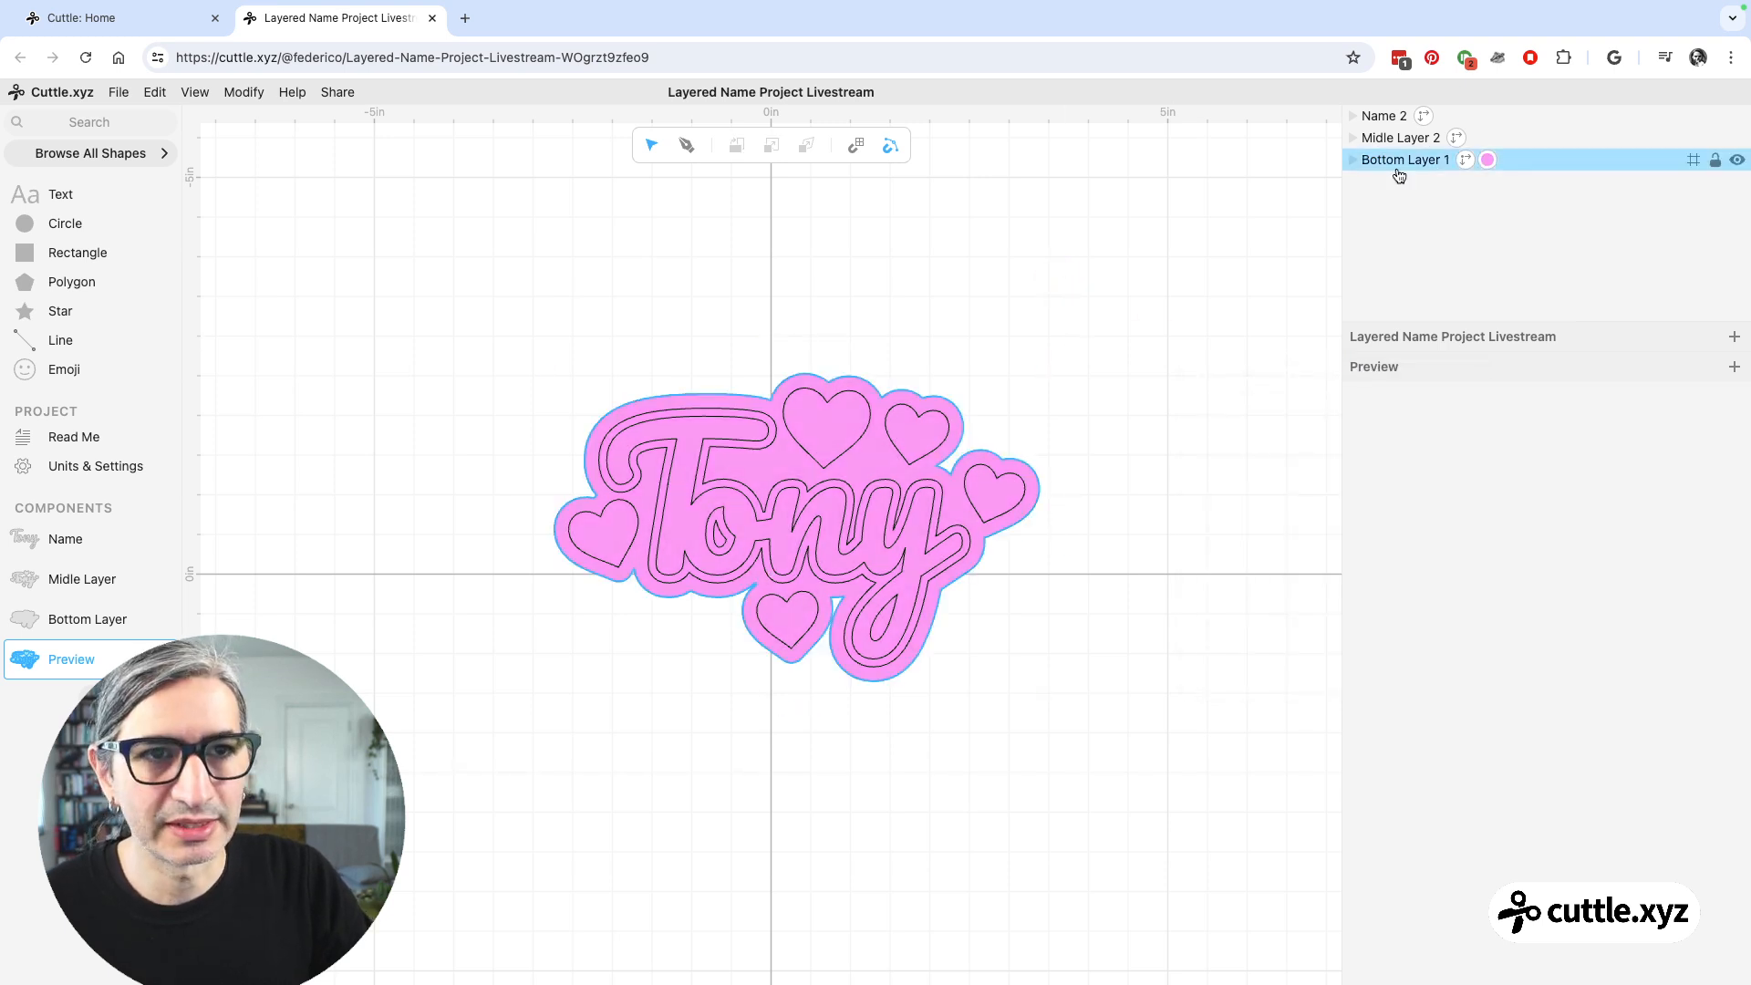
pyautogui.click(1381, 146)
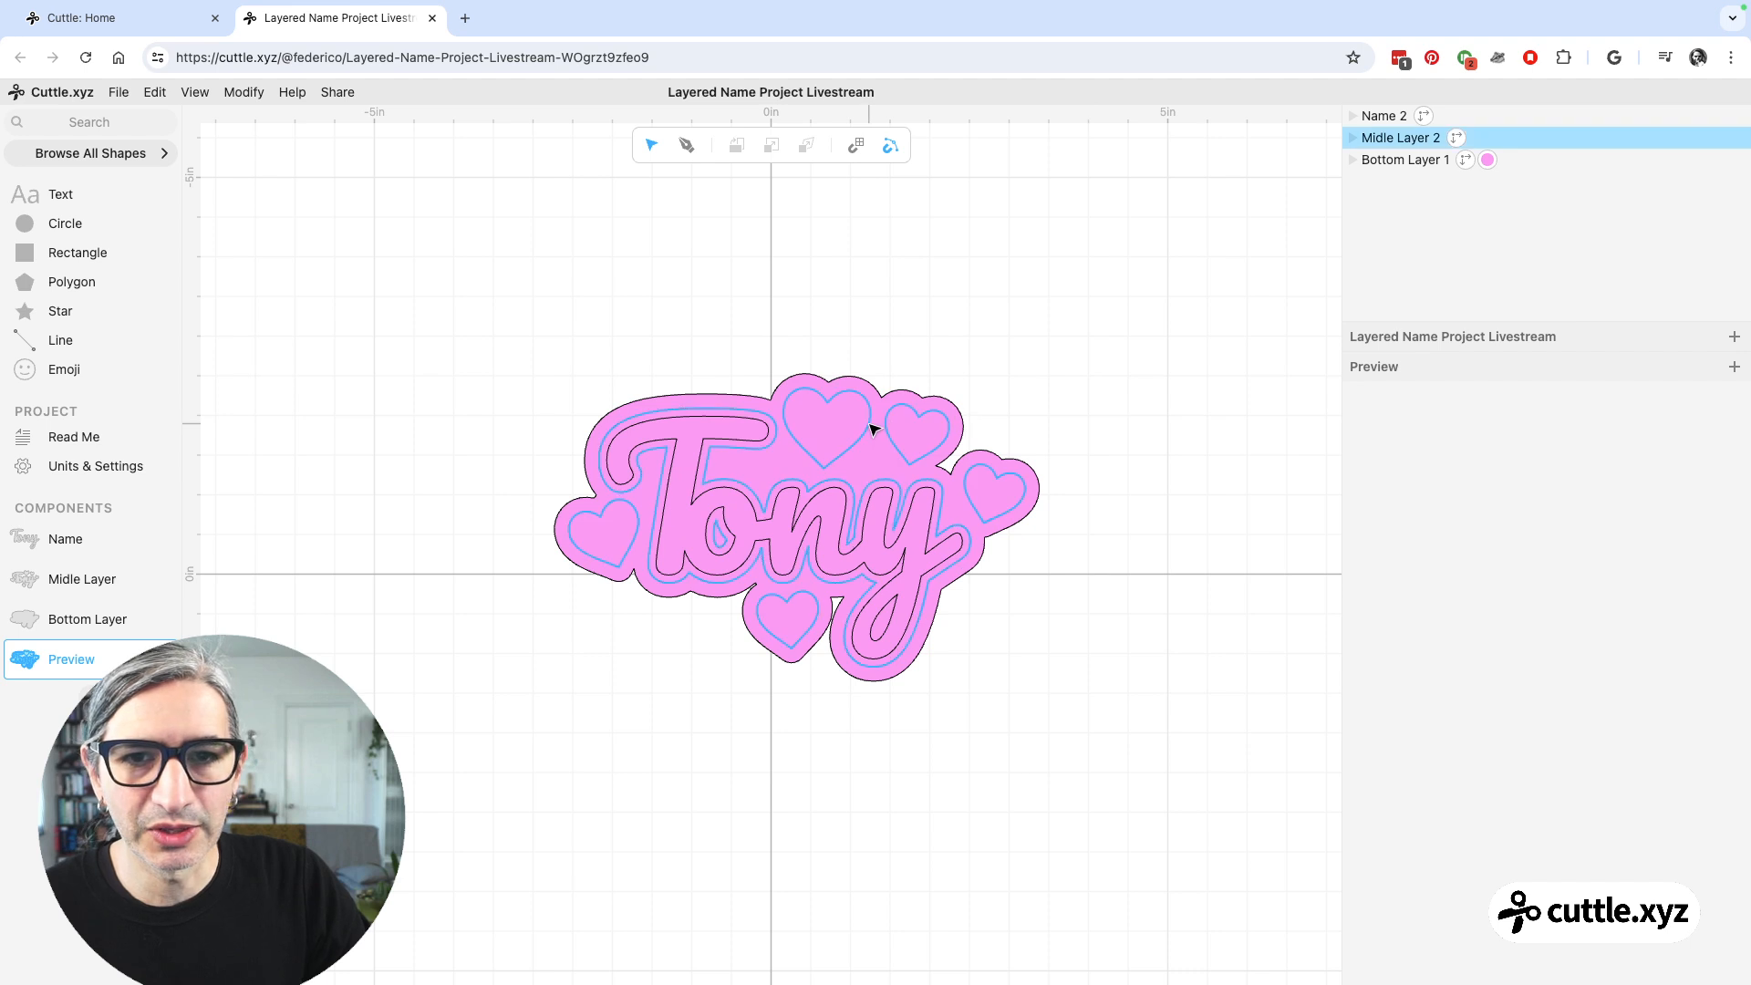
pyautogui.click(1228, 215)
pyautogui.click(1396, 140)
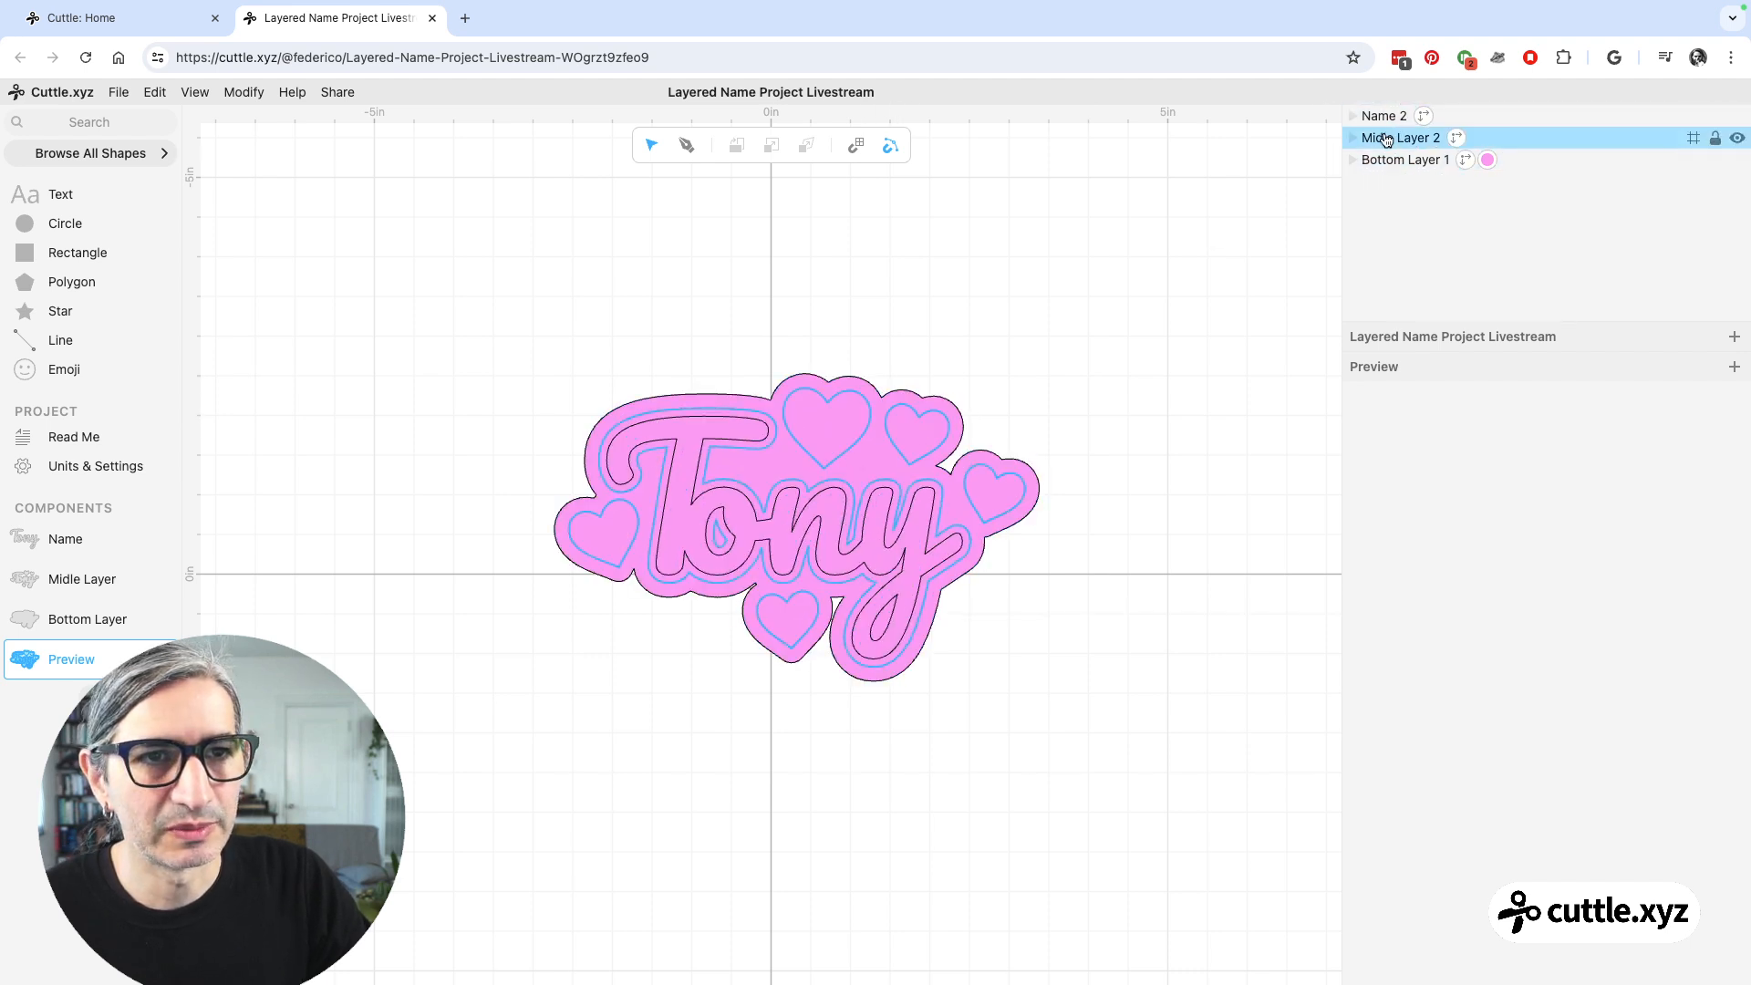
pyautogui.click(1387, 140)
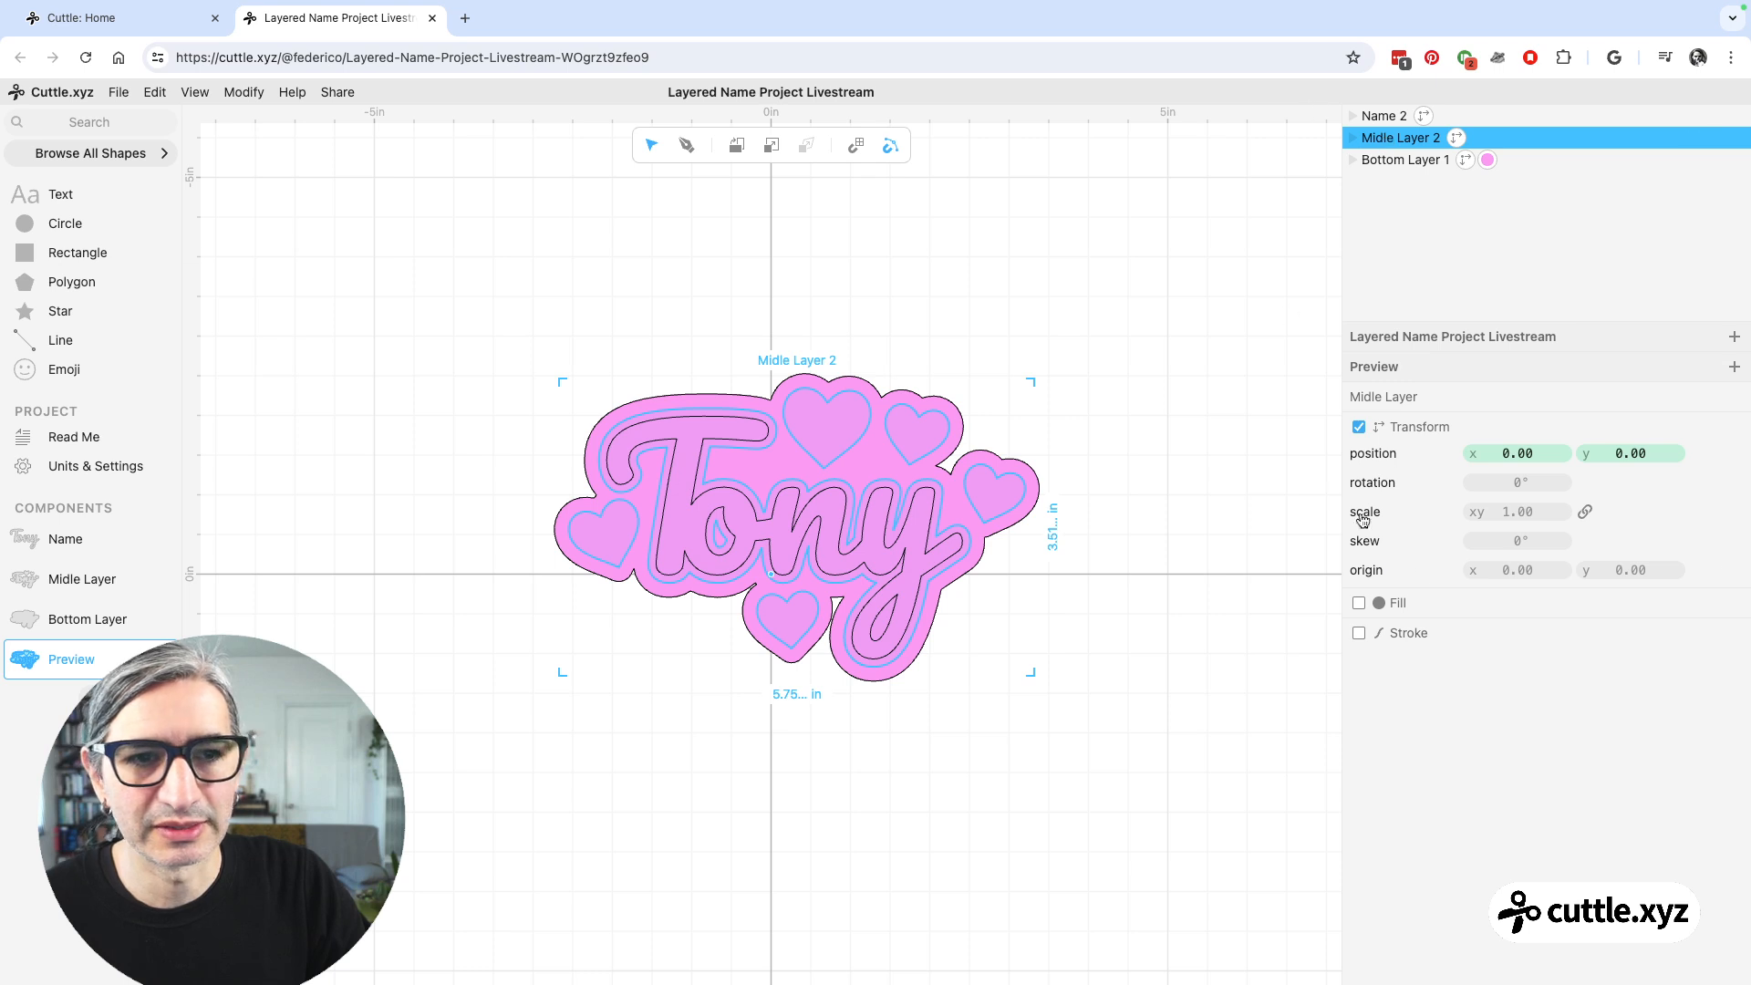
pyautogui.click(1359, 605)
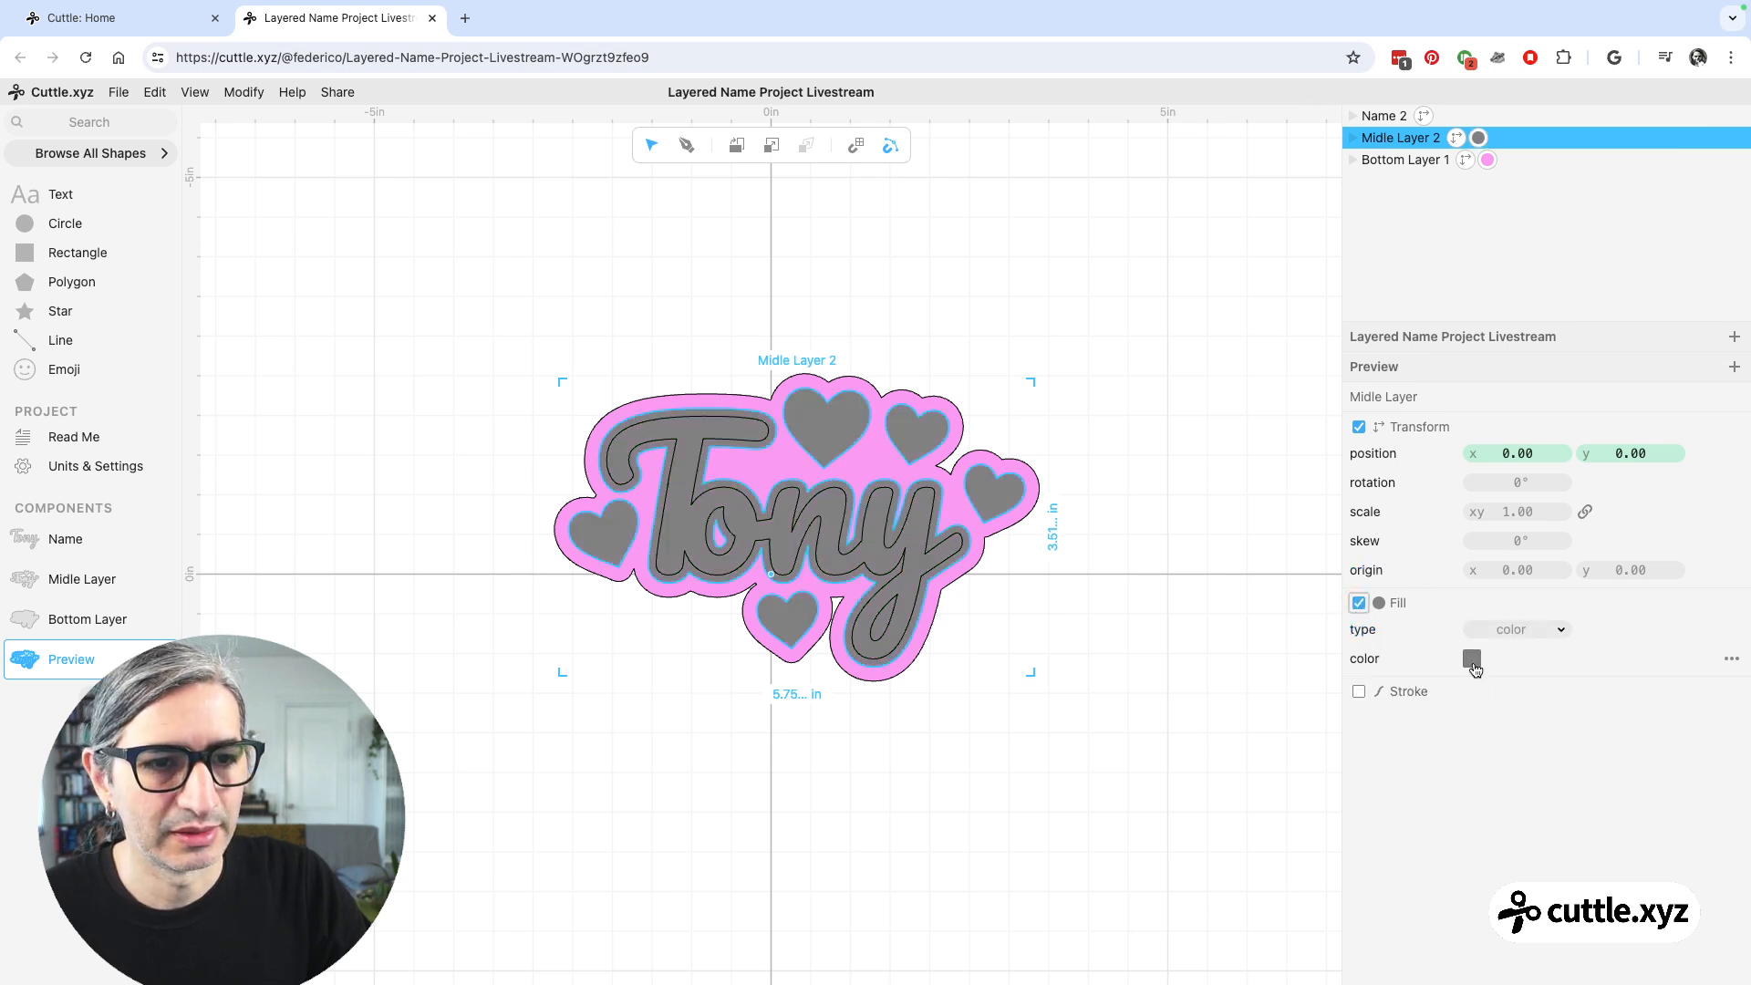
pyautogui.click(1472, 659)
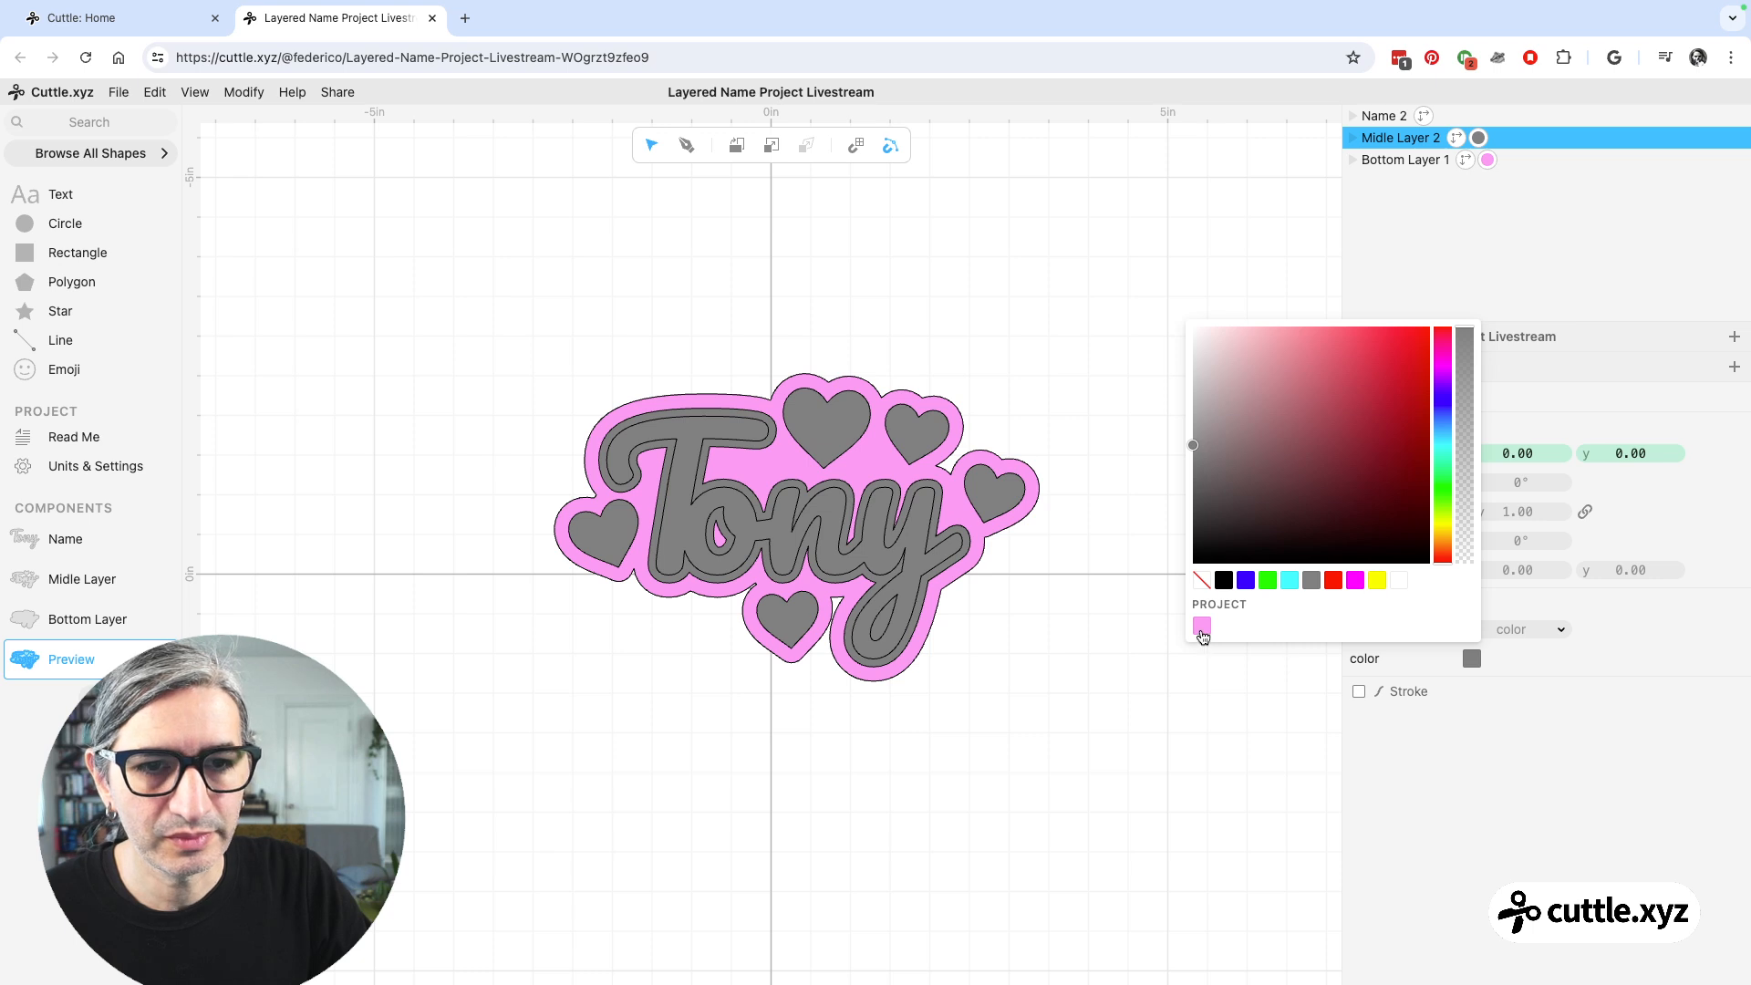
pyautogui.click(1202, 627)
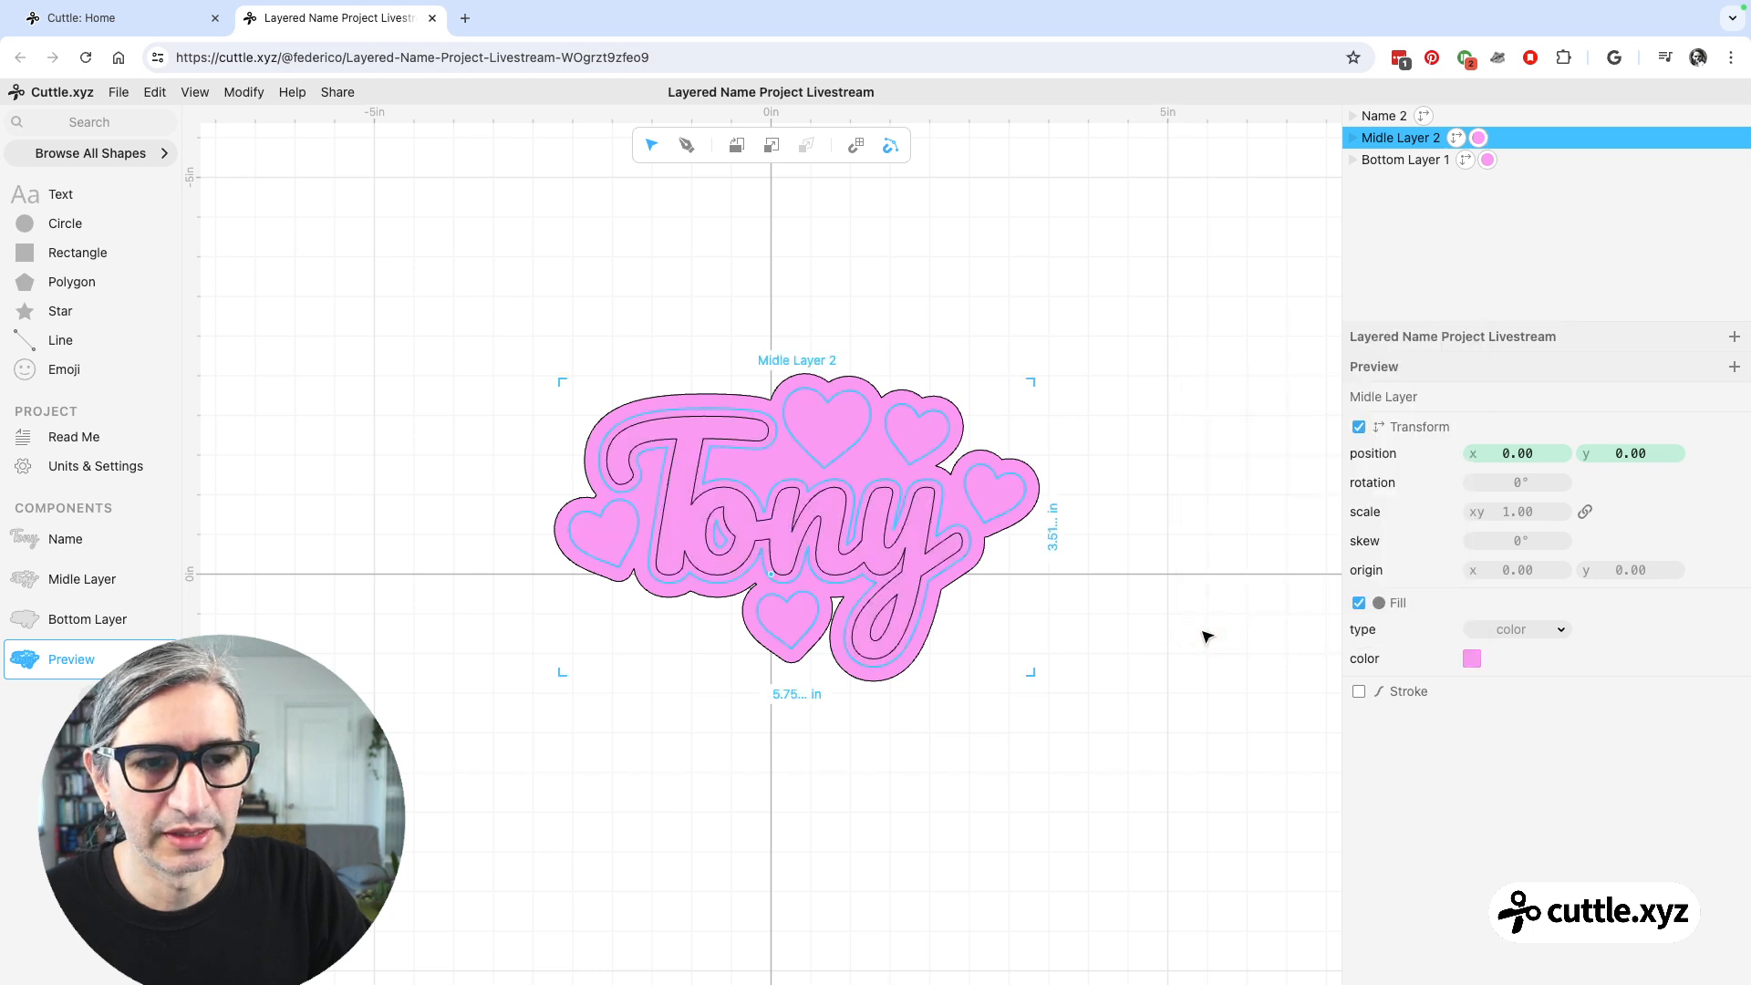
pyautogui.click(1471, 660)
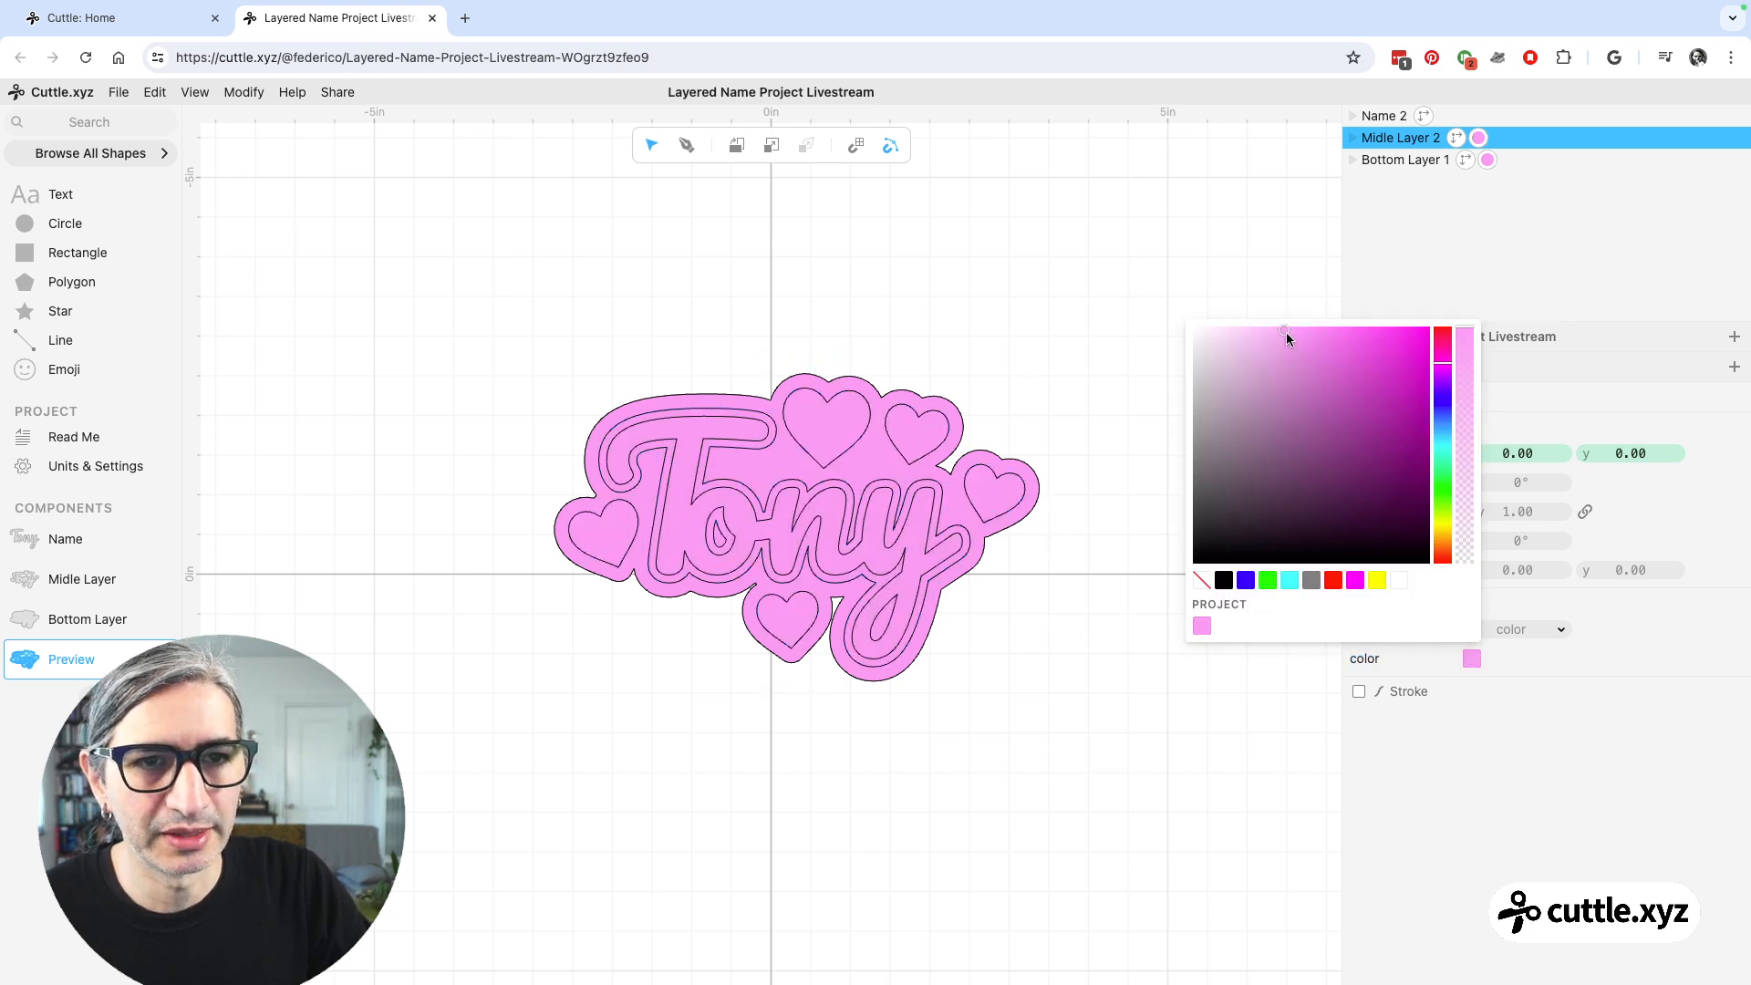
pyautogui.moveTo(1281, 327); pyautogui.dragTo(1257, 326)
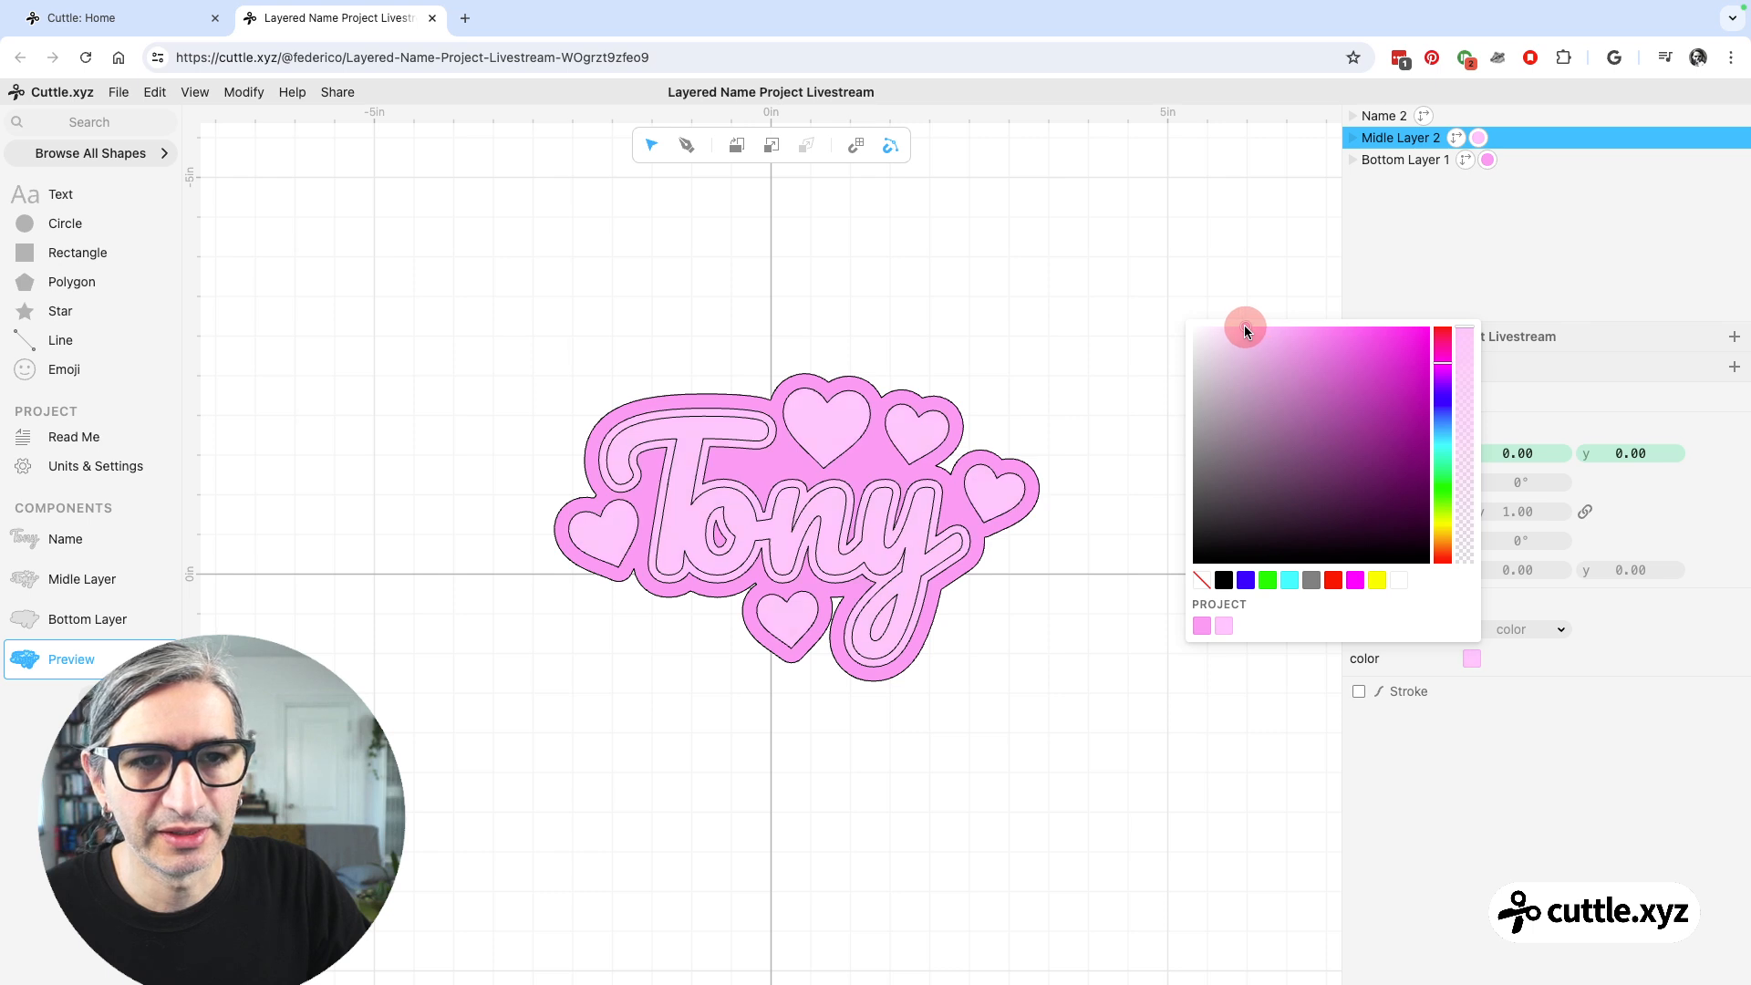
pyautogui.click(1127, 275)
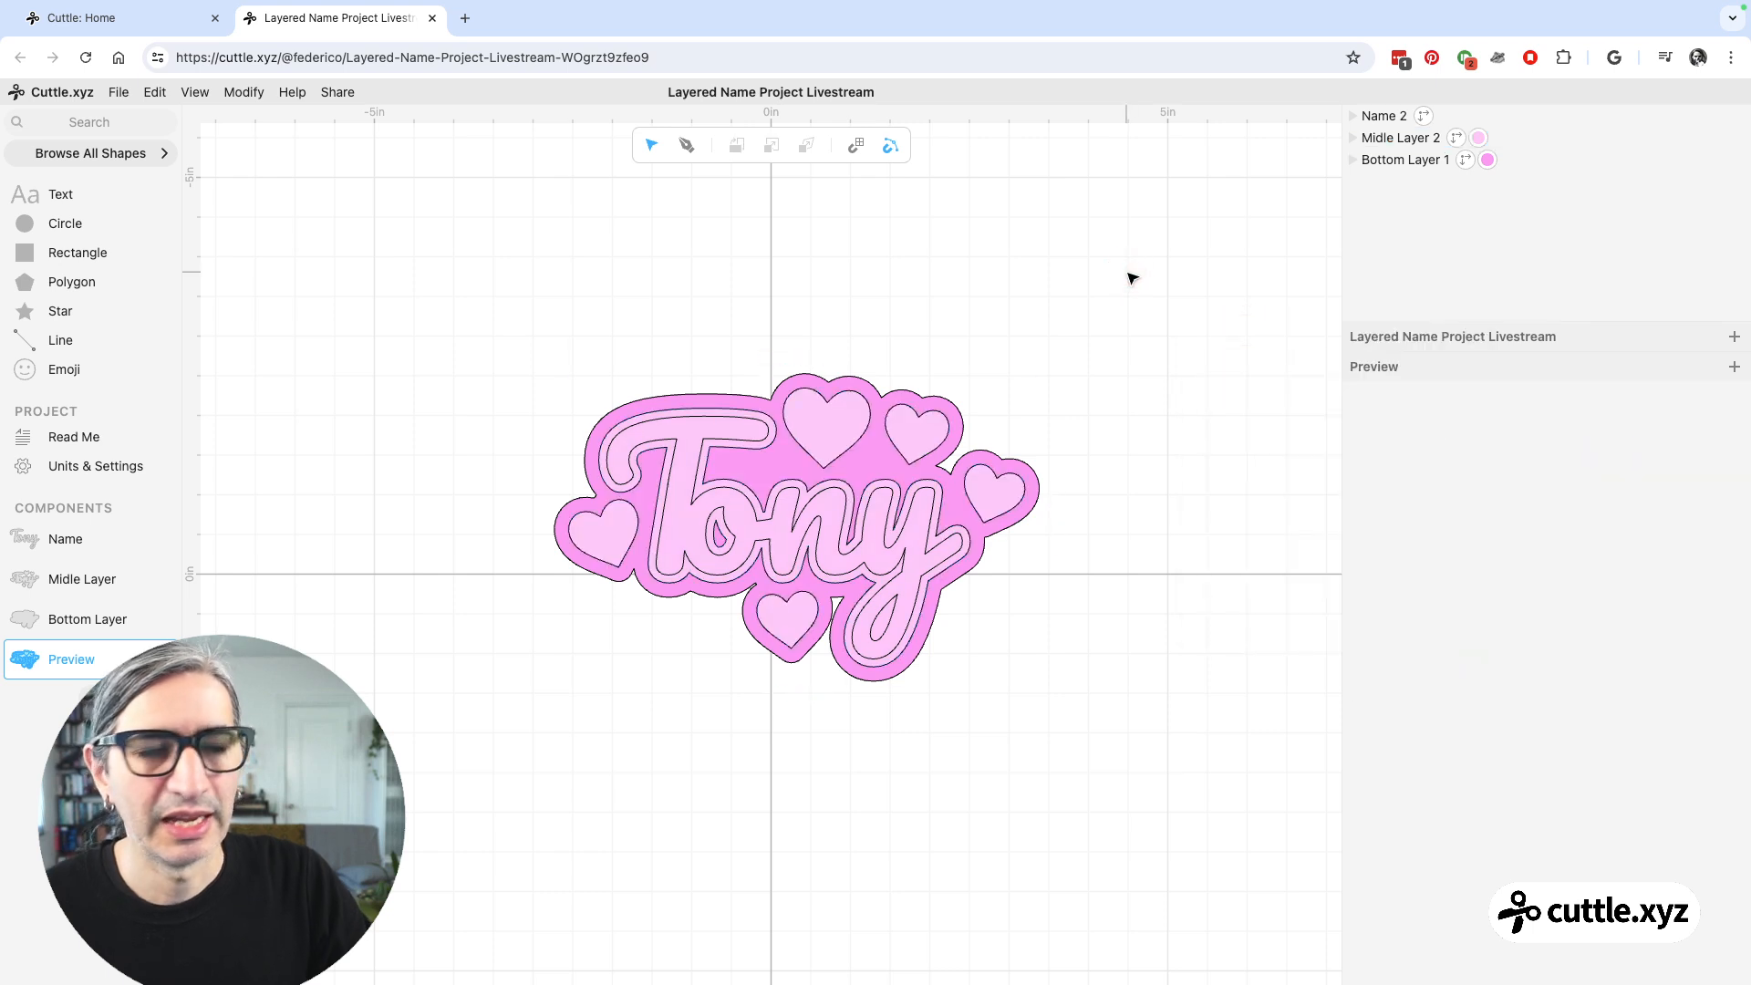
# - Add a white fill to the name layer in the preview
pyautogui.click(1374, 120)
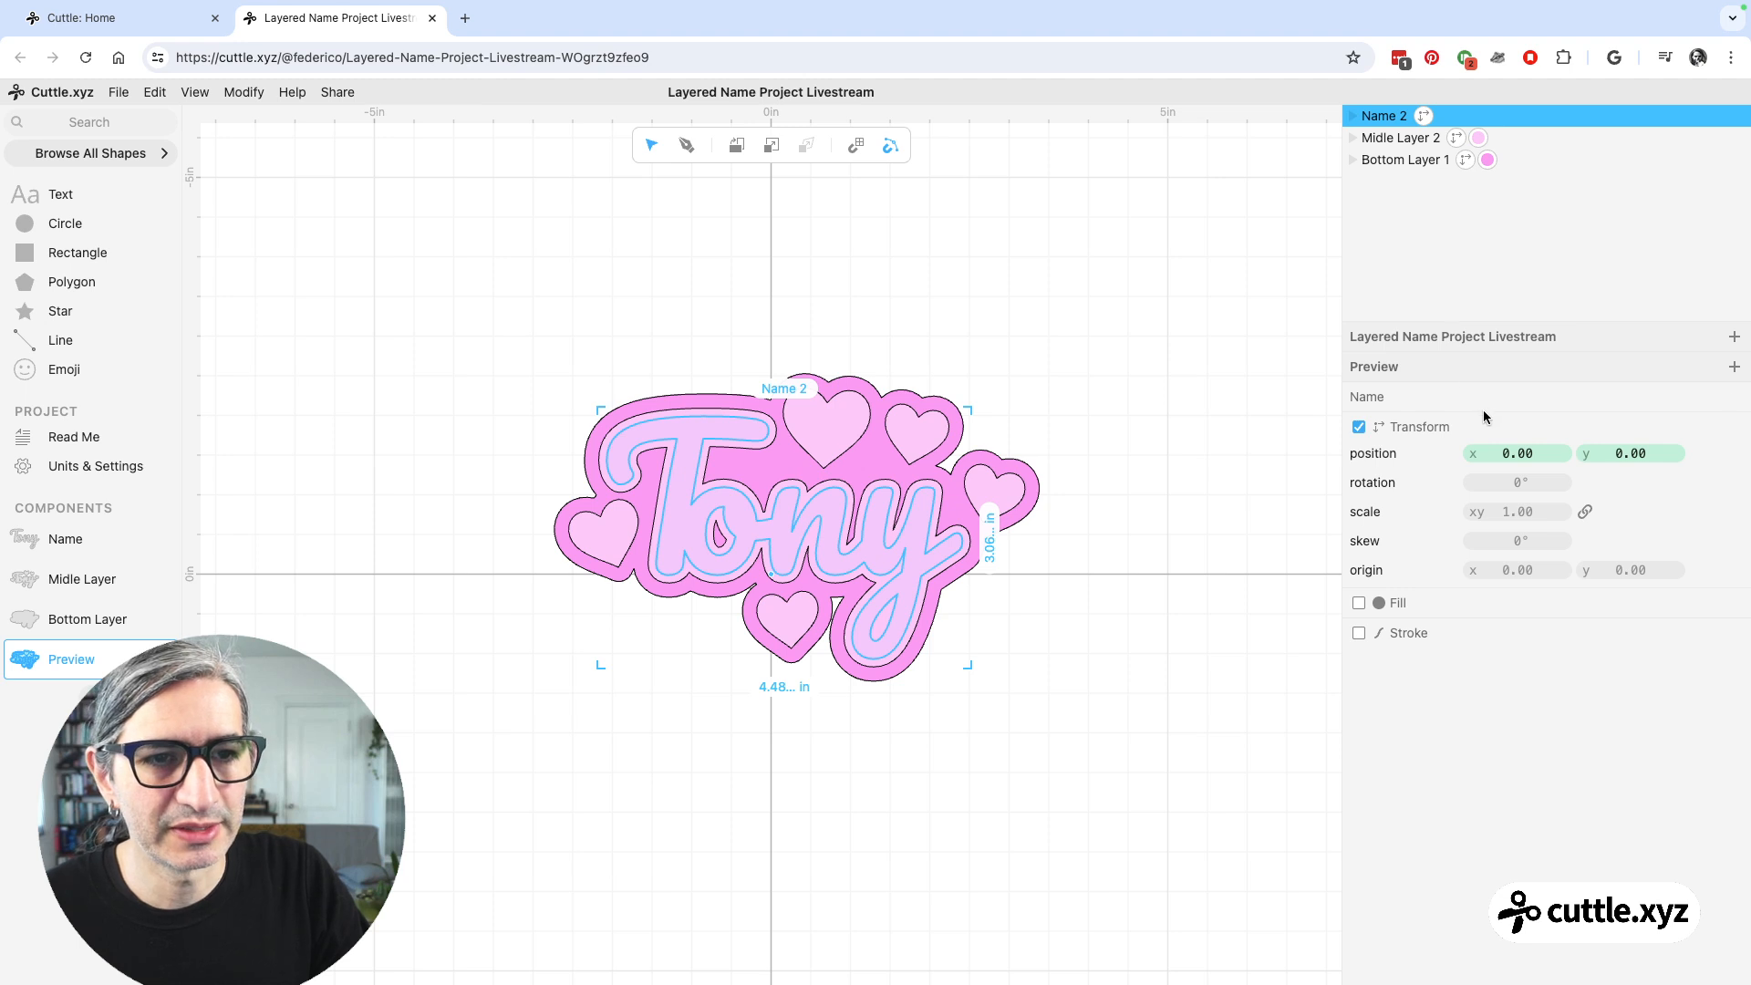
pyautogui.click(1359, 604)
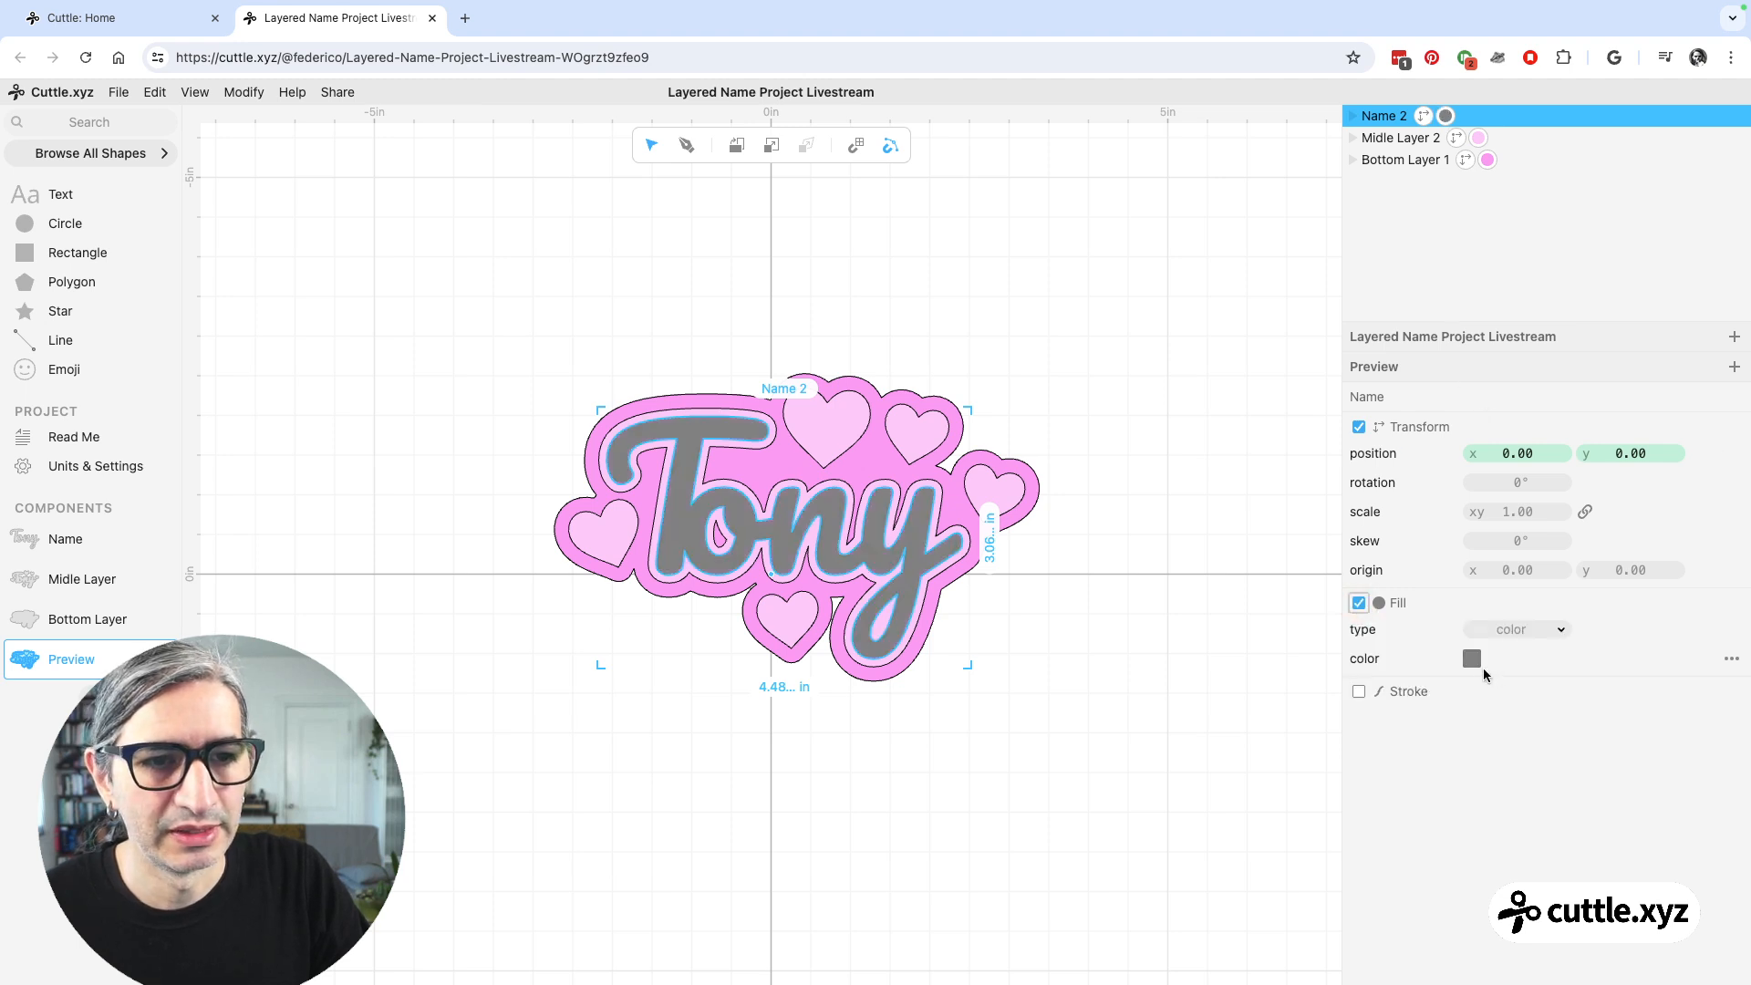
pyautogui.click(1474, 660)
pyautogui.click(1401, 585)
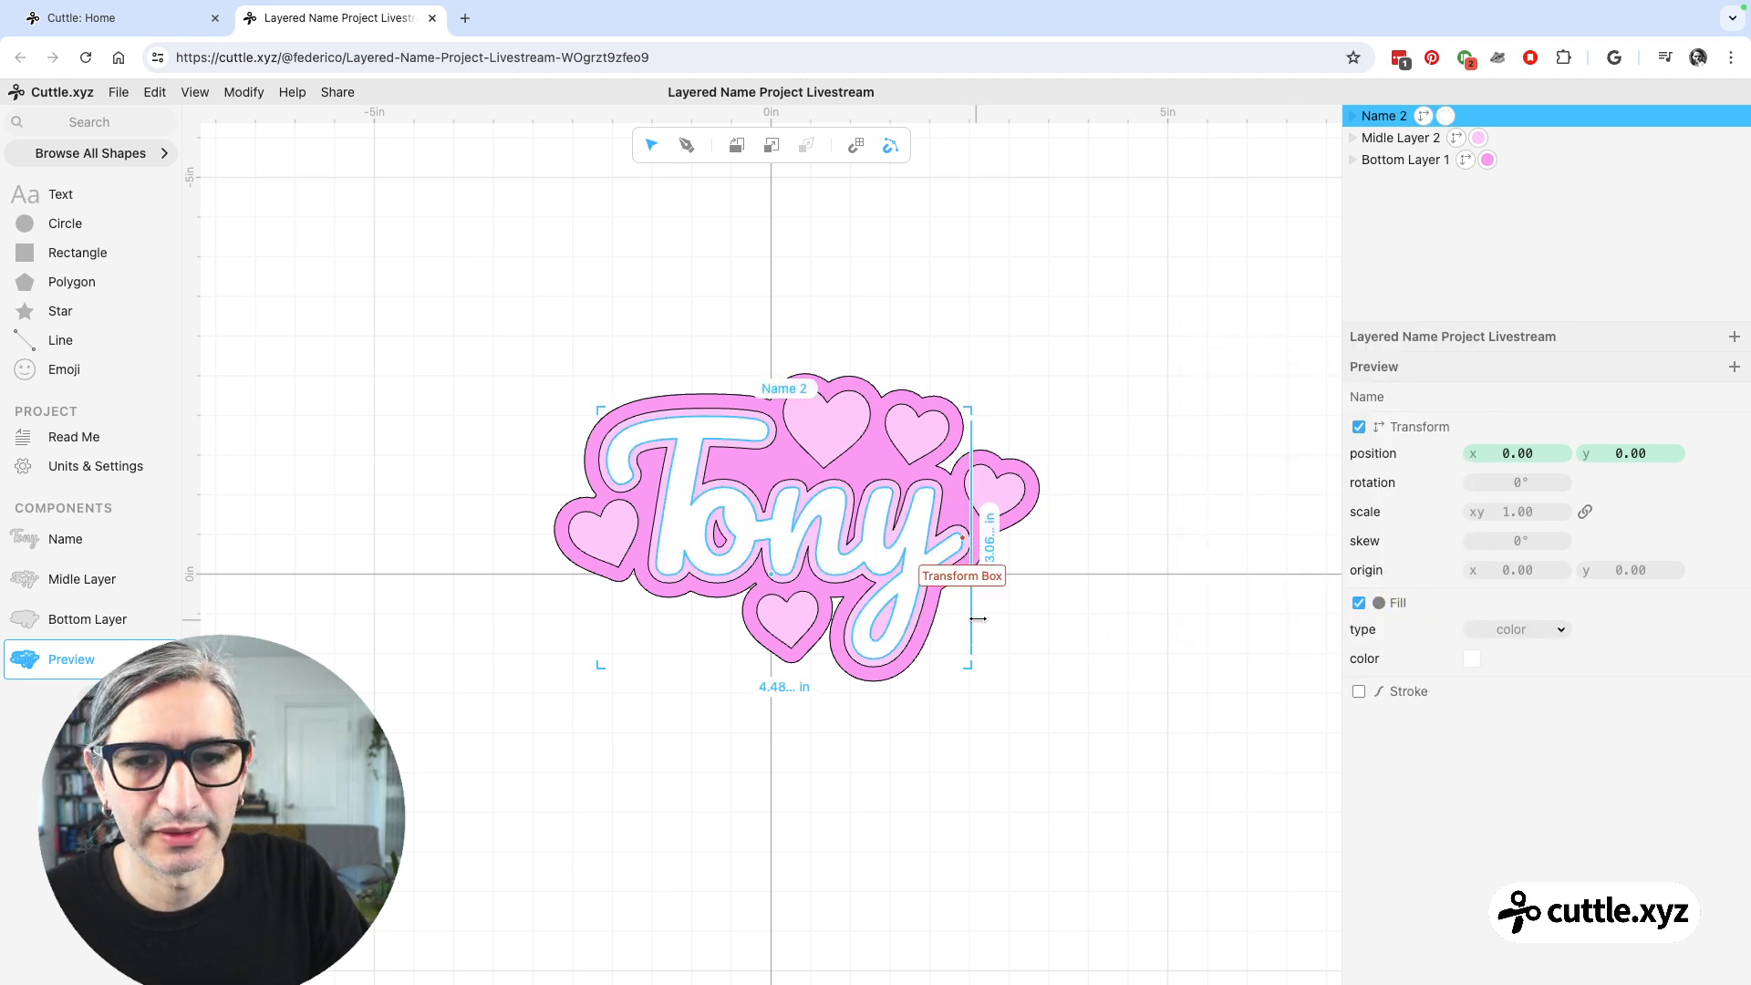
pyautogui.click(1099, 617)
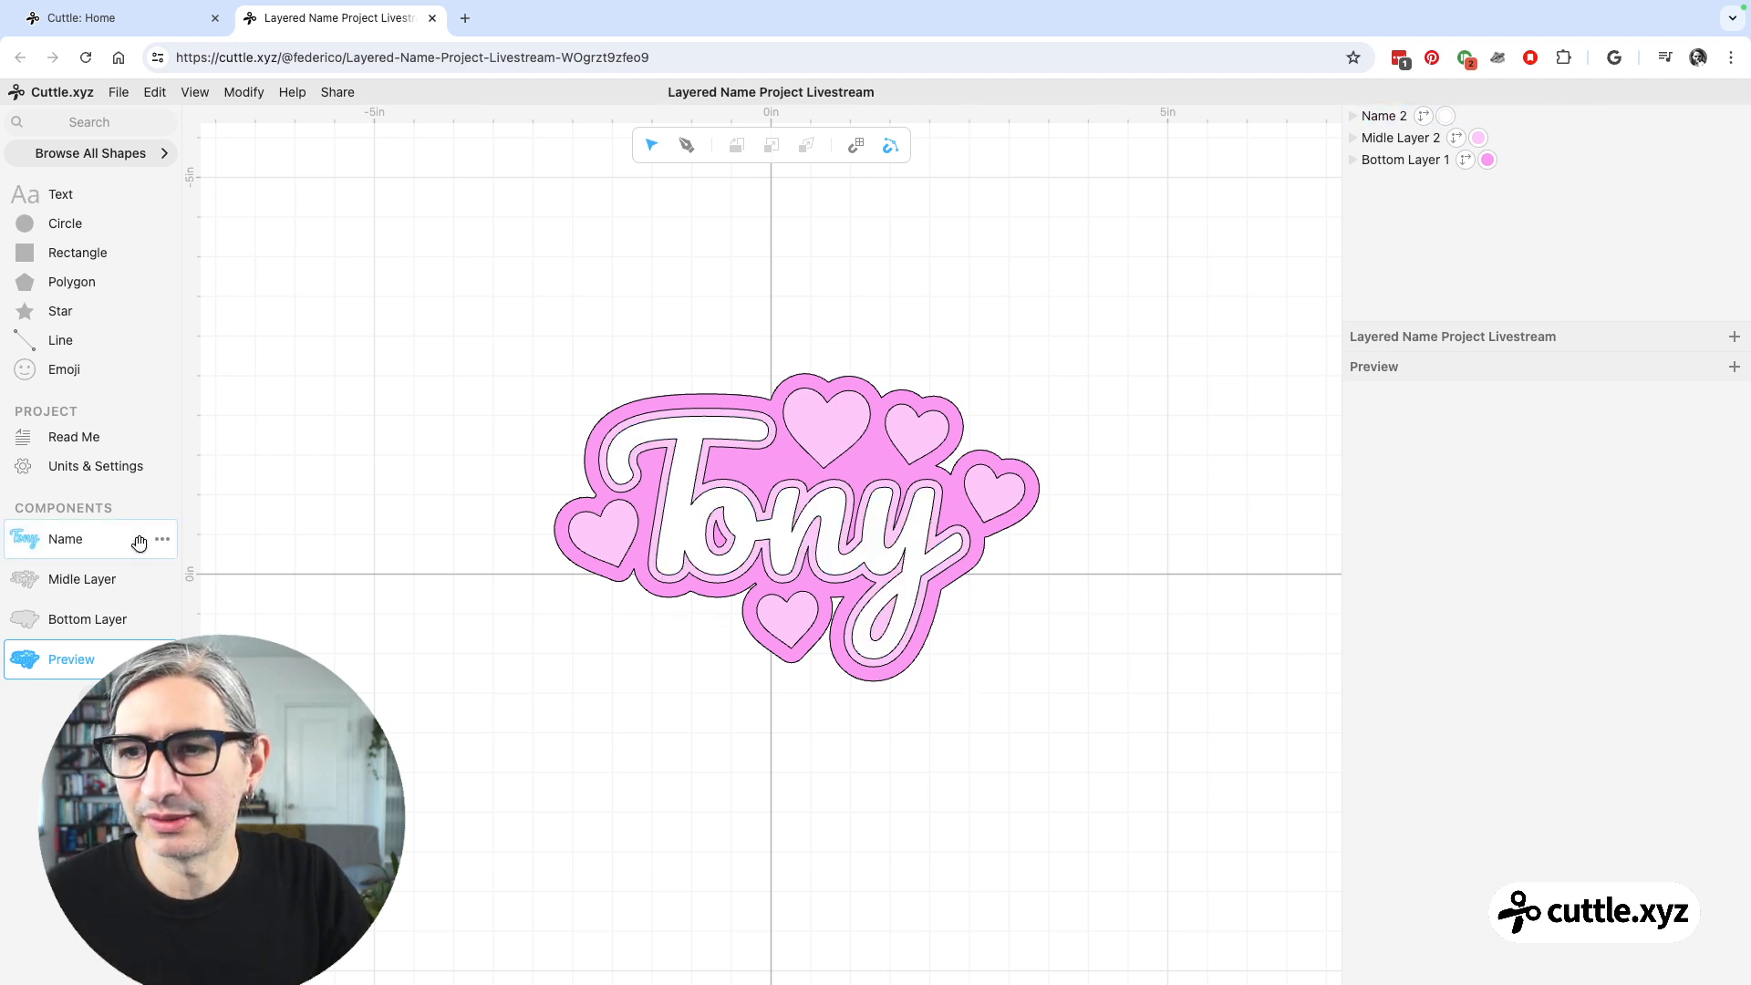
# - Replace the connected text in the Name component with a different, longer first name
pyautogui.click(76, 542)
pyautogui.click(1409, 116)
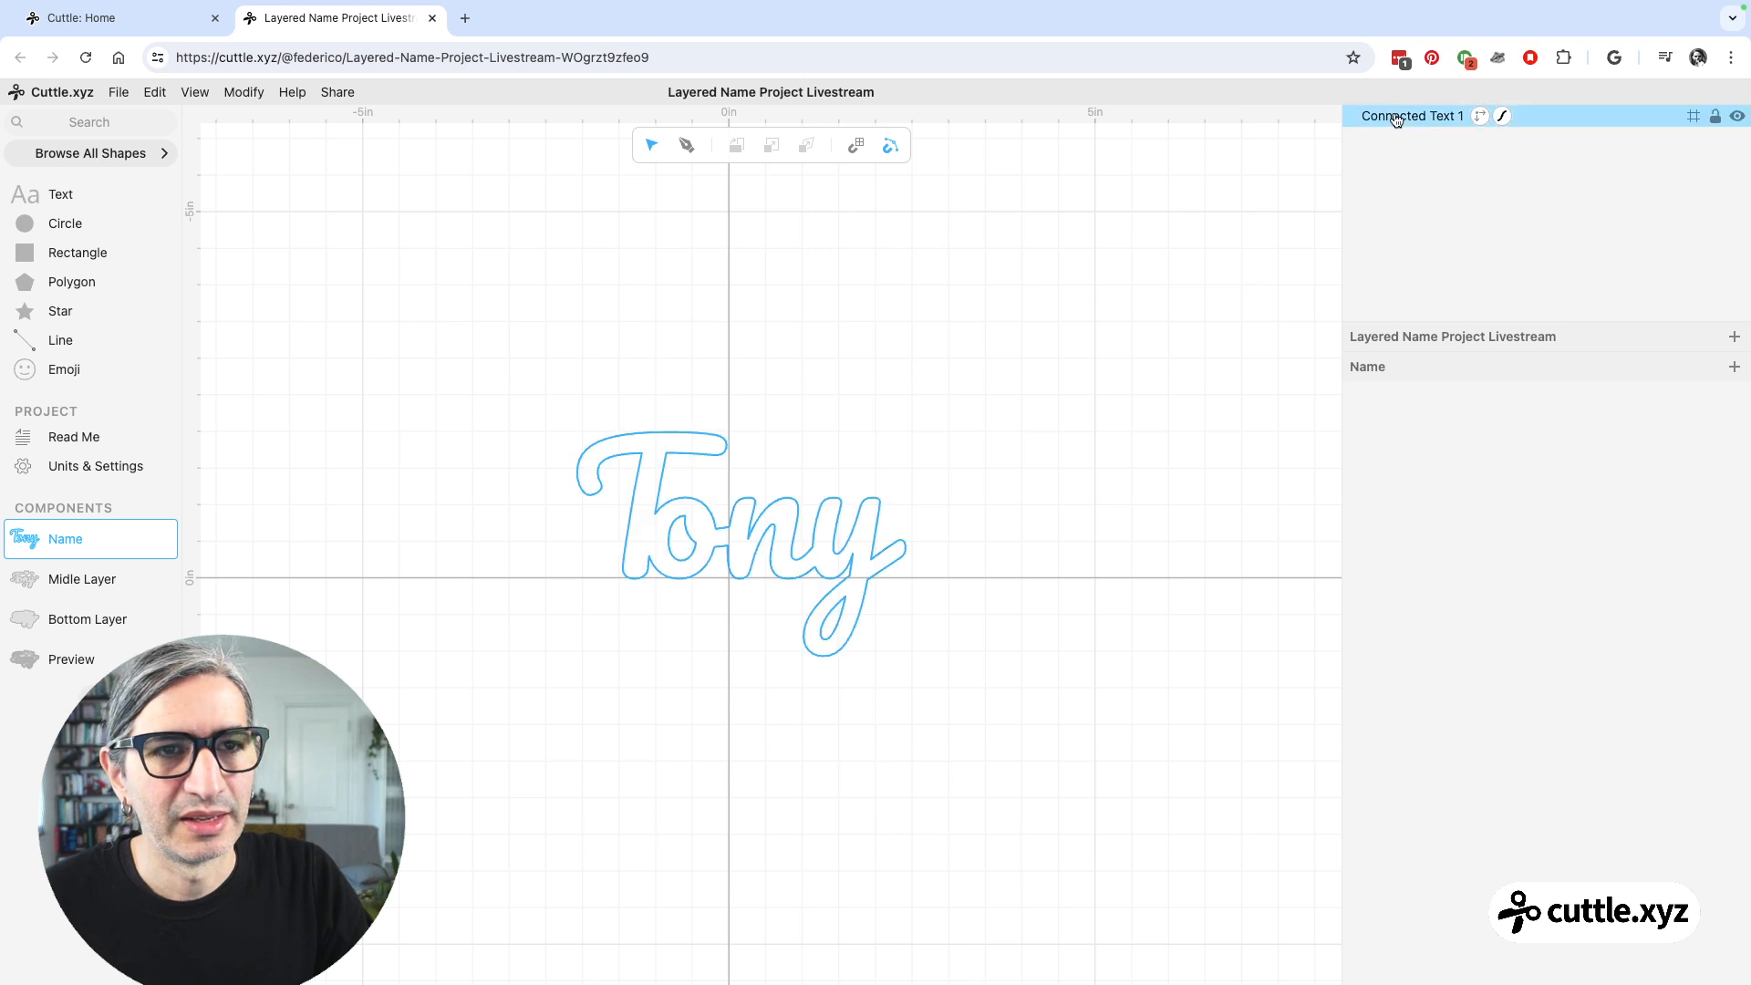
pyautogui.click(1416, 442)
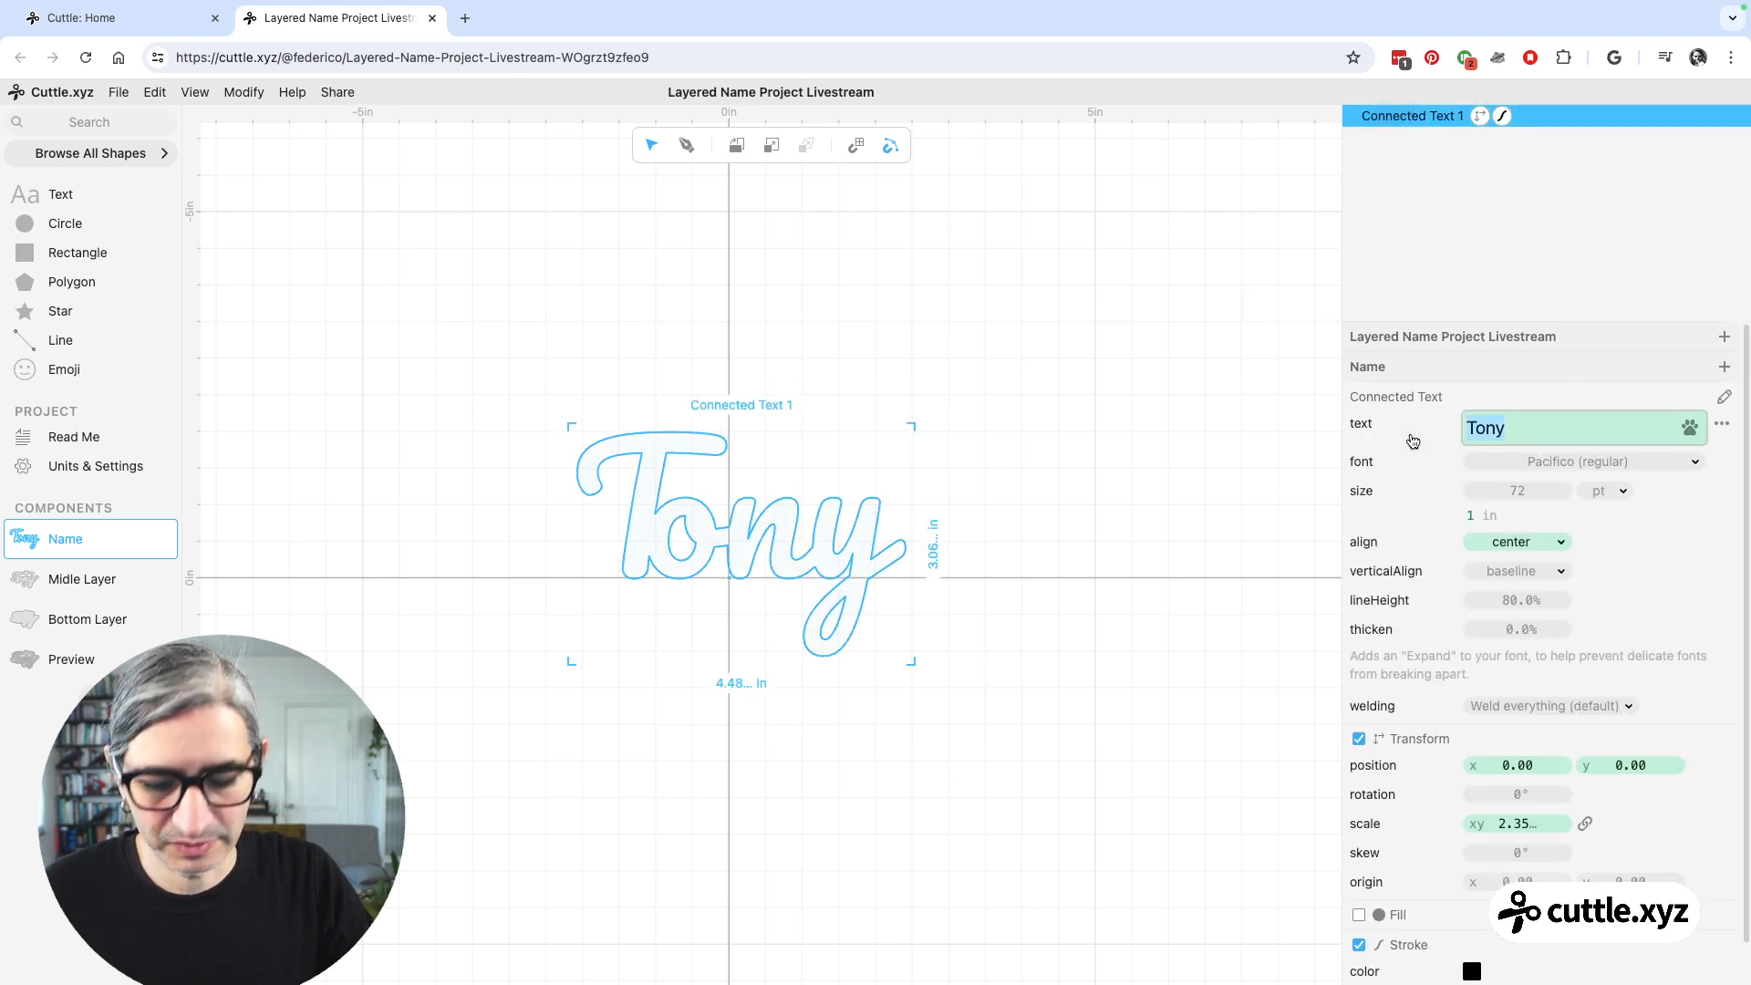
pyautogui.write('Federi')
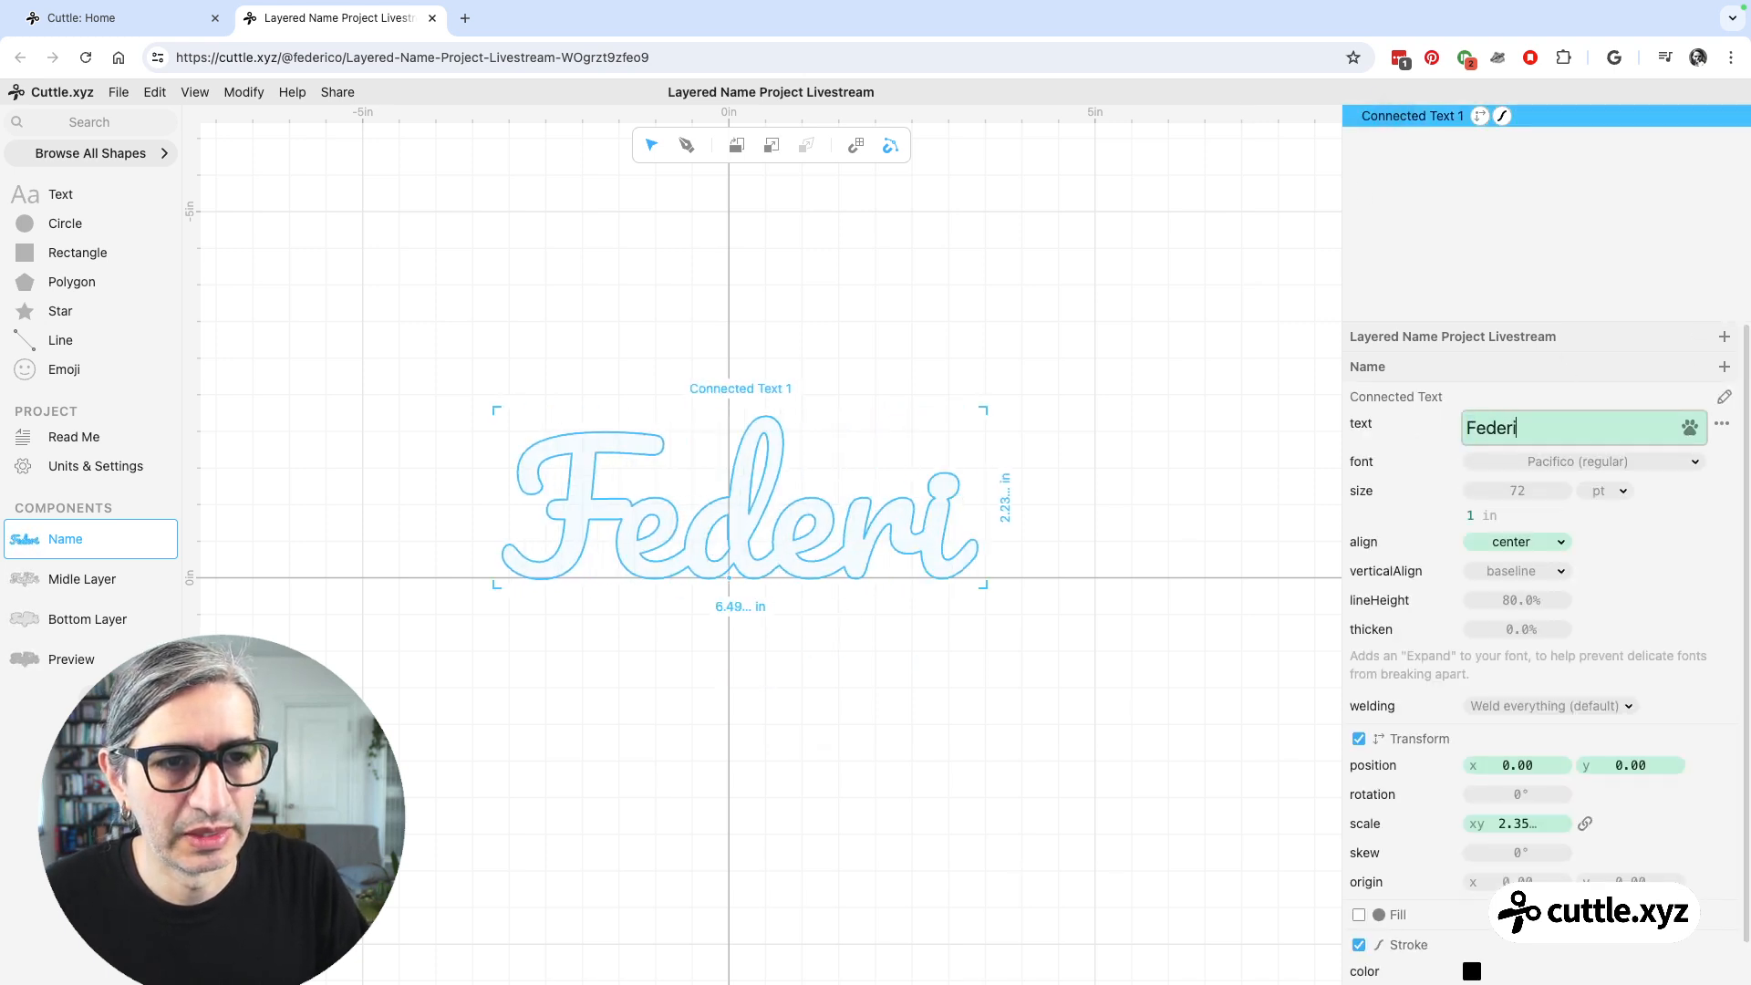
pyautogui.write('co')
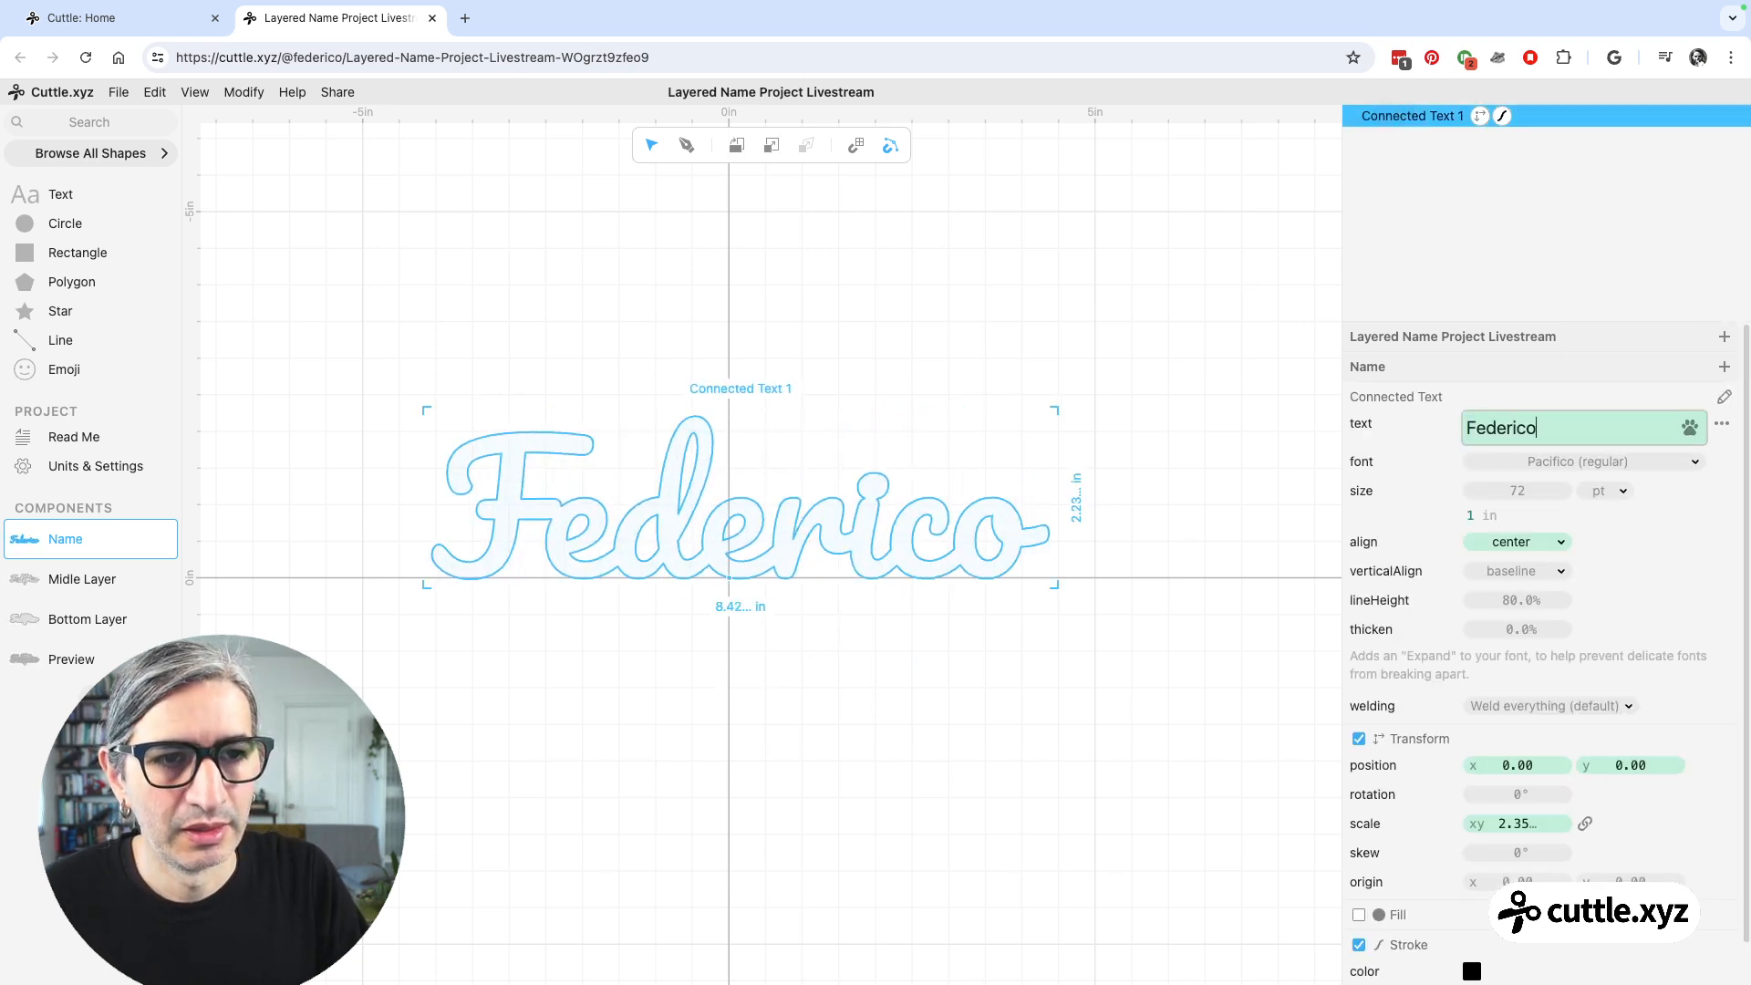
# - In the Midle Layer component, move Heart 3 below the F to about x -2.80, y 0.56, and spread Hearts 2 and 4 clear of the letters
pyautogui.click(72, 587)
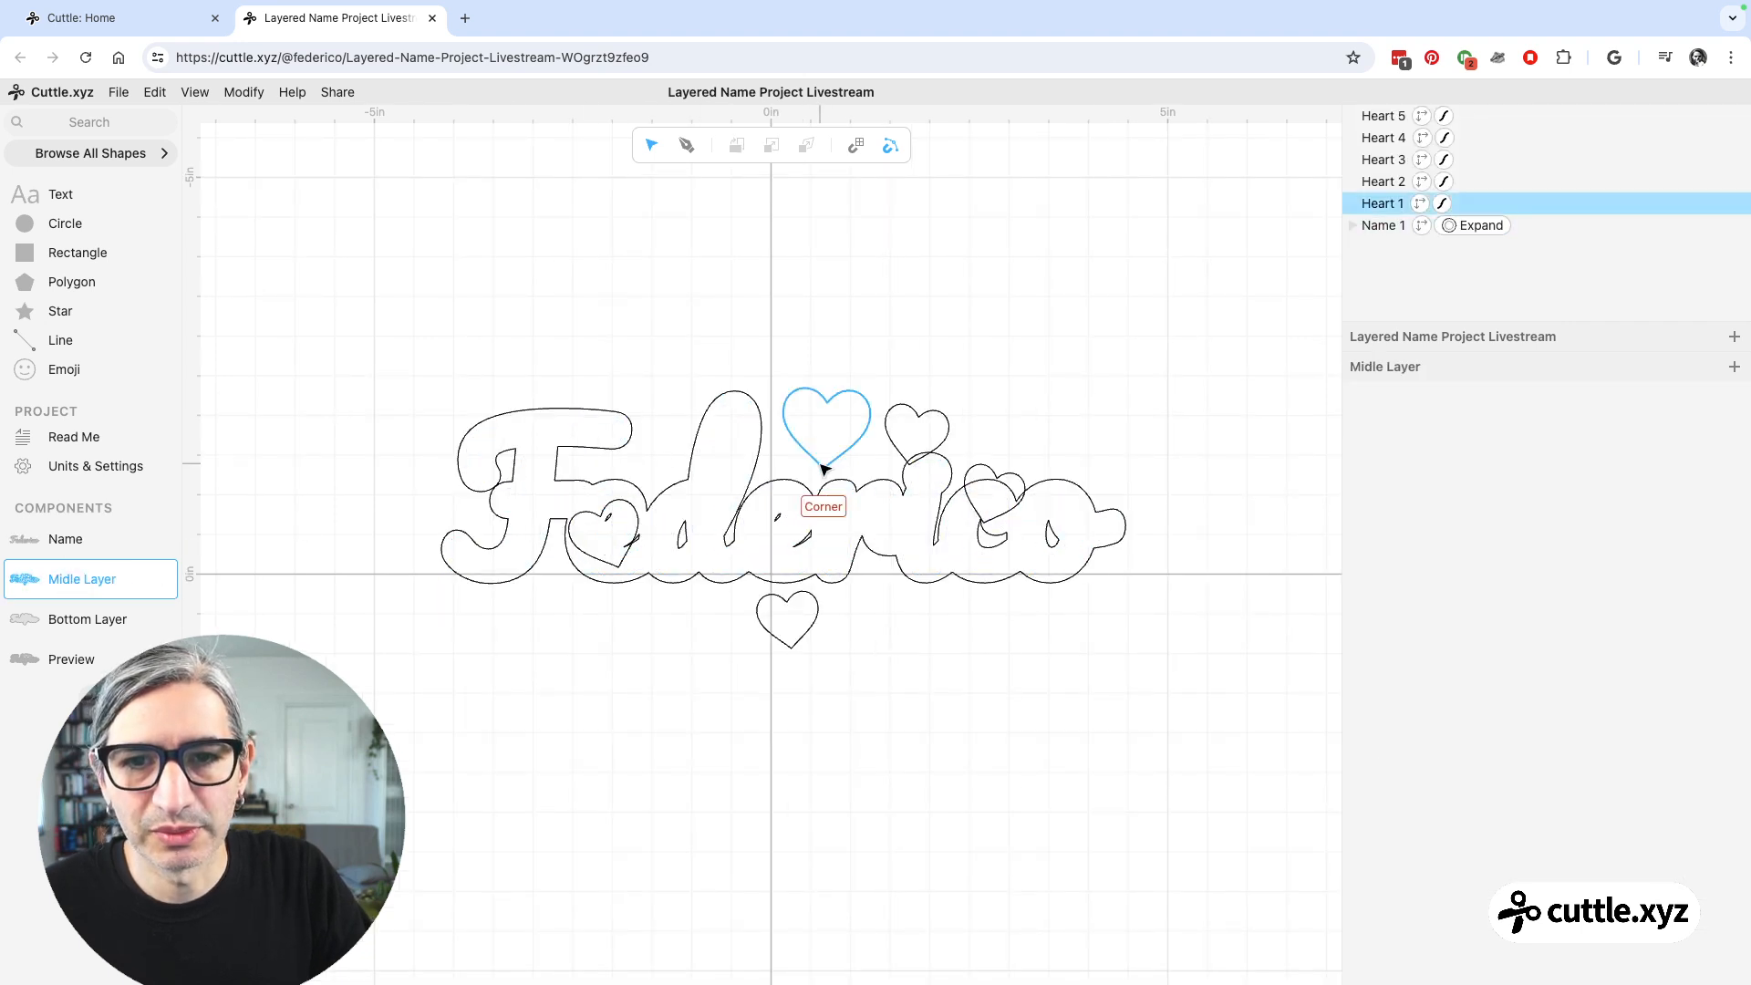
pyautogui.click(560, 593)
pyautogui.moveTo(563, 594); pyautogui.dragTo(520, 665)
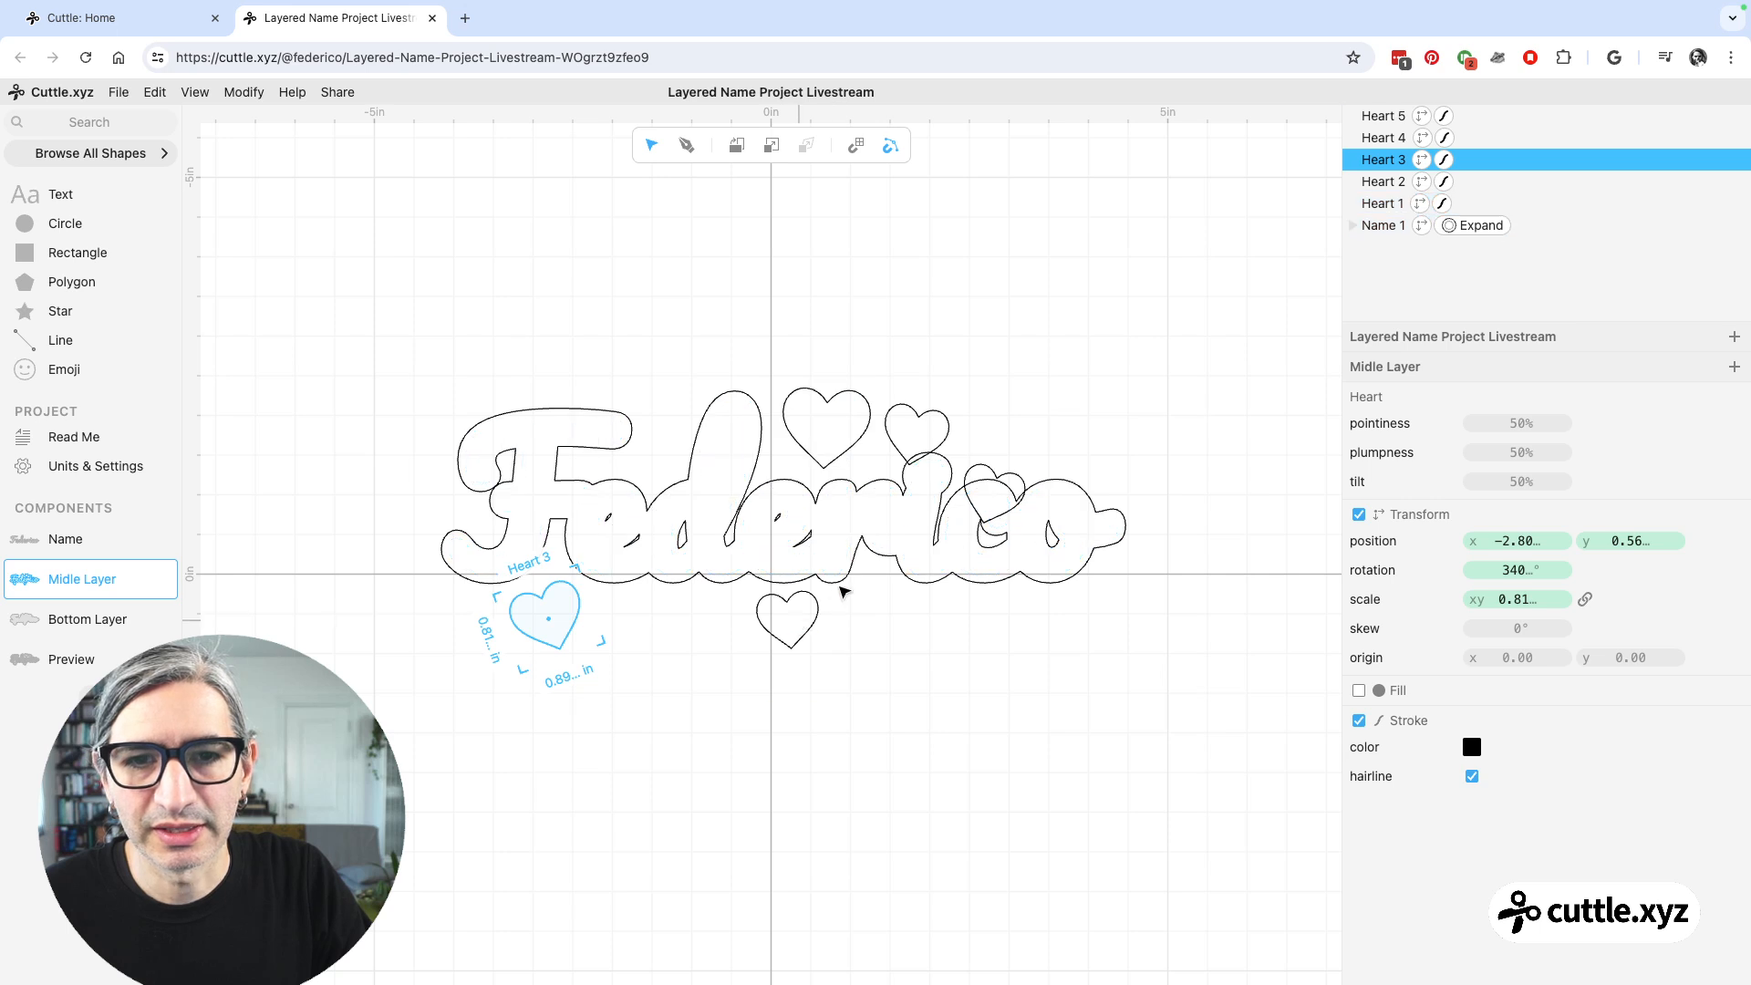
pyautogui.moveTo(998, 485); pyautogui.dragTo(1039, 444)
pyautogui.moveTo(911, 414)
pyautogui.mouseDown()
pyautogui.moveTo(922, 395)
pyautogui.moveTo(918, 413)
pyautogui.mouseUp()
# - Rotate Heart 5 below the name to about 11° and move it under the r to about x 1.33, y 0.51
pyautogui.click(799, 605)
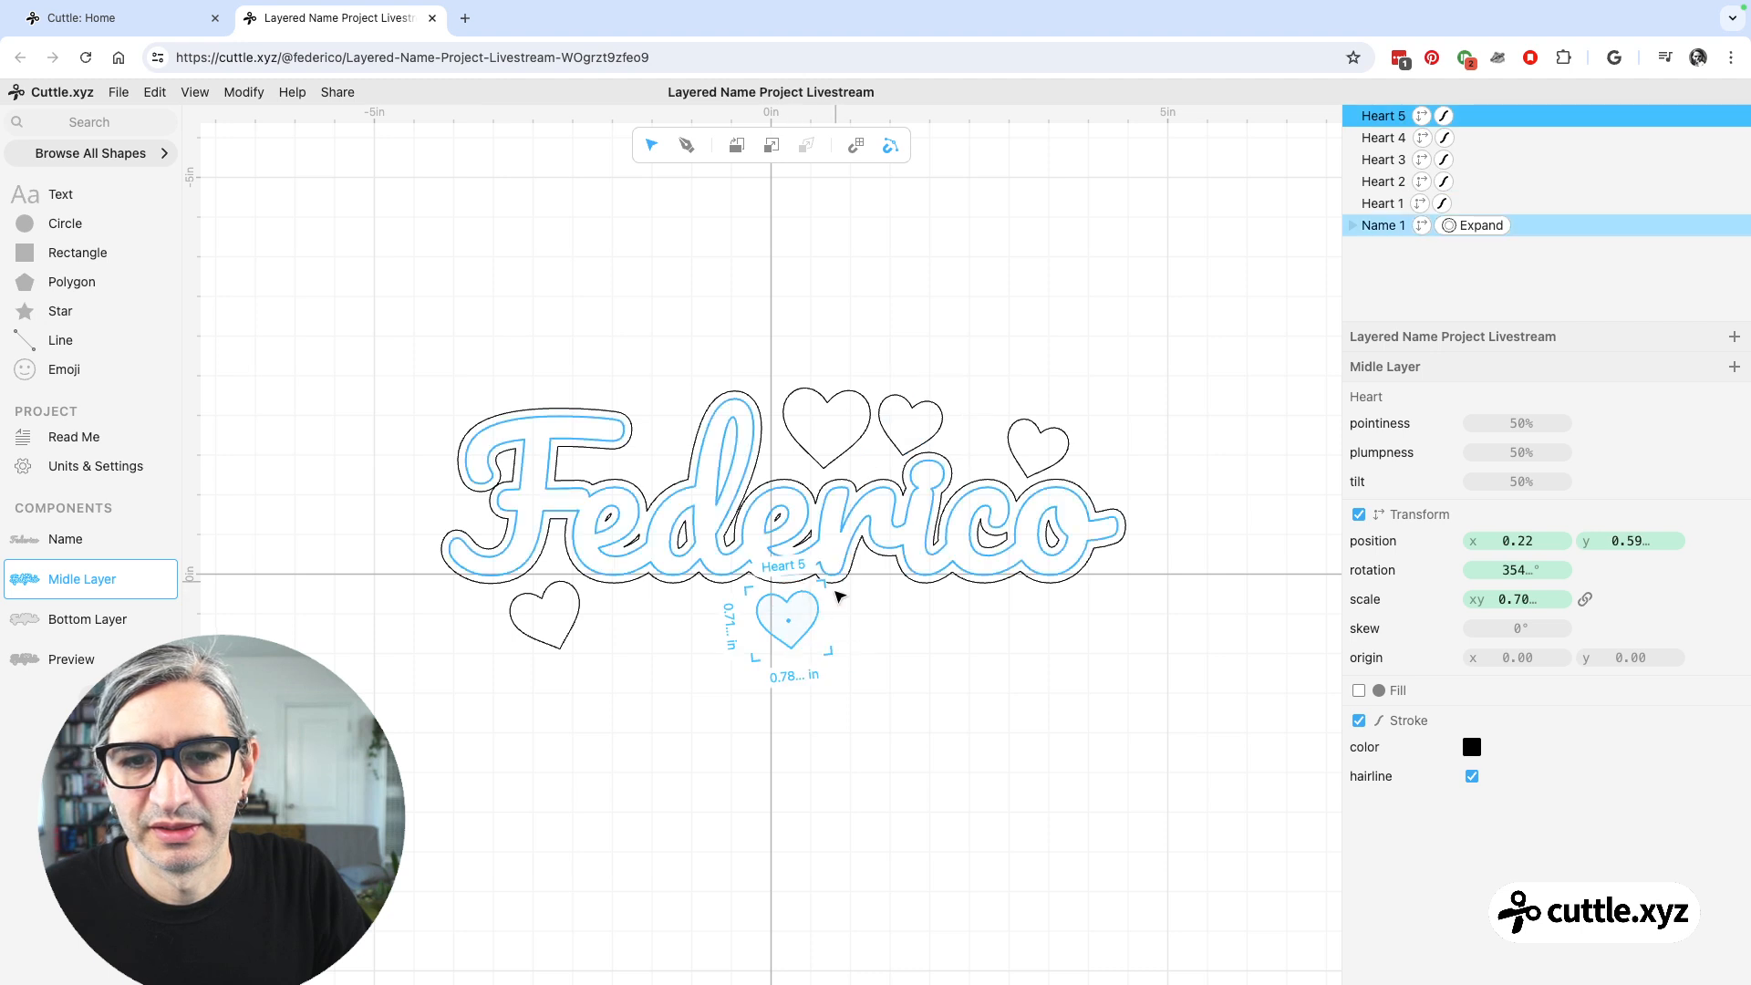
pyautogui.moveTo(835, 655); pyautogui.dragTo(810, 691)
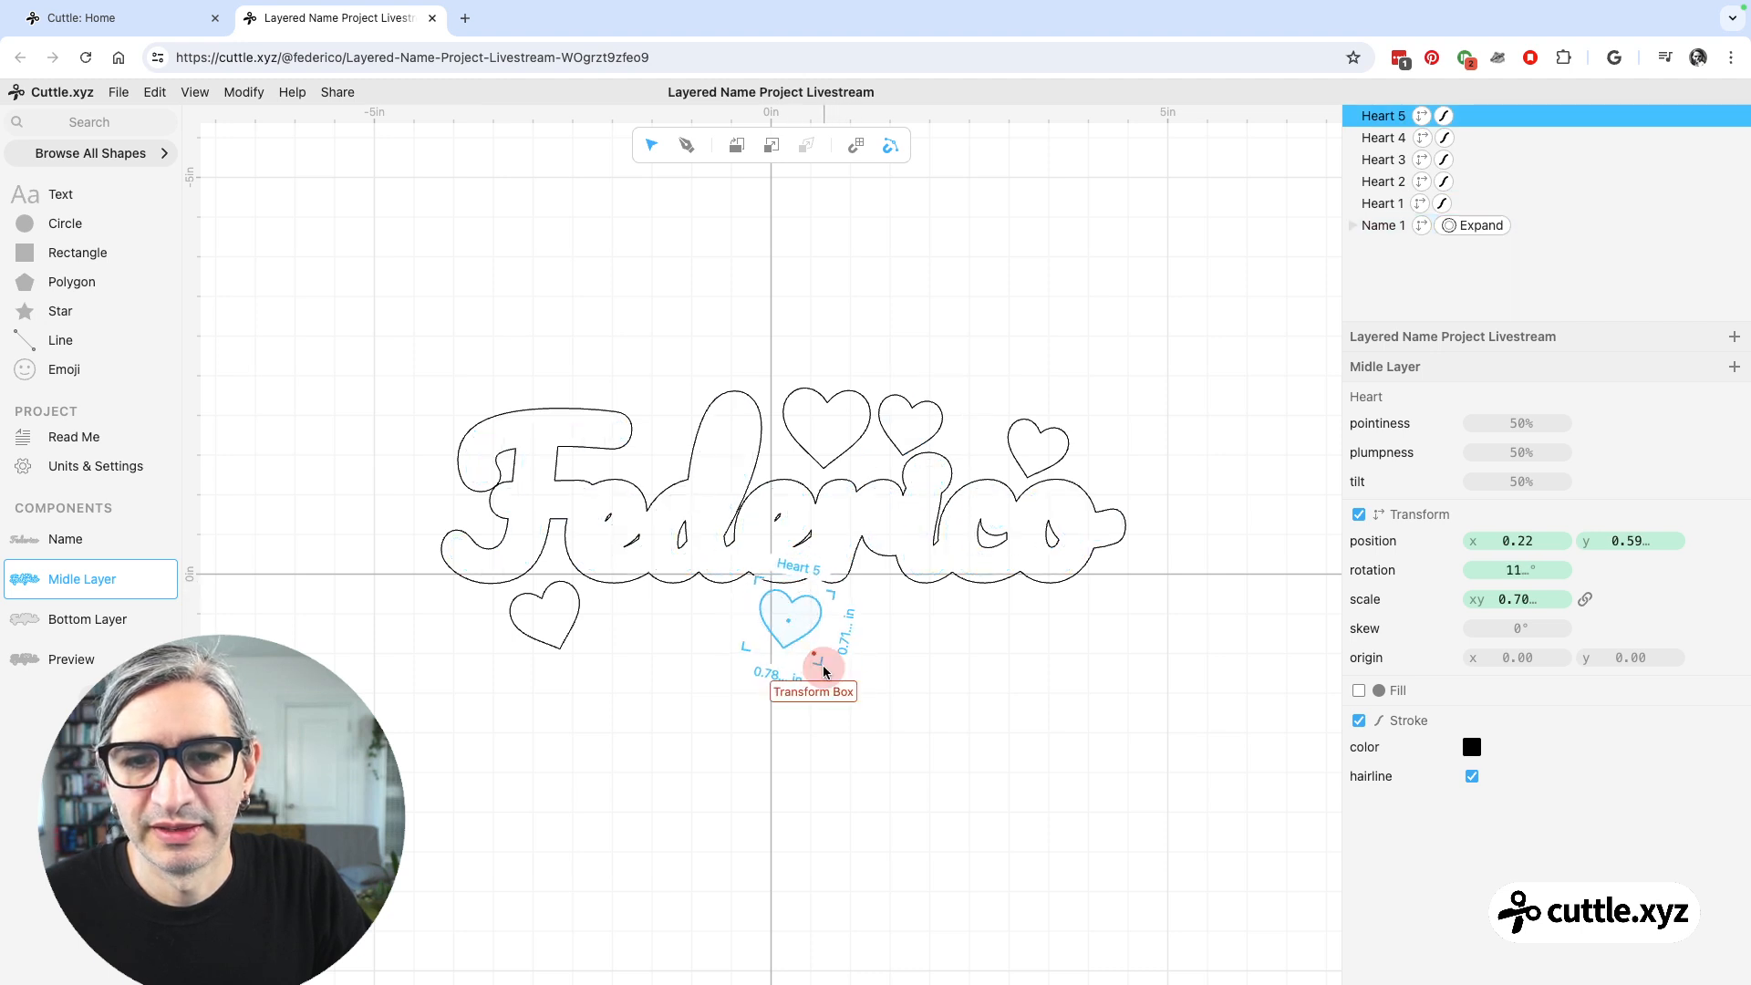
pyautogui.moveTo(823, 623); pyautogui.dragTo(878, 616)
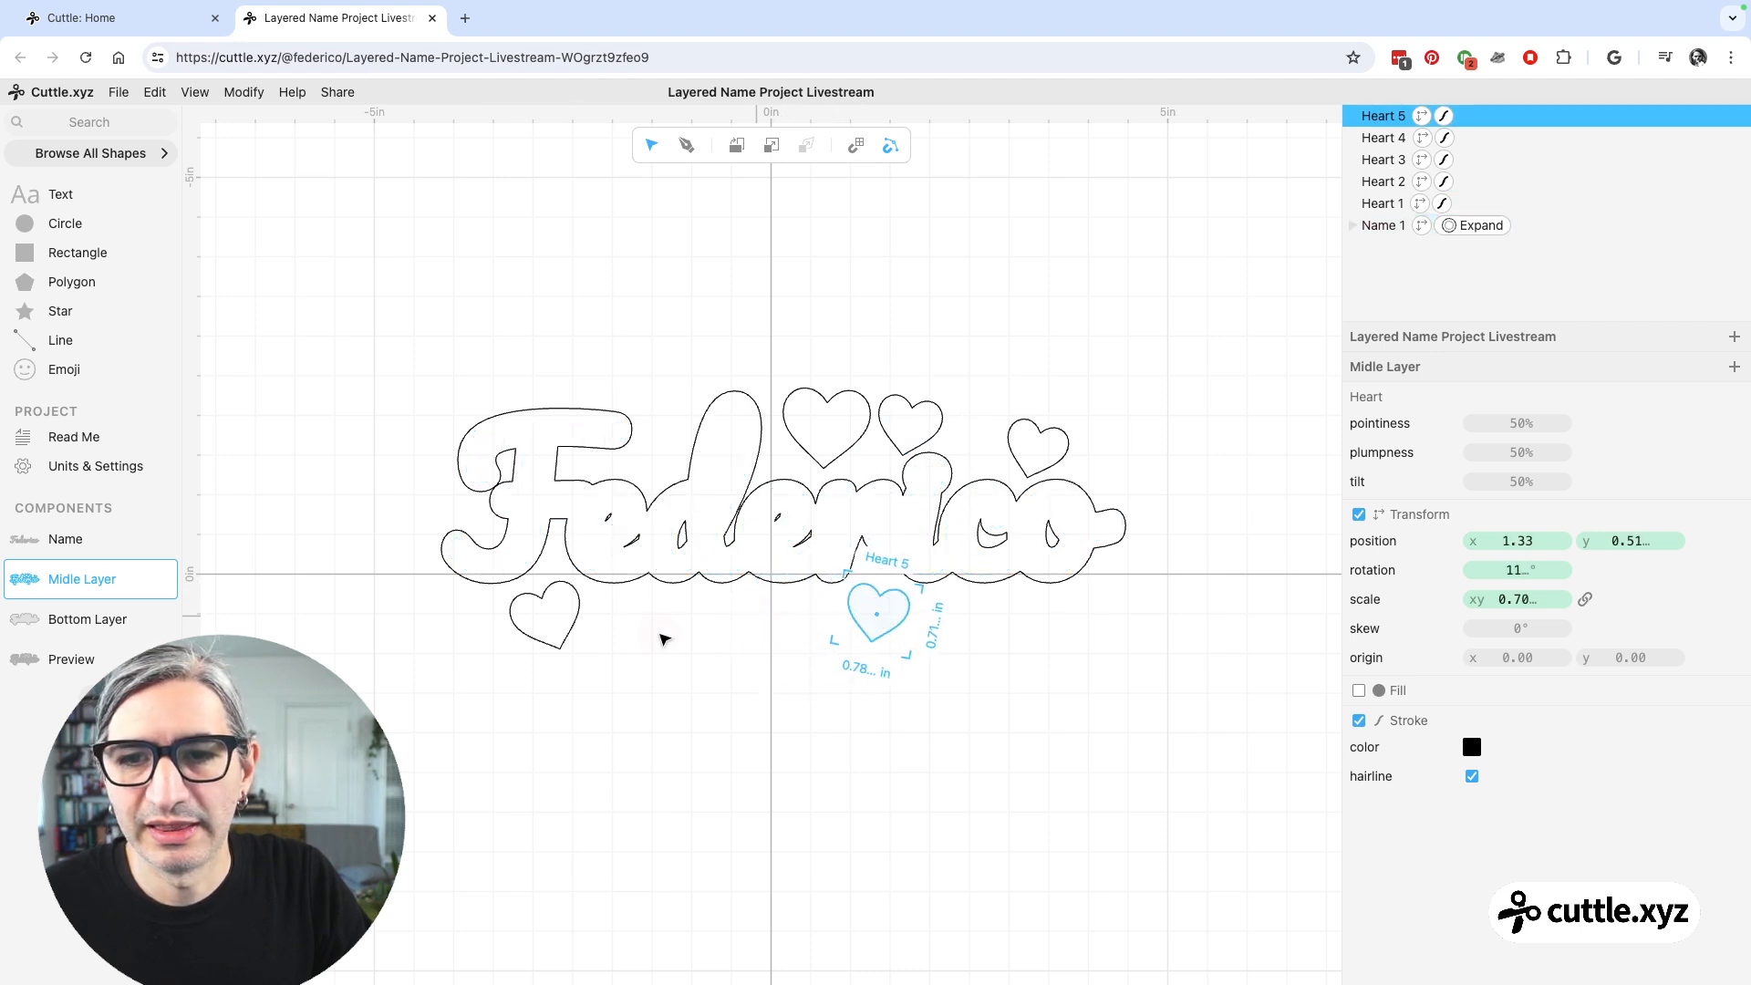
pyautogui.click(561, 636)
pyautogui.click(66, 620)
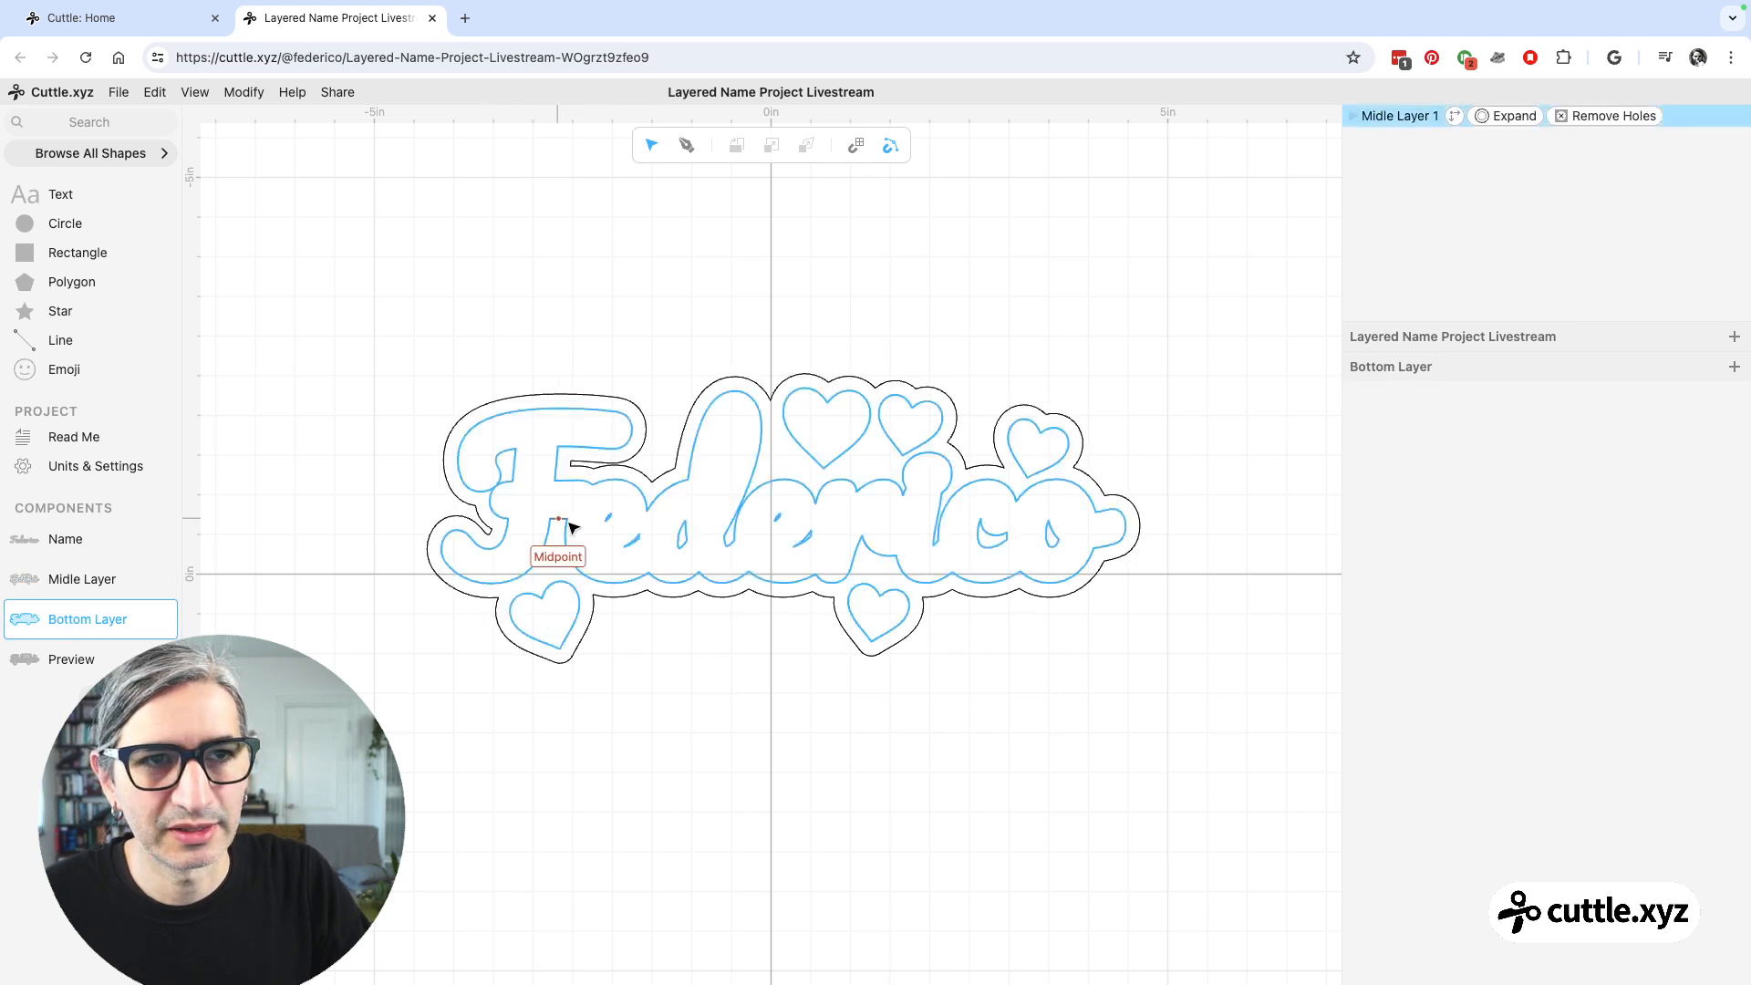
pyautogui.click(87, 657)
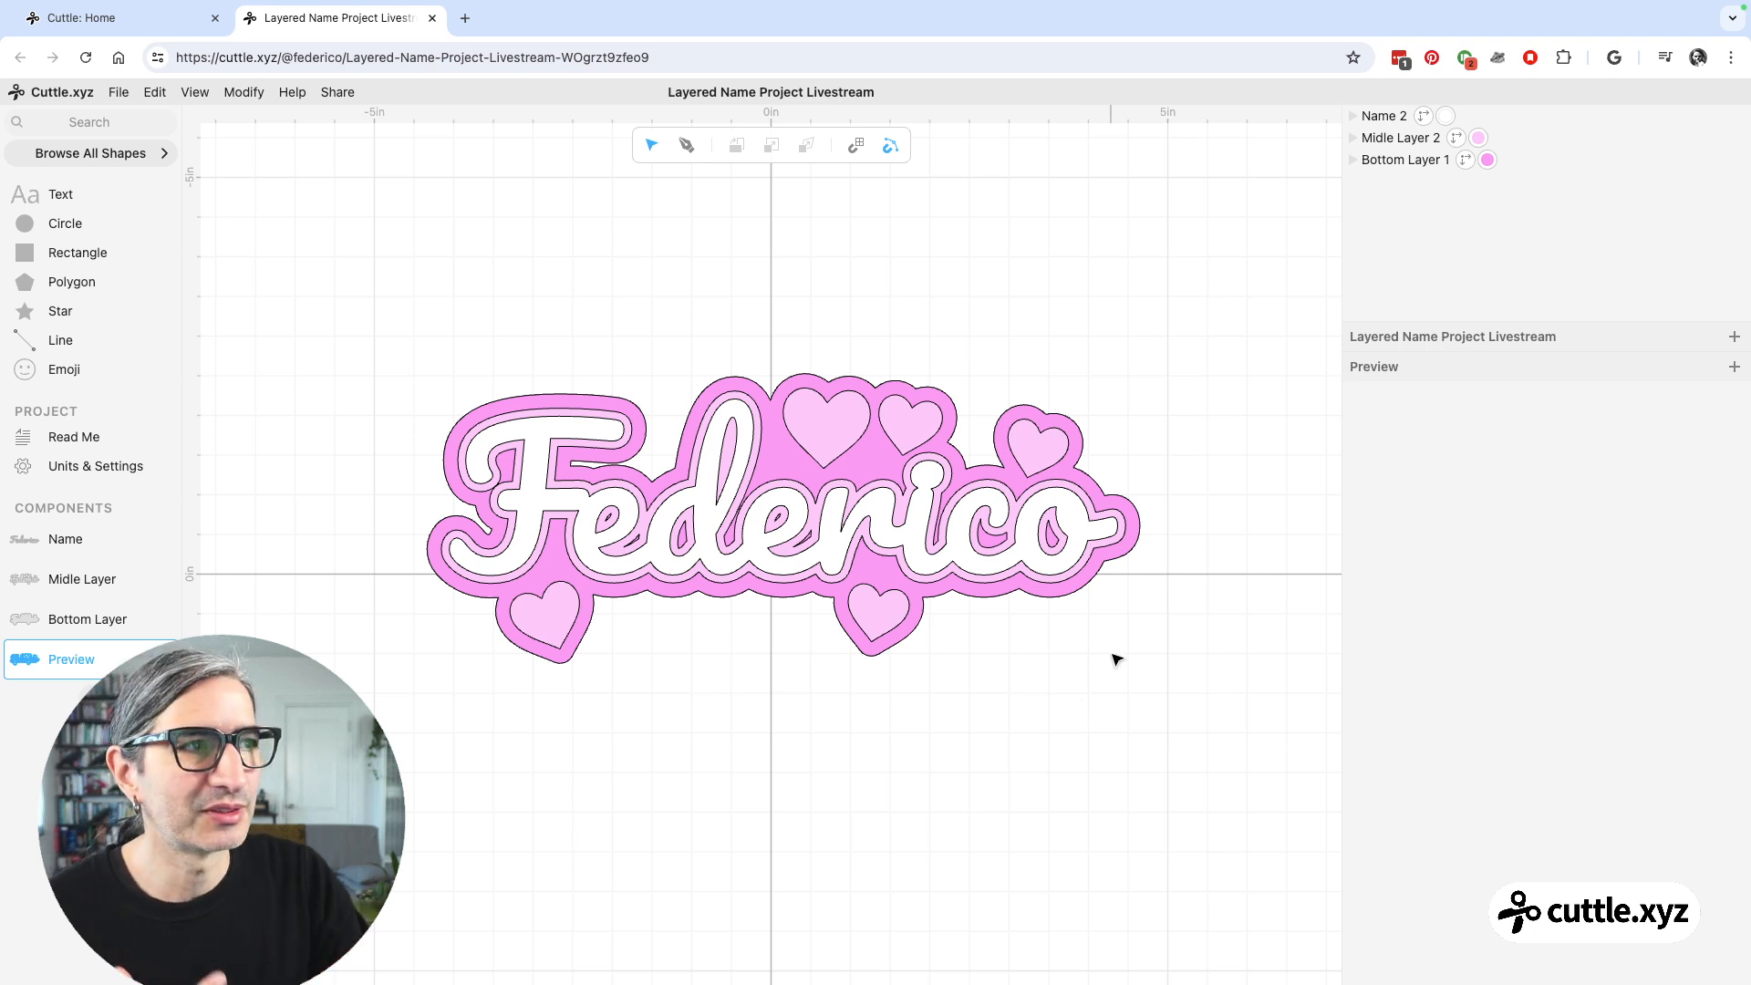
# - Within the preview's middle layer, move Heart 1 beside the d to x 0.60, y -1.73, and Heart 2 above the i to about x 2.26, y -1.90
pyautogui.click(90, 577)
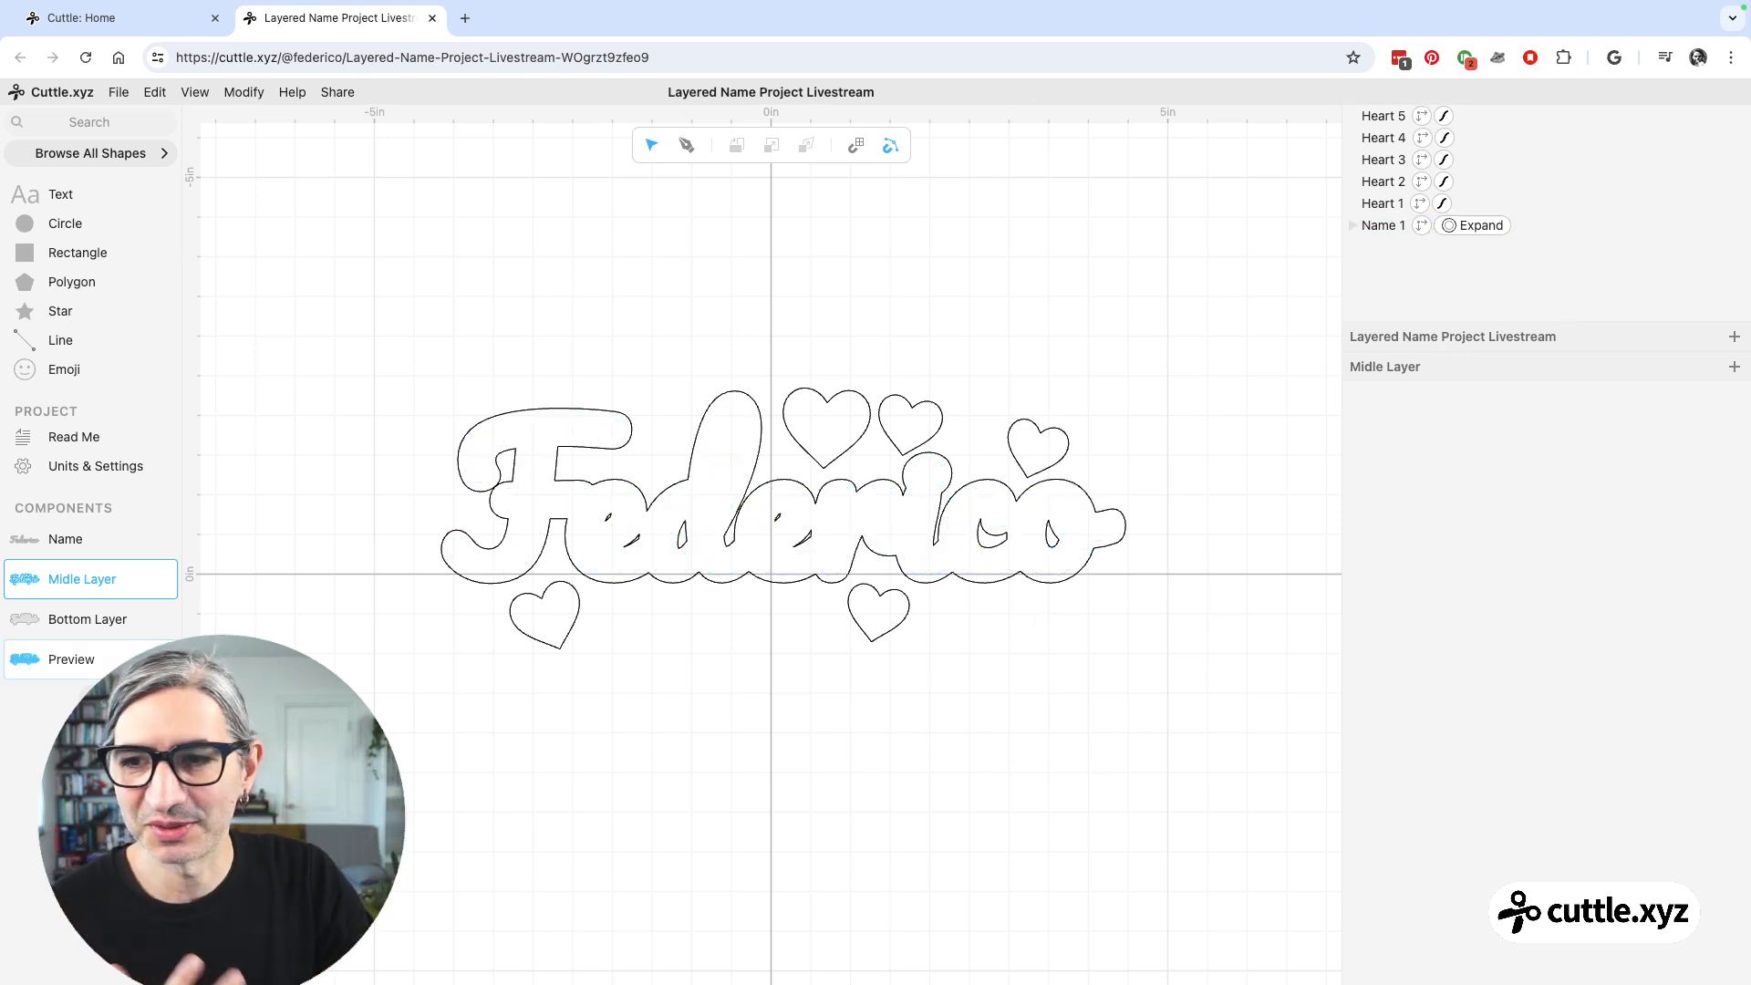
pyautogui.click(90, 653)
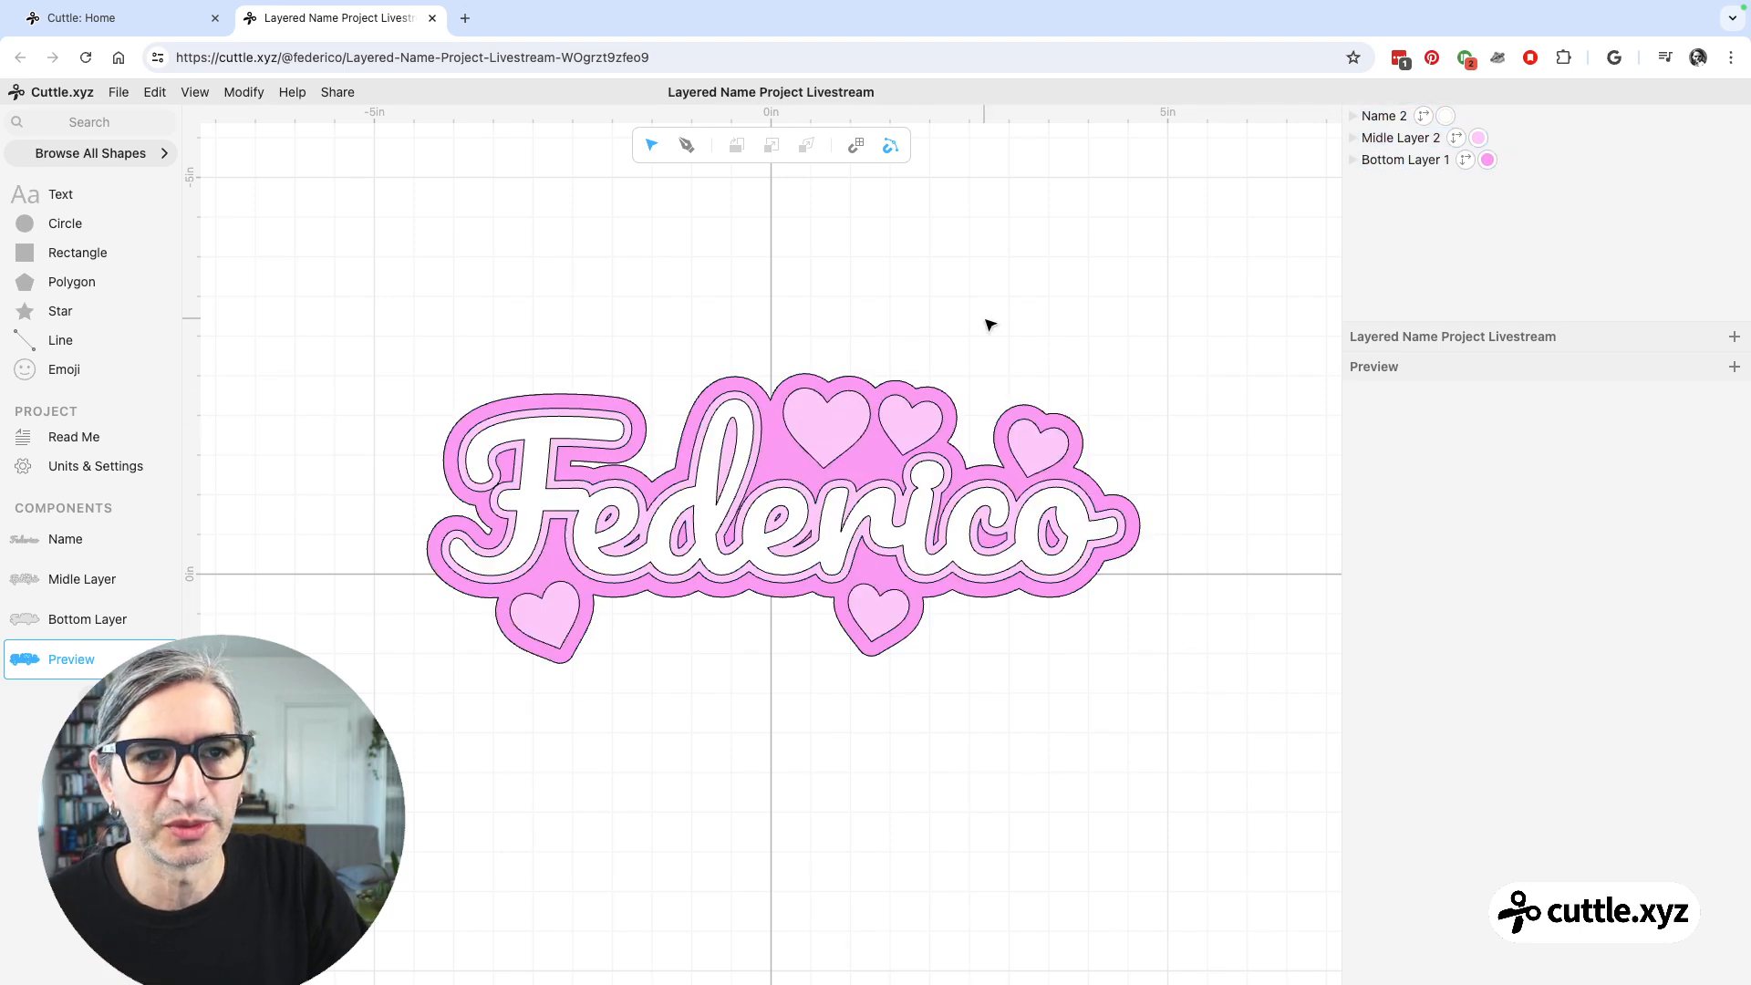
pyautogui.doubleClick(866, 401)
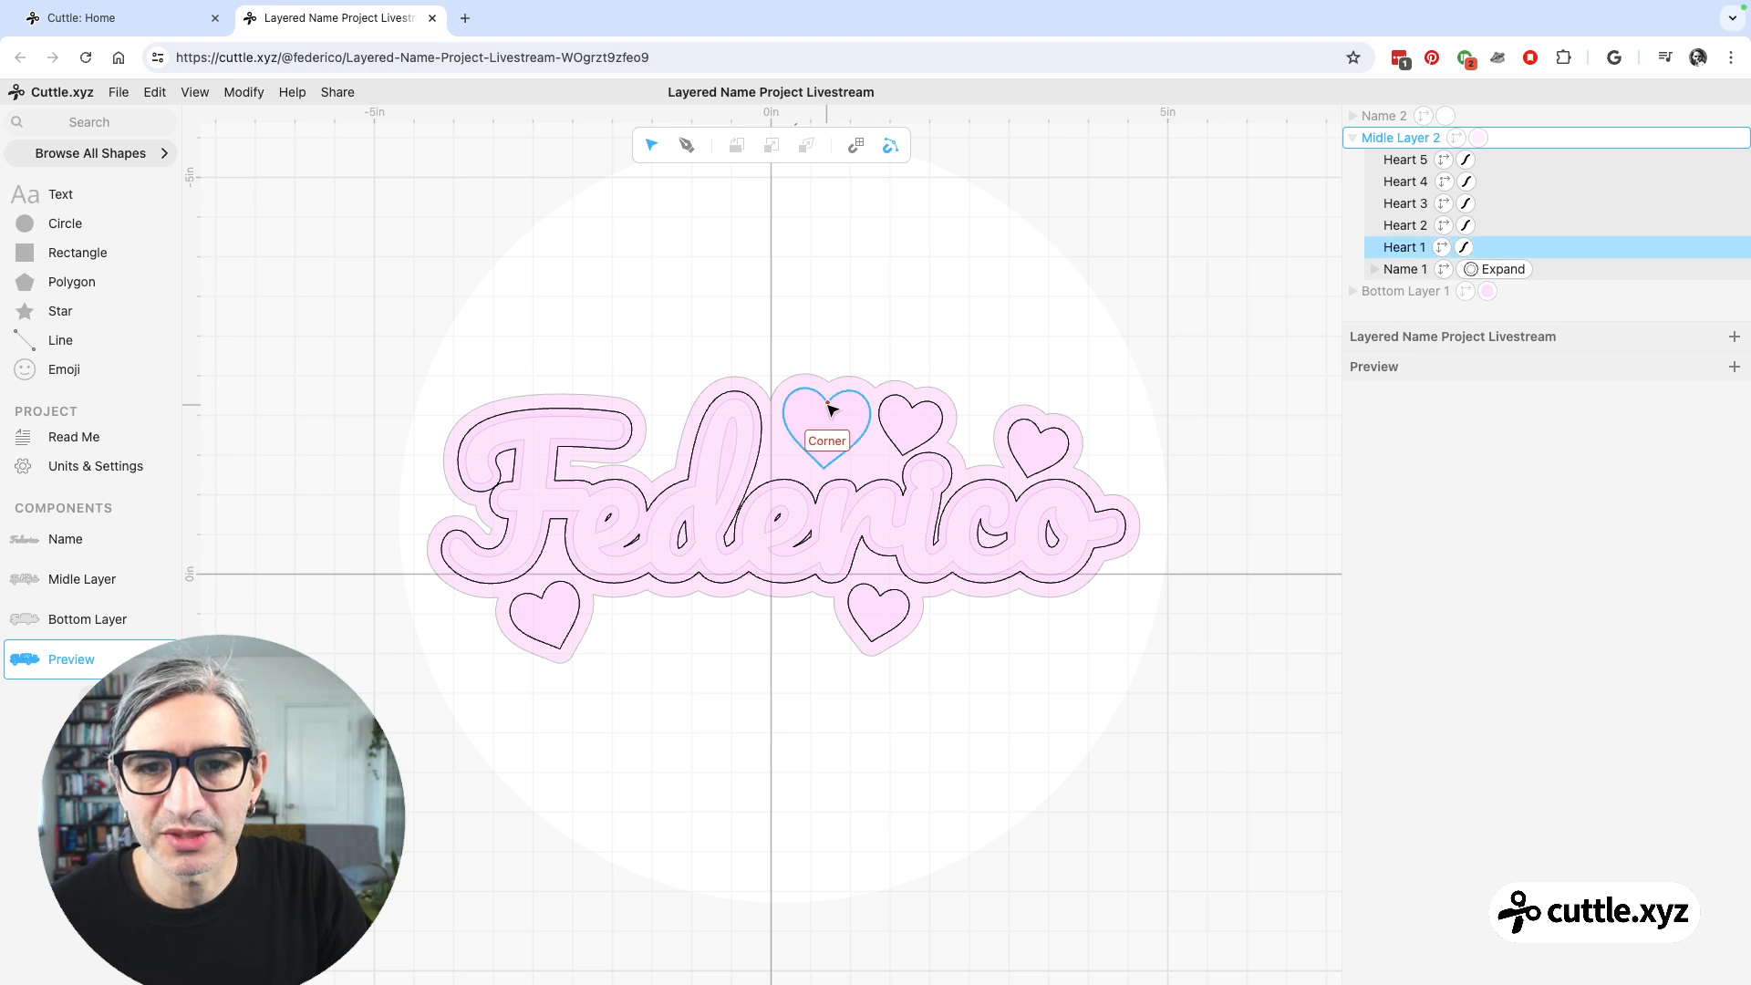
pyautogui.moveTo(830, 407); pyautogui.dragTo(661, 375)
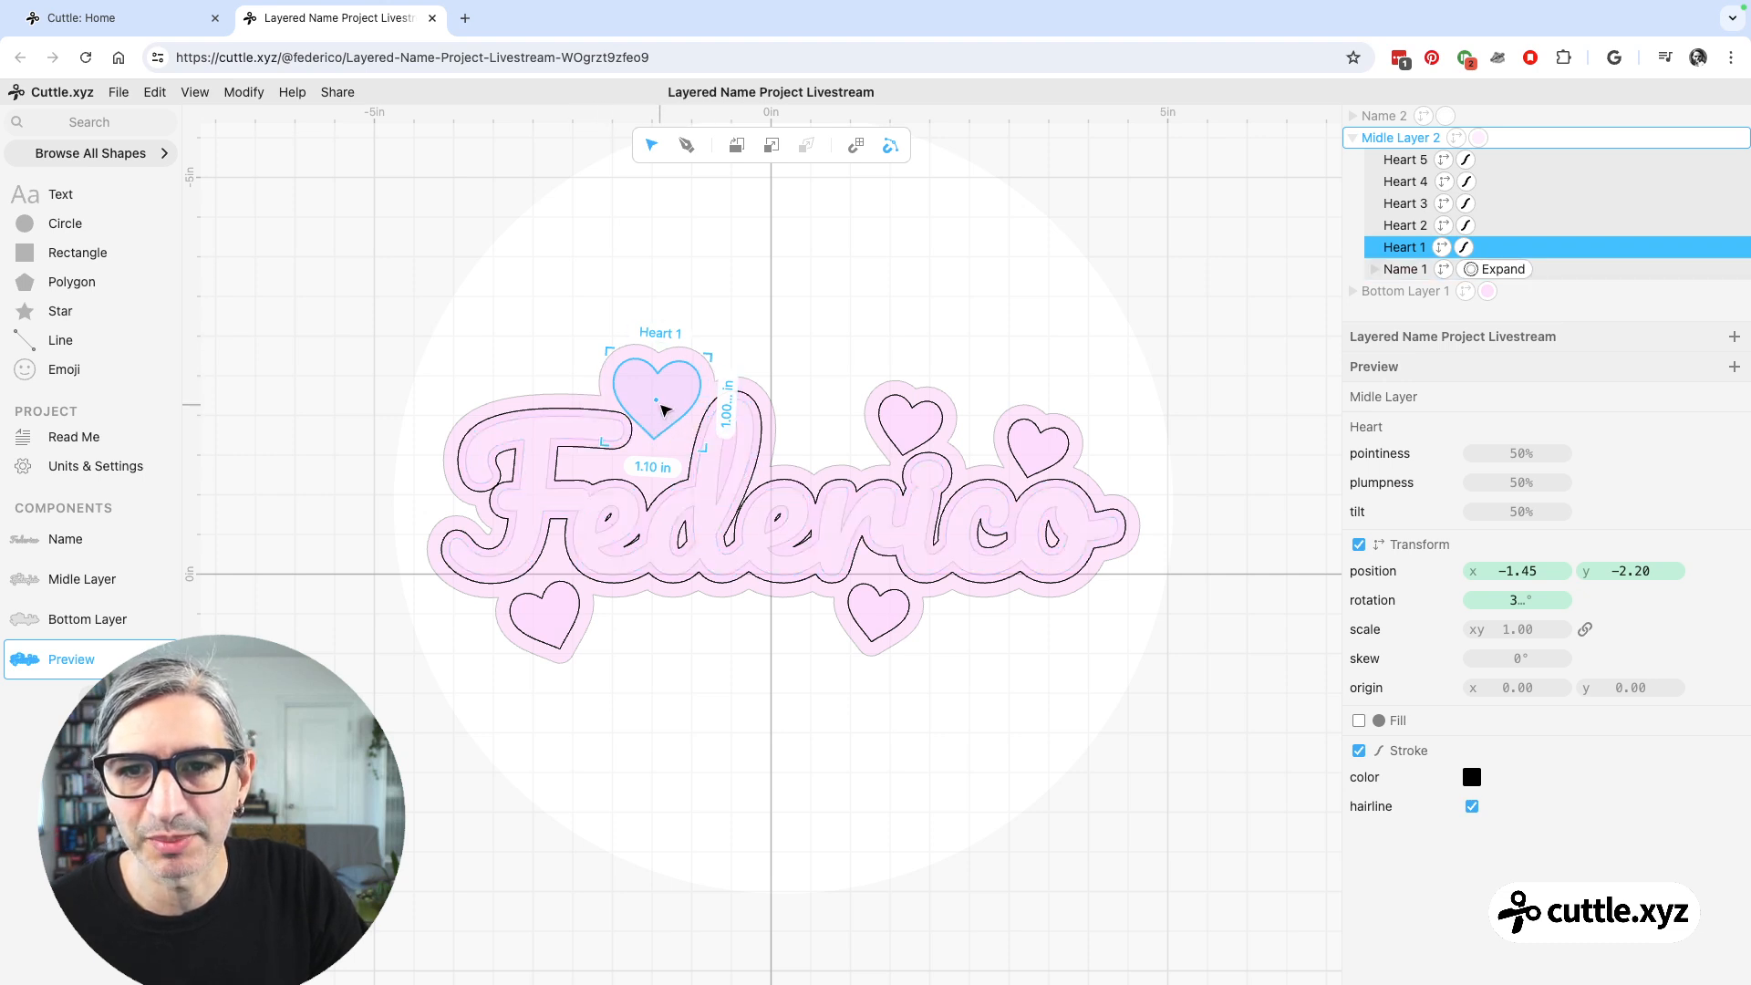
pyautogui.moveTo(663, 407); pyautogui.dragTo(951, 405)
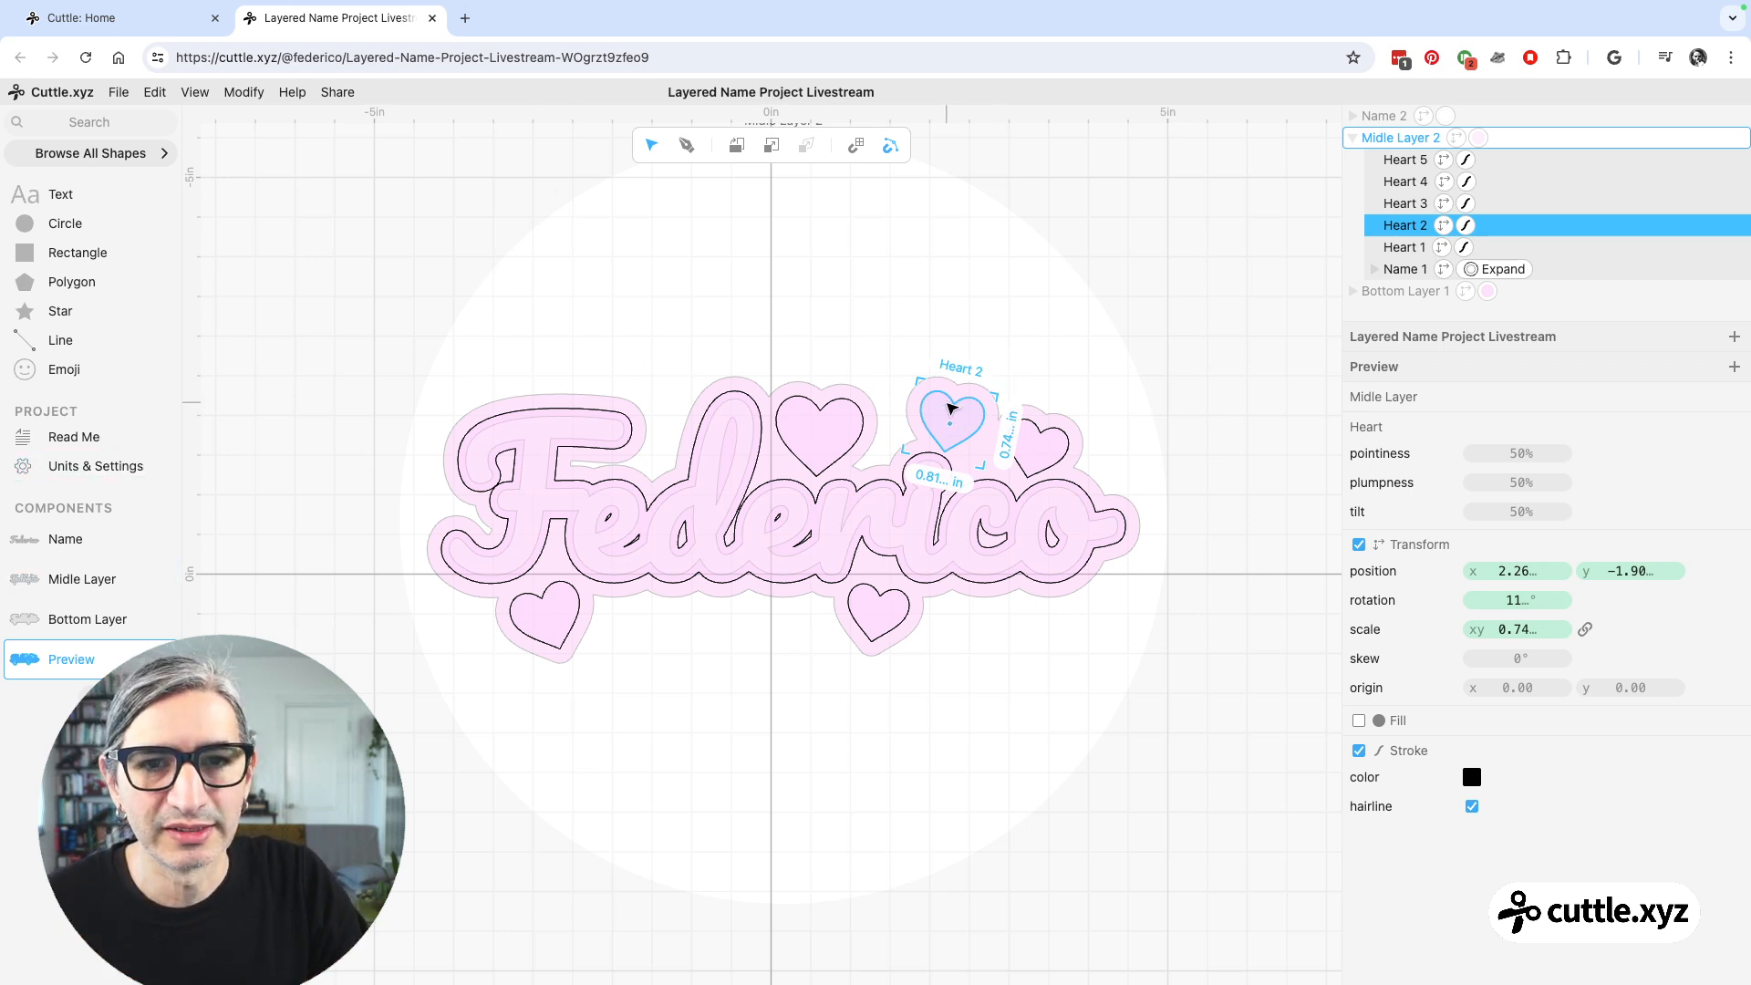
# - Duplicate Heart 2 and place the copy between the F and the d, tilted and shrunk to about 0.65 in wide
pyautogui.rightClick(954, 402)
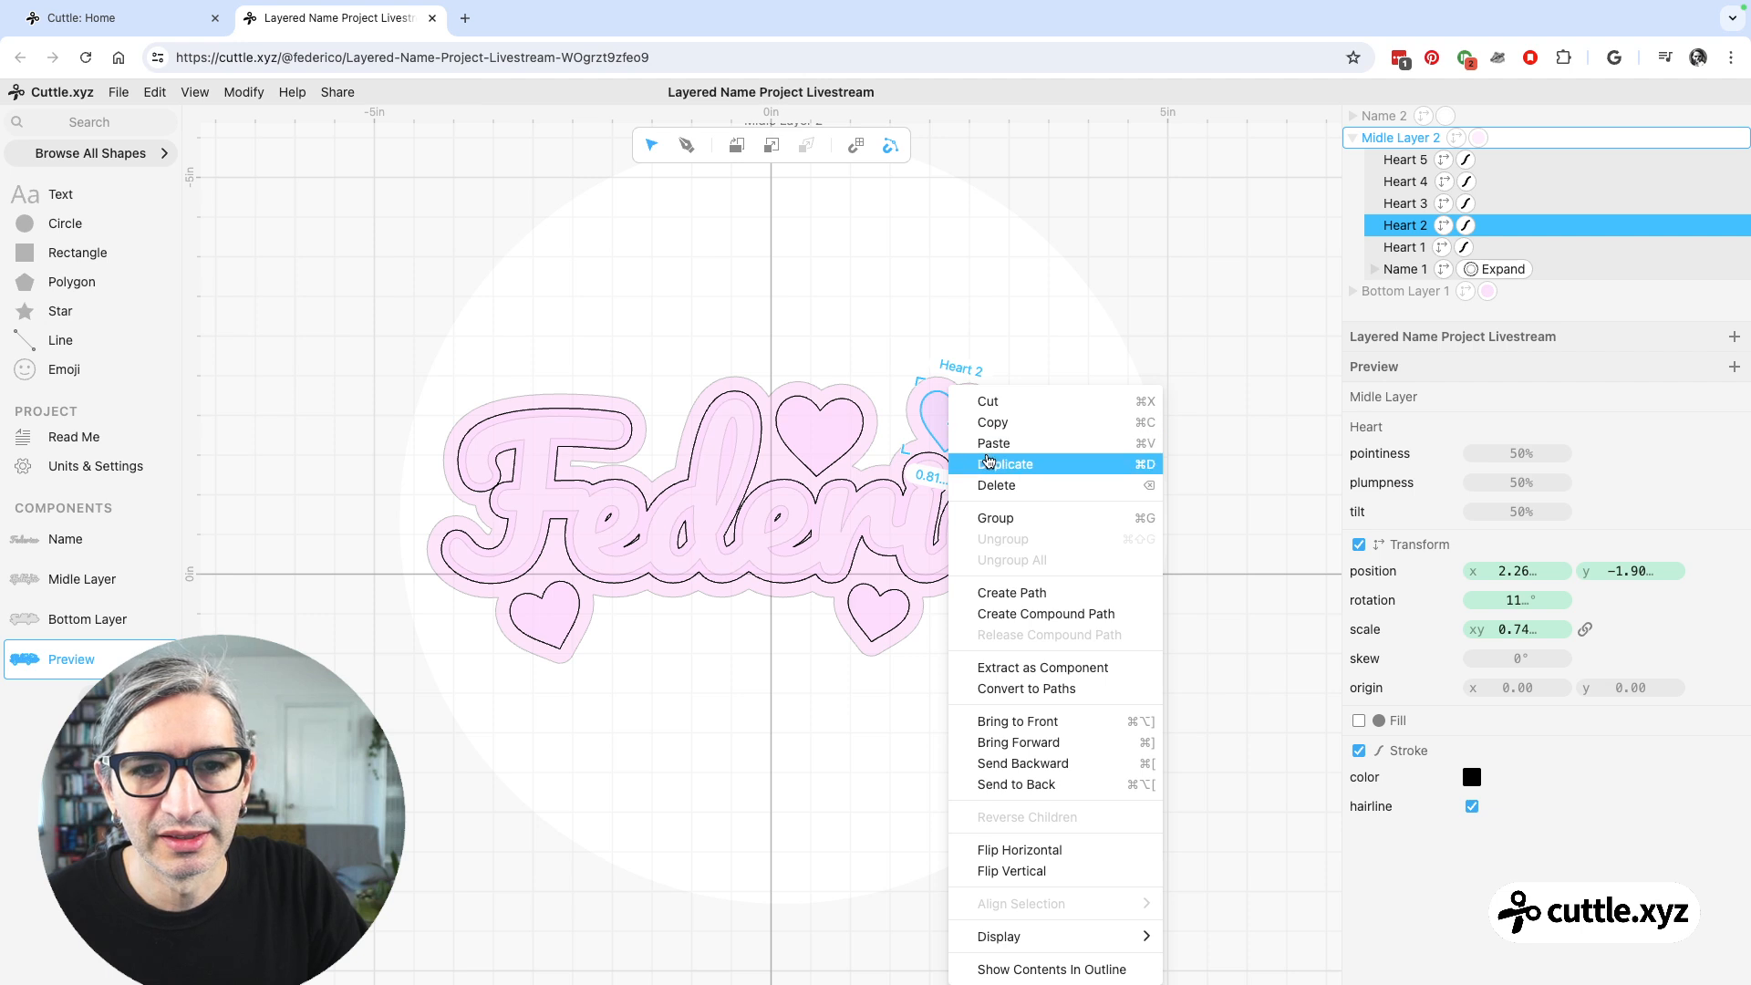
pyautogui.click(988, 463)
pyautogui.moveTo(958, 430); pyautogui.dragTo(658, 452)
pyautogui.click(682, 347)
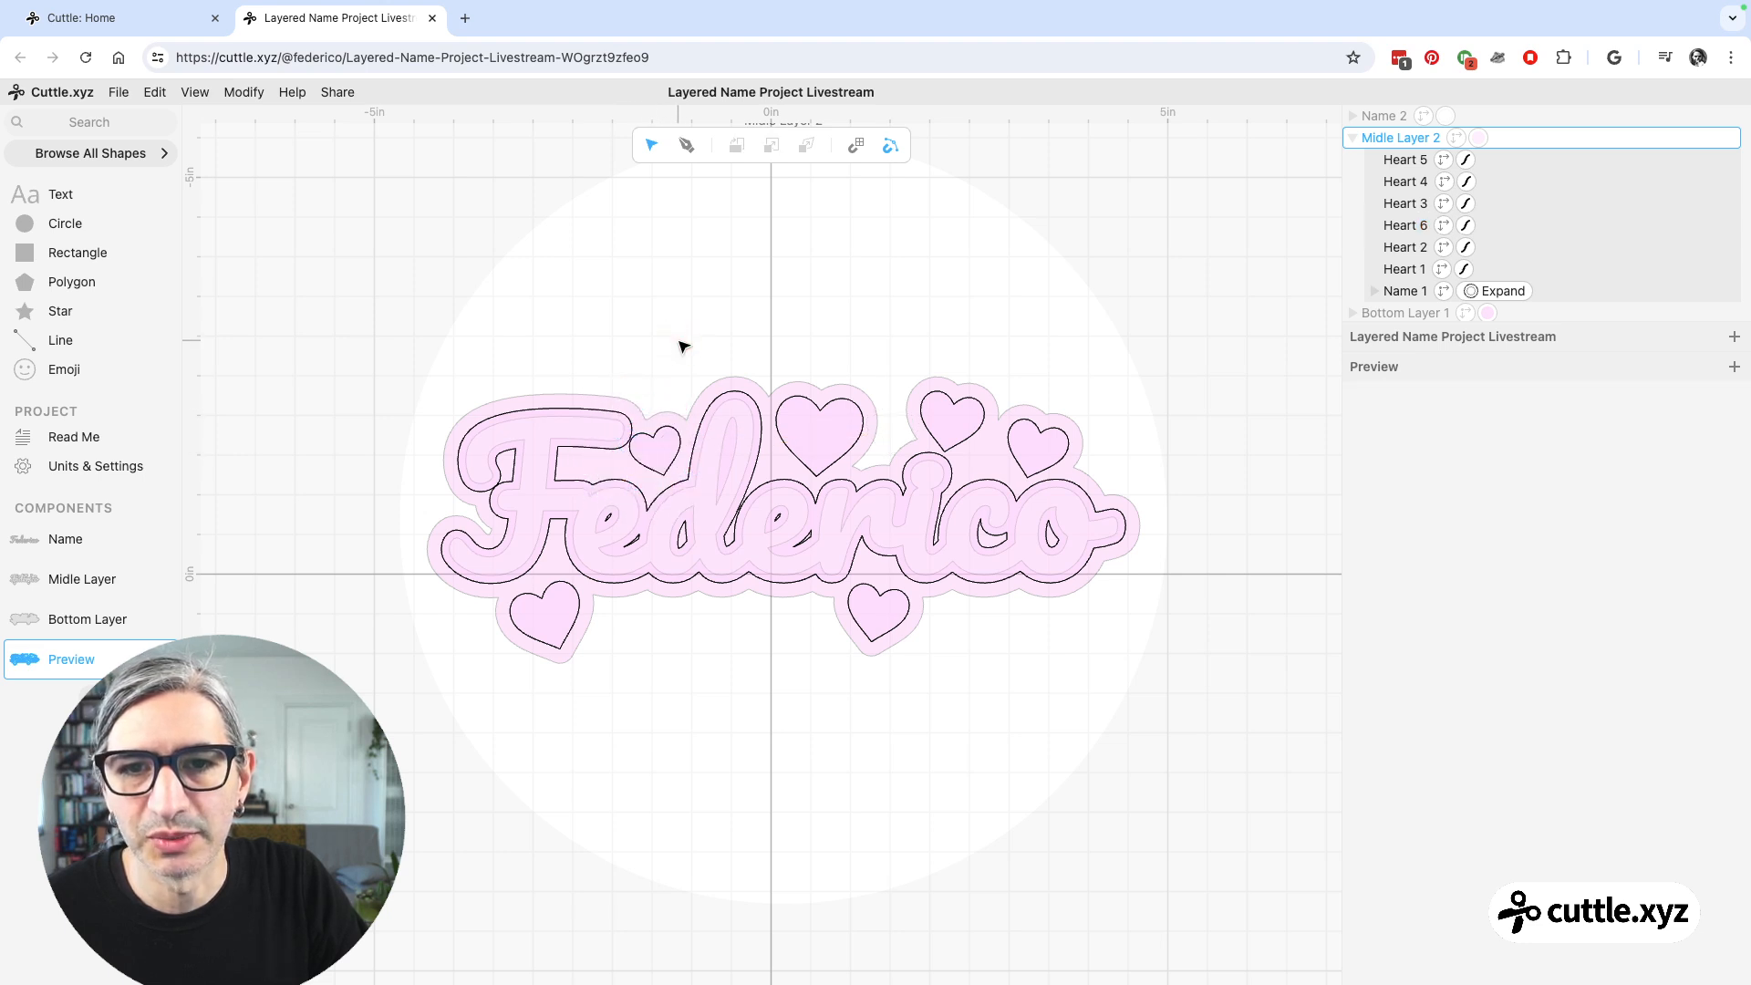
# - Move Heart 3 to the center below the name, about x 0.00, y 0.69, and straighten it to about 359°
pyautogui.moveTo(579, 610); pyautogui.dragTo(780, 633)
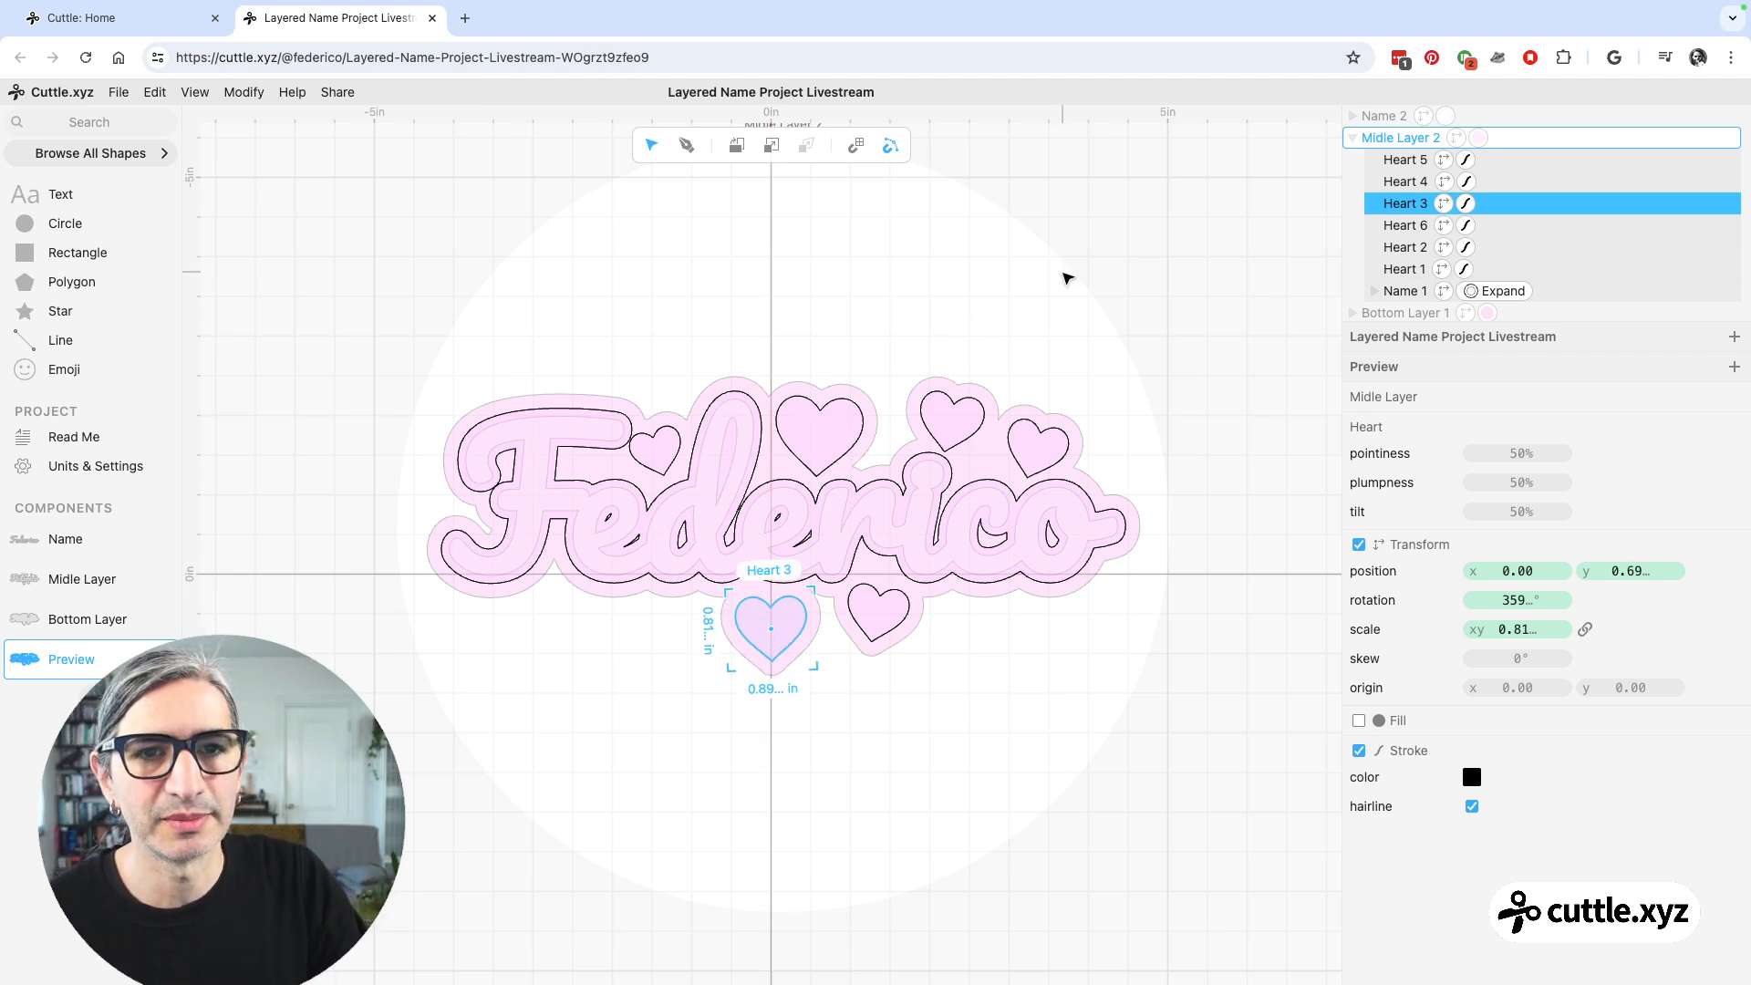
pyautogui.click(1065, 276)
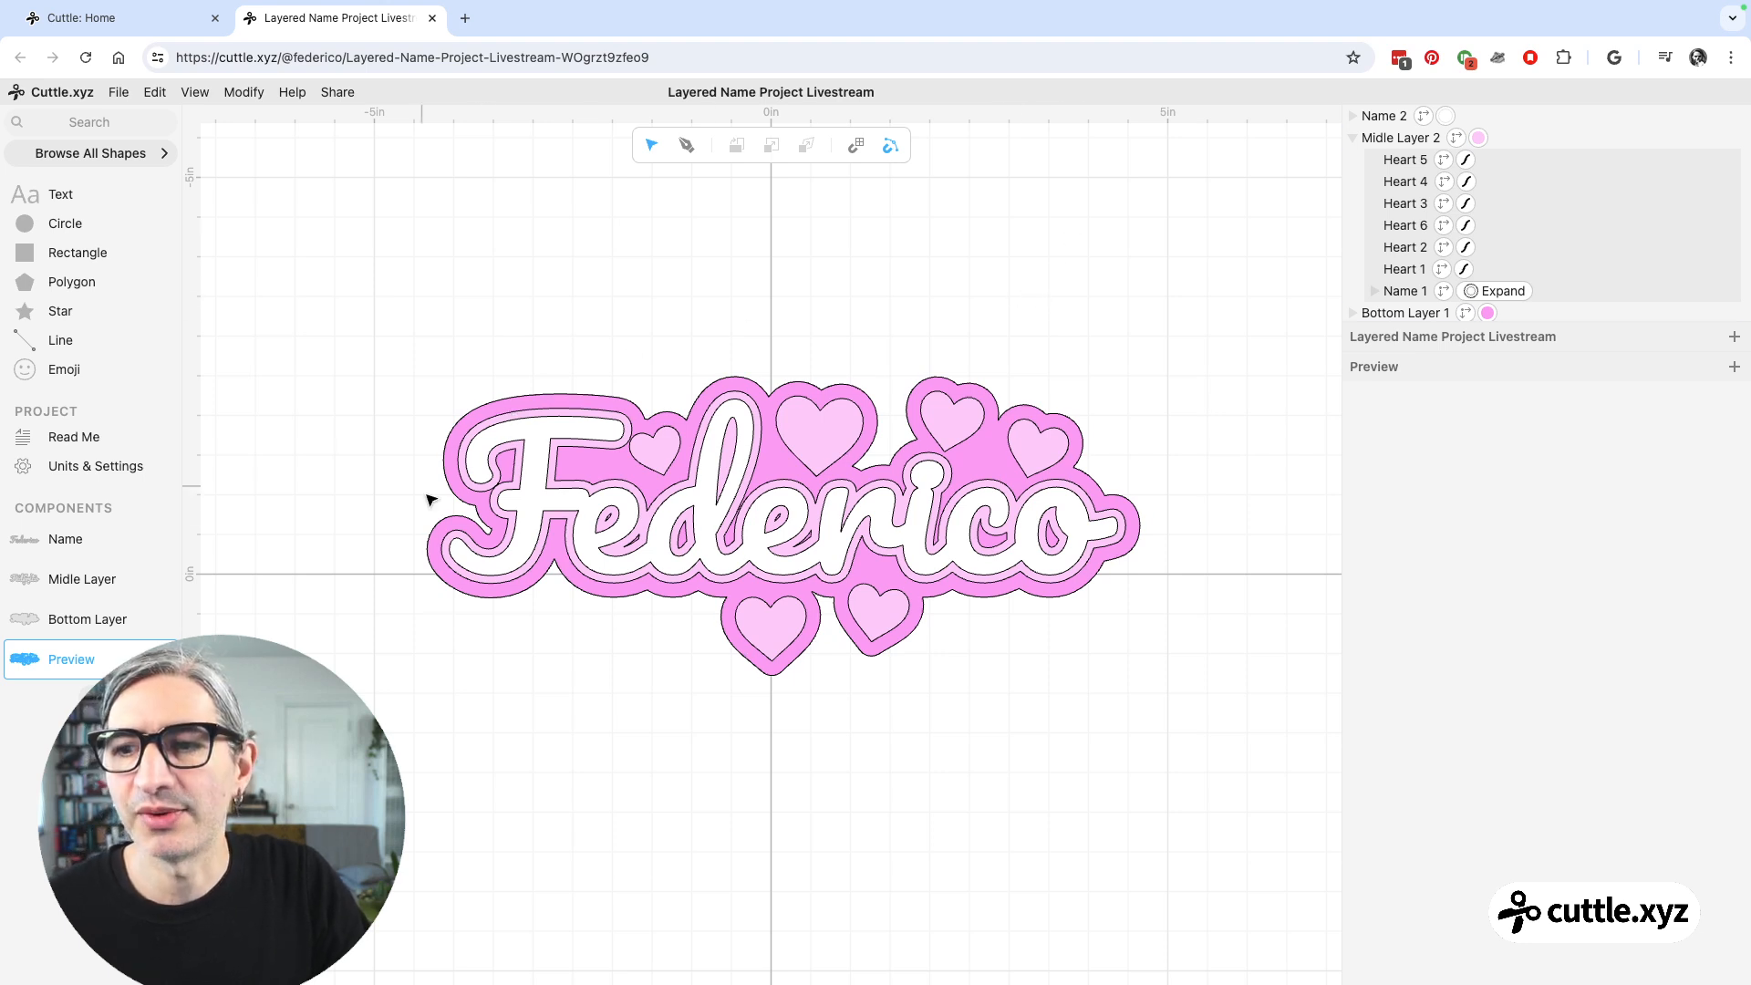
pyautogui.click(664, 431)
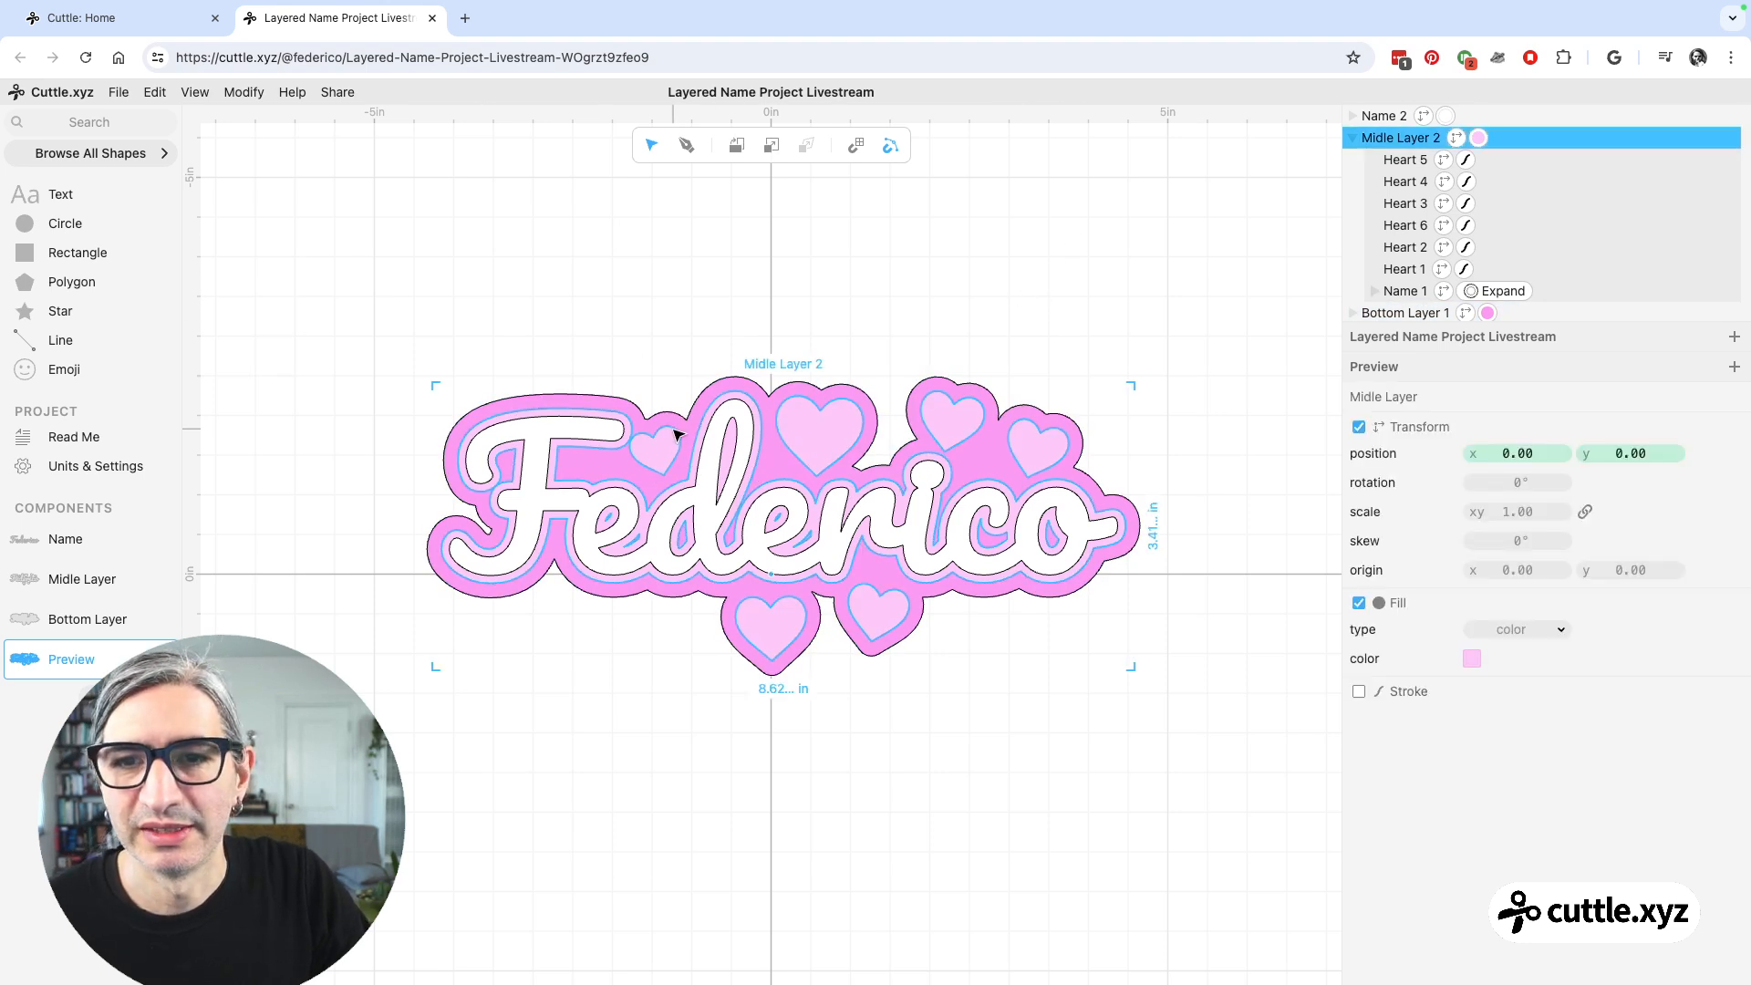
pyautogui.click(685, 300)
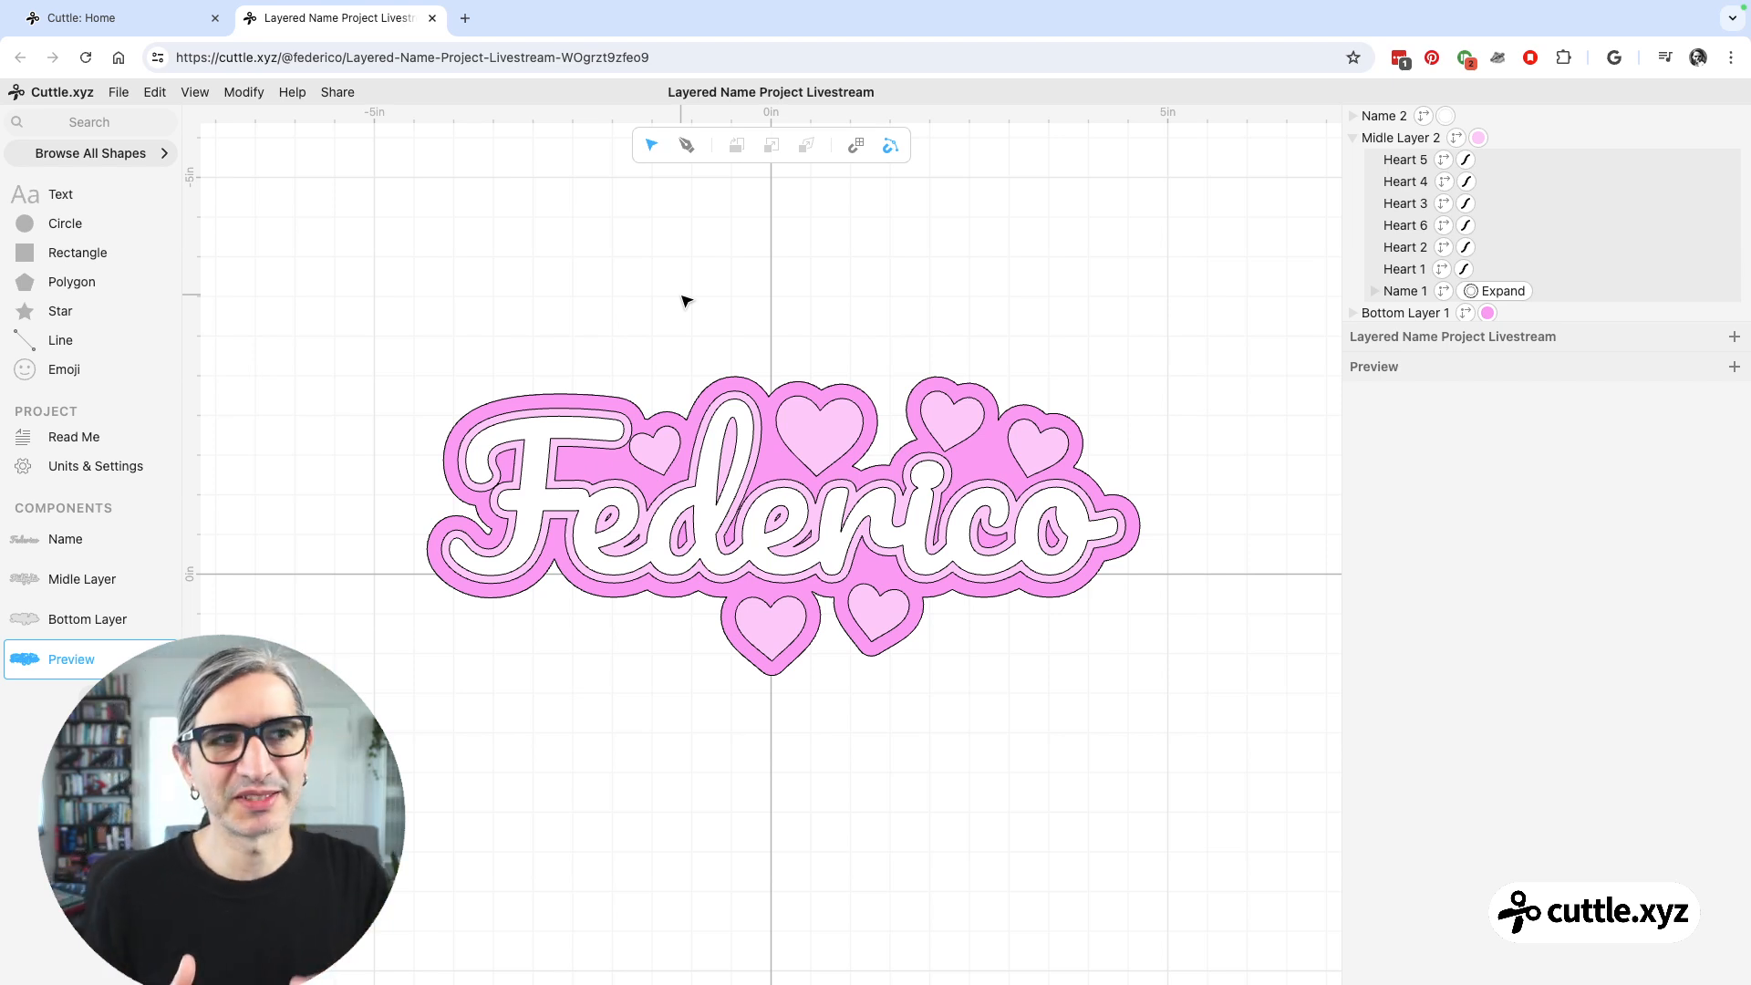
# - Shift Heart 1 slightly away from the d within the preview's middle layer
pyautogui.doubleClick(807, 404)
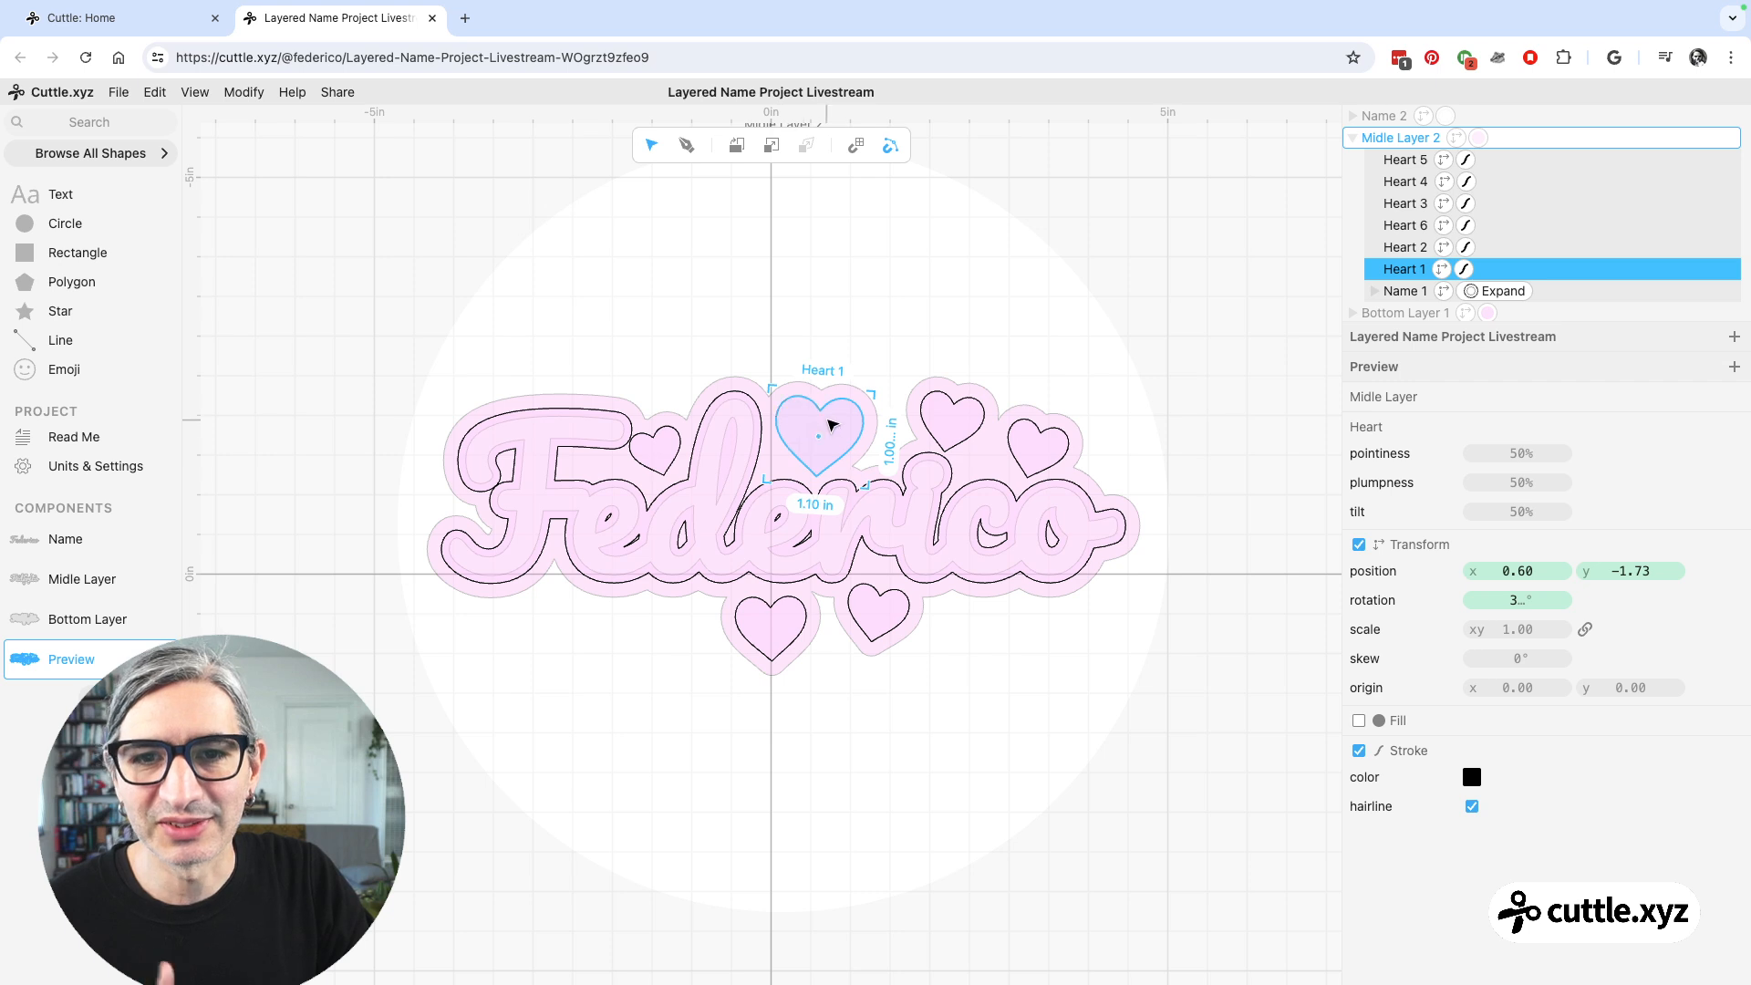
pyautogui.moveTo(823, 414); pyautogui.dragTo(841, 412)
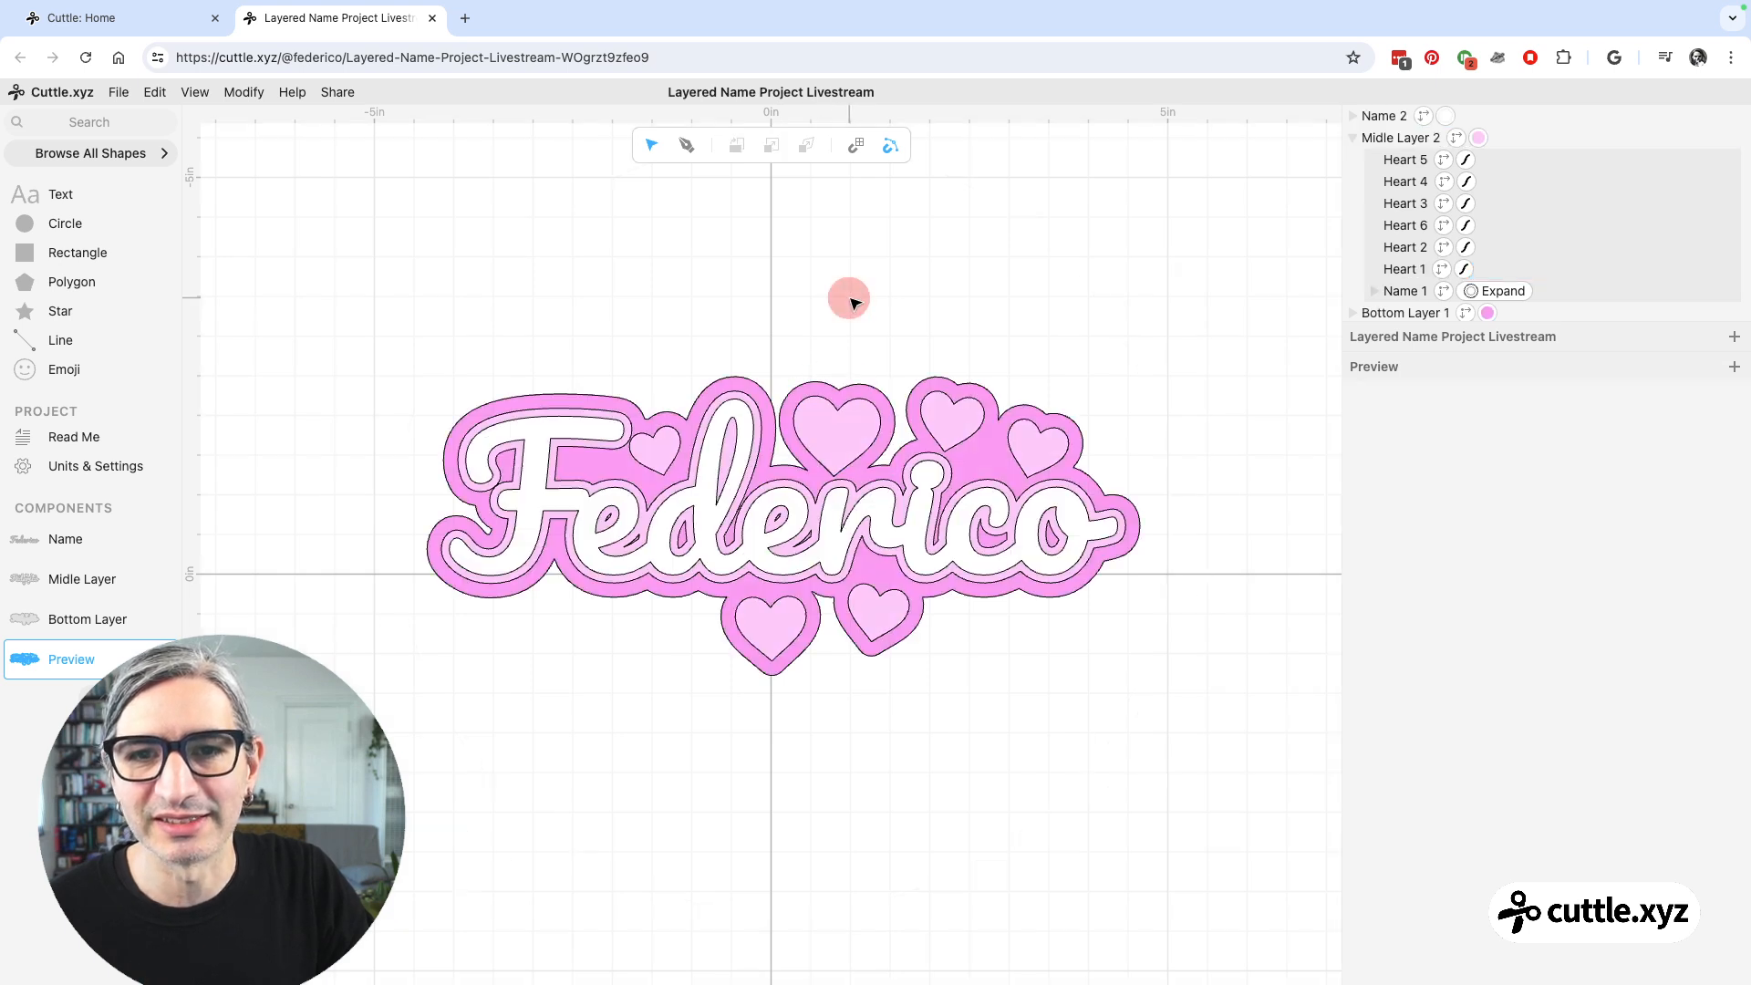
pyautogui.click(852, 301)
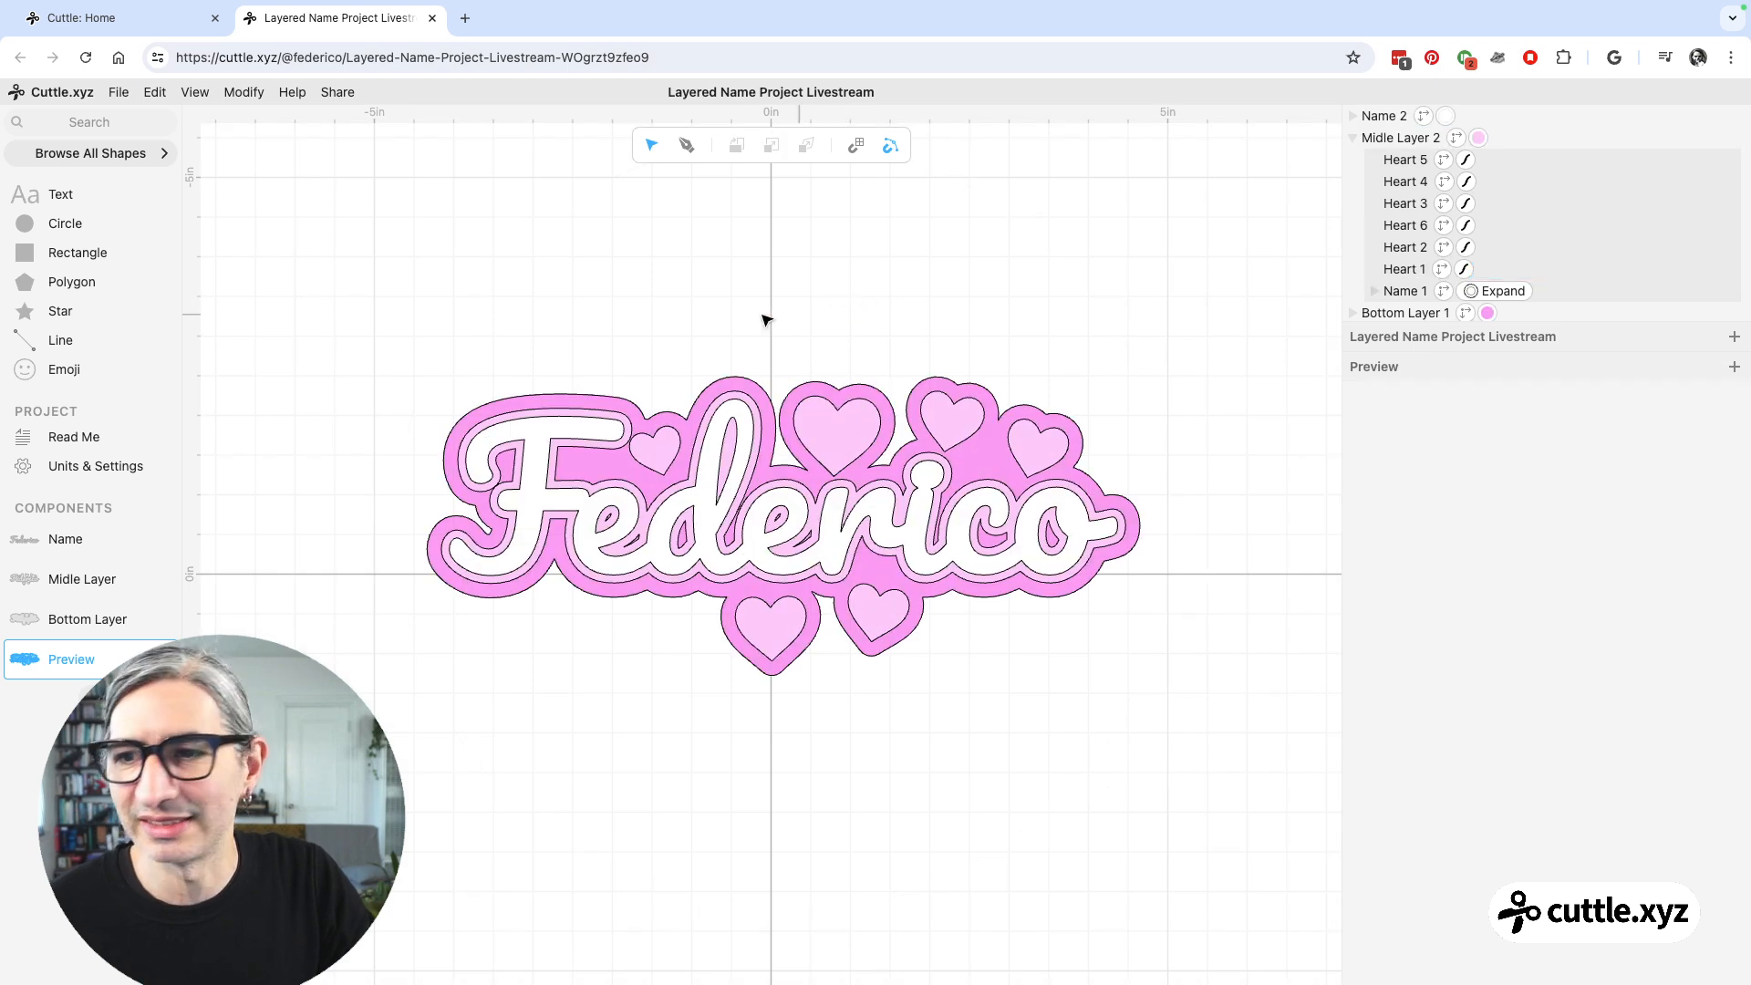
# - In the Midle Layer component, bring Heart 1 closer to the d at x 0.68, y -1.73, and return to the preview
pyautogui.click(80, 583)
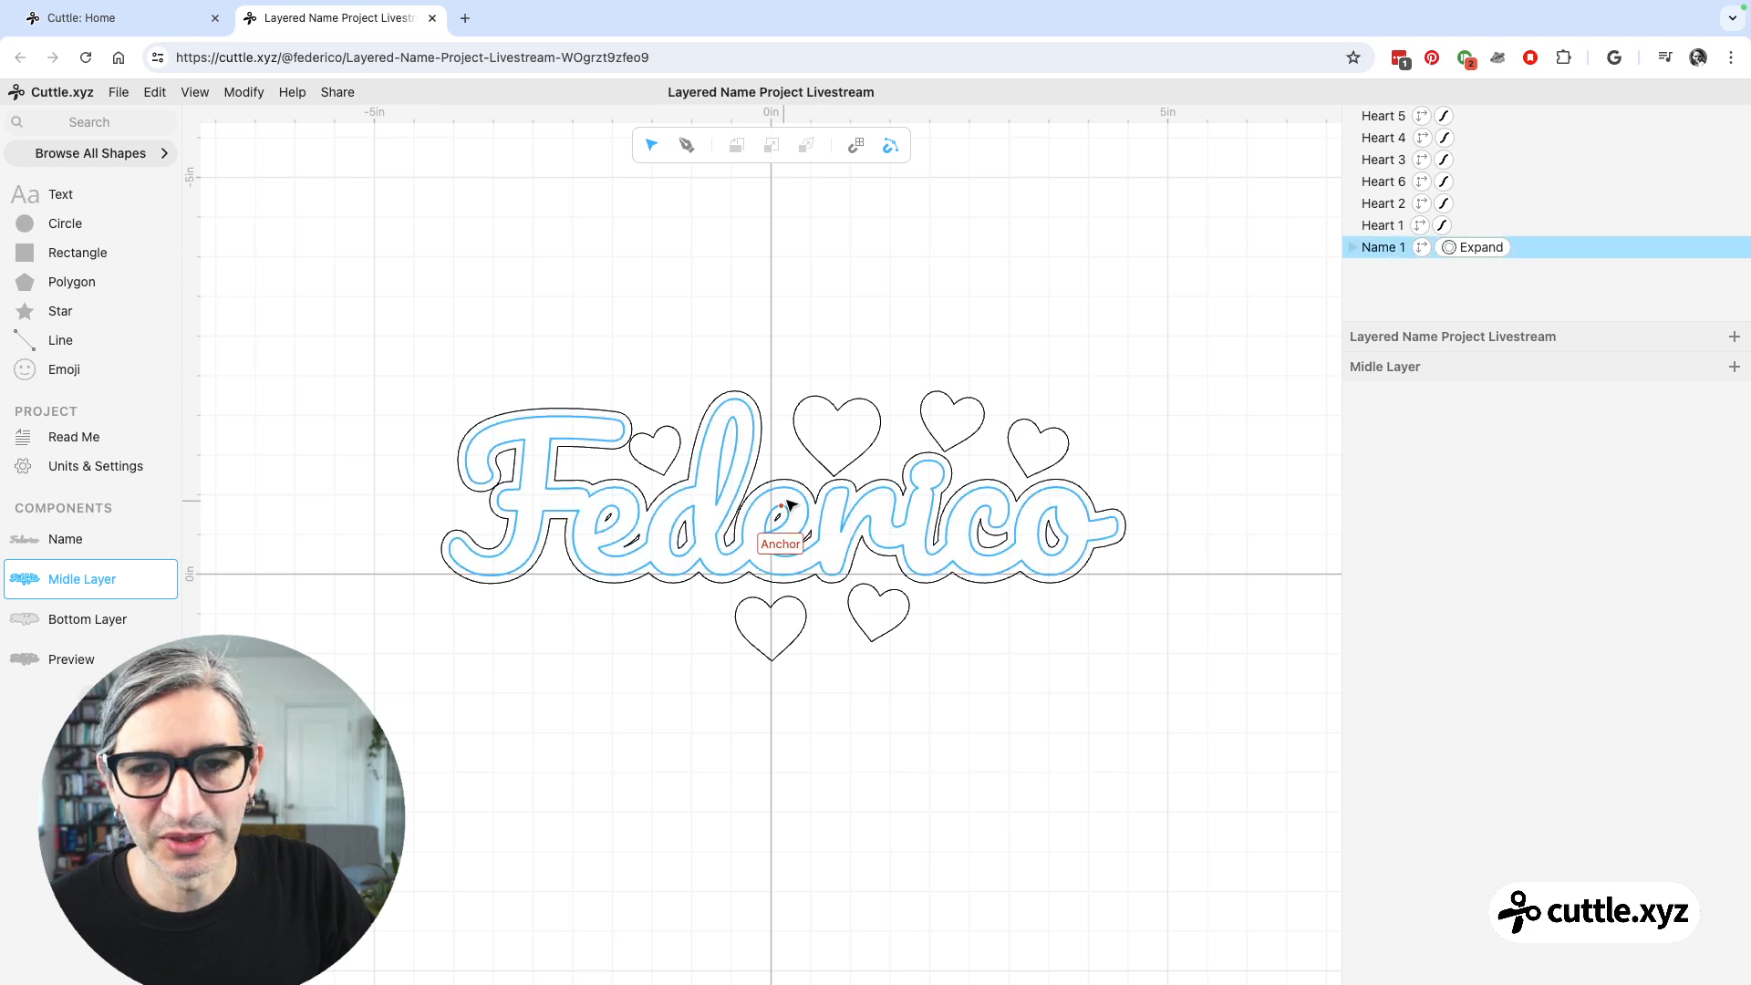
pyautogui.moveTo(817, 465)
pyautogui.mouseDown()
pyautogui.moveTo(802, 429)
pyautogui.moveTo(814, 472)
pyautogui.mouseUp()
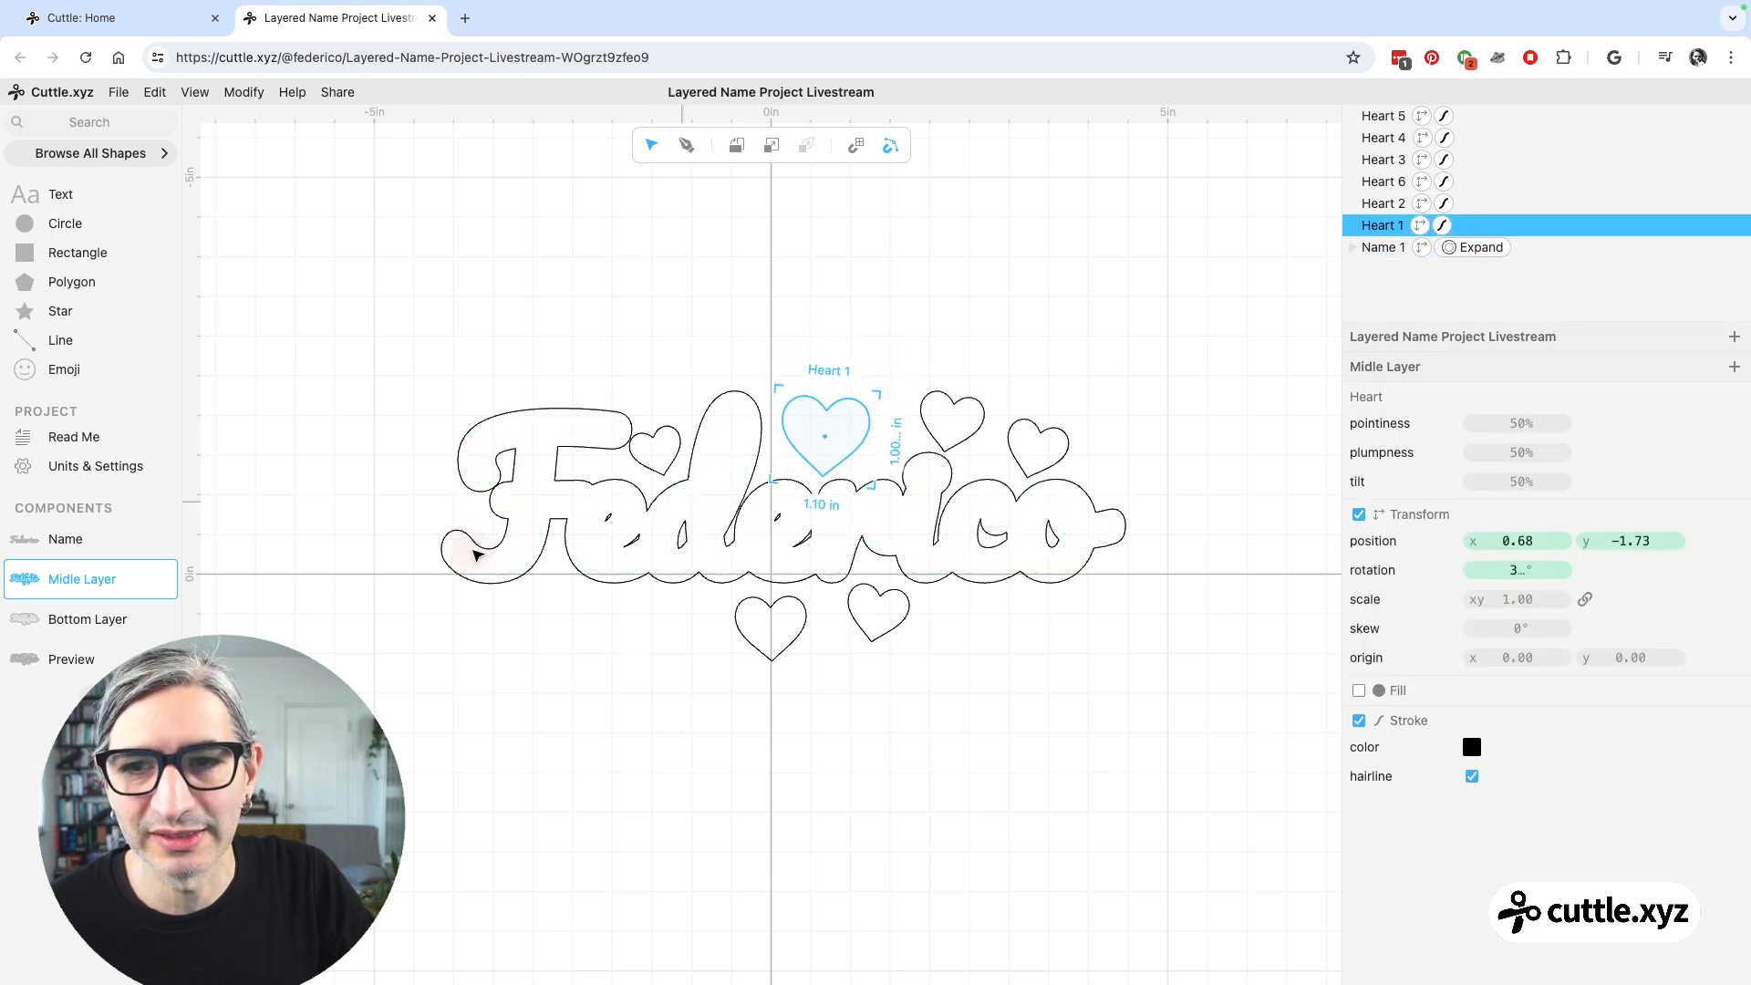
pyautogui.click(93, 650)
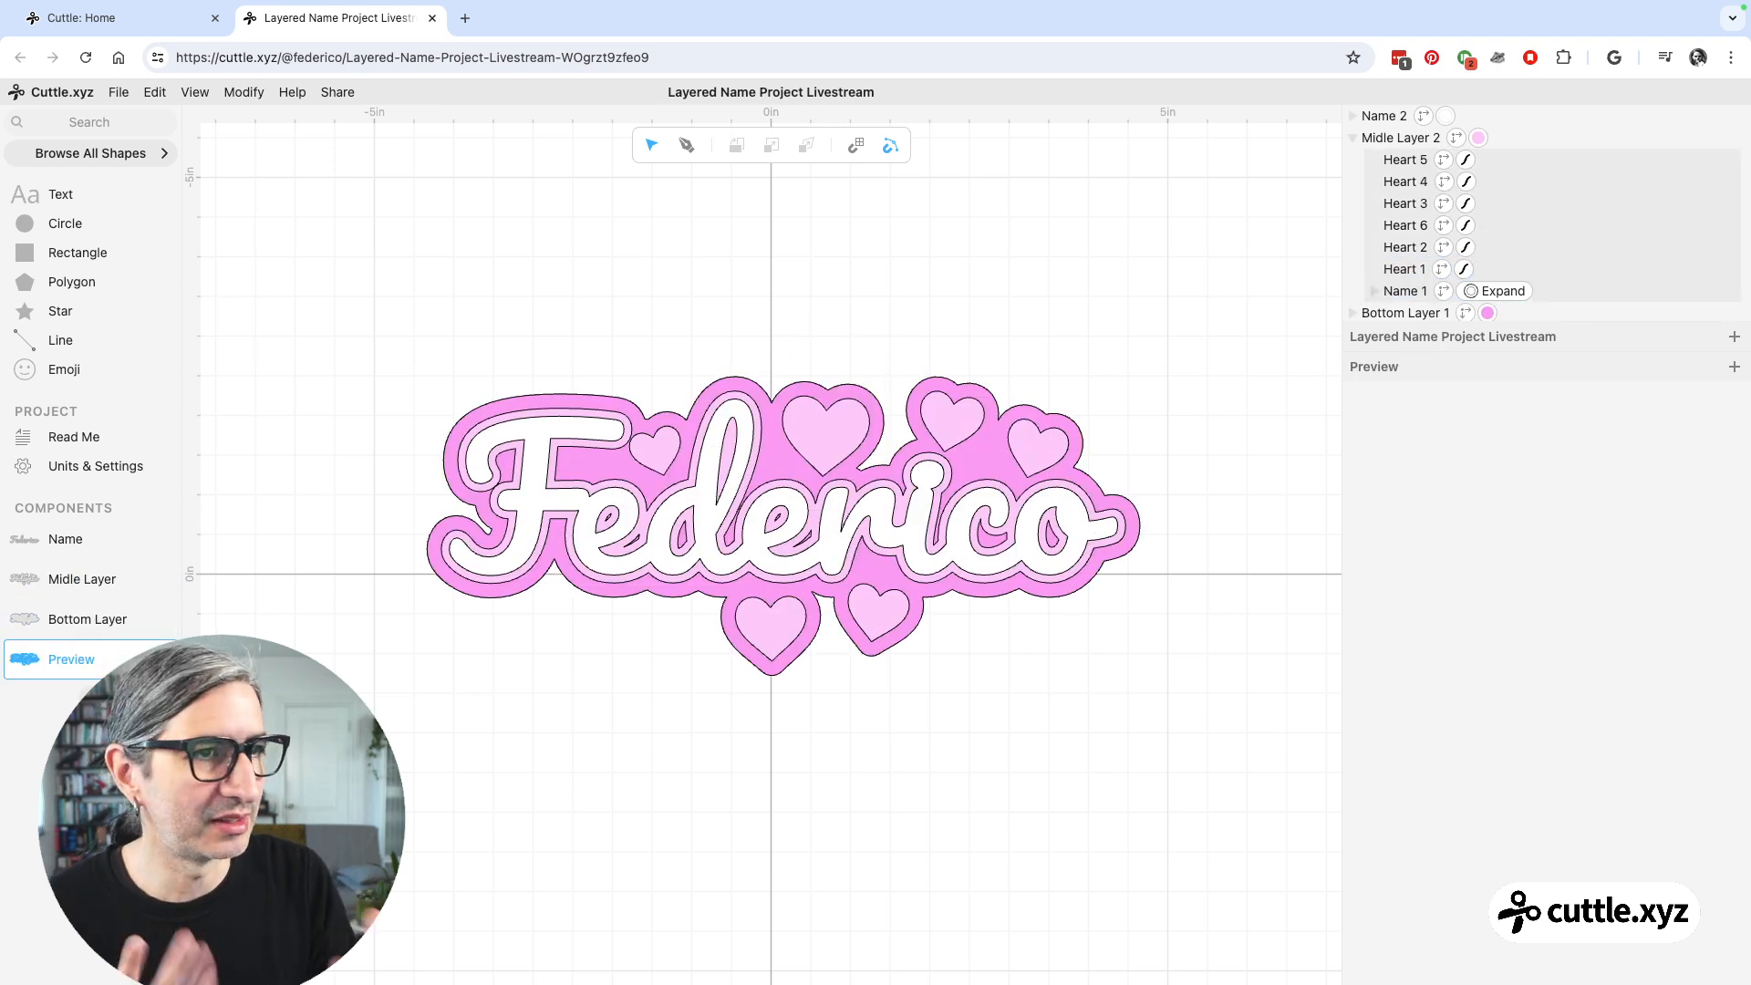
# - In the preview, straighten the small heart between the F and the d to about 2° and reposition it at about x -1.42, y -1.42
pyautogui.click(673, 471)
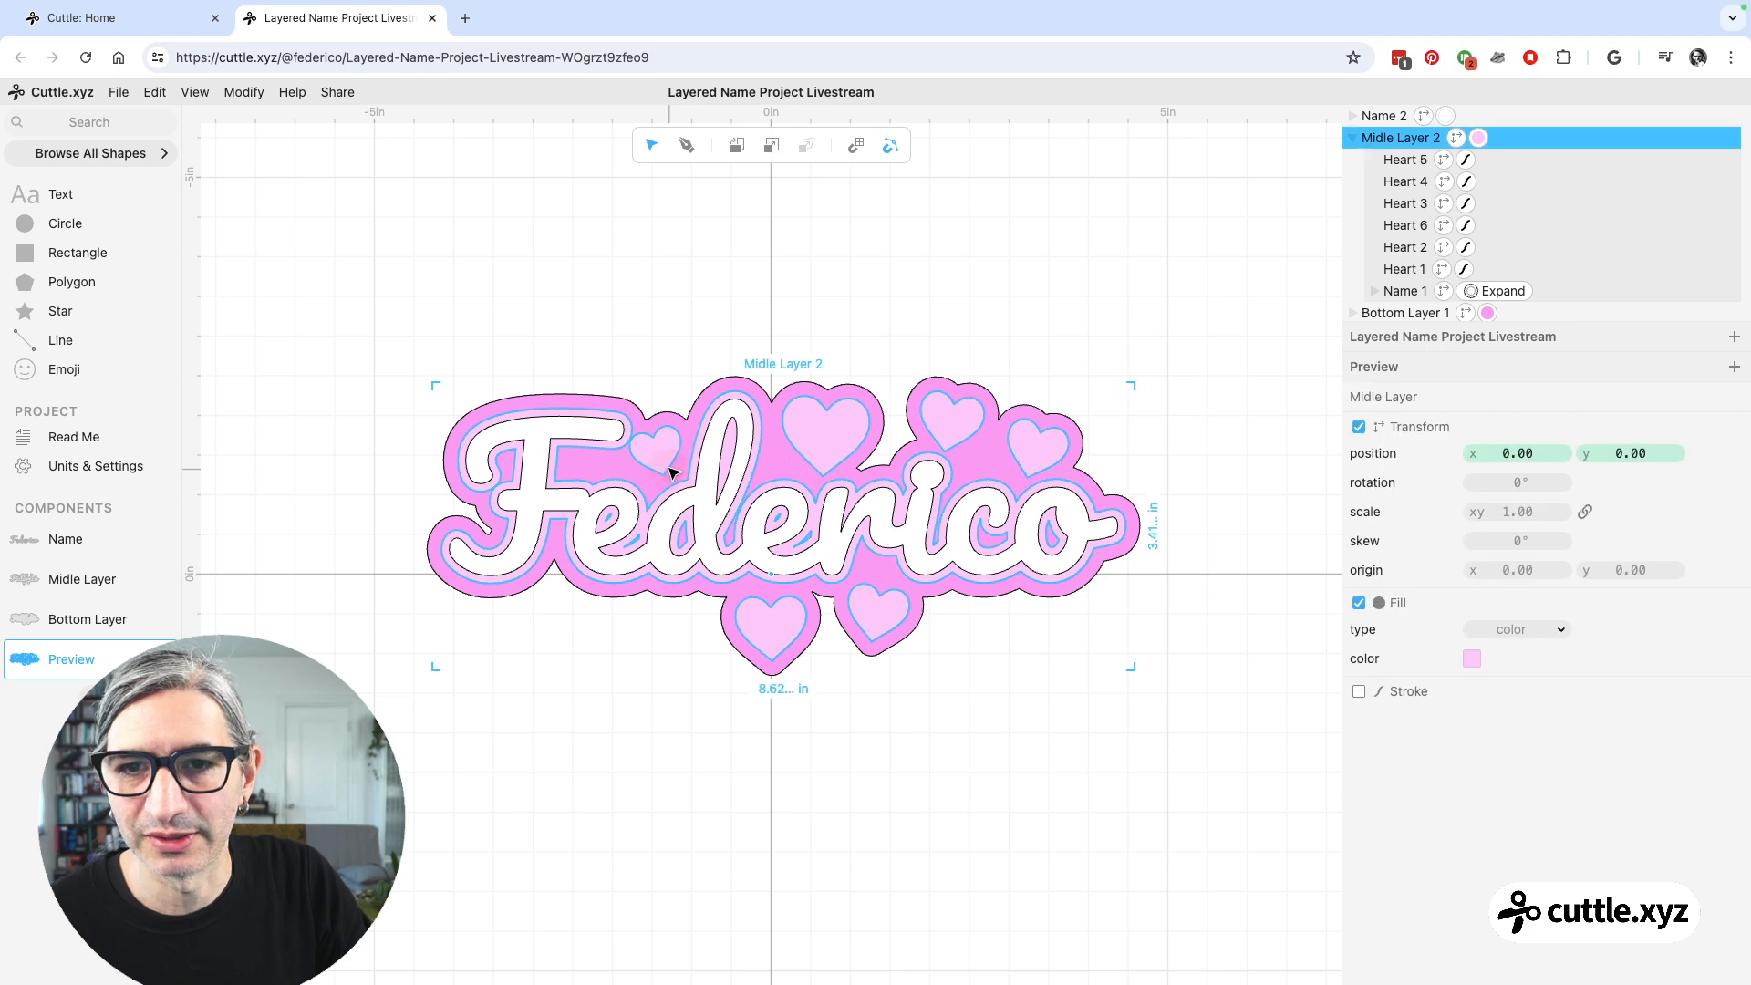
pyautogui.doubleClick(669, 460)
pyautogui.moveTo(666, 481)
pyautogui.mouseDown()
pyautogui.moveTo(672, 380)
pyautogui.moveTo(663, 467)
pyautogui.mouseUp()
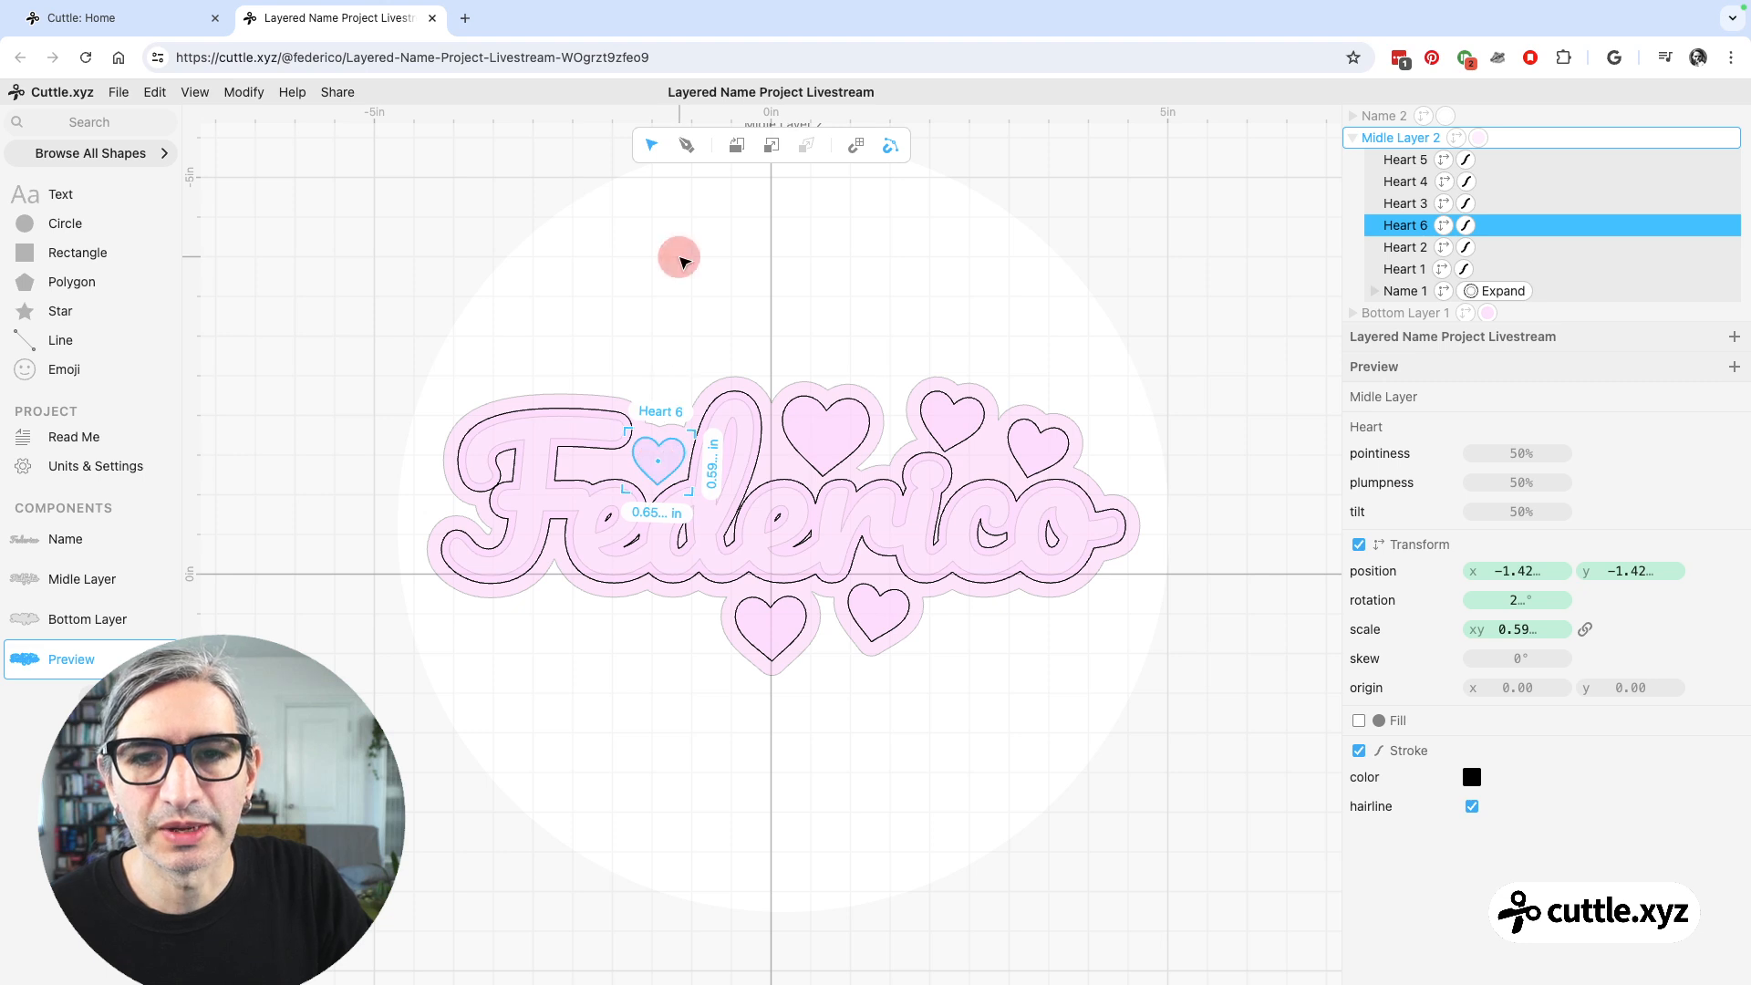
pyautogui.click(680, 254)
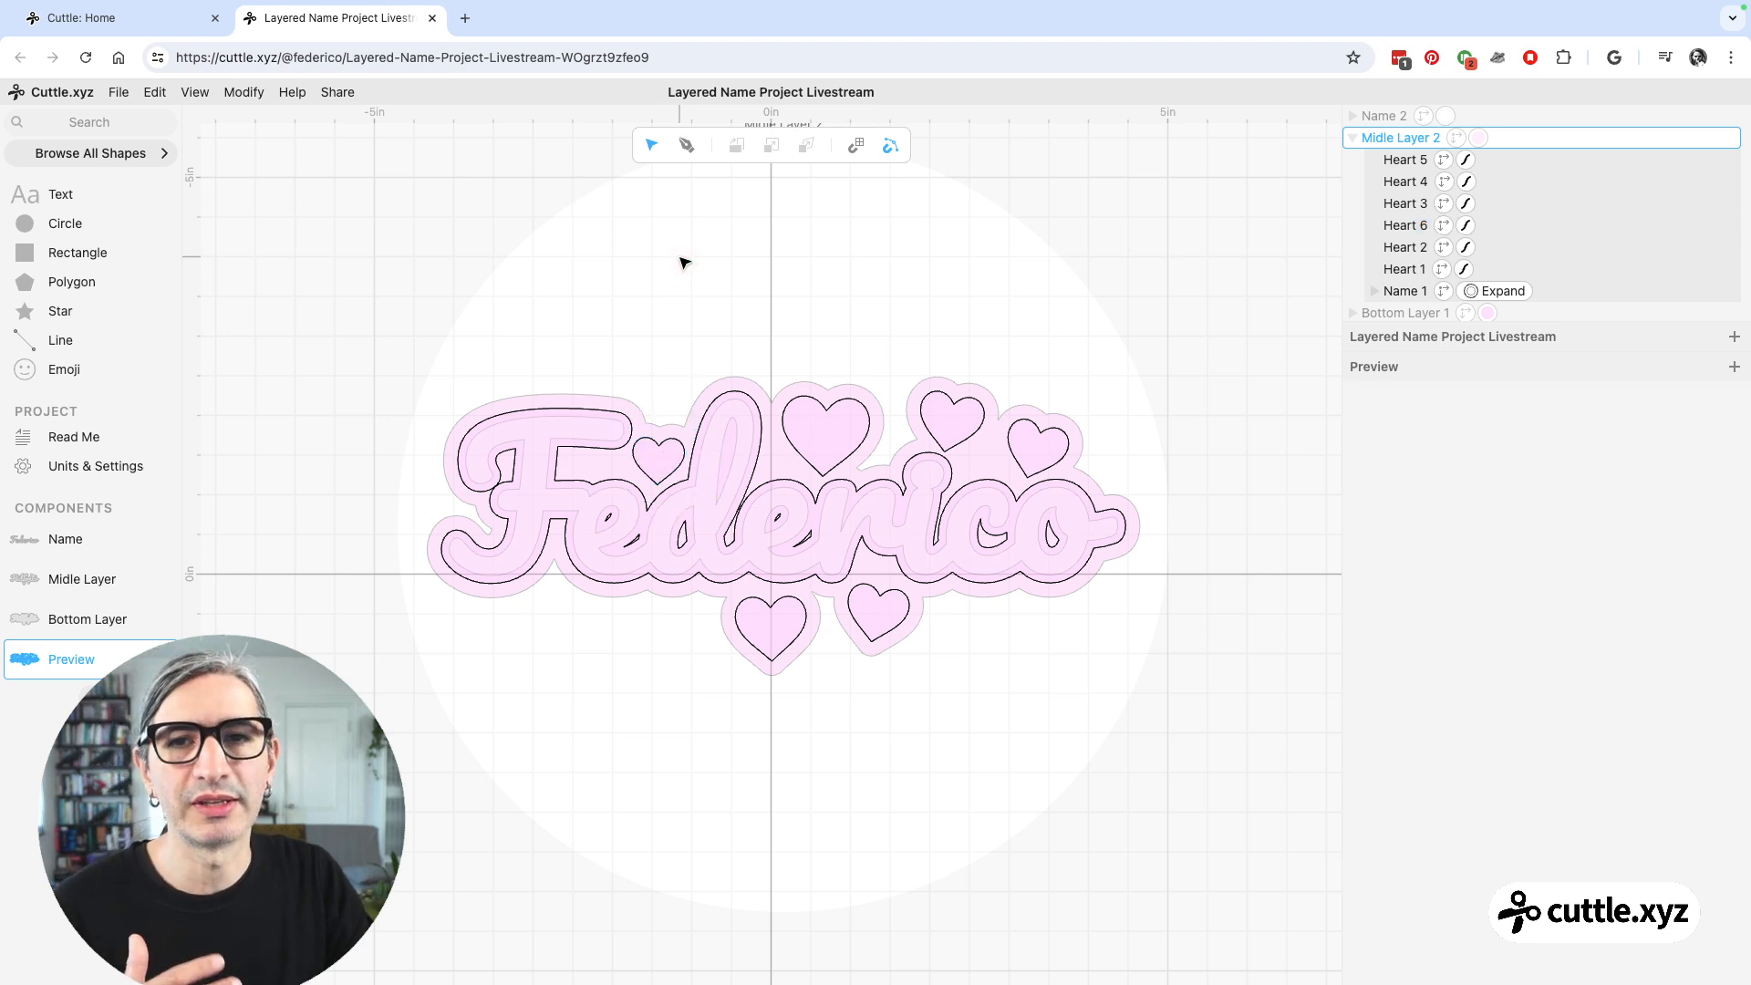
pyautogui.click(684, 262)
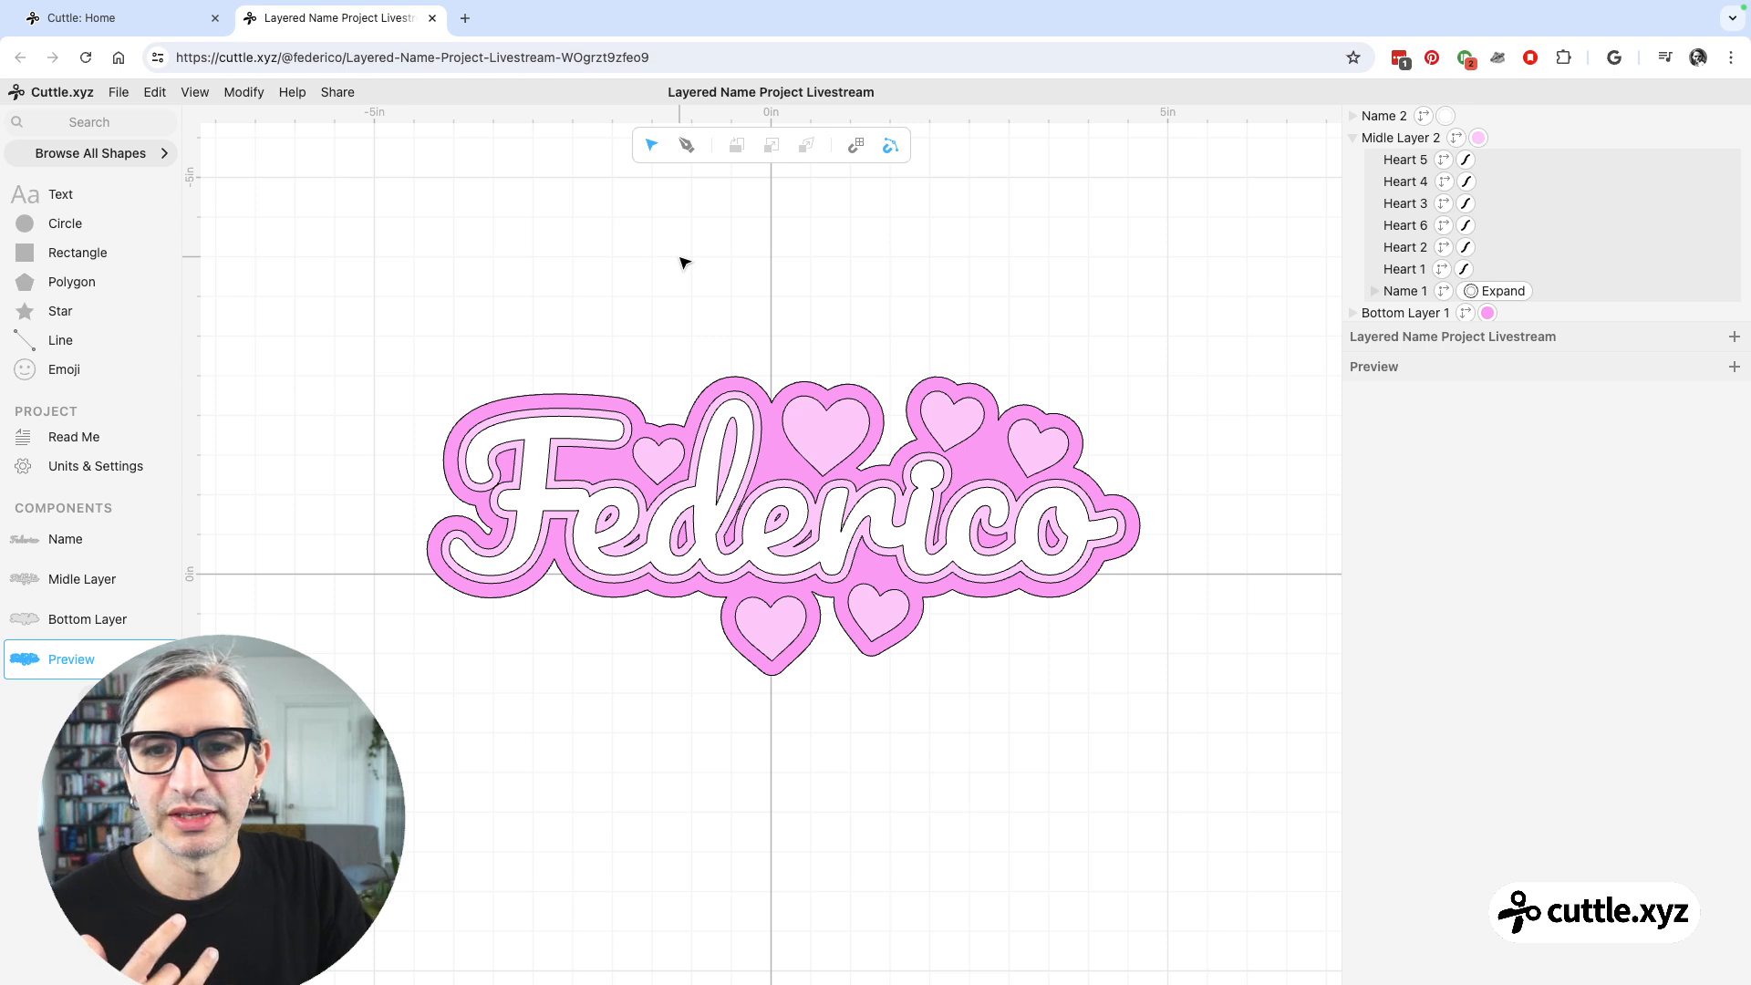
# - Inspect the connected text's settings in the Name component and return to the preview
pyautogui.click(84, 542)
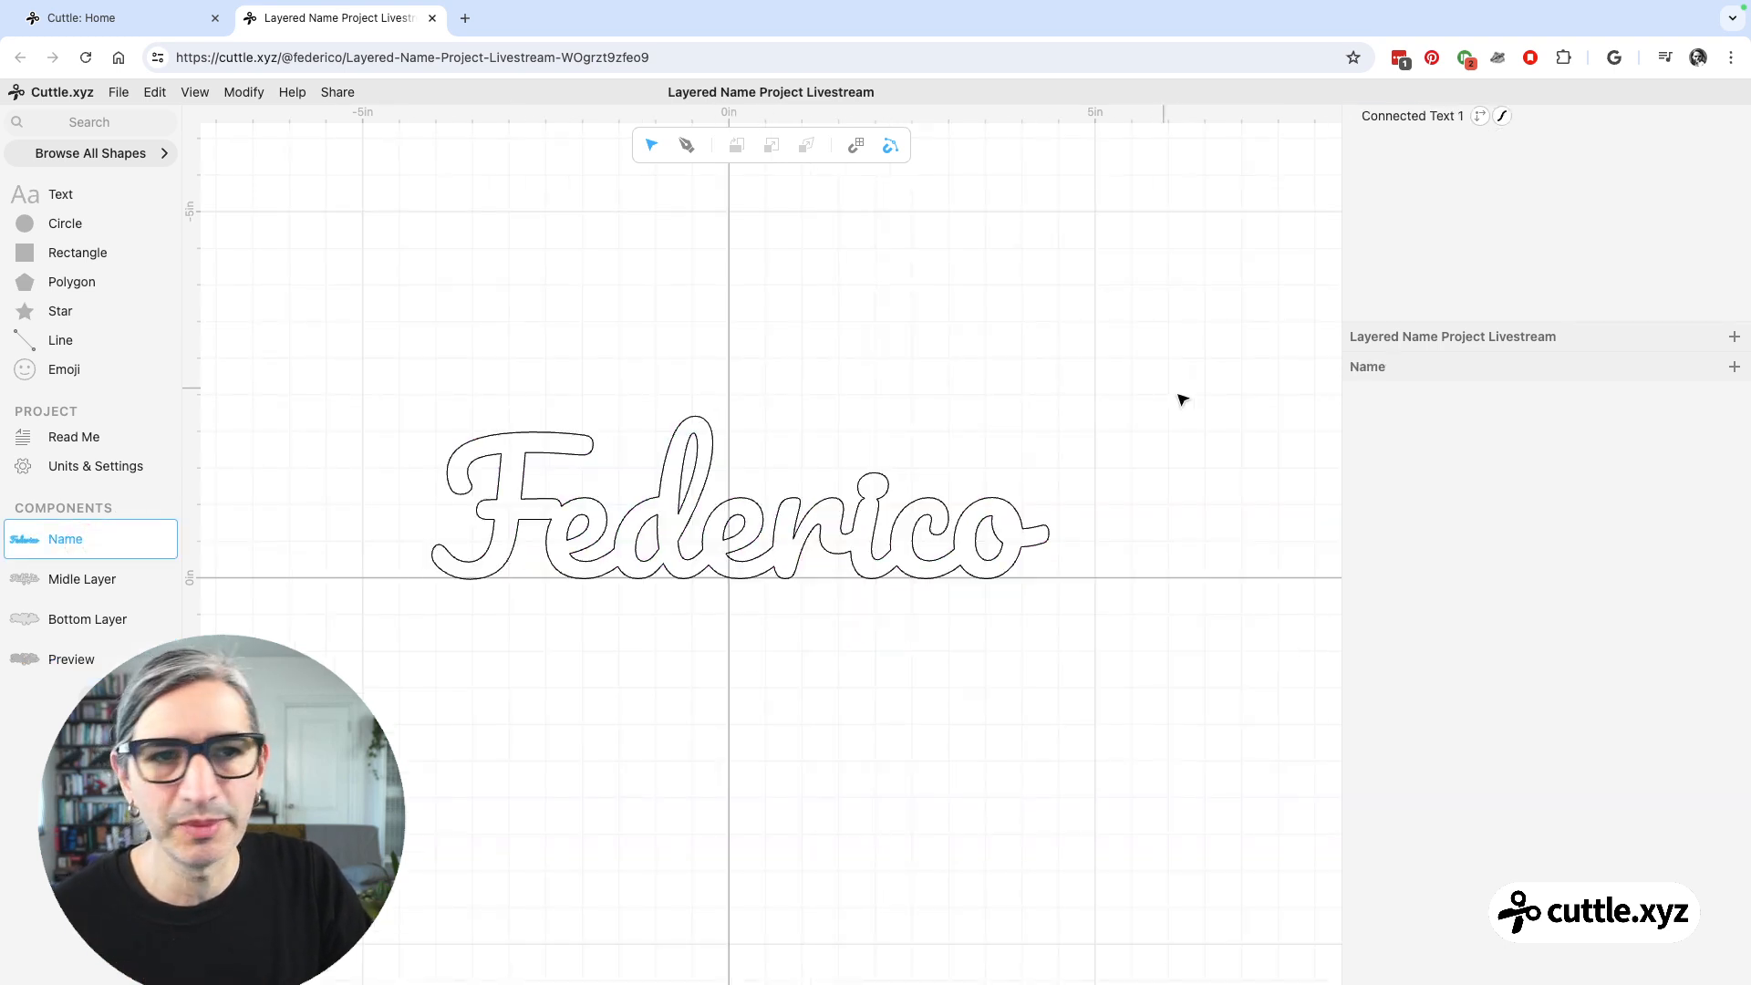
pyautogui.click(1010, 514)
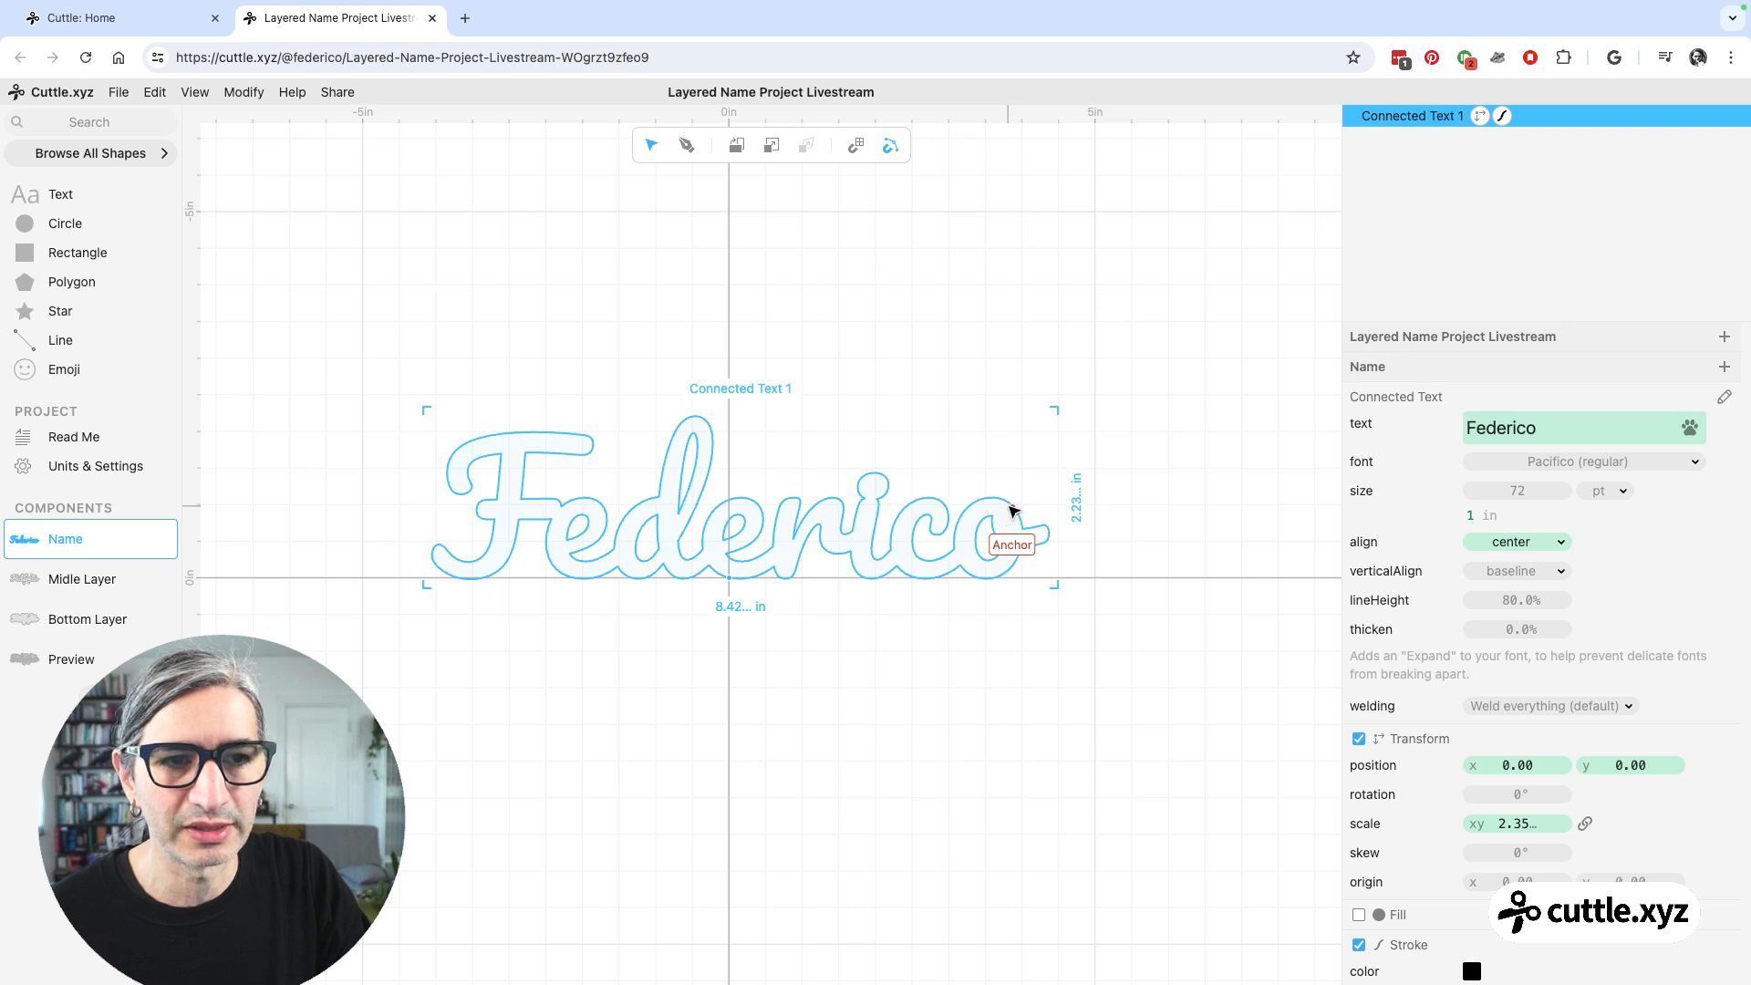
pyautogui.click(46, 655)
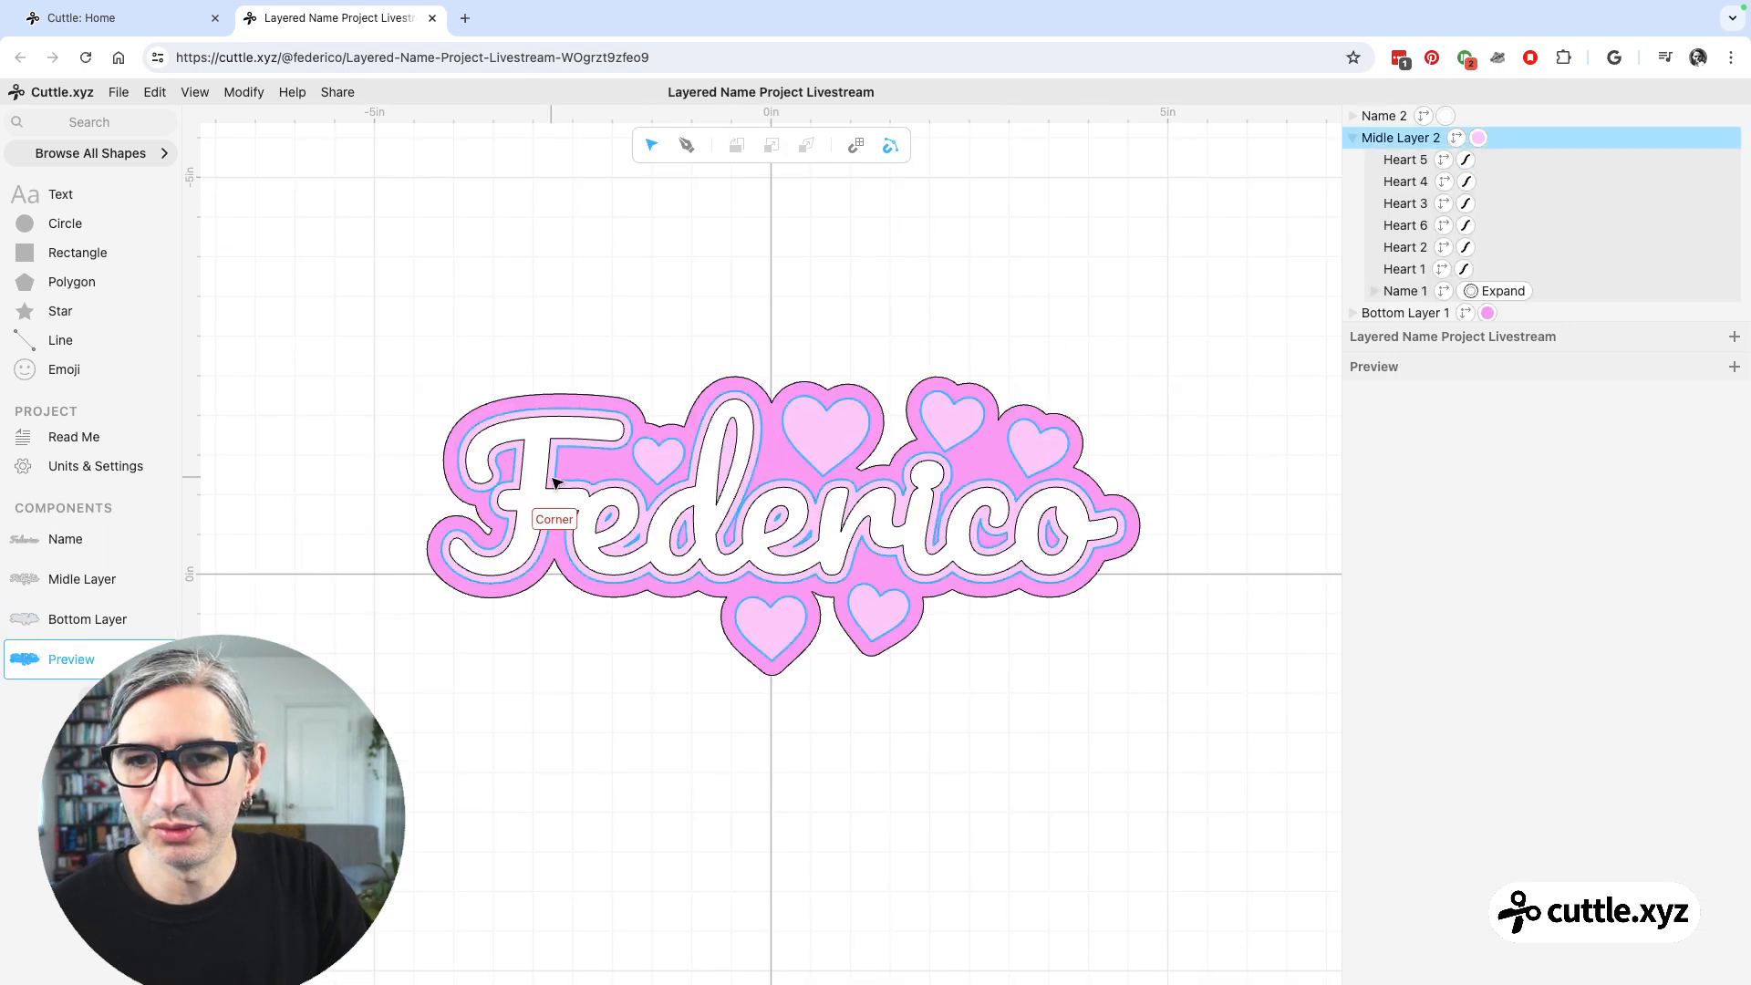
# - Replace the connected text inside the preview's Name 2 with a different, four-letter first name to test the template
pyautogui.click(1353, 139)
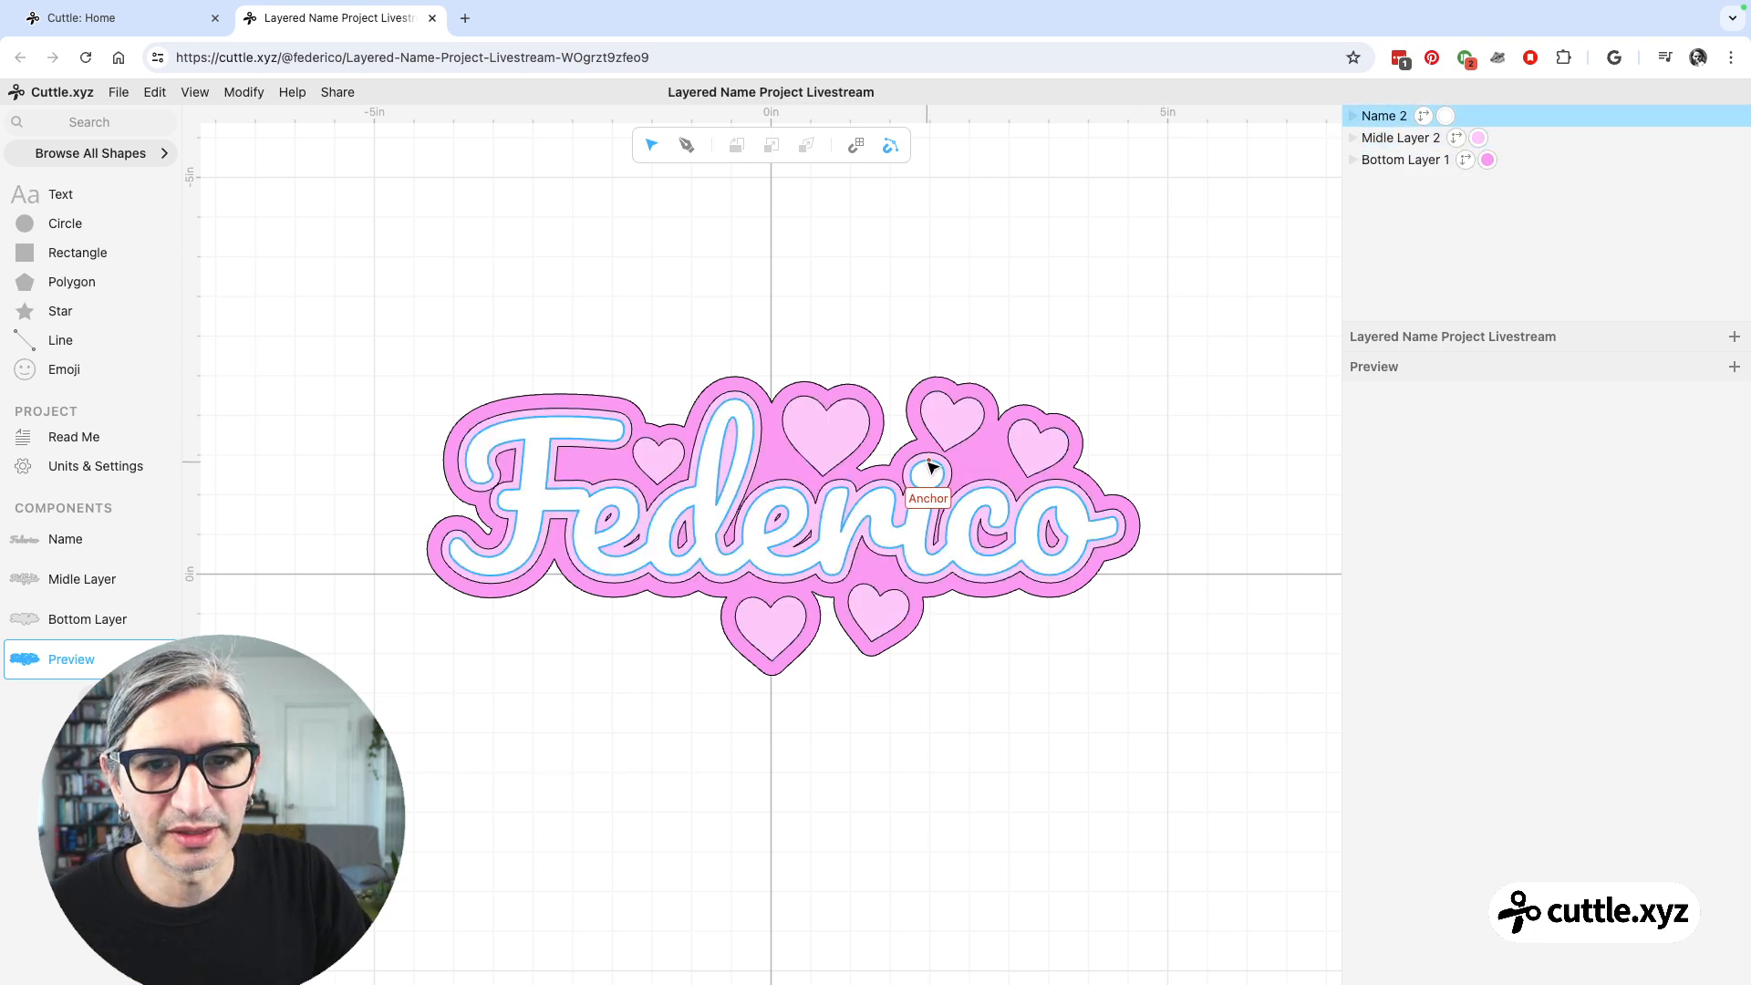
pyautogui.doubleClick(930, 468)
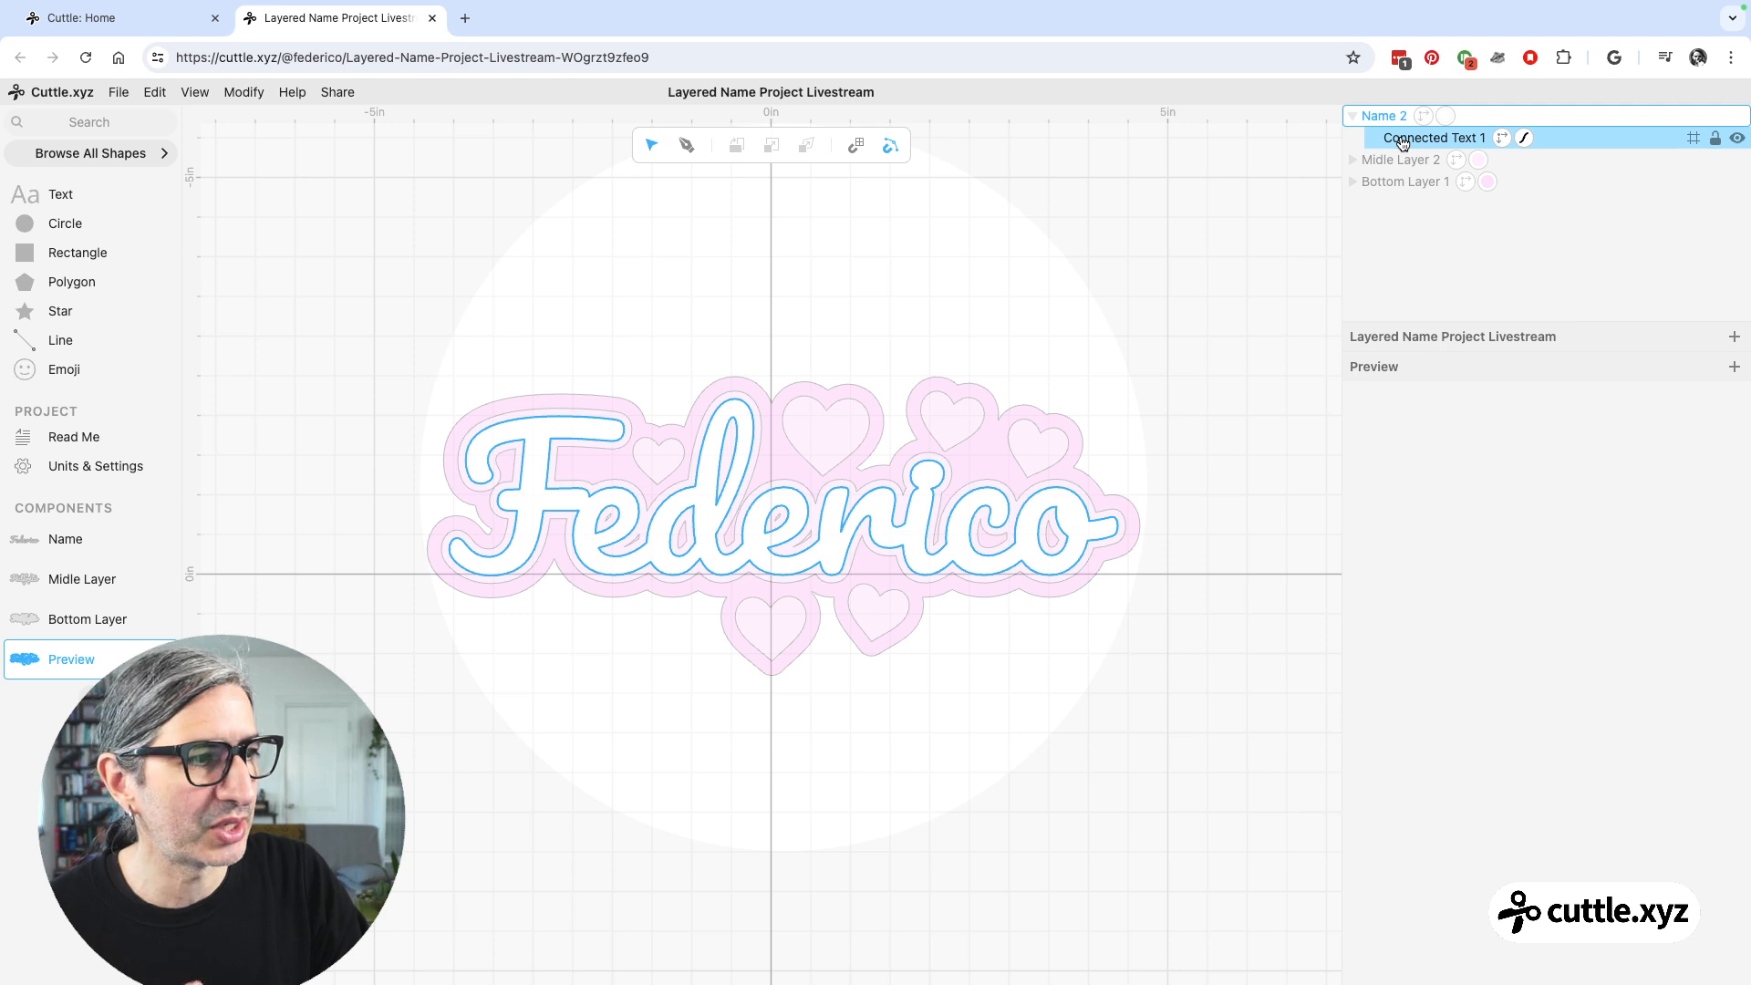
pyautogui.click(905, 447)
pyautogui.click(1393, 138)
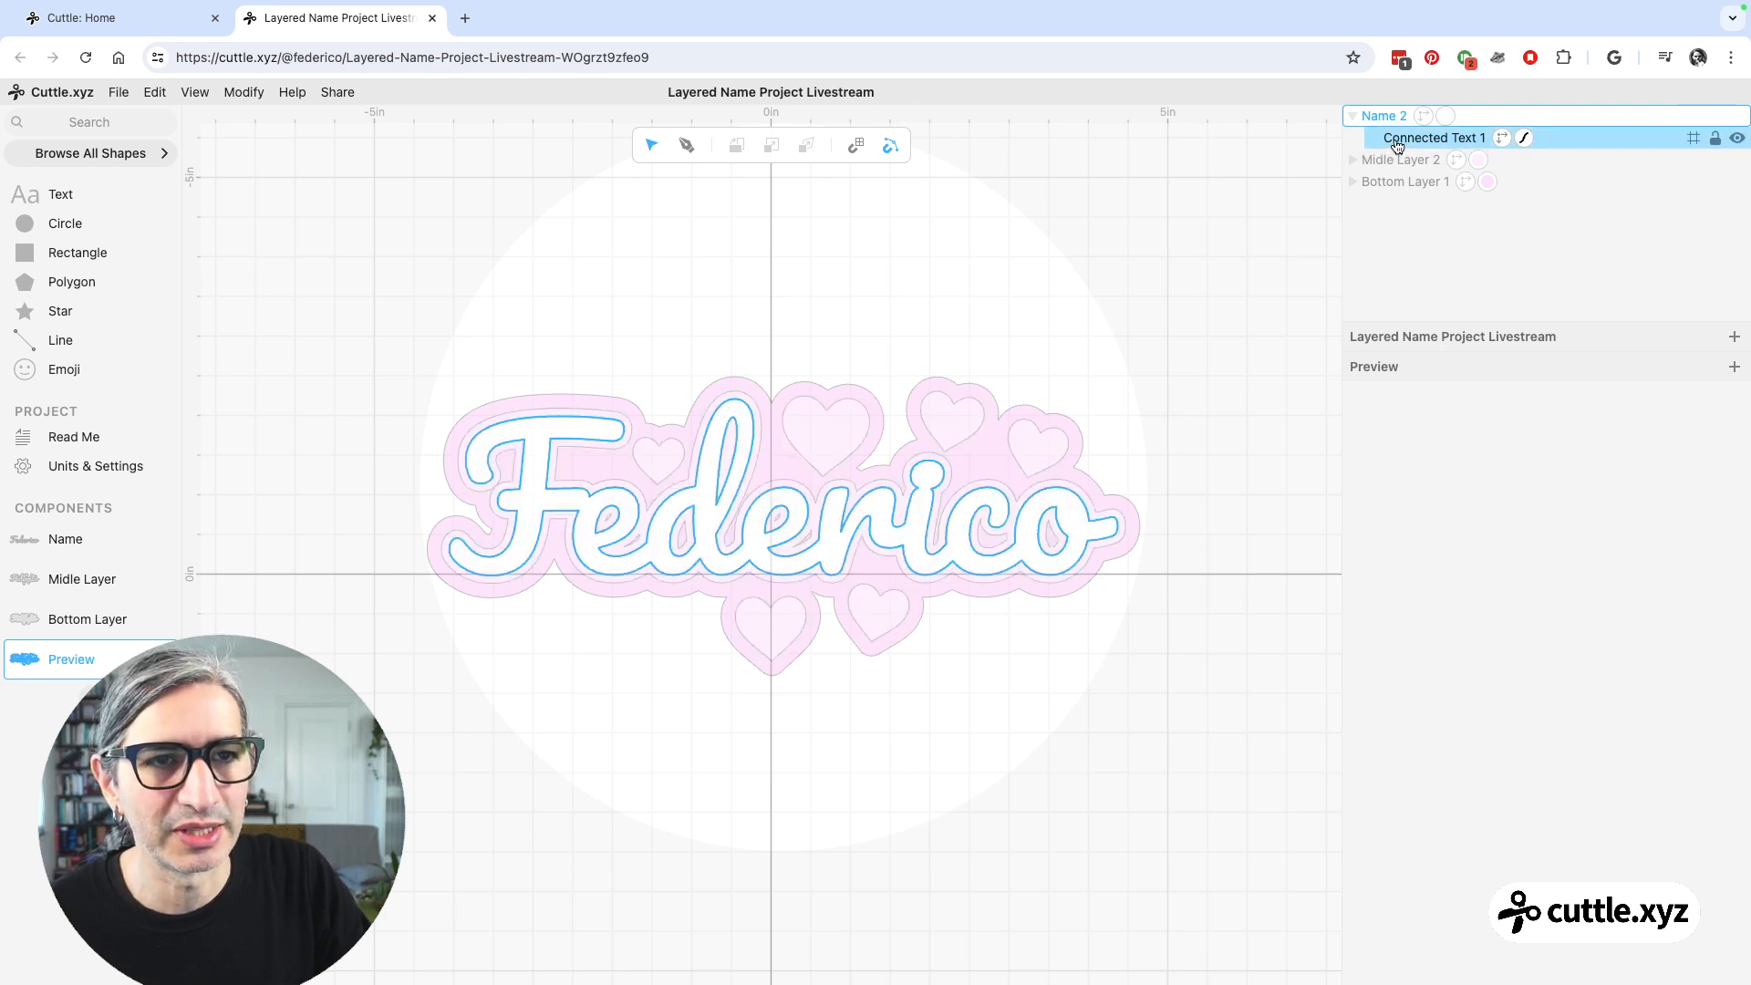
pyautogui.click(1397, 142)
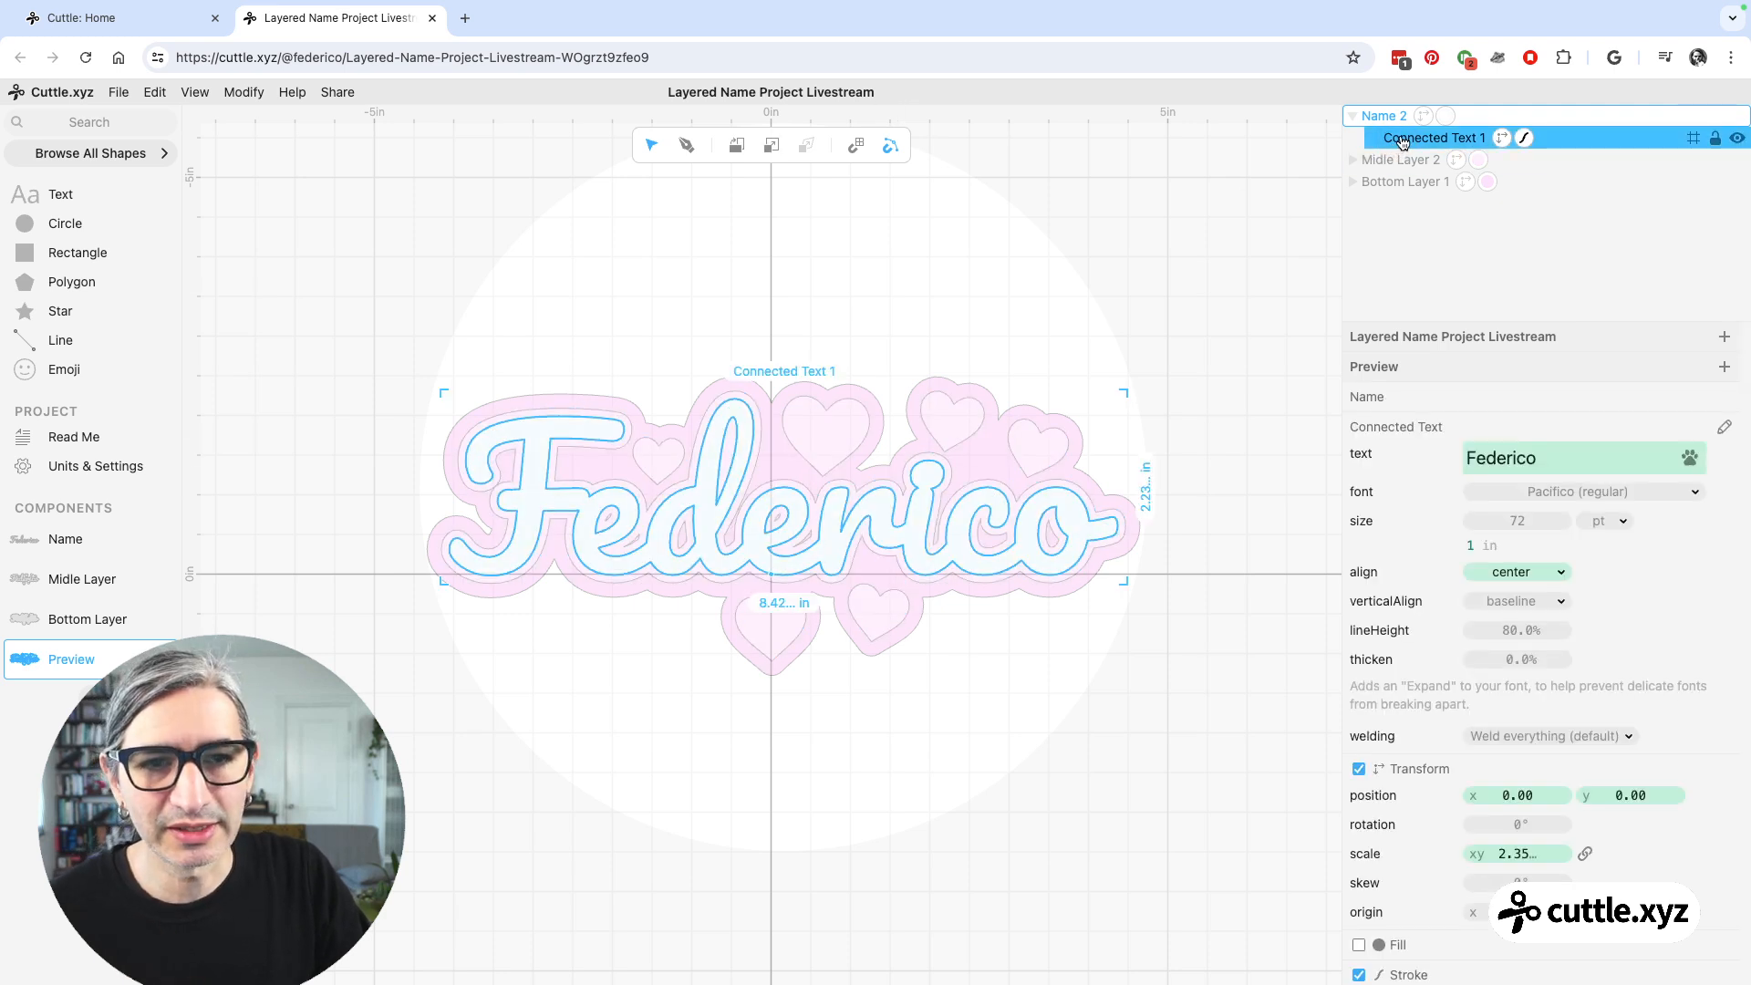
pyautogui.click(1550, 453)
pyautogui.doubleClick(1550, 453)
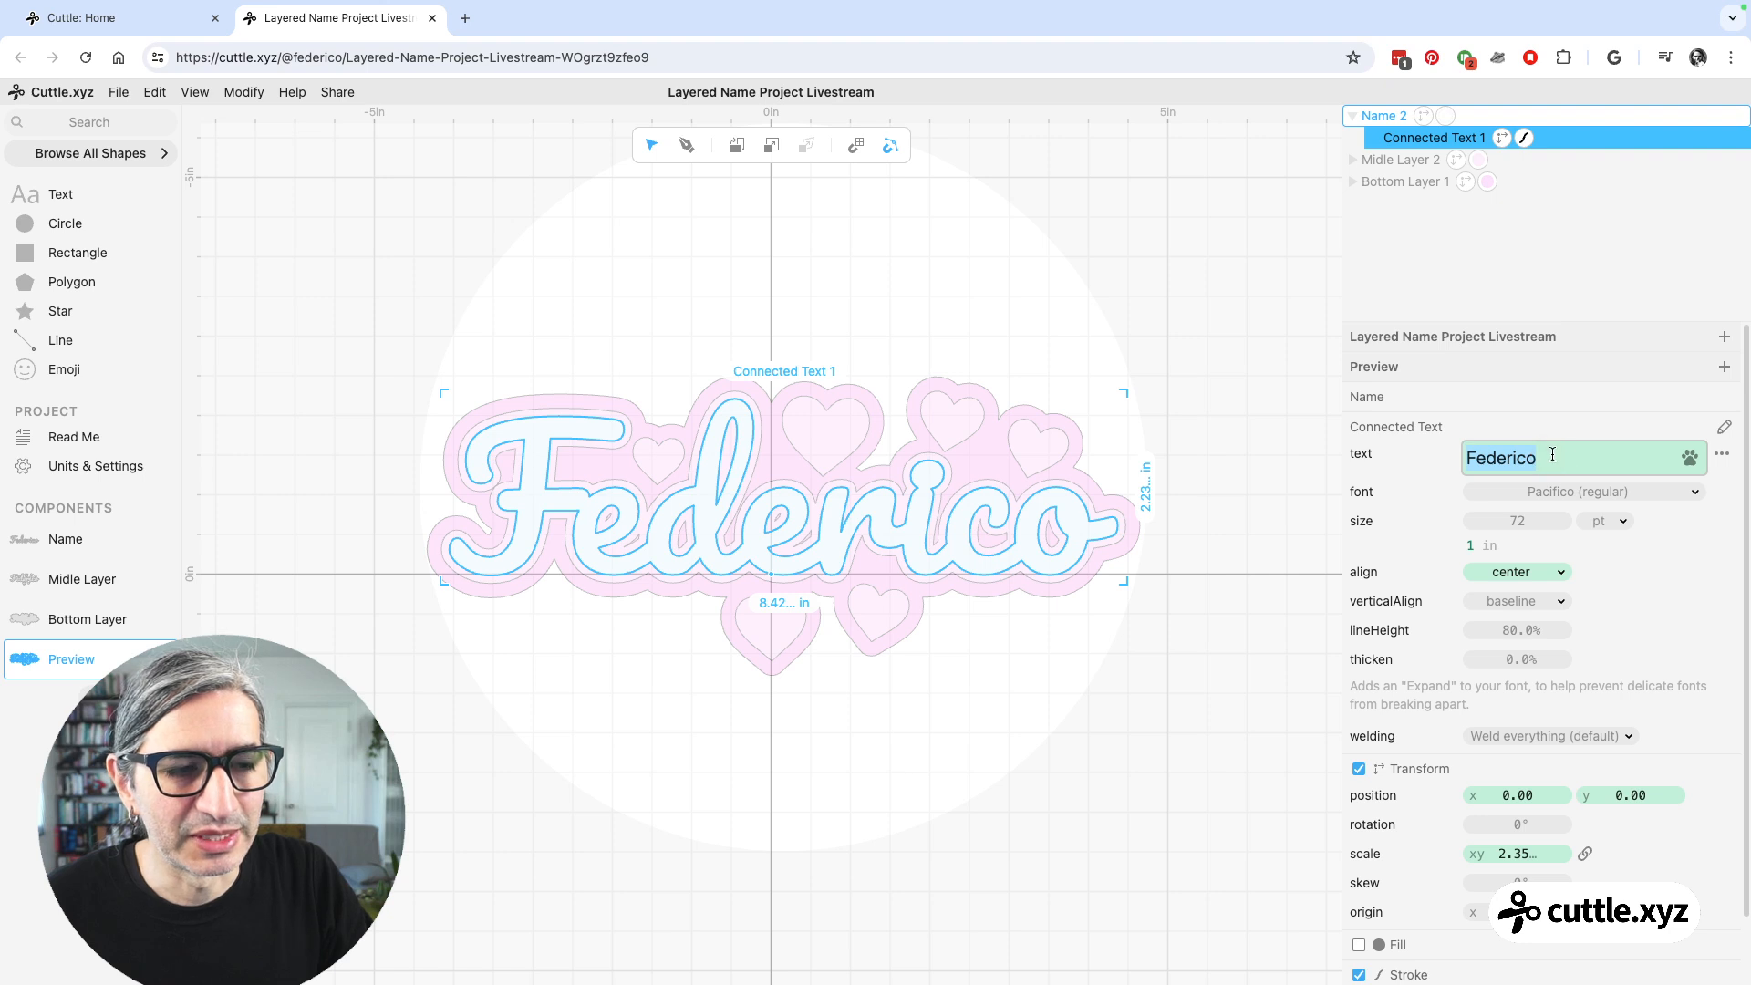
pyautogui.write('A')
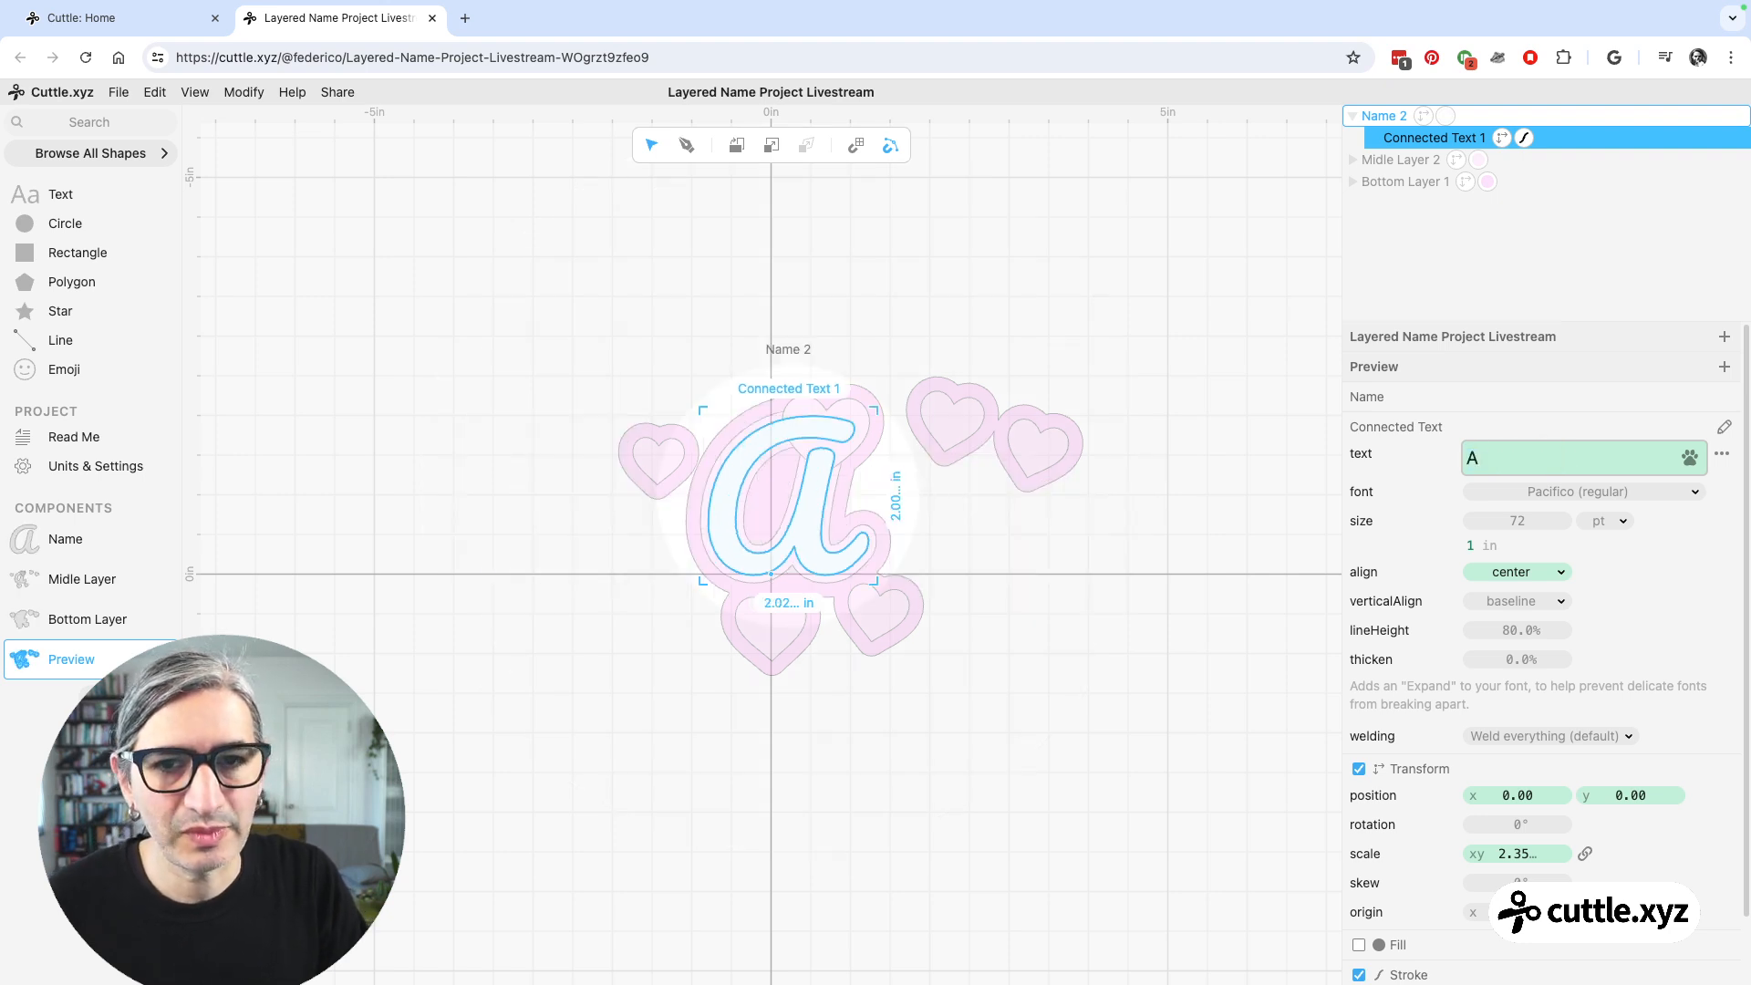
pyautogui.write('nn')
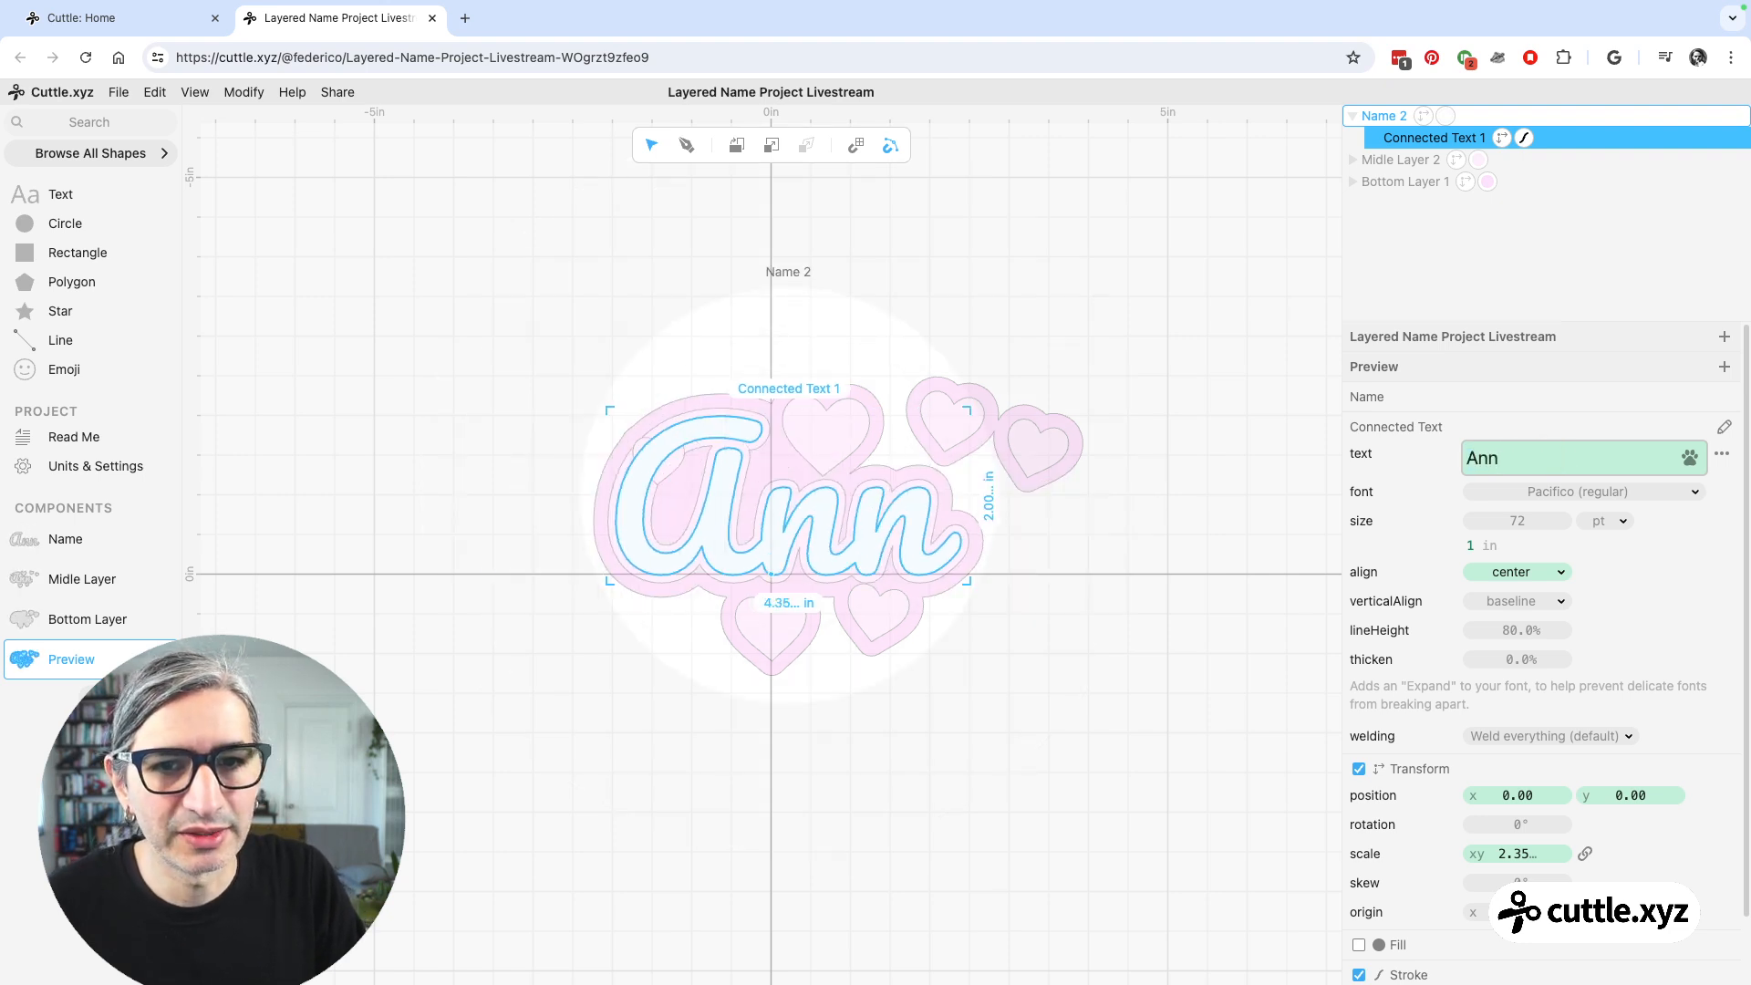
pyautogui.write('a')
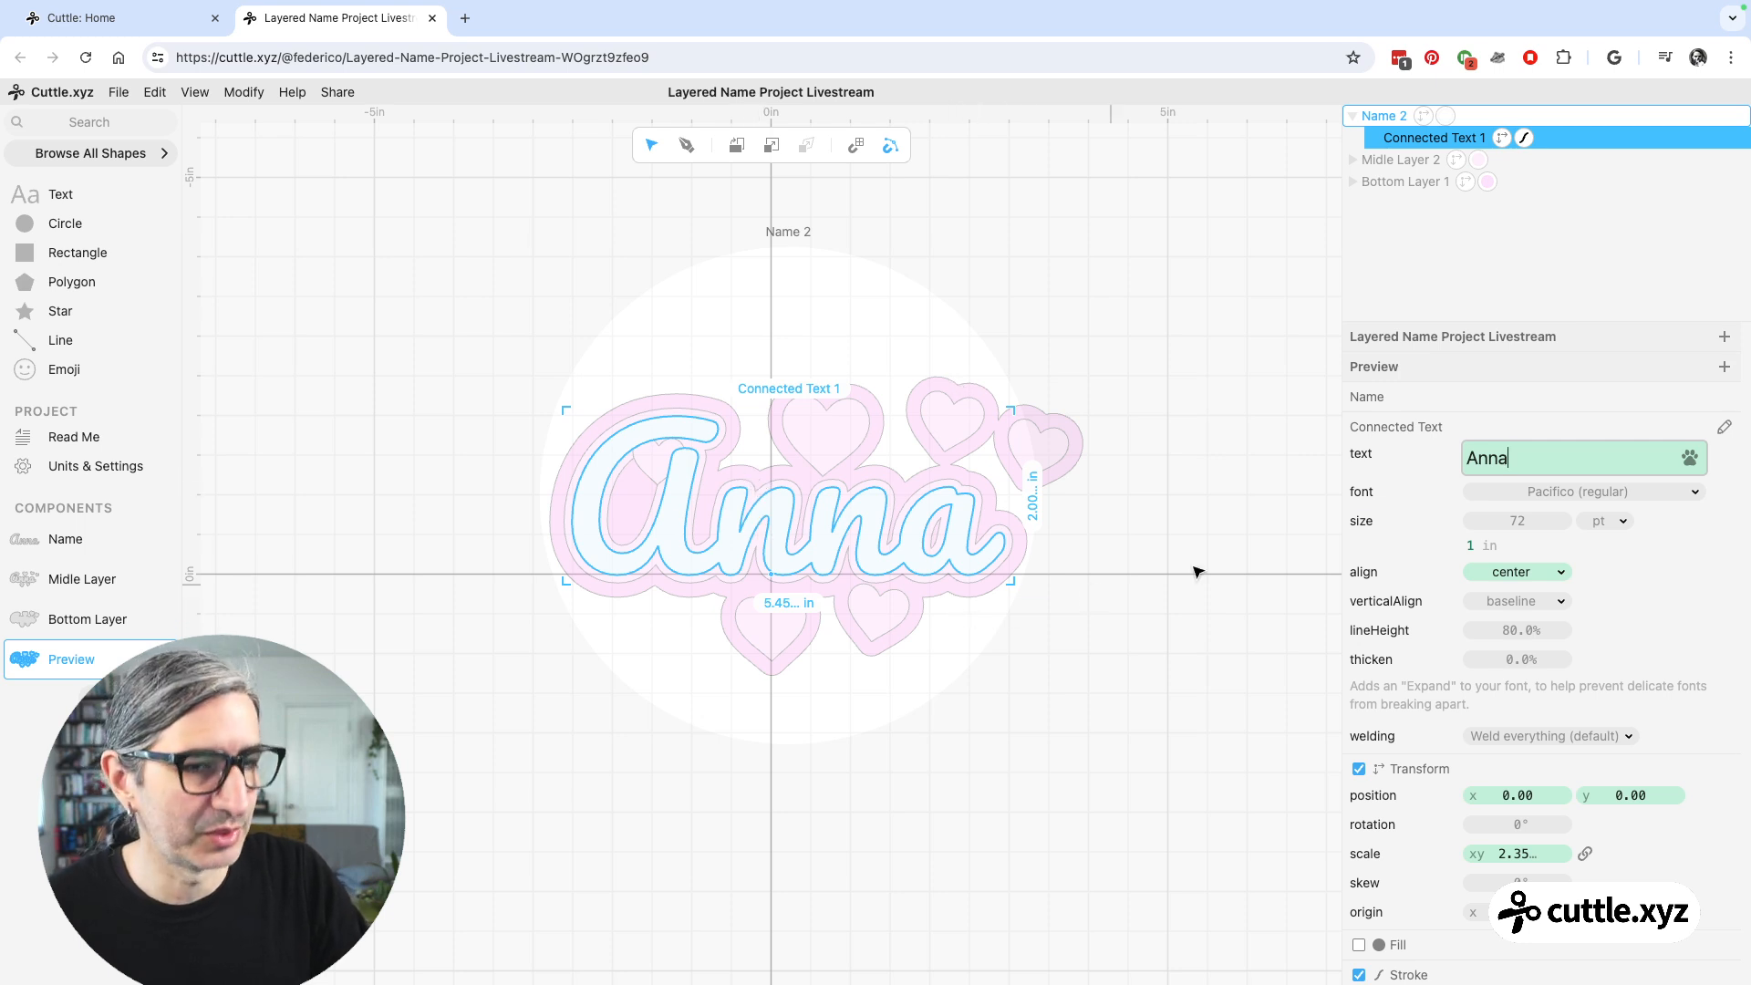
# - Restore the original first name in the connected text and exit to the full layered preview
pyautogui.doubleClick(1520, 454)
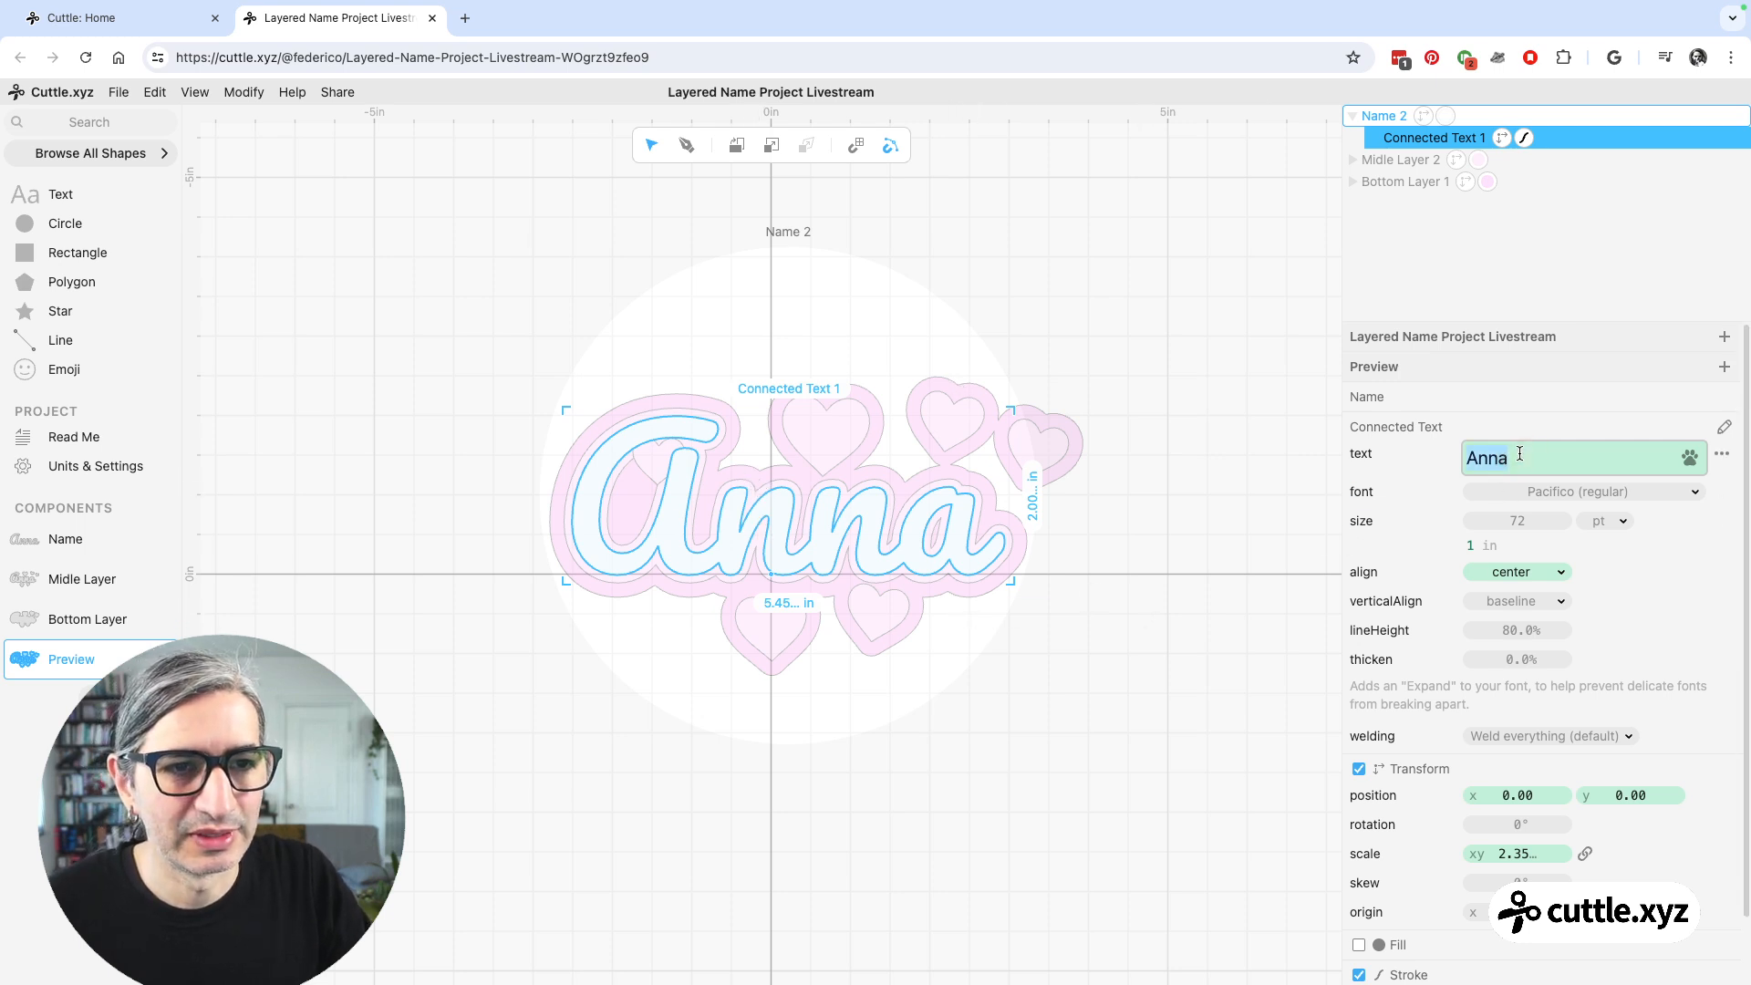
pyautogui.write('Federico')
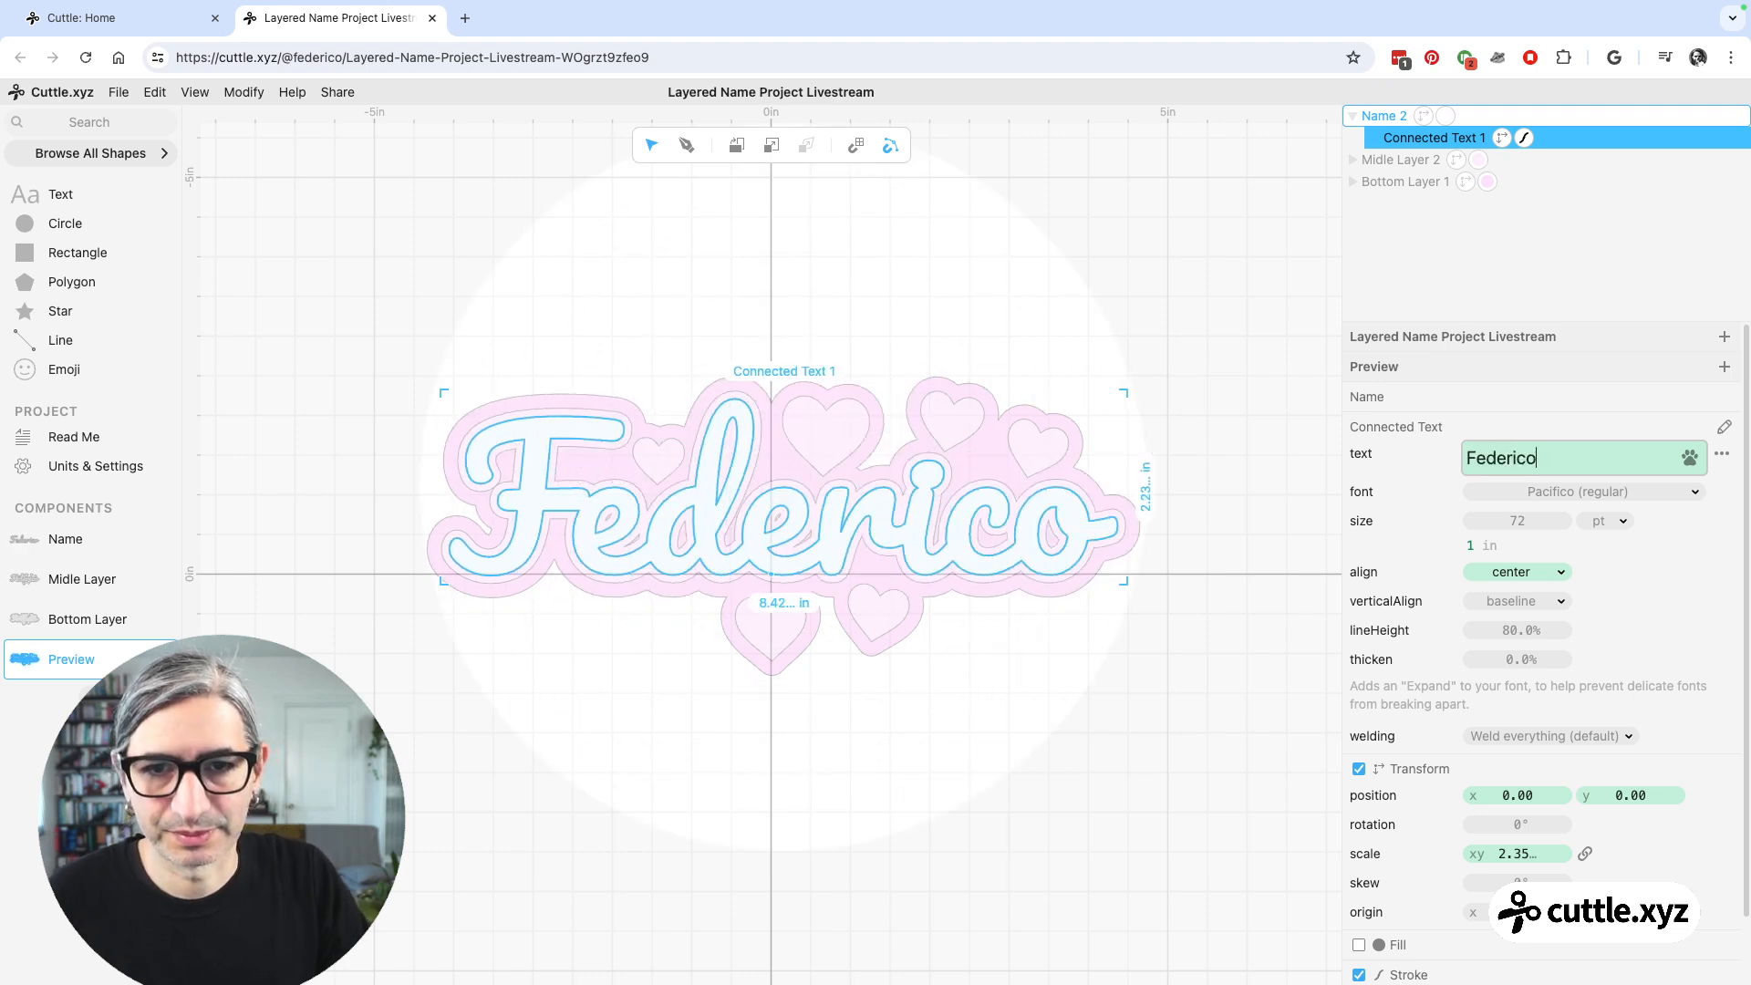
pyautogui.click(1064, 682)
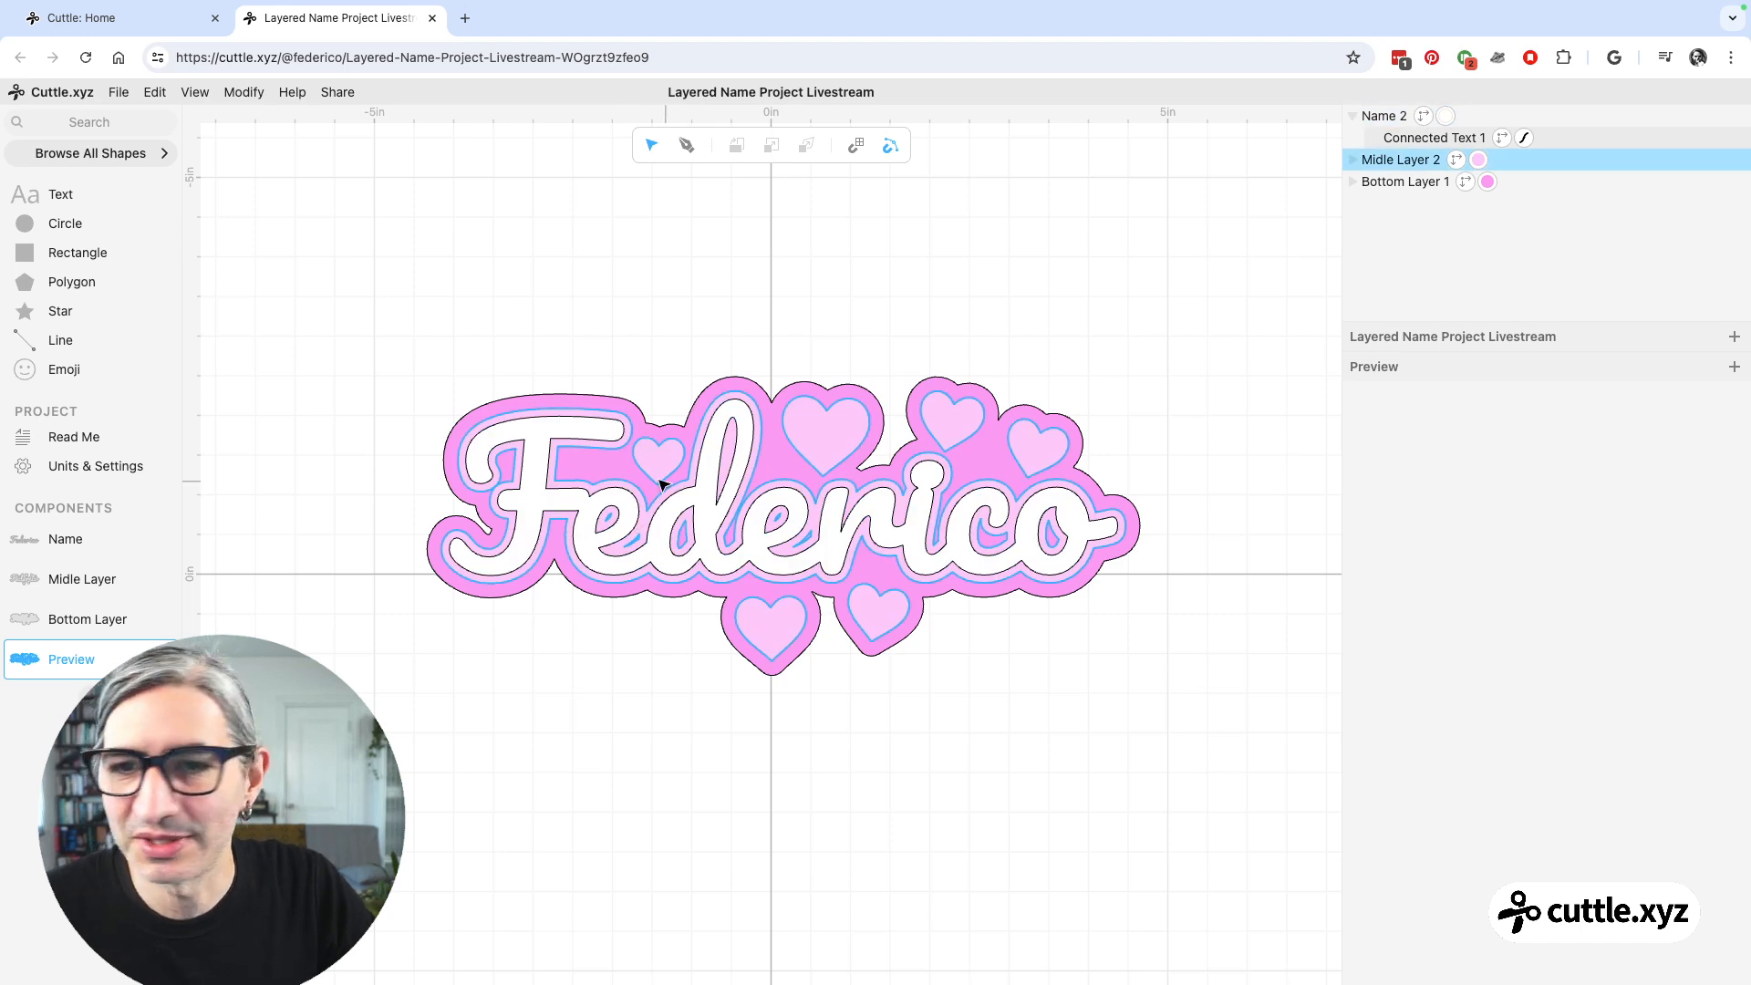
pyautogui.click(591, 589)
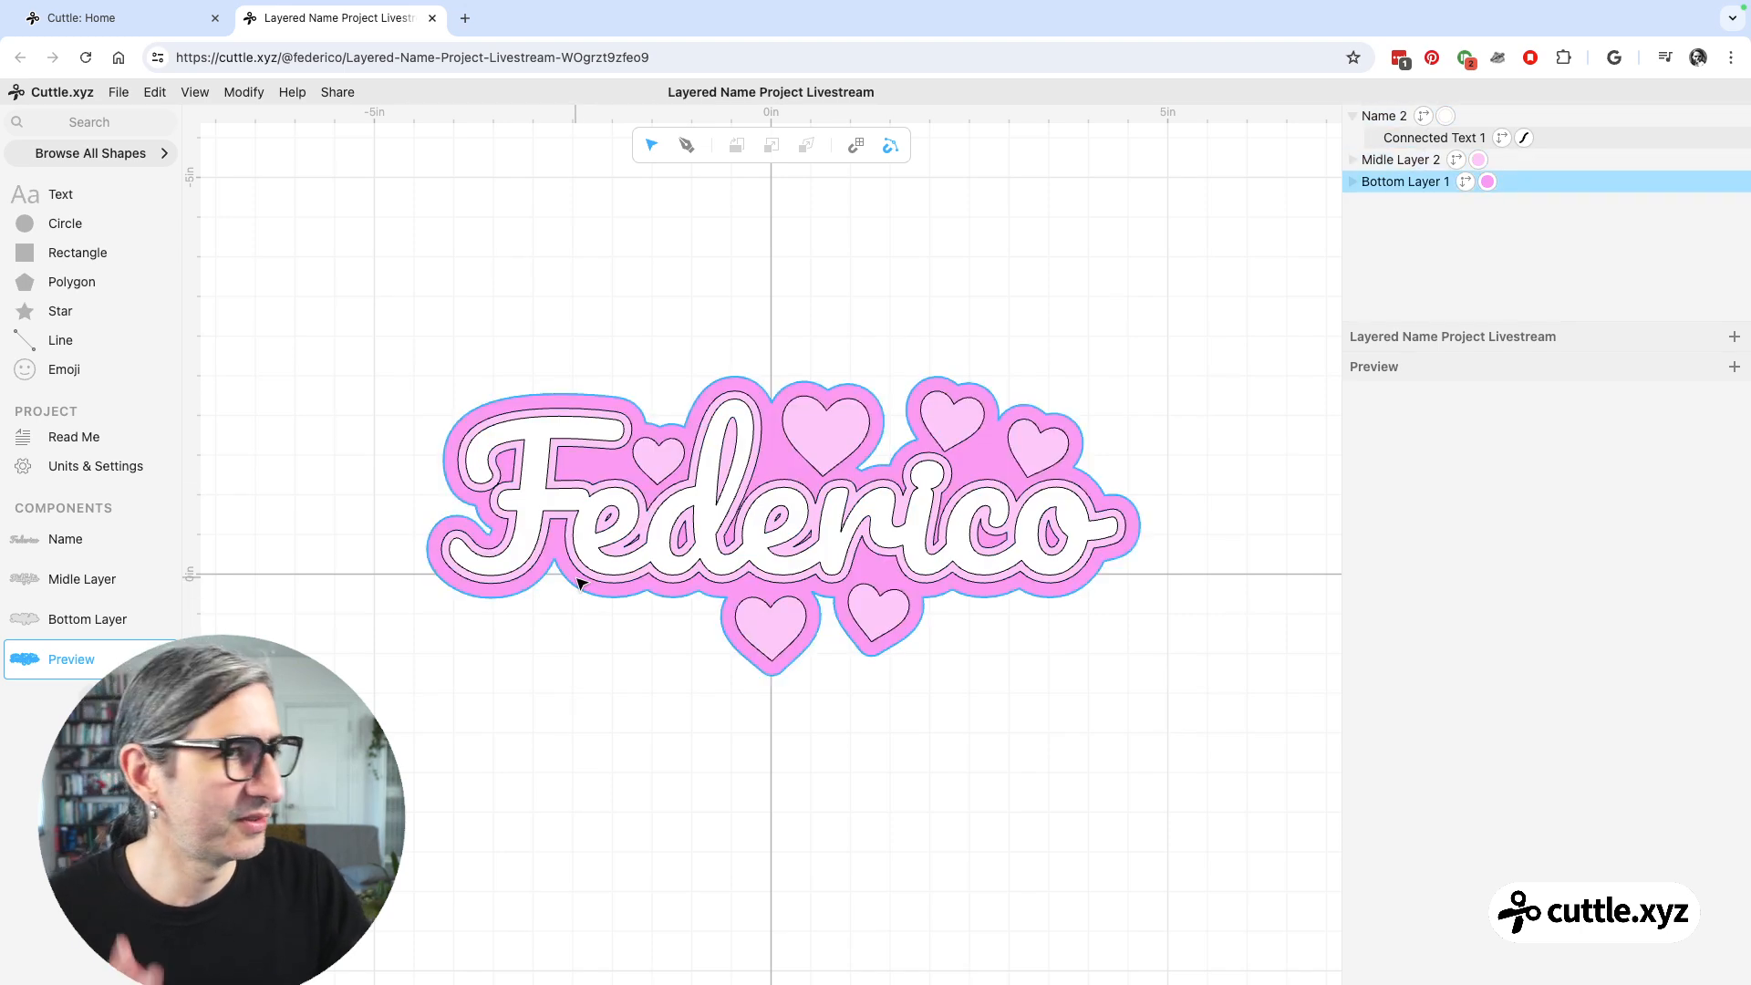
pyautogui.click(1009, 359)
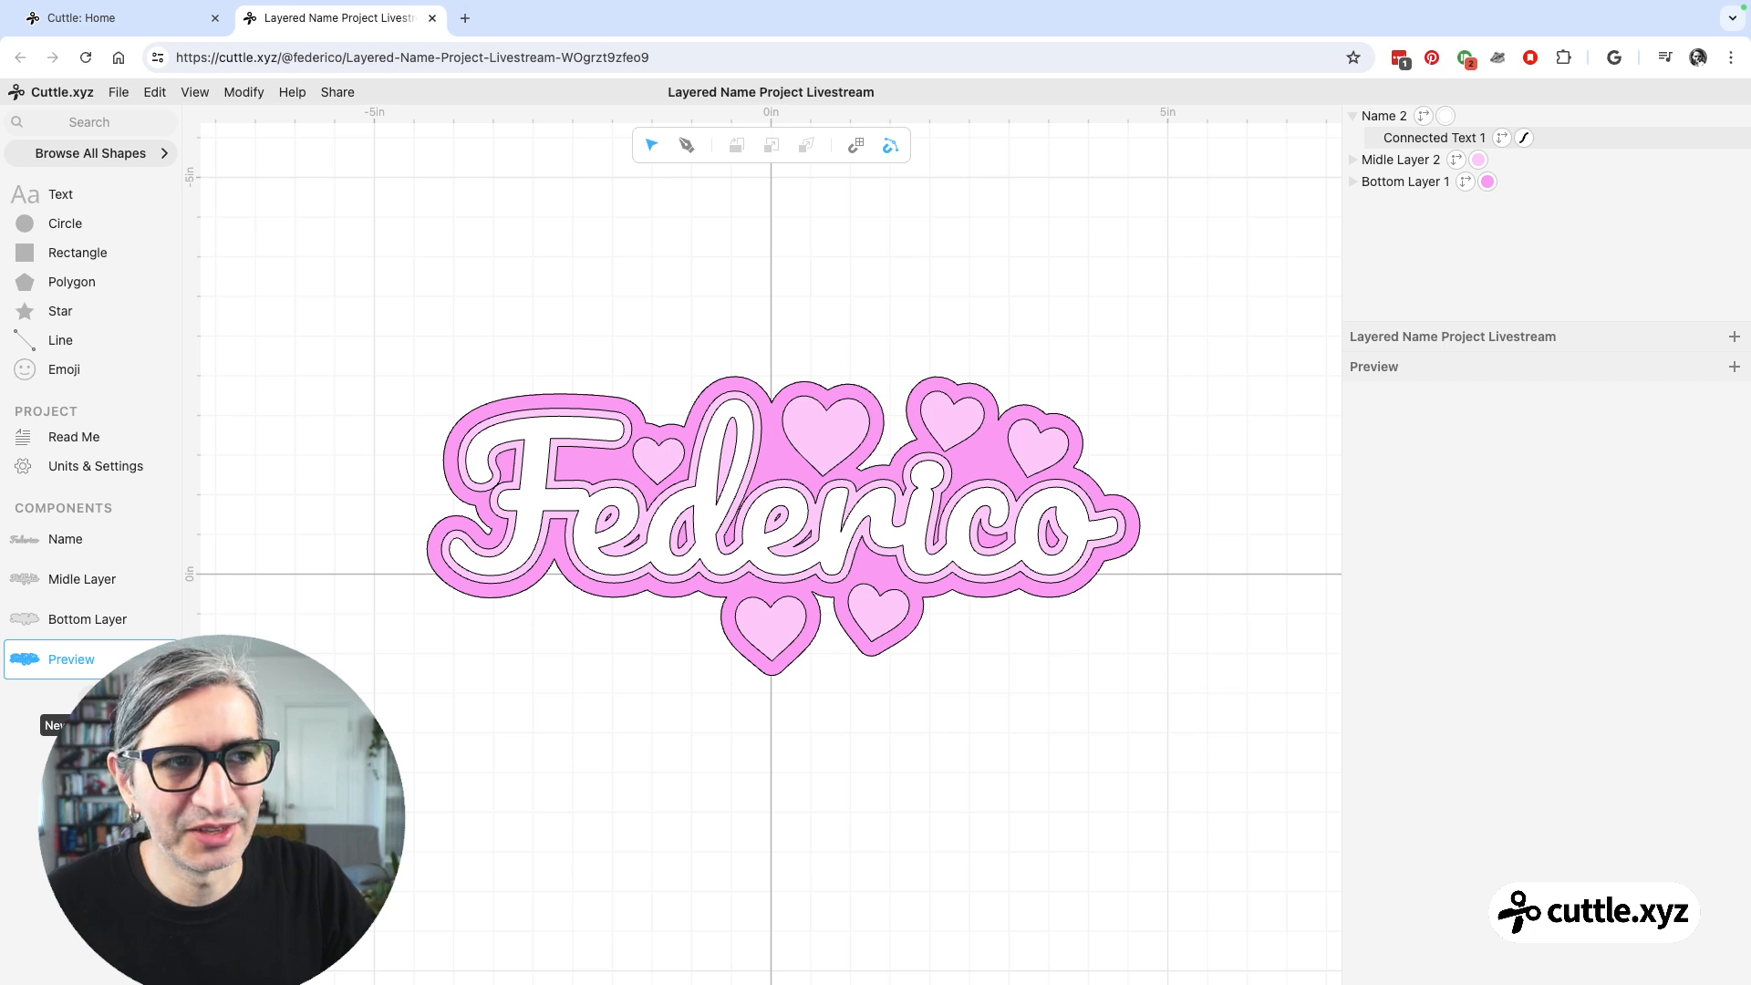
# - Create a new component named "Cut Layer"
pyautogui.click(55, 698)
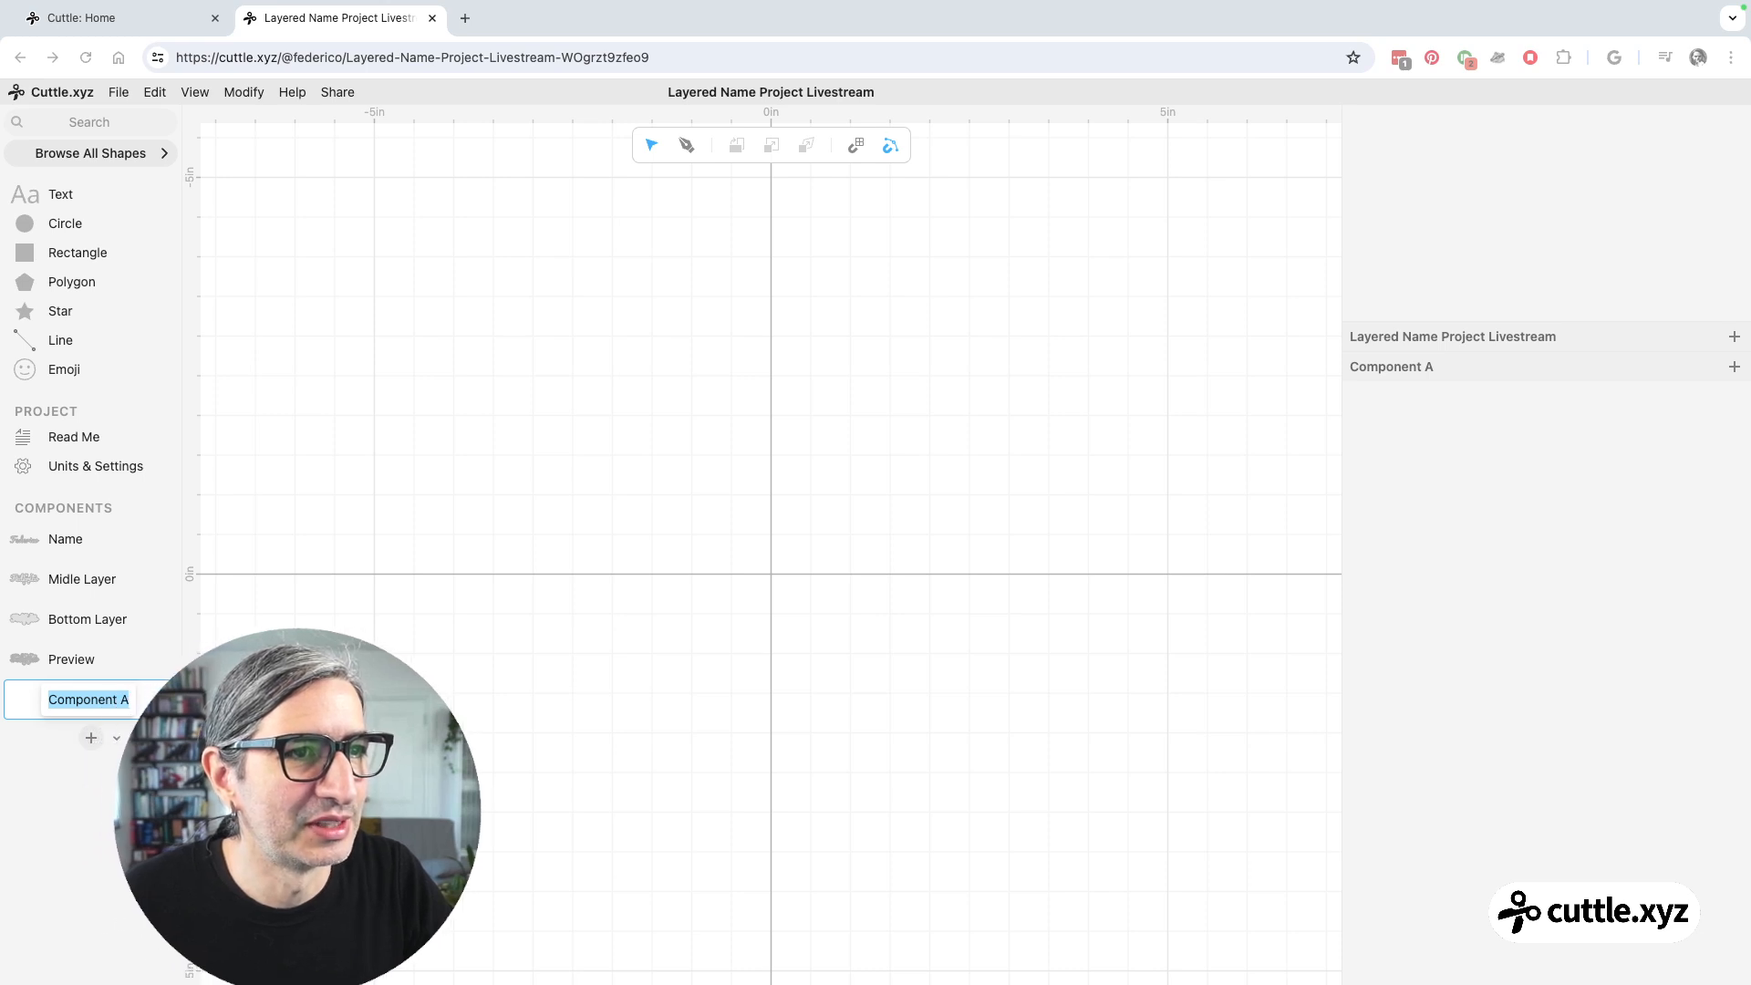
pyautogui.press('Return')
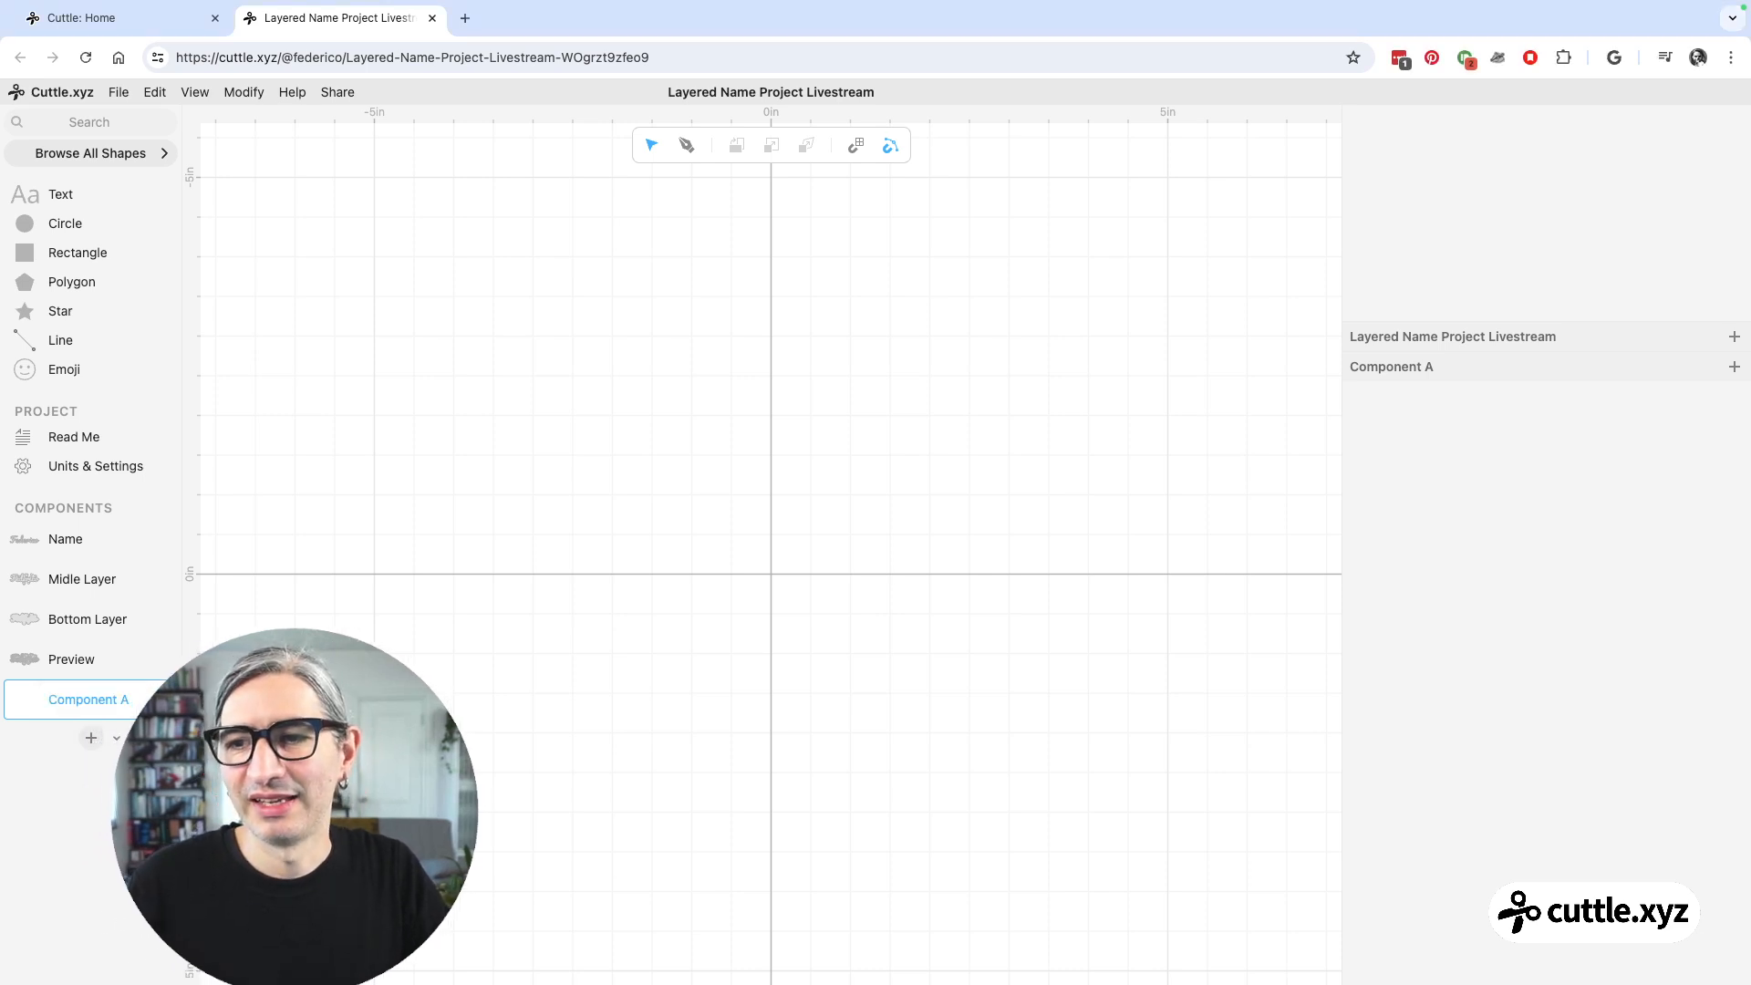
pyautogui.doubleClick(109, 703)
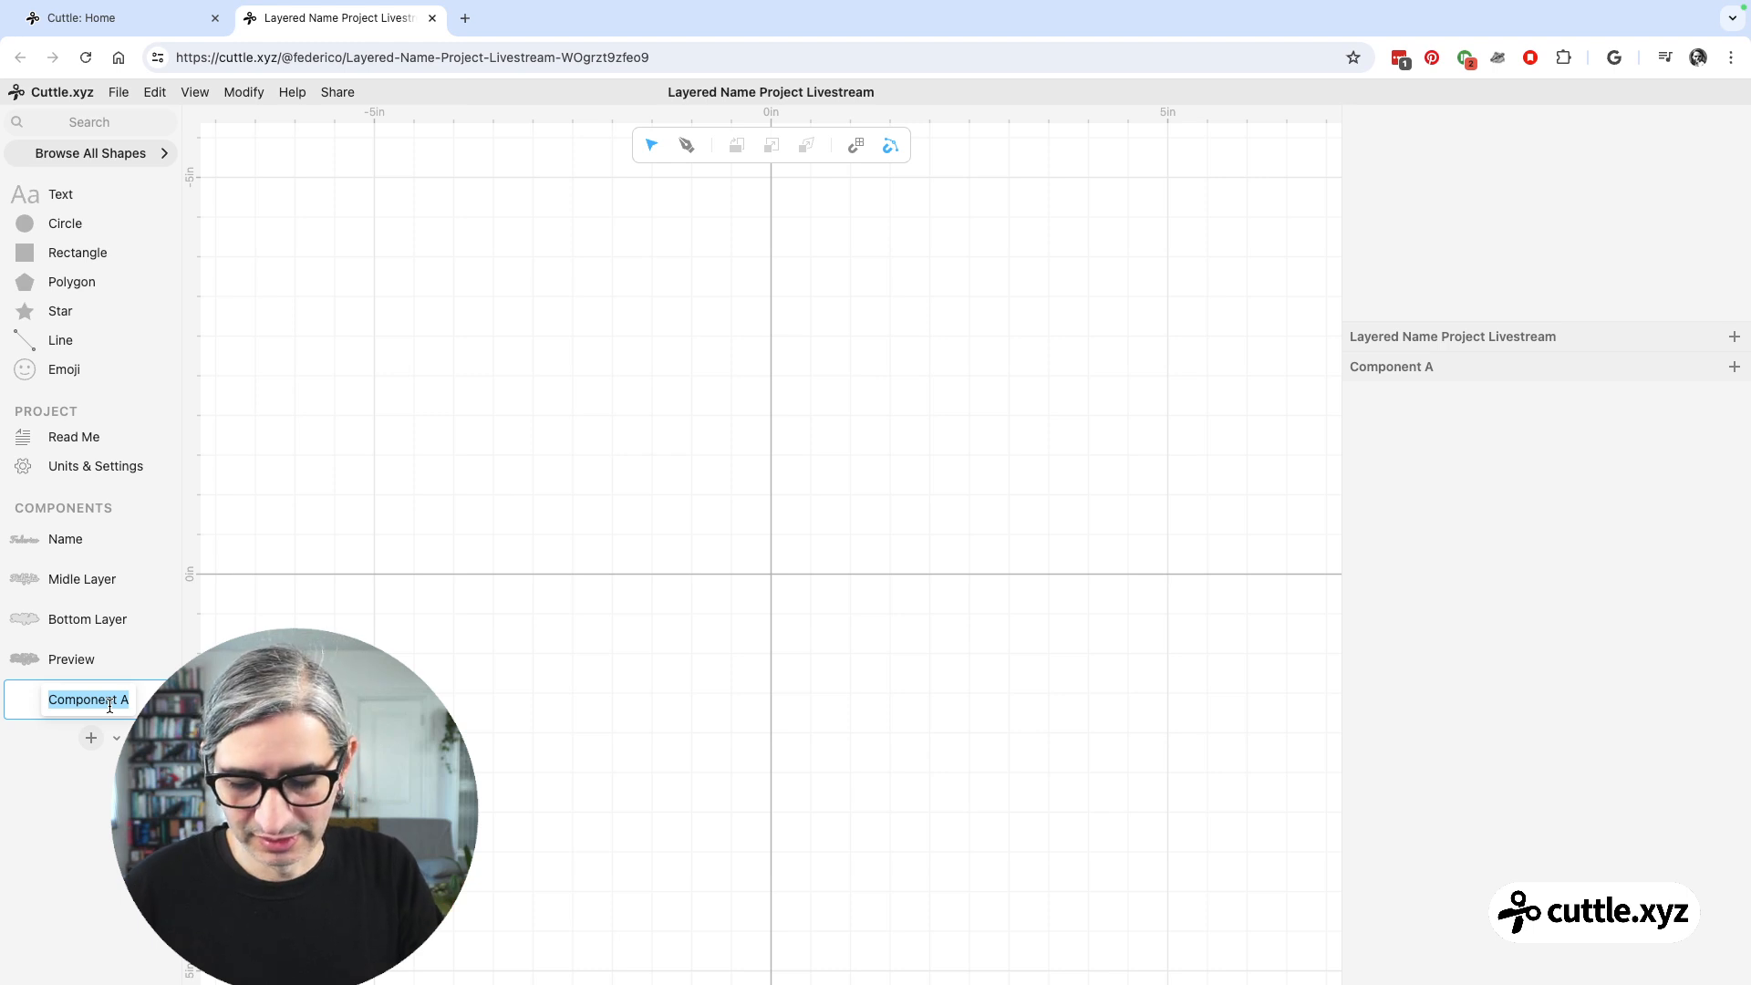
pyautogui.write('Cu')
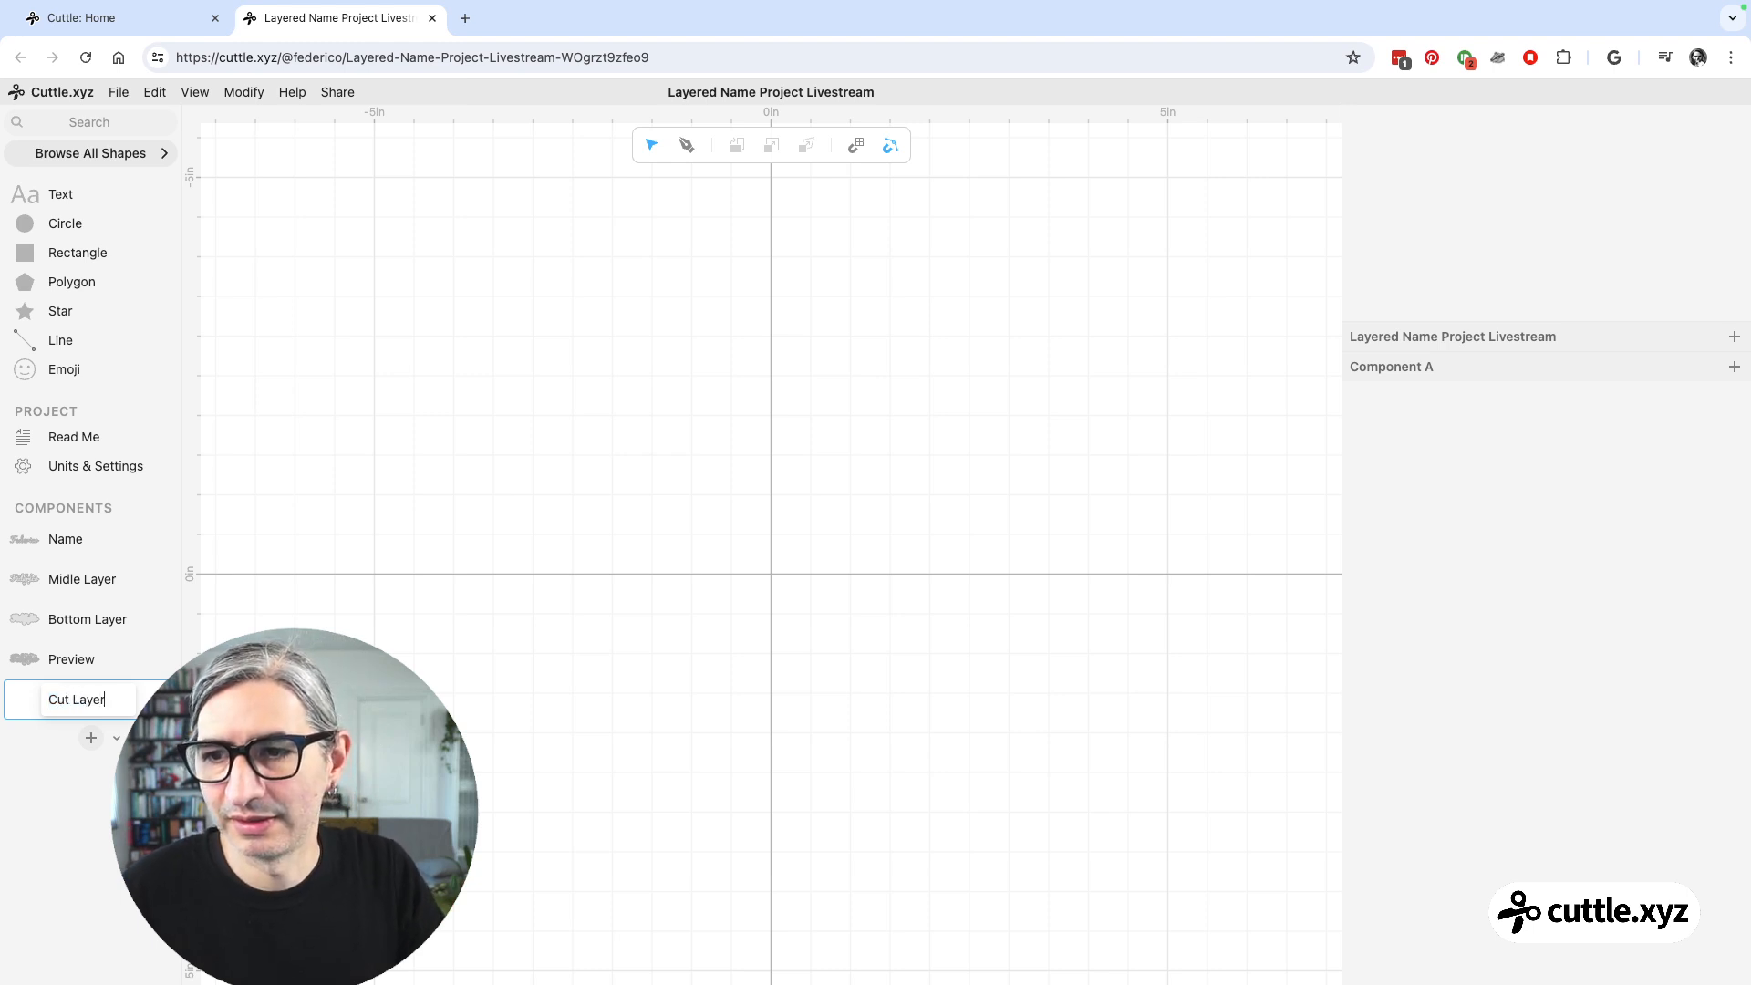
pyautogui.write('t Layer')
pyautogui.press('Return')
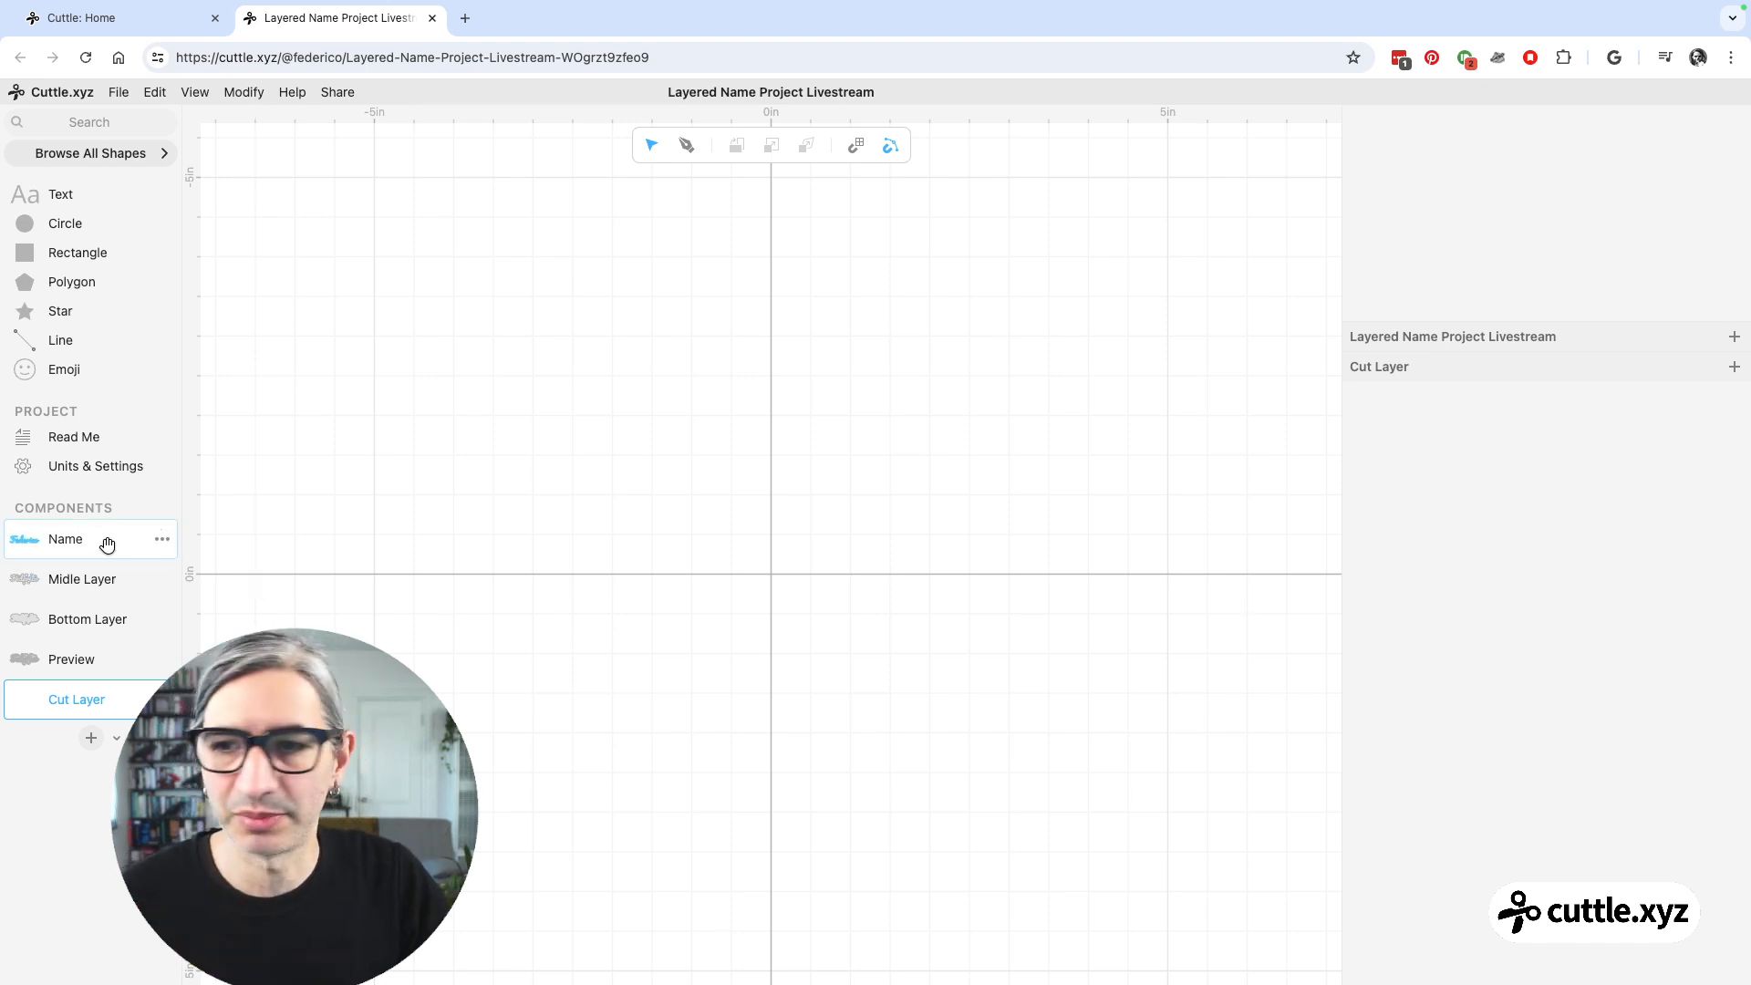
# - Place the Name component in Cut Layer, centred horizontally above the origin at x 0.00, y -2.82
pyautogui.moveTo(20, 542); pyautogui.dragTo(773, 346)
pyautogui.click(790, 508)
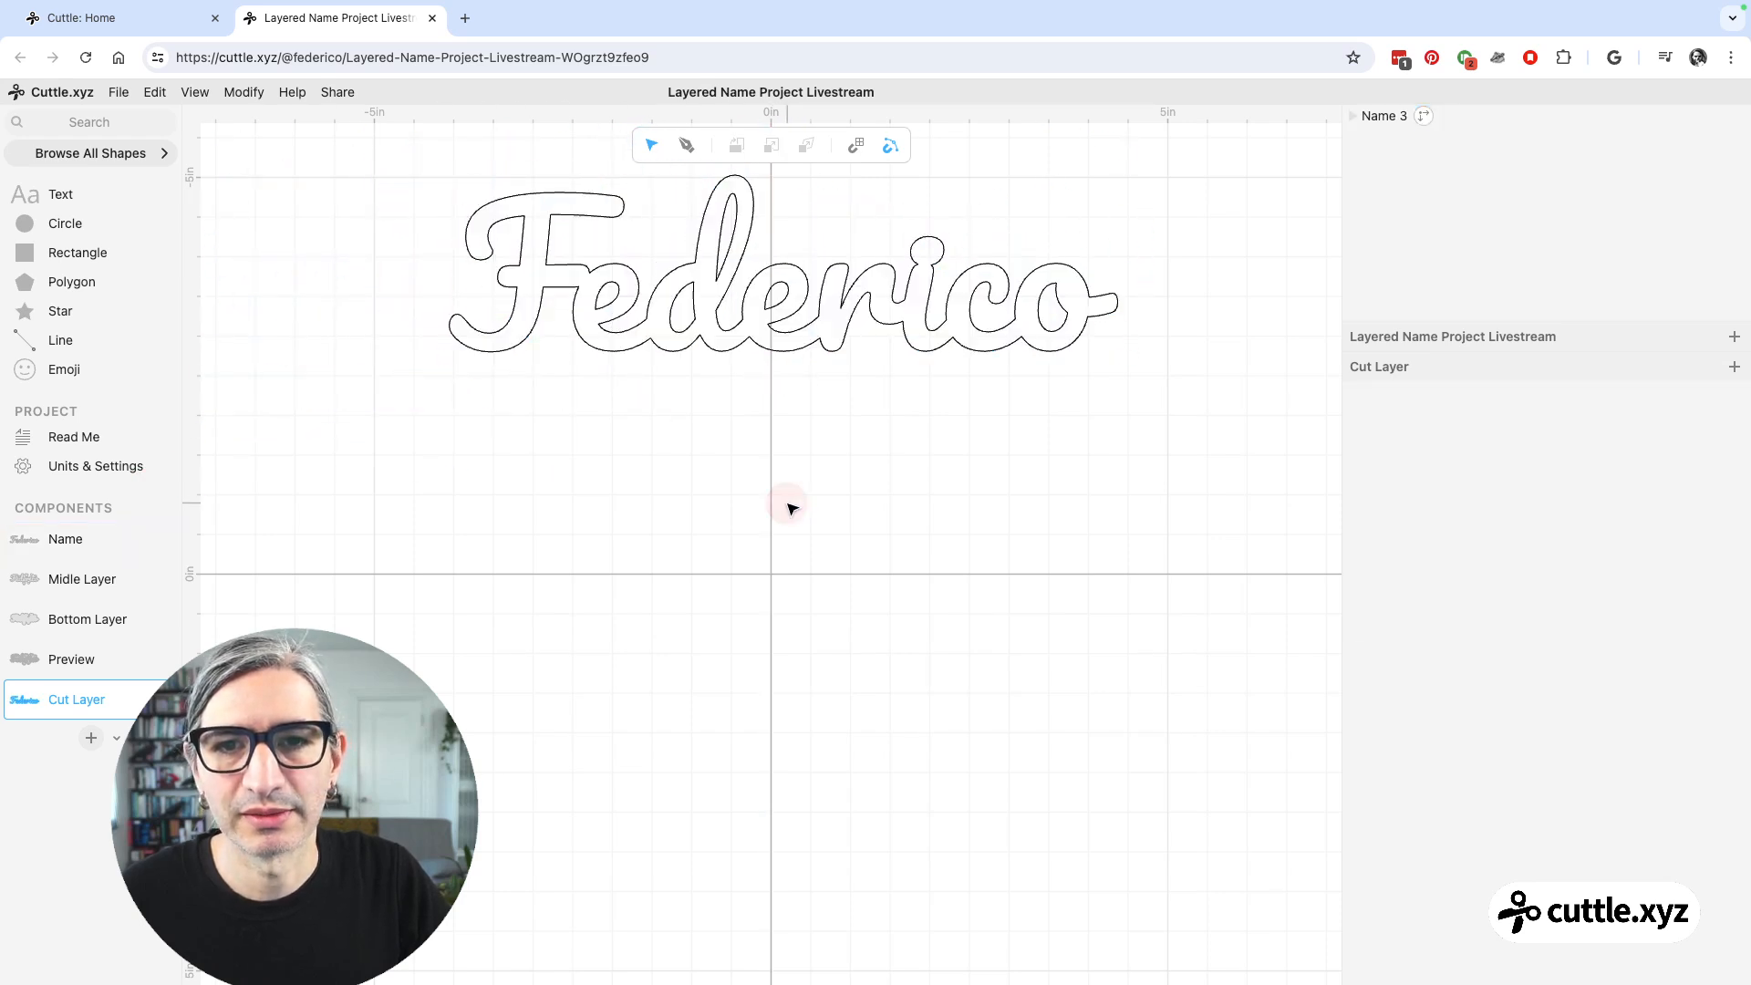
pyautogui.scroll(-2, 790, 507)
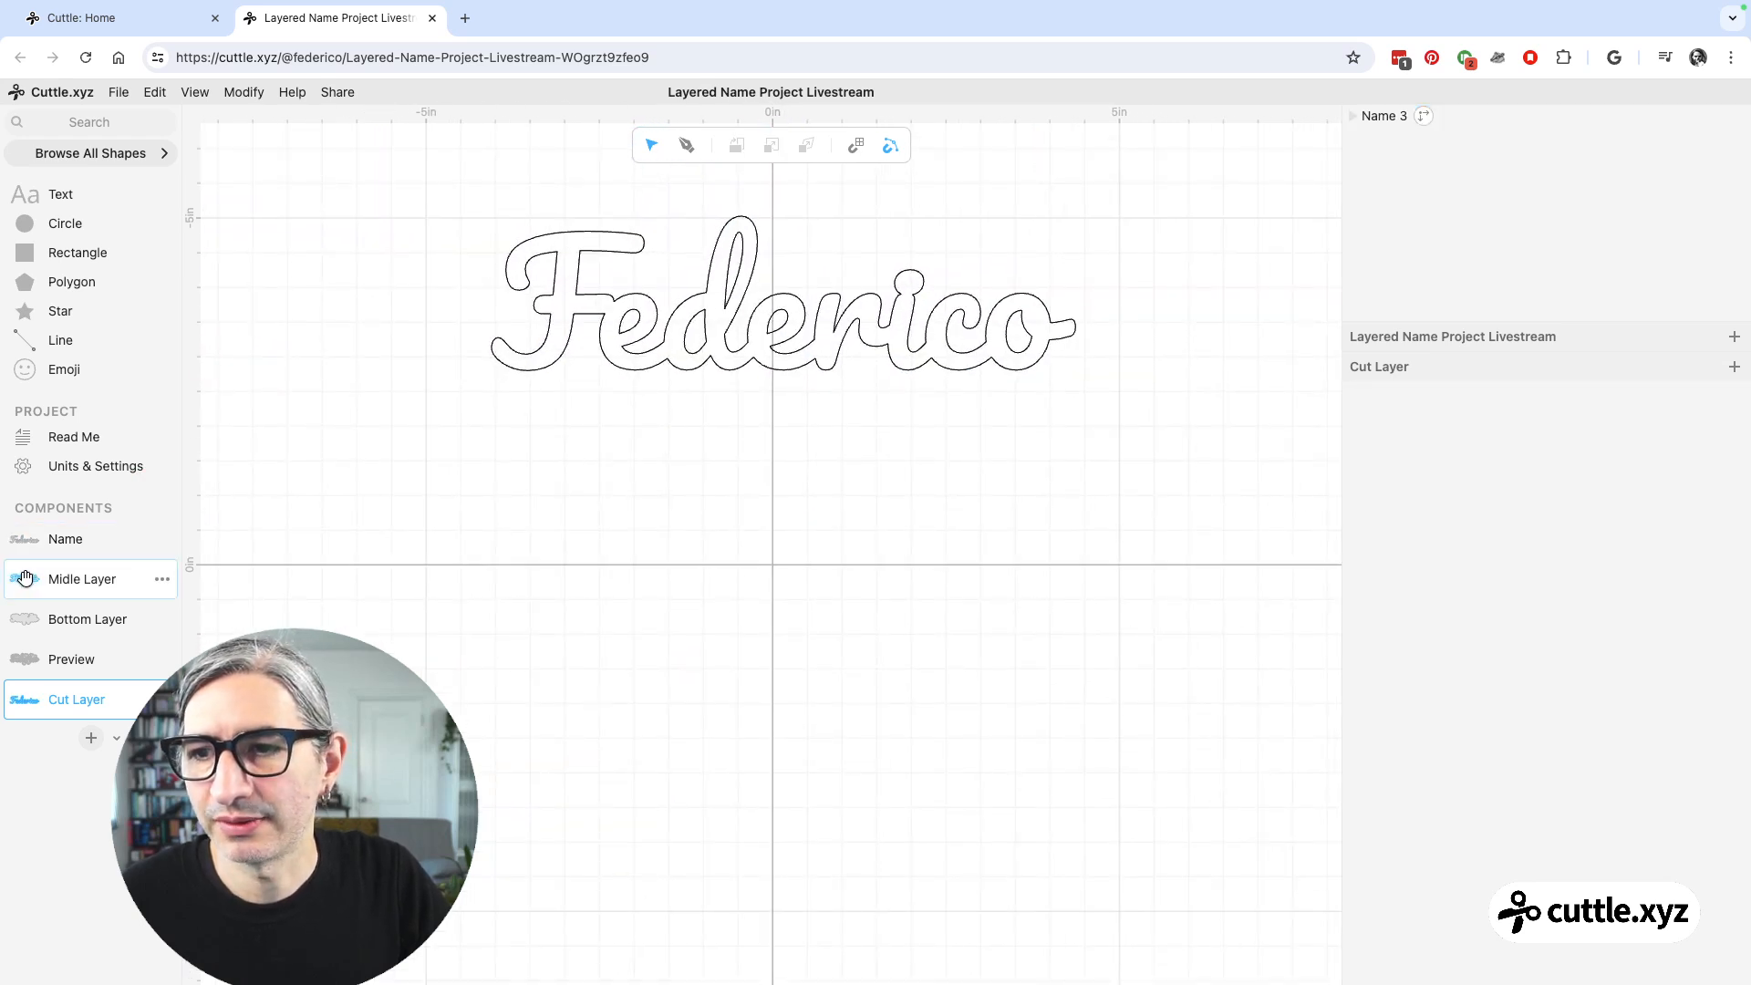
# - Add the Midle Layer component to Cut Layer at the origin, below the placed name outline
pyautogui.moveTo(21, 580); pyautogui.dragTo(778, 566)
pyautogui.click(656, 665)
pyautogui.scroll(-1, 655, 660)
pyautogui.click(786, 455)
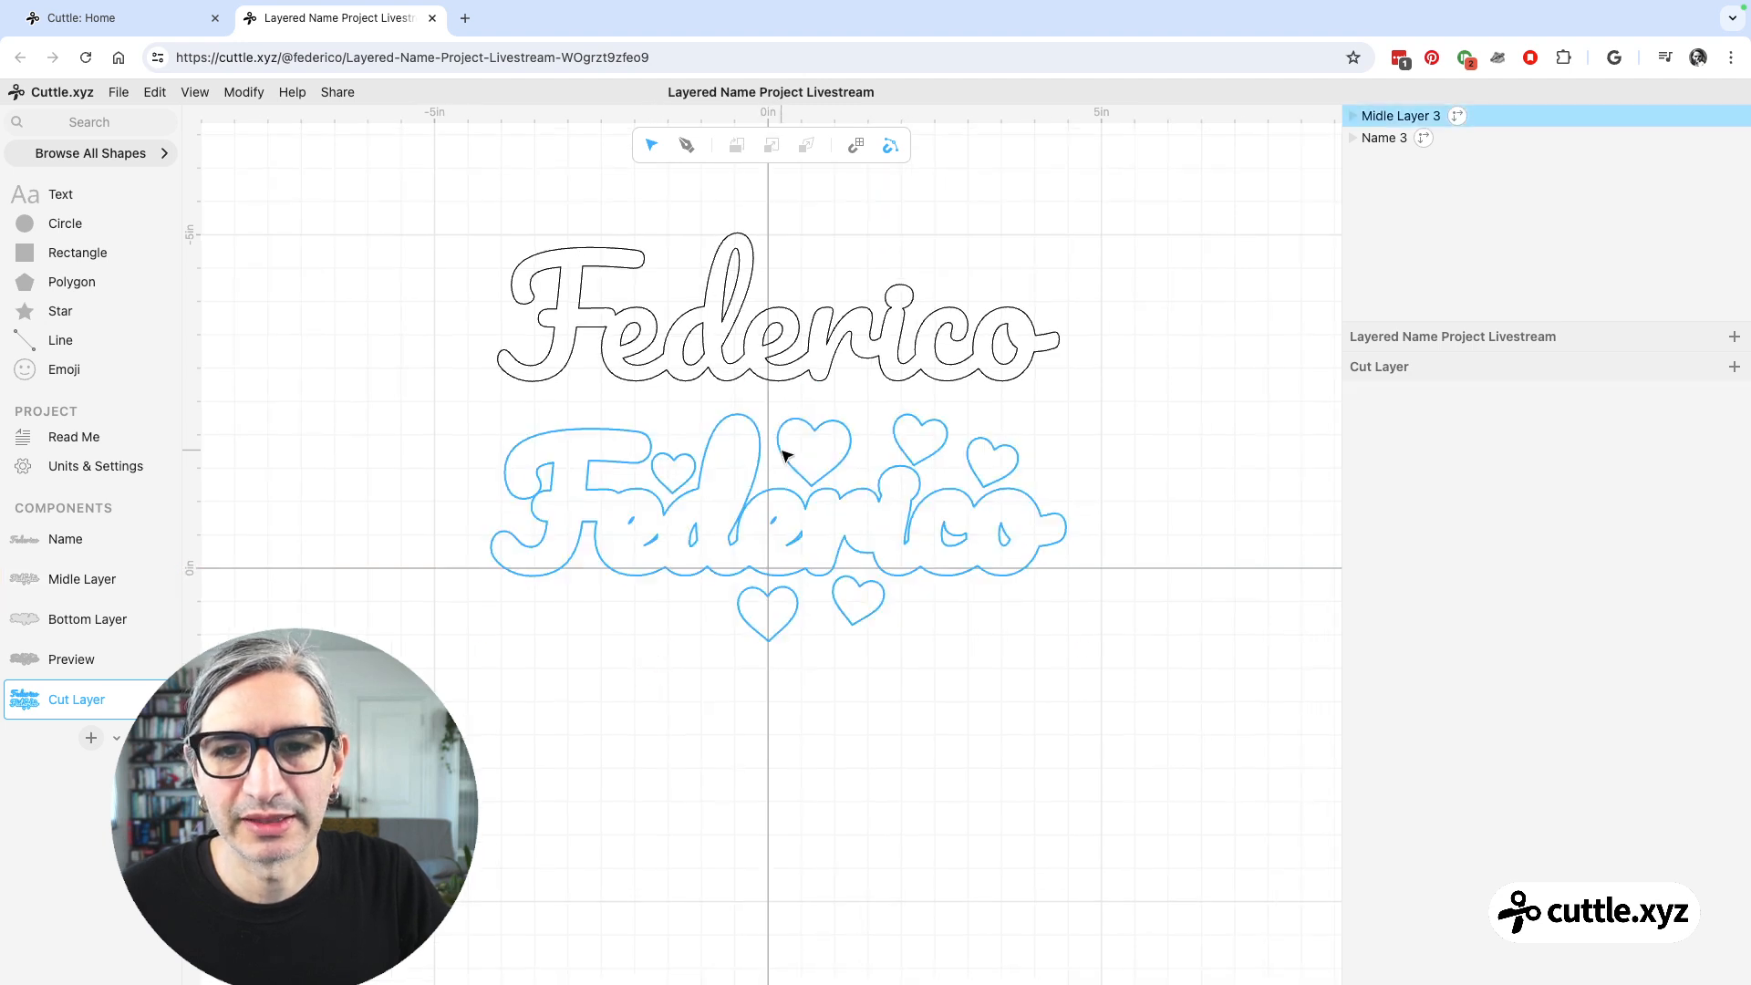
pyautogui.click(723, 417)
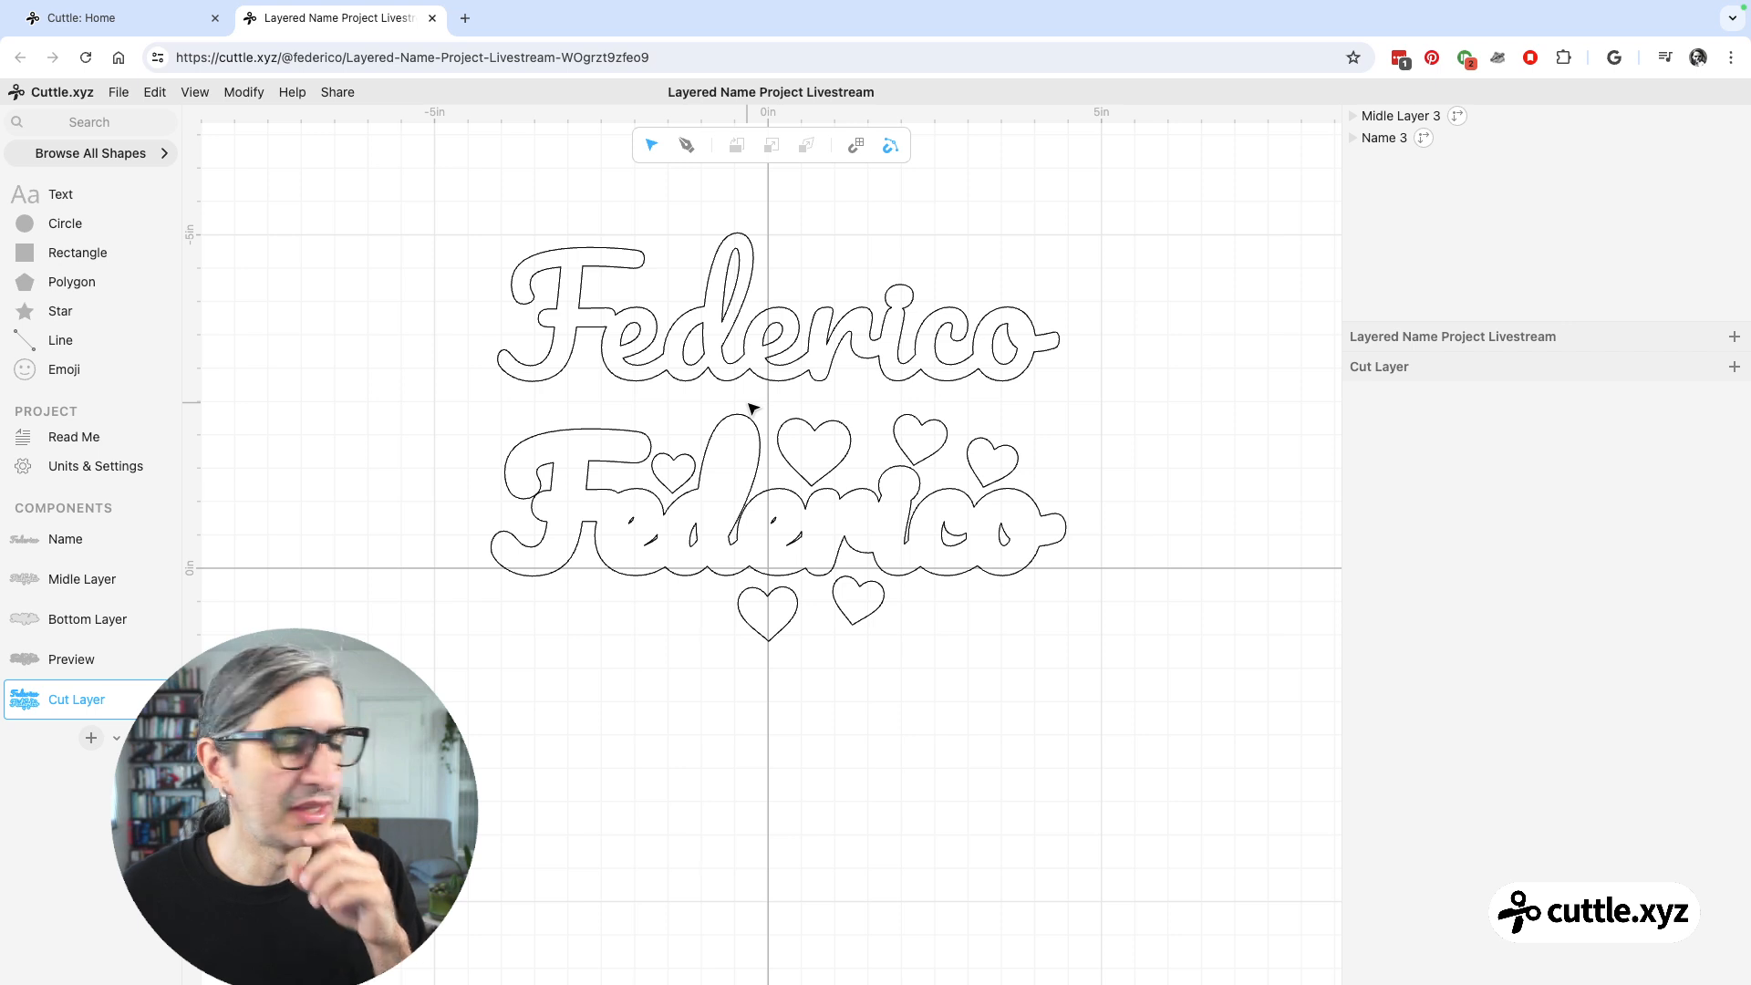
pyautogui.click(801, 421)
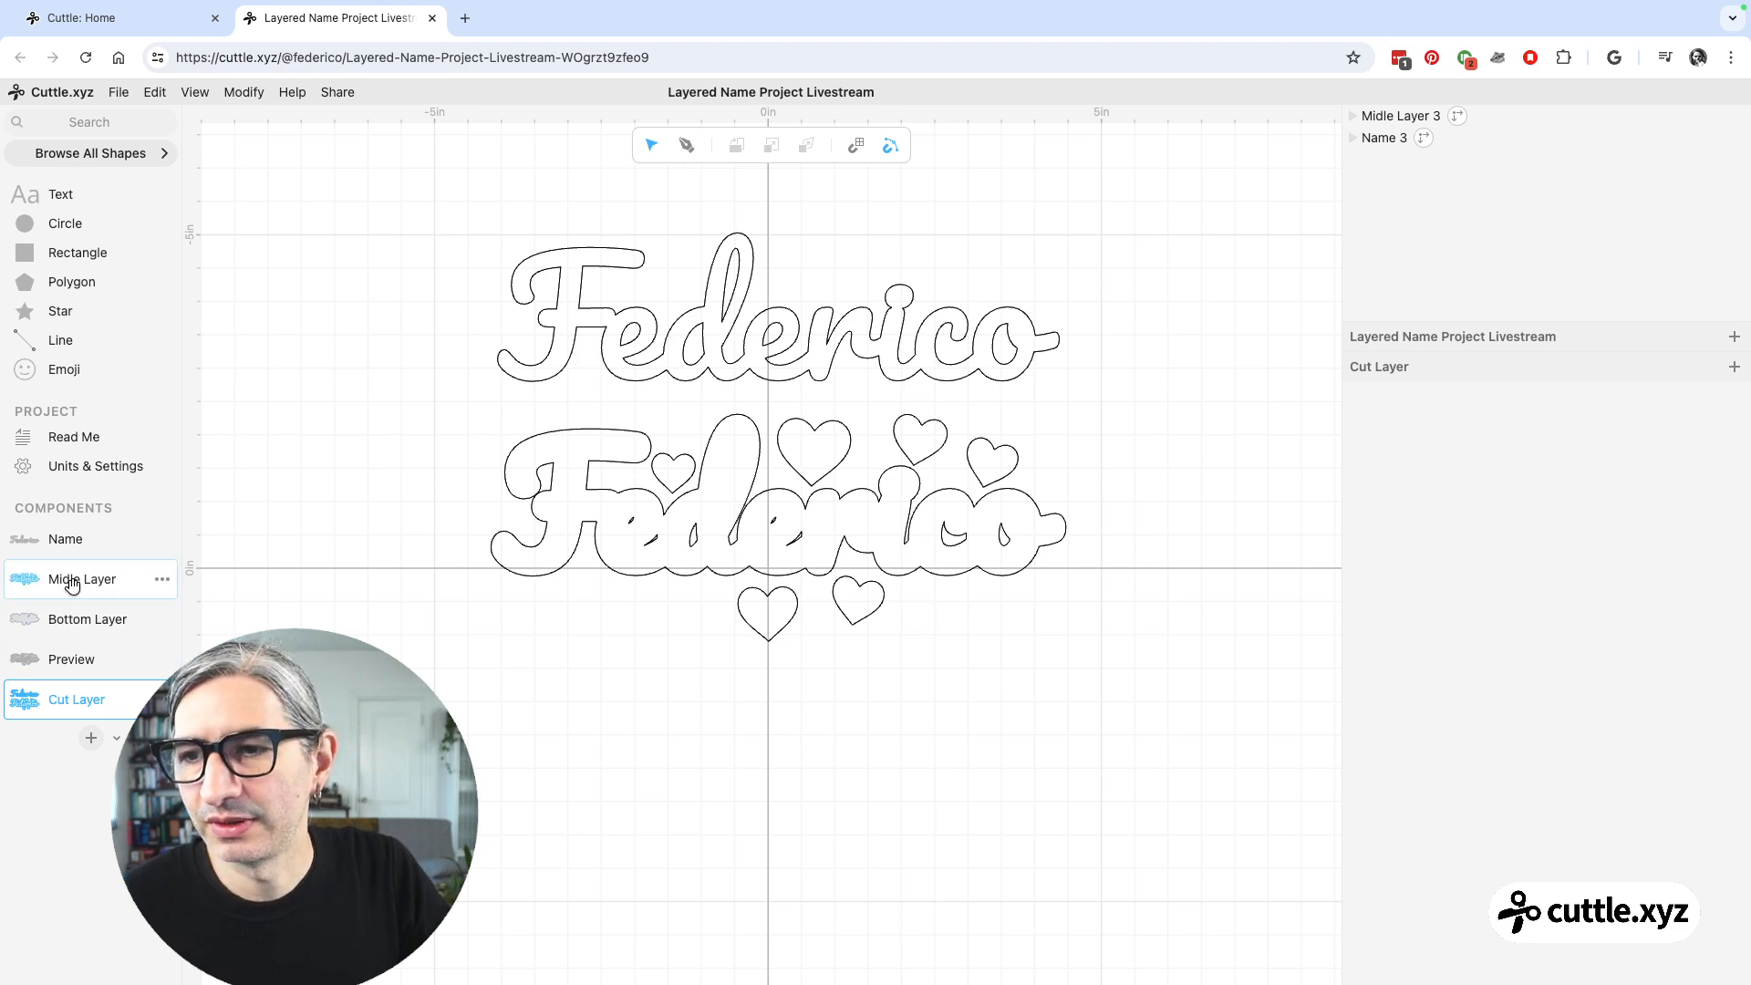
# - Return to the Preview component, collapse Name 2's contents and examine its transform and fill settings
pyautogui.click(95, 645)
pyautogui.click(1379, 116)
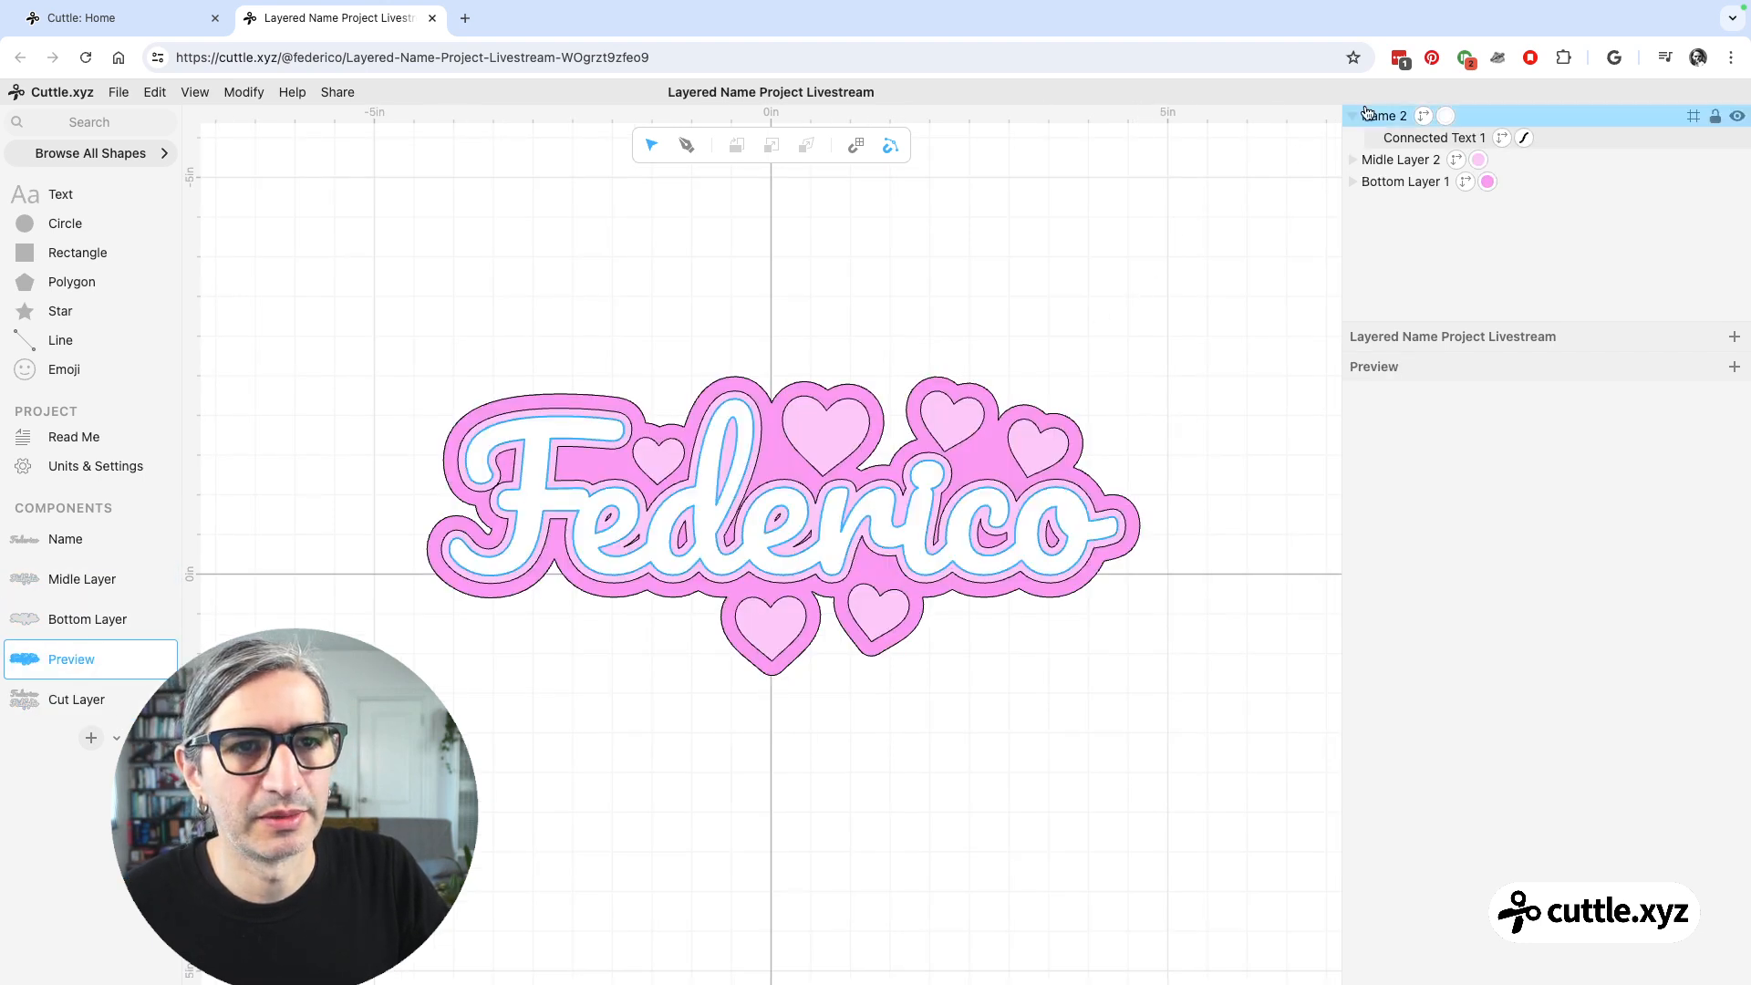
pyautogui.click(1353, 116)
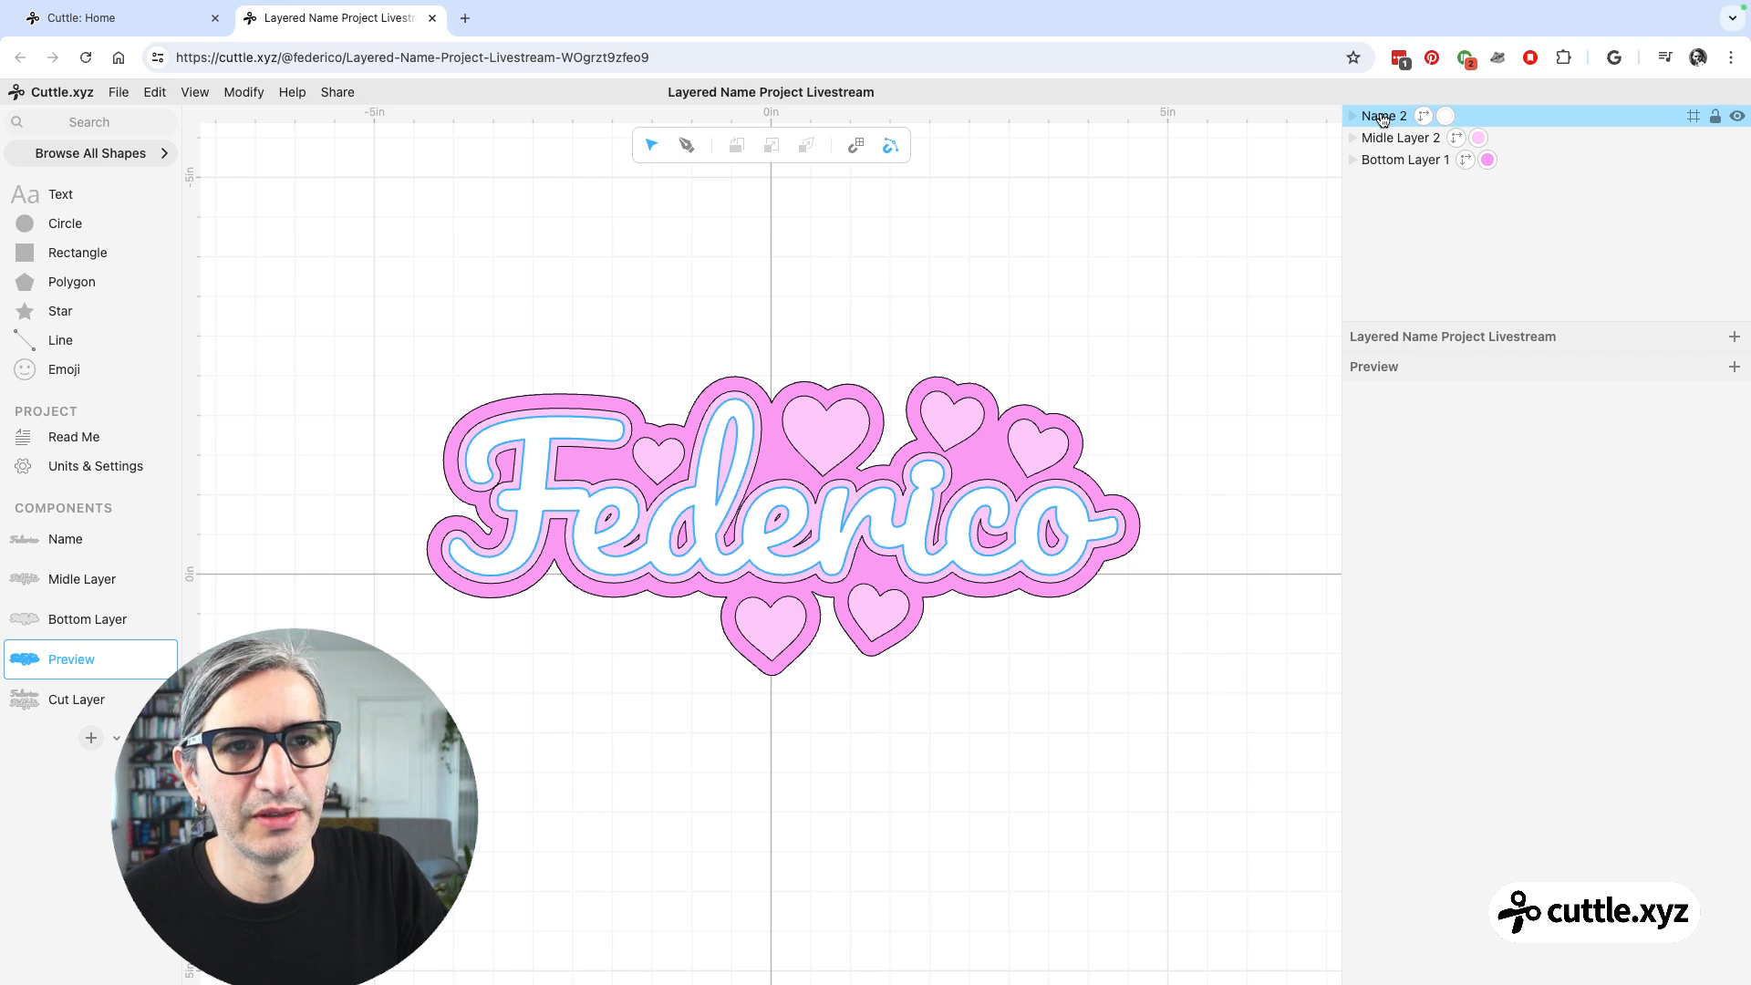
pyautogui.doubleClick(1381, 116)
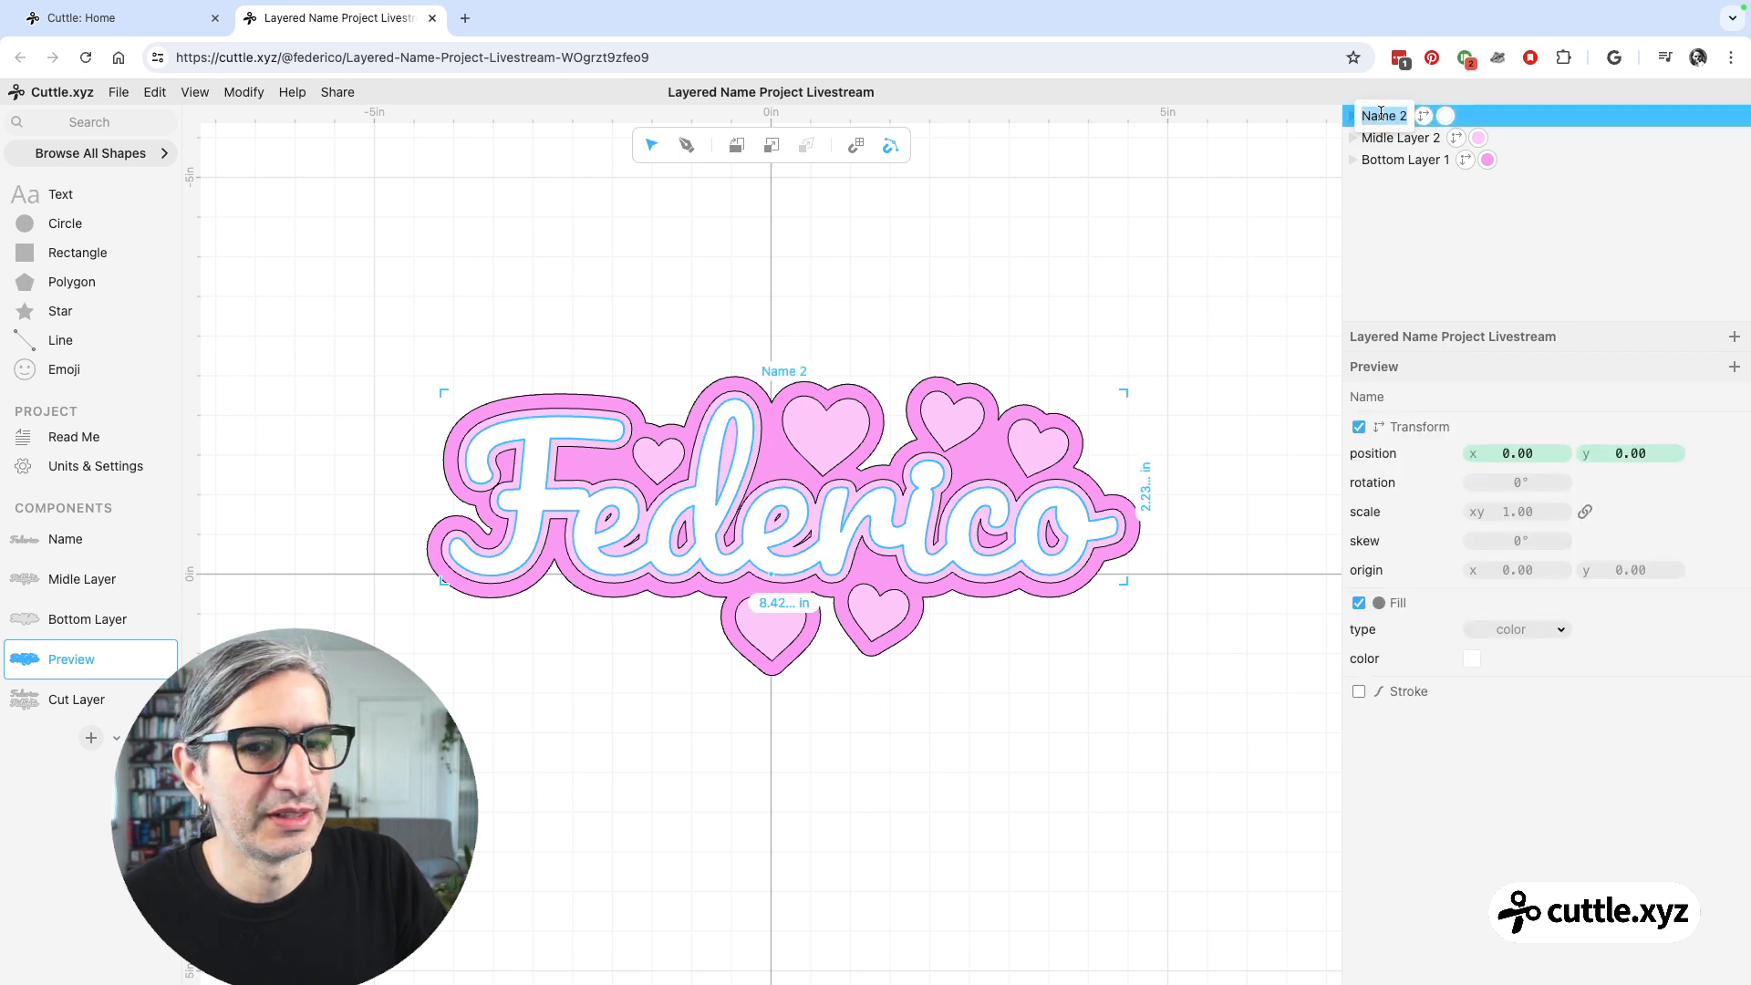
pyautogui.click(1217, 202)
pyautogui.click(930, 476)
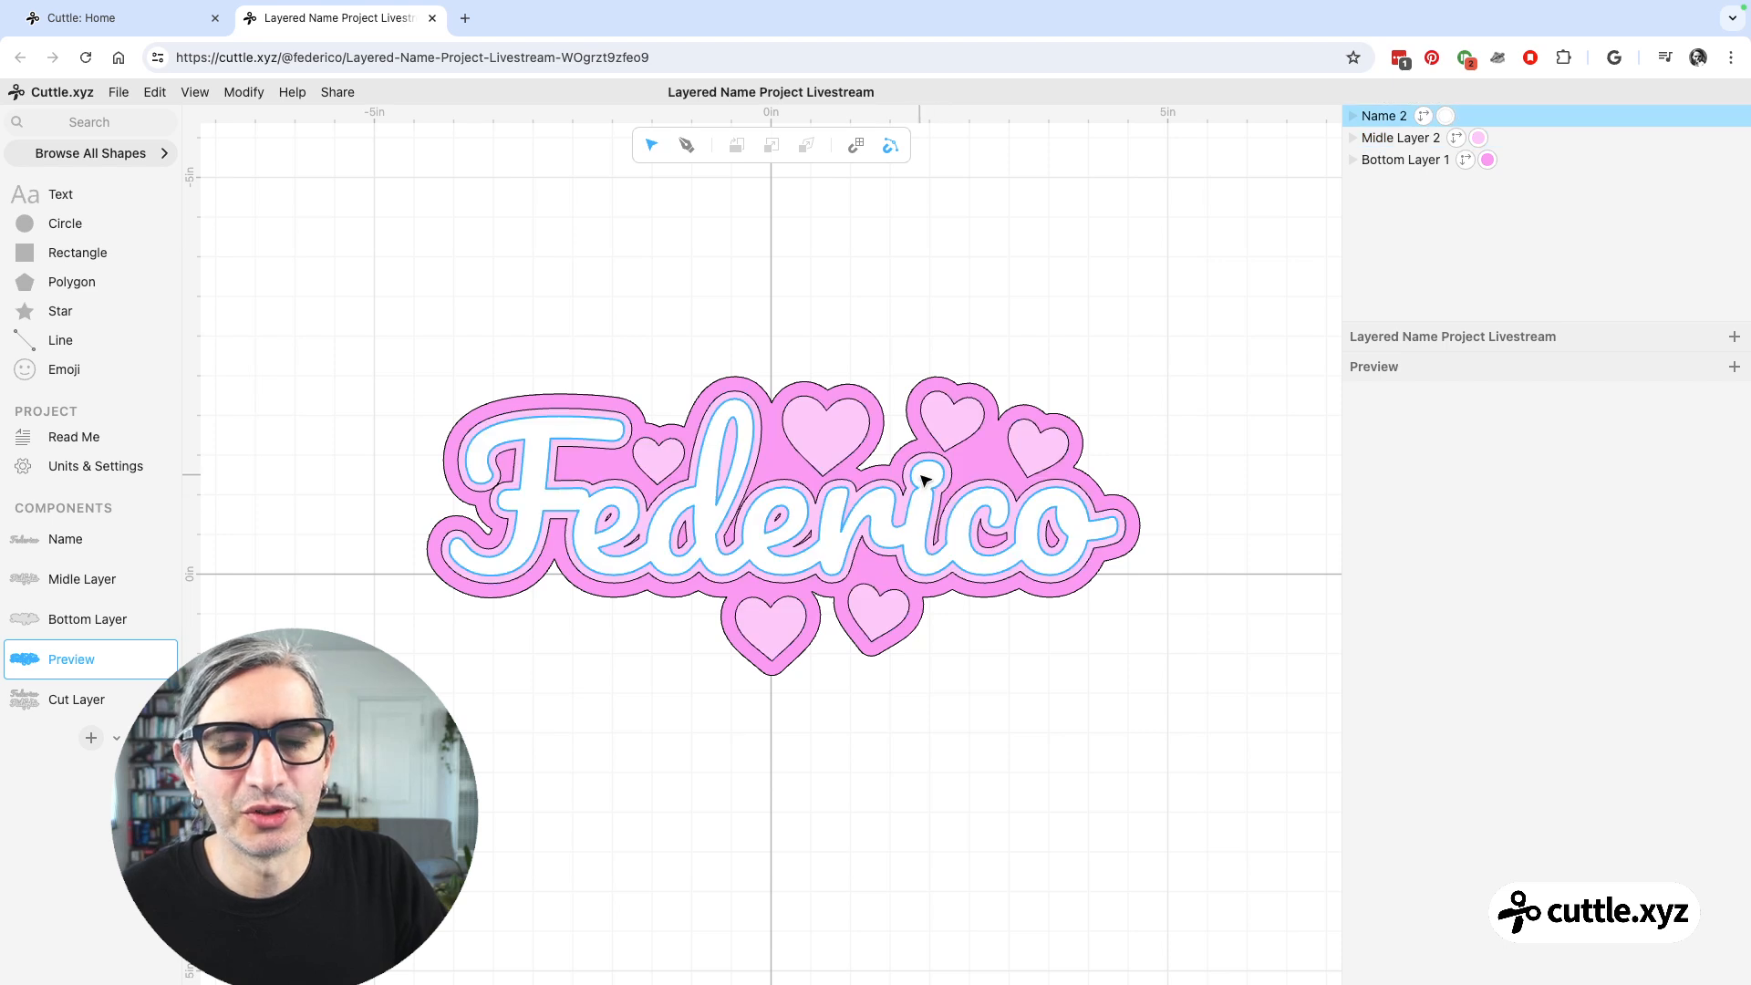
pyautogui.click(926, 459)
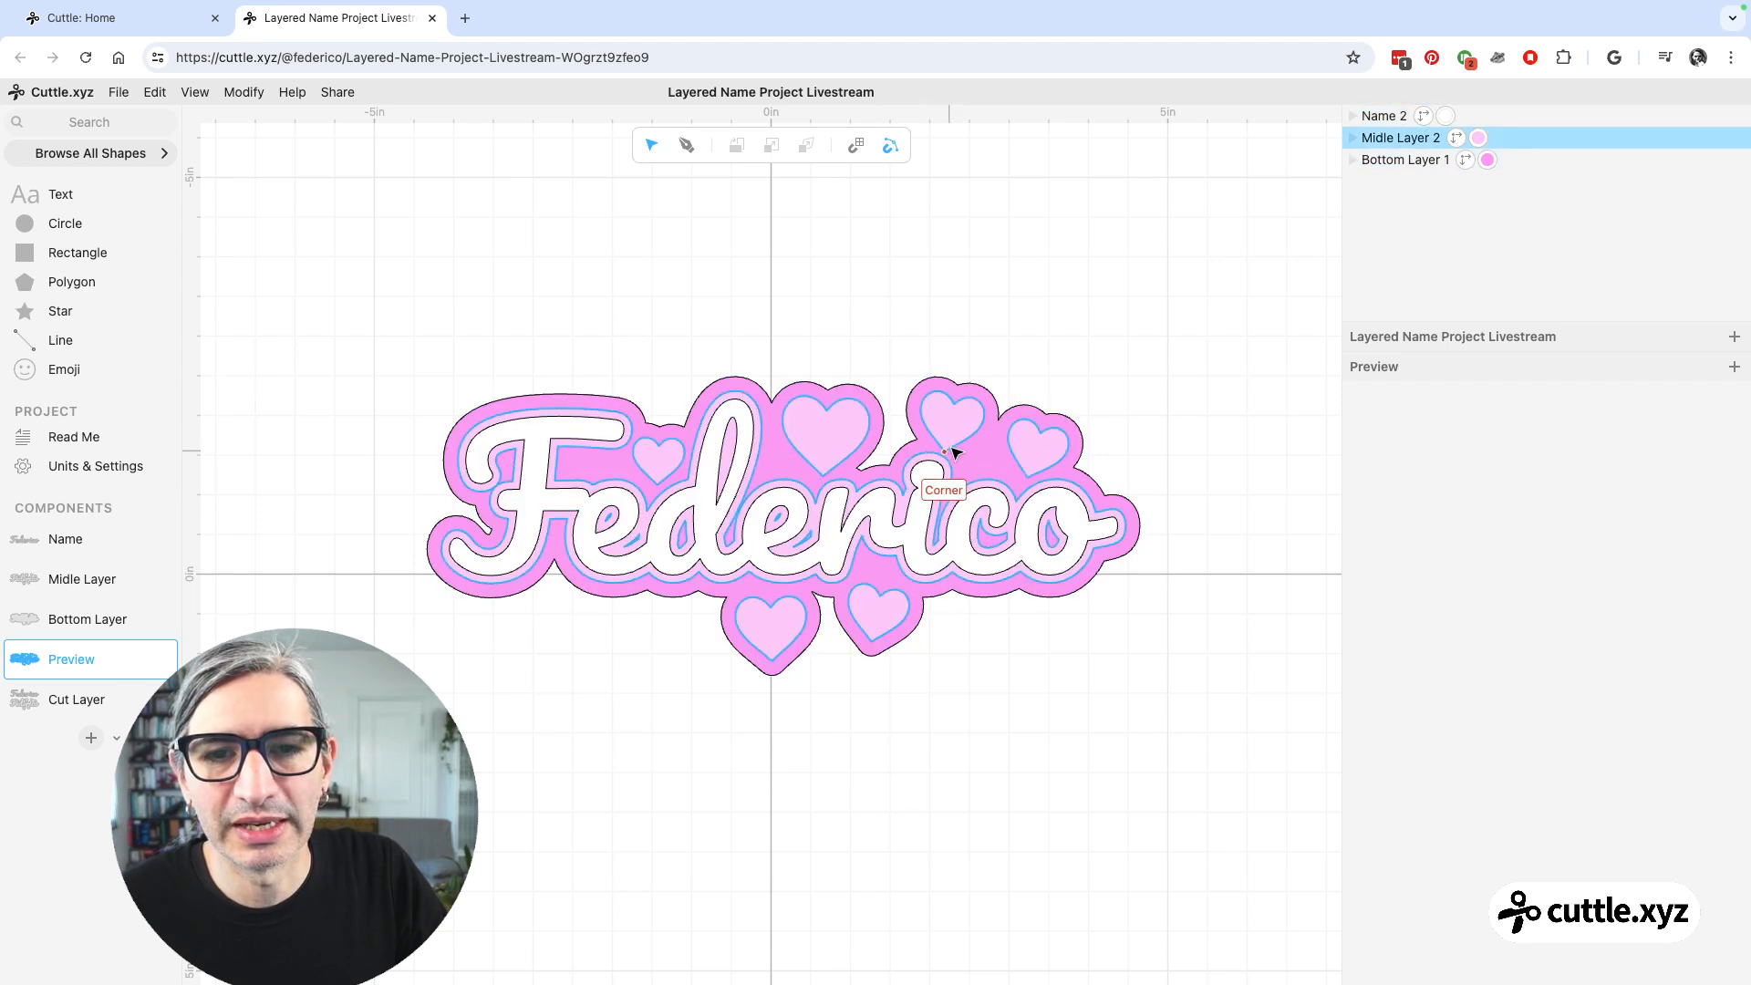
# - Examine the contents, fill settings and available commands of Midle Layer 2 in the preview
pyautogui.doubleClick(966, 443)
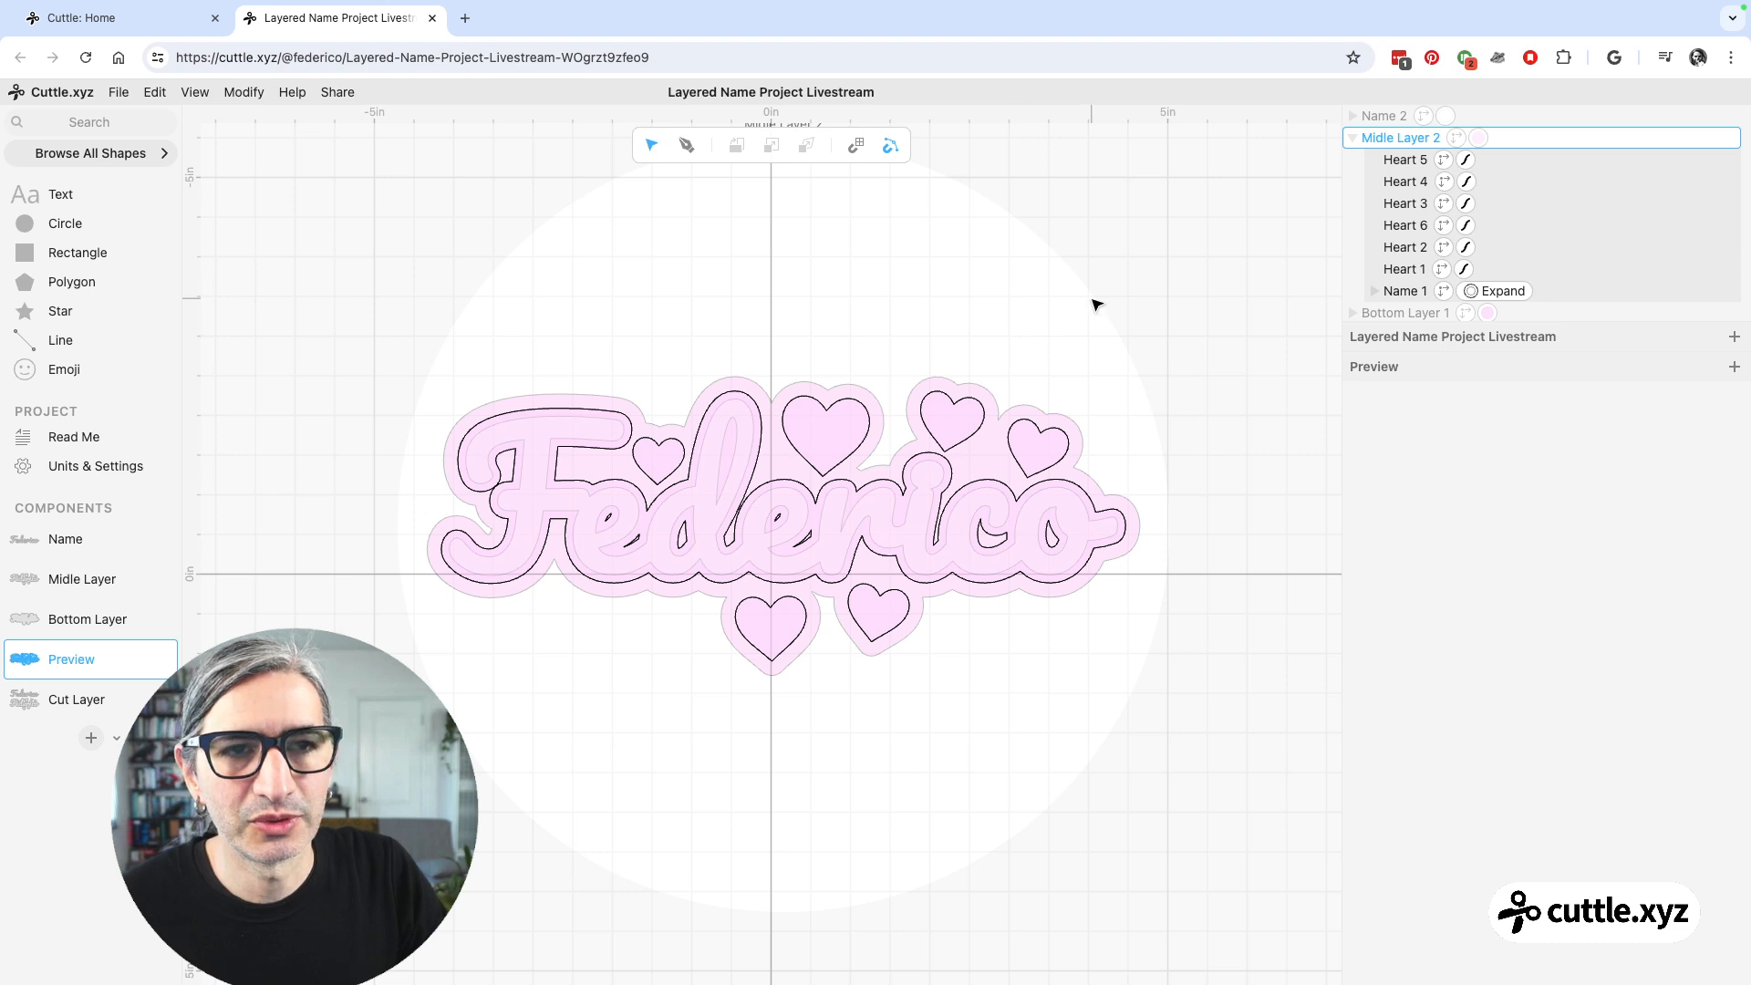
pyautogui.click(1096, 304)
pyautogui.click(1350, 139)
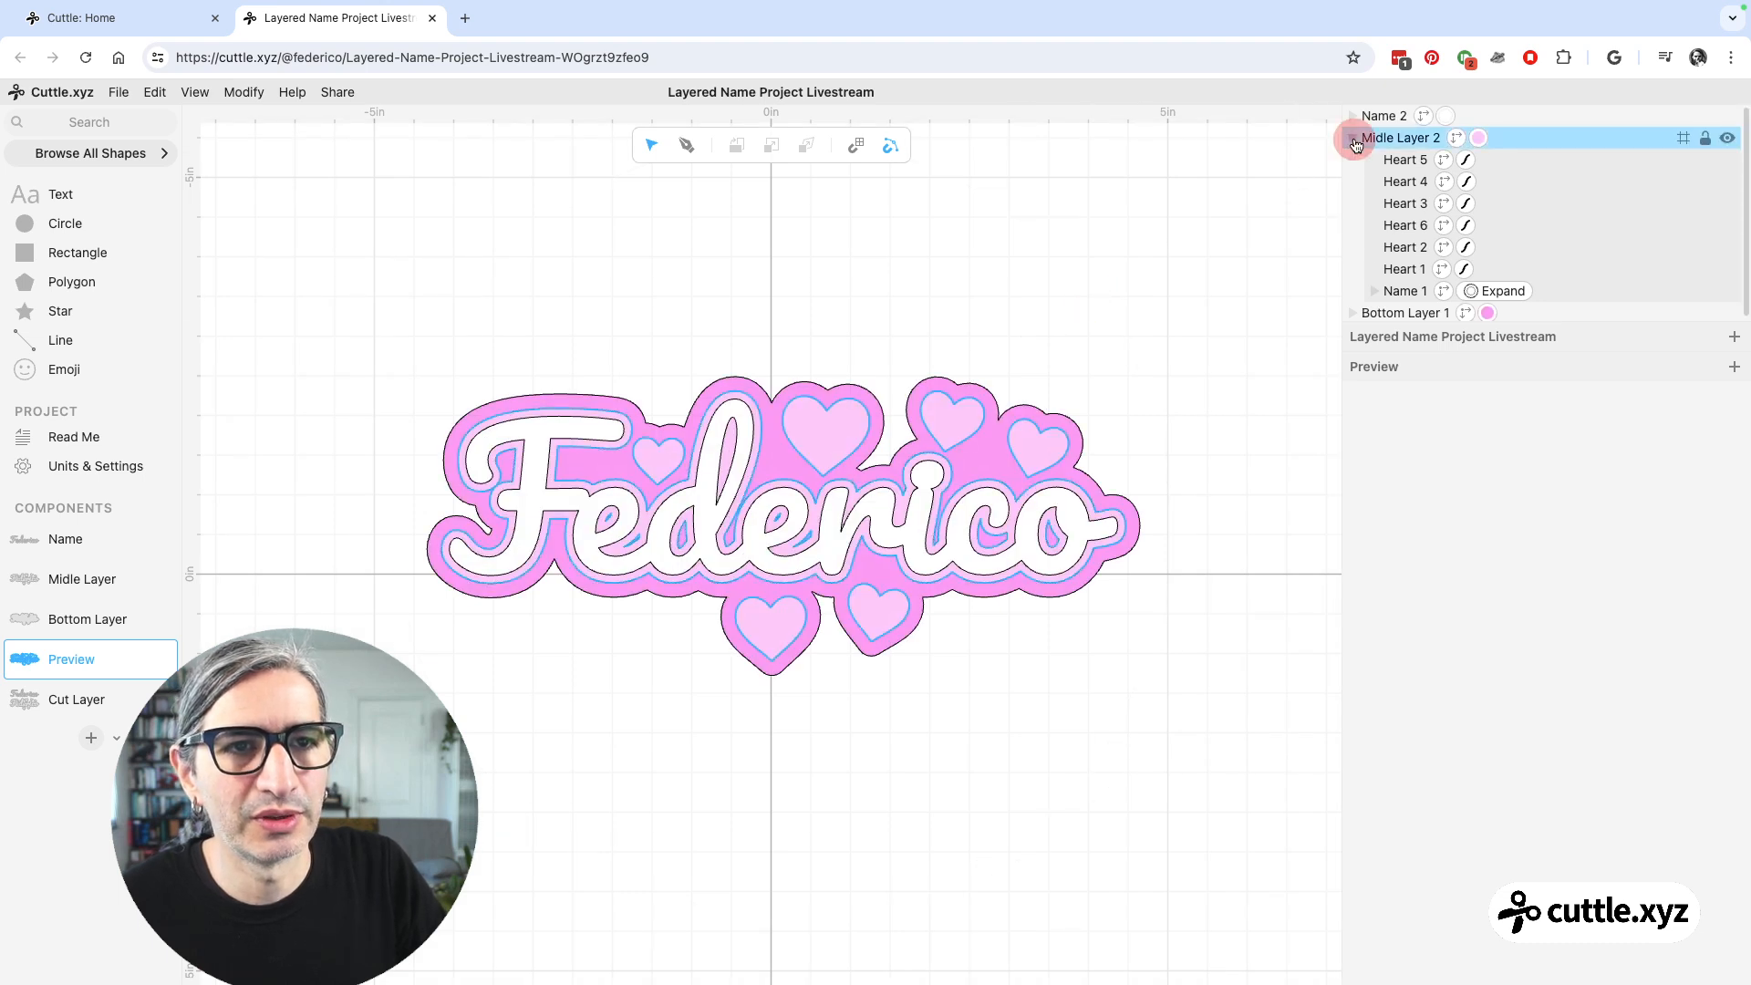
pyautogui.click(1353, 138)
pyautogui.doubleClick(1386, 138)
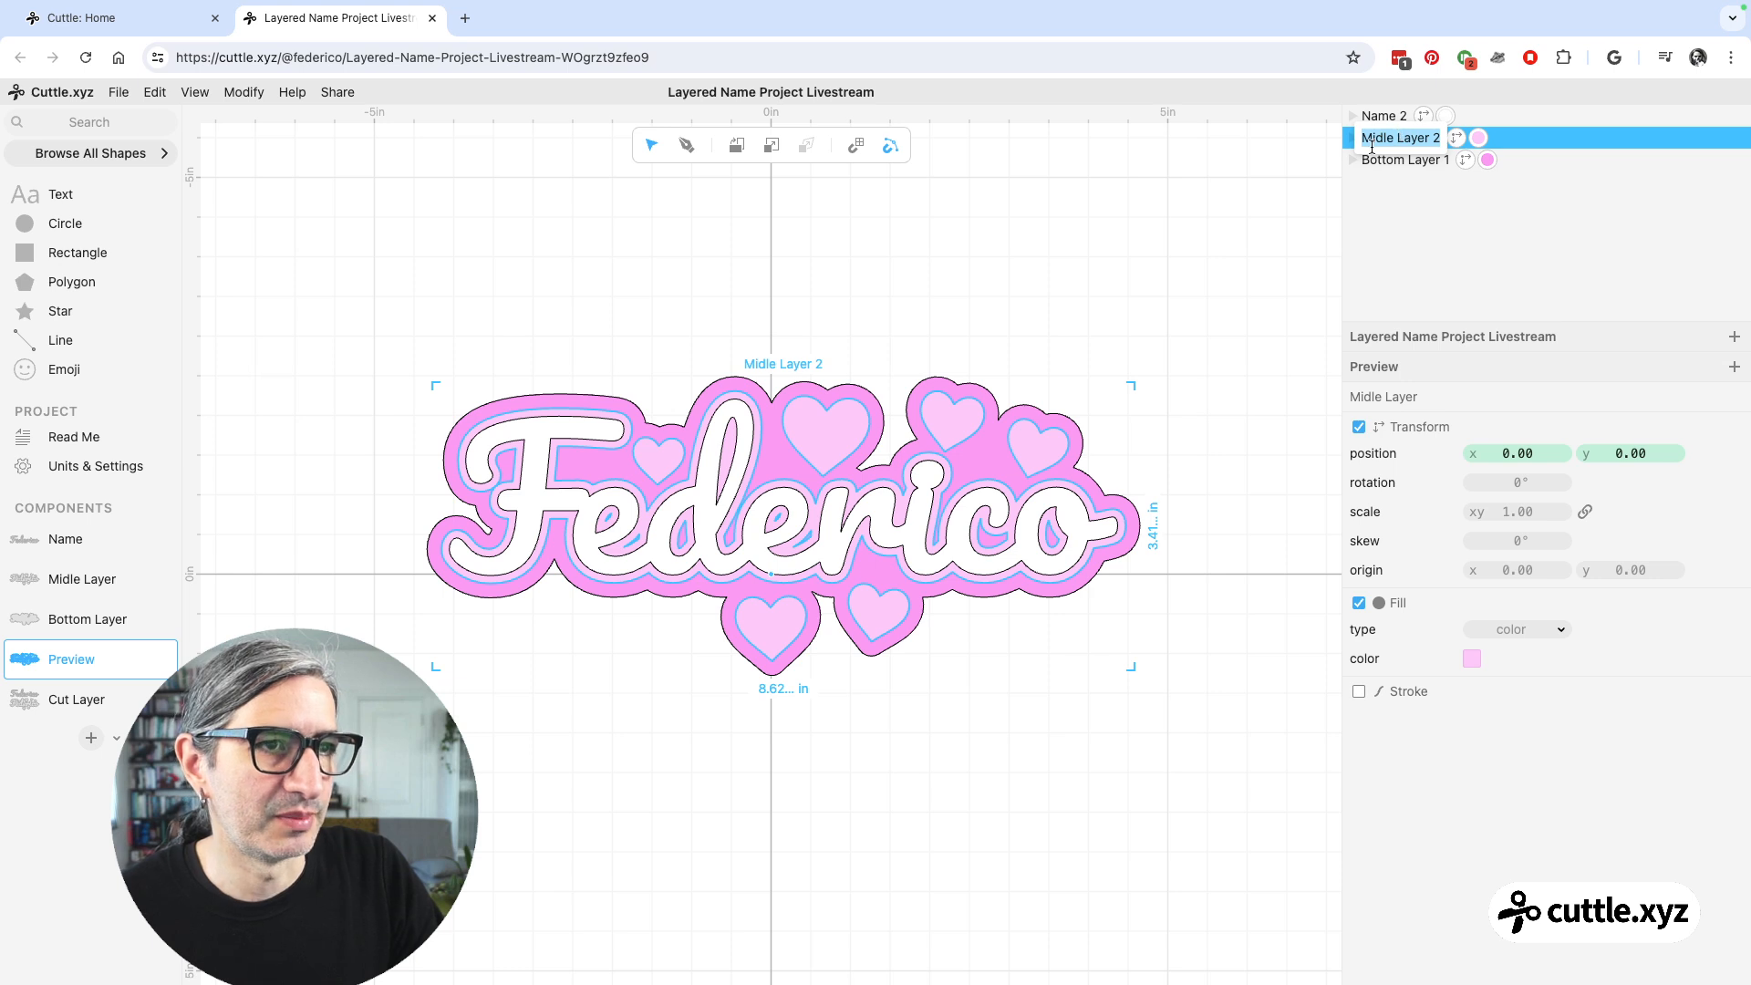
pyautogui.click(1116, 372)
pyautogui.rightClick(1404, 142)
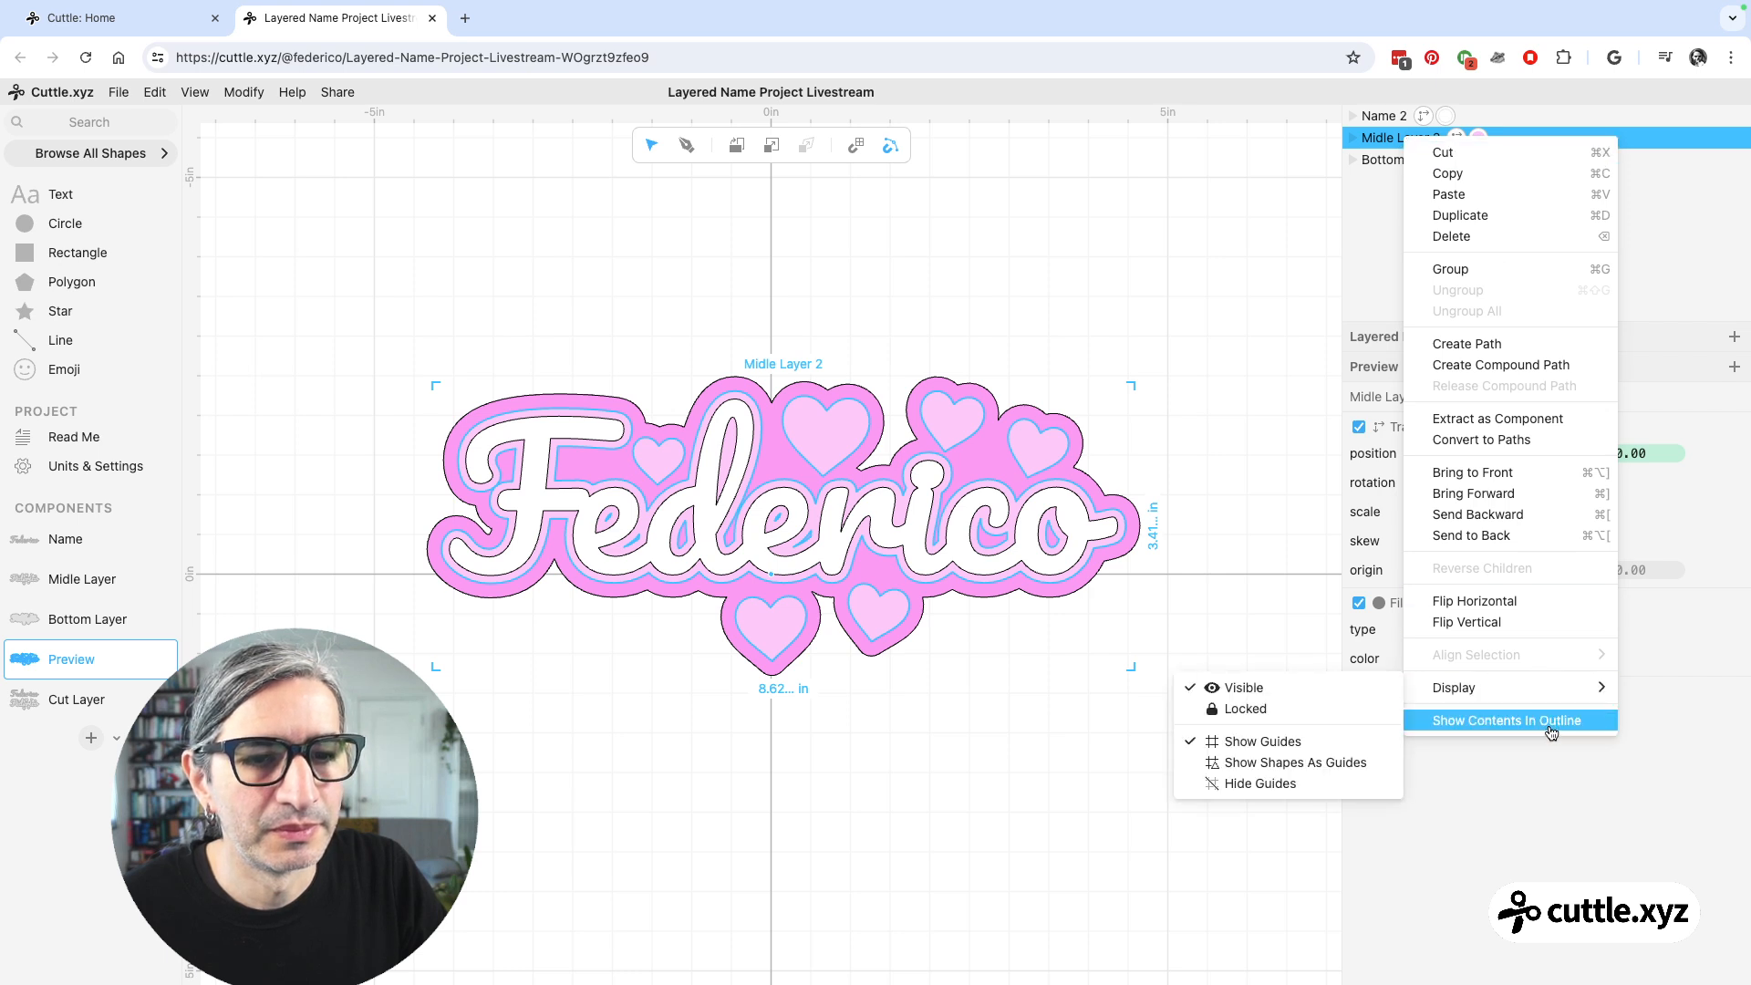
pyautogui.click(1188, 353)
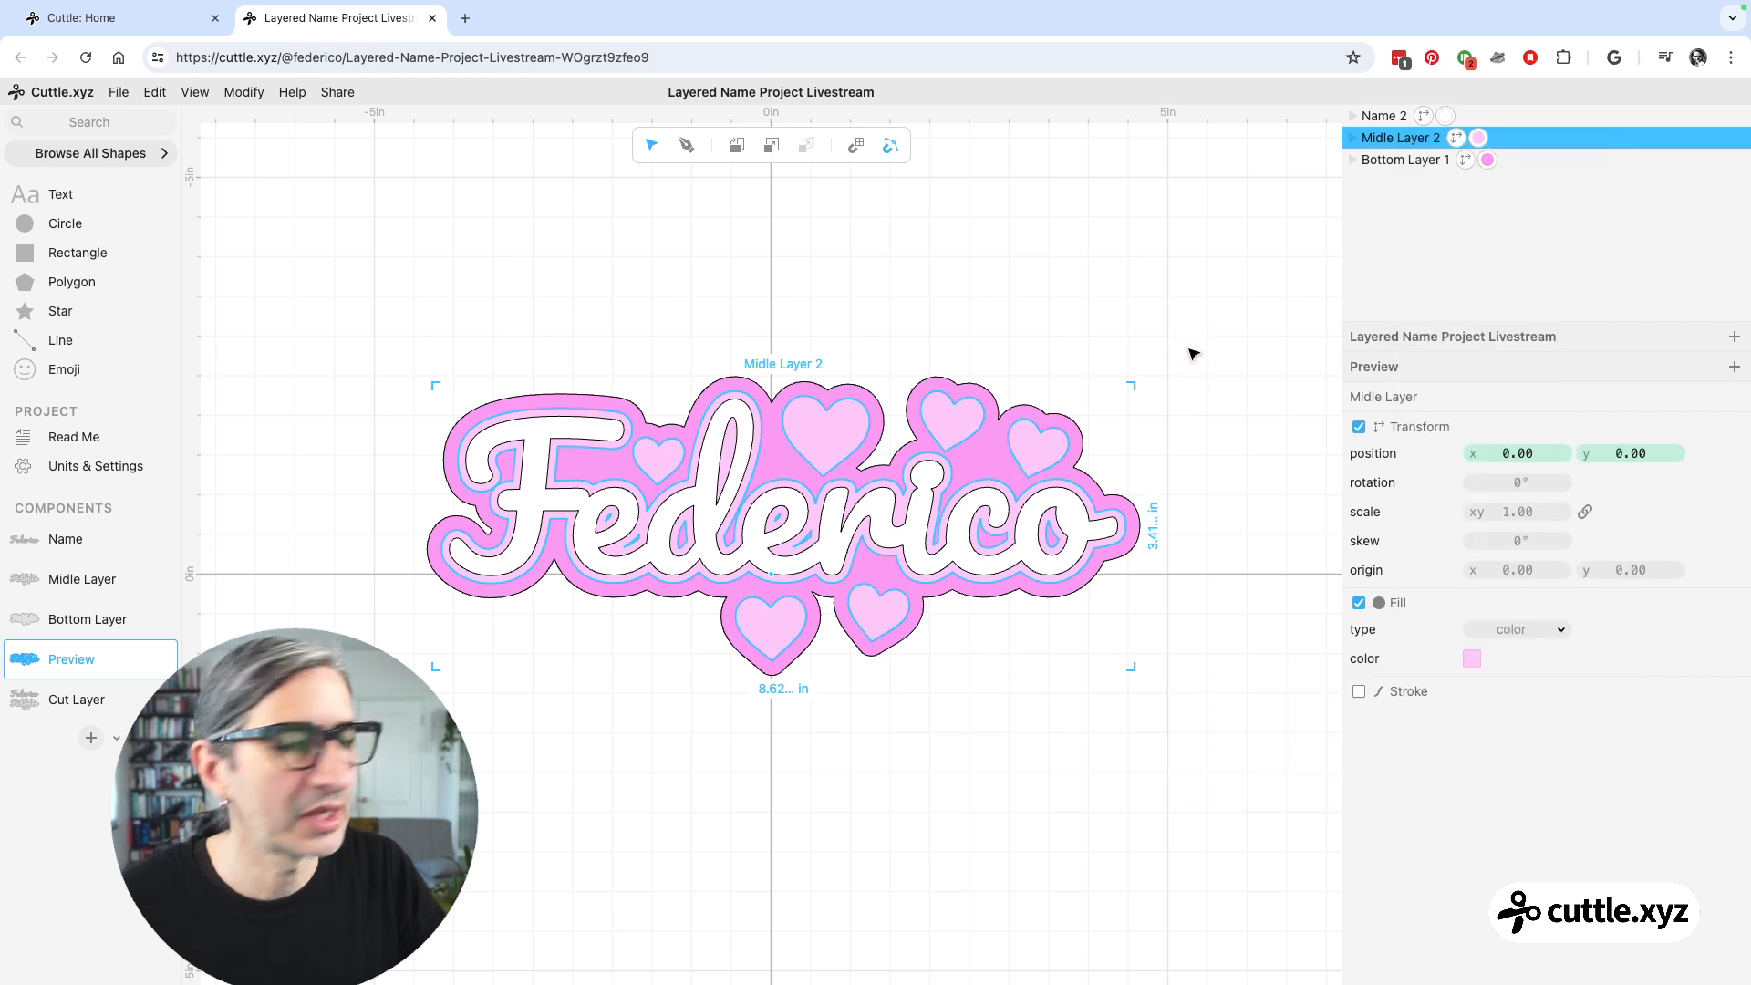
# - Add the Bottom Layer component to Cut Layer beneath the middle piece, centred horizontally at x 0.00, y 3.98
pyautogui.click(81, 705)
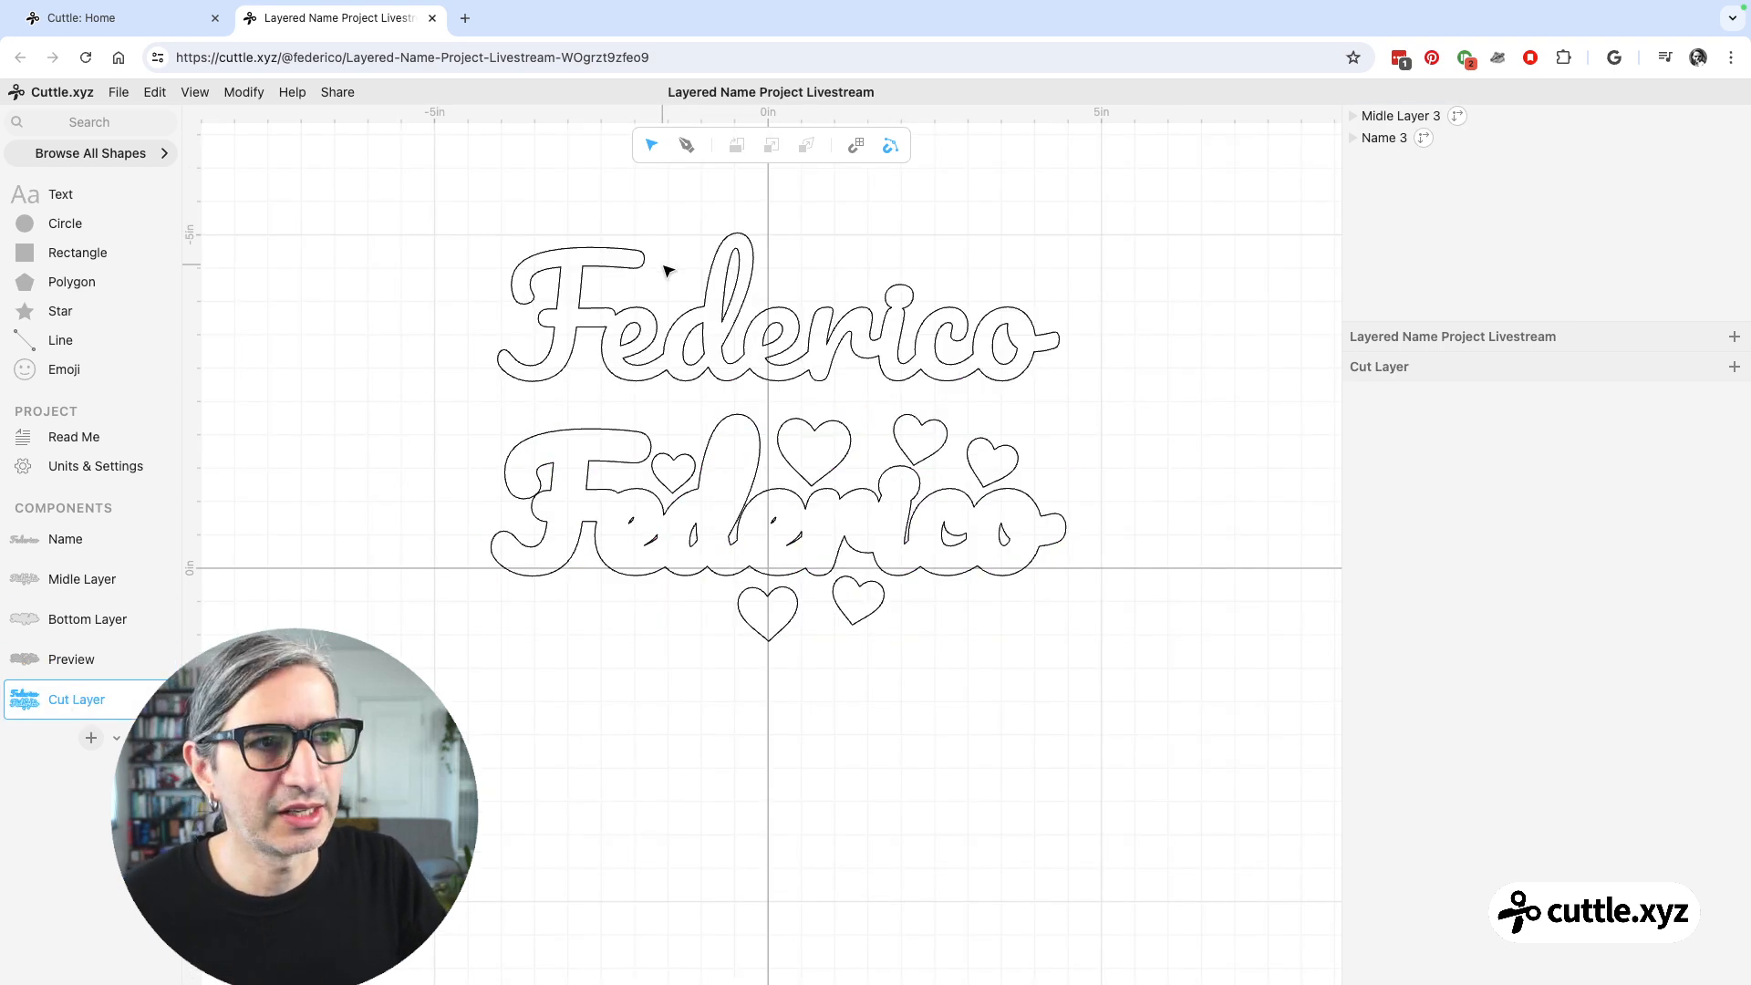
pyautogui.click(582, 269)
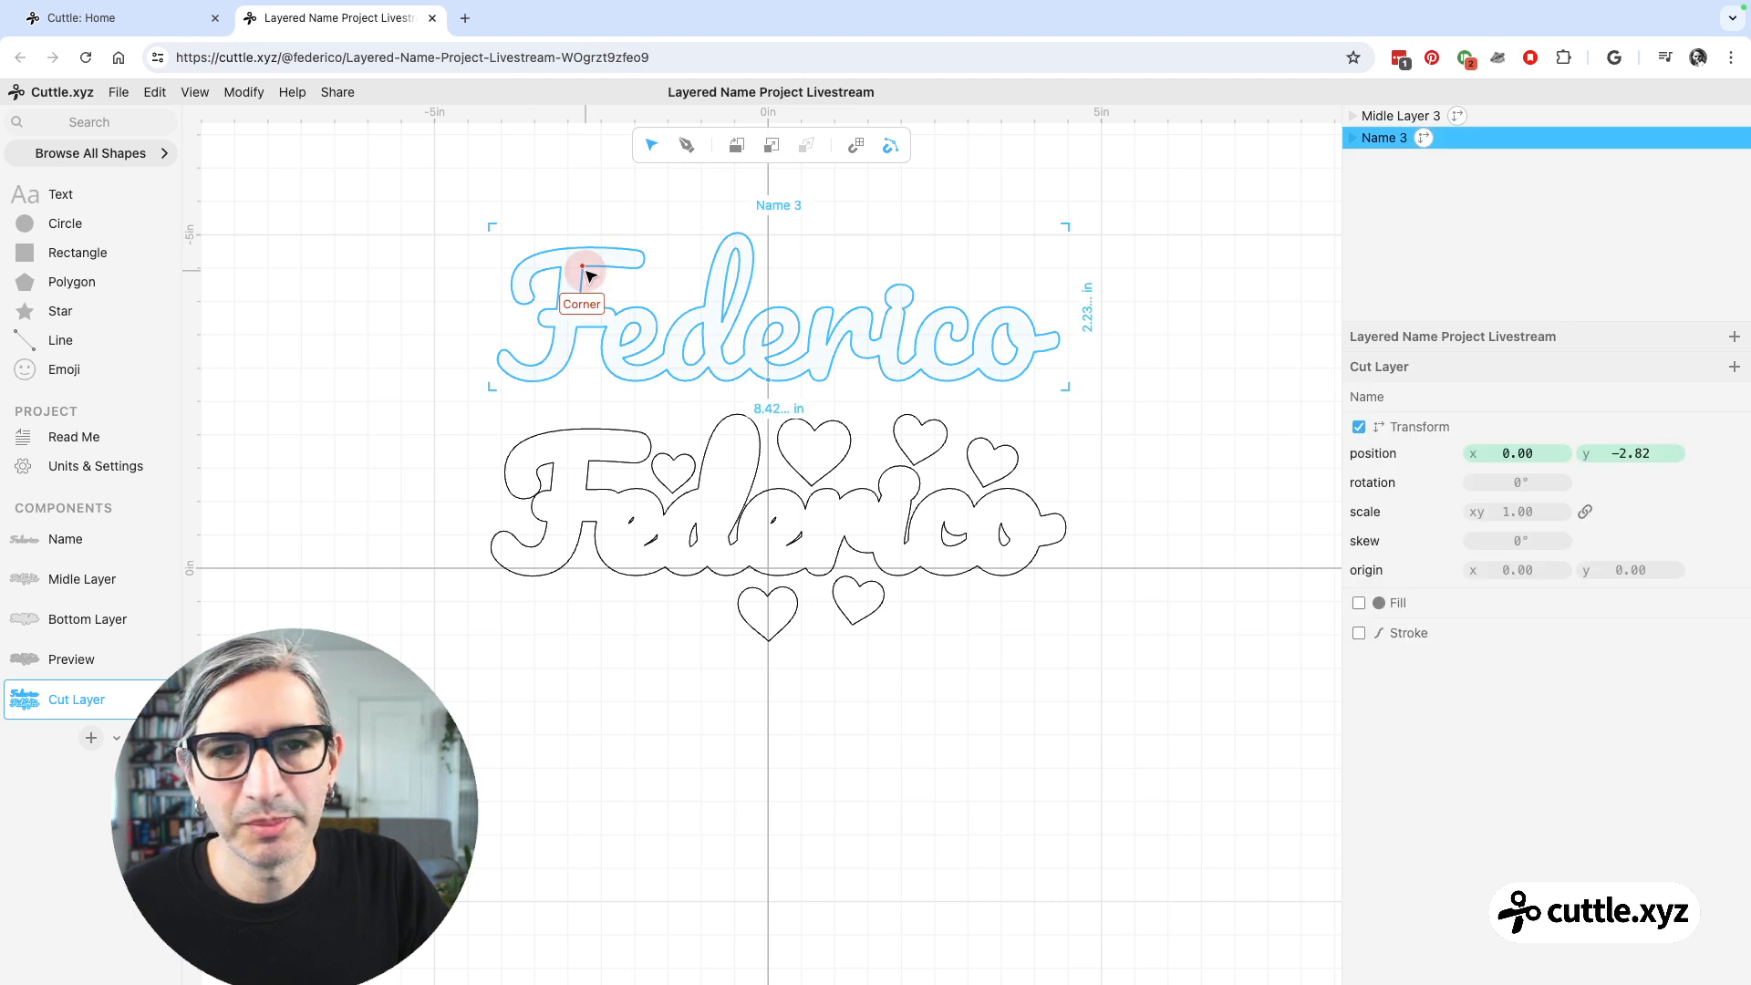
pyautogui.click(770, 458)
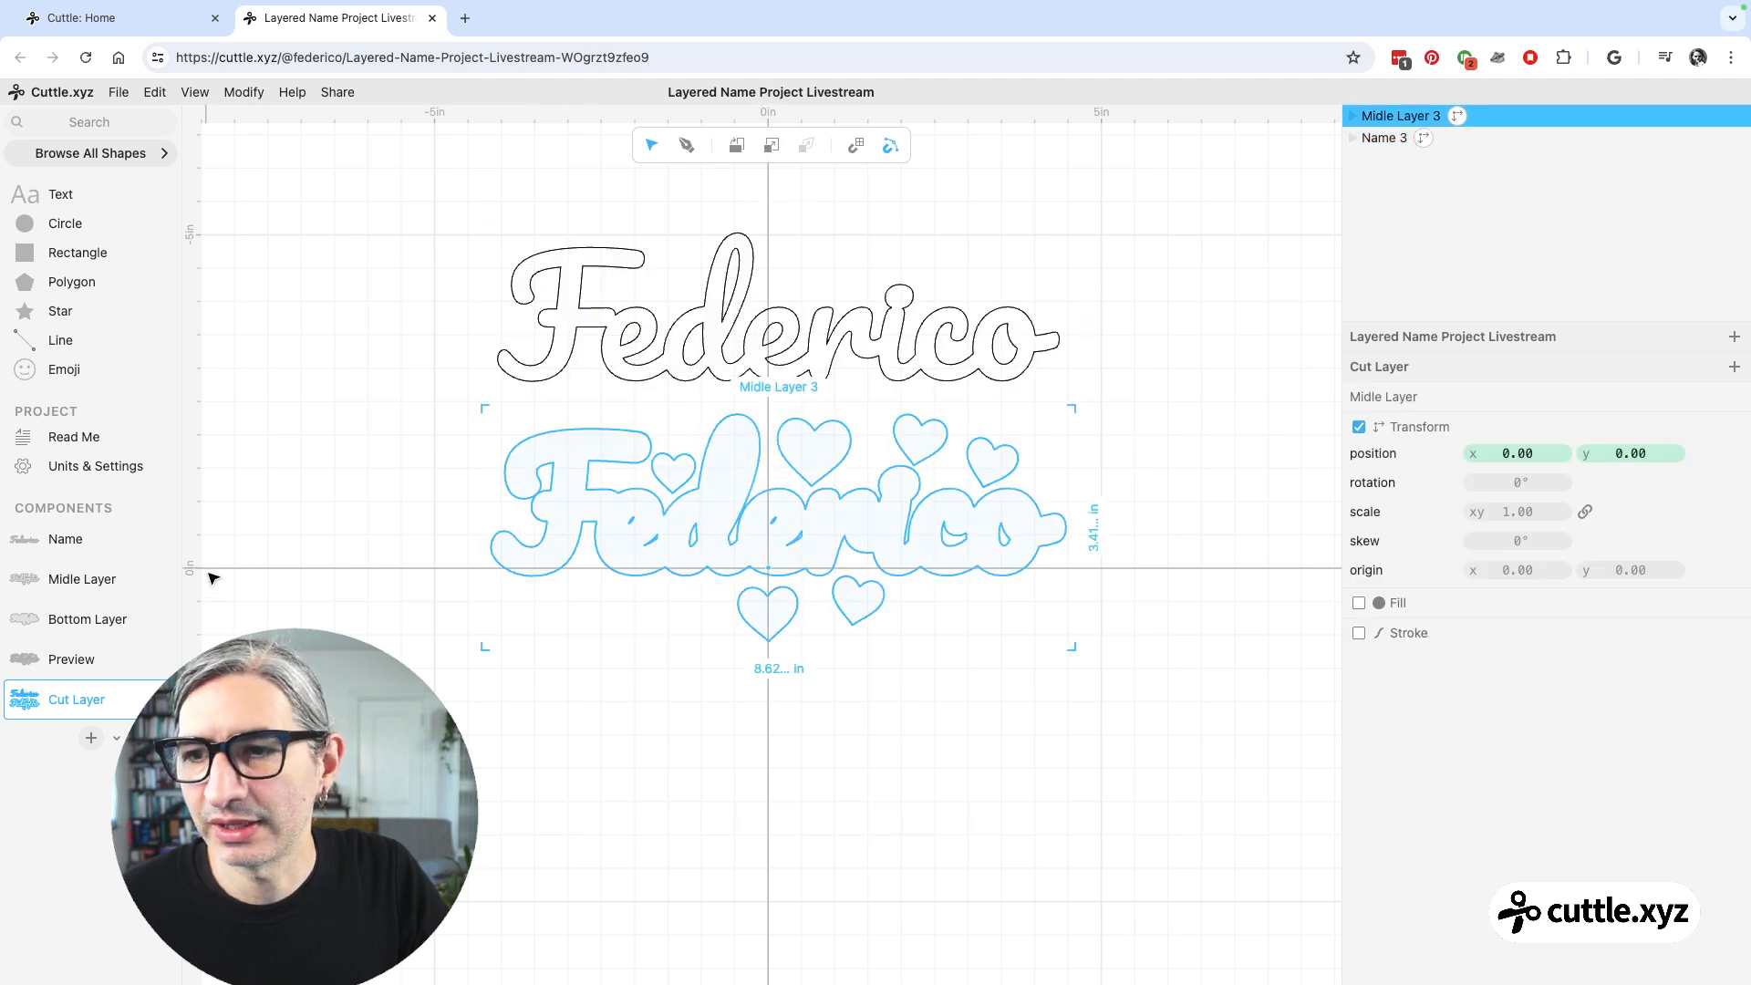
pyautogui.moveTo(25, 625); pyautogui.dragTo(756, 821)
pyautogui.click(408, 689)
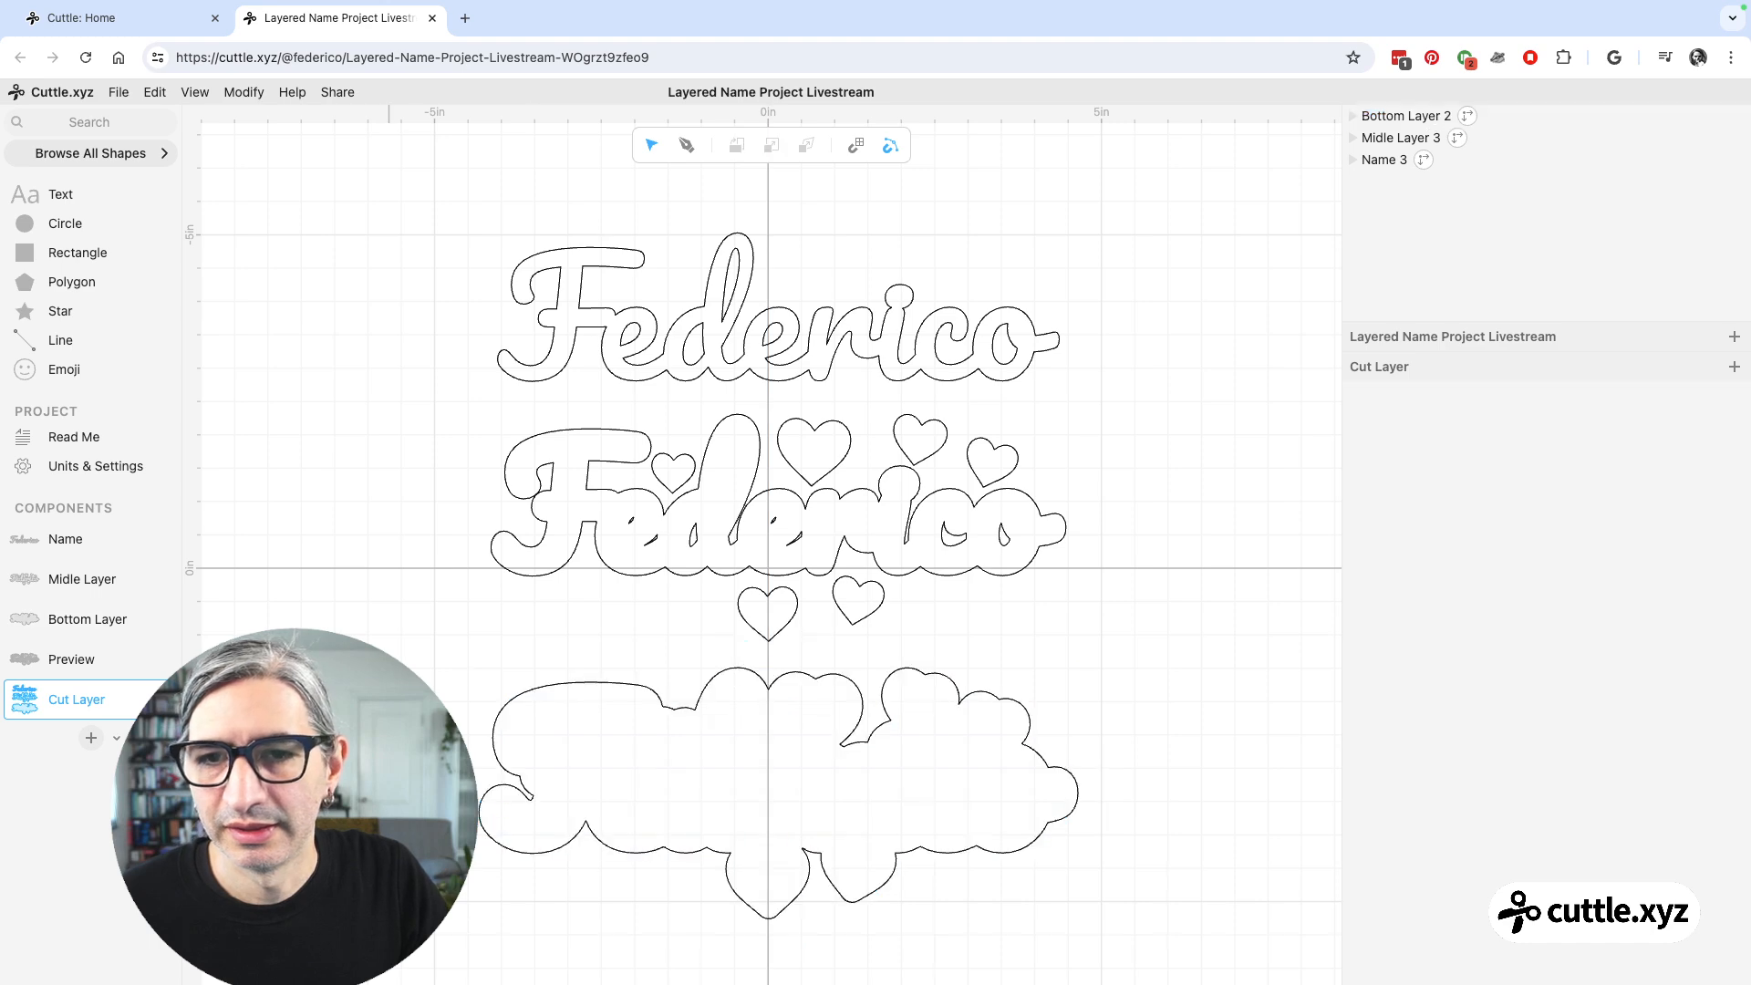
# - Review the whole three-piece cut layout and the file export formats available for it
pyautogui.scroll(-3, 407, 690)
pyautogui.moveTo(513, 684); pyautogui.dragTo(599, 614)
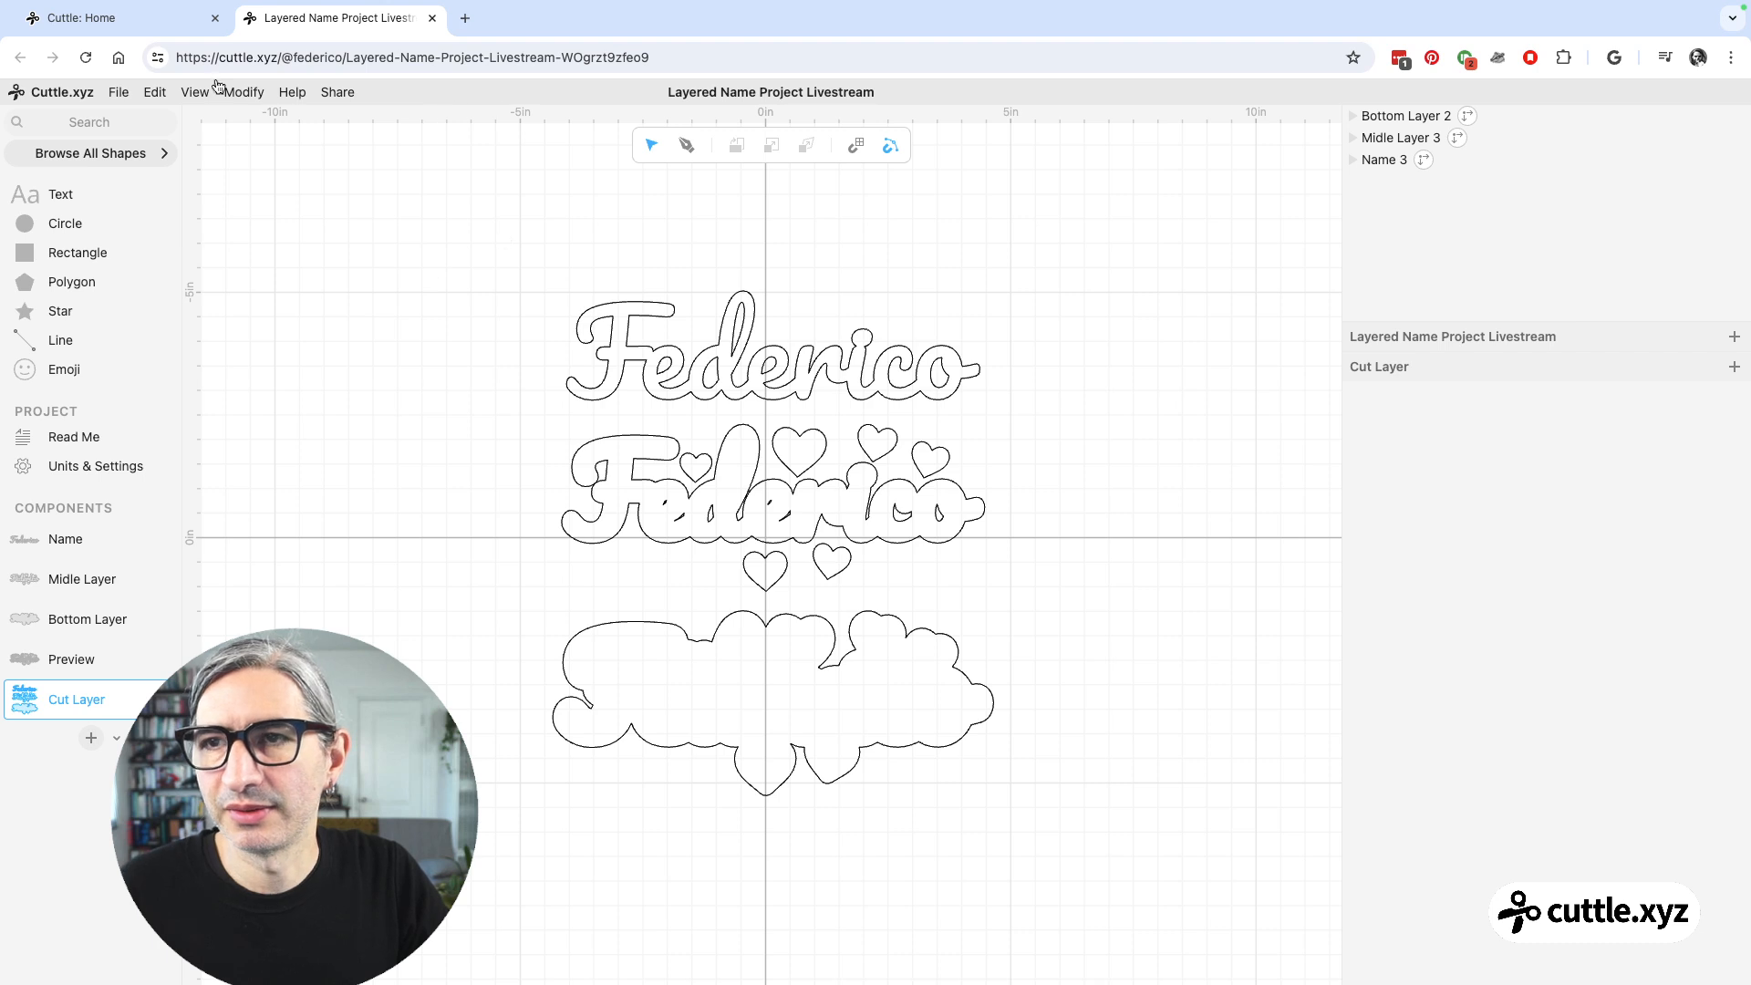
pyautogui.click(118, 93)
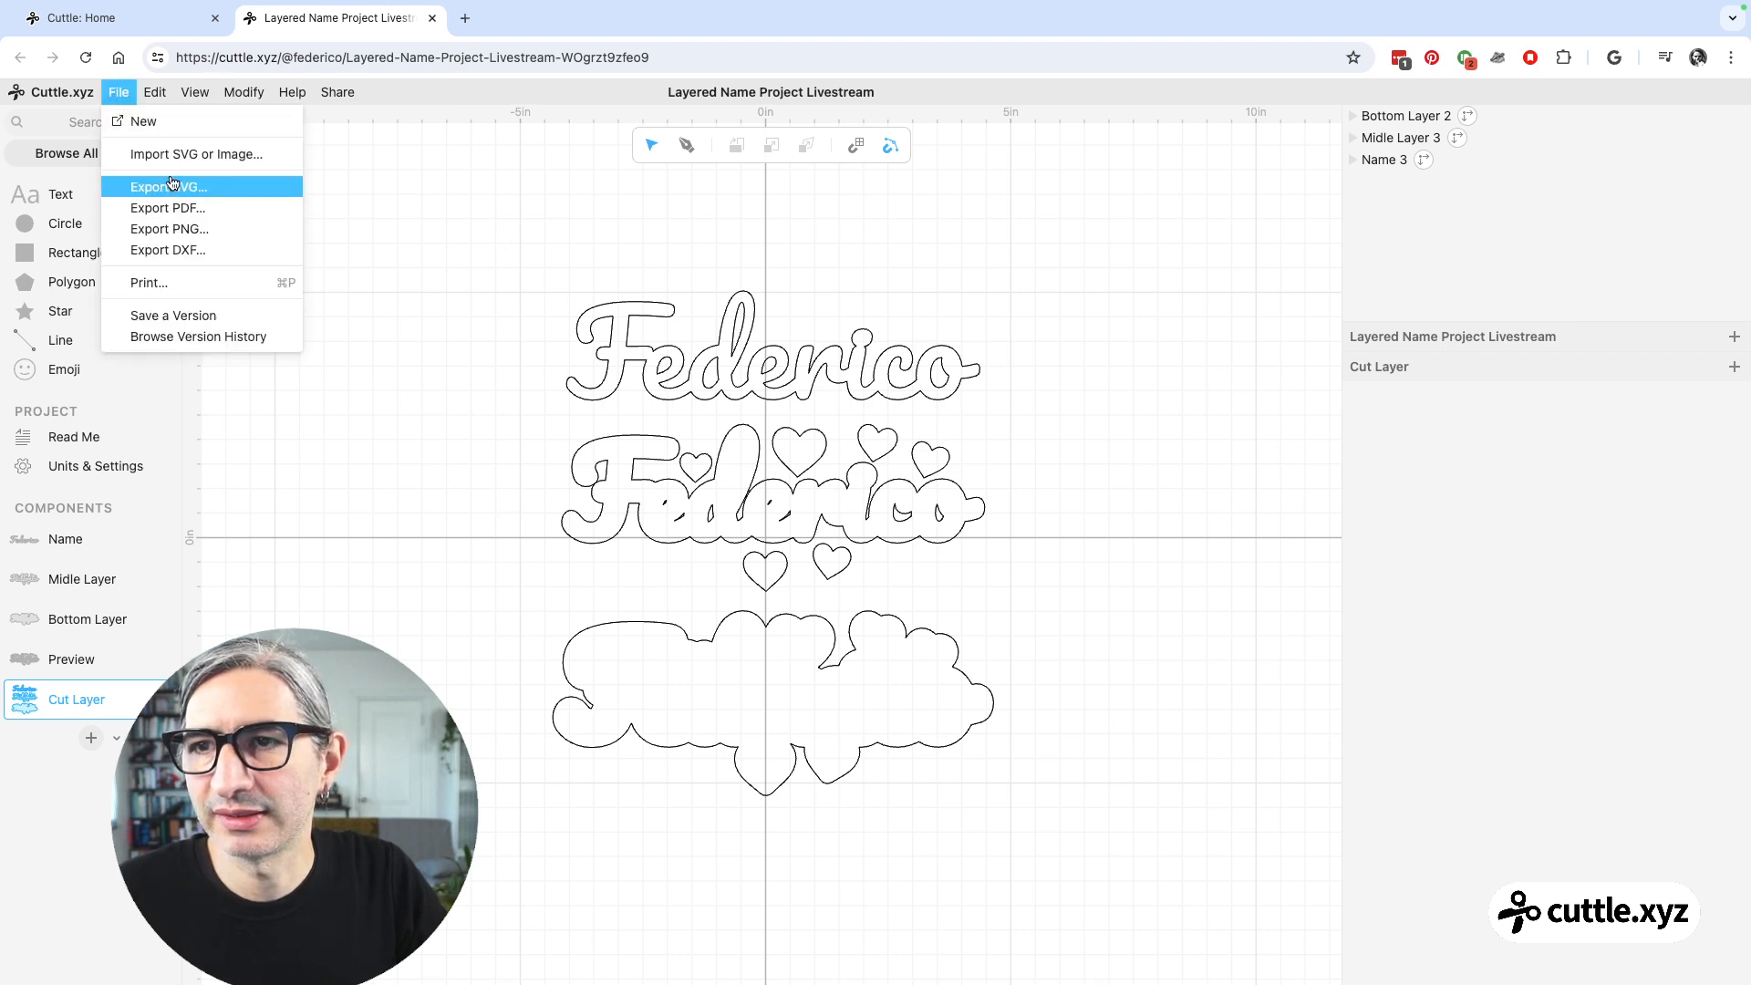
pyautogui.click(456, 176)
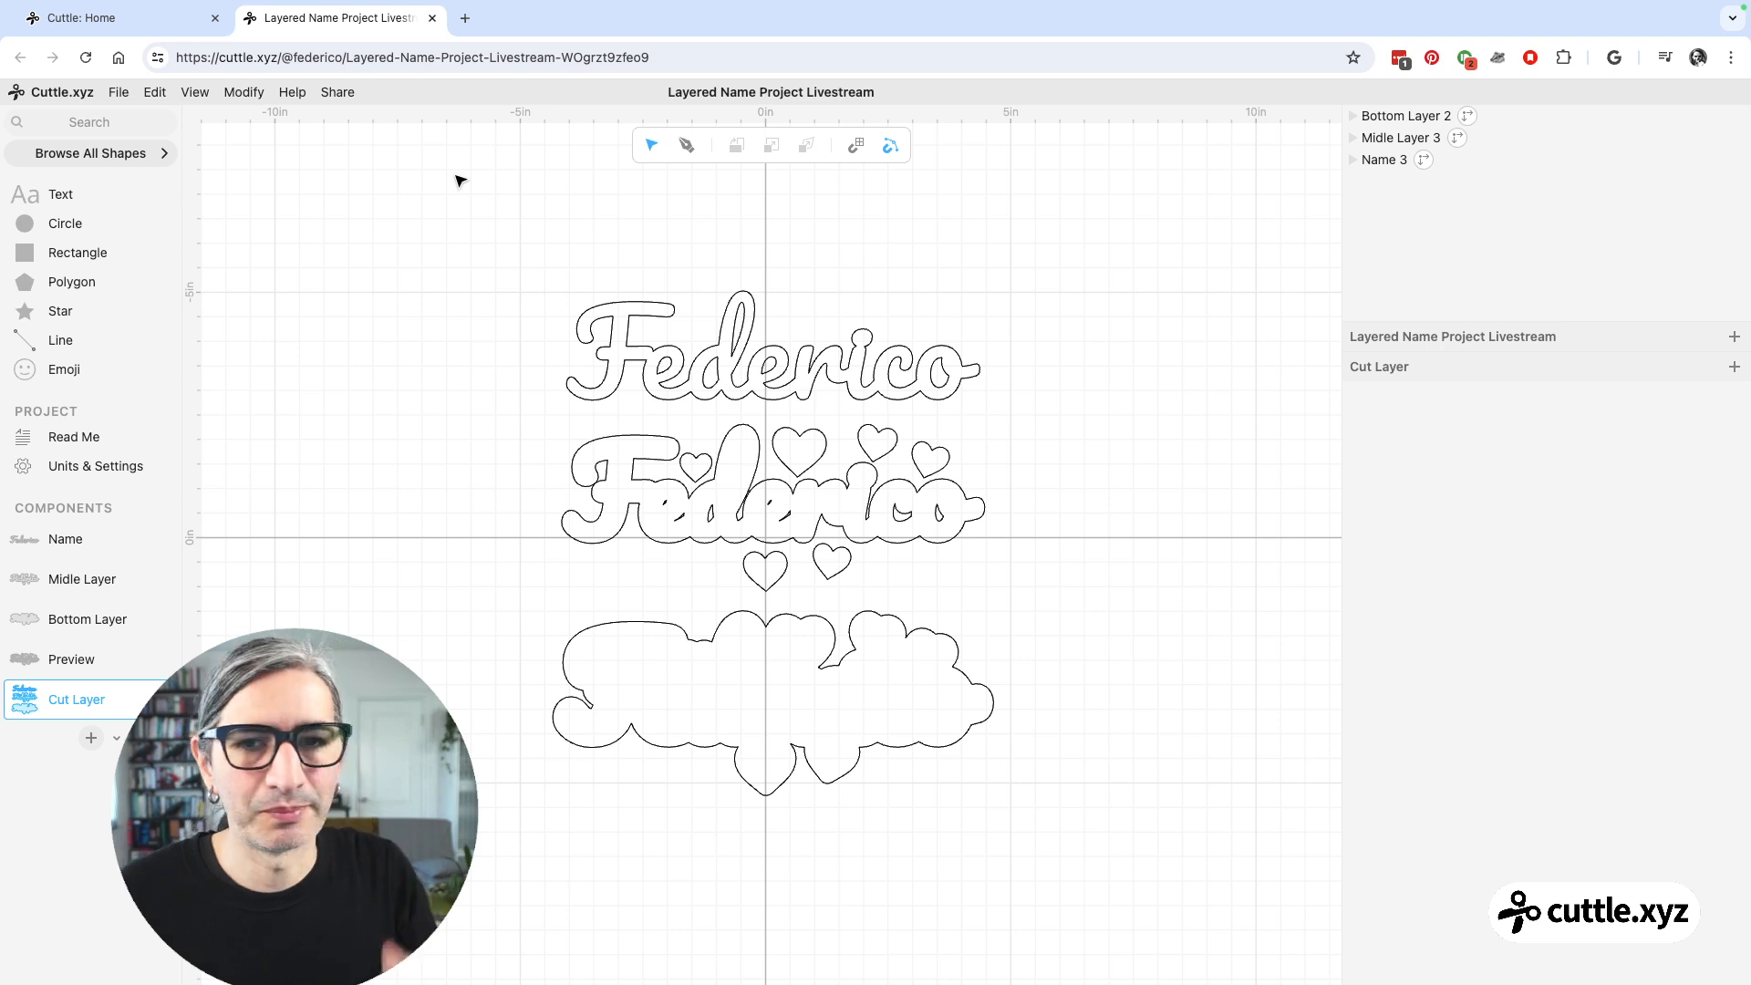
# - Give the Name outline at the top of the cut layout a red hairline stroke
pyautogui.click(990, 350)
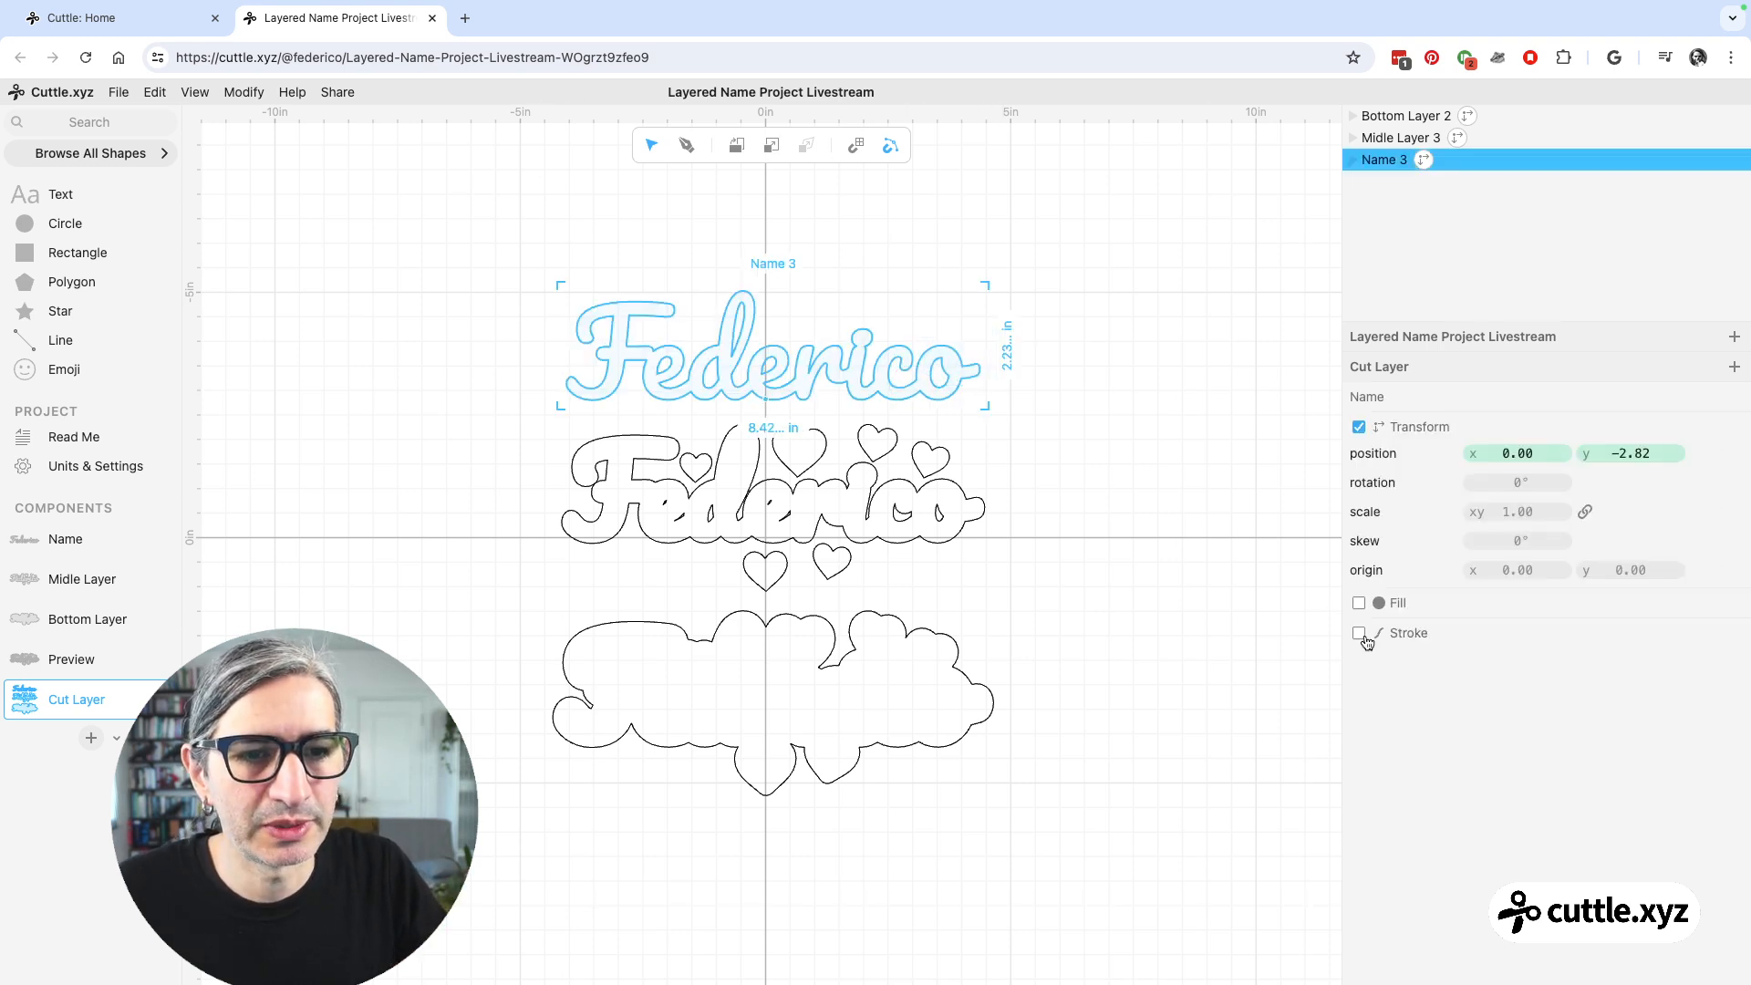
pyautogui.click(1360, 633)
pyautogui.click(1471, 661)
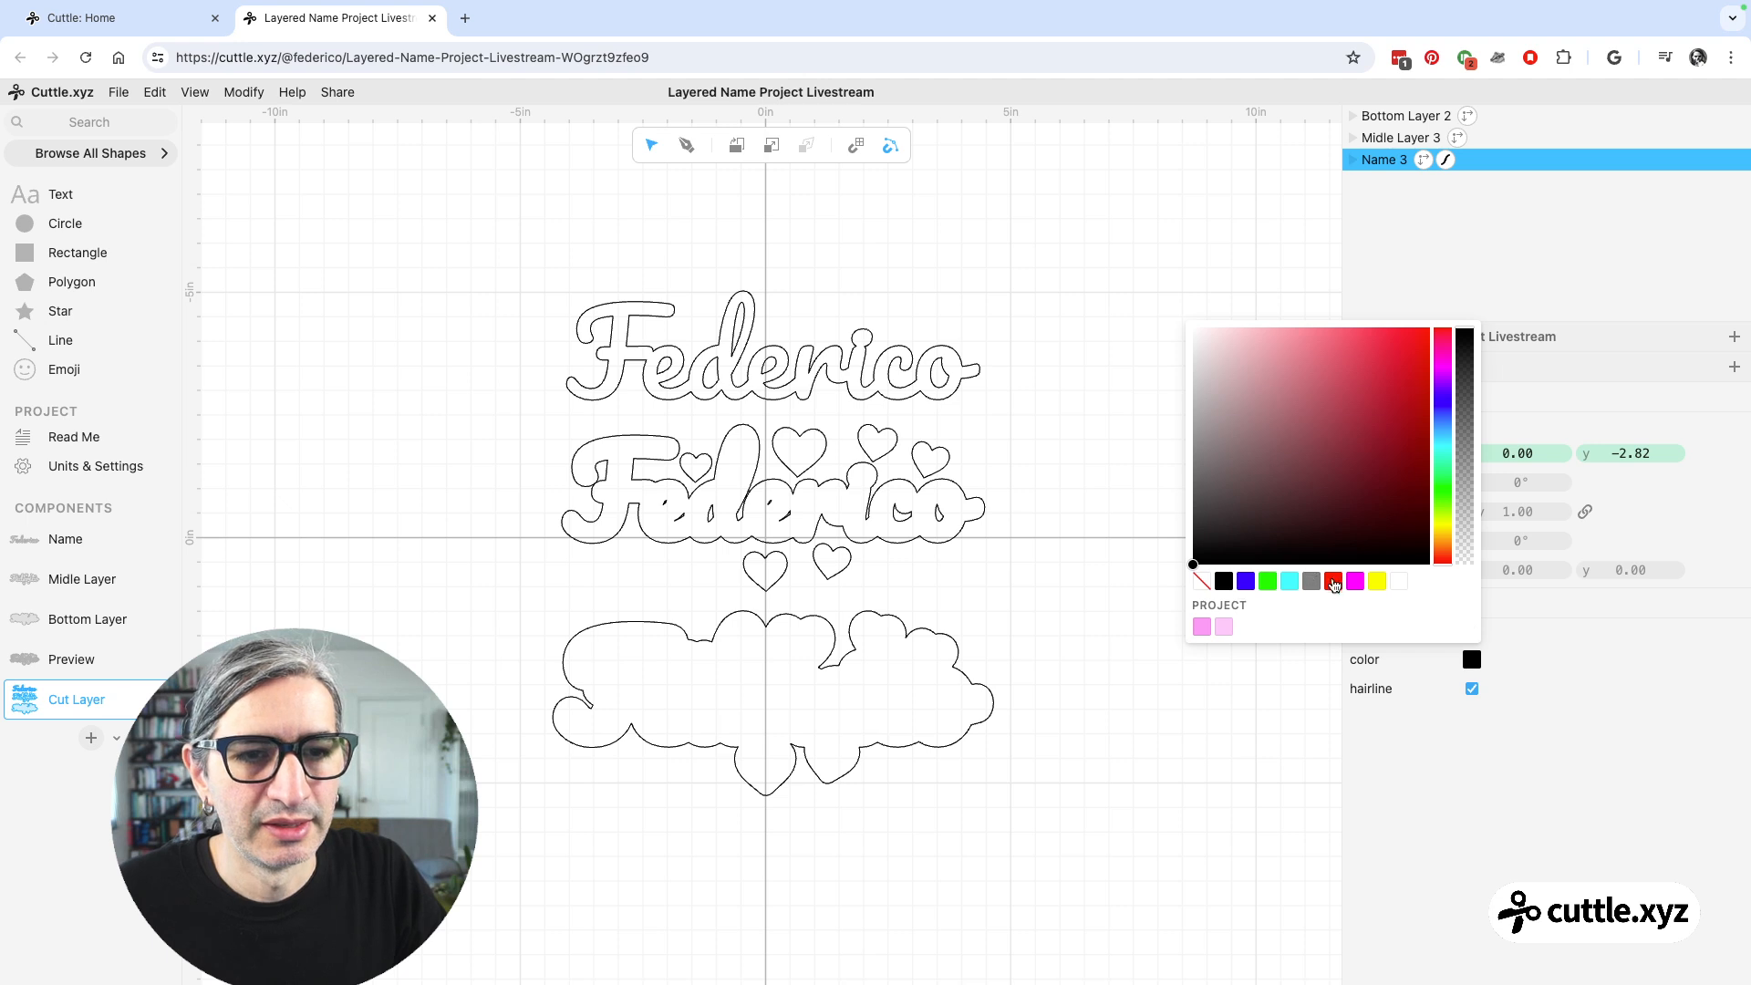
pyautogui.click(1333, 582)
pyautogui.click(1154, 639)
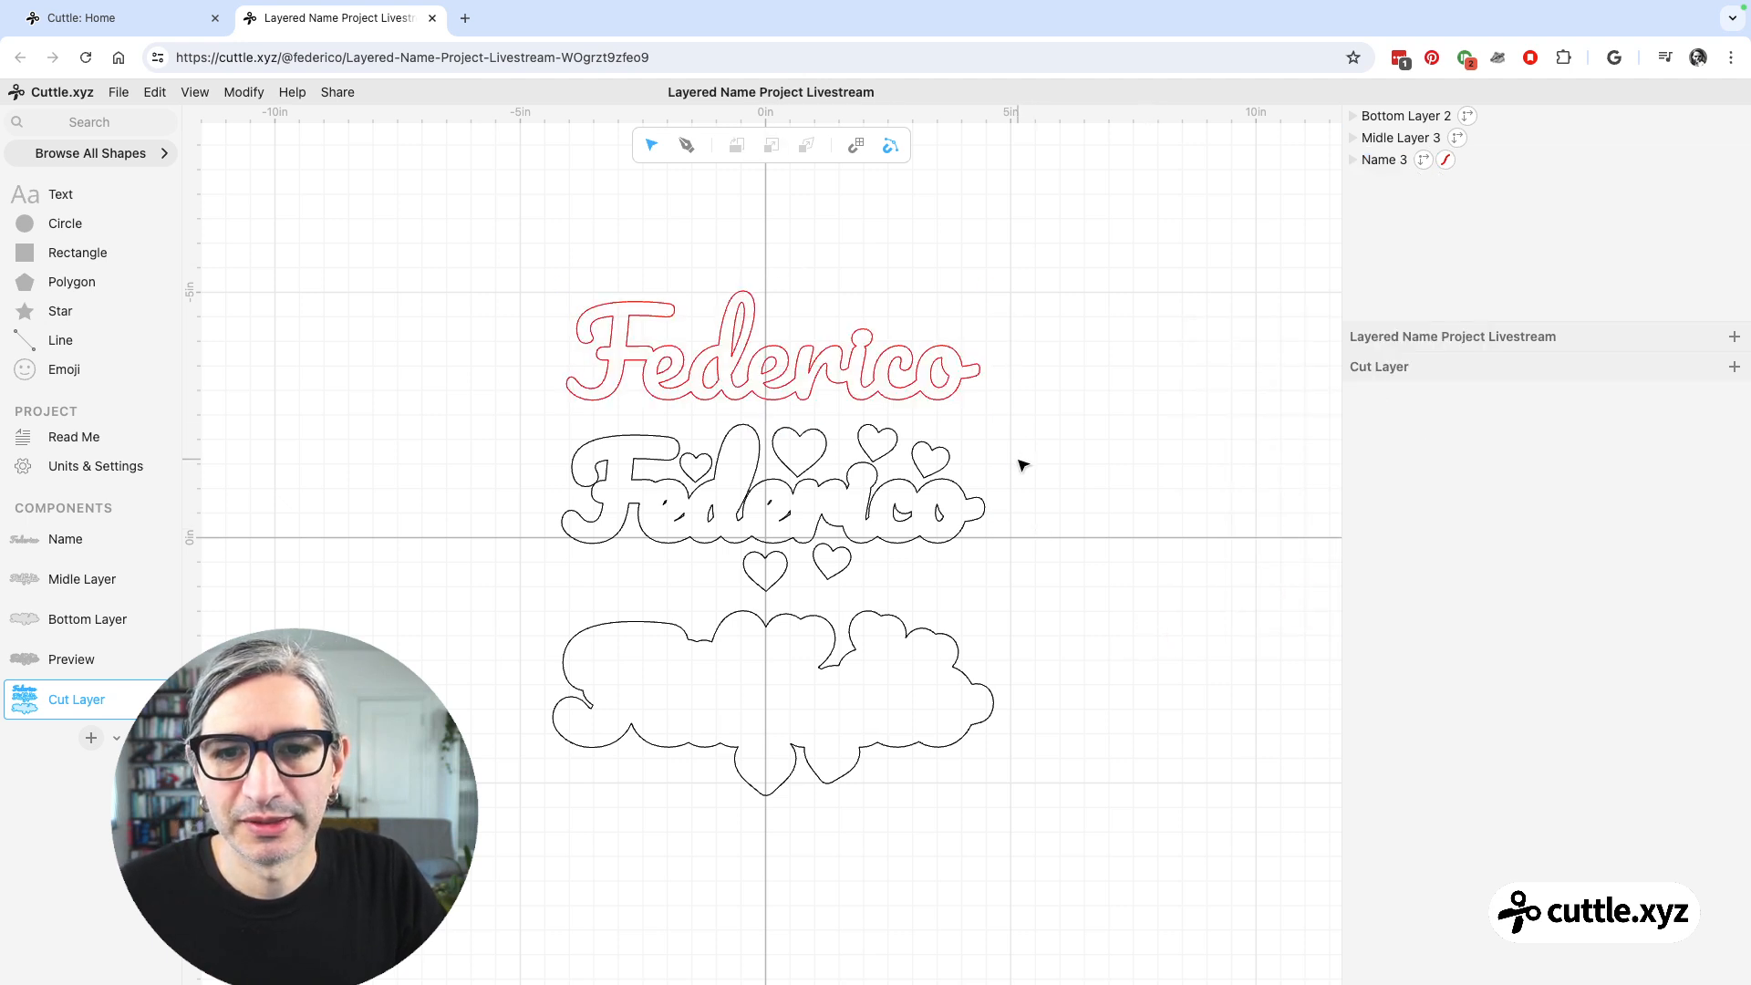
# - Apply a red hairline stroke to the Midle Layer piece in the cut layout
pyautogui.click(944, 529)
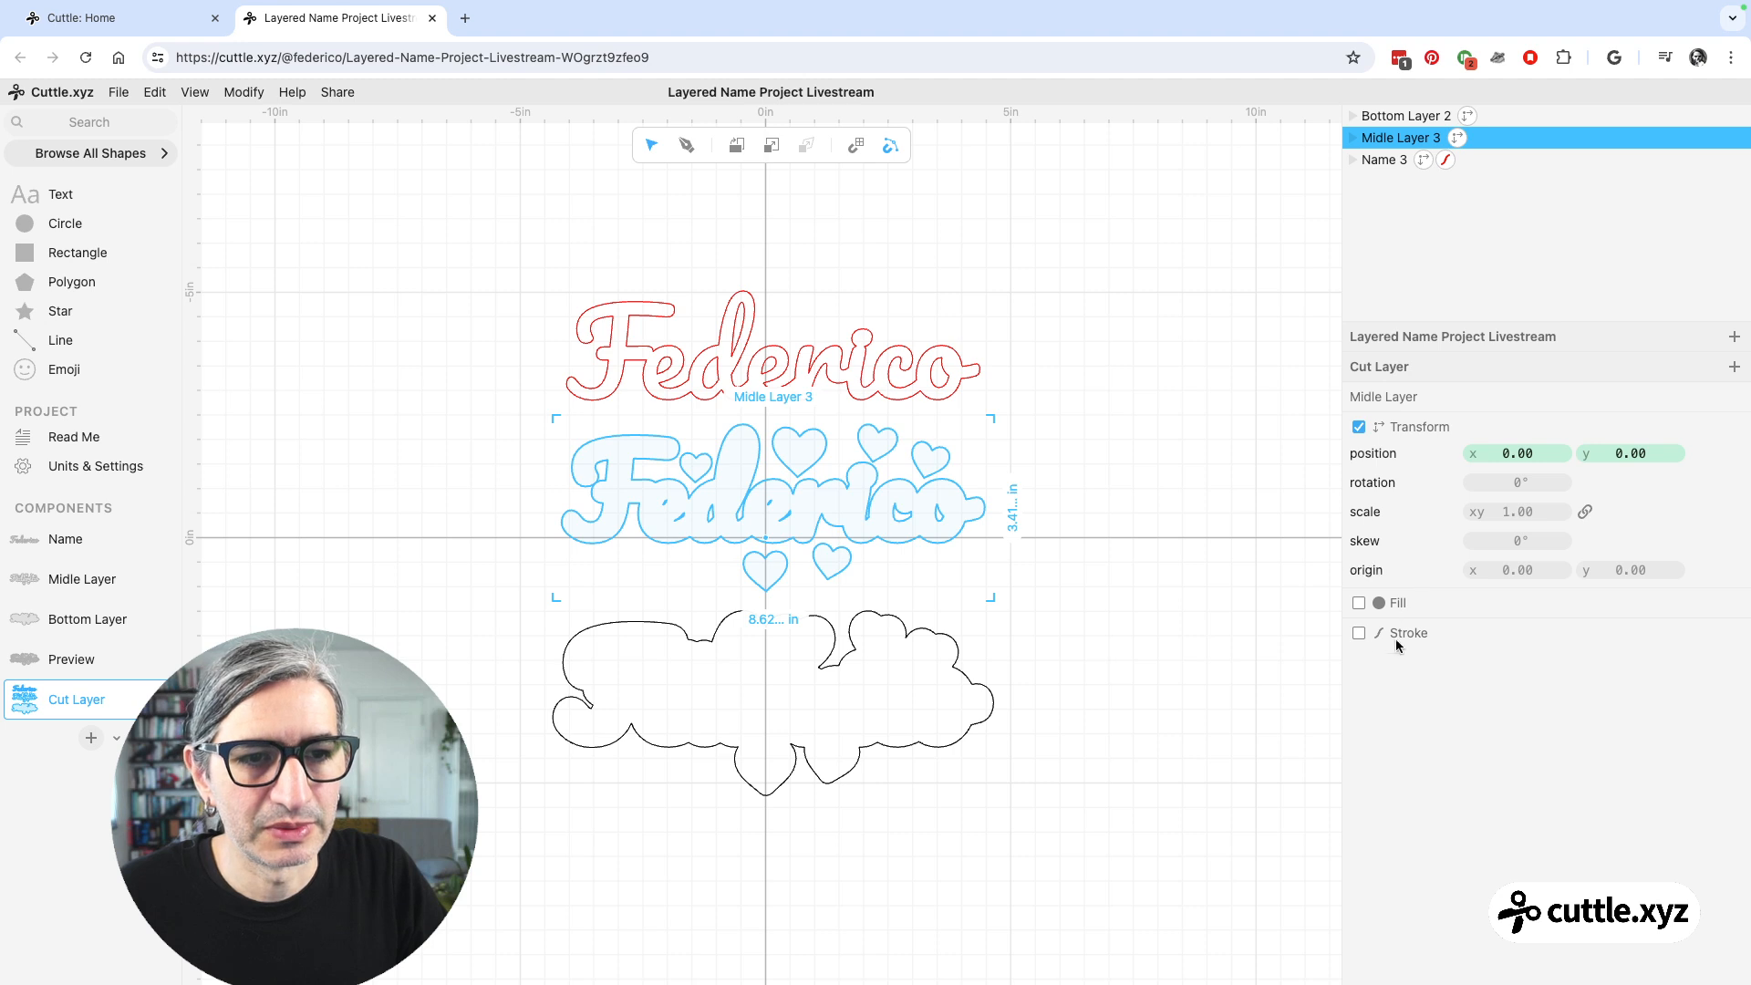
pyautogui.click(1359, 634)
pyautogui.click(1472, 661)
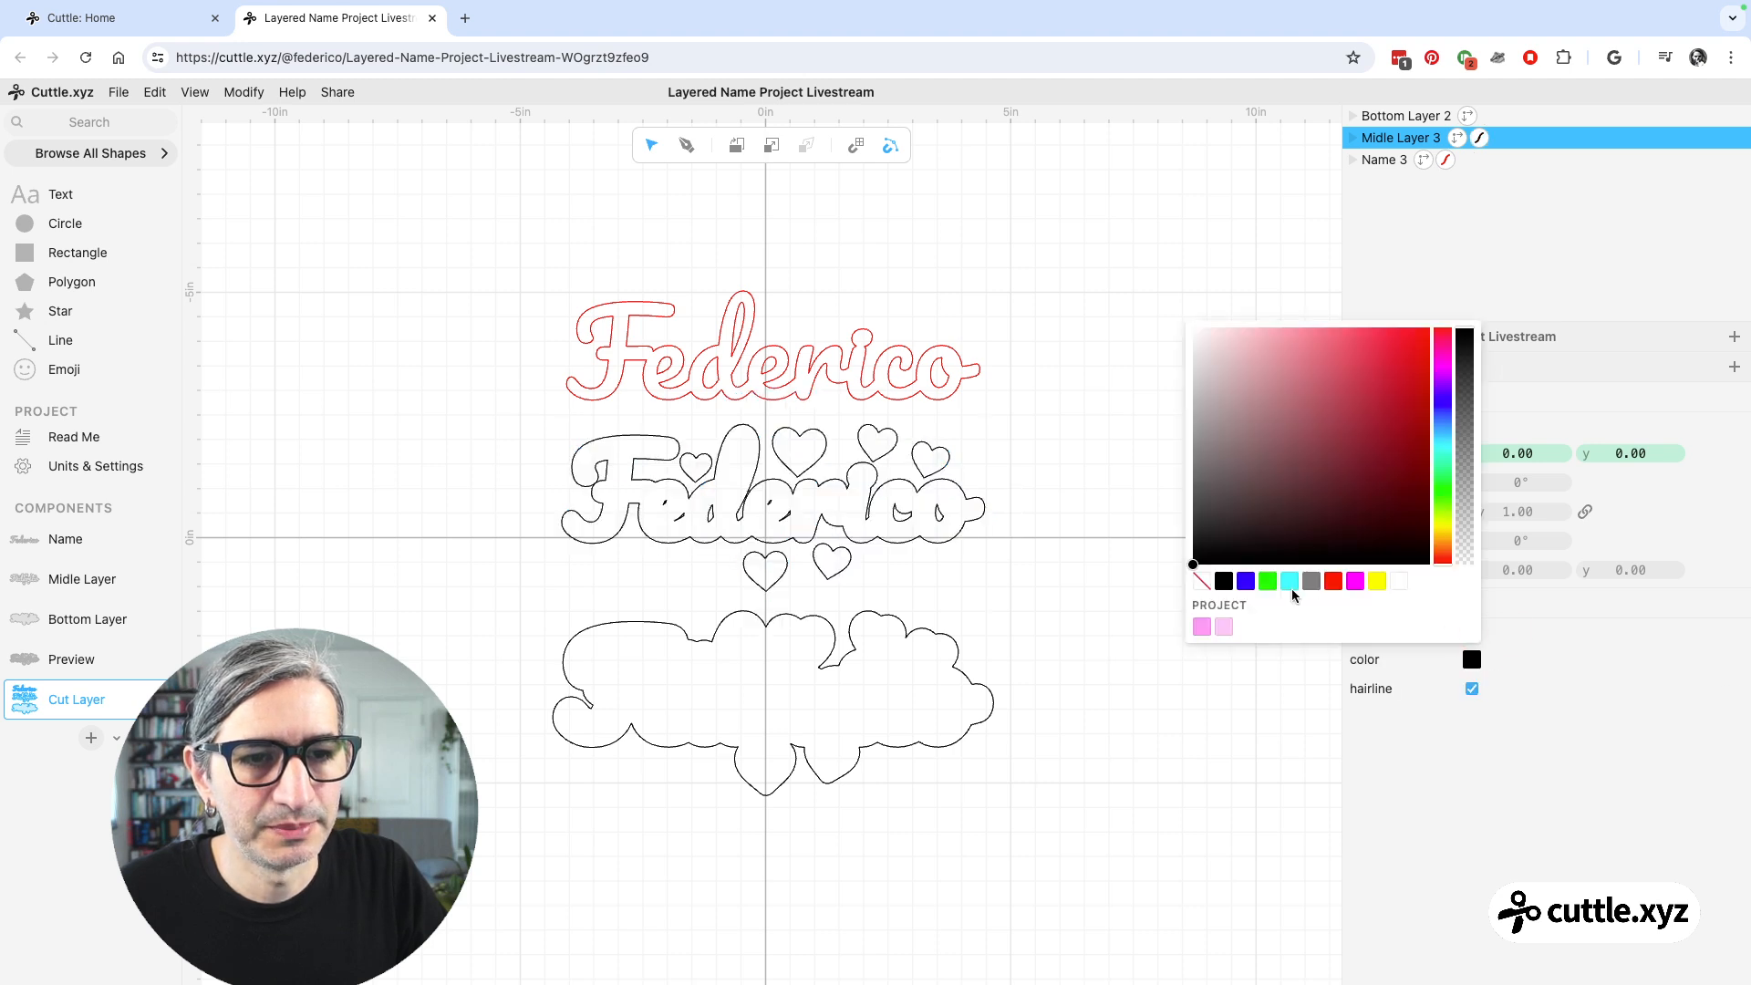
pyautogui.click(1337, 586)
# - Apply a red hairline stroke to the Bottom Layer piece in the cut layout
pyautogui.click(930, 727)
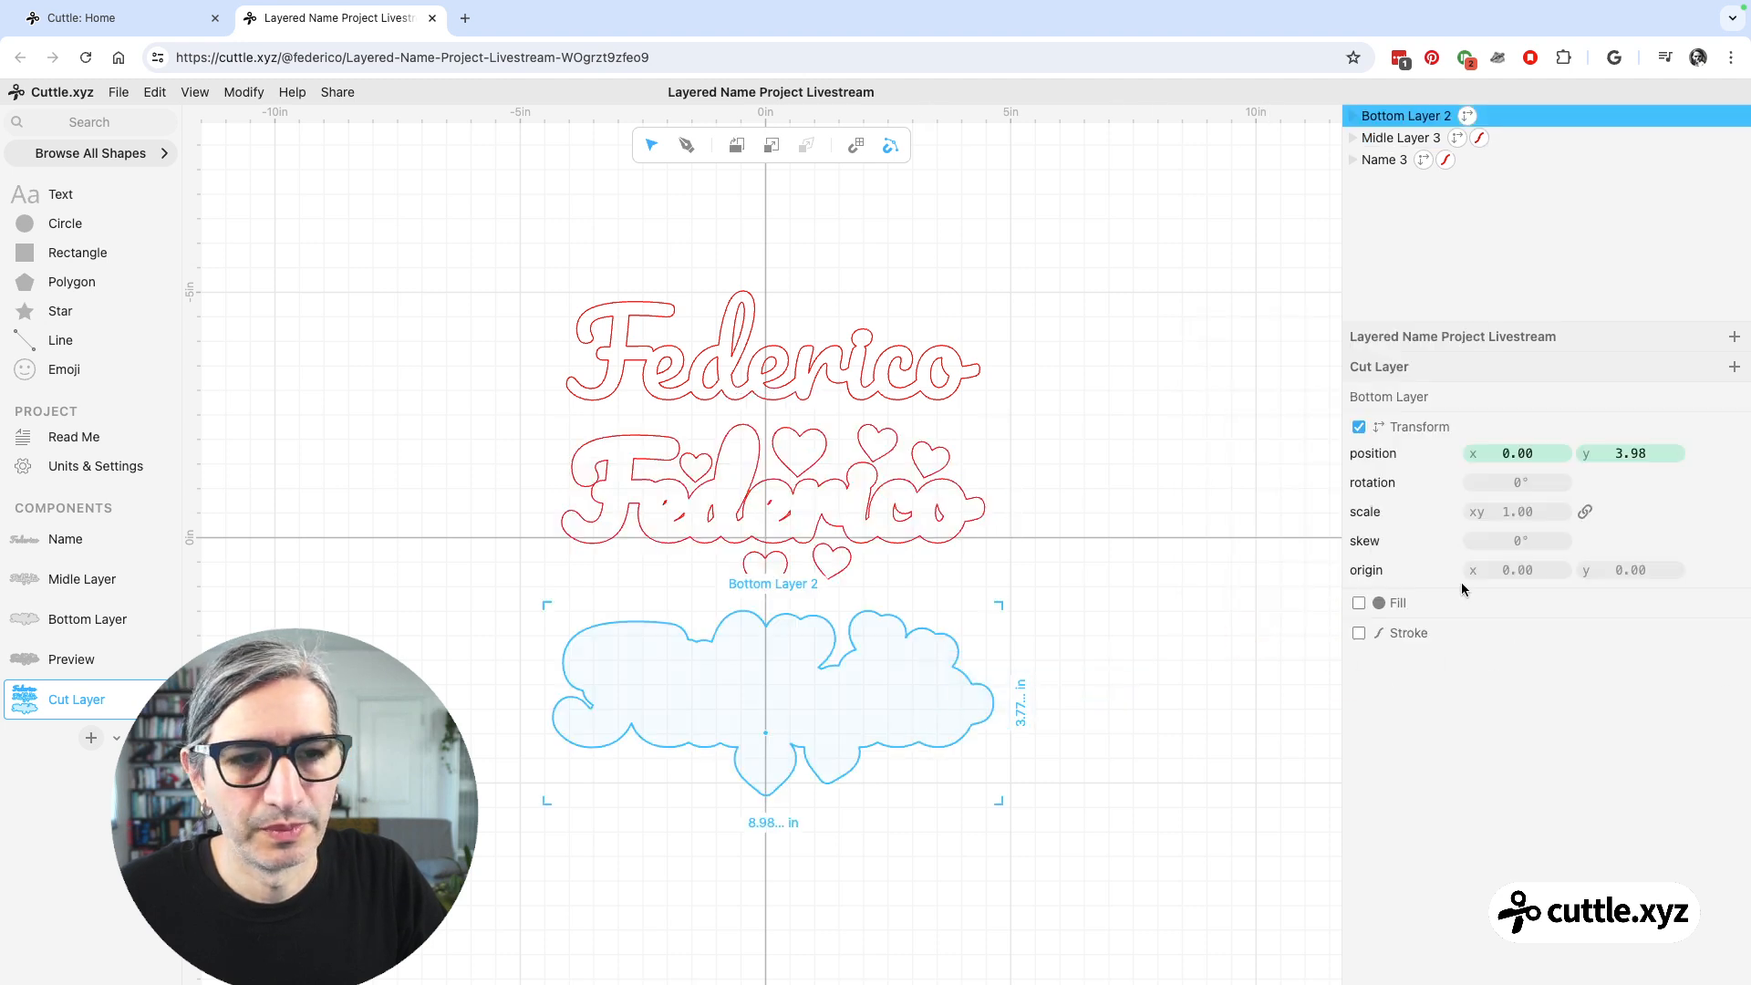
pyautogui.click(1359, 633)
pyautogui.click(1472, 660)
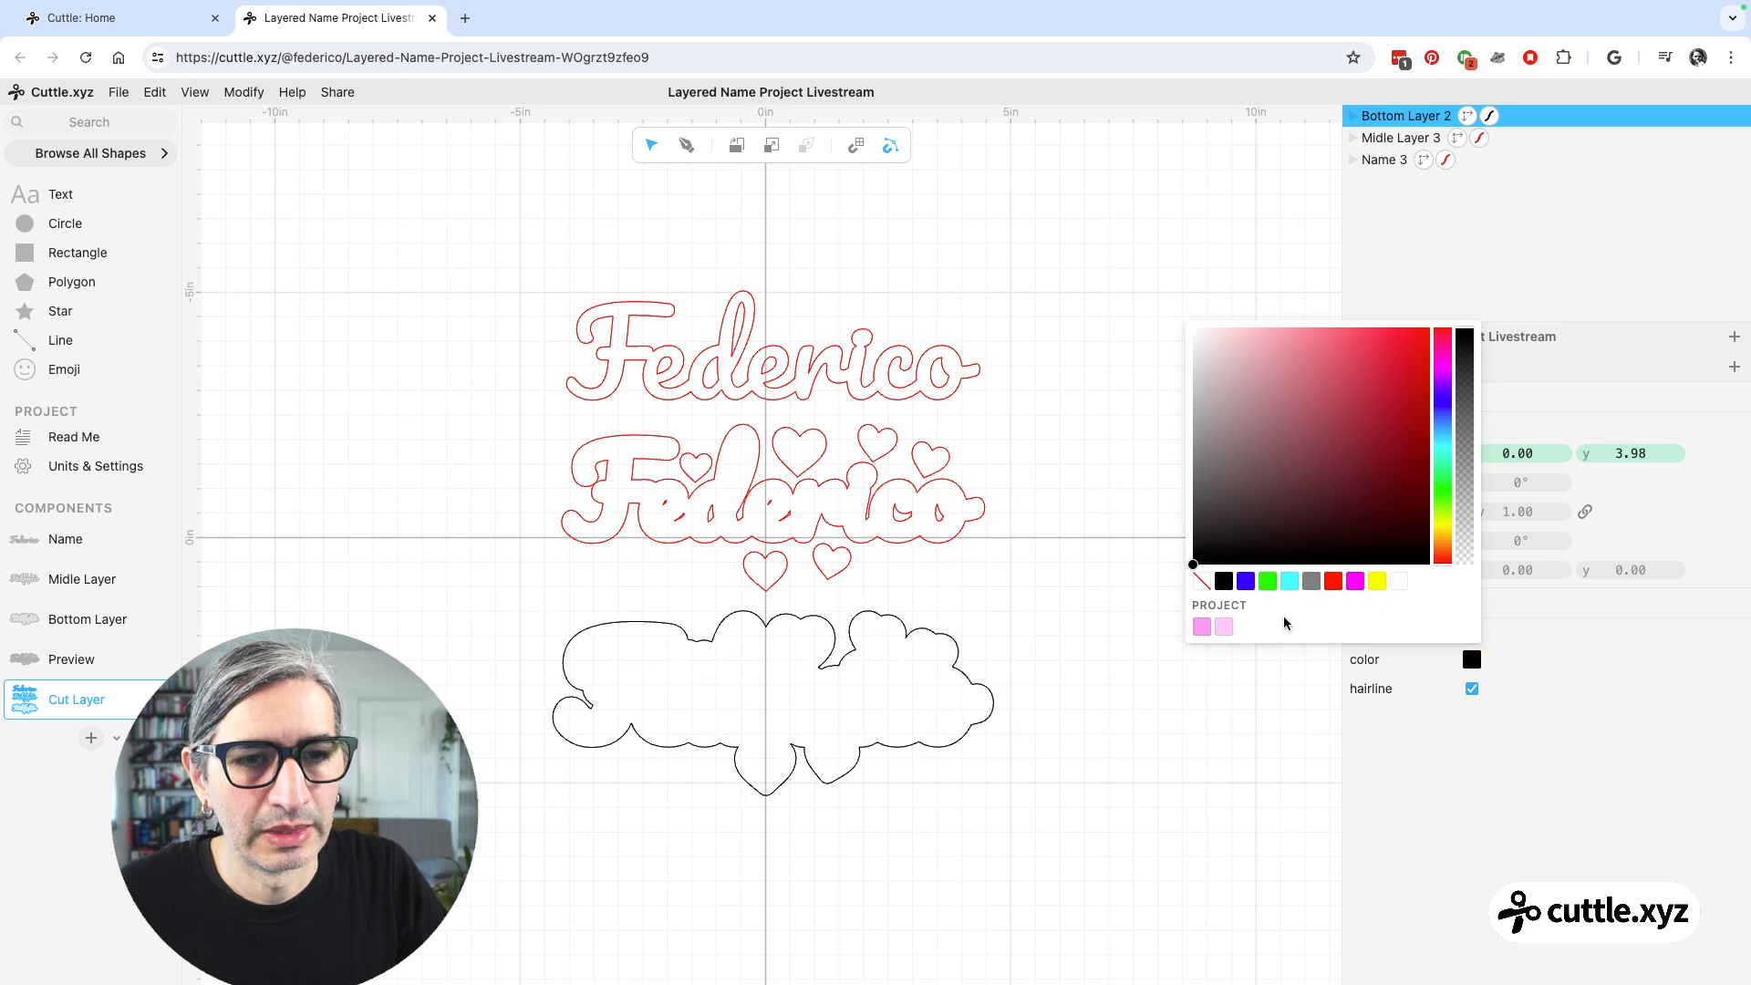
pyautogui.click(1337, 582)
pyautogui.click(1195, 591)
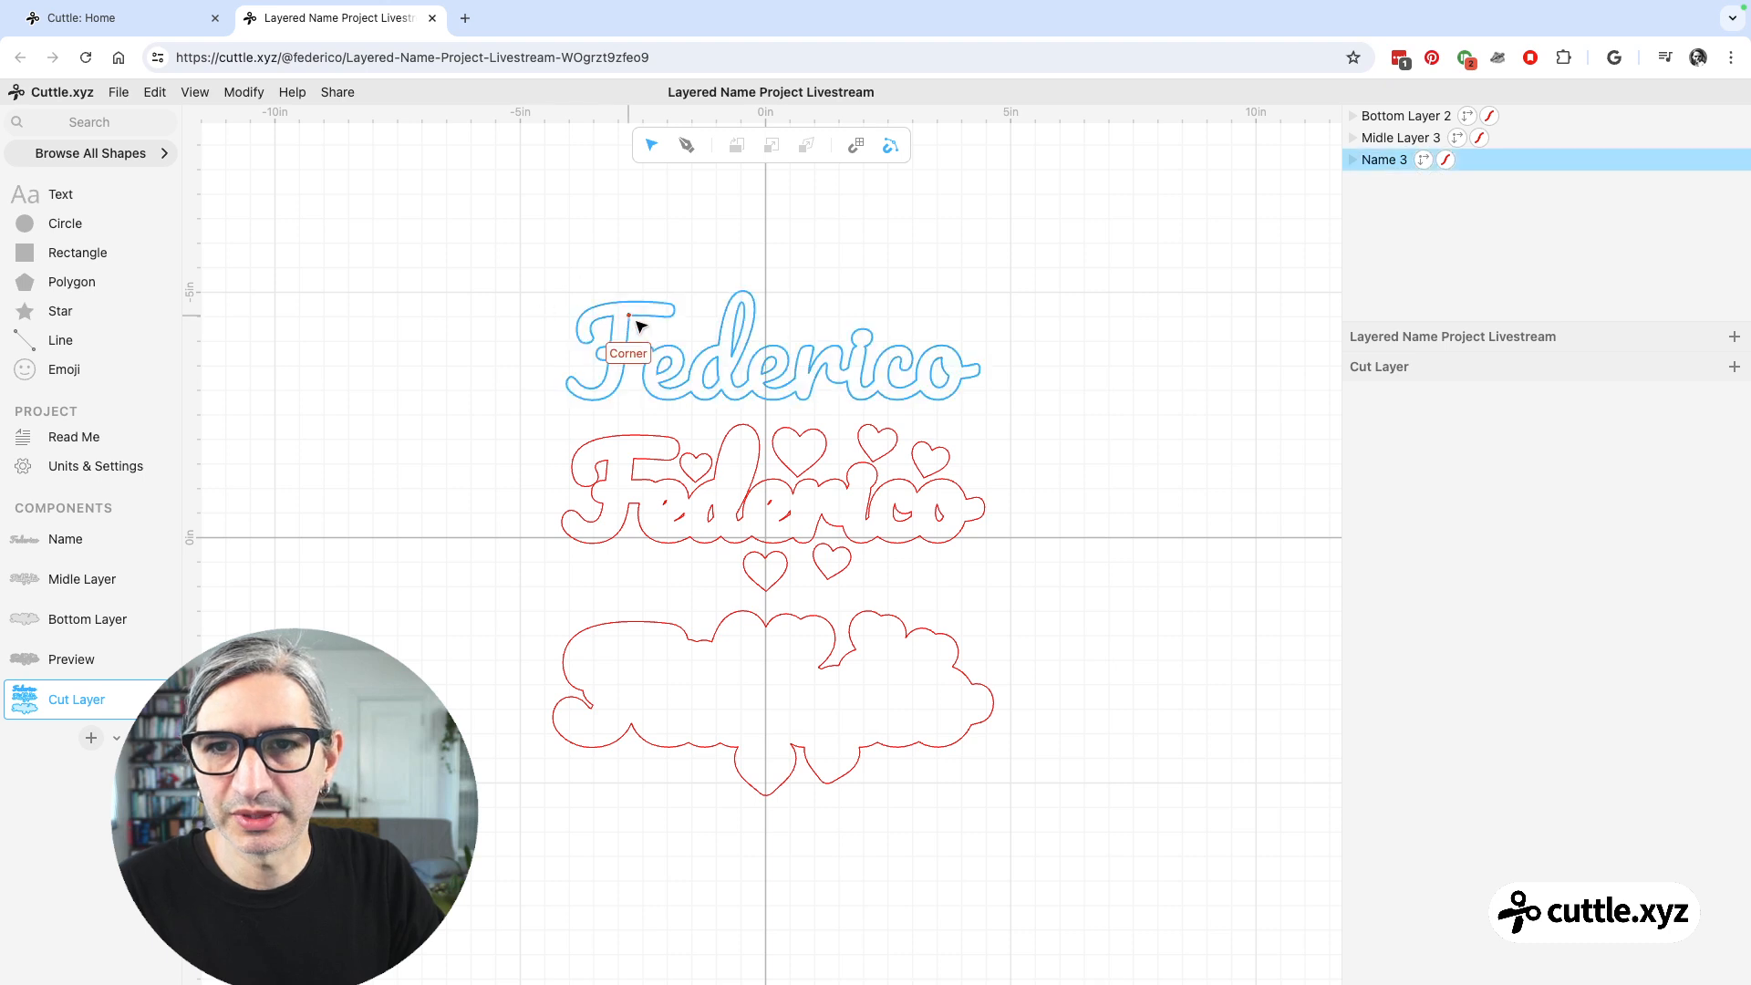
# - Compare the colored Preview and the Name component with the red outlines in Cut Layer
pyautogui.click(95, 659)
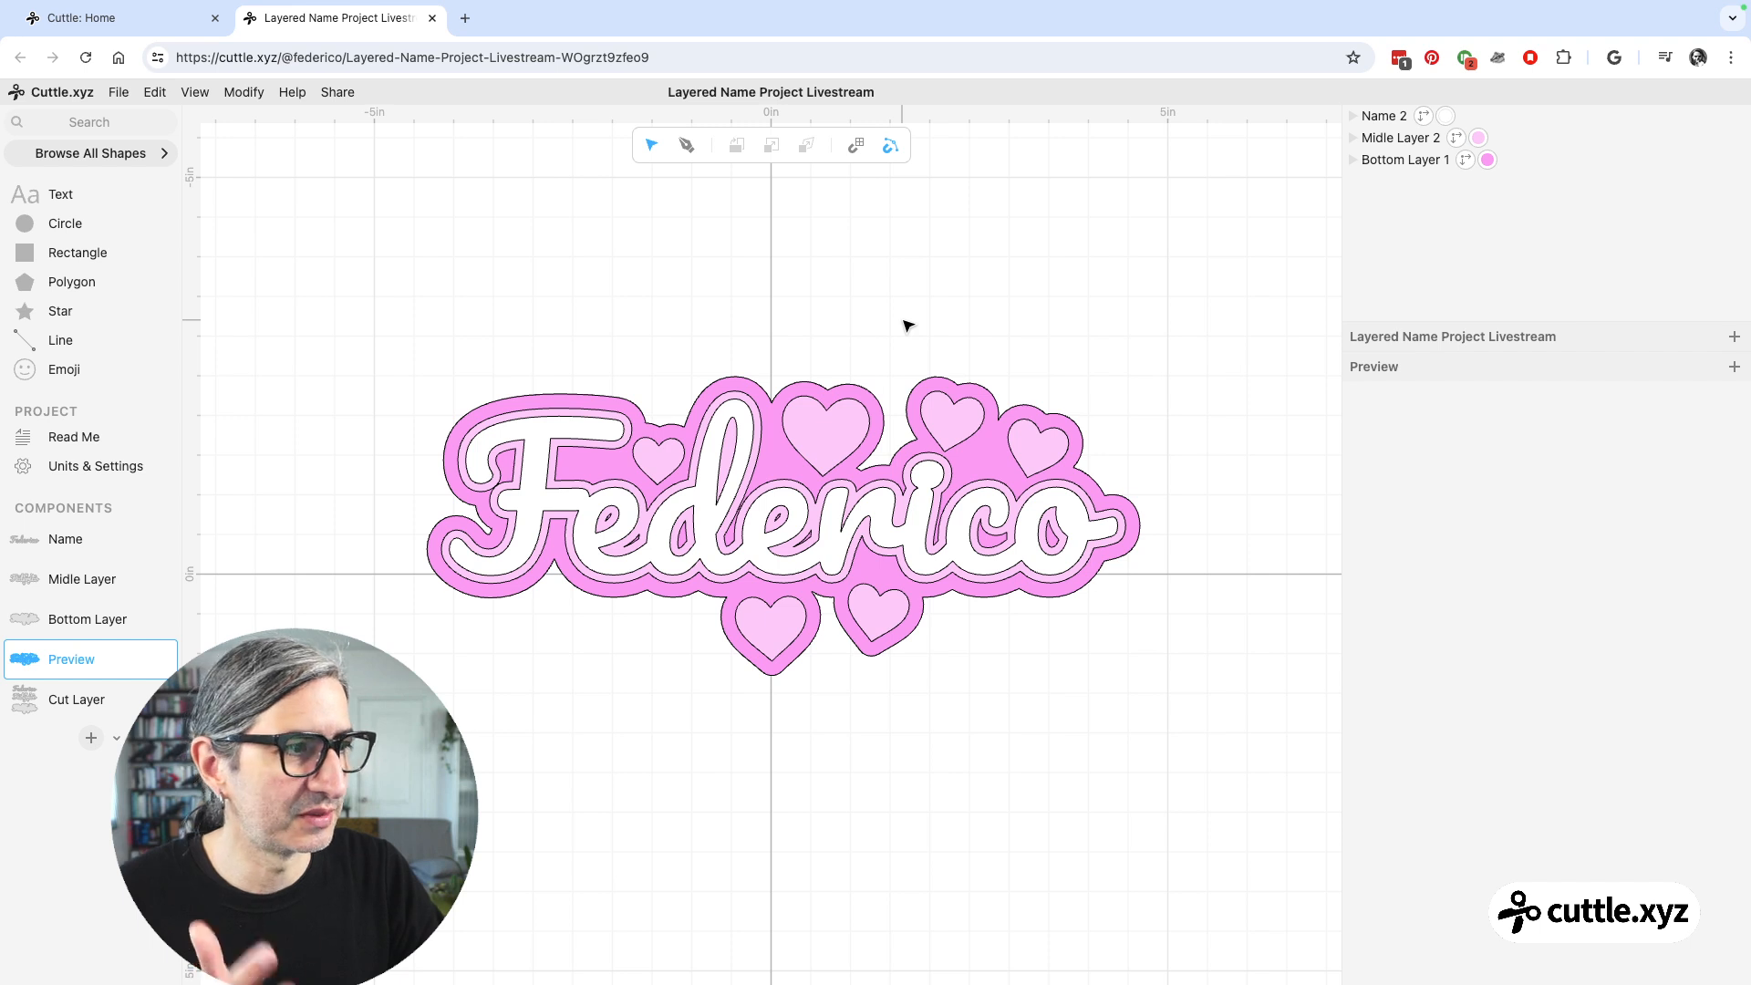
pyautogui.click(67, 539)
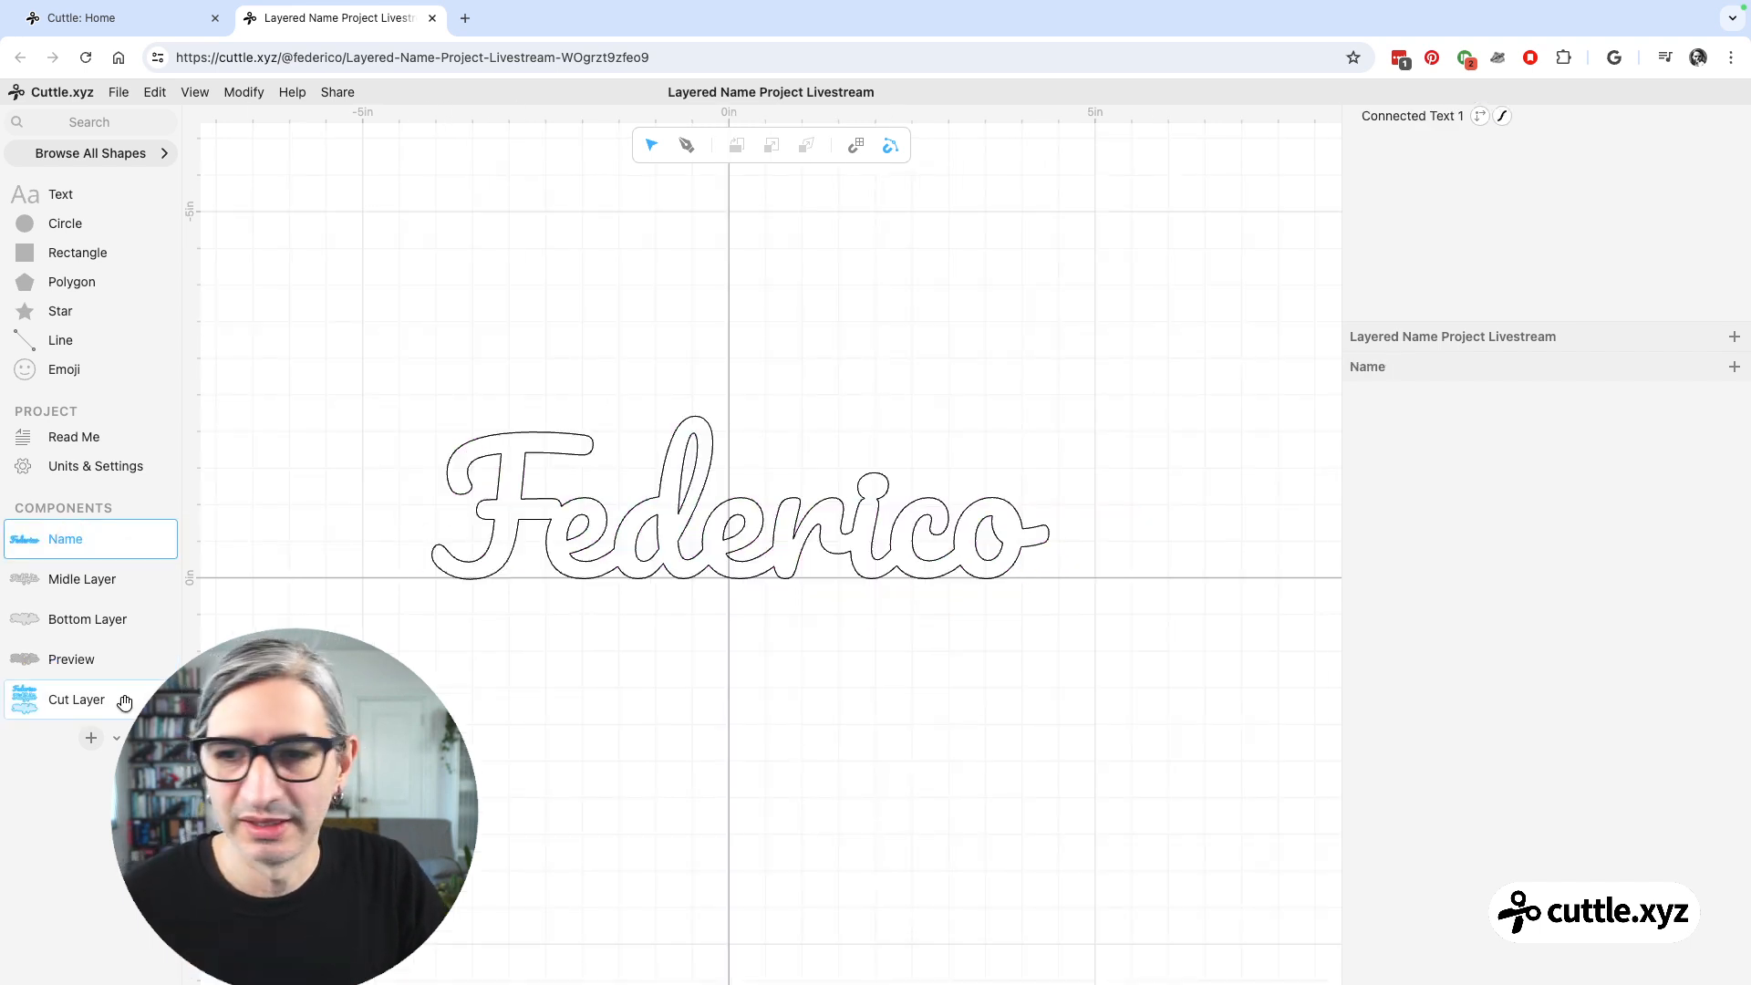
pyautogui.click(78, 698)
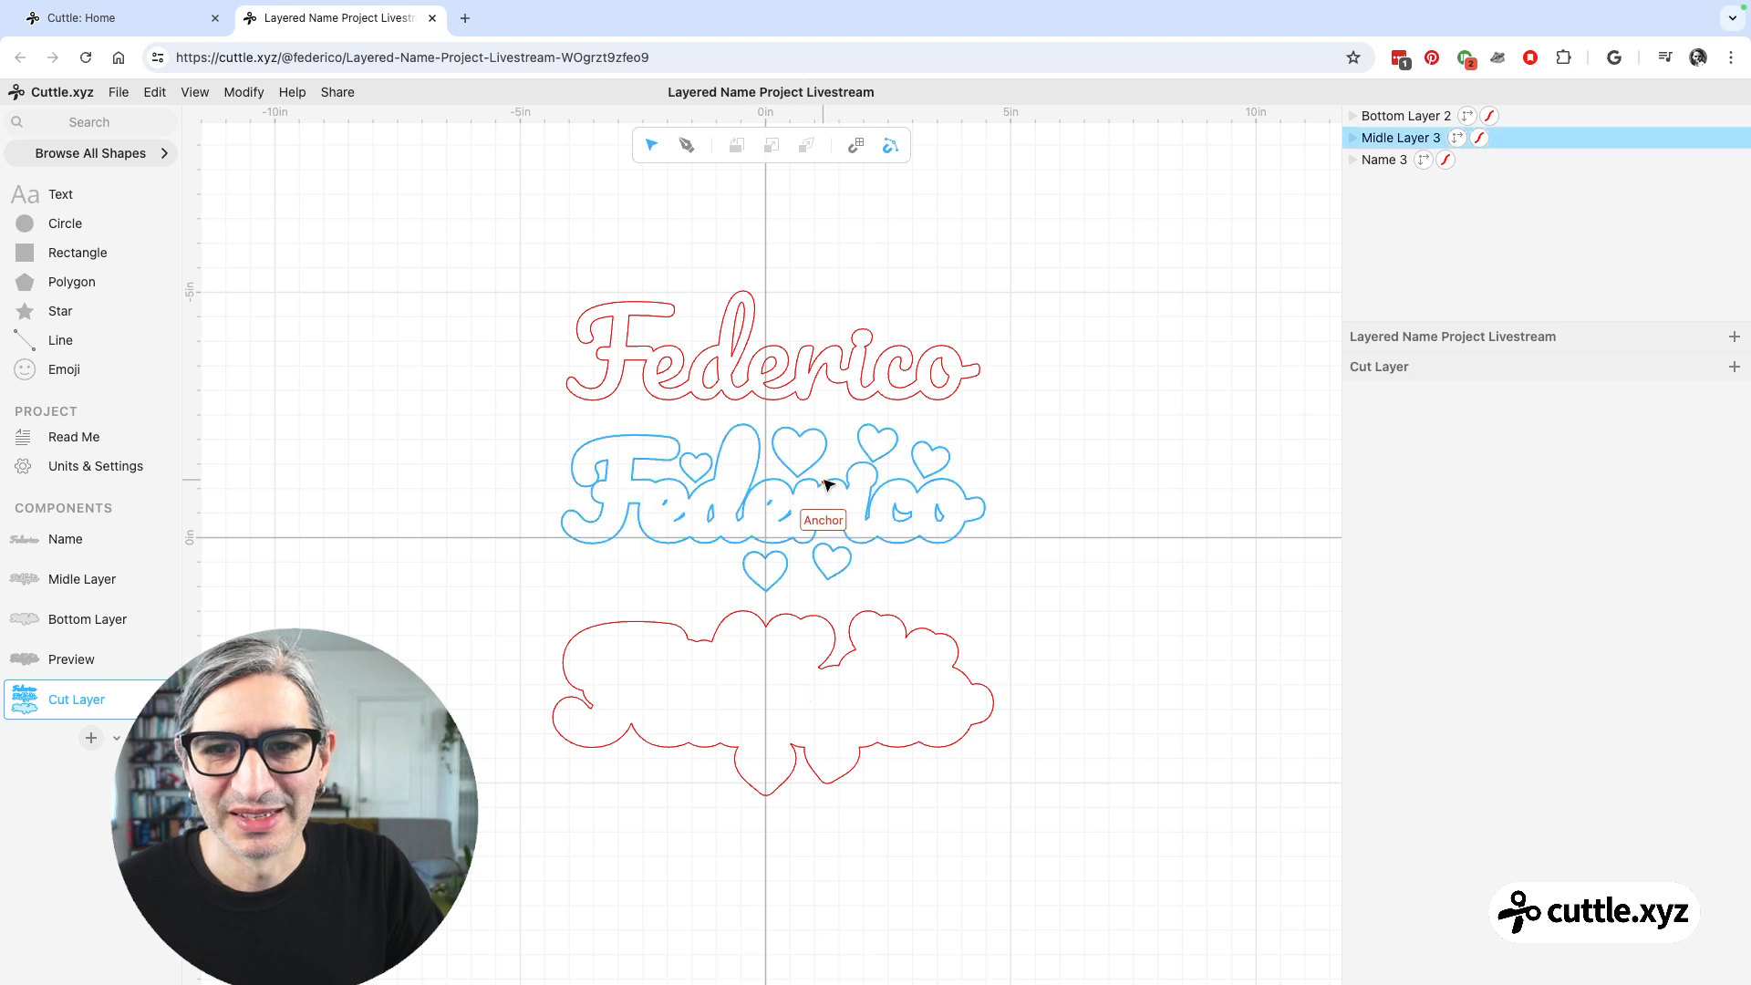
# - Try stacking the Name and Midle Layer pieces over the Bottom Layer piece, and undo both moves
pyautogui.click(749, 319)
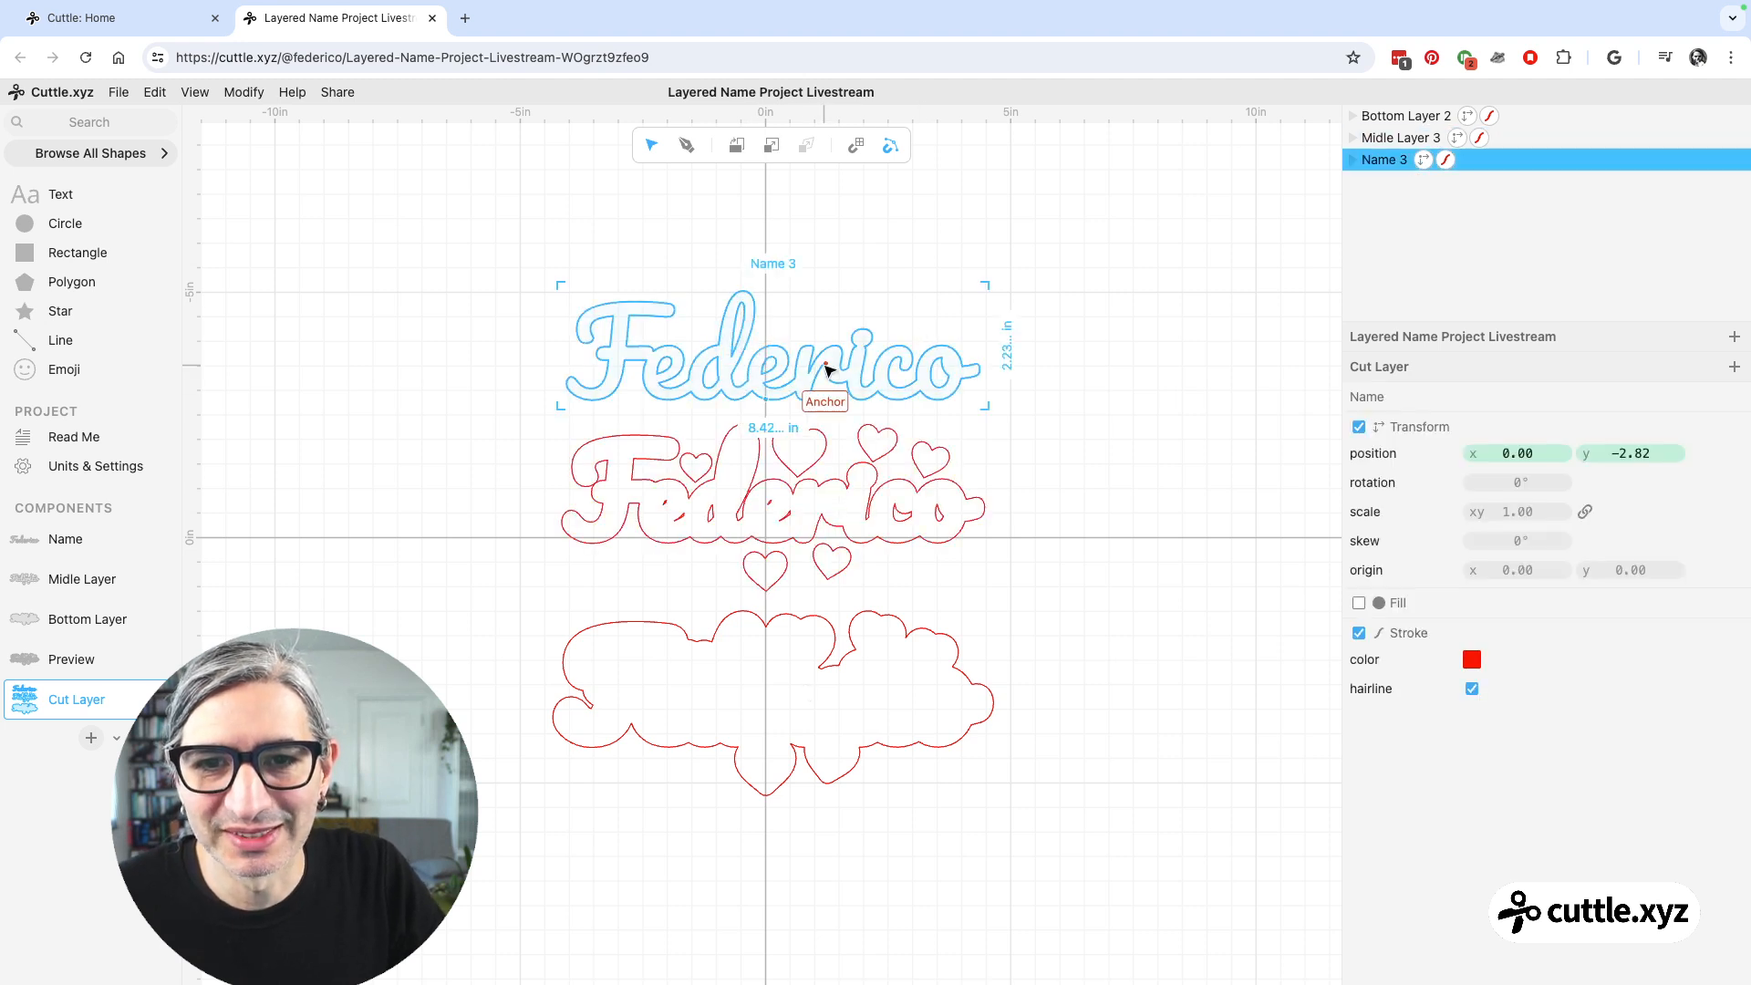
pyautogui.moveTo(766, 402); pyautogui.dragTo(769, 547)
pyautogui.click(1055, 617)
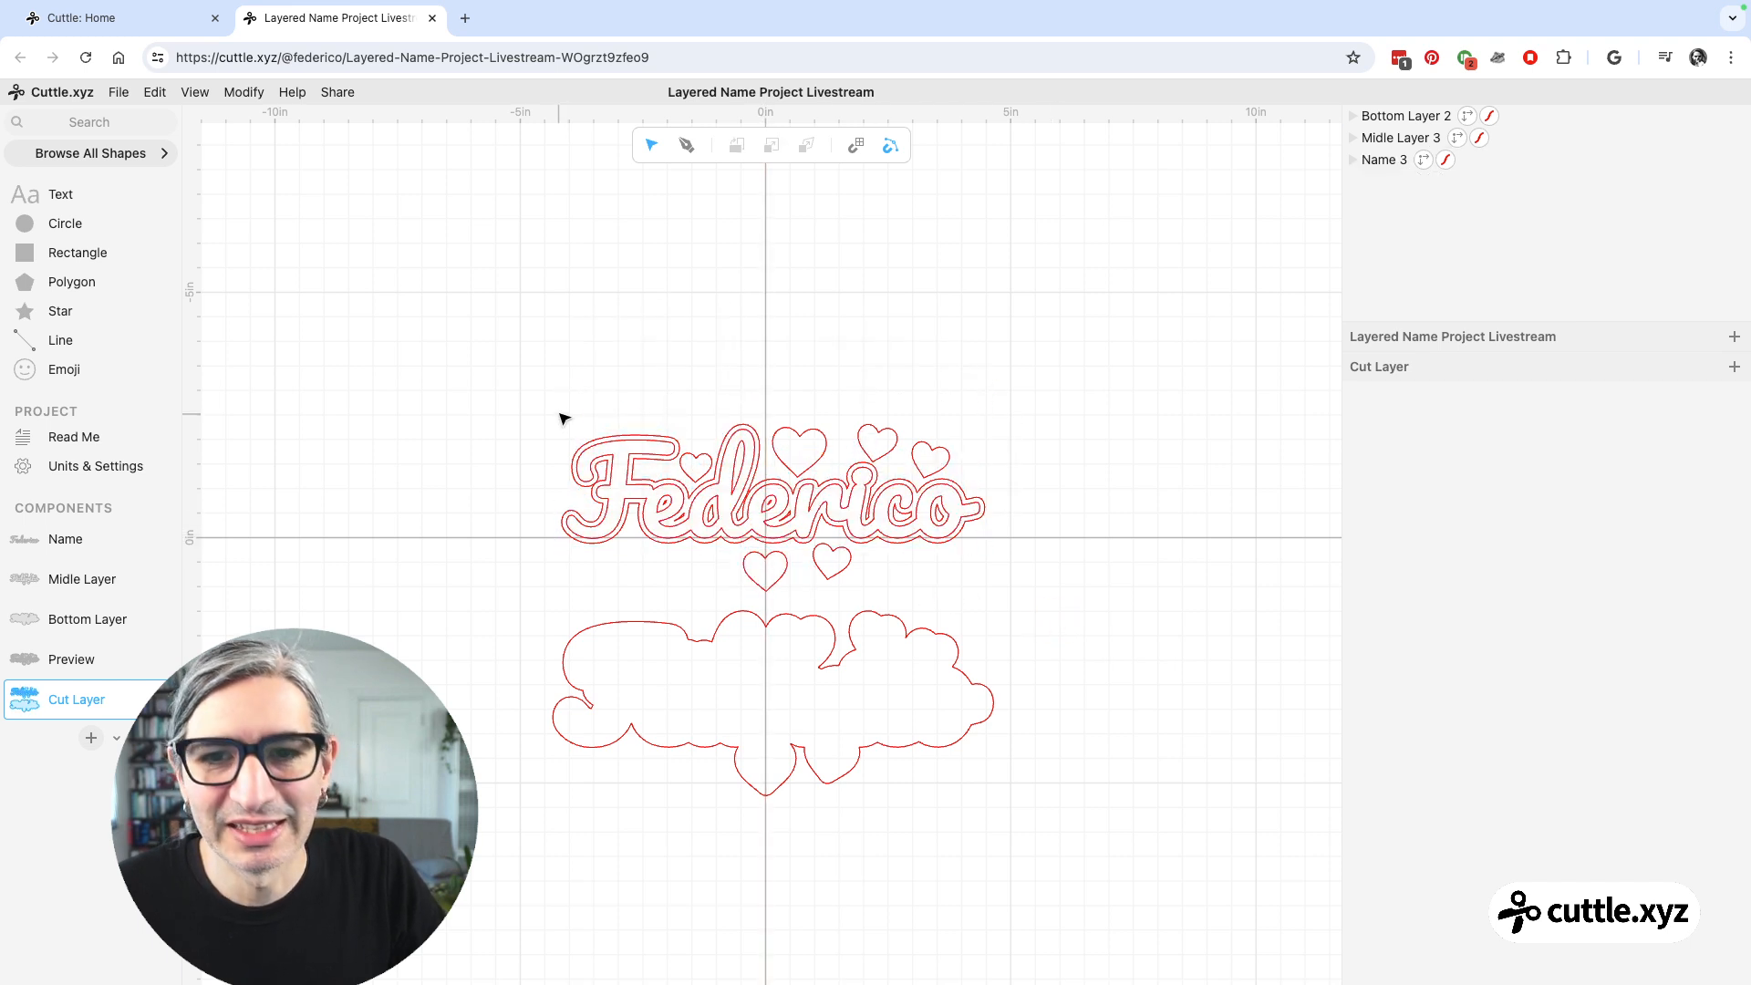
pyautogui.moveTo(561, 416); pyautogui.dragTo(771, 730)
pyautogui.click(1122, 700)
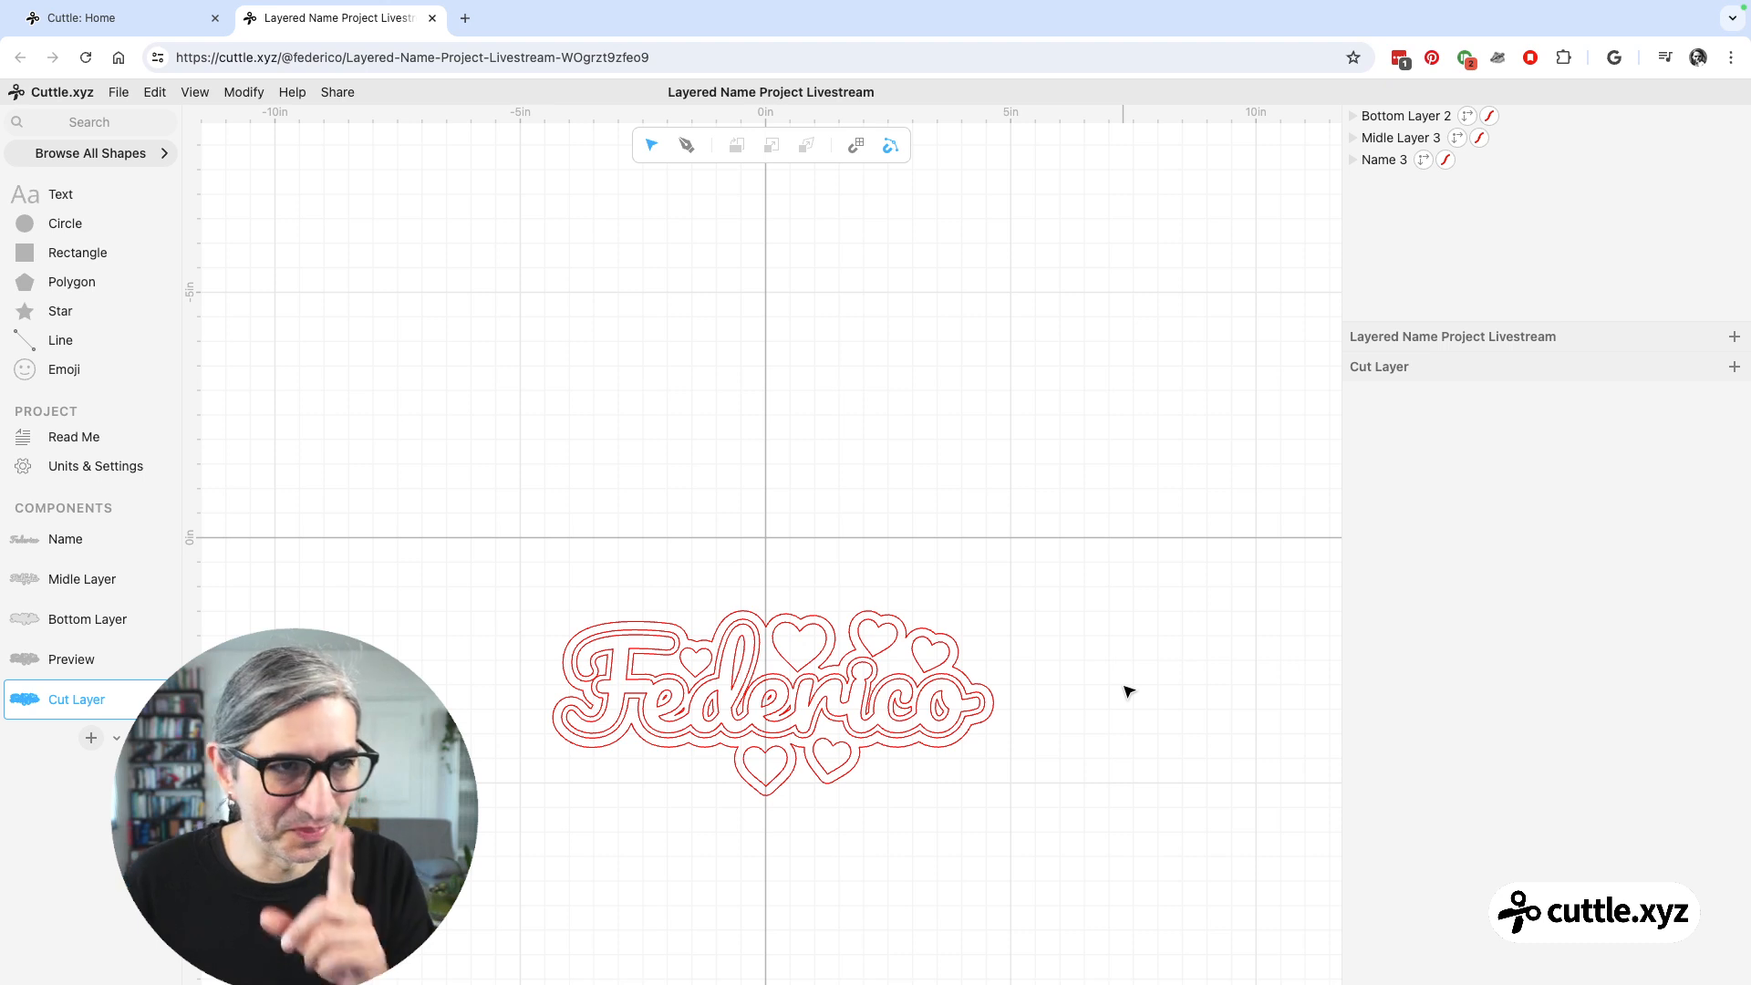
pyautogui.press('super+z')
pyautogui.press('super+z')
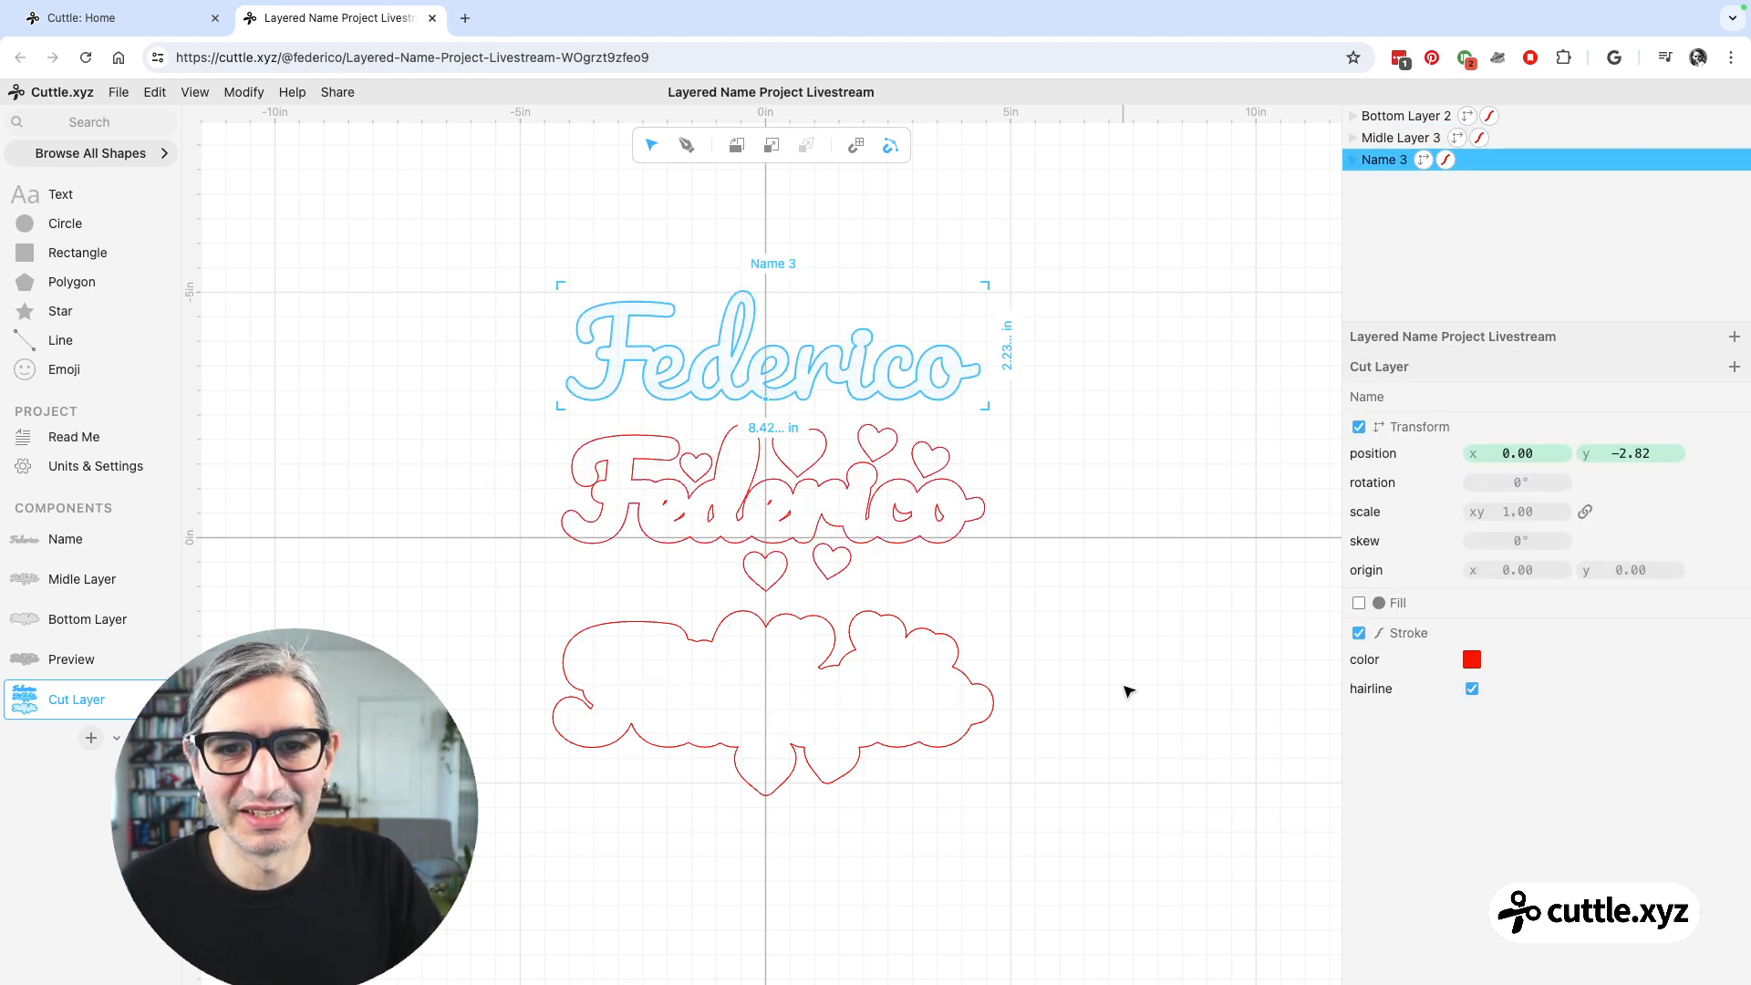
# - Move the top Name outline farther up to widen the gap above the Midle Layer piece
pyautogui.click(1139, 637)
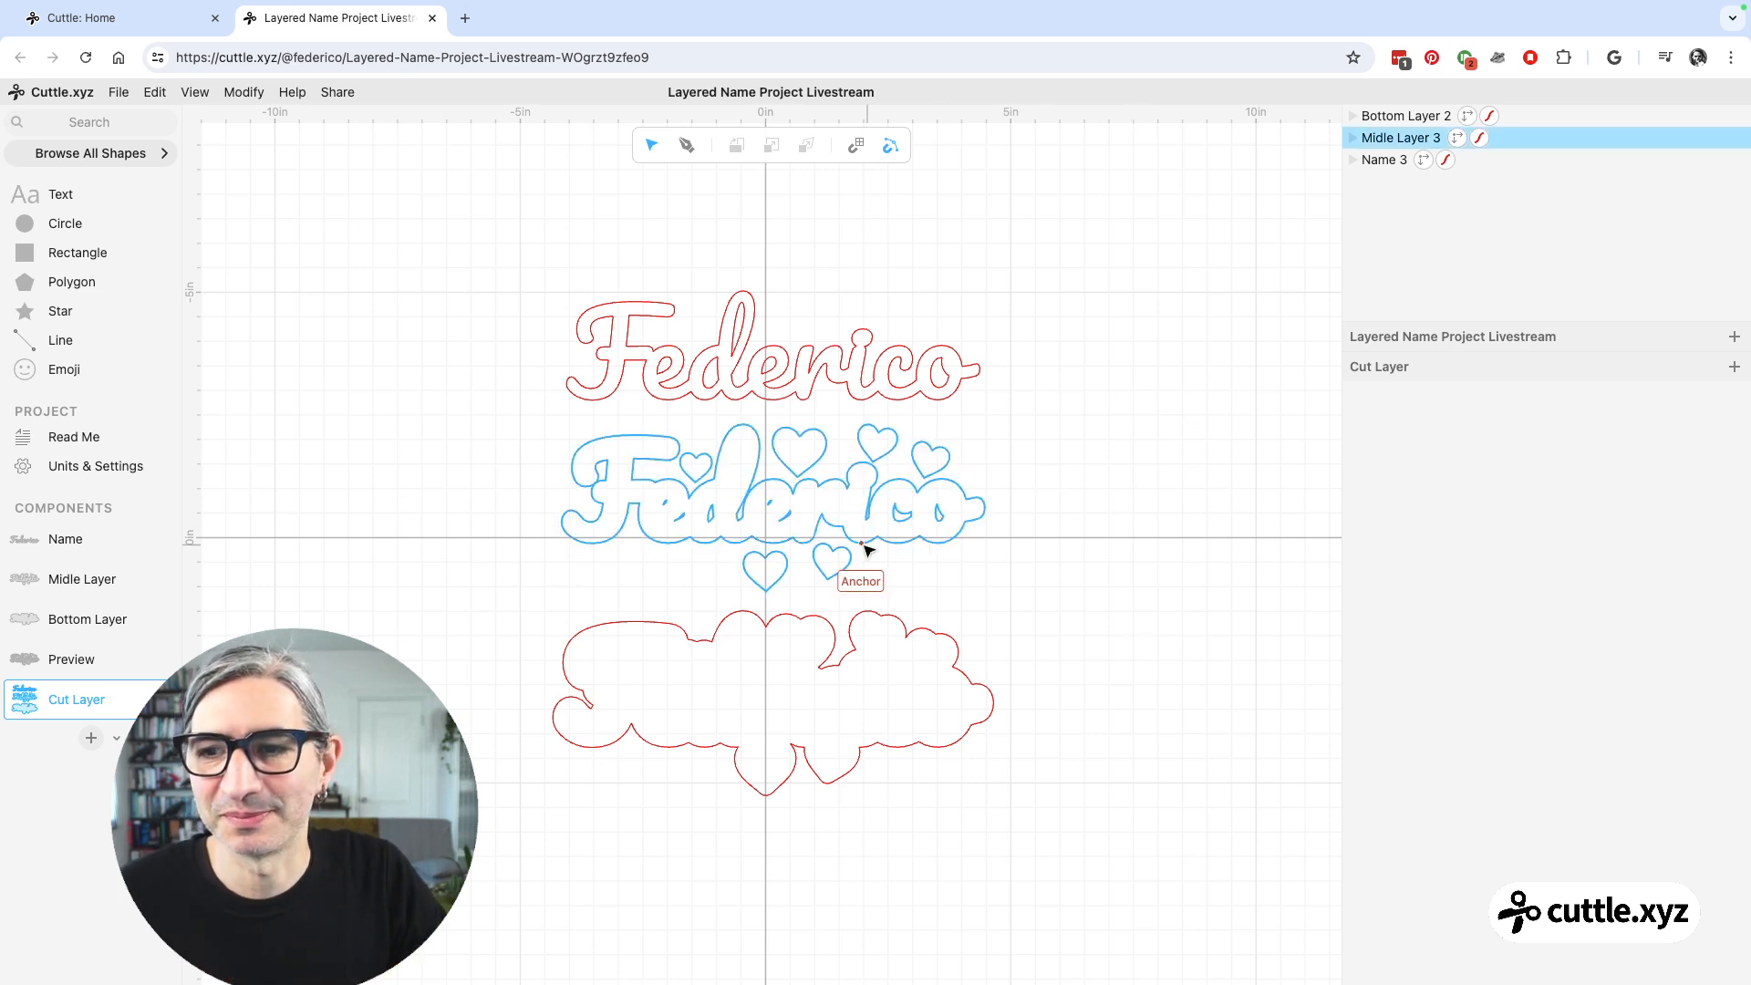
pyautogui.moveTo(637, 264); pyautogui.dragTo(766, 344)
pyautogui.click(1049, 450)
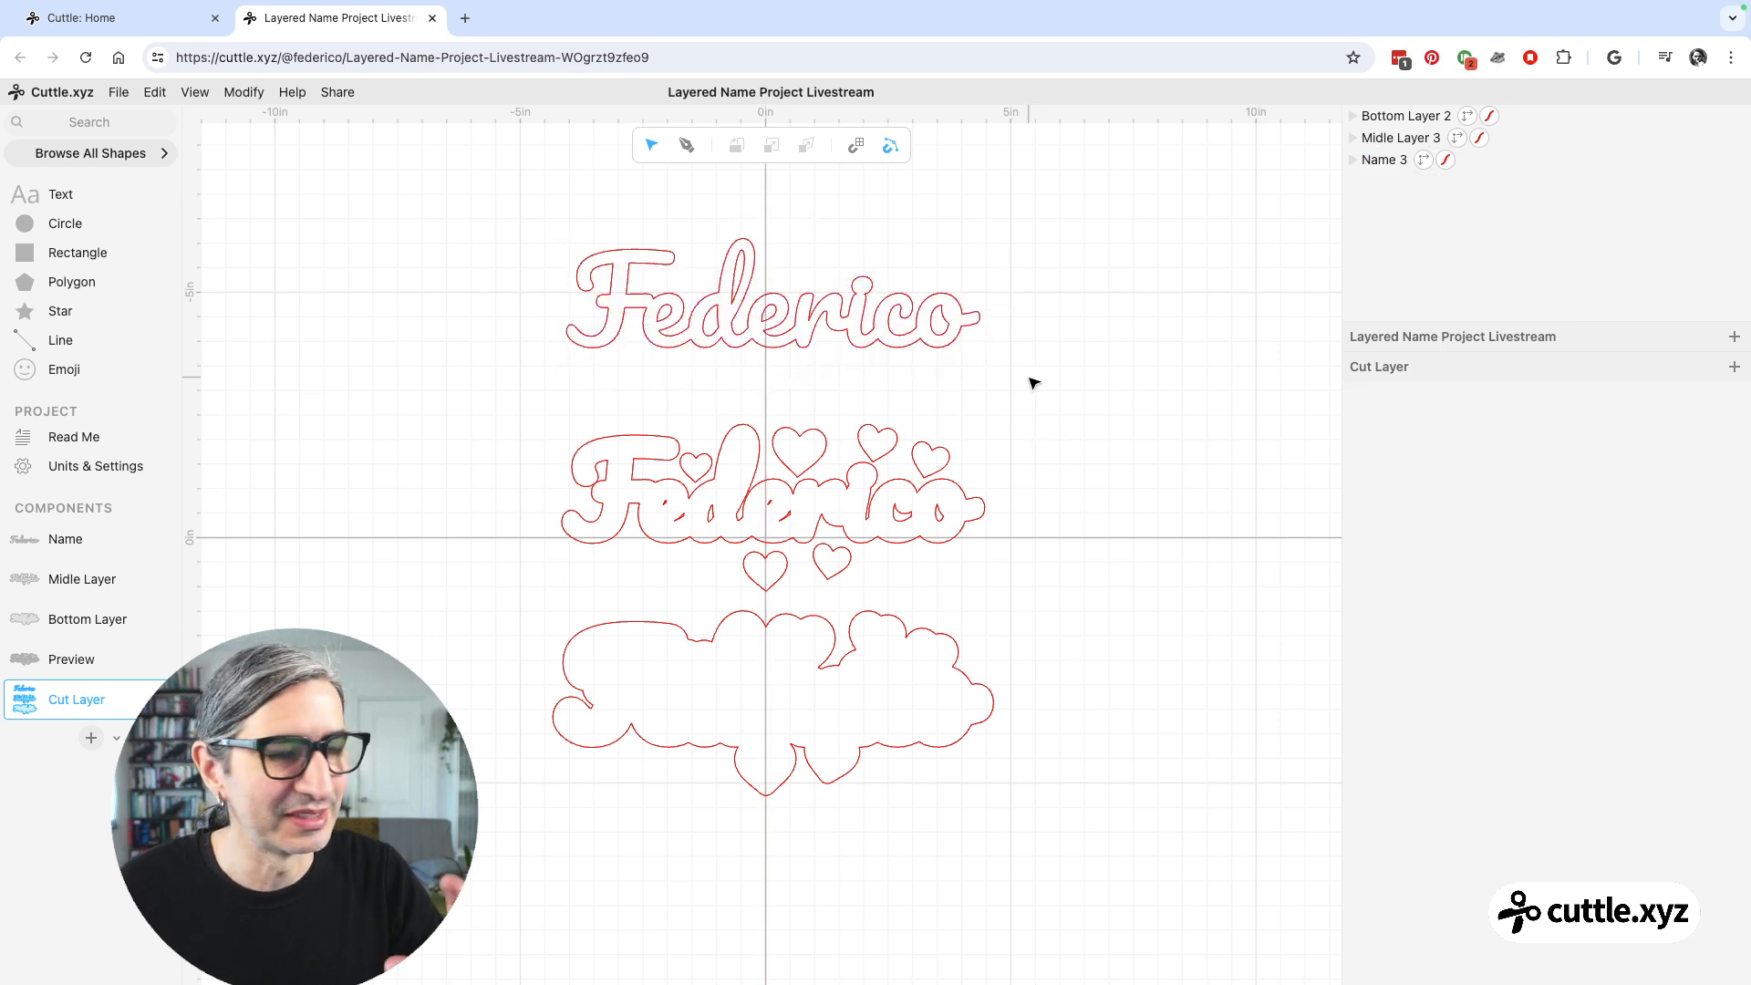
# - Place a second Name component at the origin, aligned over the Midle Layer piece
pyautogui.click(884, 492)
pyautogui.click(884, 492)
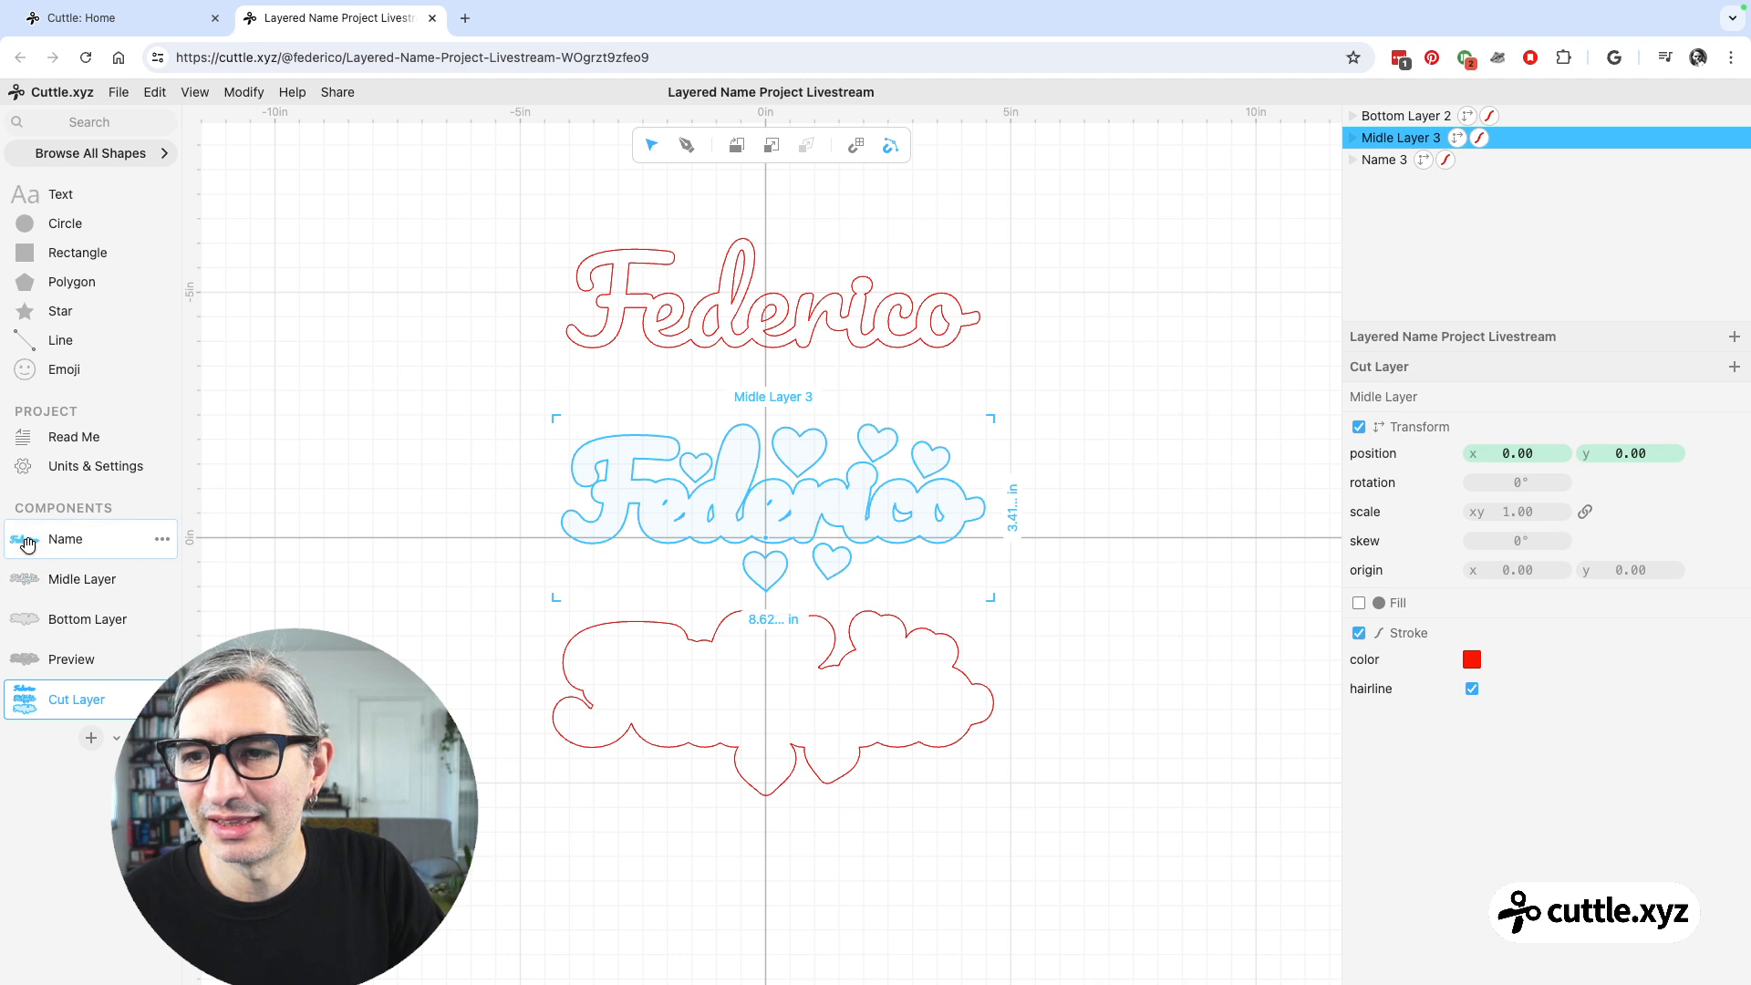
pyautogui.moveTo(39, 538); pyautogui.dragTo(768, 533)
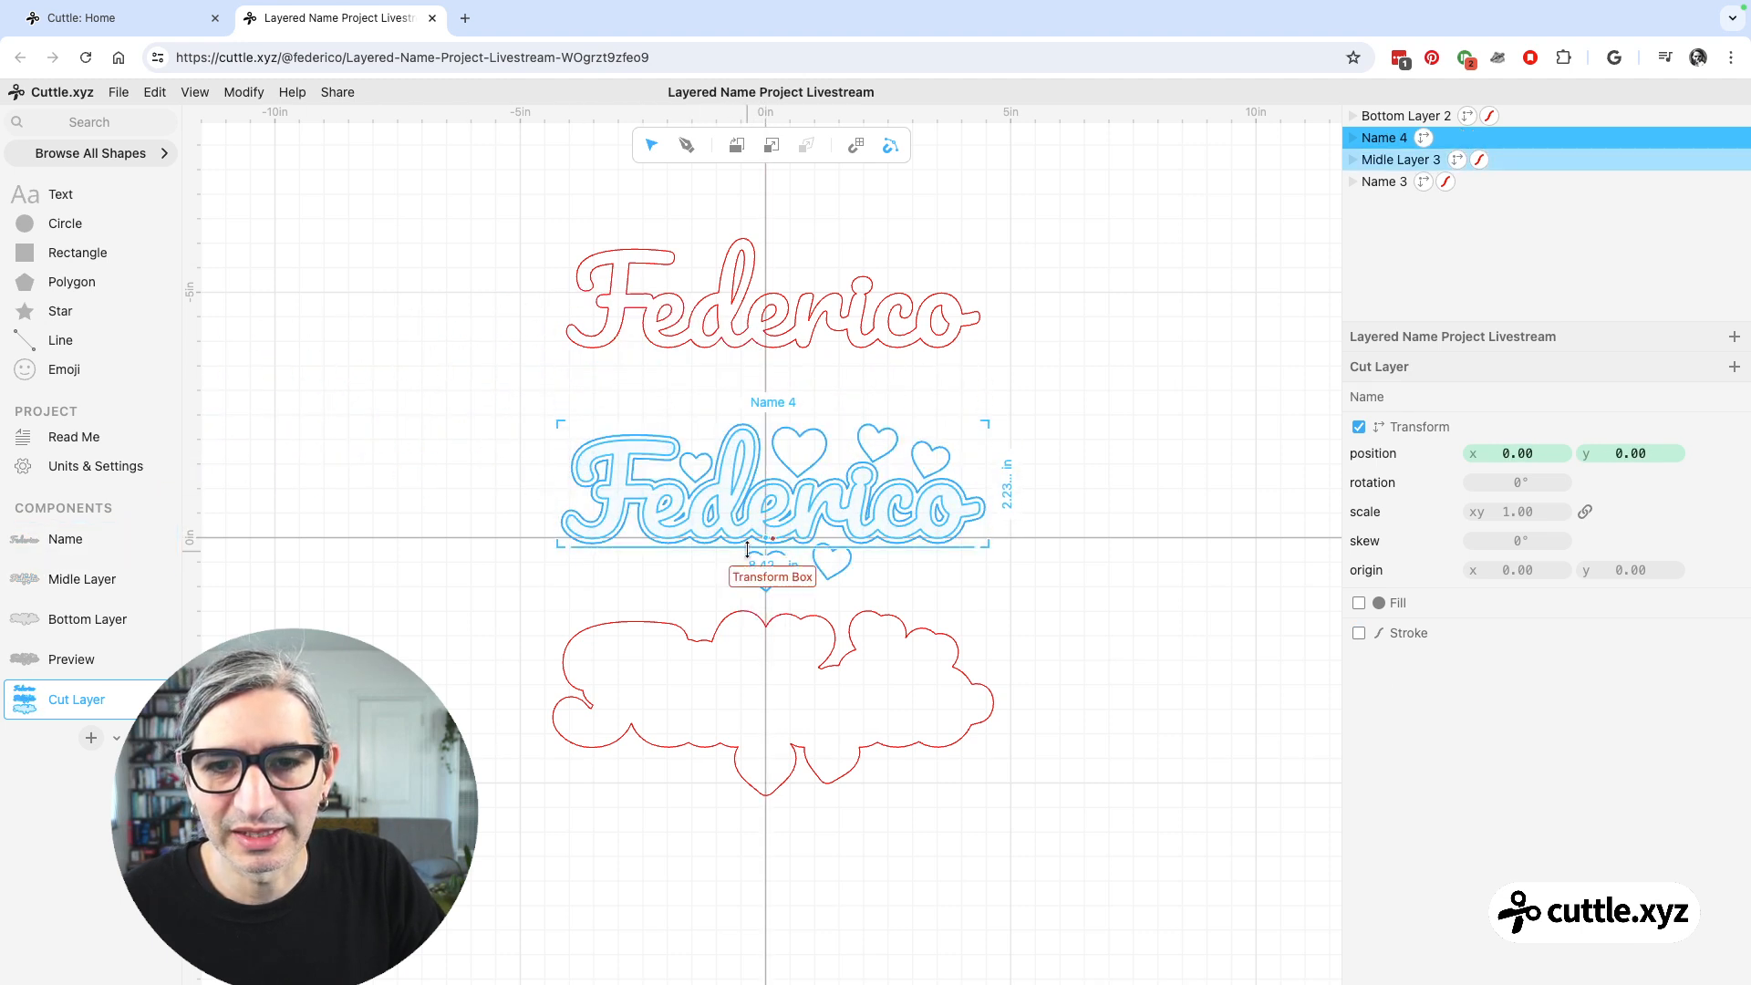
pyautogui.click(1067, 586)
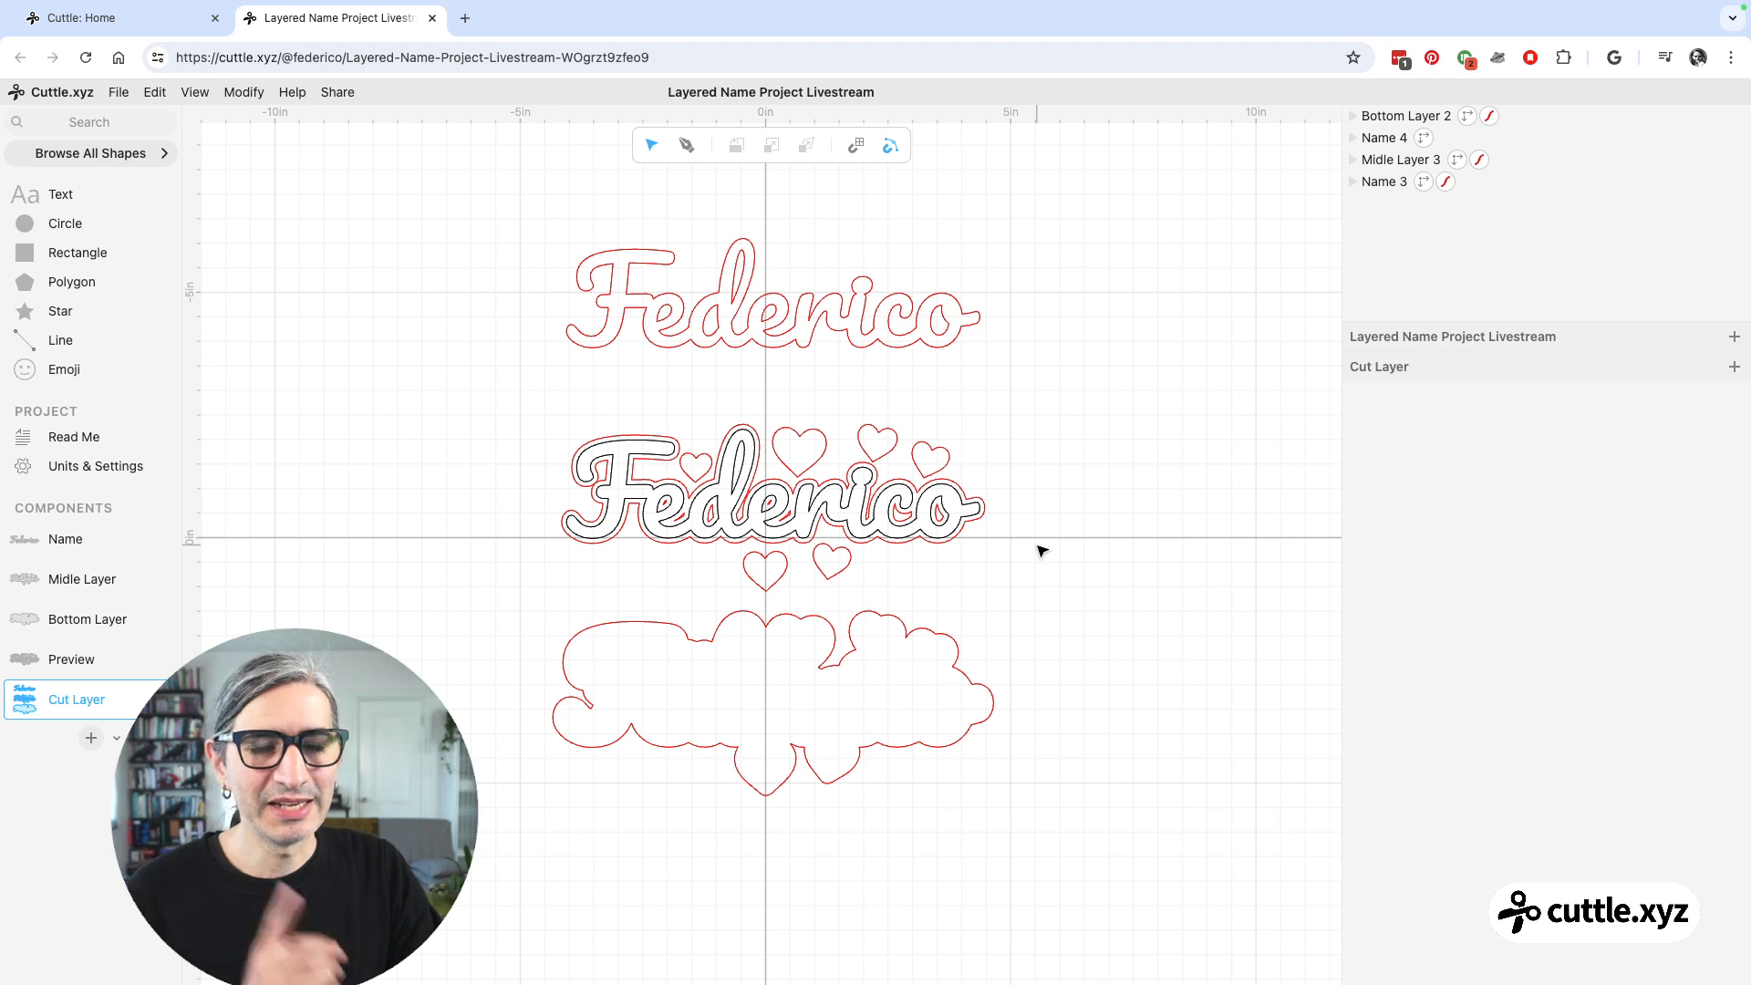
# - Move the Bottom Layer piece farther down to widen the gap below the Midle Layer hearts
pyautogui.click(791, 616)
pyautogui.moveTo(771, 629); pyautogui.dragTo(771, 705)
pyautogui.click(1174, 614)
pyautogui.scroll(-5, 1149, 605)
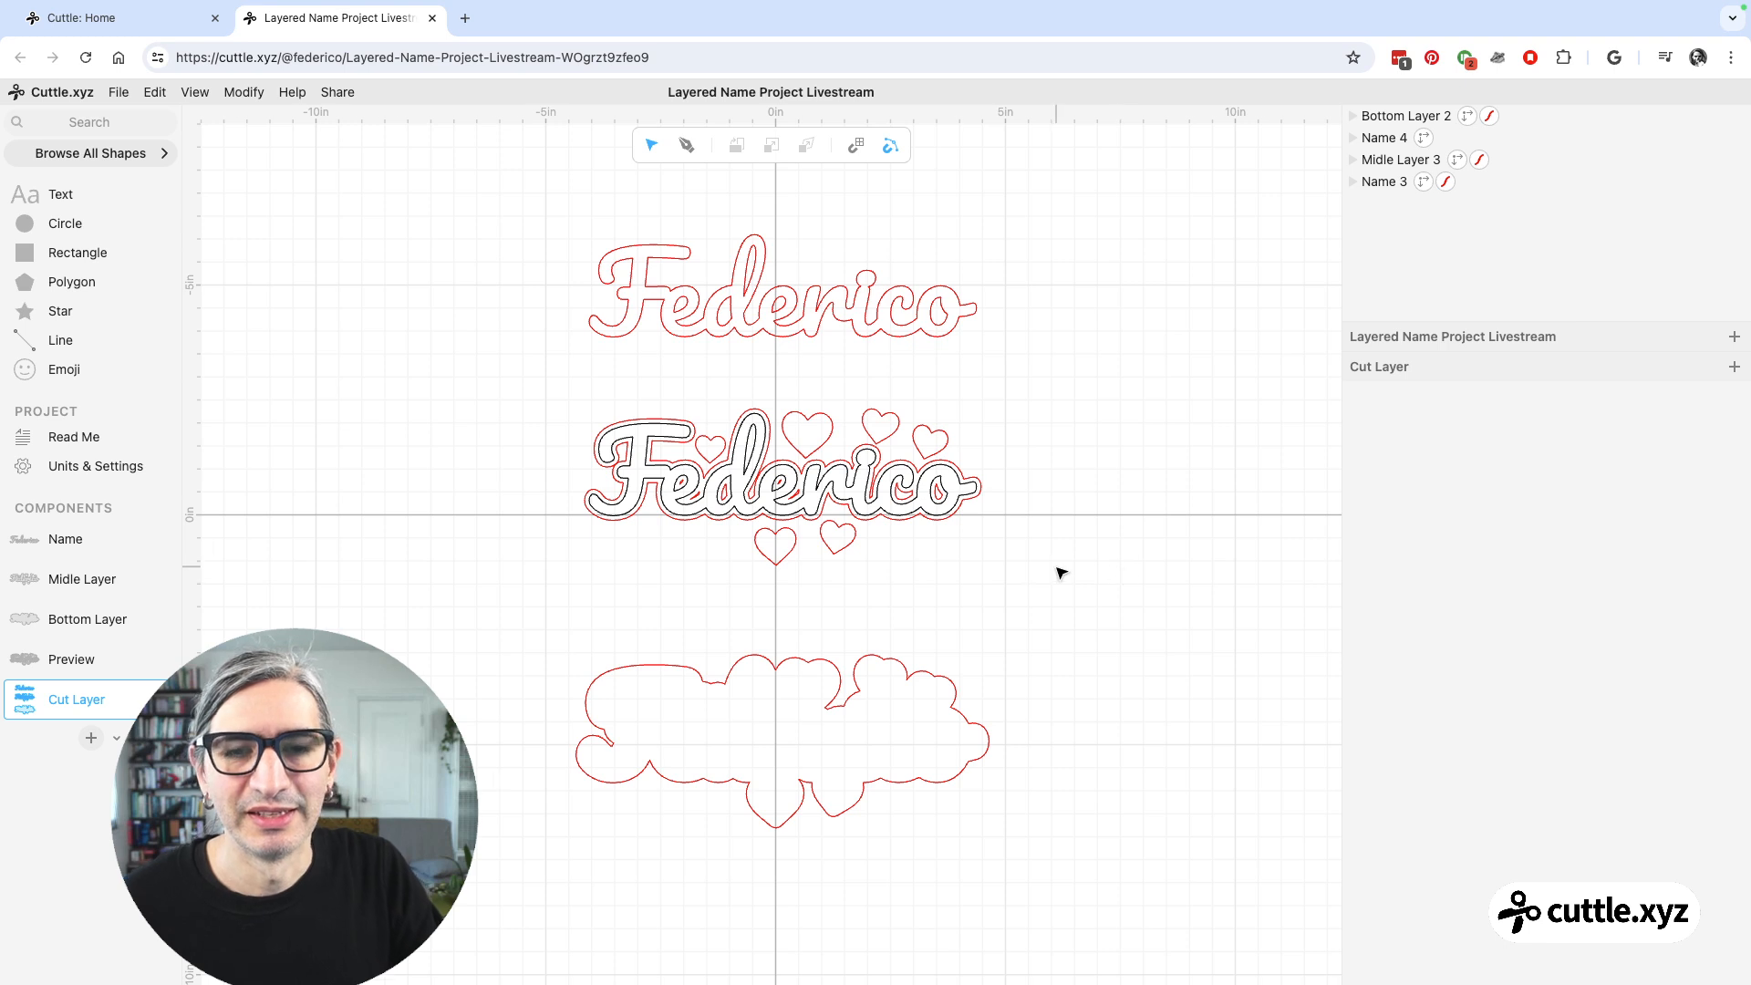
pyautogui.scroll(1, 1055, 571)
# - Give the Name outline placed over the Midle Layer piece a blue hairline stroke
pyautogui.click(793, 441)
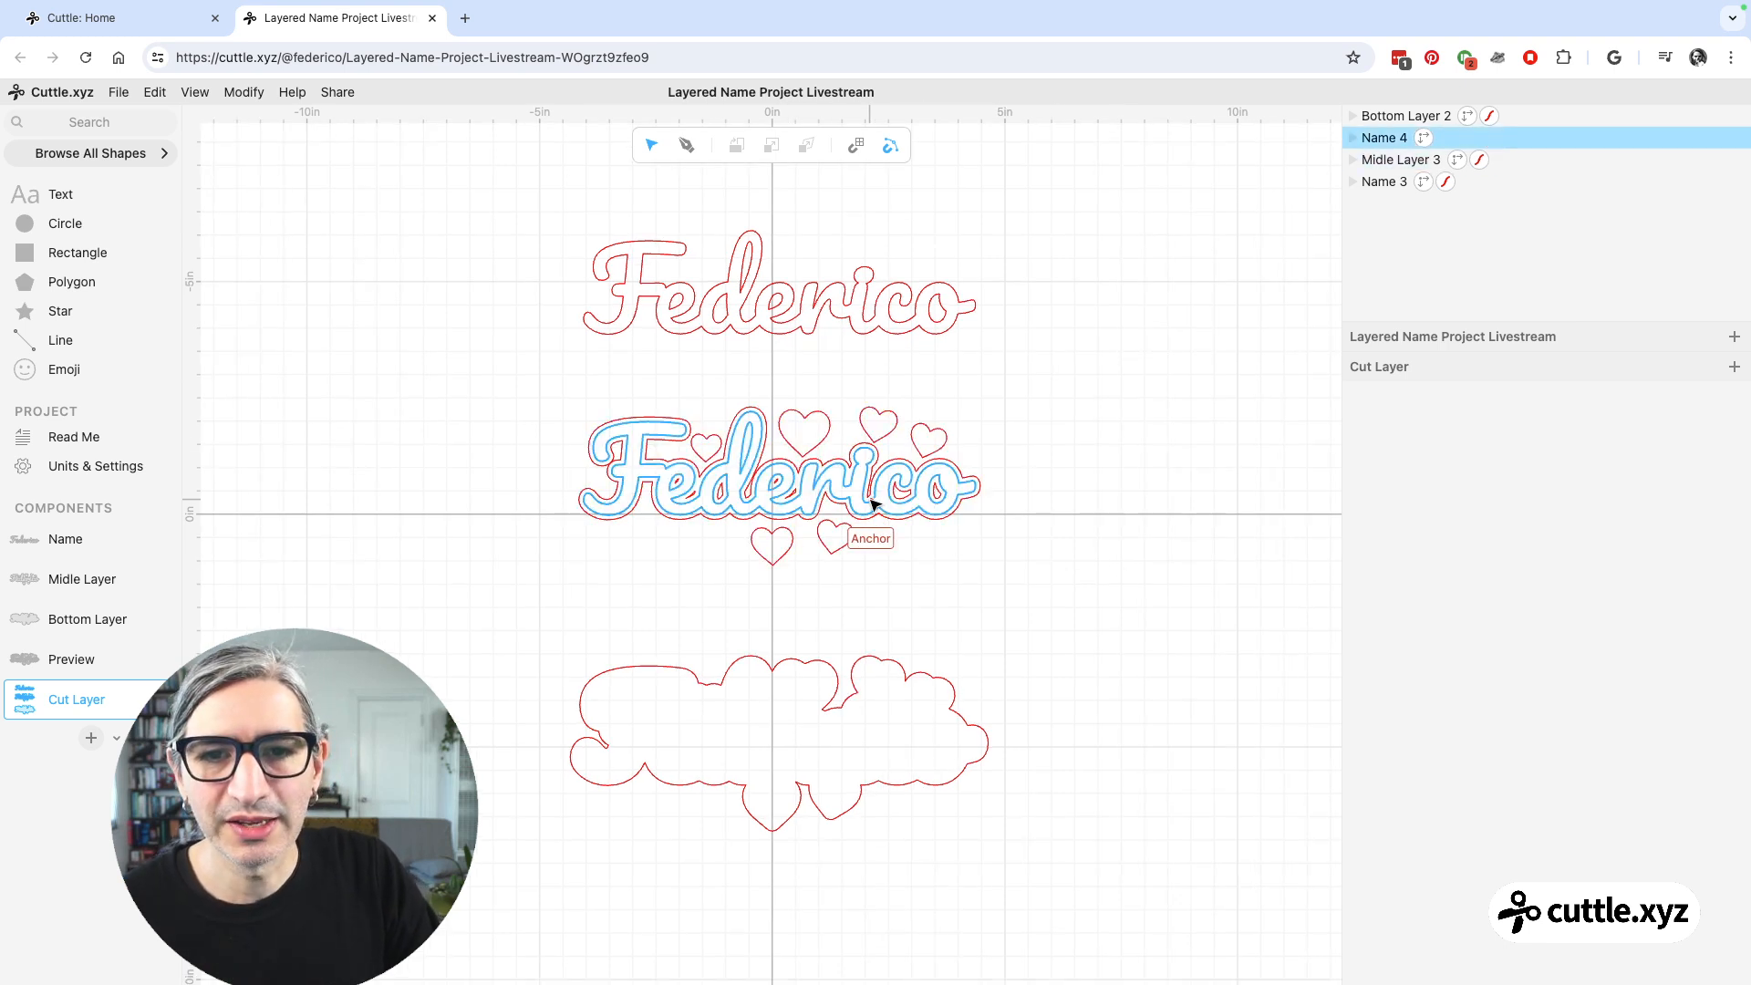
pyautogui.click(744, 479)
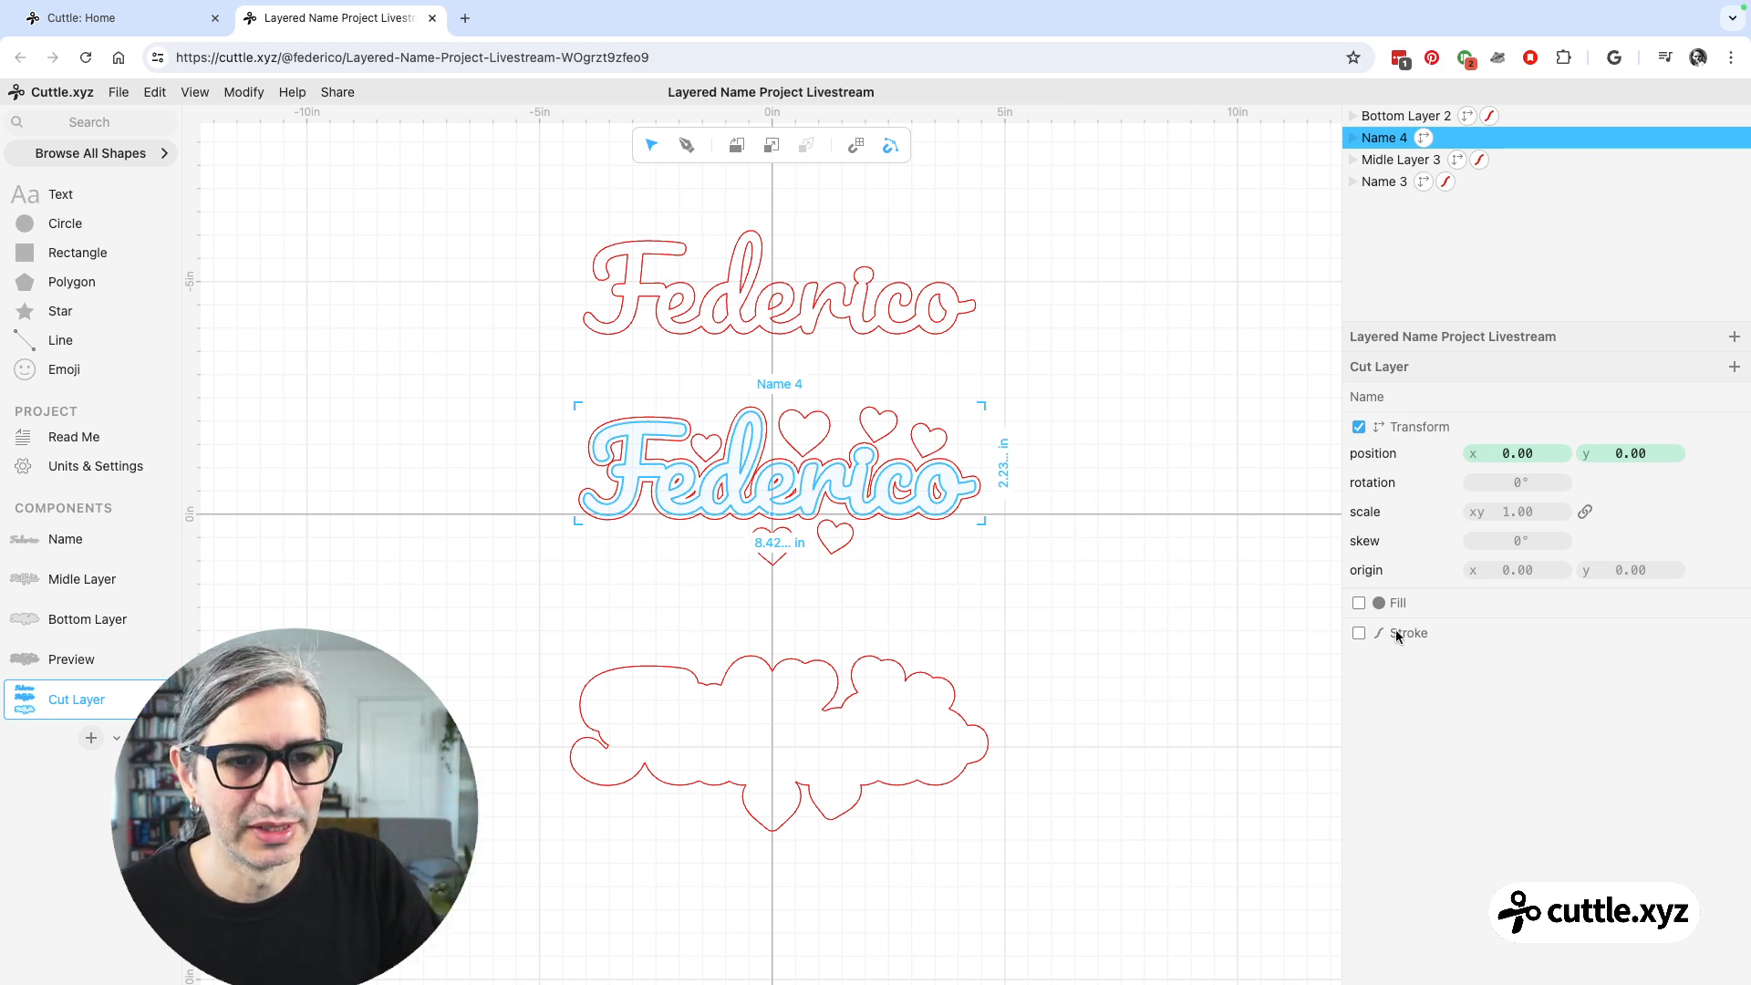
pyautogui.click(1359, 633)
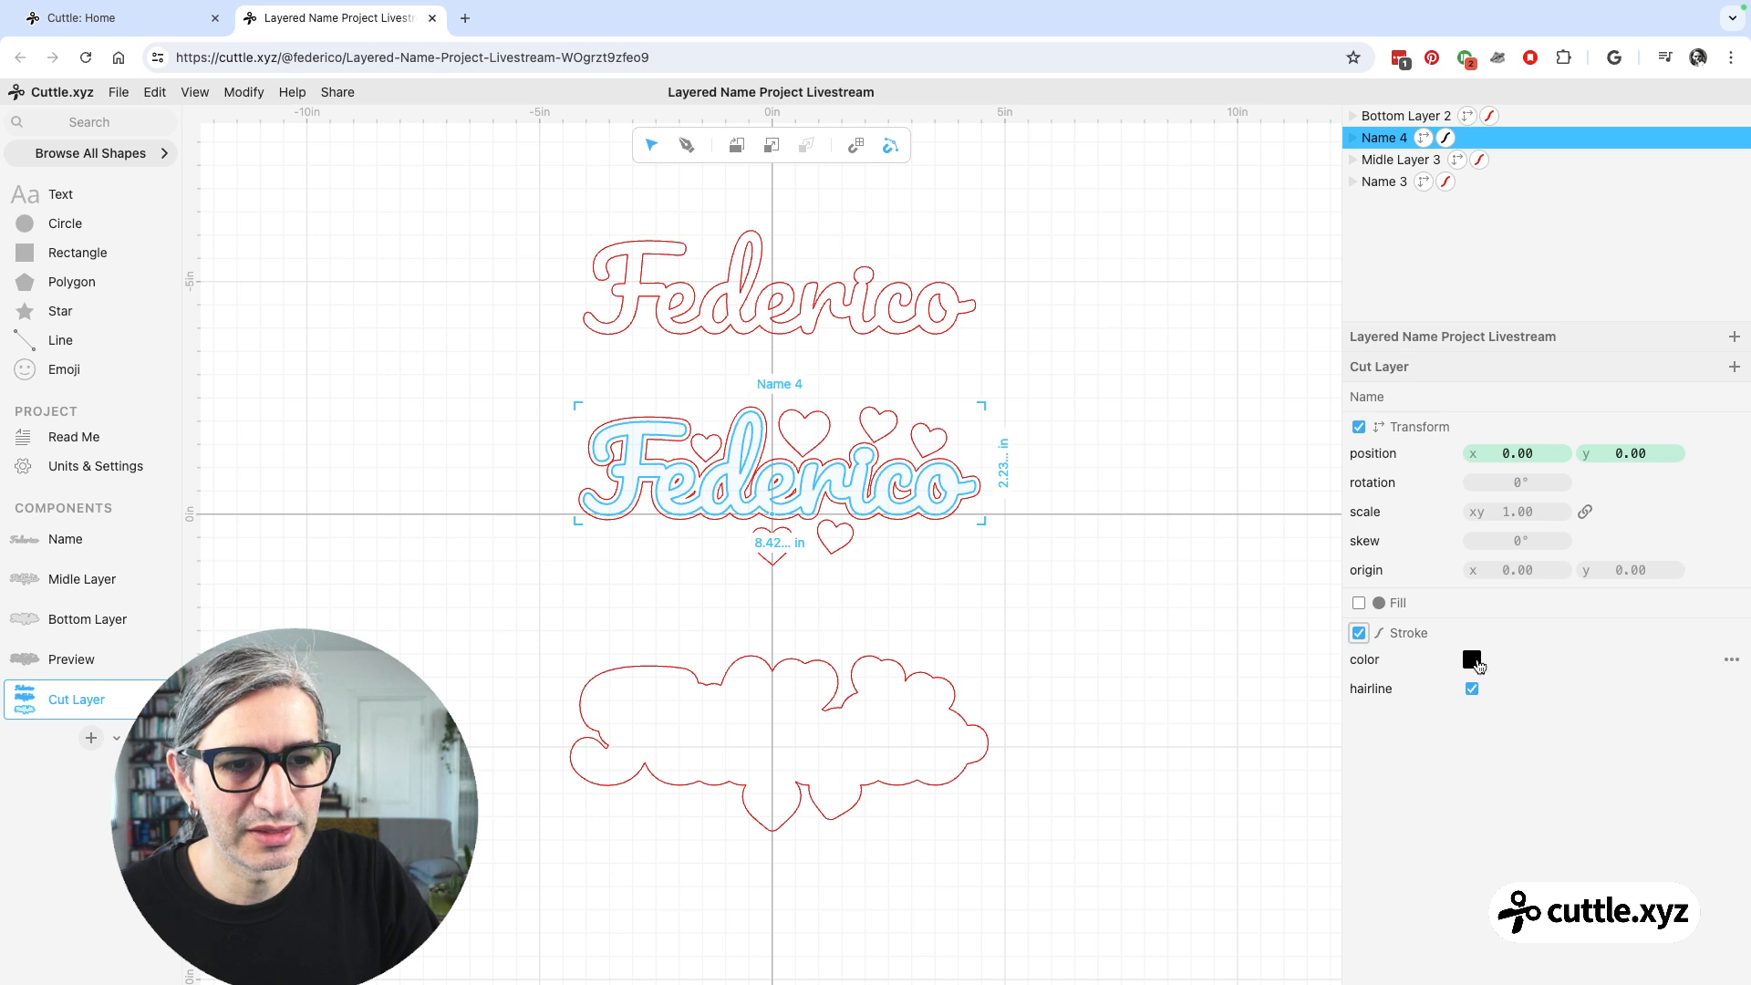
pyautogui.click(1472, 659)
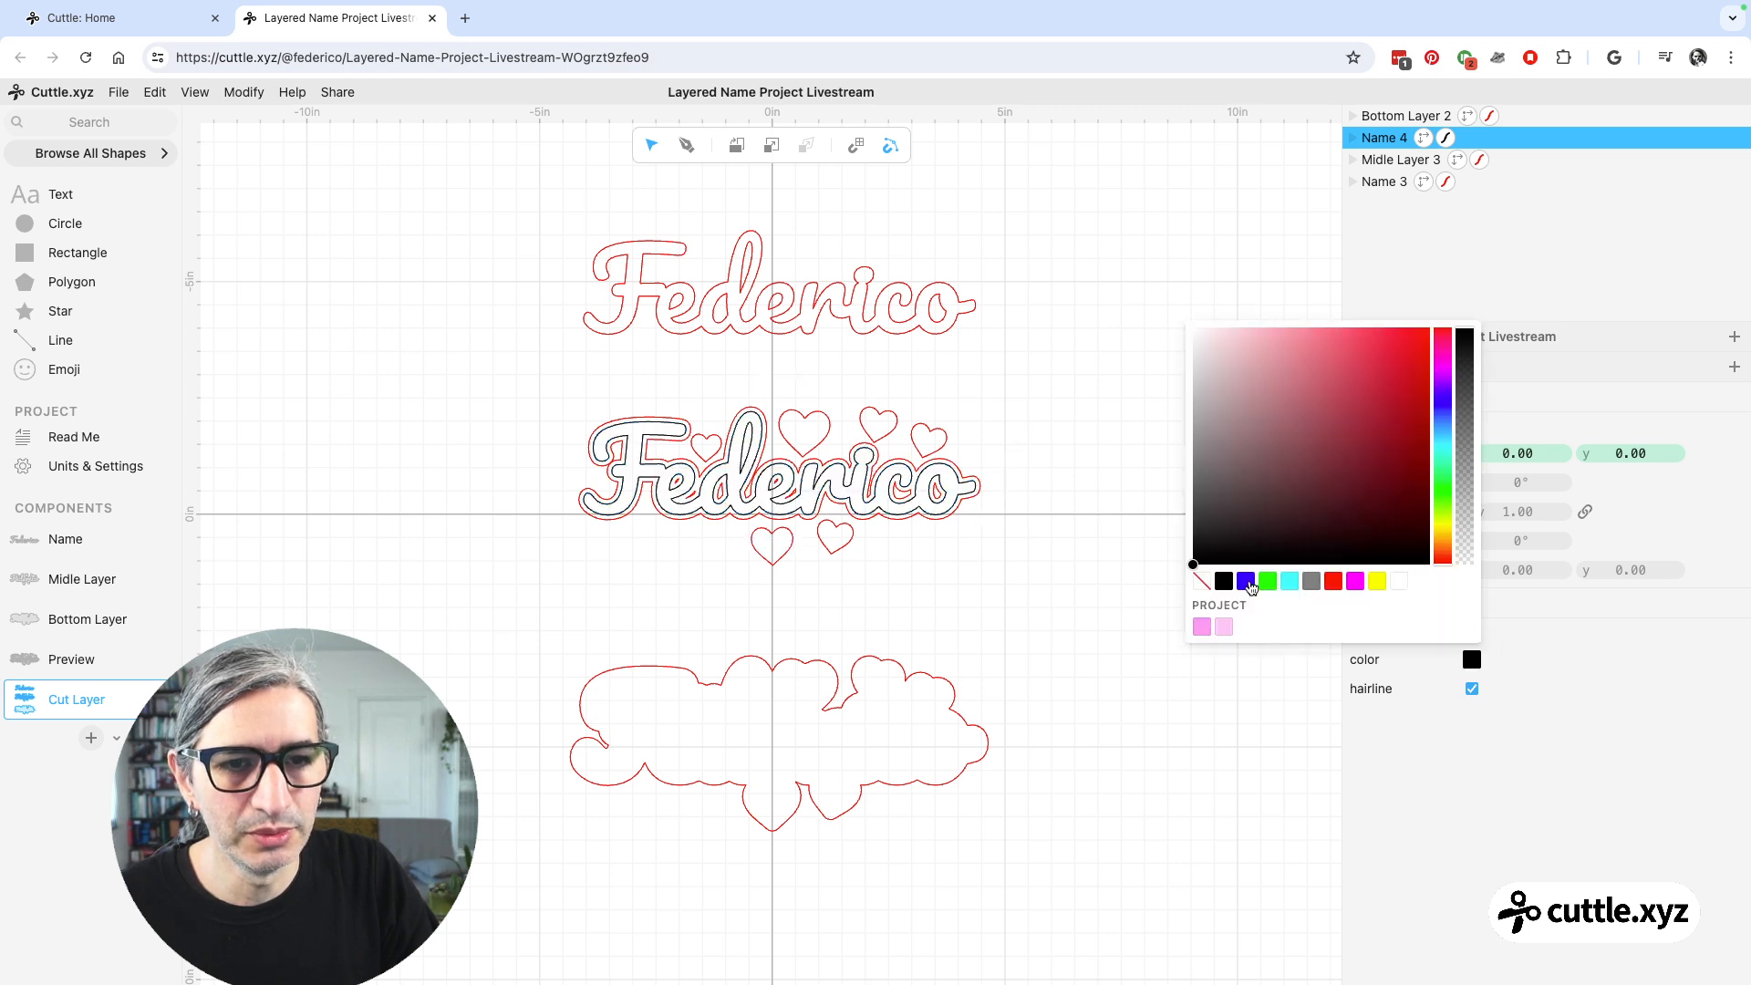
pyautogui.click(1246, 581)
pyautogui.click(1077, 588)
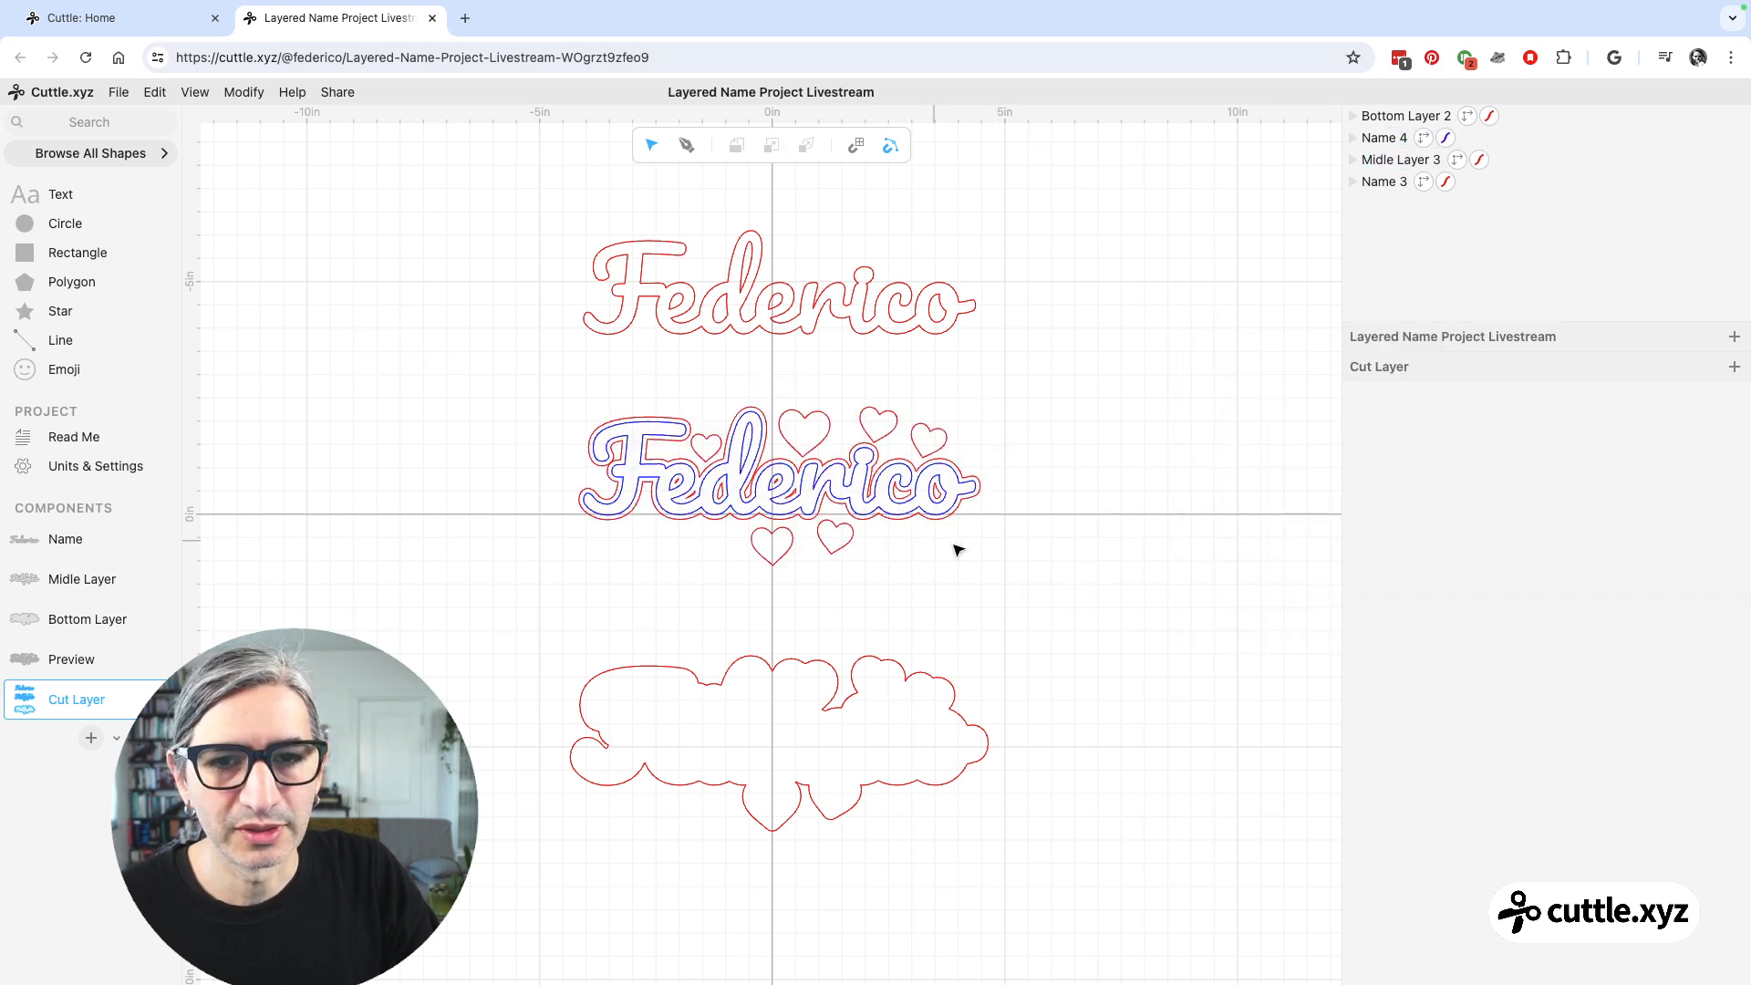
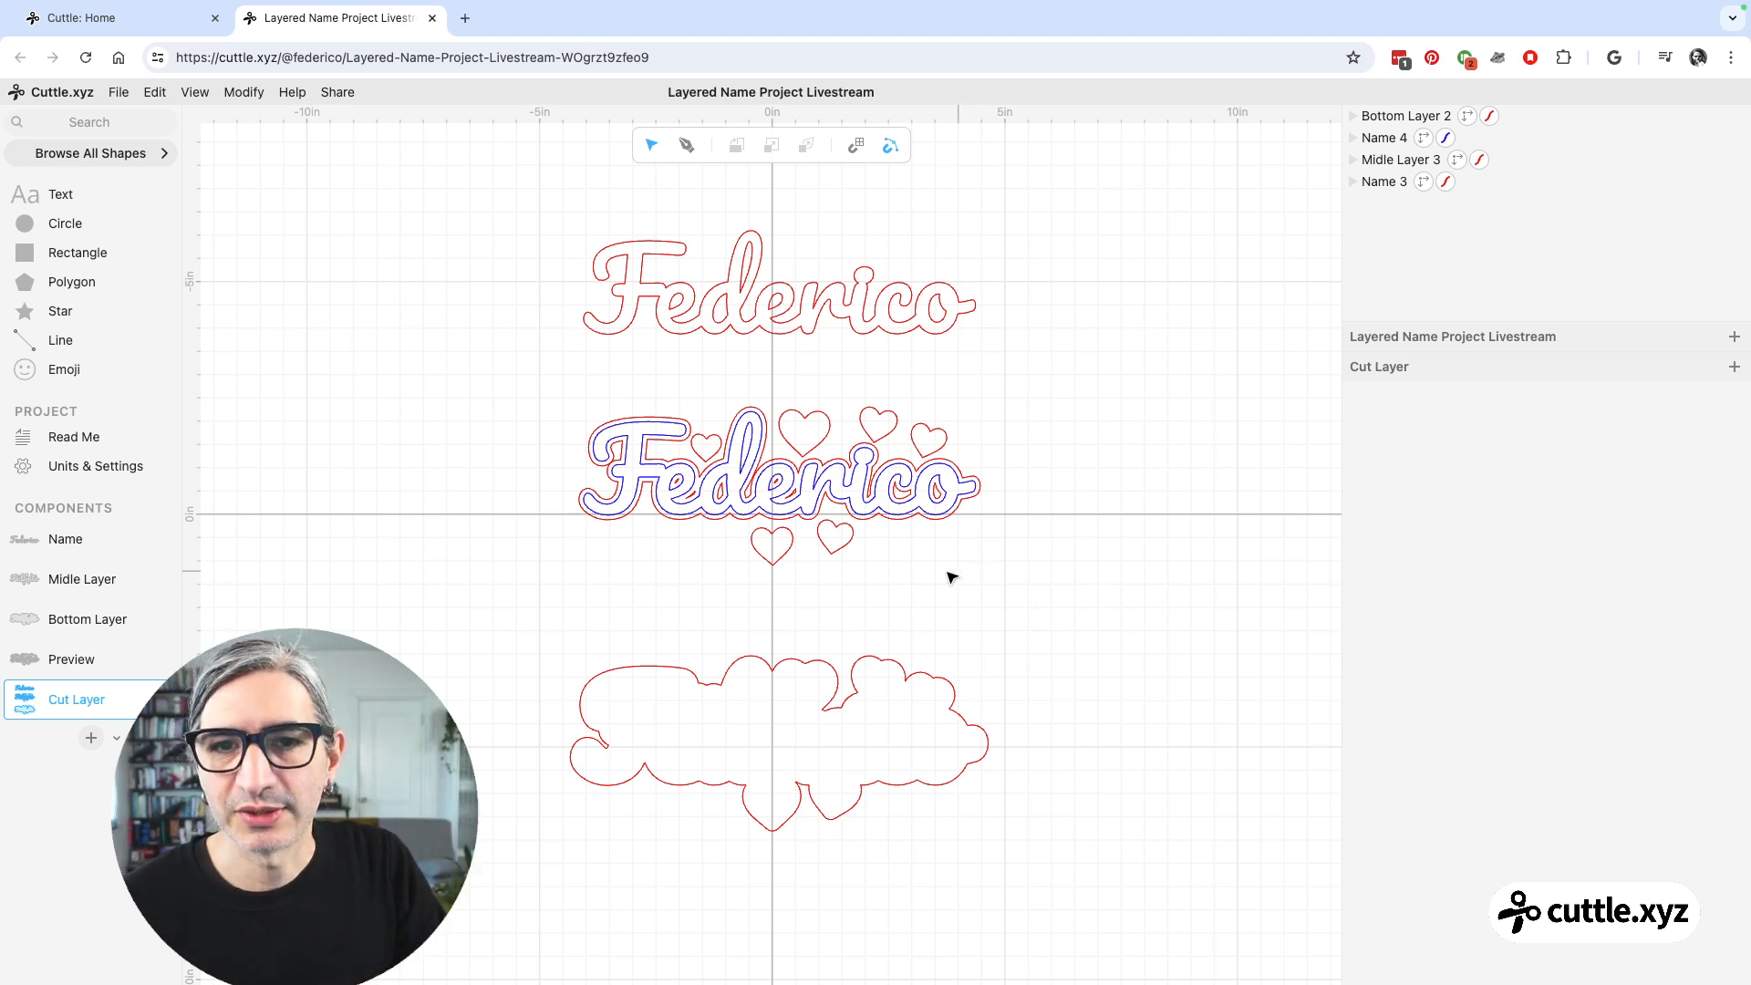
pyautogui.click(882, 463)
pyautogui.click(871, 473)
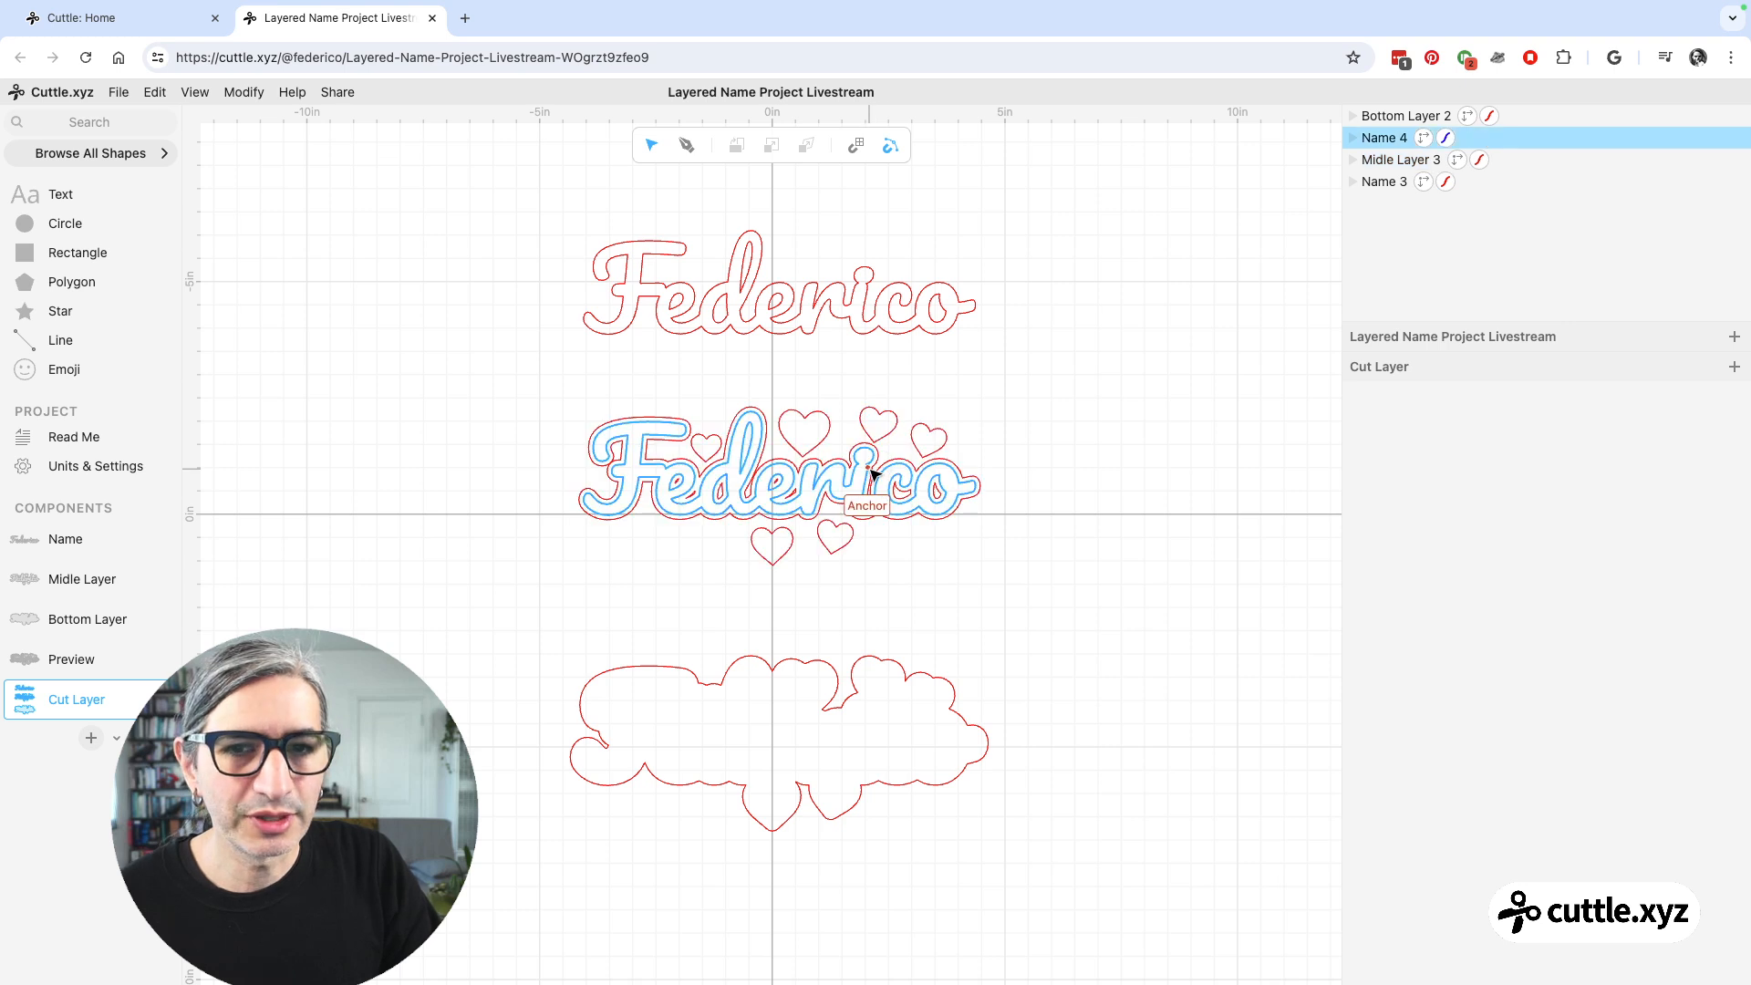
pyautogui.click(771, 343)
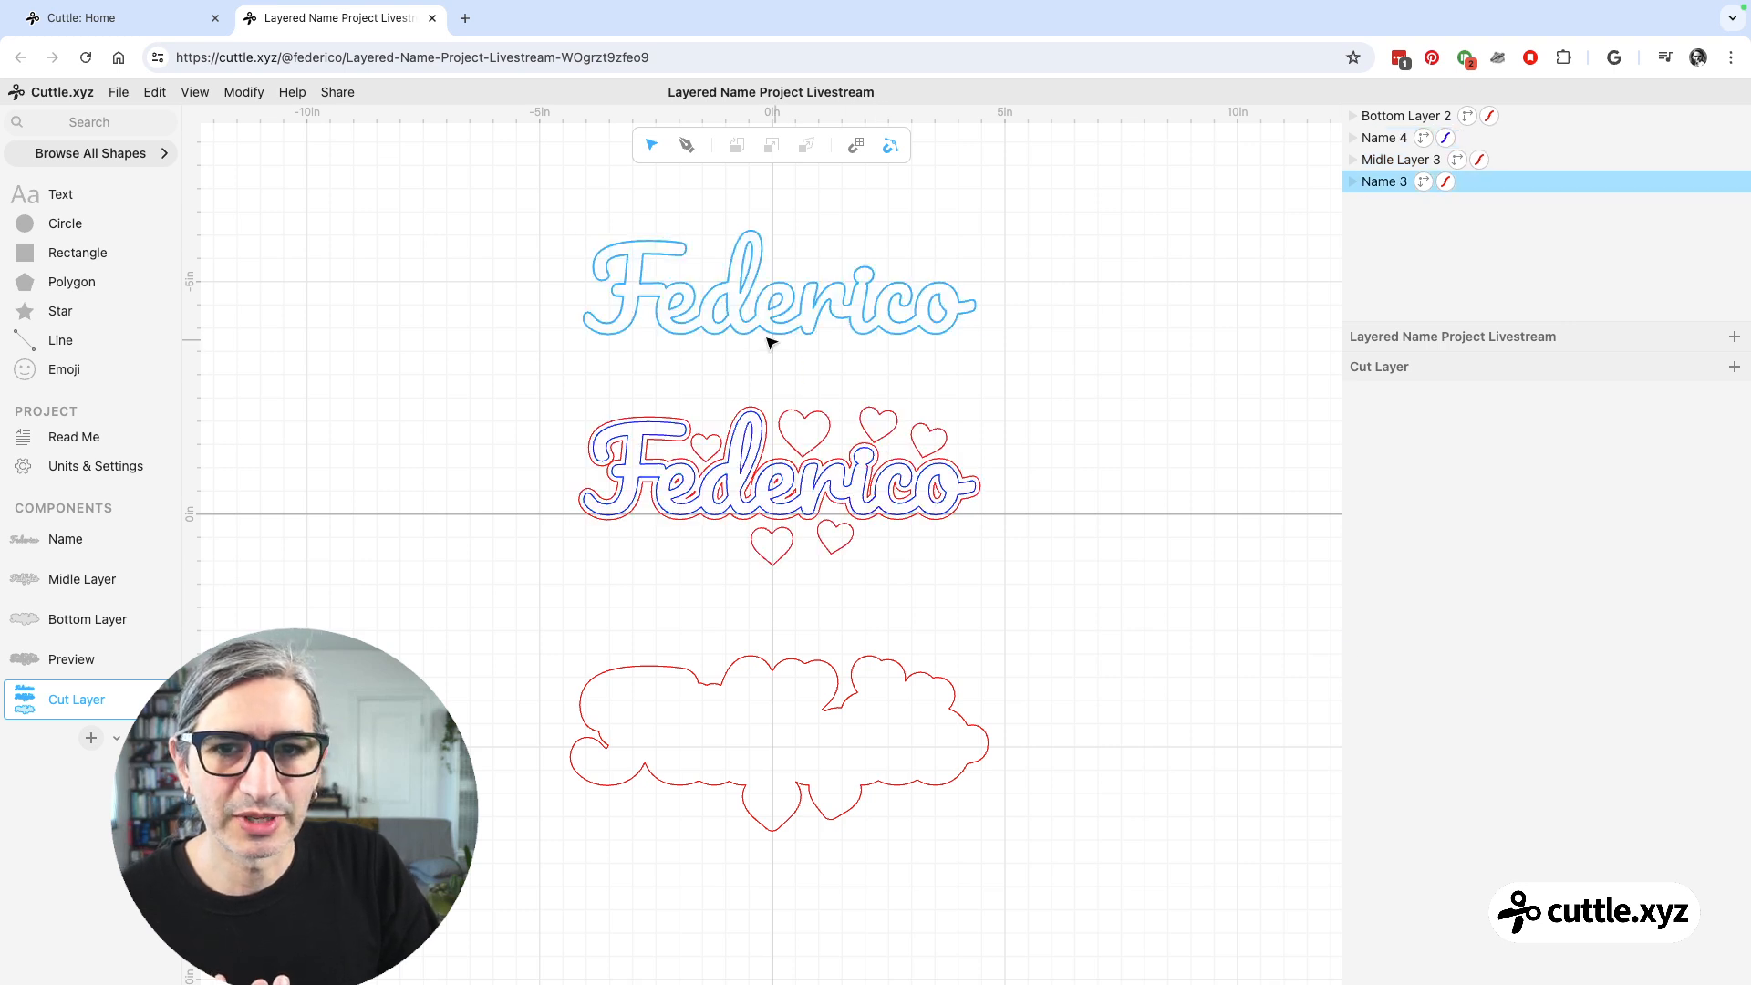
pyautogui.moveTo(771, 343)
pyautogui.mouseDown()
pyautogui.moveTo(844, 341)
pyautogui.moveTo(832, 325)
pyautogui.moveTo(780, 520)
pyautogui.moveTo(780, 340)
pyautogui.mouseUp()
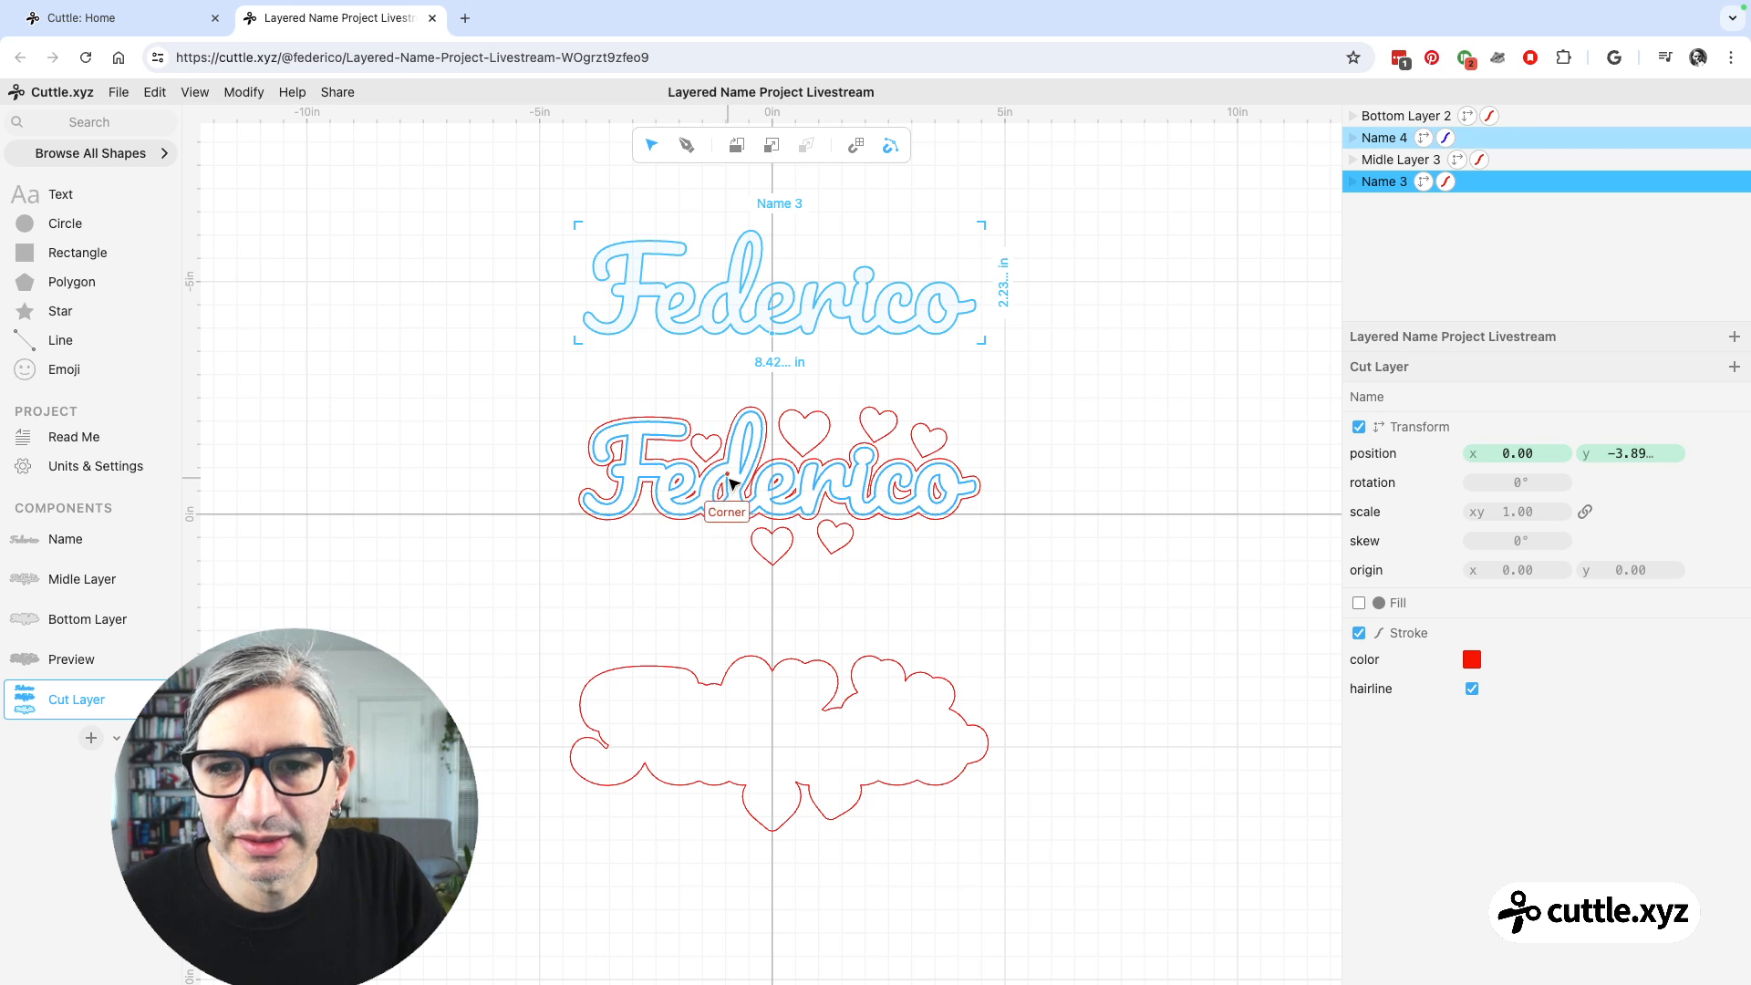
pyautogui.click(732, 483)
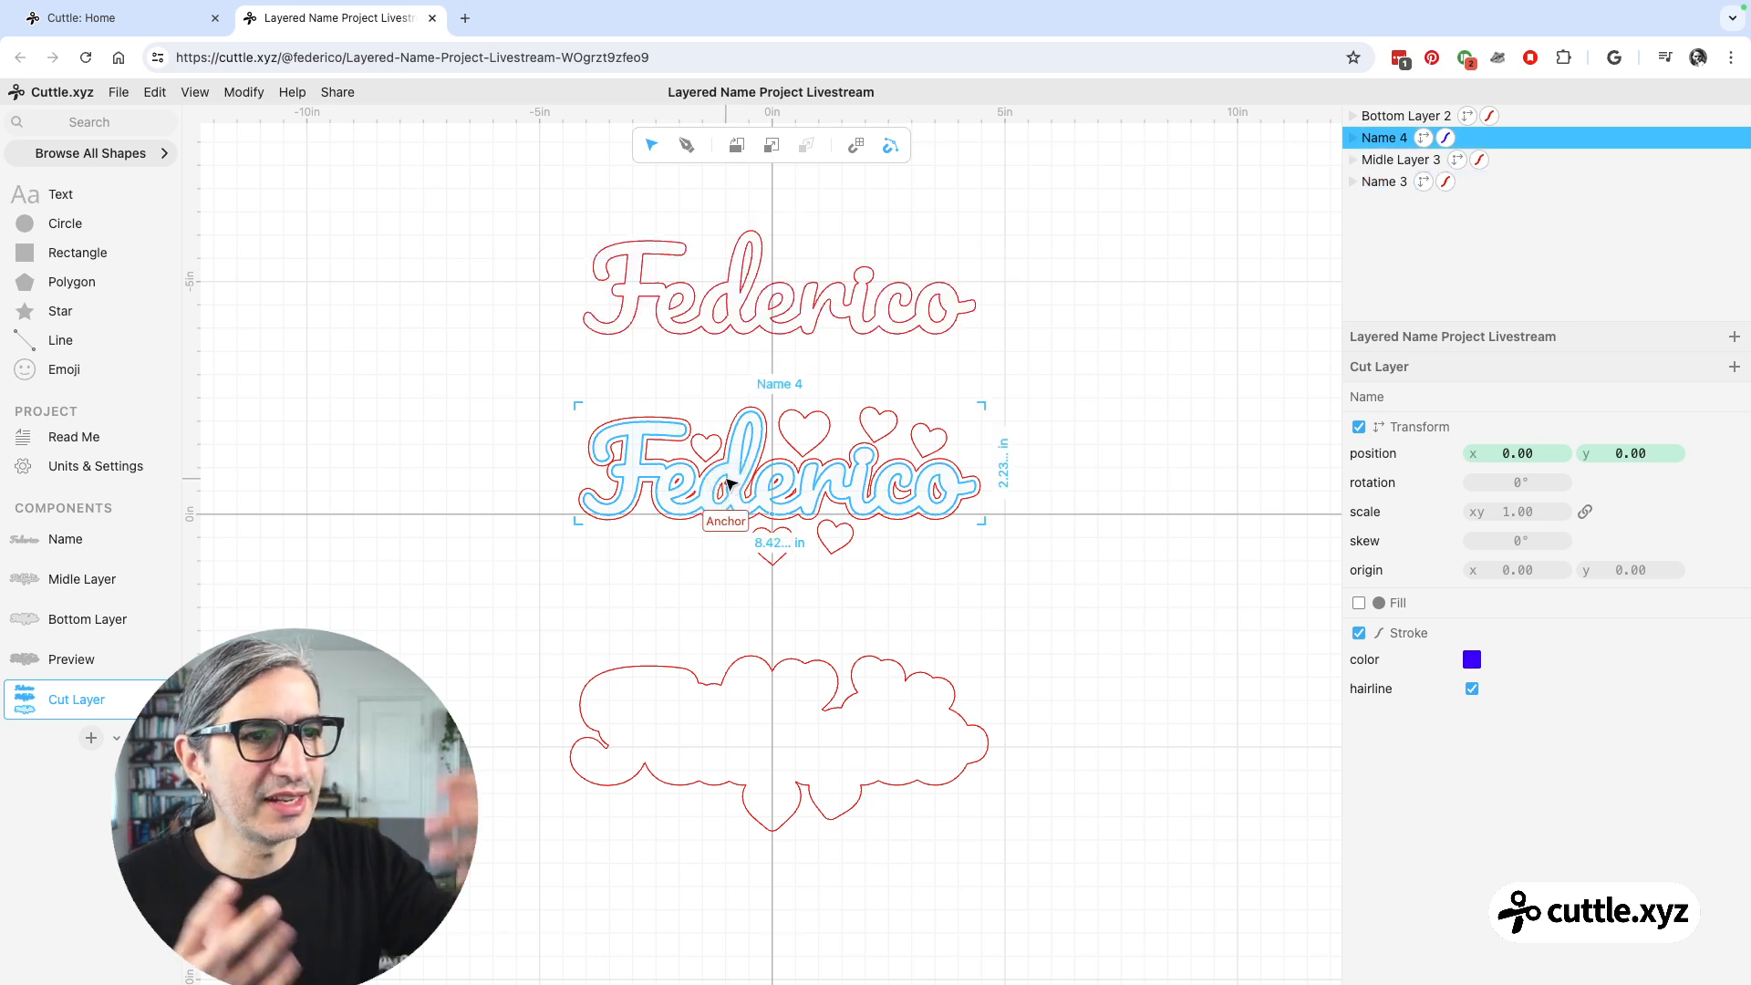
pyautogui.click(1076, 660)
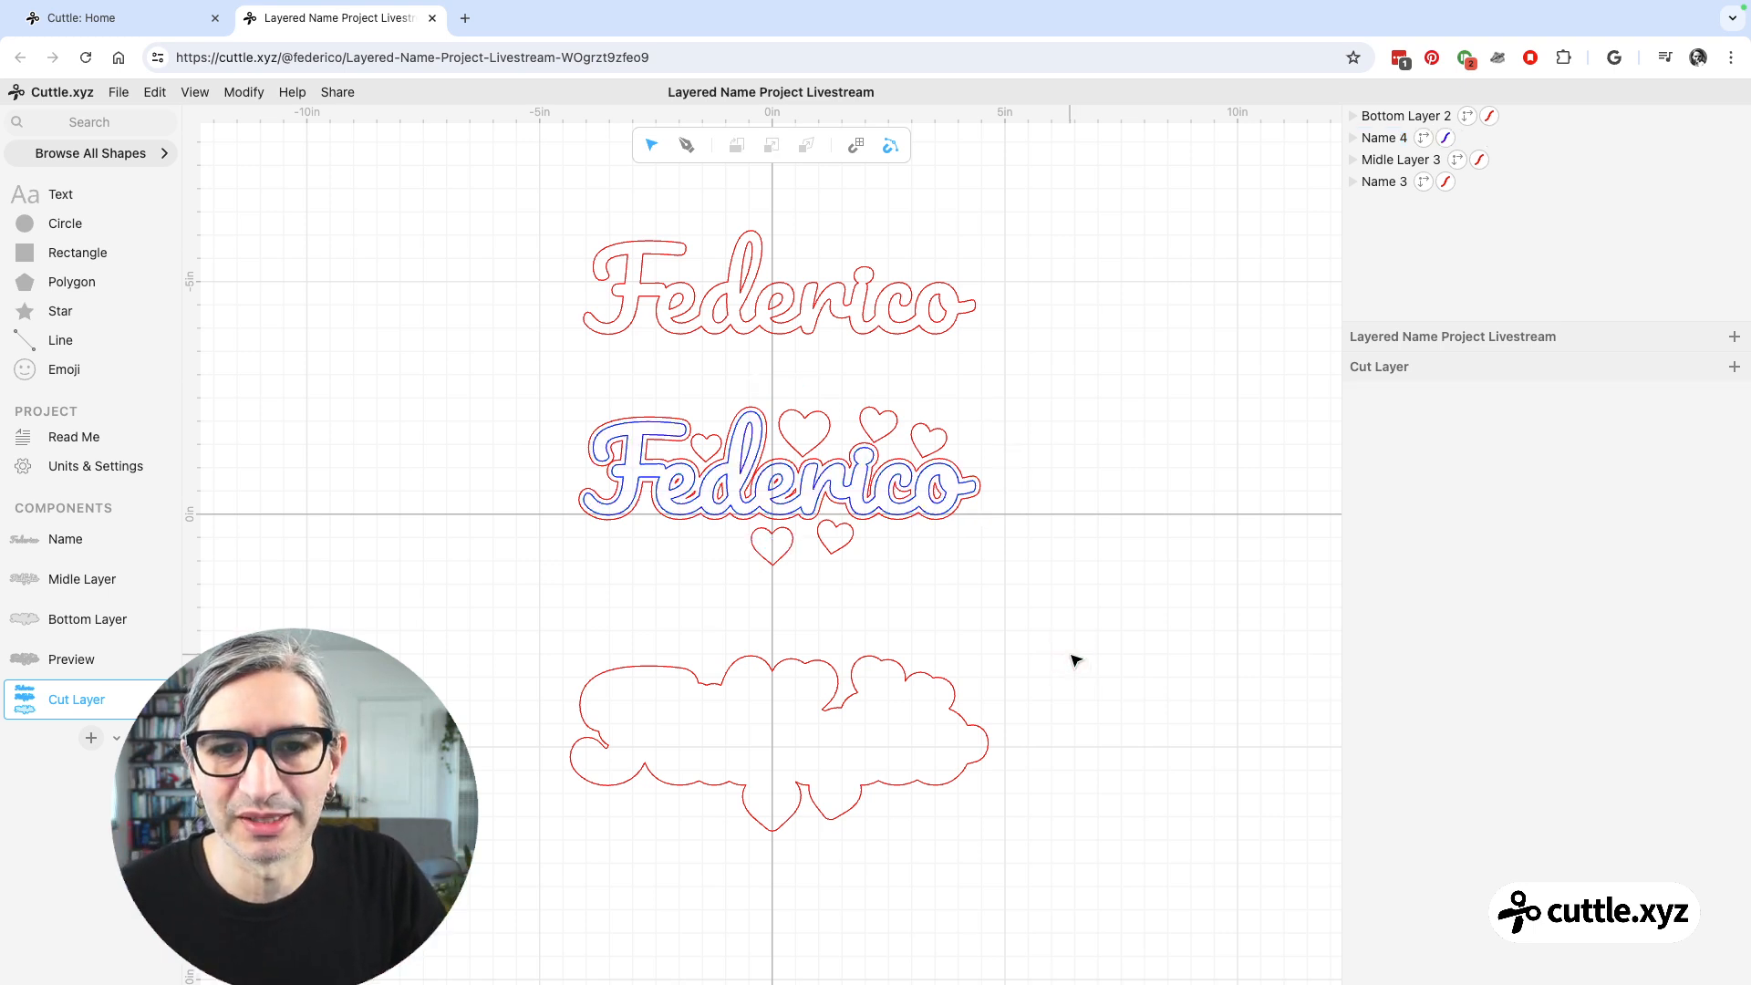
# - Apply a Contract (Inset) modifier to the blue Name outline over the Midle Layer piece
pyautogui.click(667, 482)
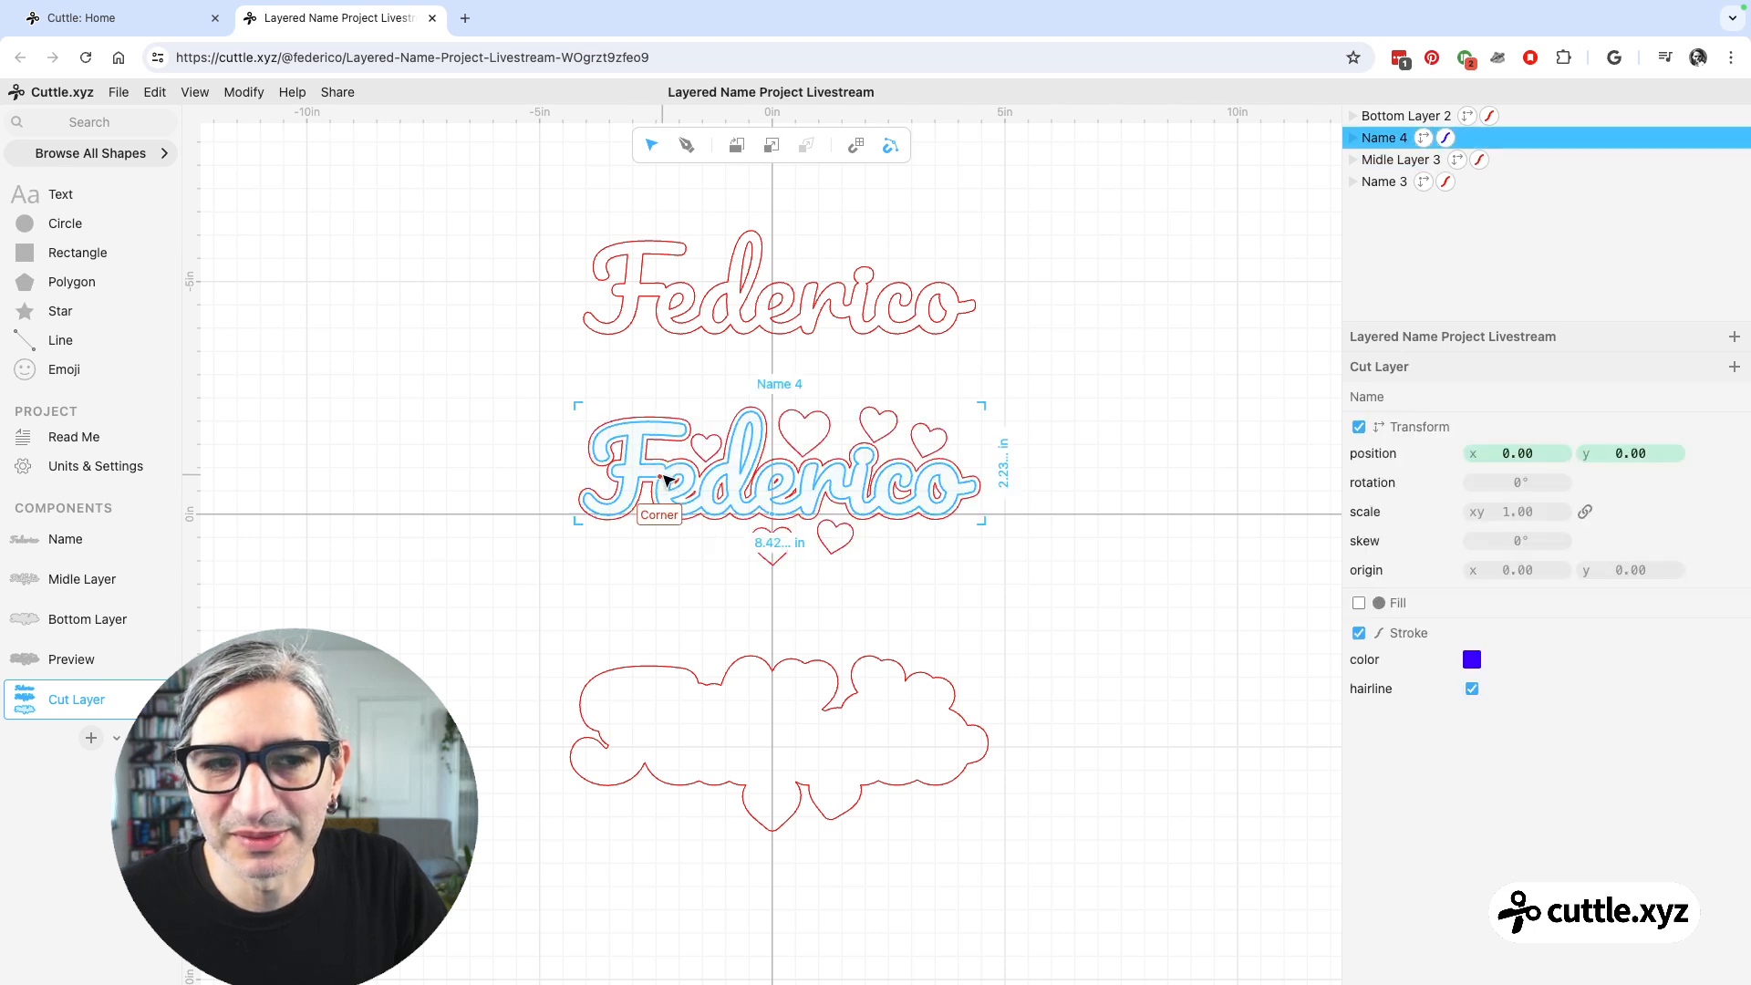
pyautogui.click(244, 95)
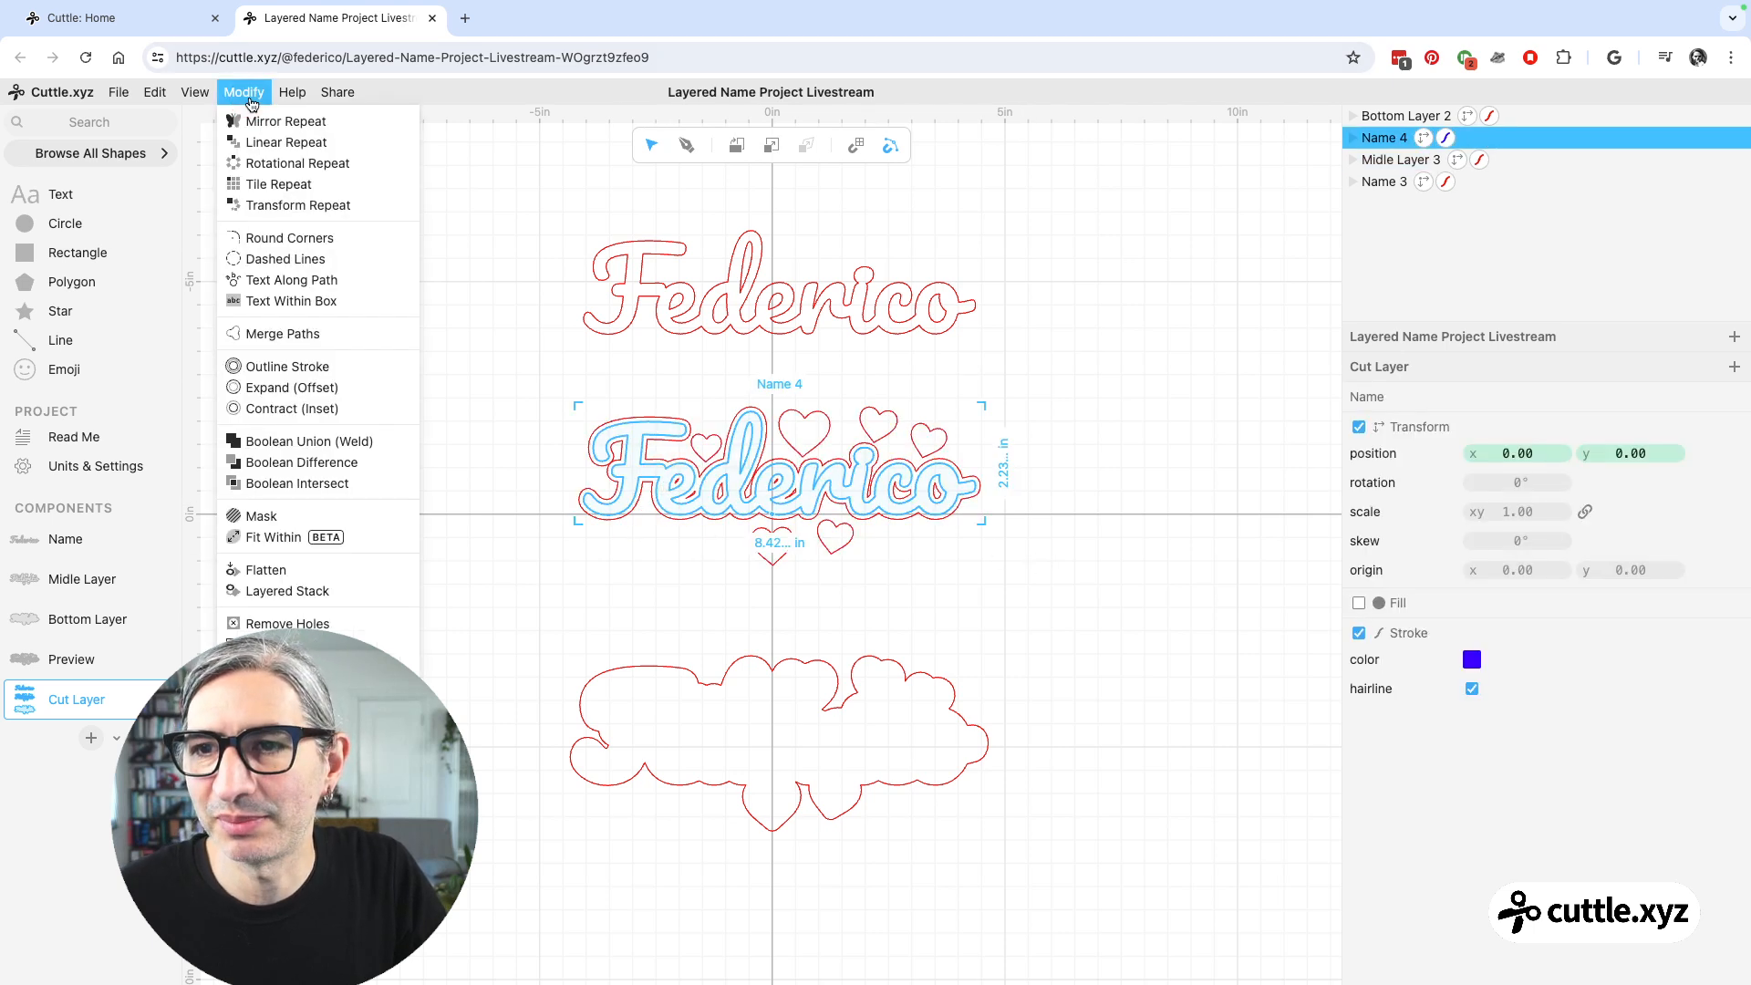
pyautogui.click(267, 413)
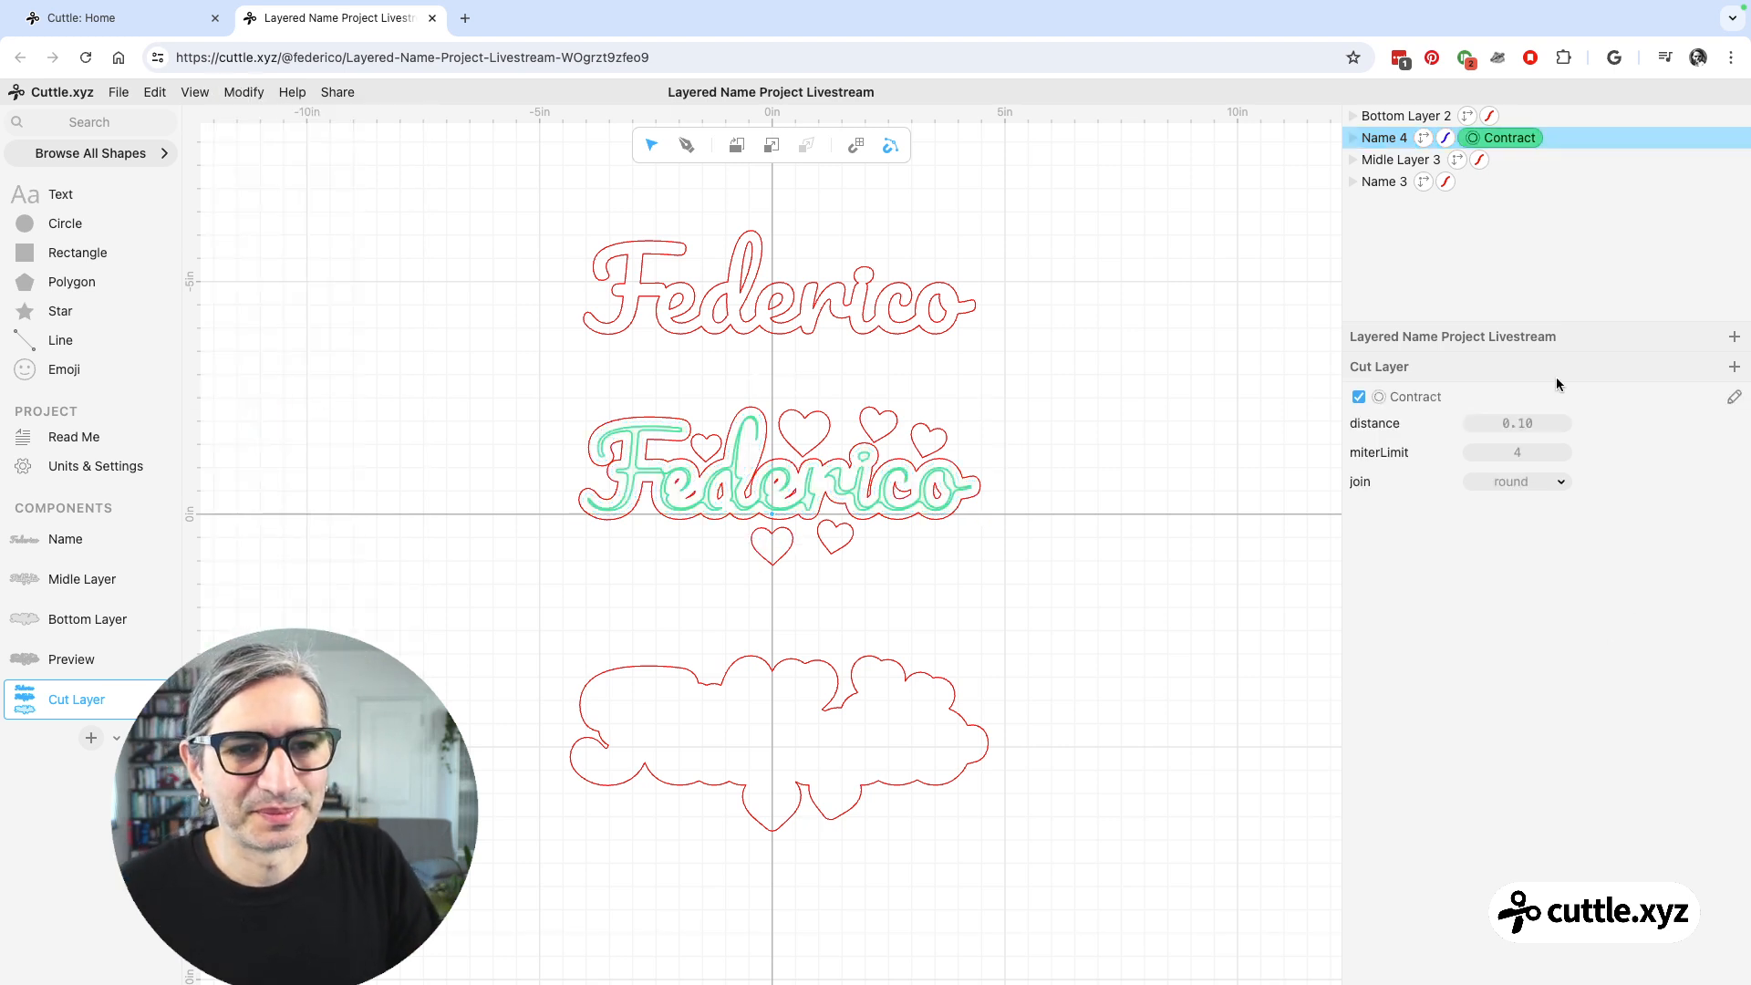
pyautogui.click(1026, 594)
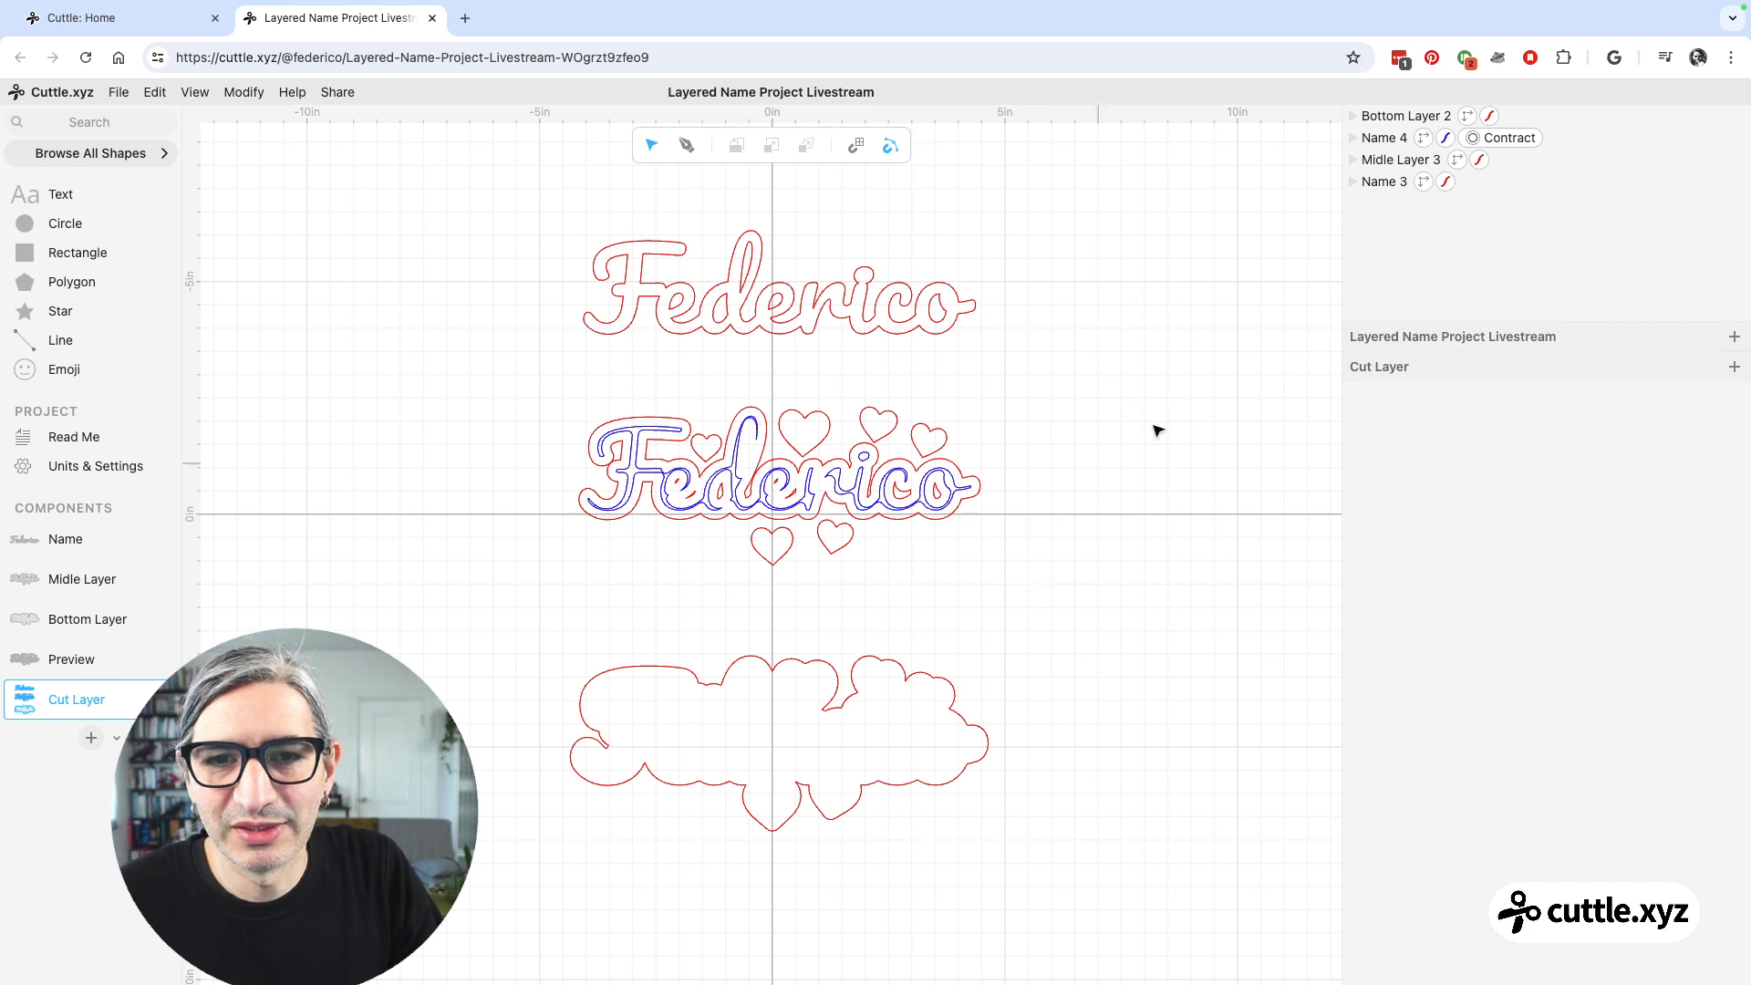
# - Set the contract distance of the blue Name guide to 0.03
pyautogui.click(1490, 146)
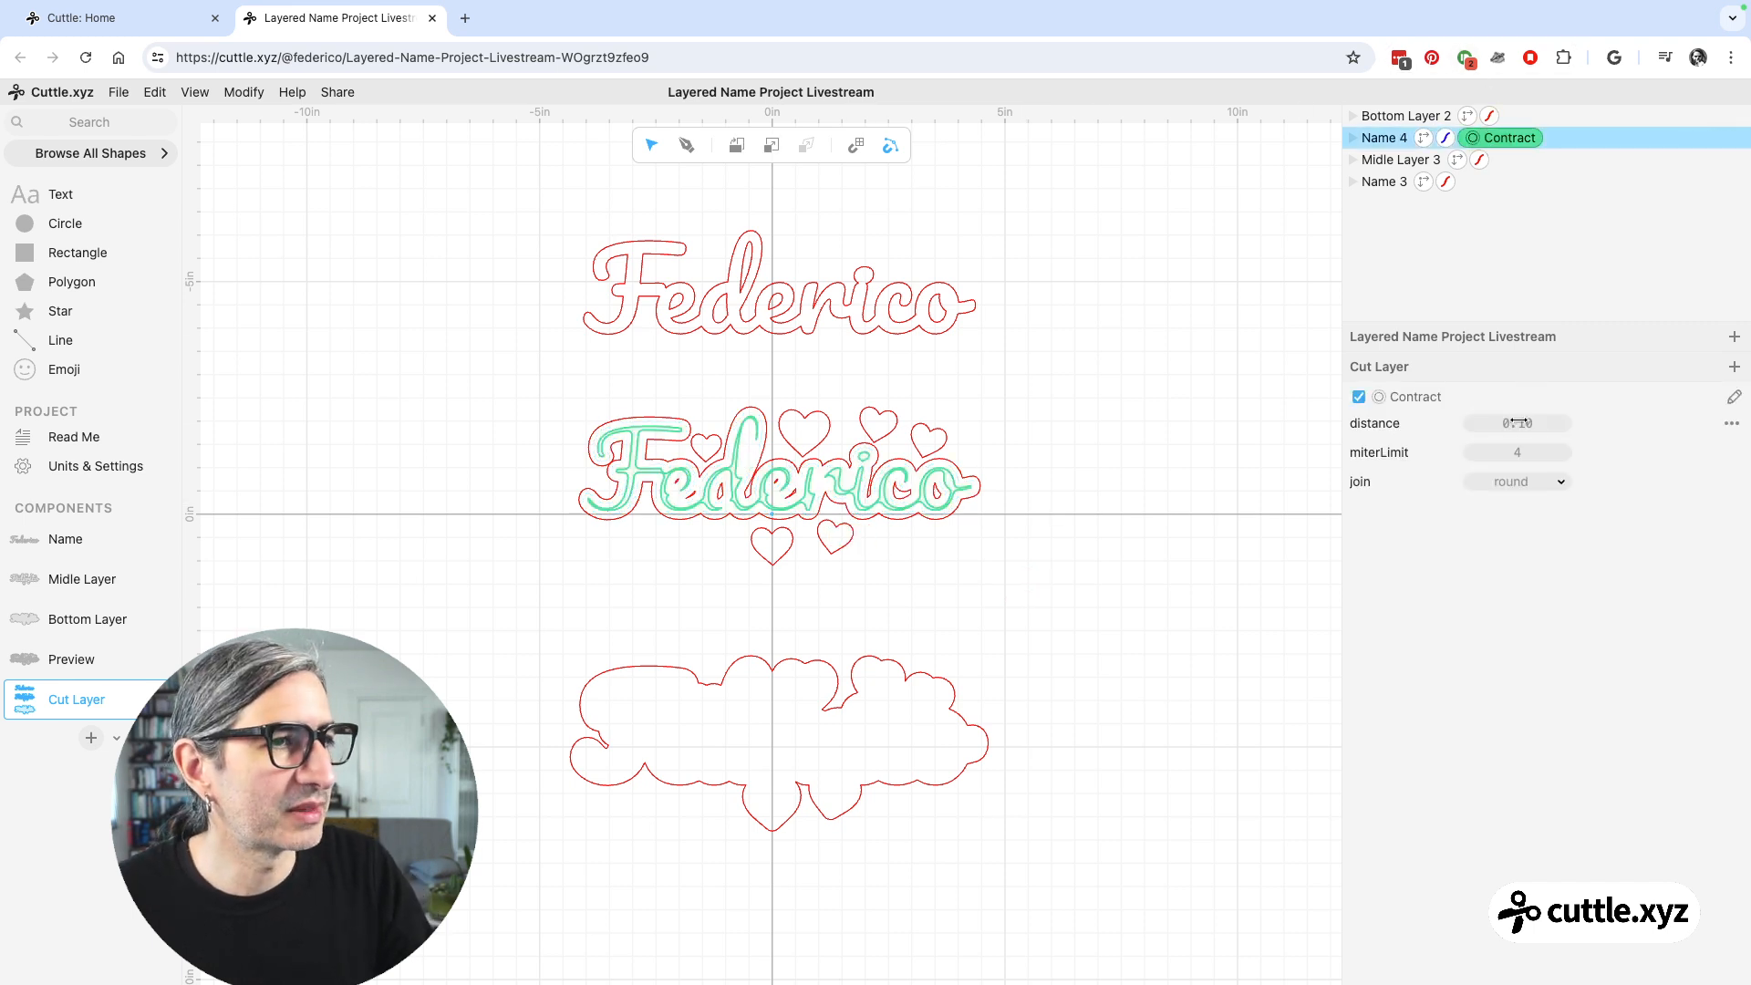
pyautogui.click(1518, 423)
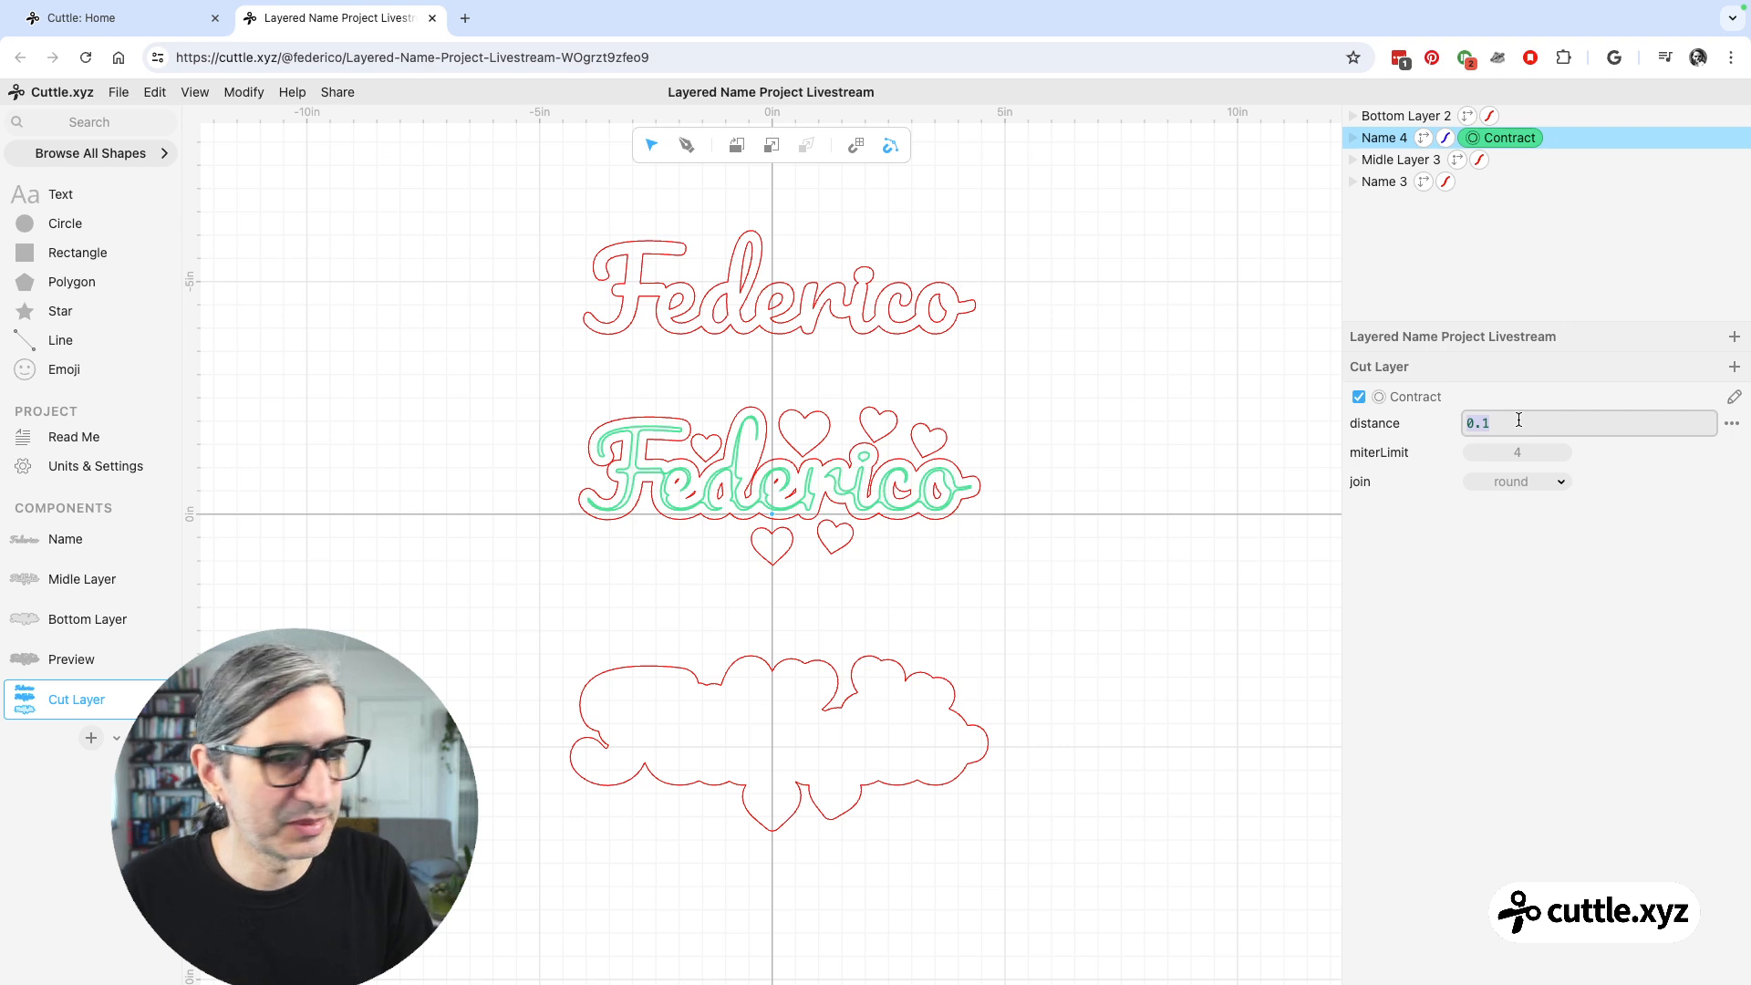
pyautogui.write('0.0')
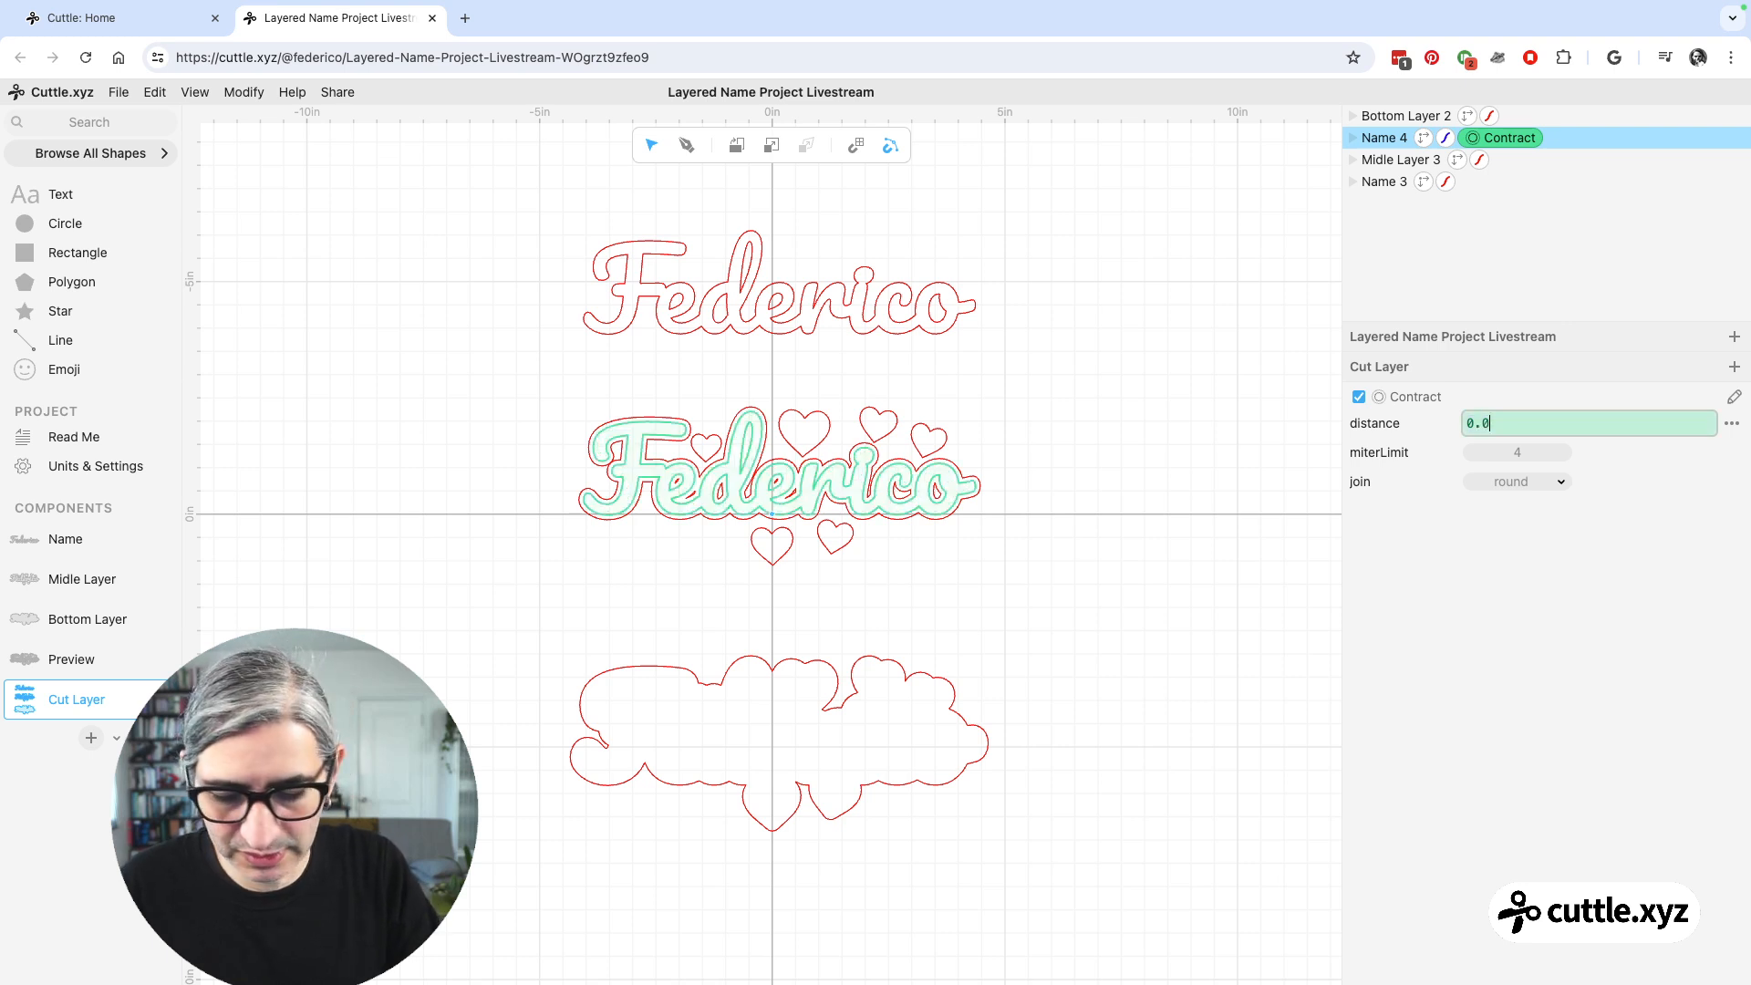
pyautogui.write('3')
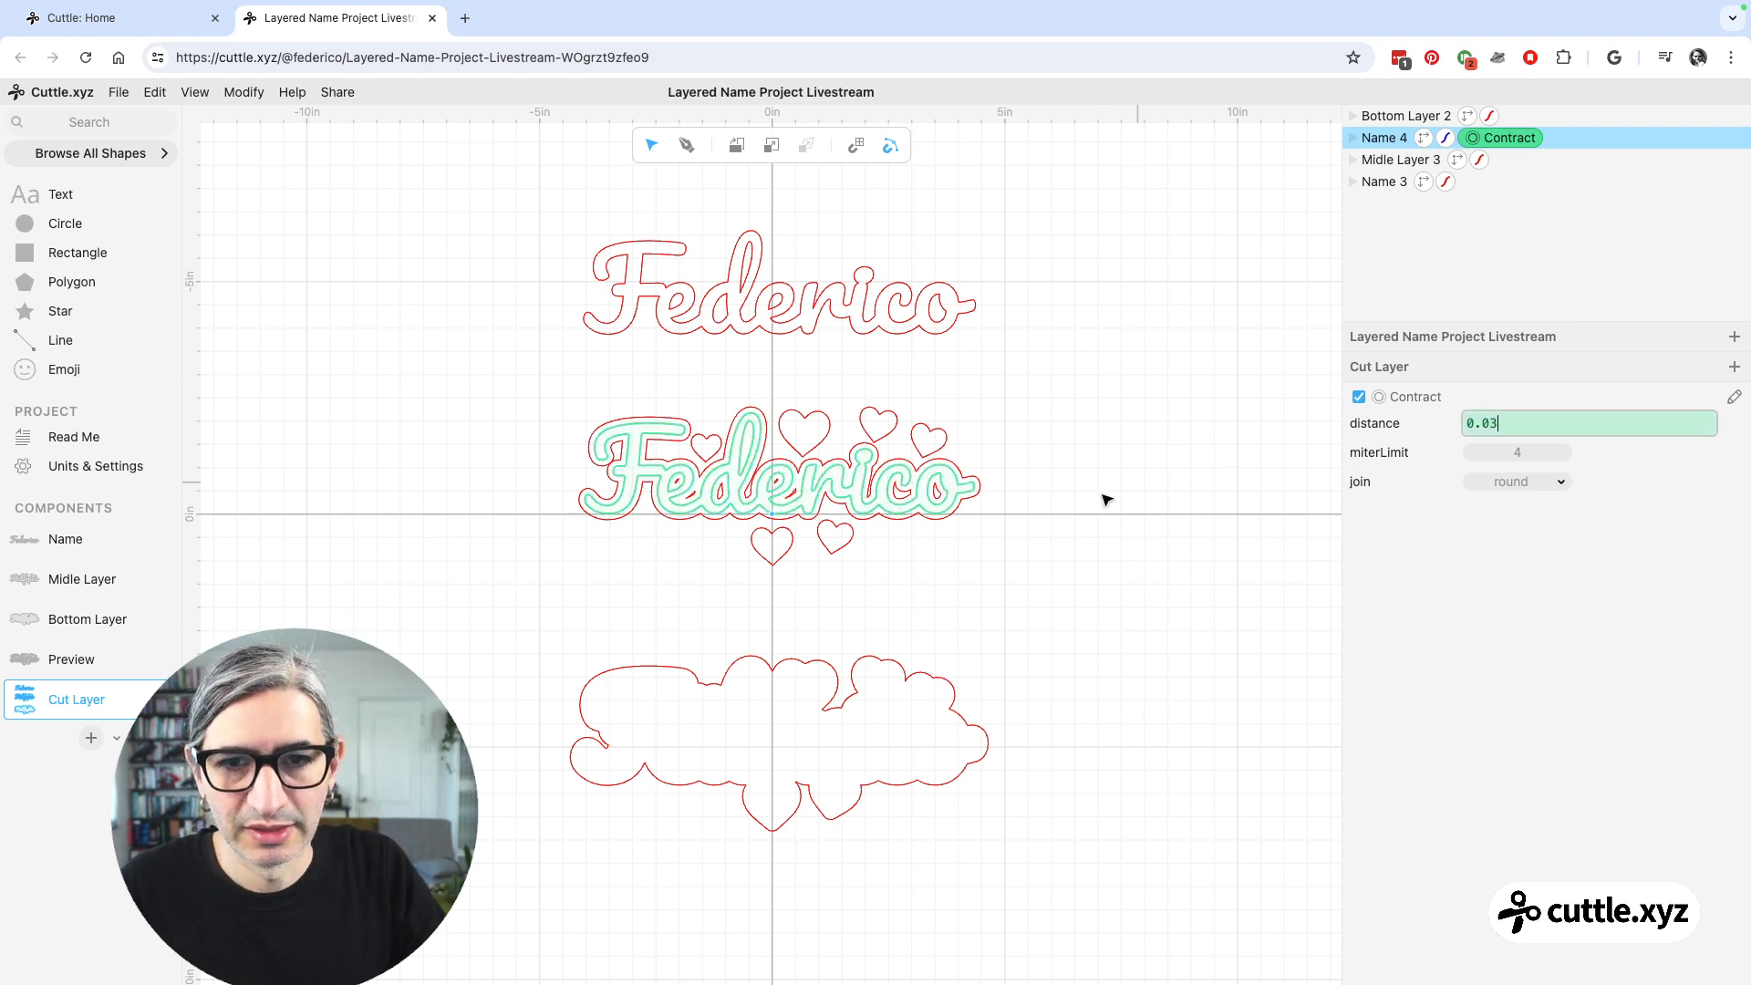
pyautogui.click(1067, 512)
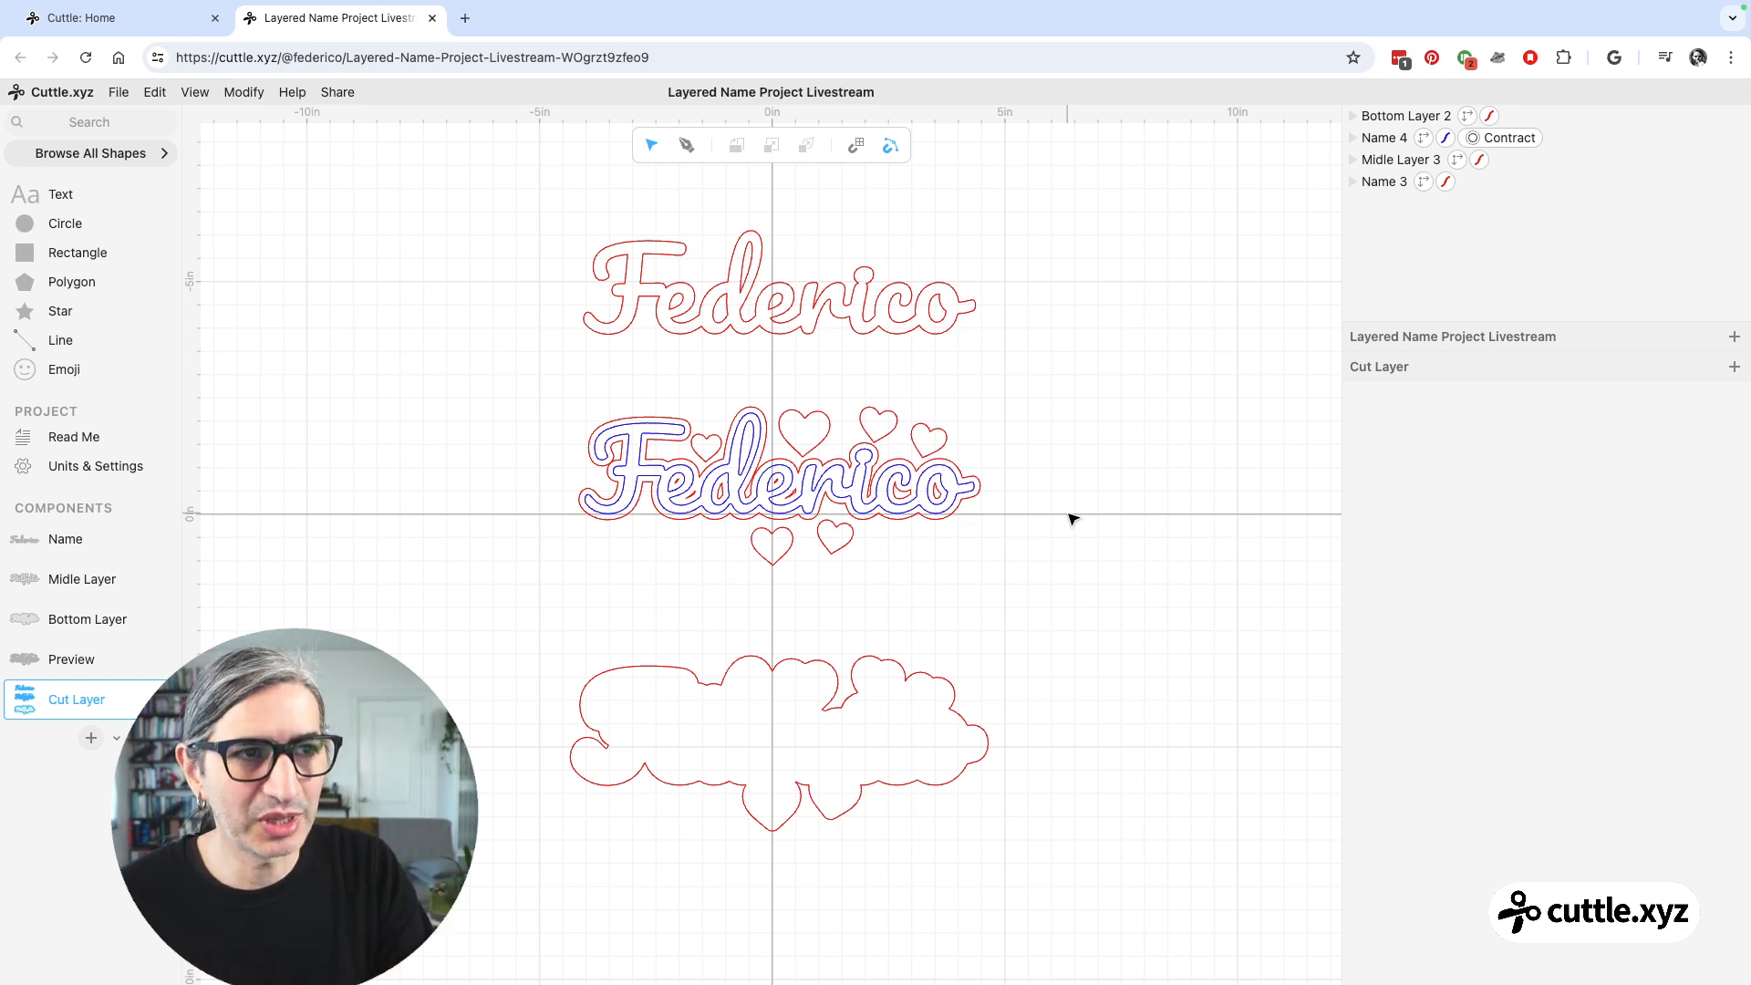
# - Examine how the contracted blue guide sits within the red Midle Layer outline compared with the top Name piece
pyautogui.click(897, 313)
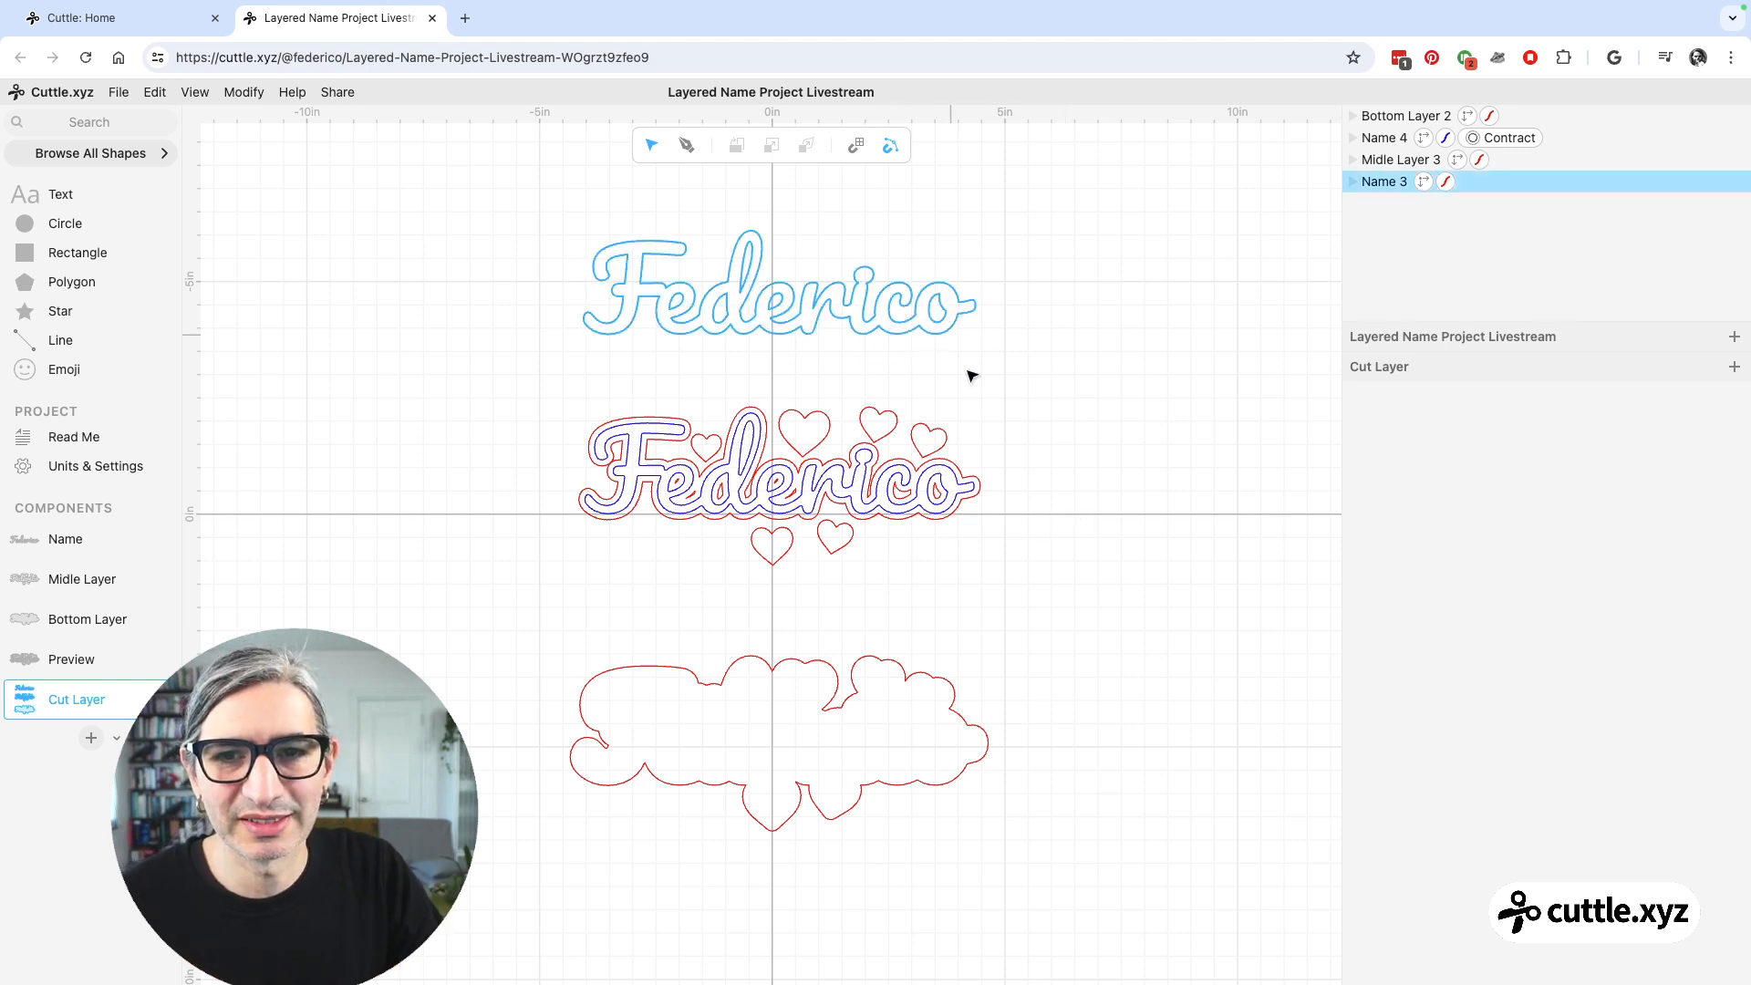
pyautogui.click(970, 375)
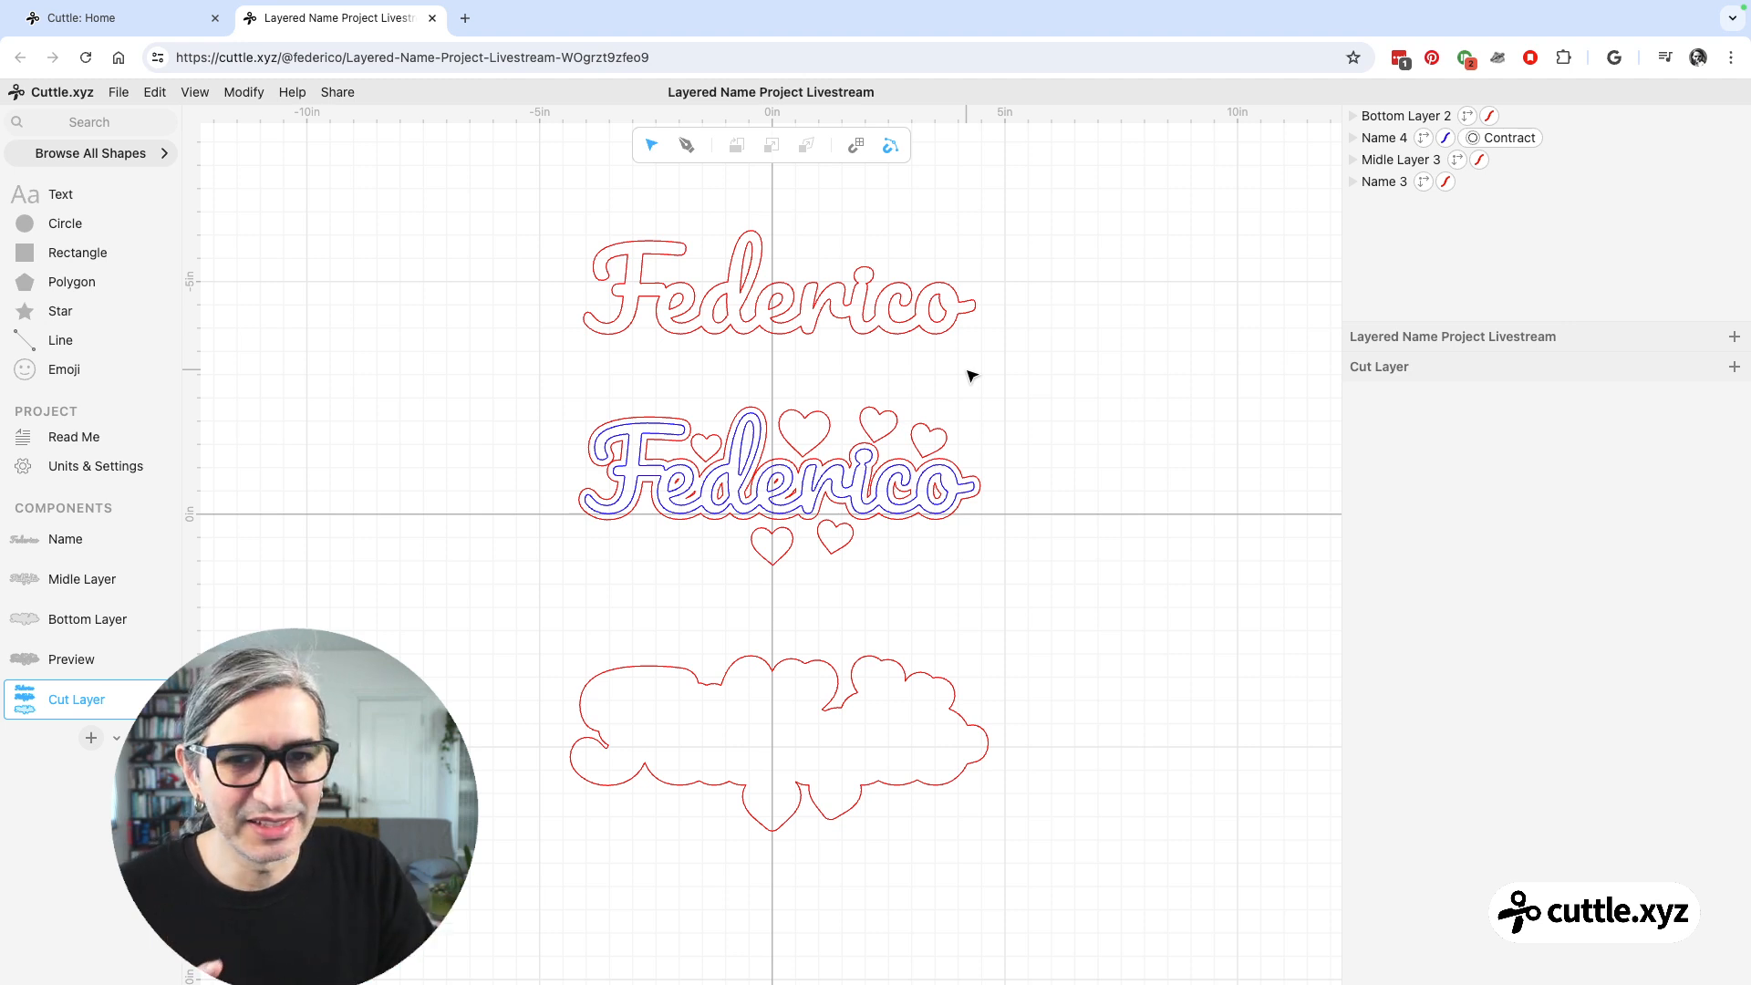
pyautogui.scroll(3, 962, 379)
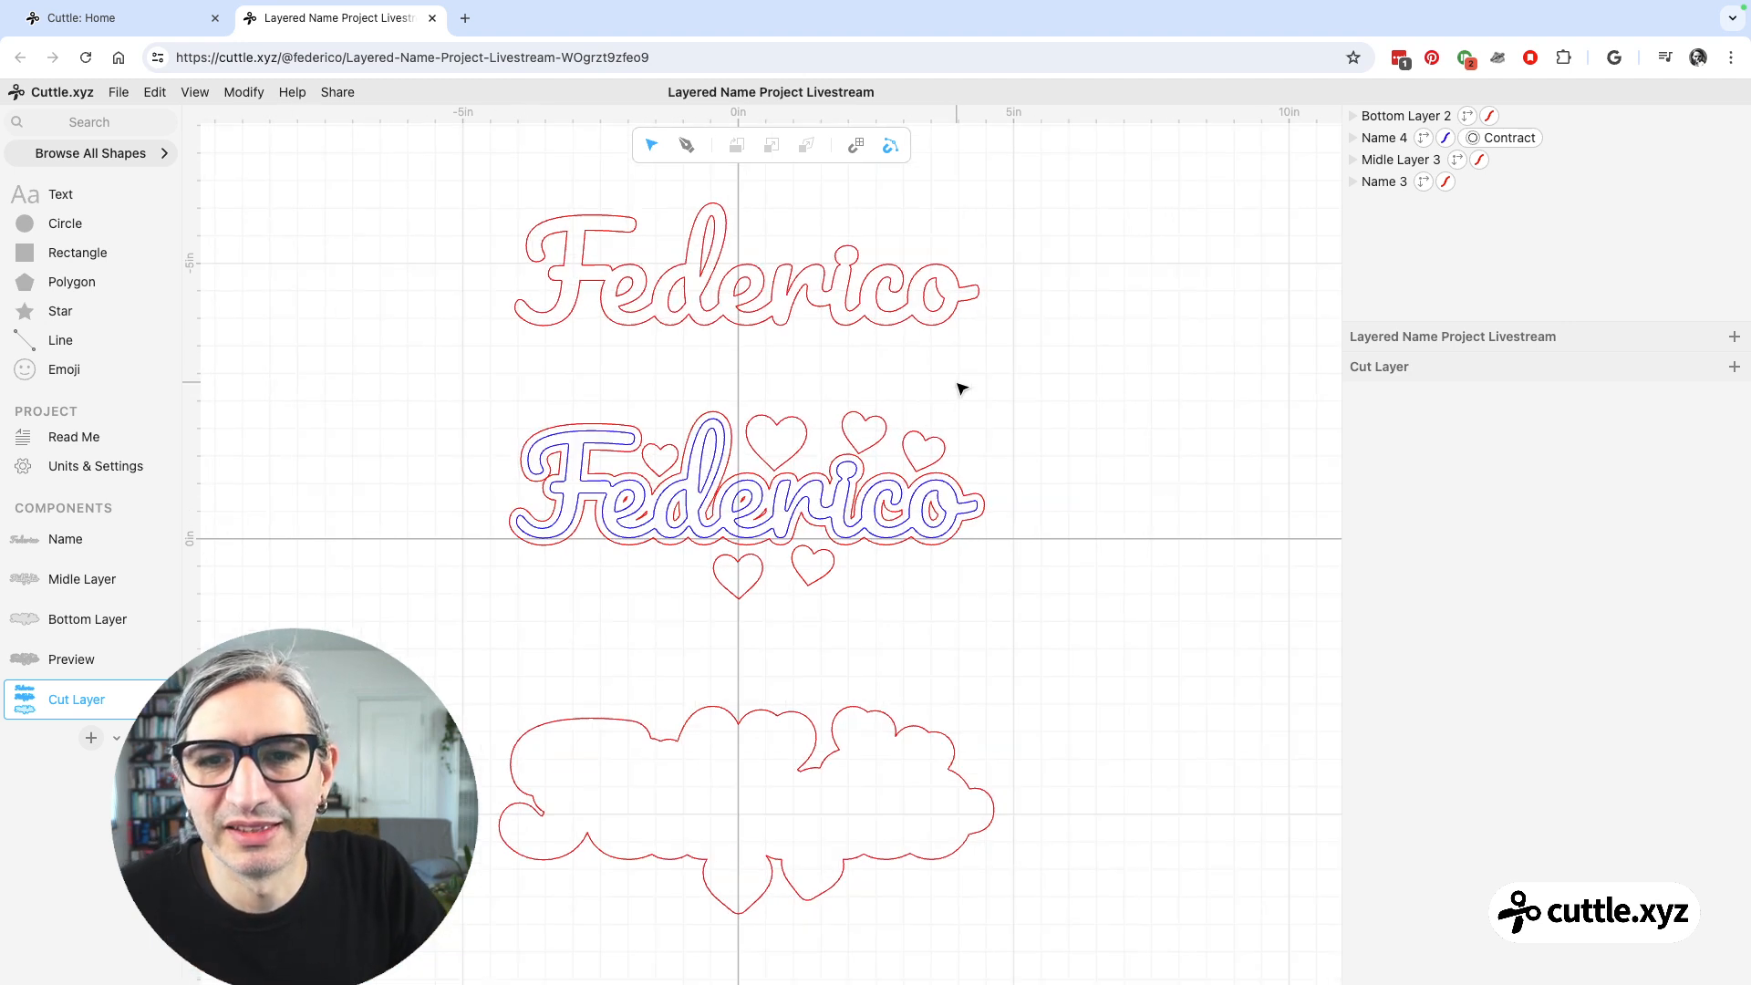
pyautogui.click(910, 529)
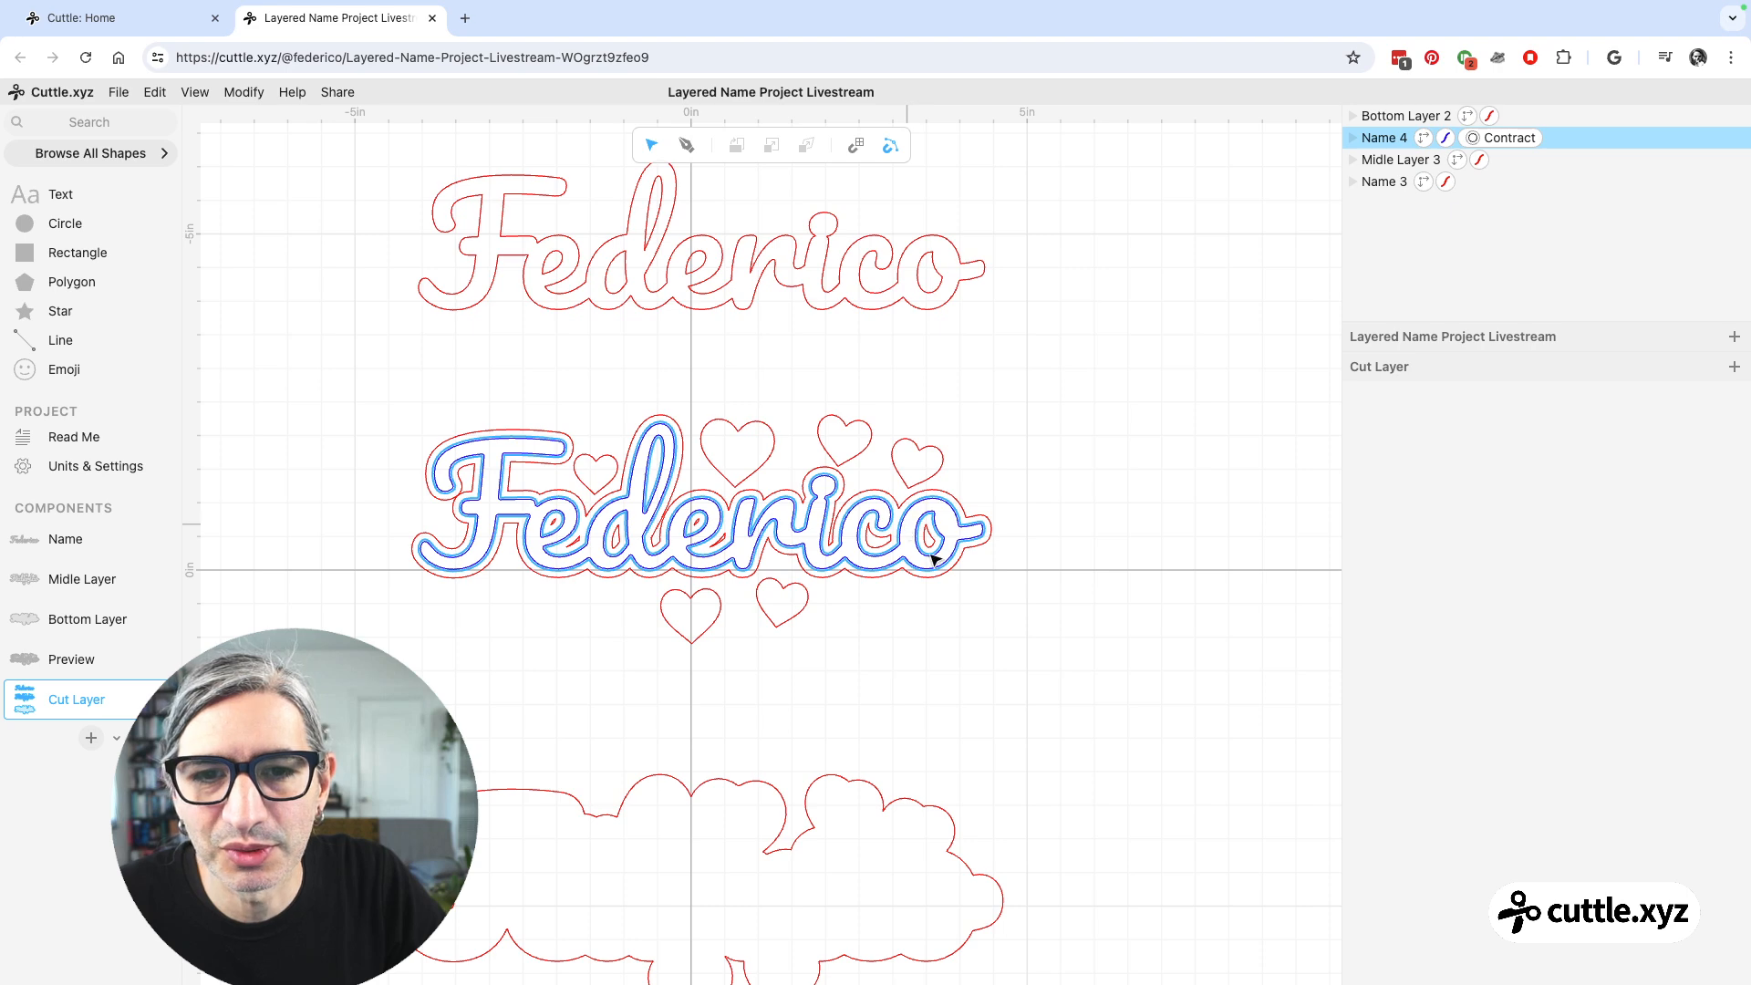
pyautogui.click(1049, 625)
pyautogui.scroll(5, 1051, 626)
pyautogui.moveTo(949, 580); pyautogui.dragTo(1228, 608)
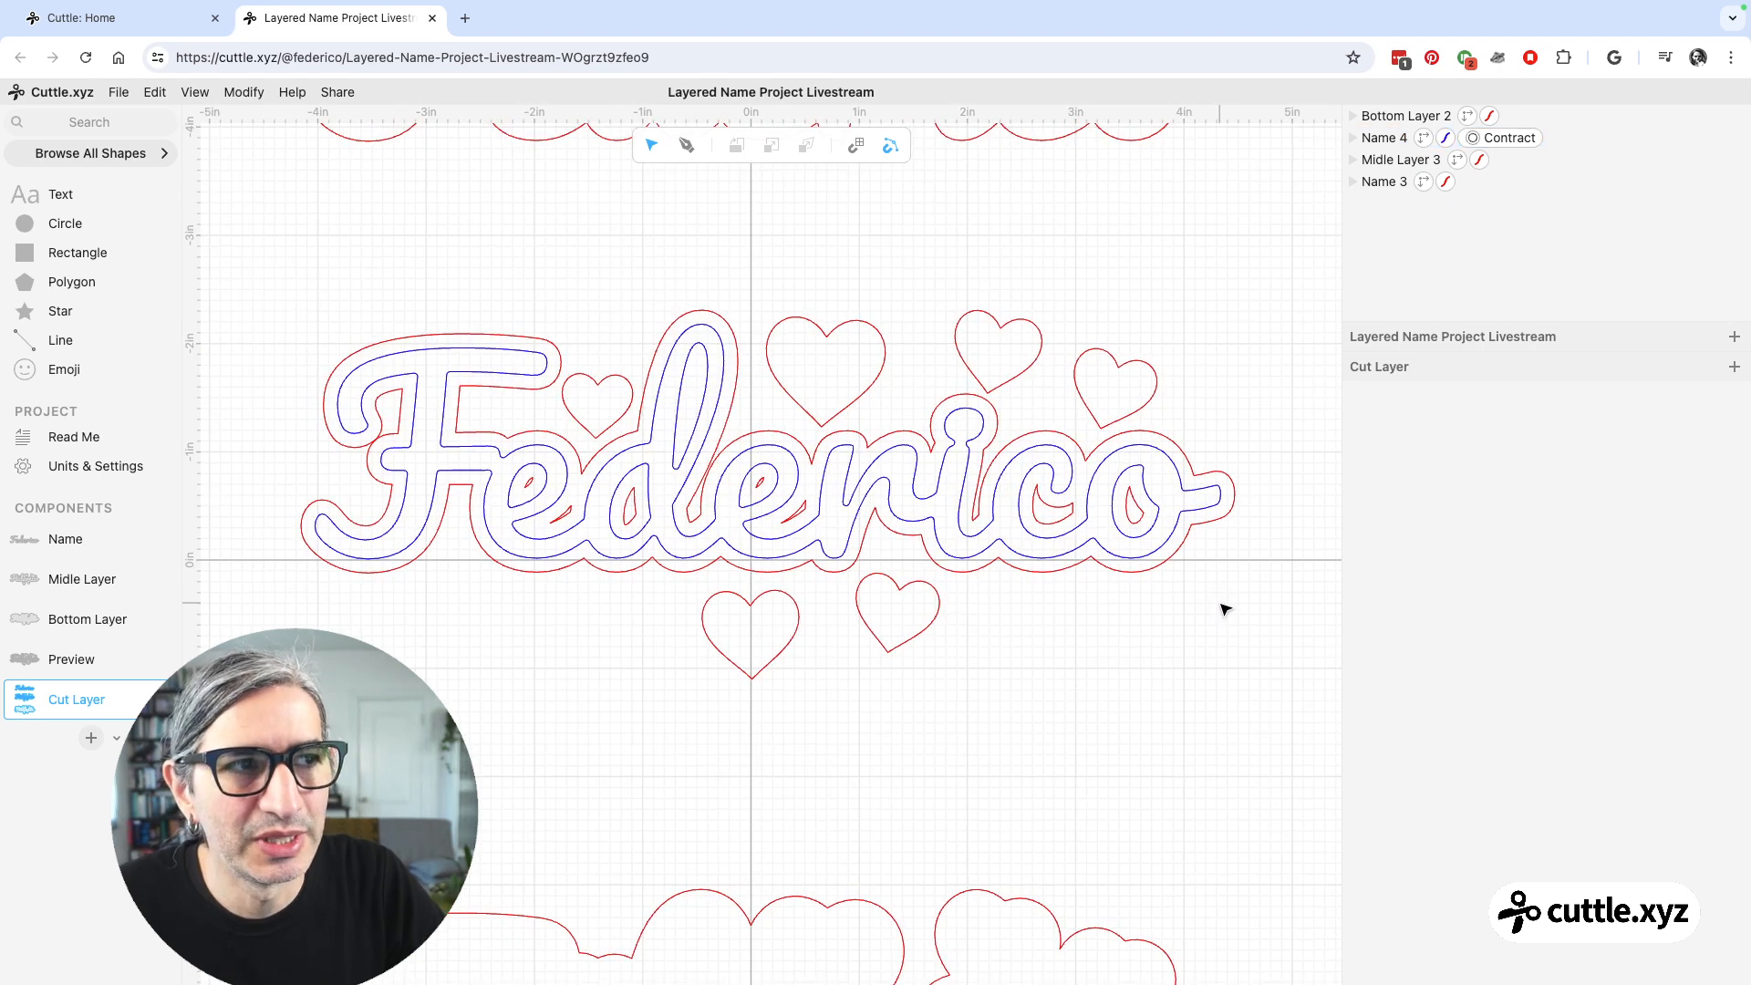
pyautogui.click(1139, 489)
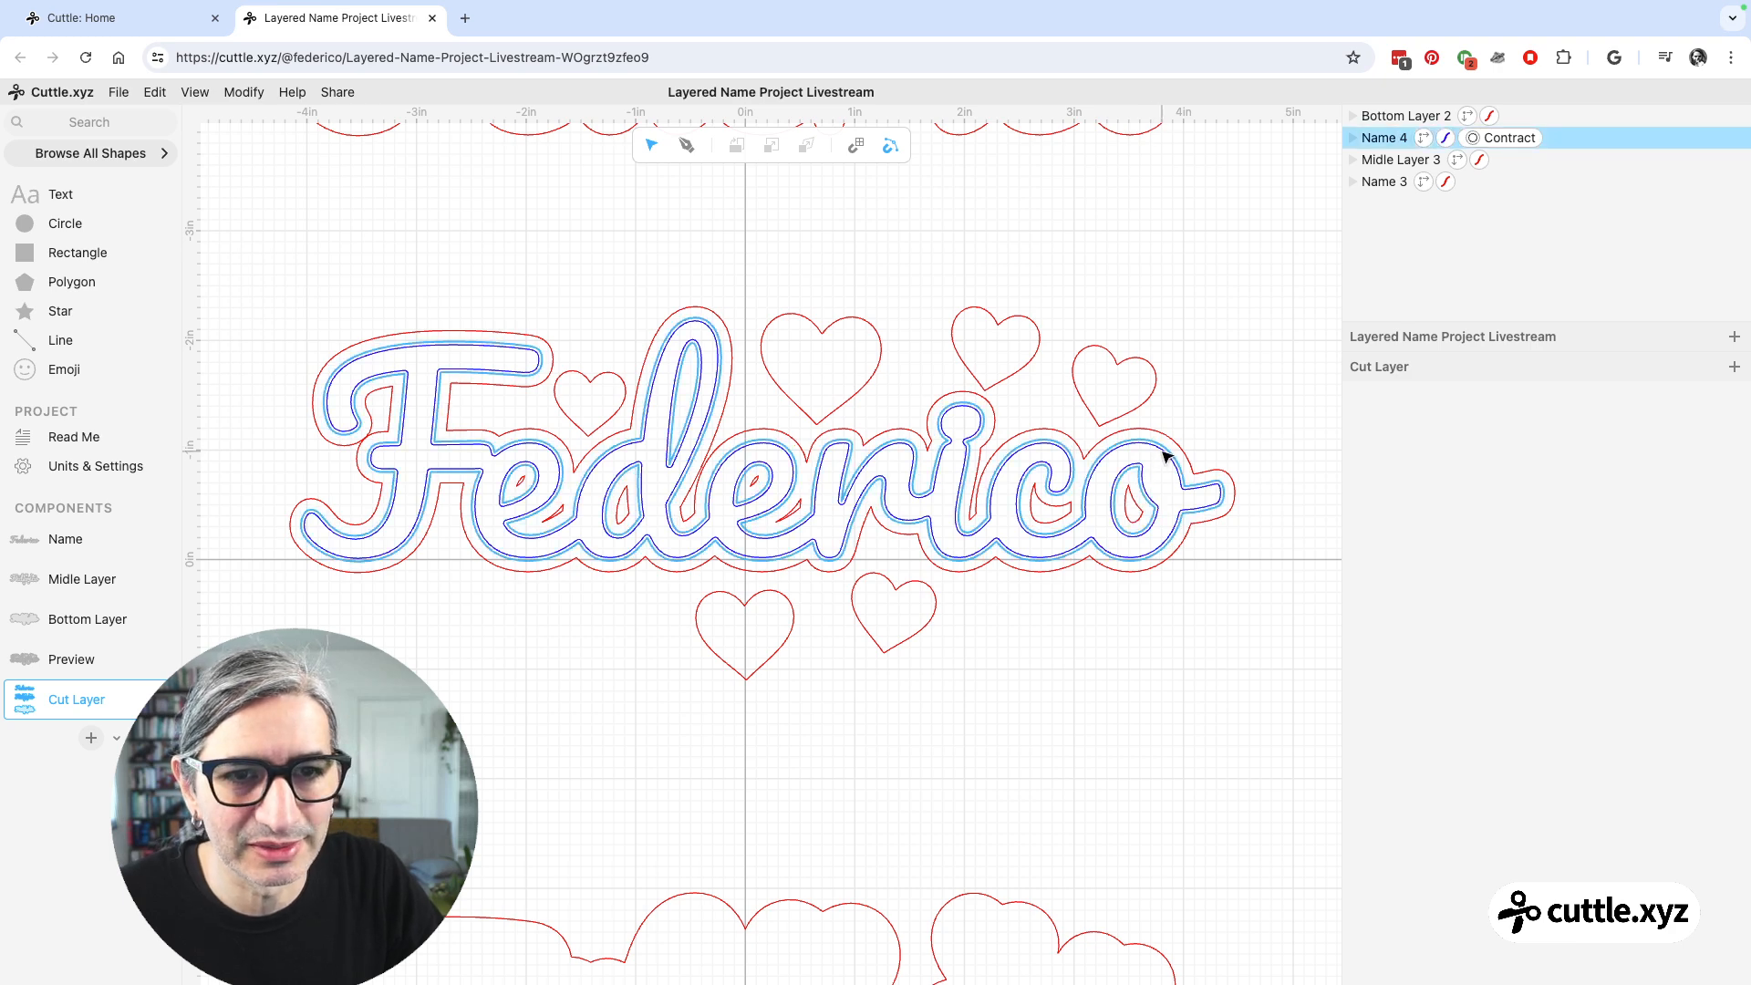
pyautogui.click(1138, 665)
pyautogui.scroll(-5, 1138, 656)
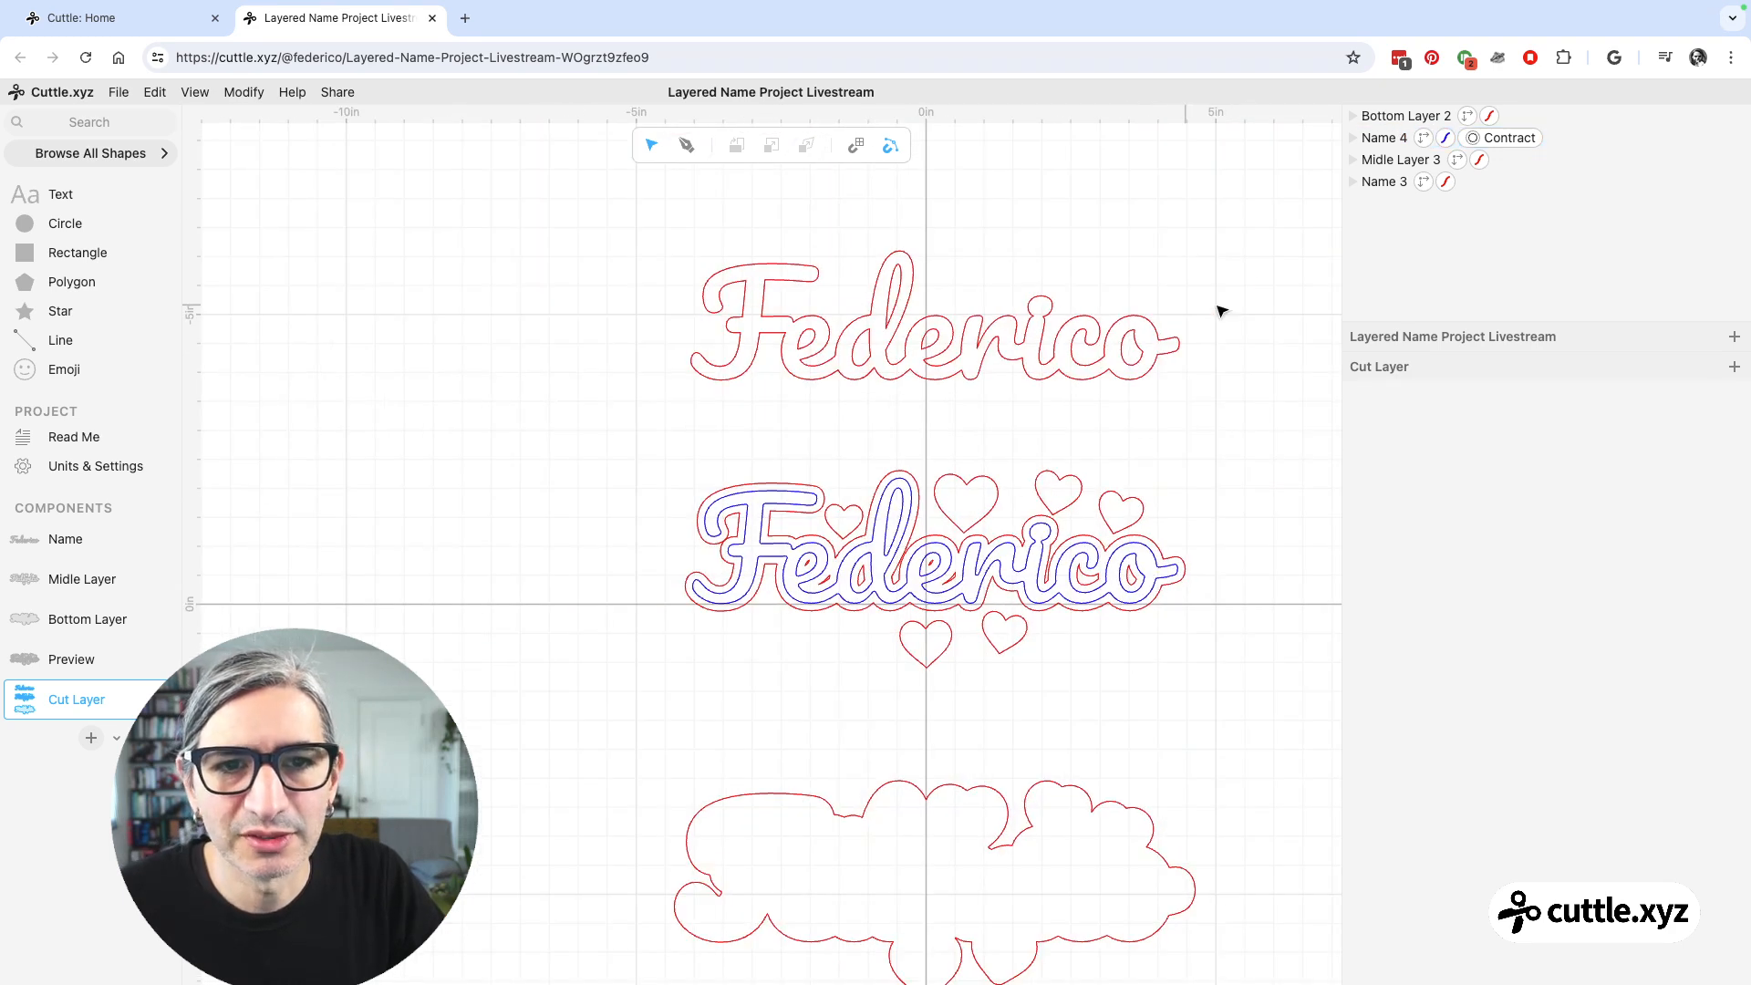
# - Turn on a gray fill for the top Name piece, keeping its red hairline stroke
pyautogui.click(1067, 369)
pyautogui.click(1360, 604)
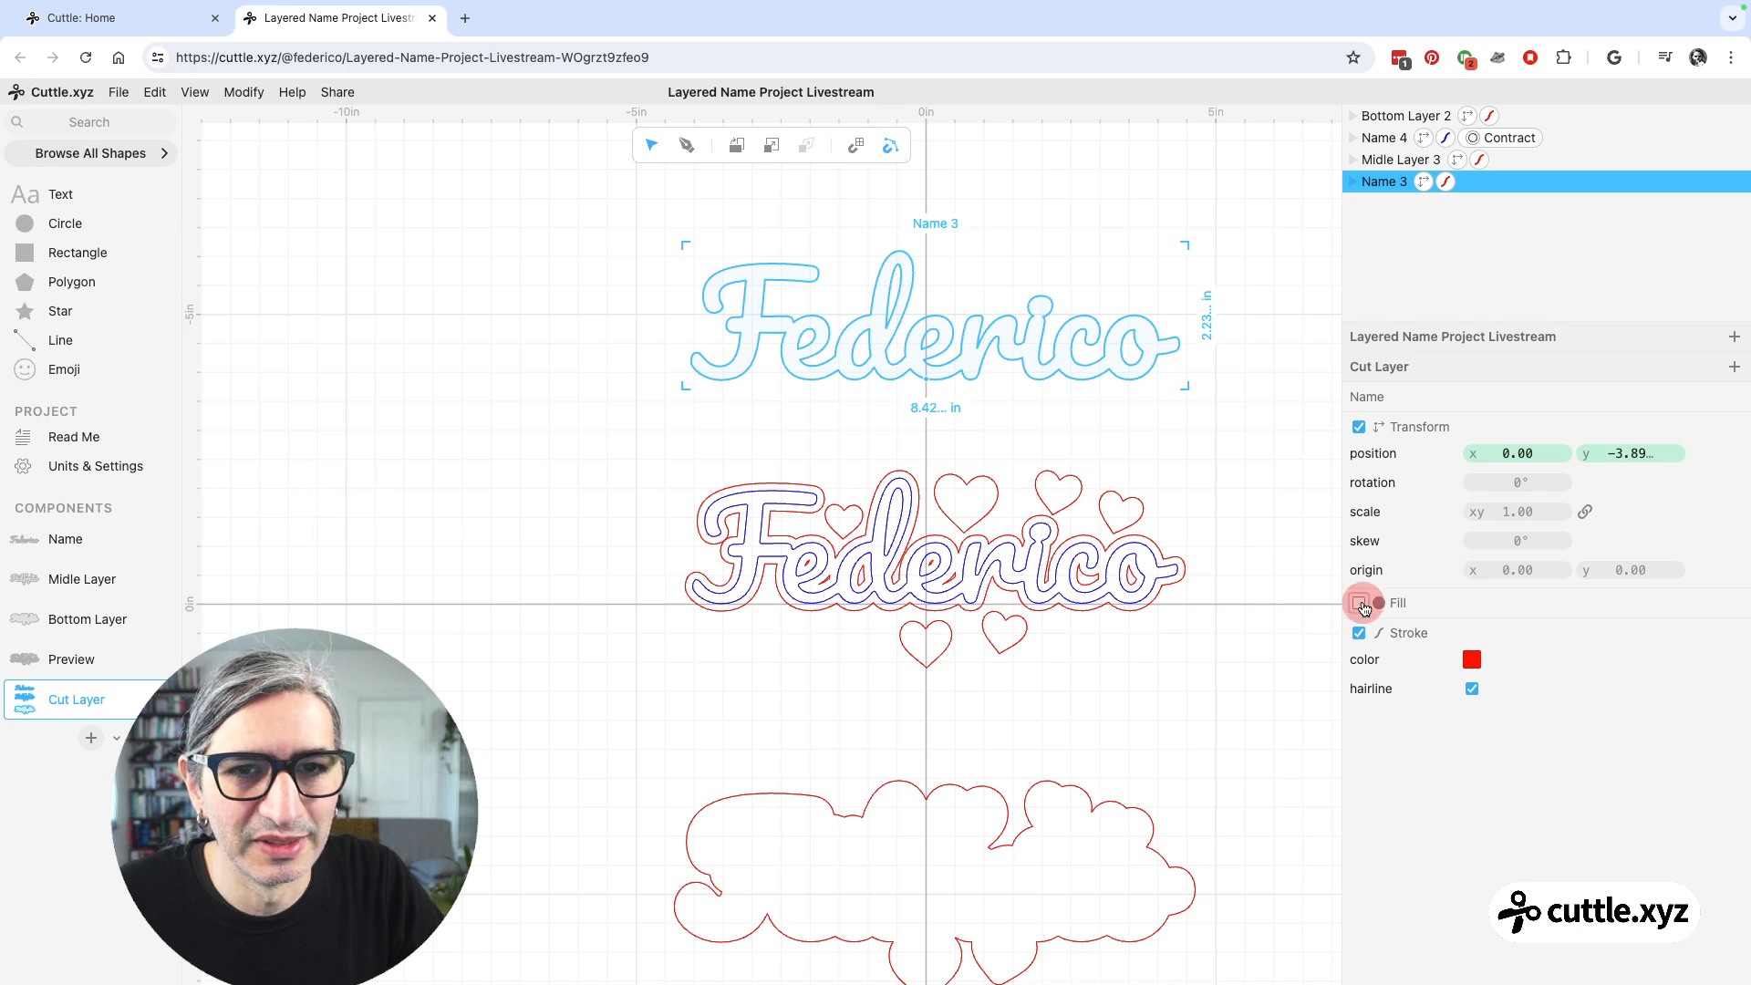
pyautogui.click(1151, 619)
pyautogui.scroll(1, 959, 441)
pyautogui.click(921, 372)
pyautogui.scroll(3, 925, 381)
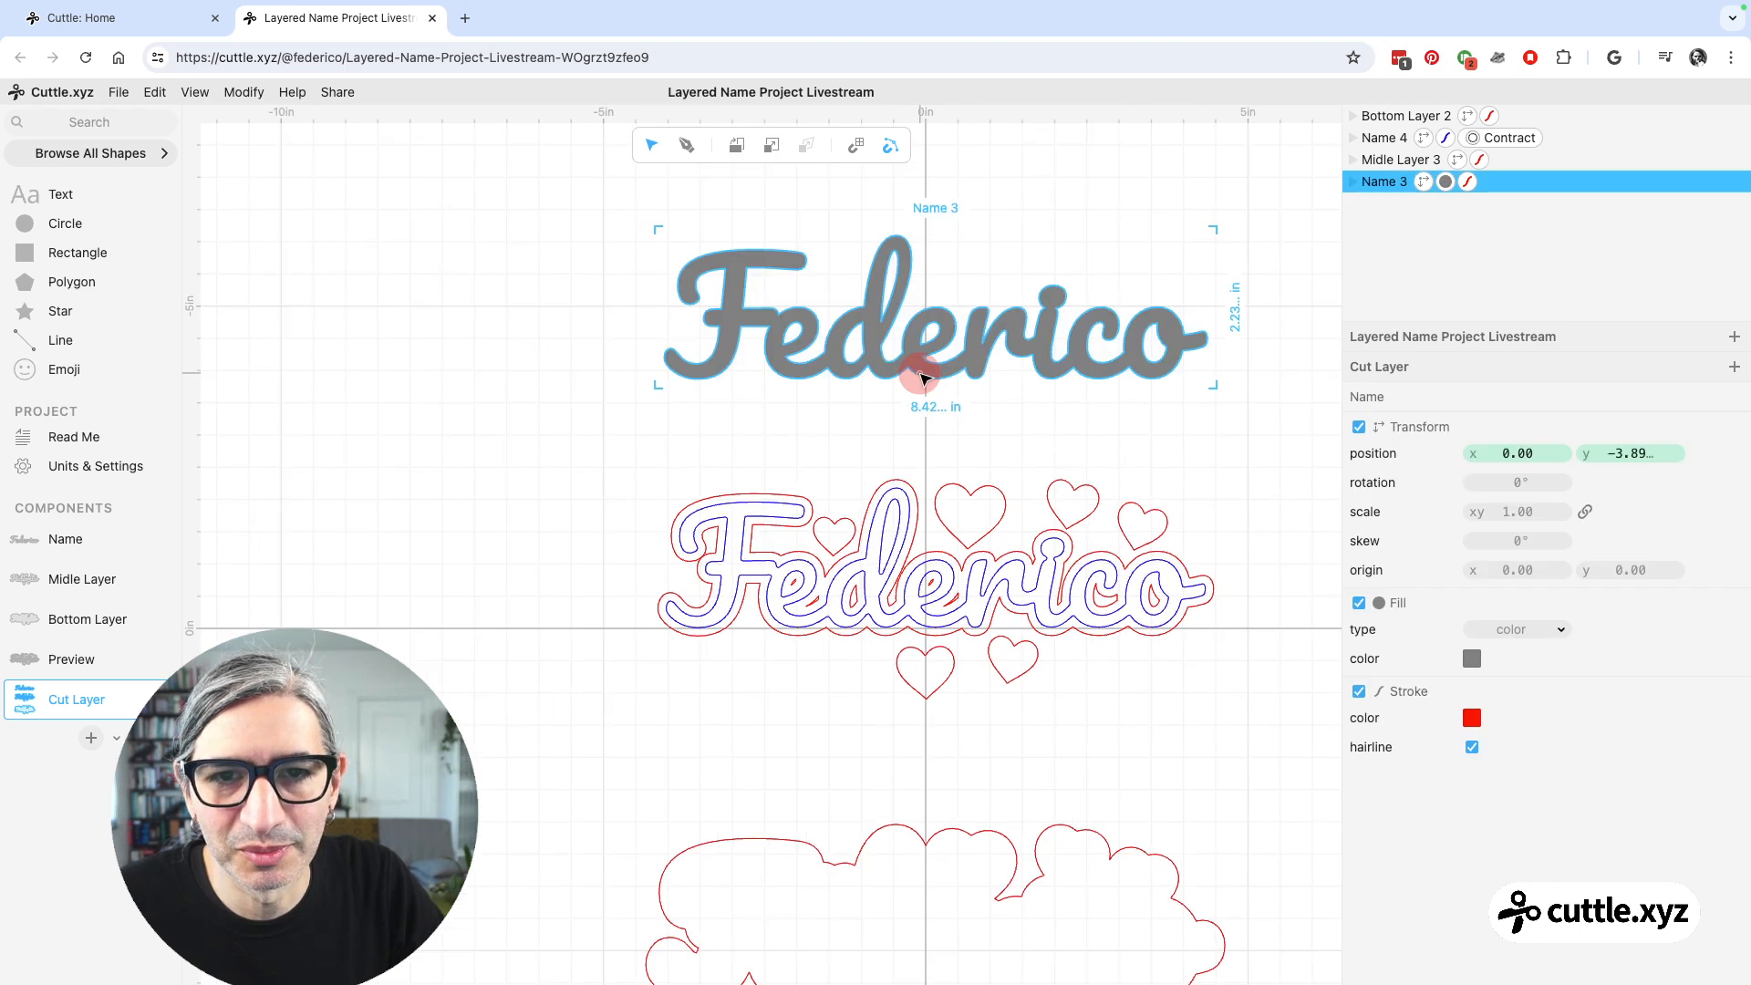
# - Place the filled Name piece at the canvas origin over the Midle Layer piece and check how it covers the blue guide
pyautogui.moveTo(928, 382); pyautogui.dragTo(931, 727)
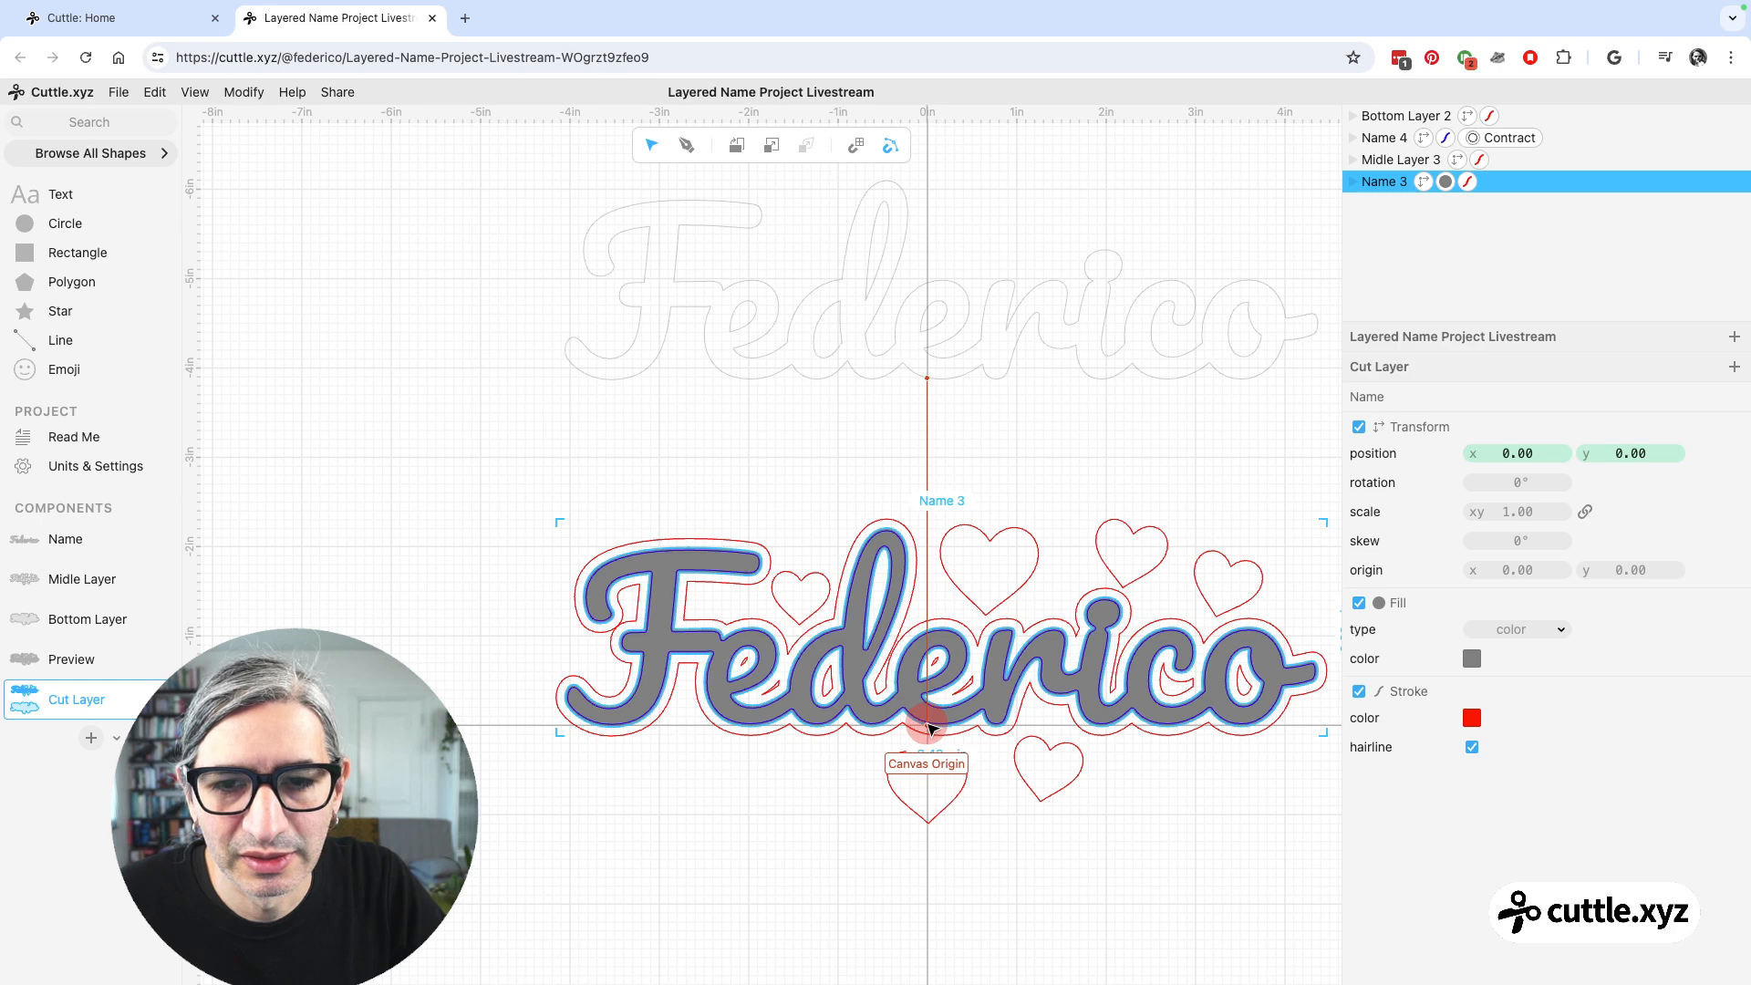
pyautogui.click(795, 421)
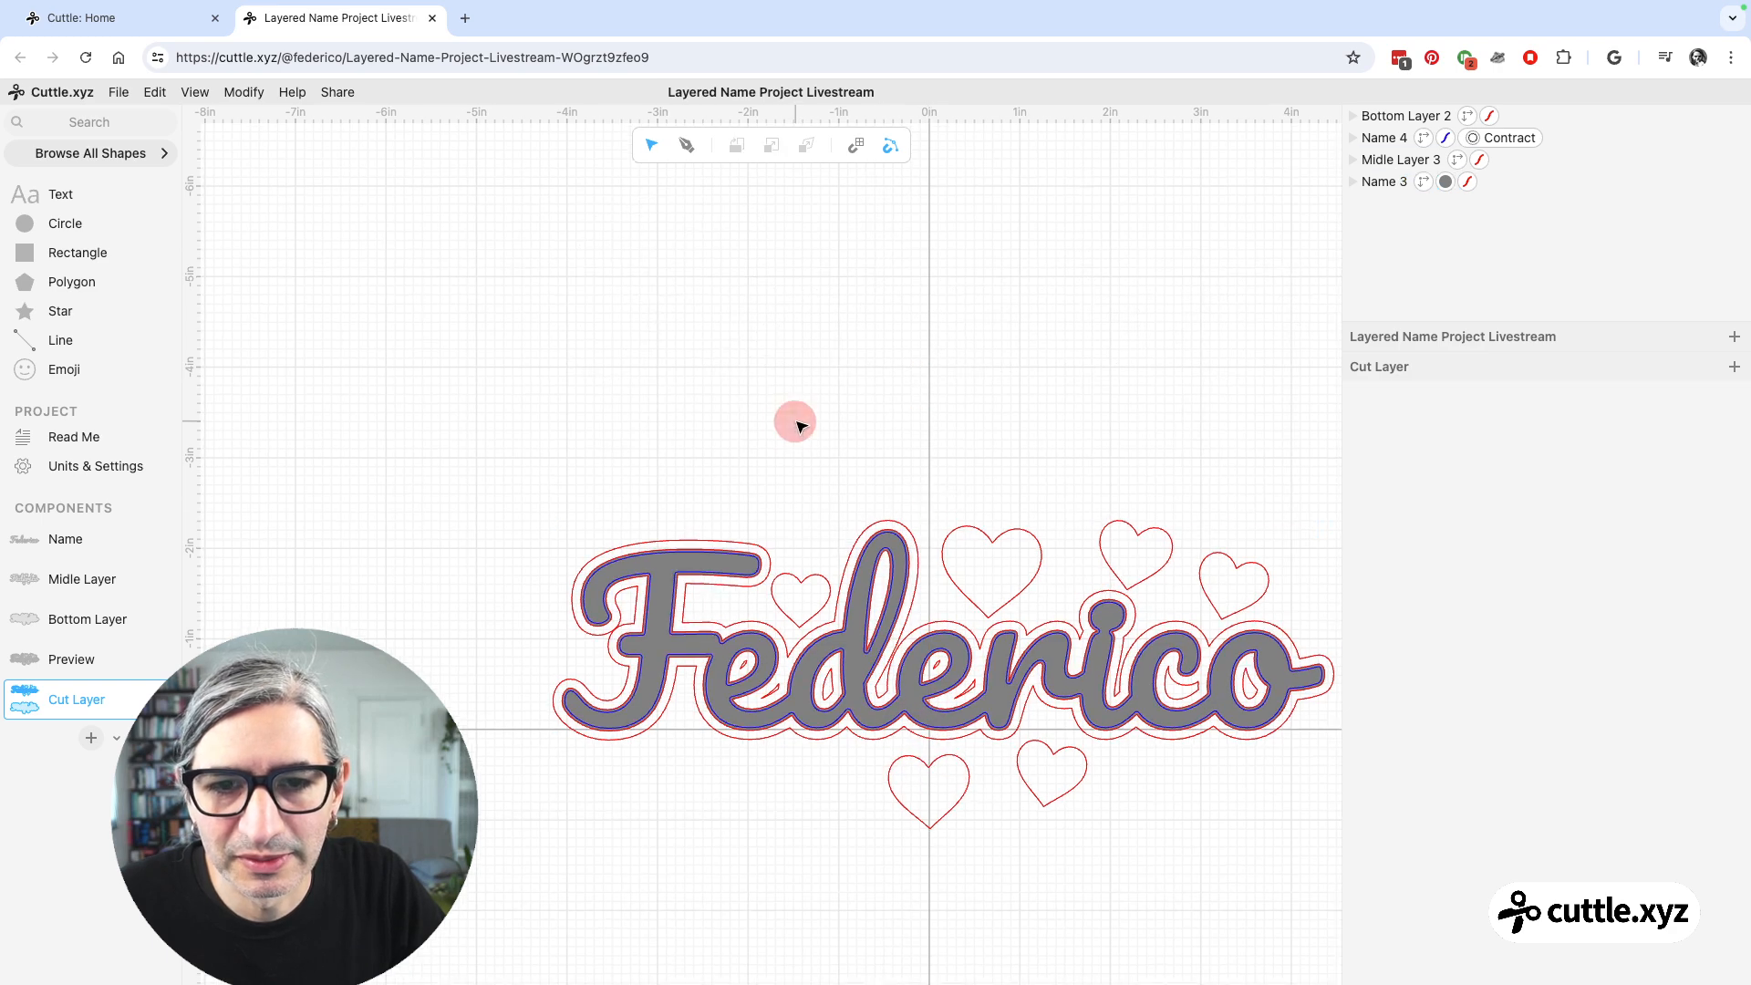
pyautogui.scroll(-3, 797, 426)
pyautogui.scroll(6, 751, 328)
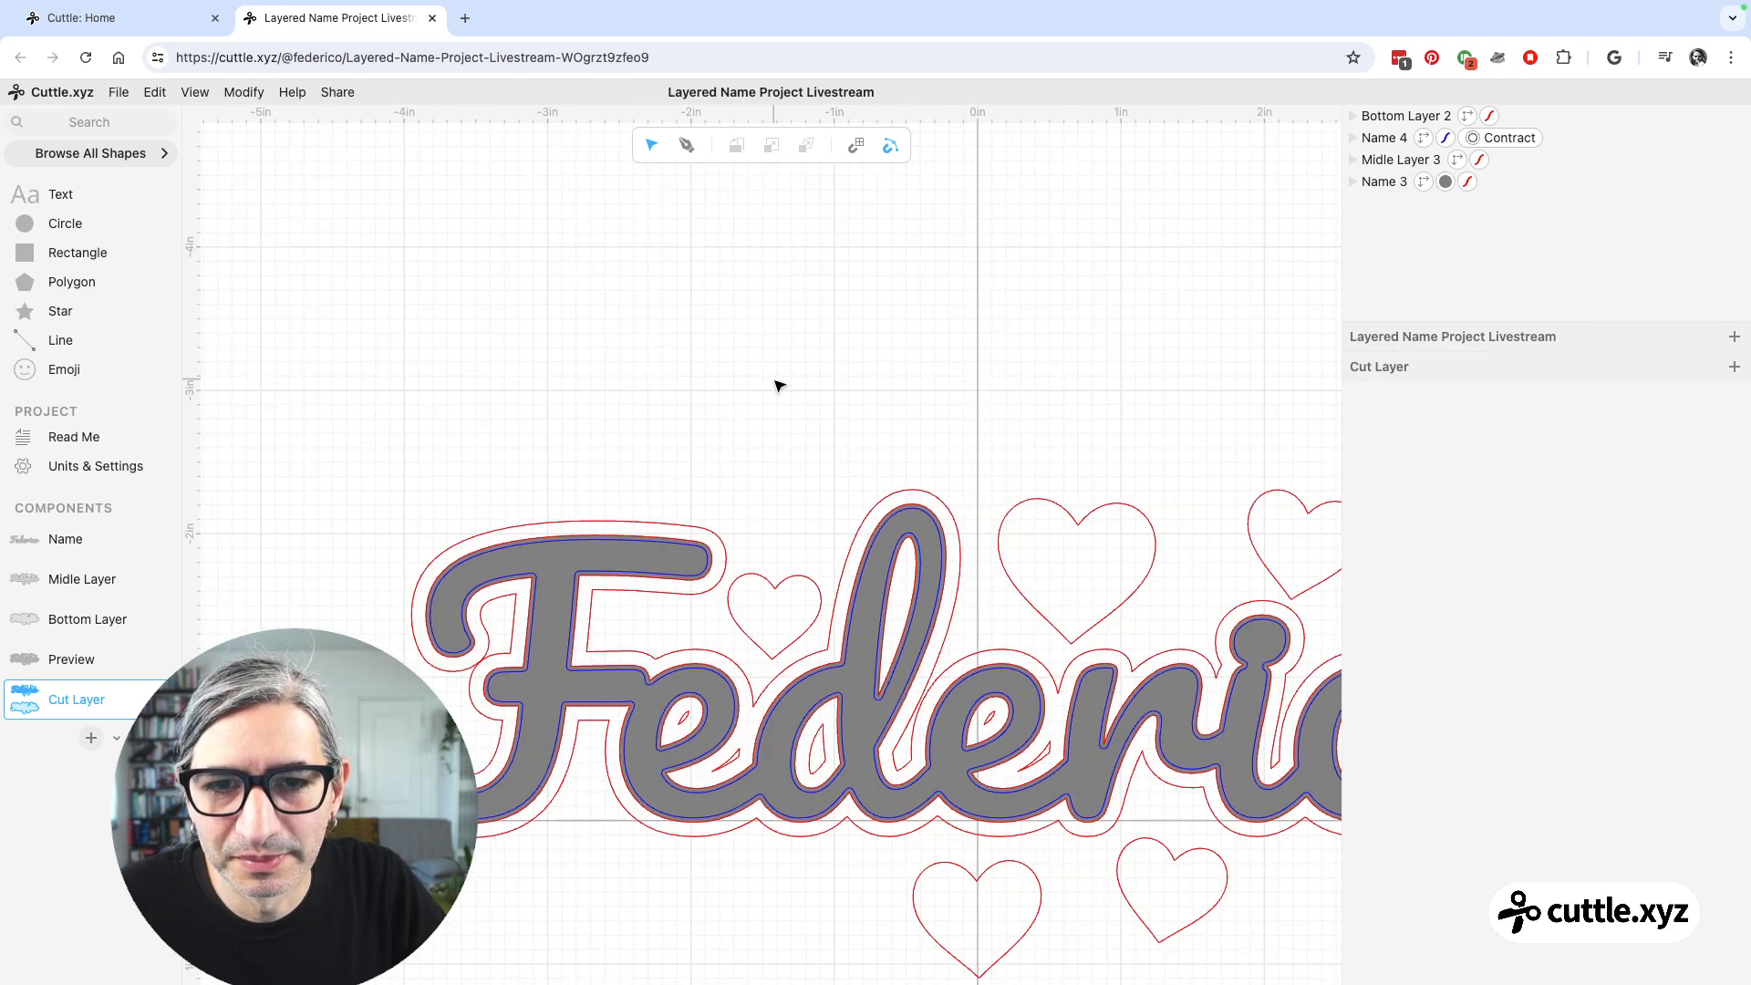
pyautogui.moveTo(778, 385); pyautogui.dragTo(719, 258)
pyautogui.click(809, 597)
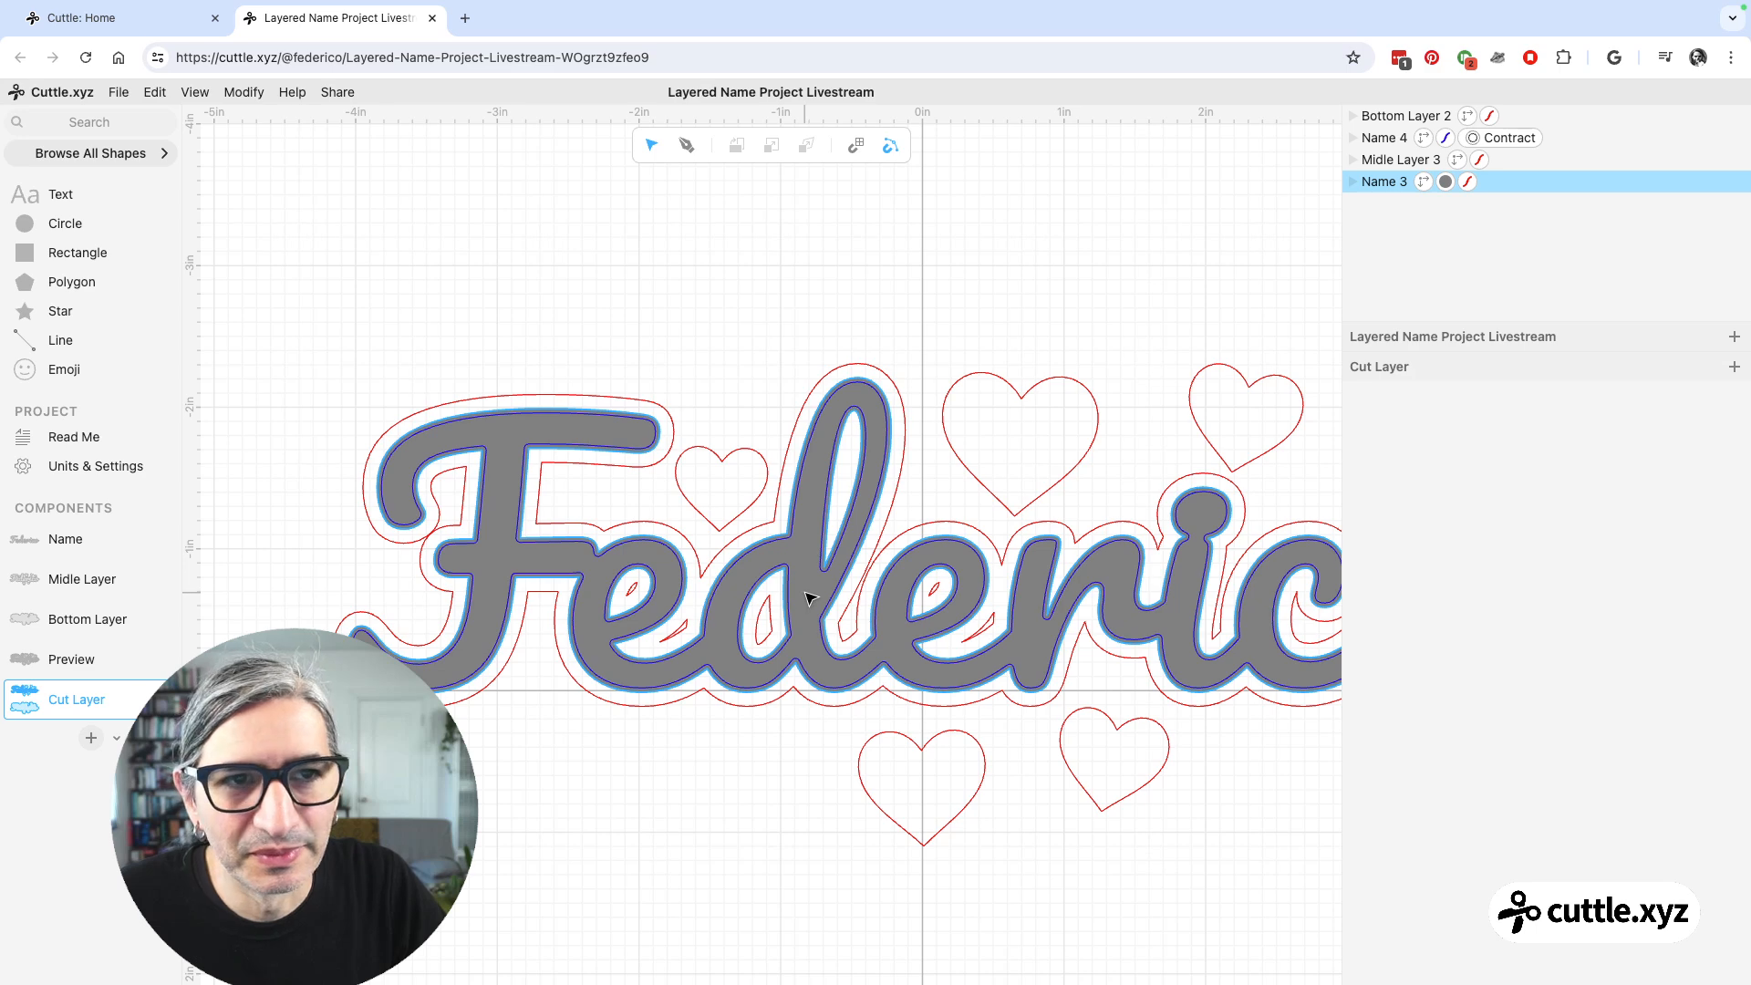
pyautogui.scroll(-2, 810, 598)
pyautogui.click(812, 604)
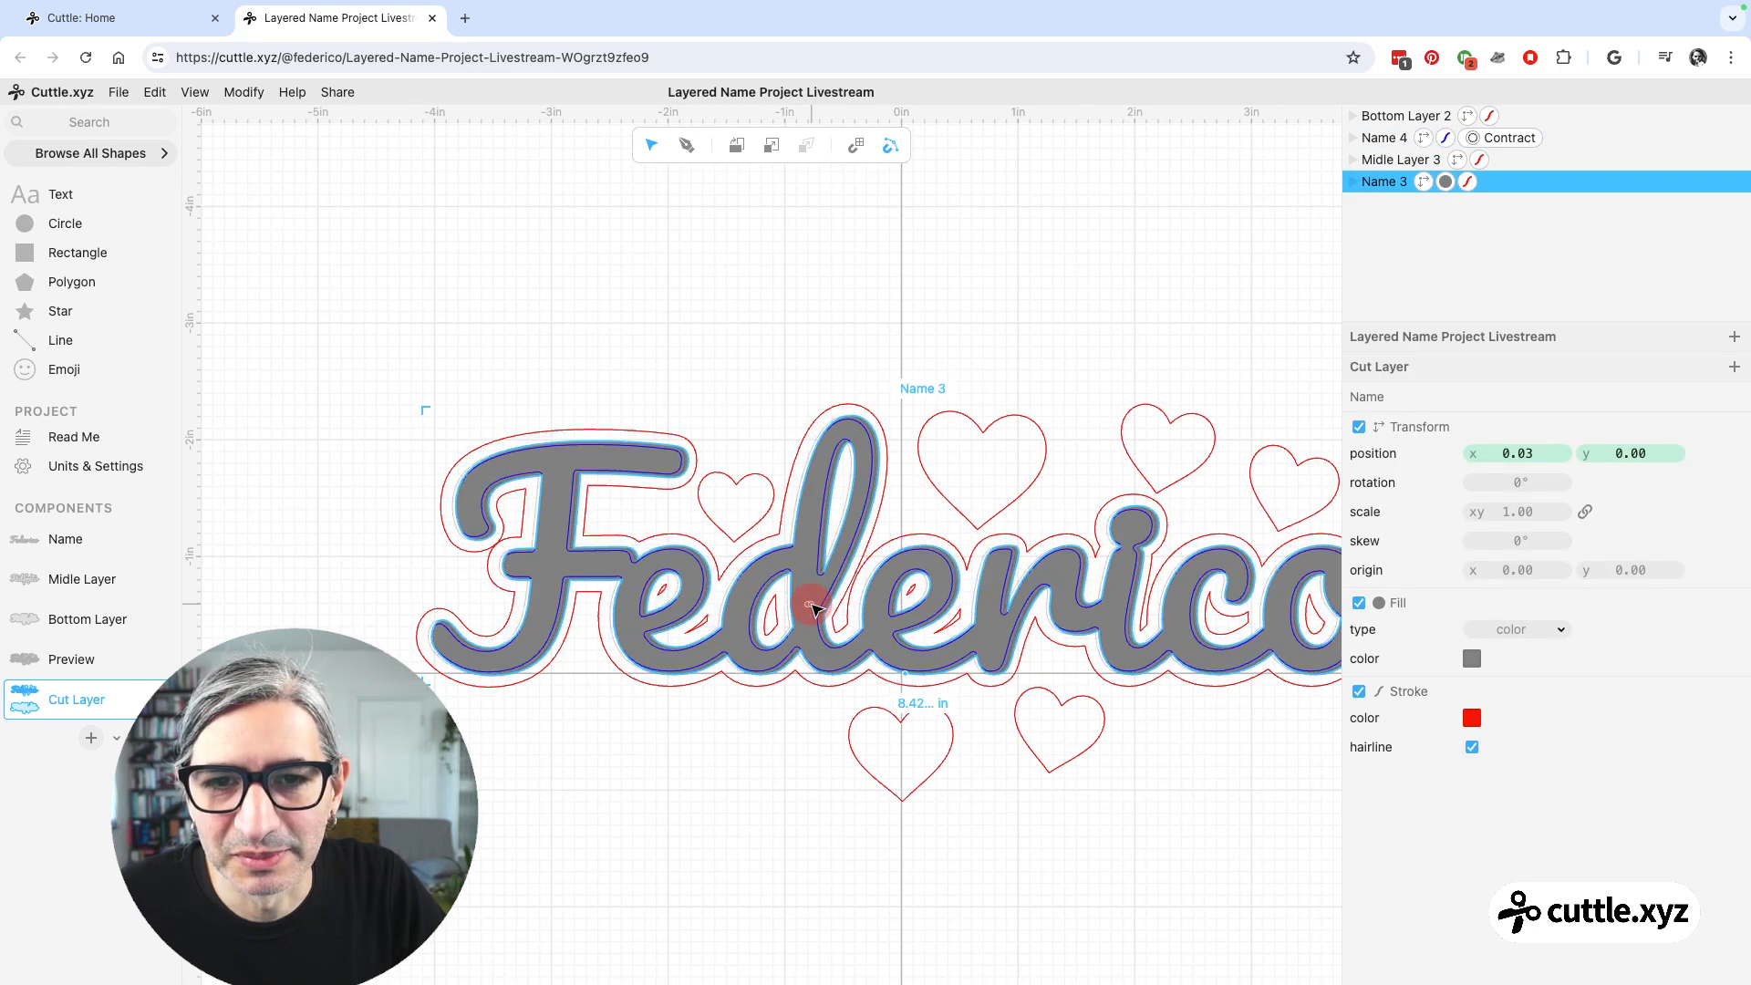
pyautogui.moveTo(812, 603); pyautogui.dragTo(809, 602)
pyautogui.scroll(-1, 903, 692)
# - Move the filled Name piece back above the Midle Layer piece, to x 0 and about y -3.14
pyautogui.moveTo(916, 677); pyautogui.dragTo(902, 318)
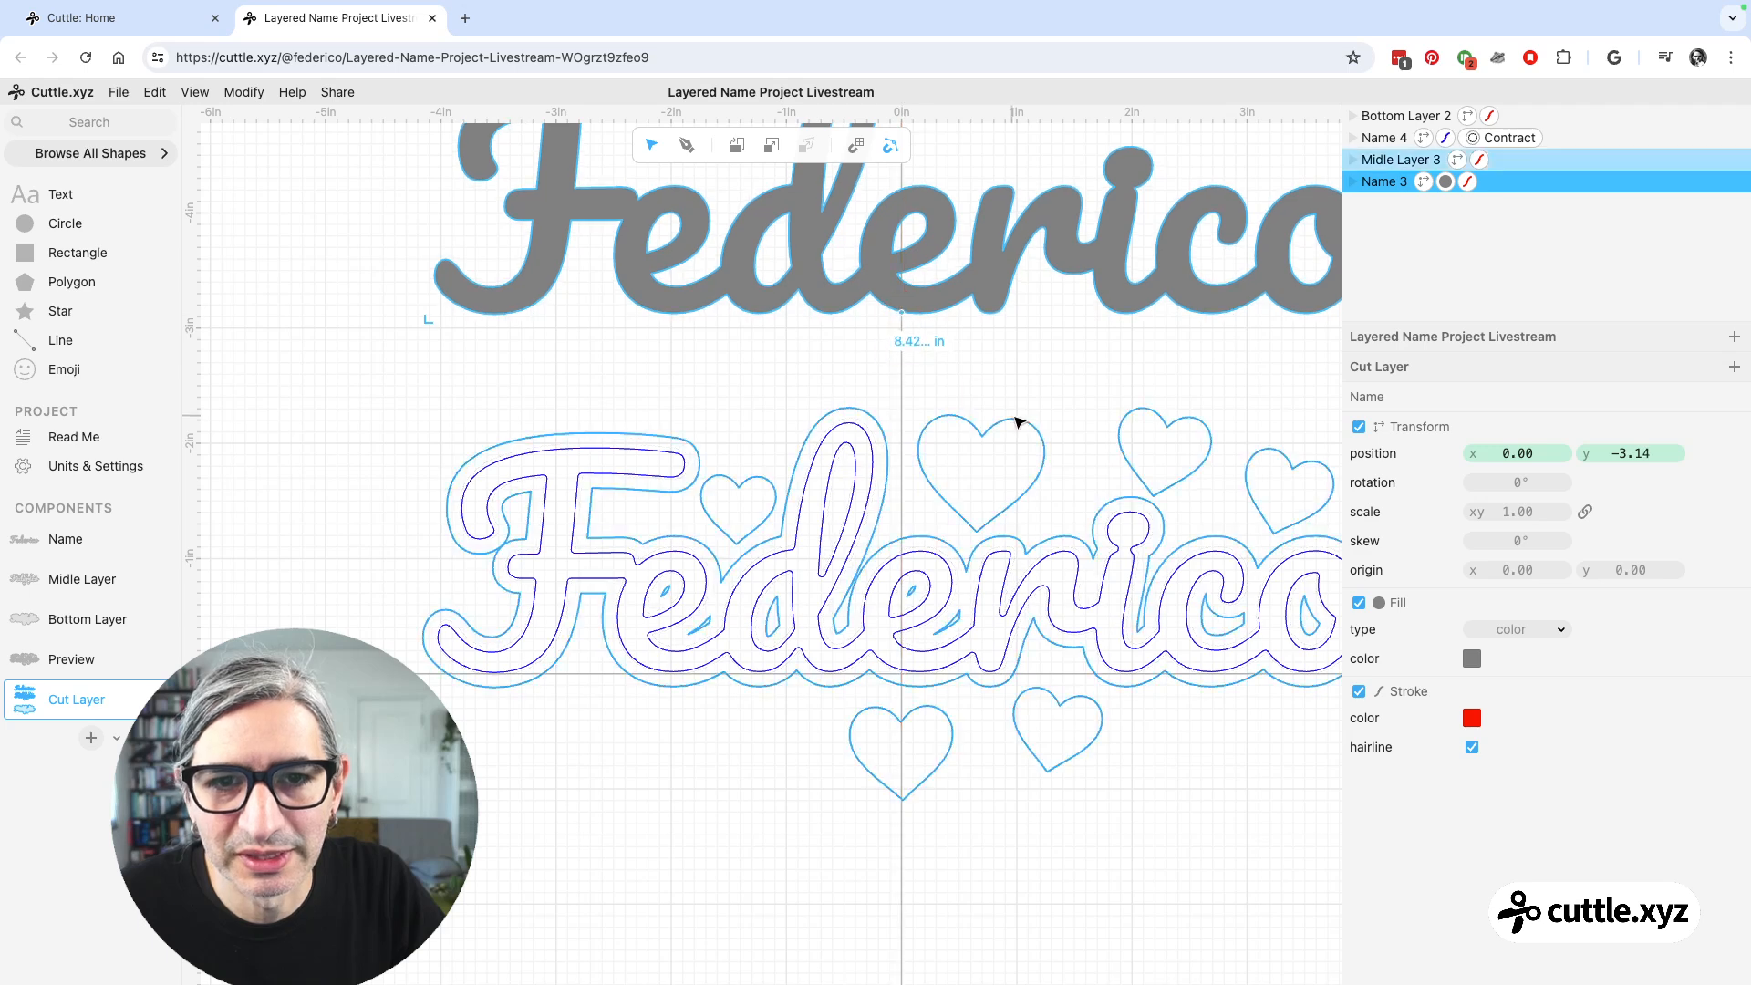
pyautogui.click(917, 440)
pyautogui.scroll(-3, 802, 672)
pyautogui.click(776, 668)
pyautogui.scroll(-4, 775, 669)
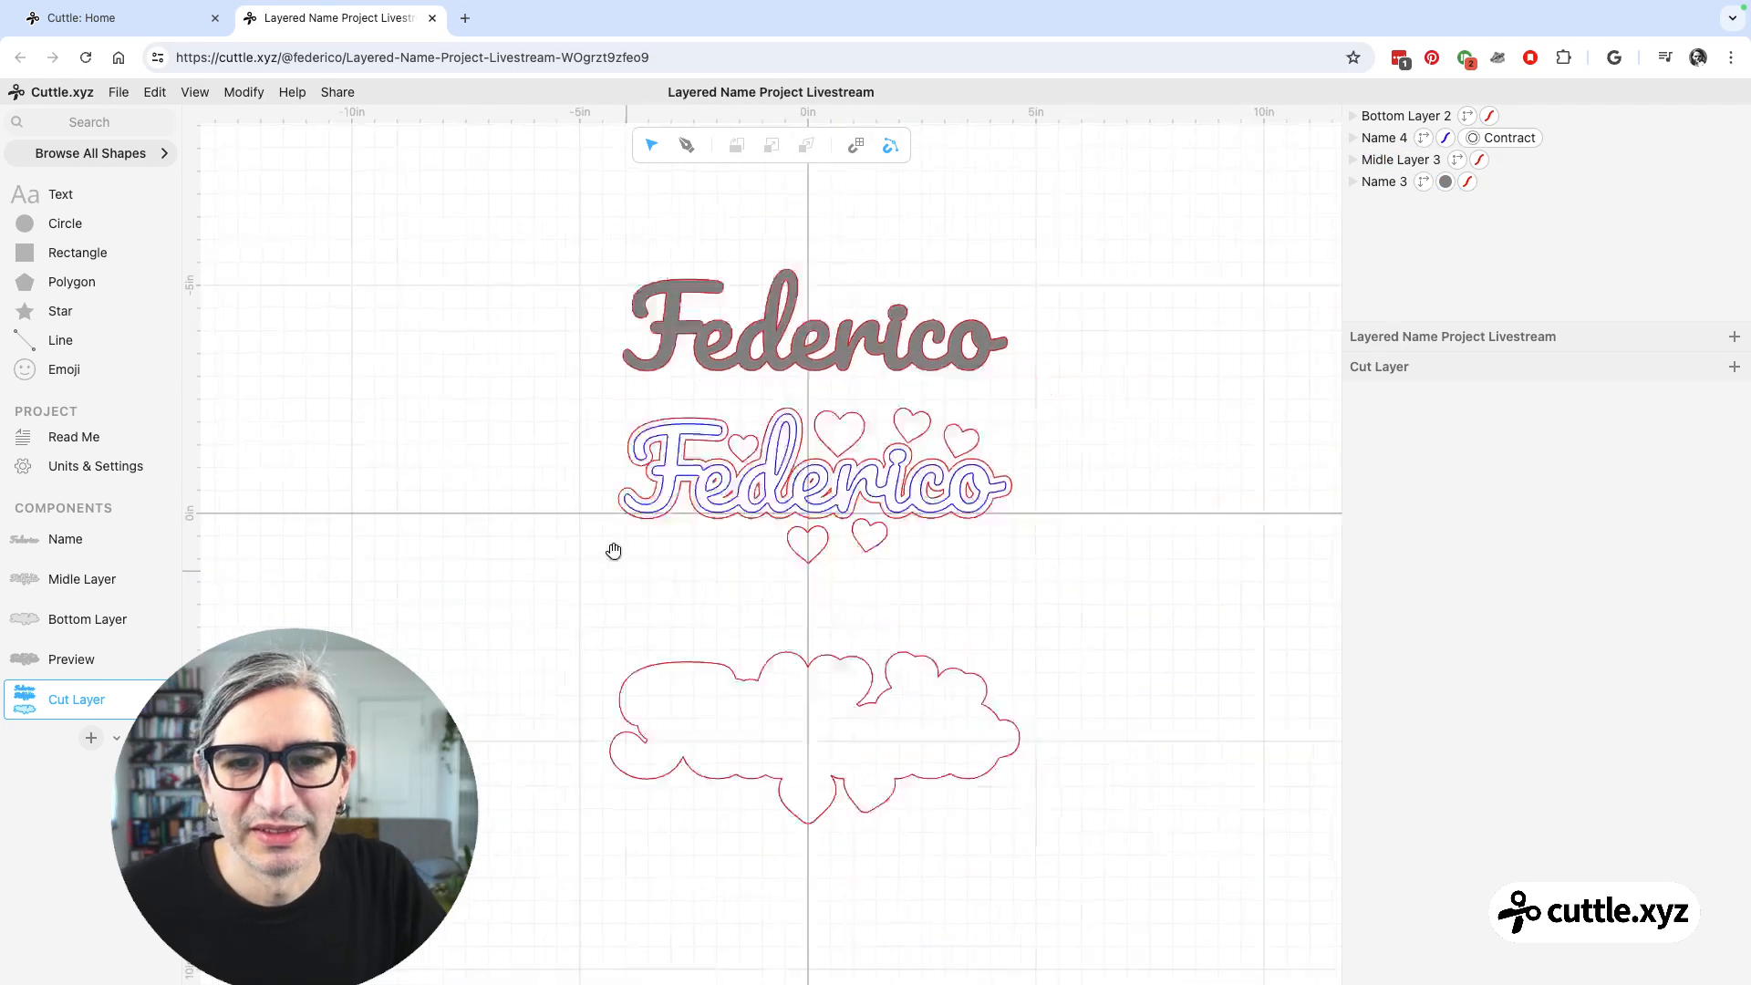
# - Turn off the fill of the top Name piece so only its red hairline stroke is used
pyautogui.click(792, 265)
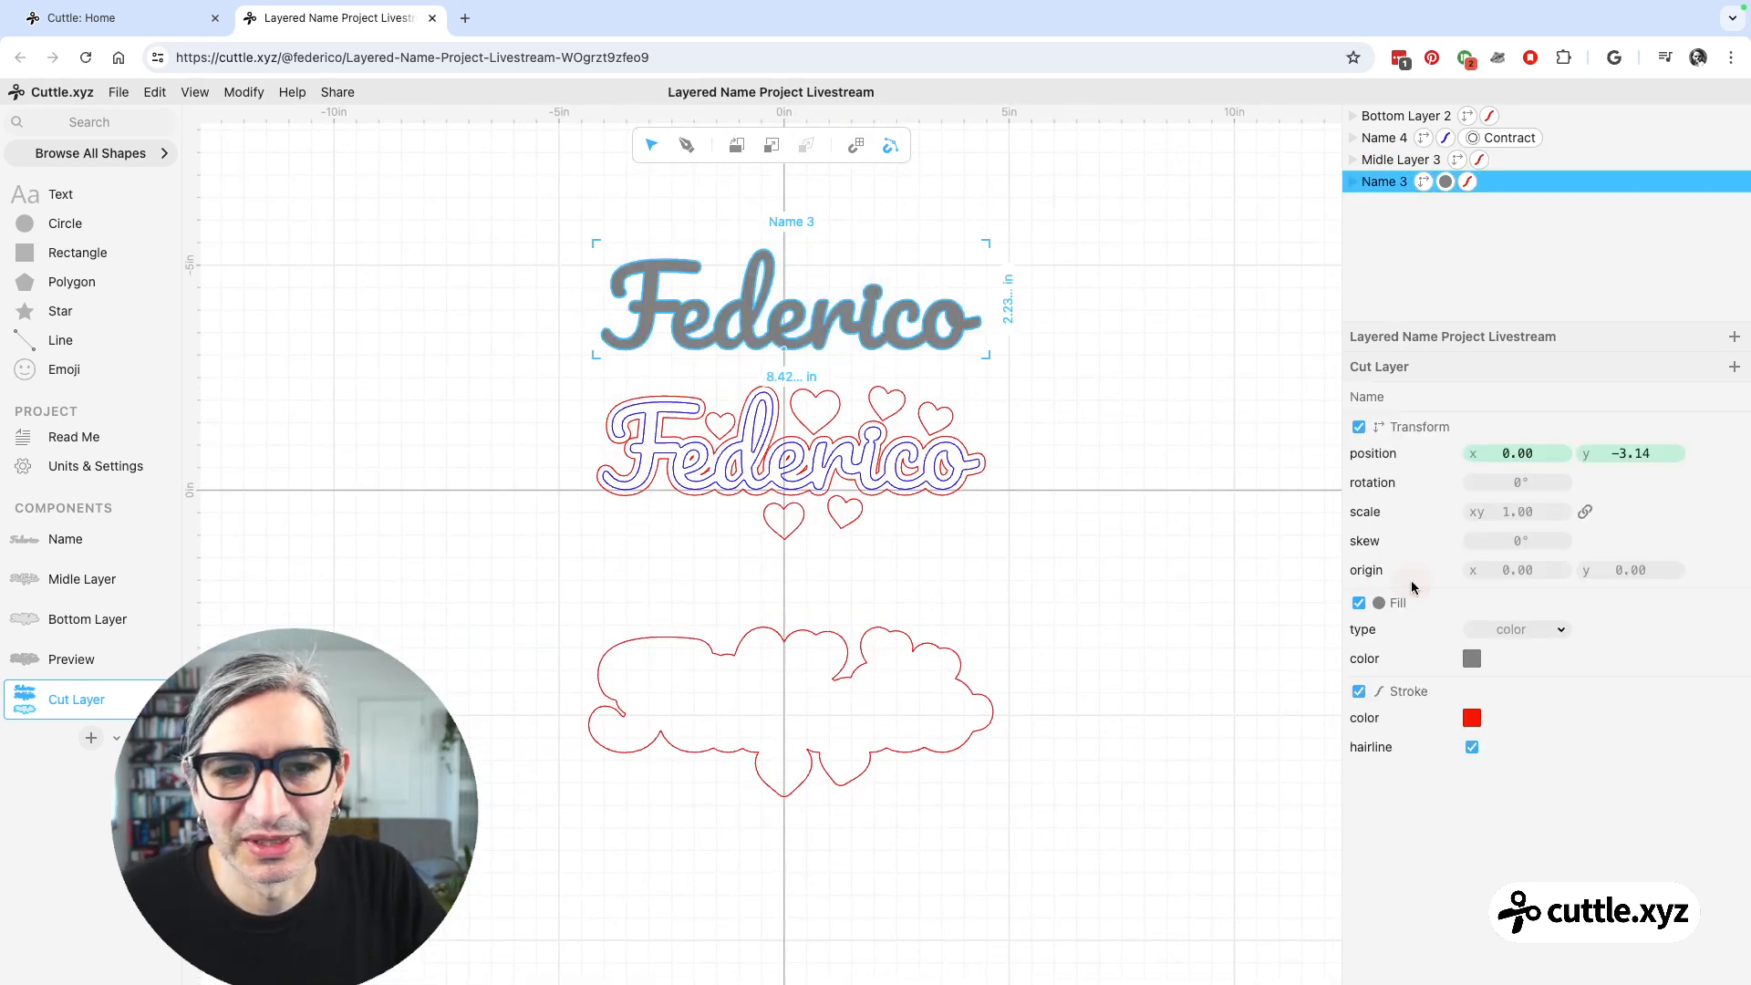
pyautogui.click(1361, 604)
pyautogui.click(1113, 555)
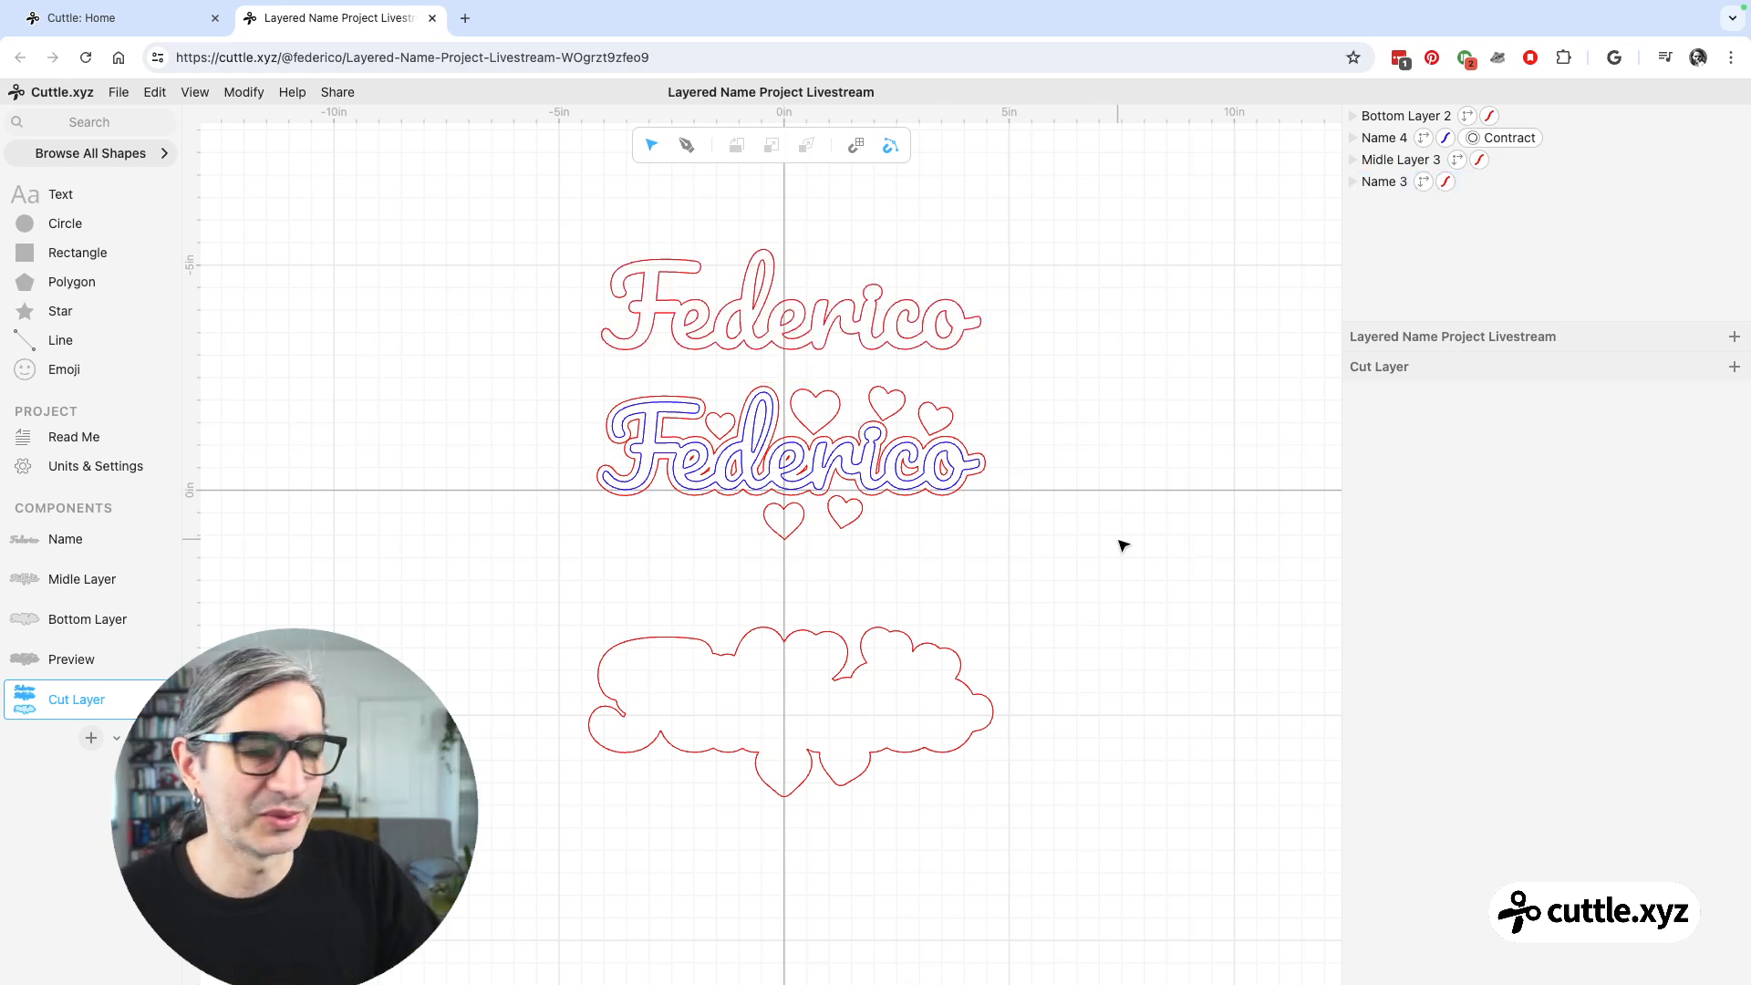
# - Place another Midle Layer component over the Bottom Layer piece, aligned to that piece's anchor point
pyautogui.click(901, 734)
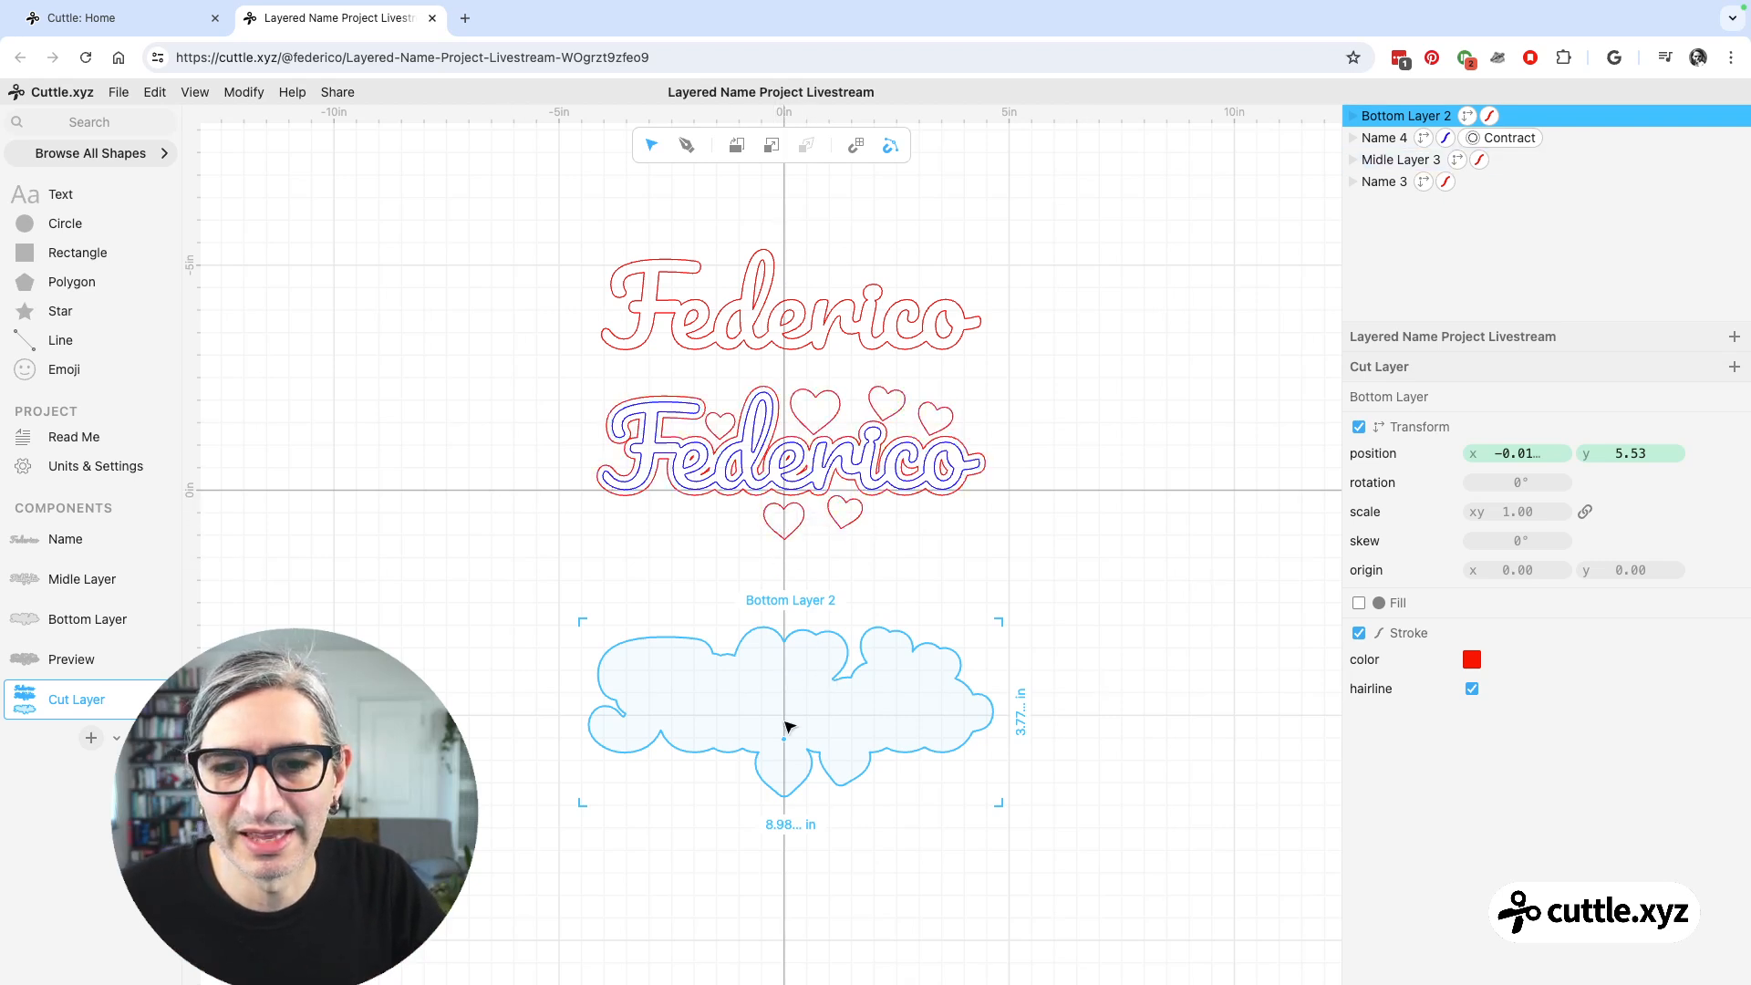
pyautogui.click(17, 584)
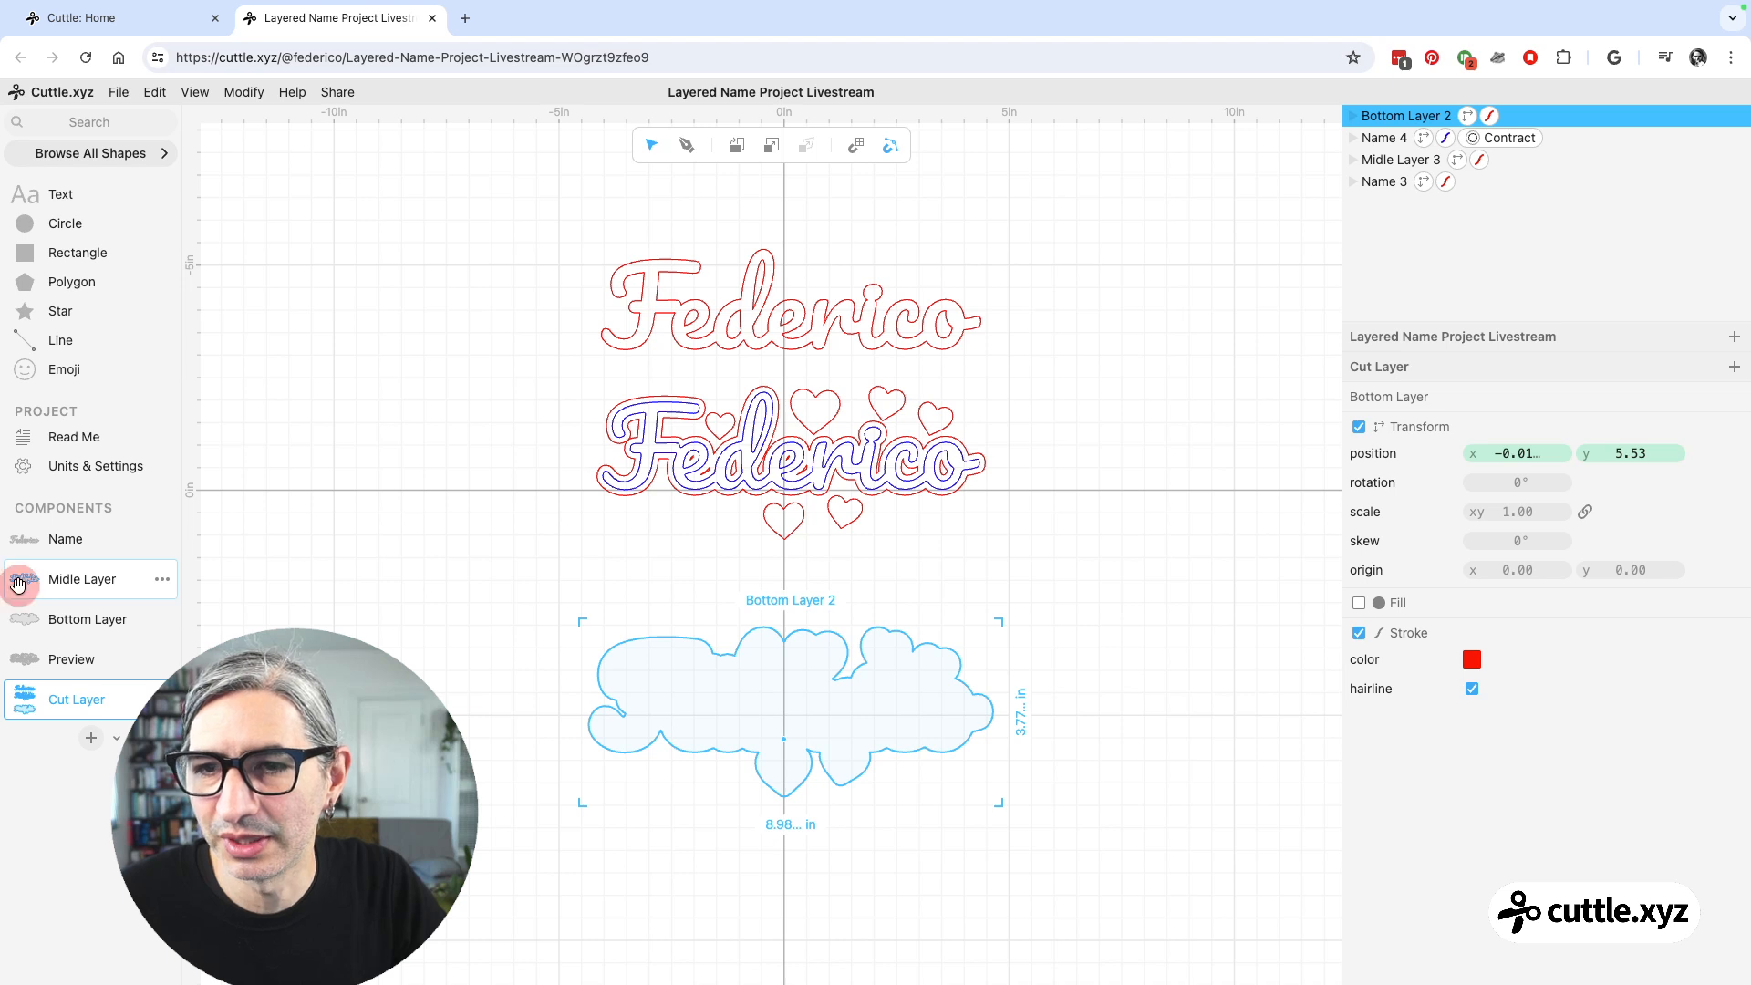
pyautogui.moveTo(18, 583); pyautogui.dragTo(783, 743)
pyautogui.click(1011, 806)
pyautogui.scroll(3, 1014, 801)
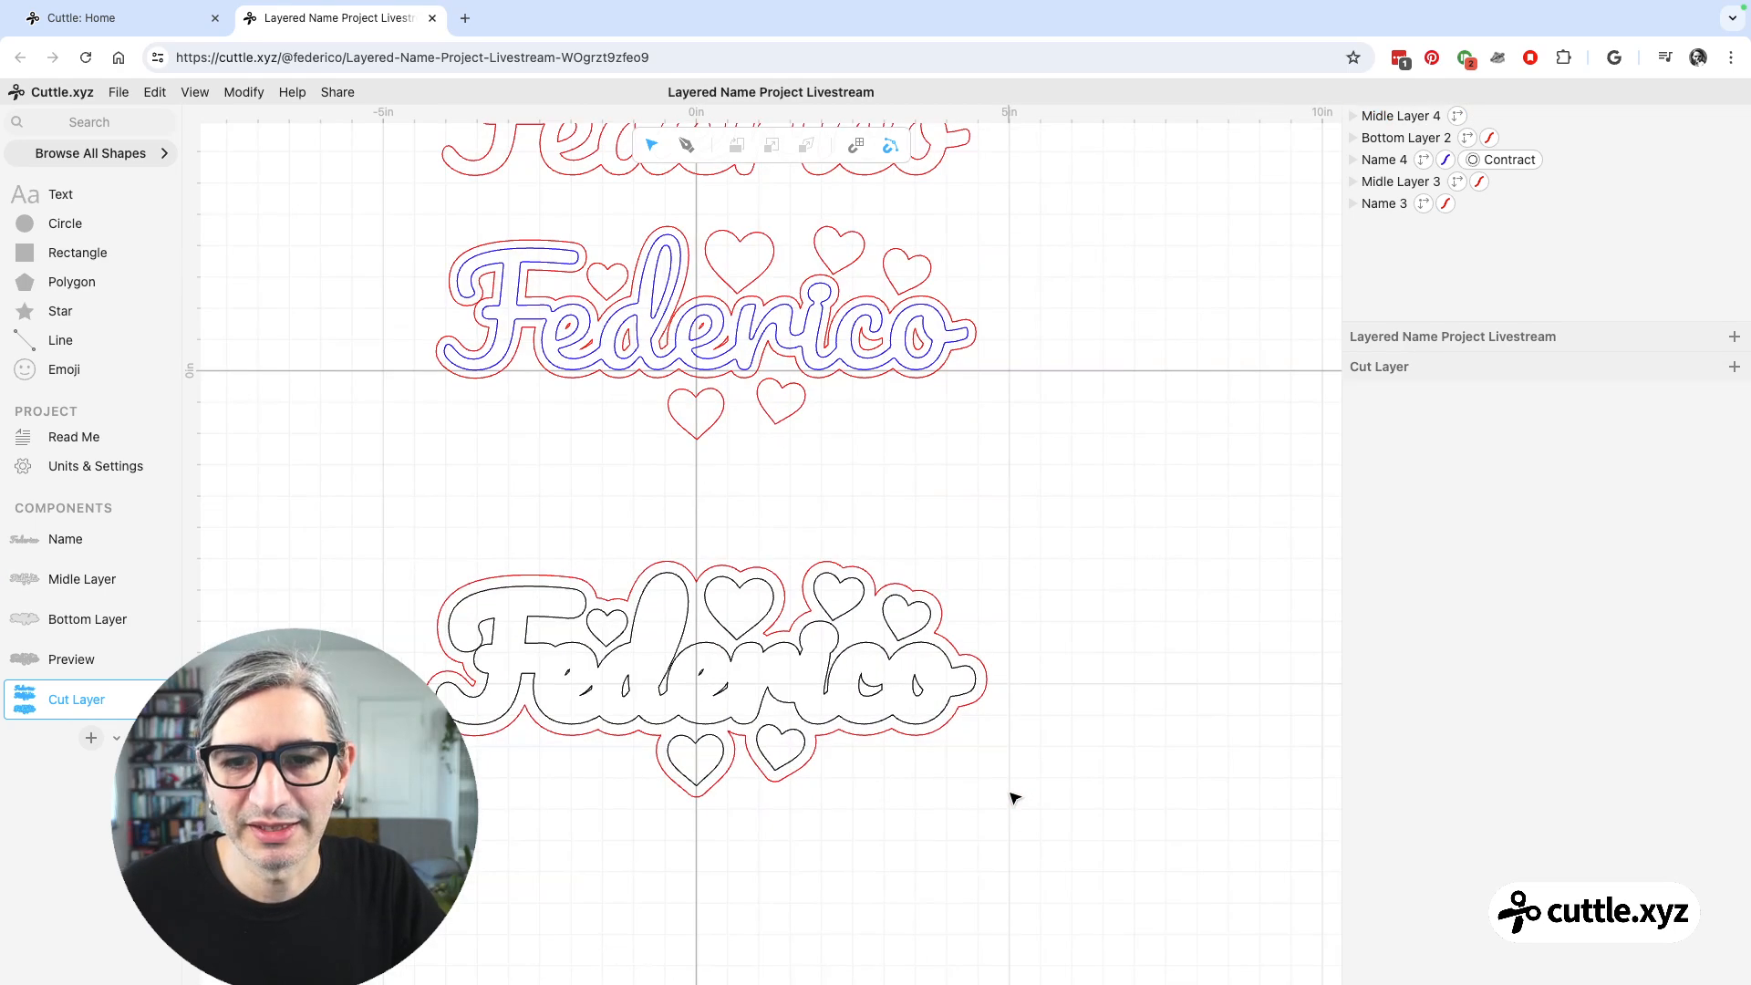
pyautogui.moveTo(1062, 661); pyautogui.dragTo(1110, 647)
pyautogui.scroll(-1, 1110, 646)
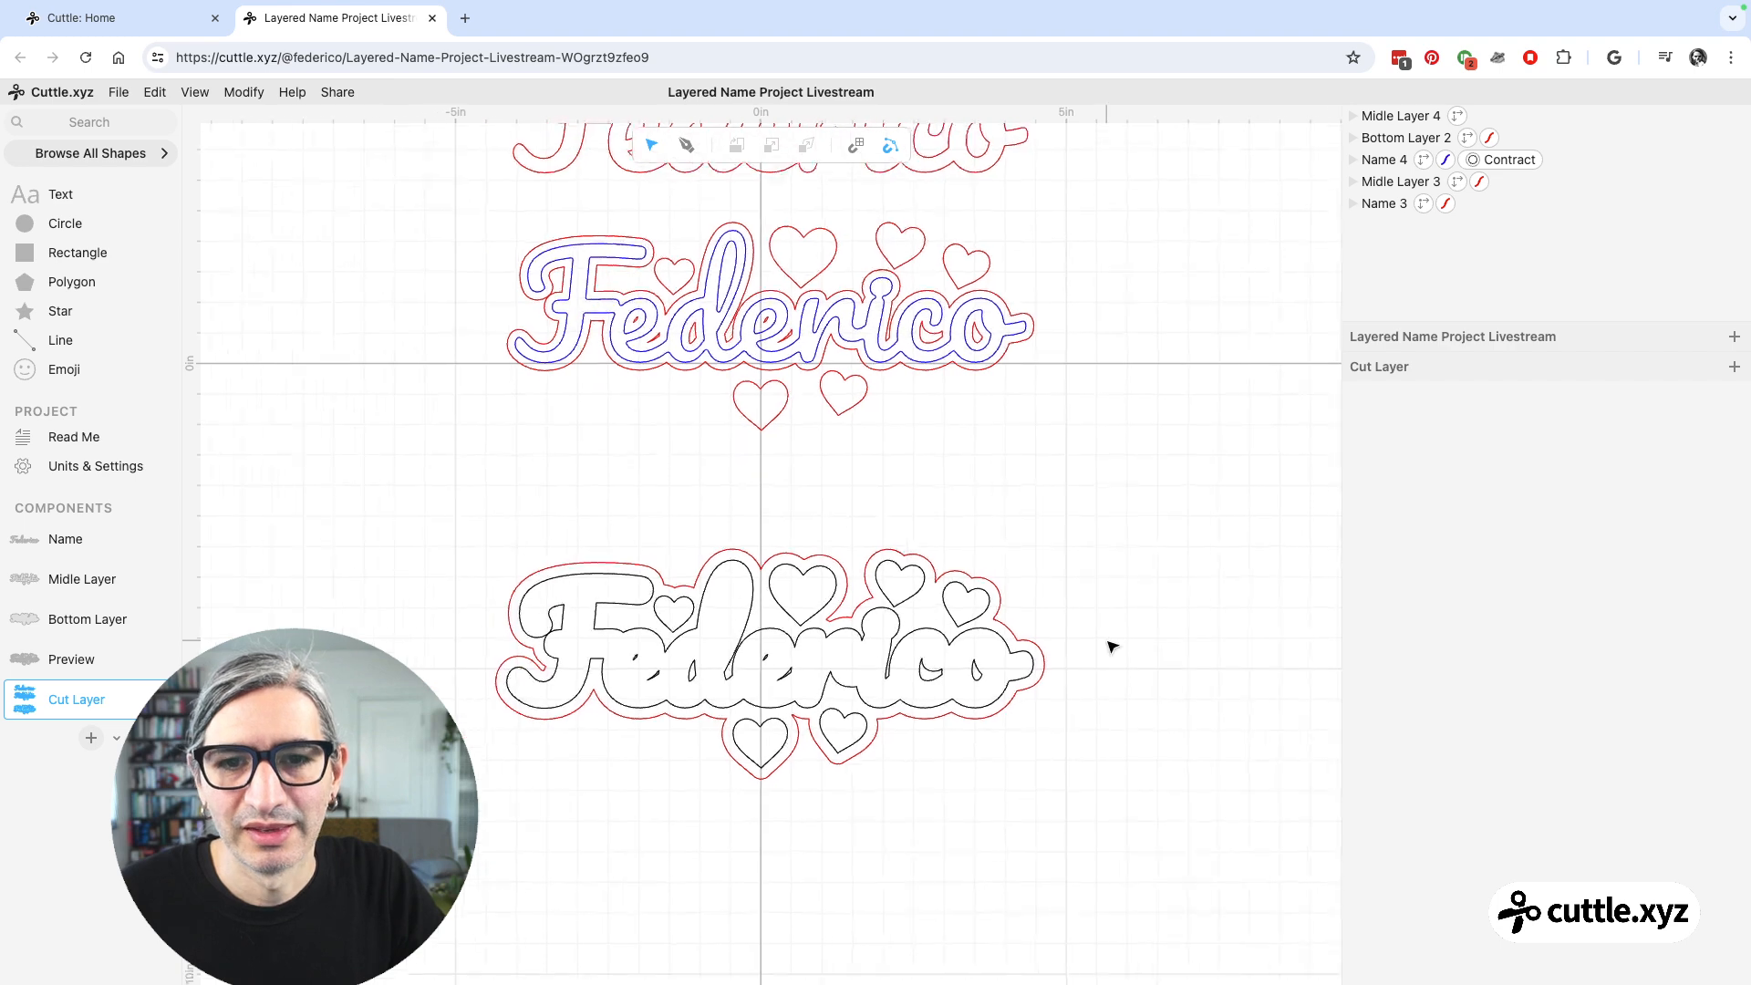
# - Give the Midle Layer piece inside the Bottom Layer outline a blue hairline stroke
pyautogui.scroll(-1, 1110, 647)
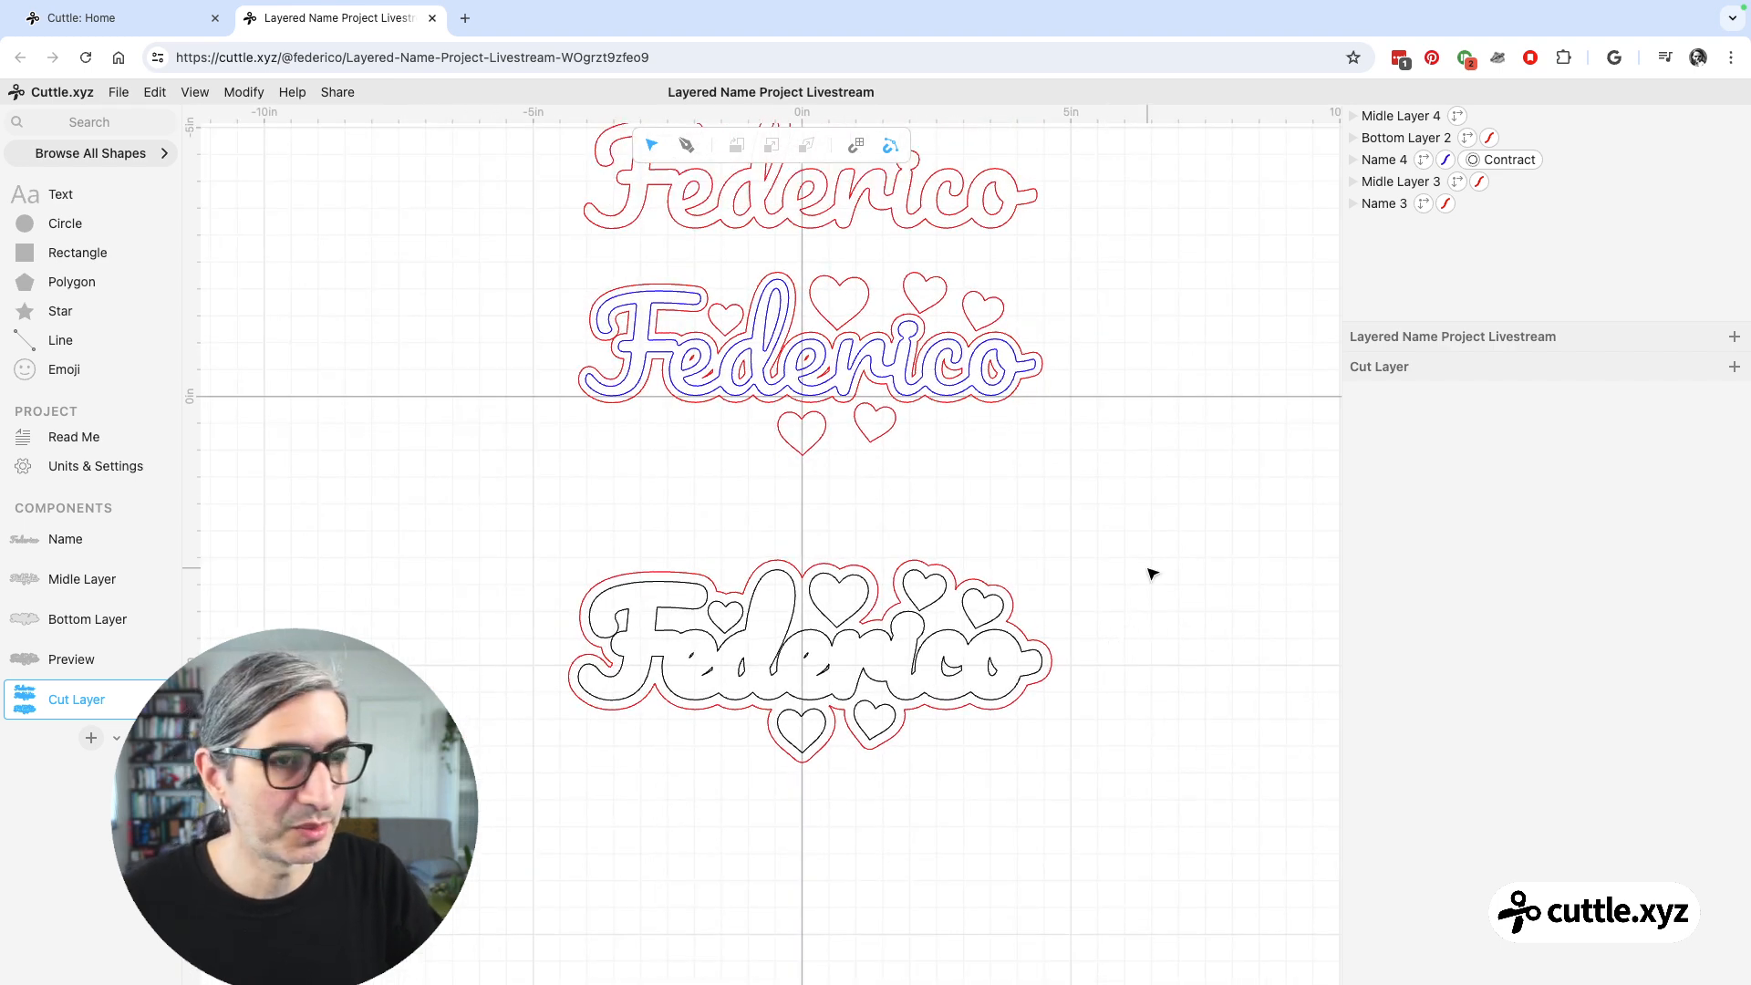
pyautogui.click(908, 621)
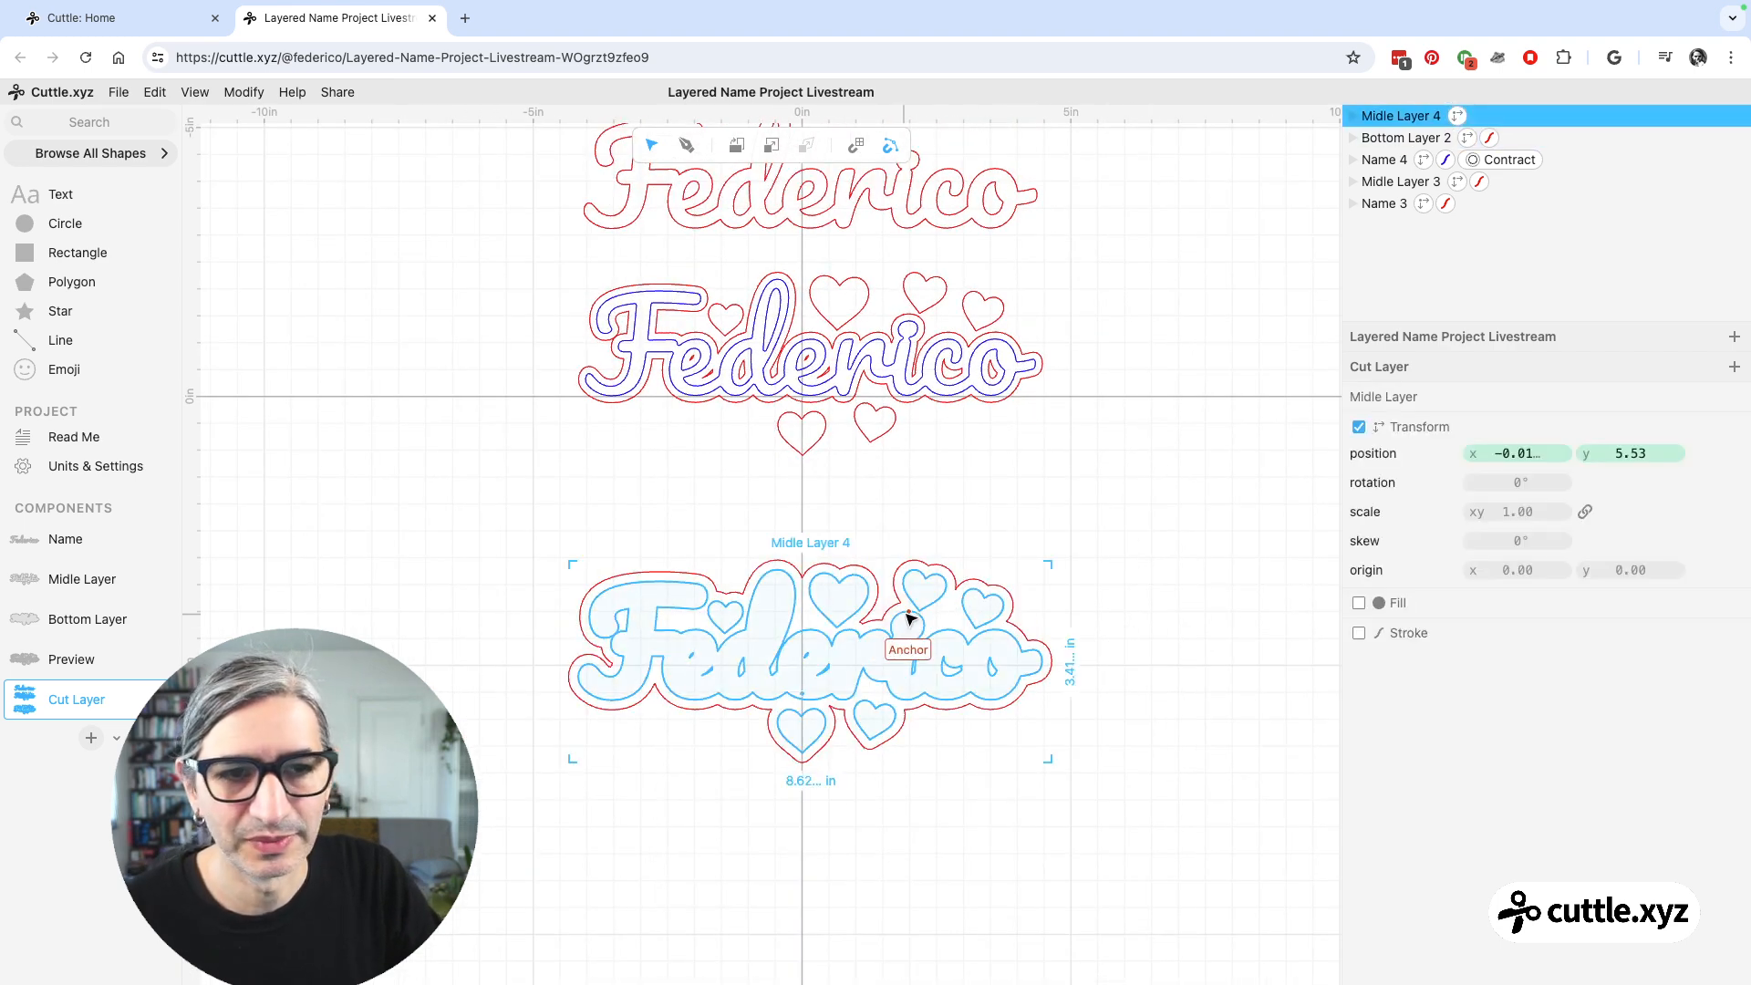
pyautogui.click(1357, 633)
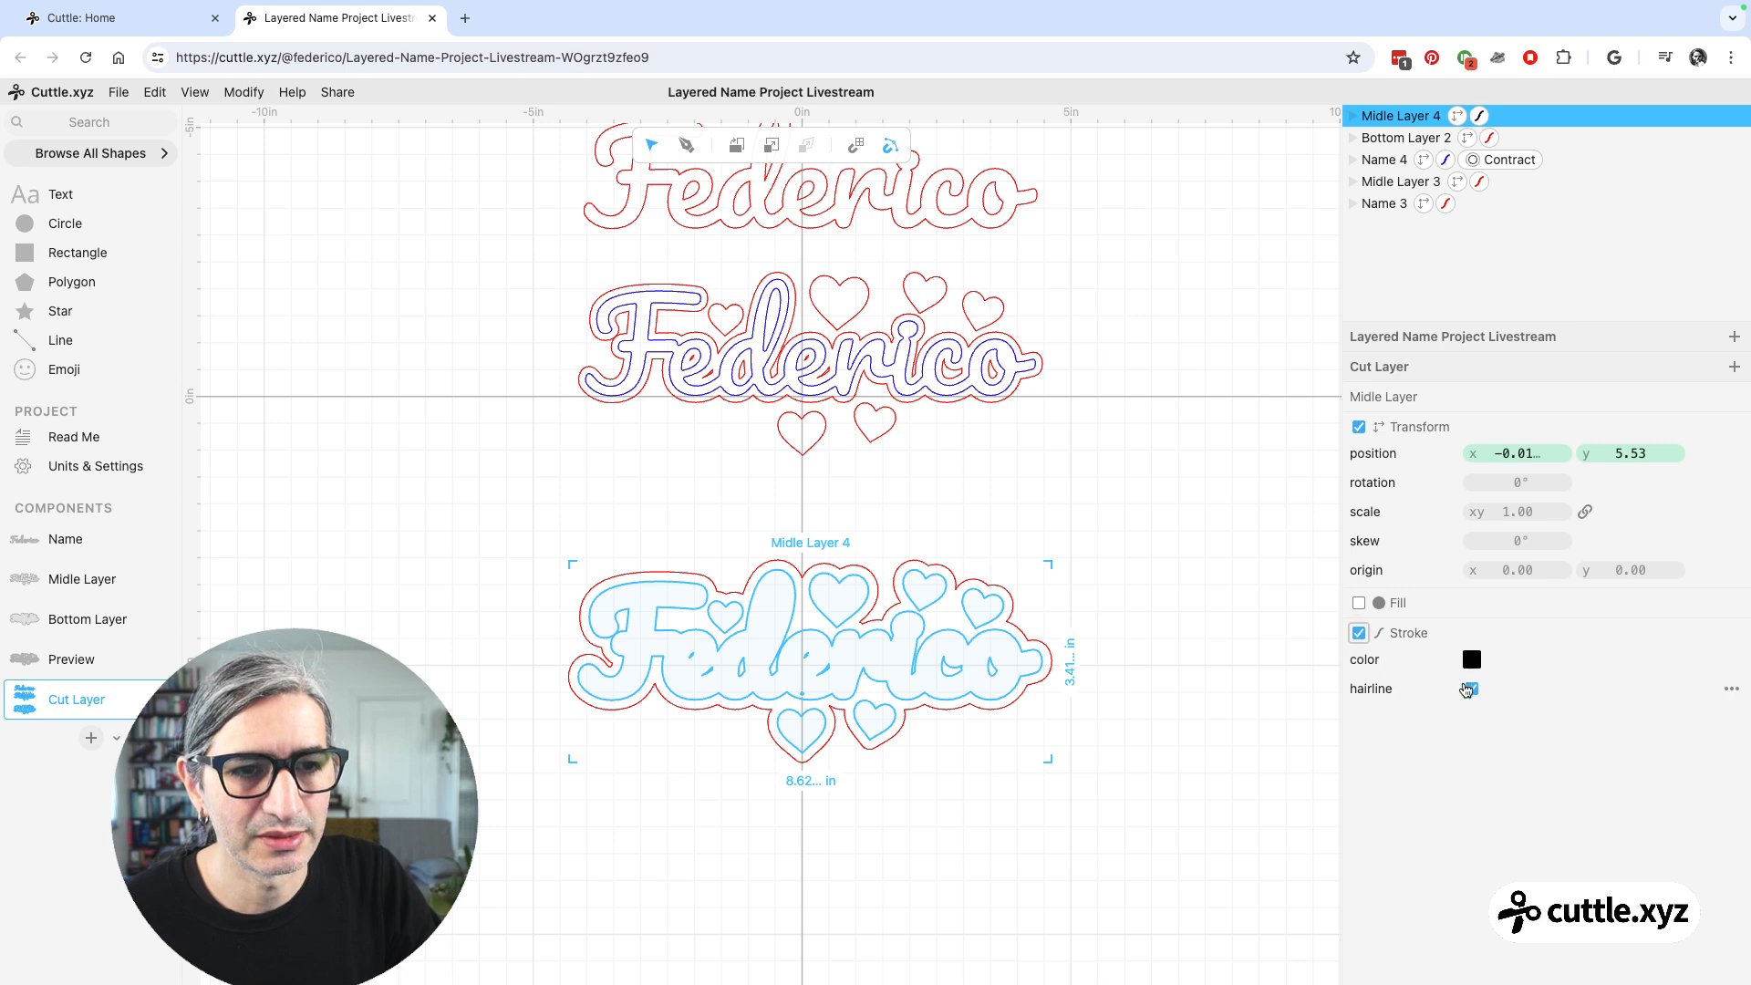
pyautogui.click(1470, 659)
pyautogui.click(1246, 582)
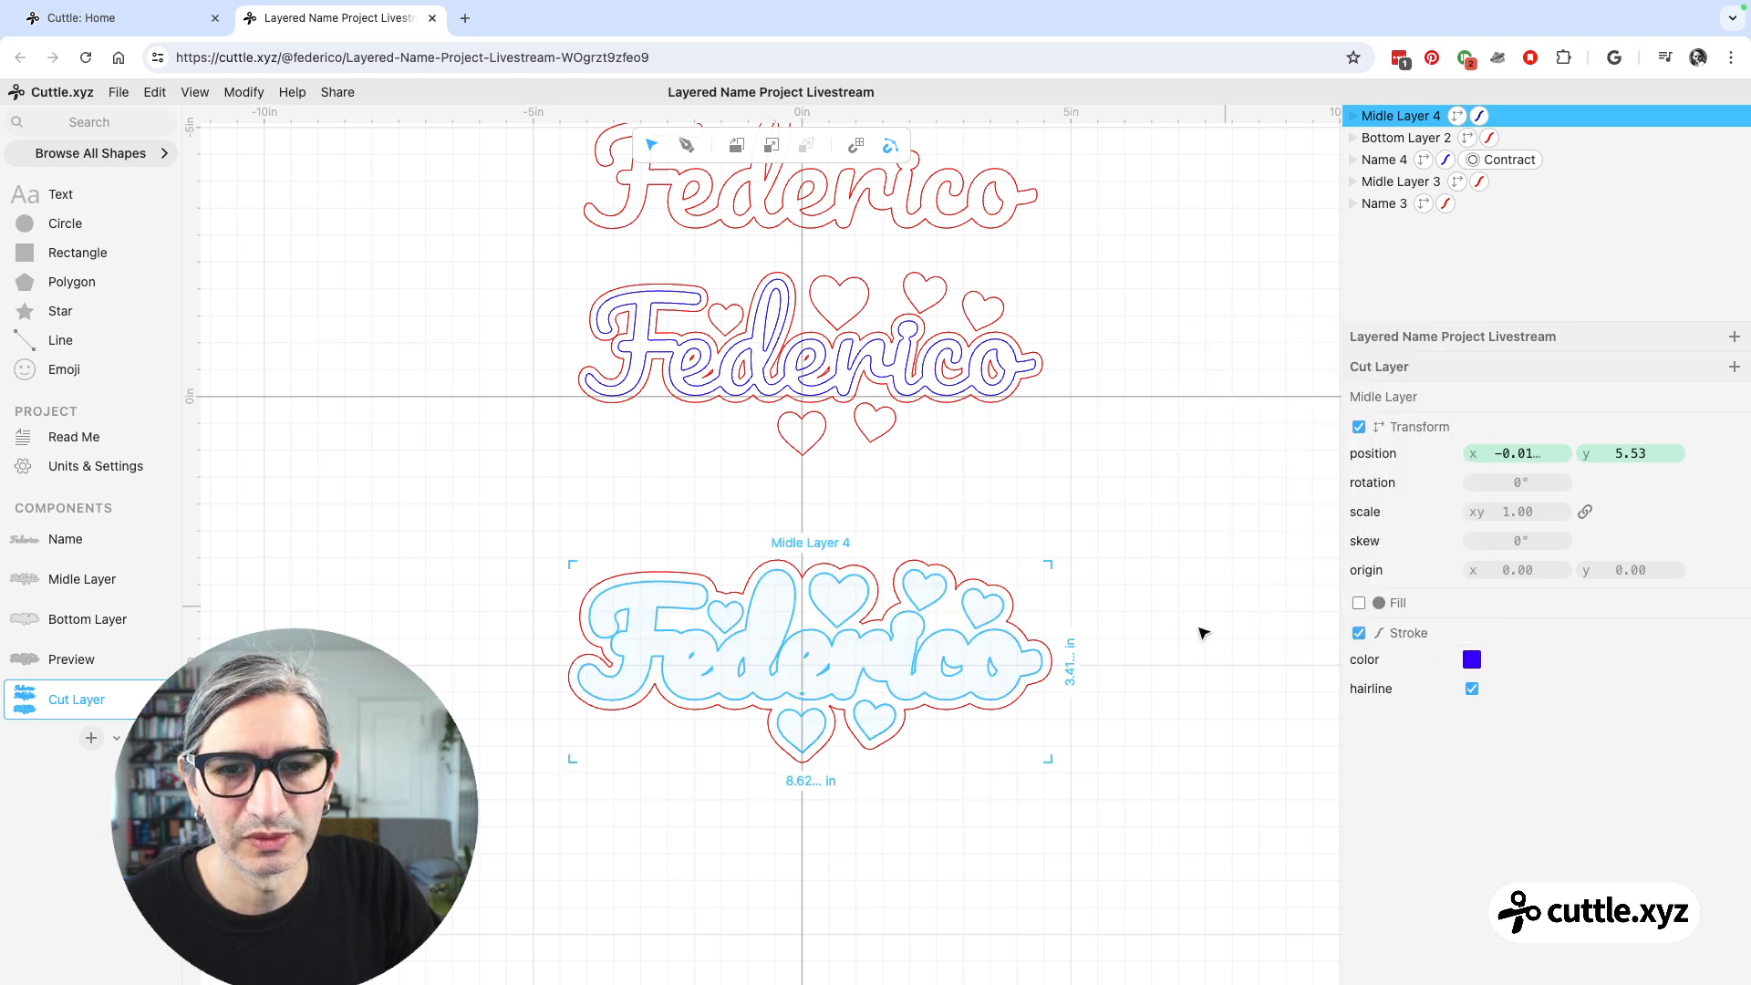
pyautogui.click(1189, 645)
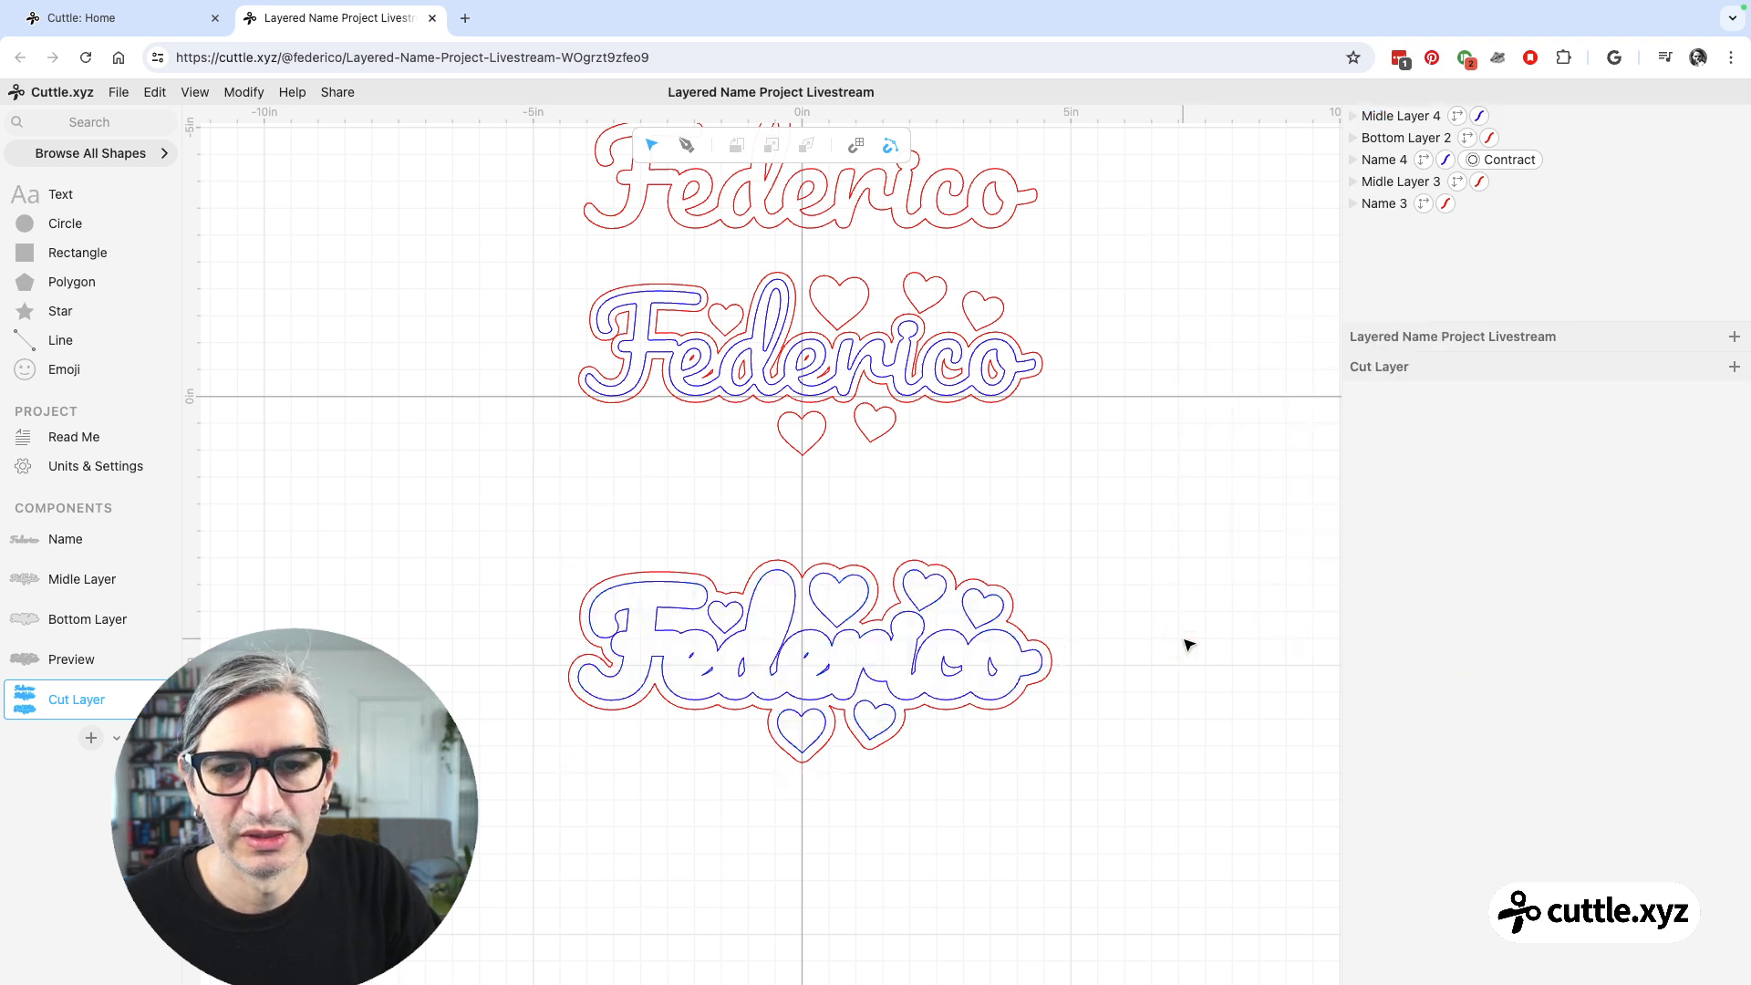
# - Apply a Contract (Inset) modifier with a distance of 0.03 to the blue Midle Layer guide
pyautogui.click(976, 641)
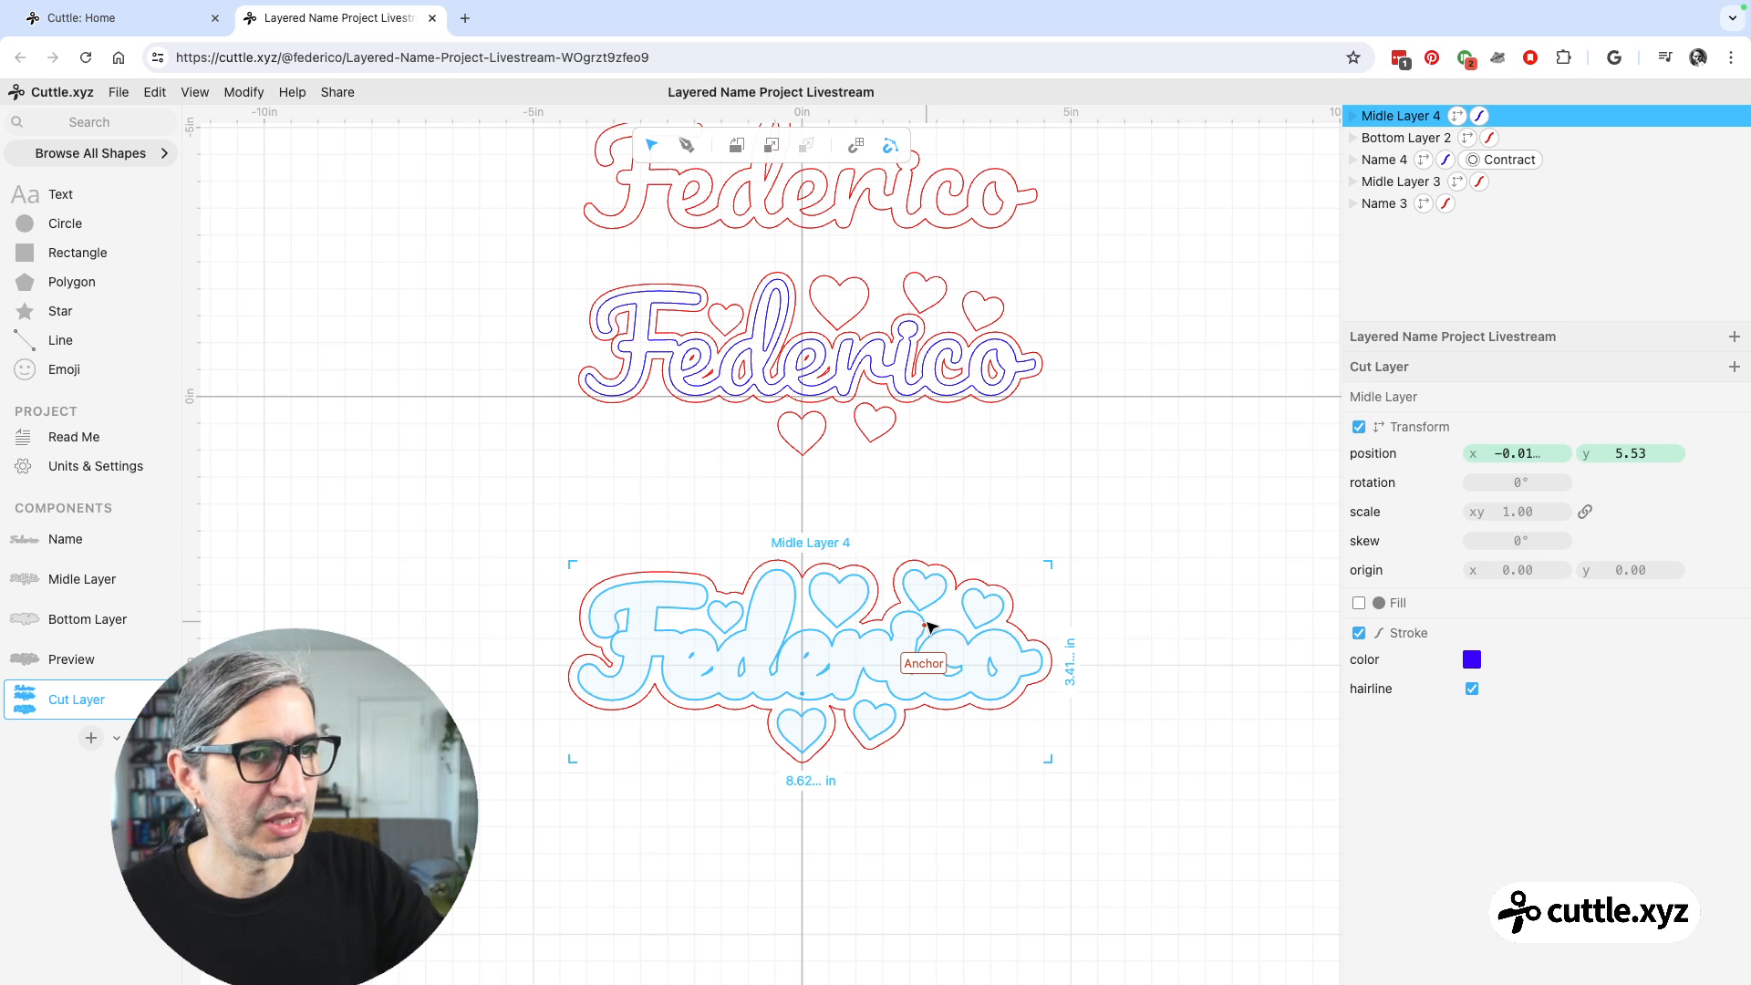
pyautogui.click(241, 92)
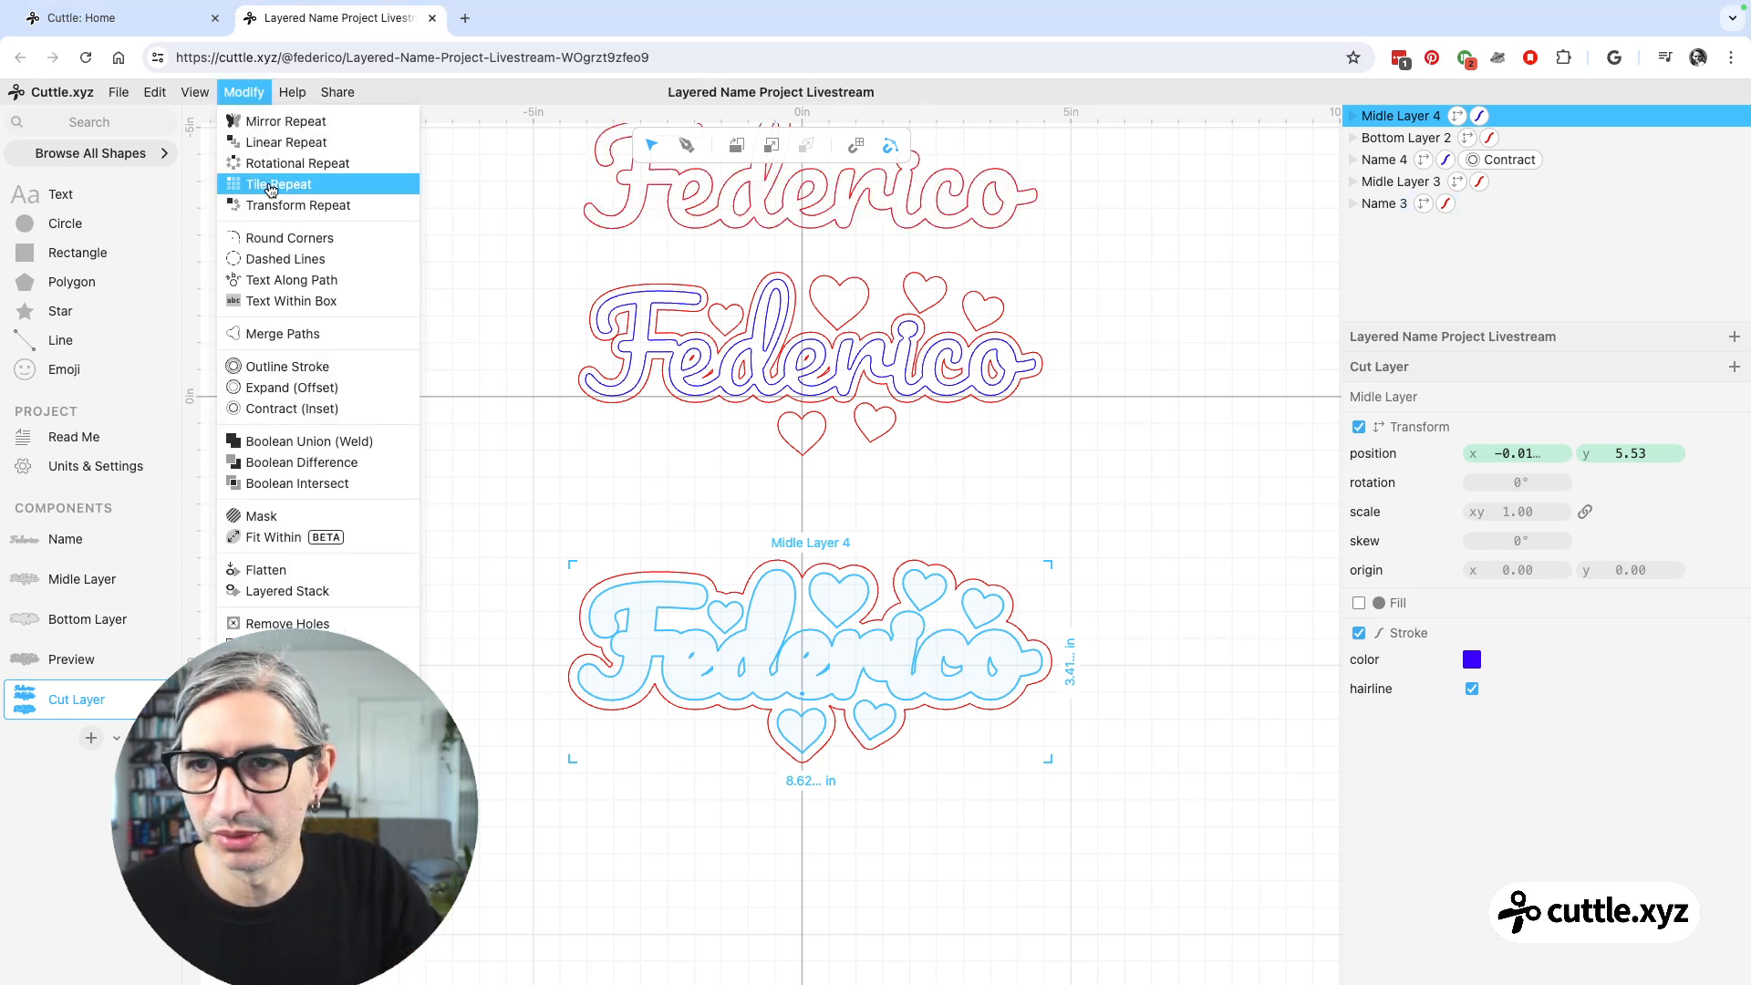
pyautogui.click(270, 411)
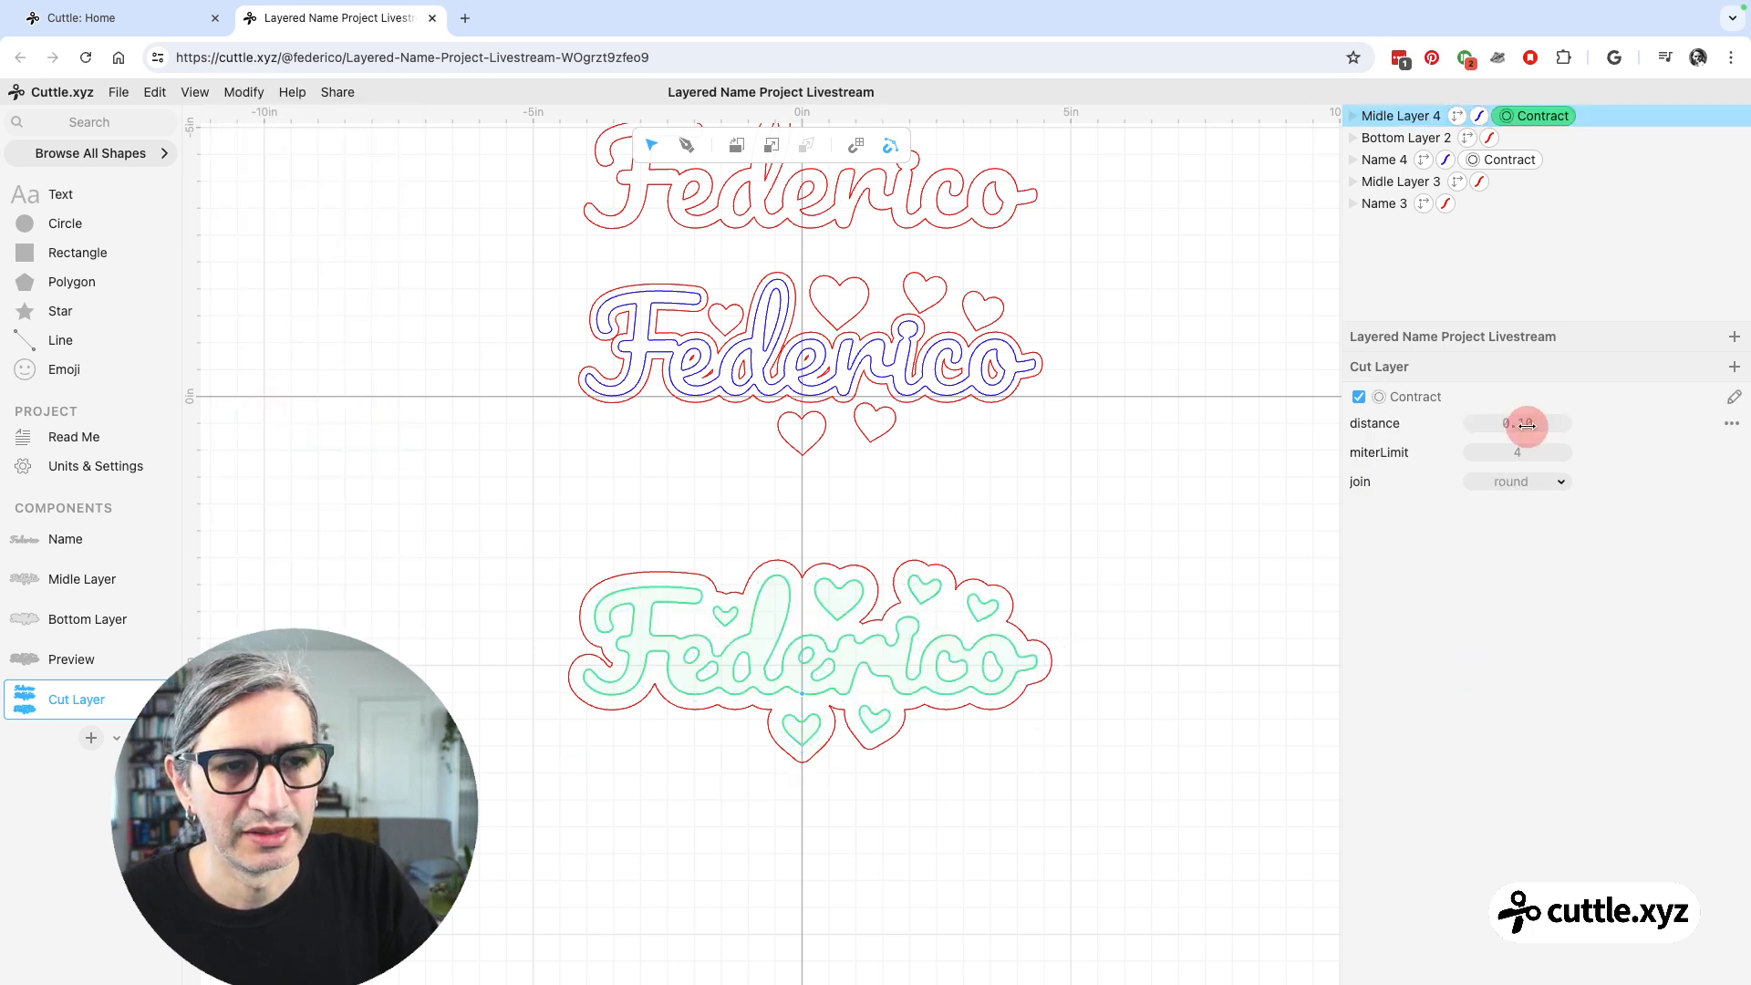
pyautogui.moveTo(1527, 425)
pyautogui.mouseDown()
pyautogui.moveTo(1551, 426)
pyautogui.moveTo(1505, 424)
pyautogui.mouseUp()
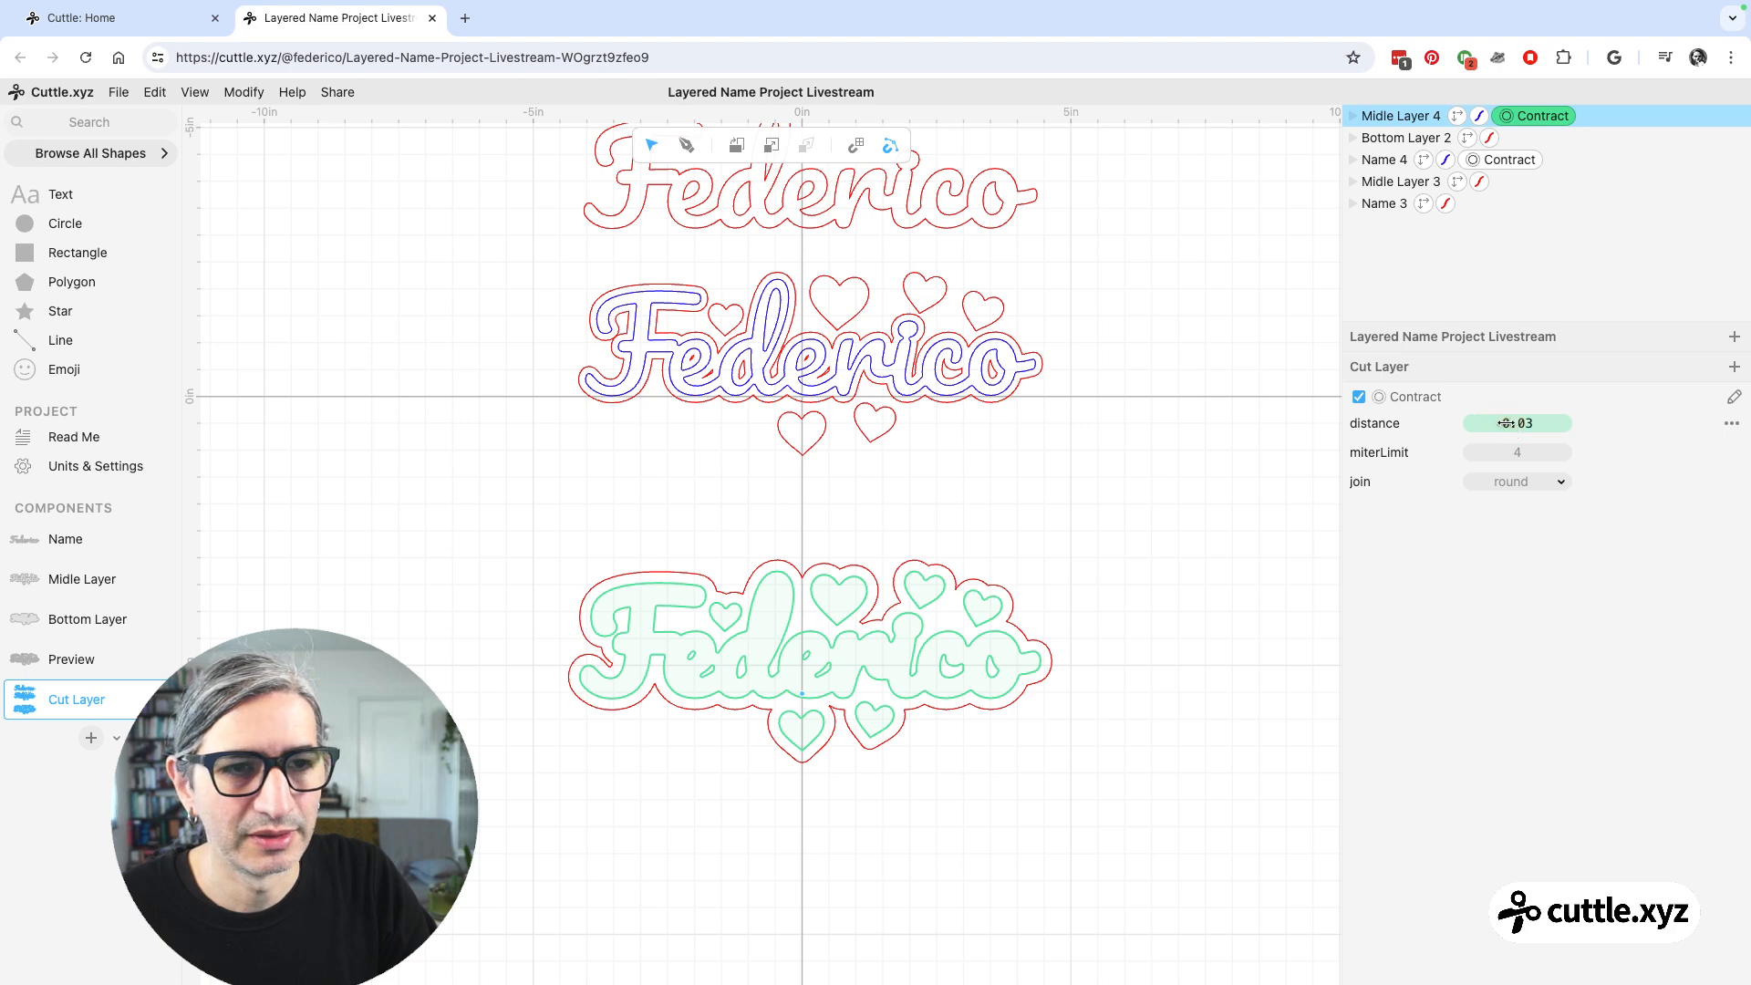
pyautogui.click(1149, 545)
pyautogui.scroll(-3, 1161, 545)
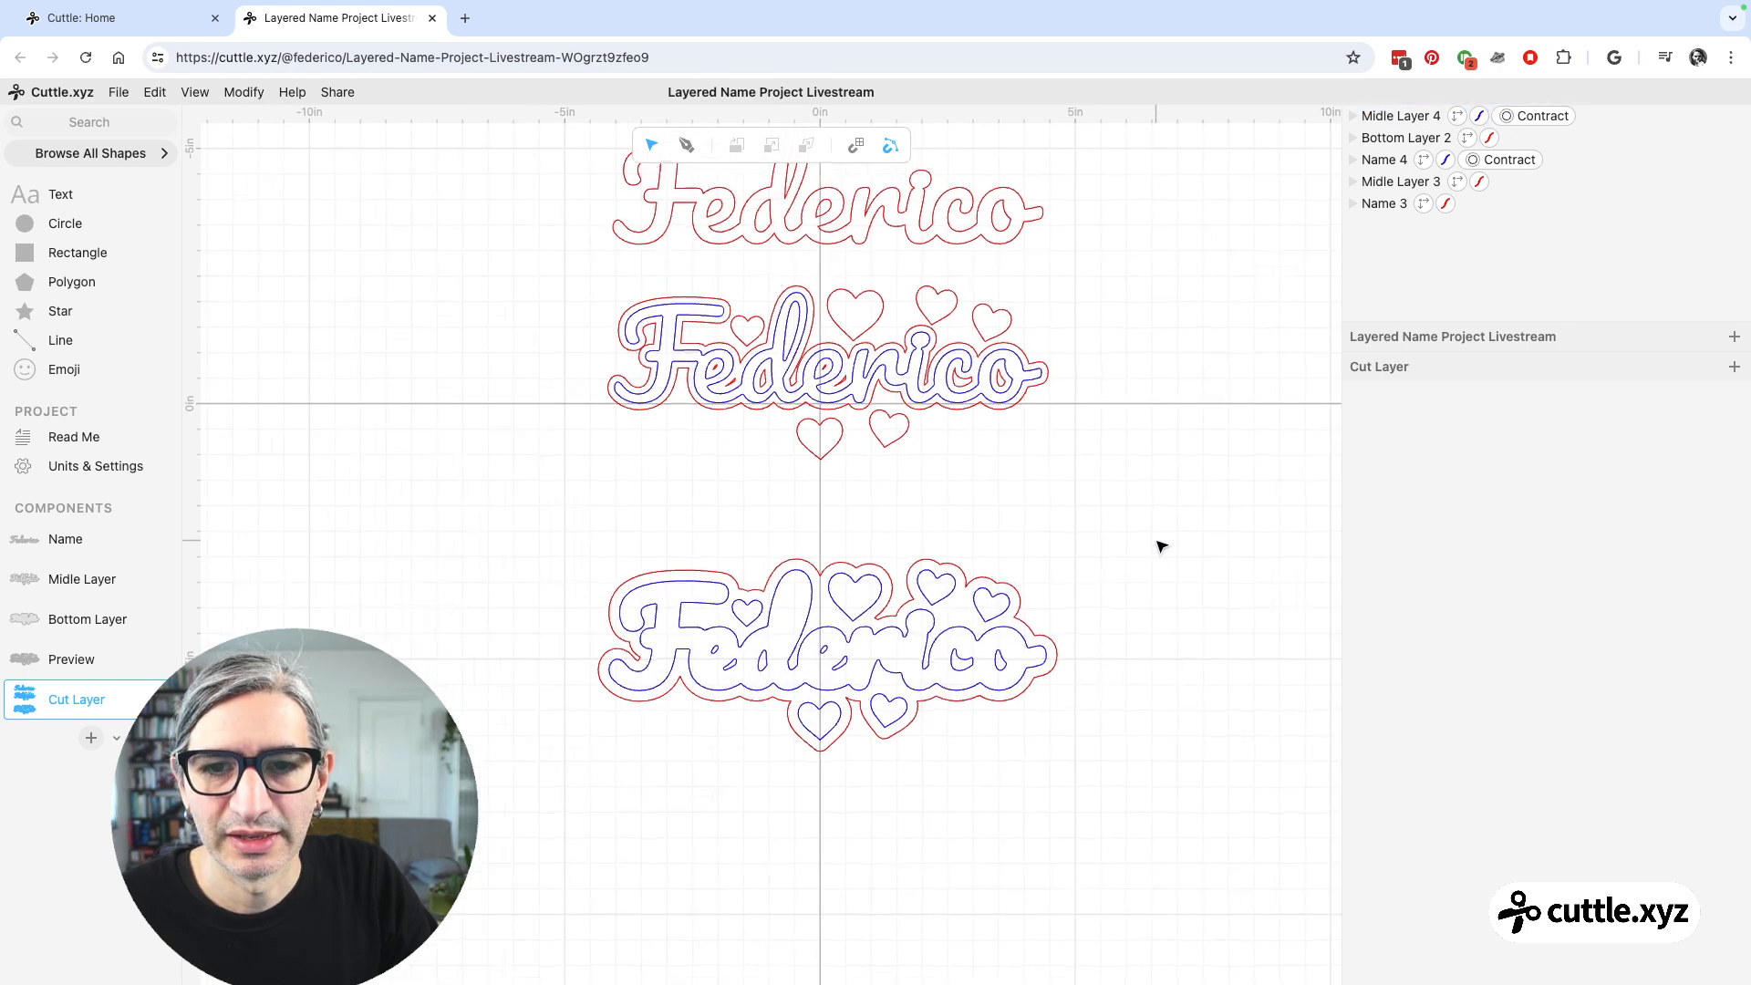
pyautogui.click(883, 719)
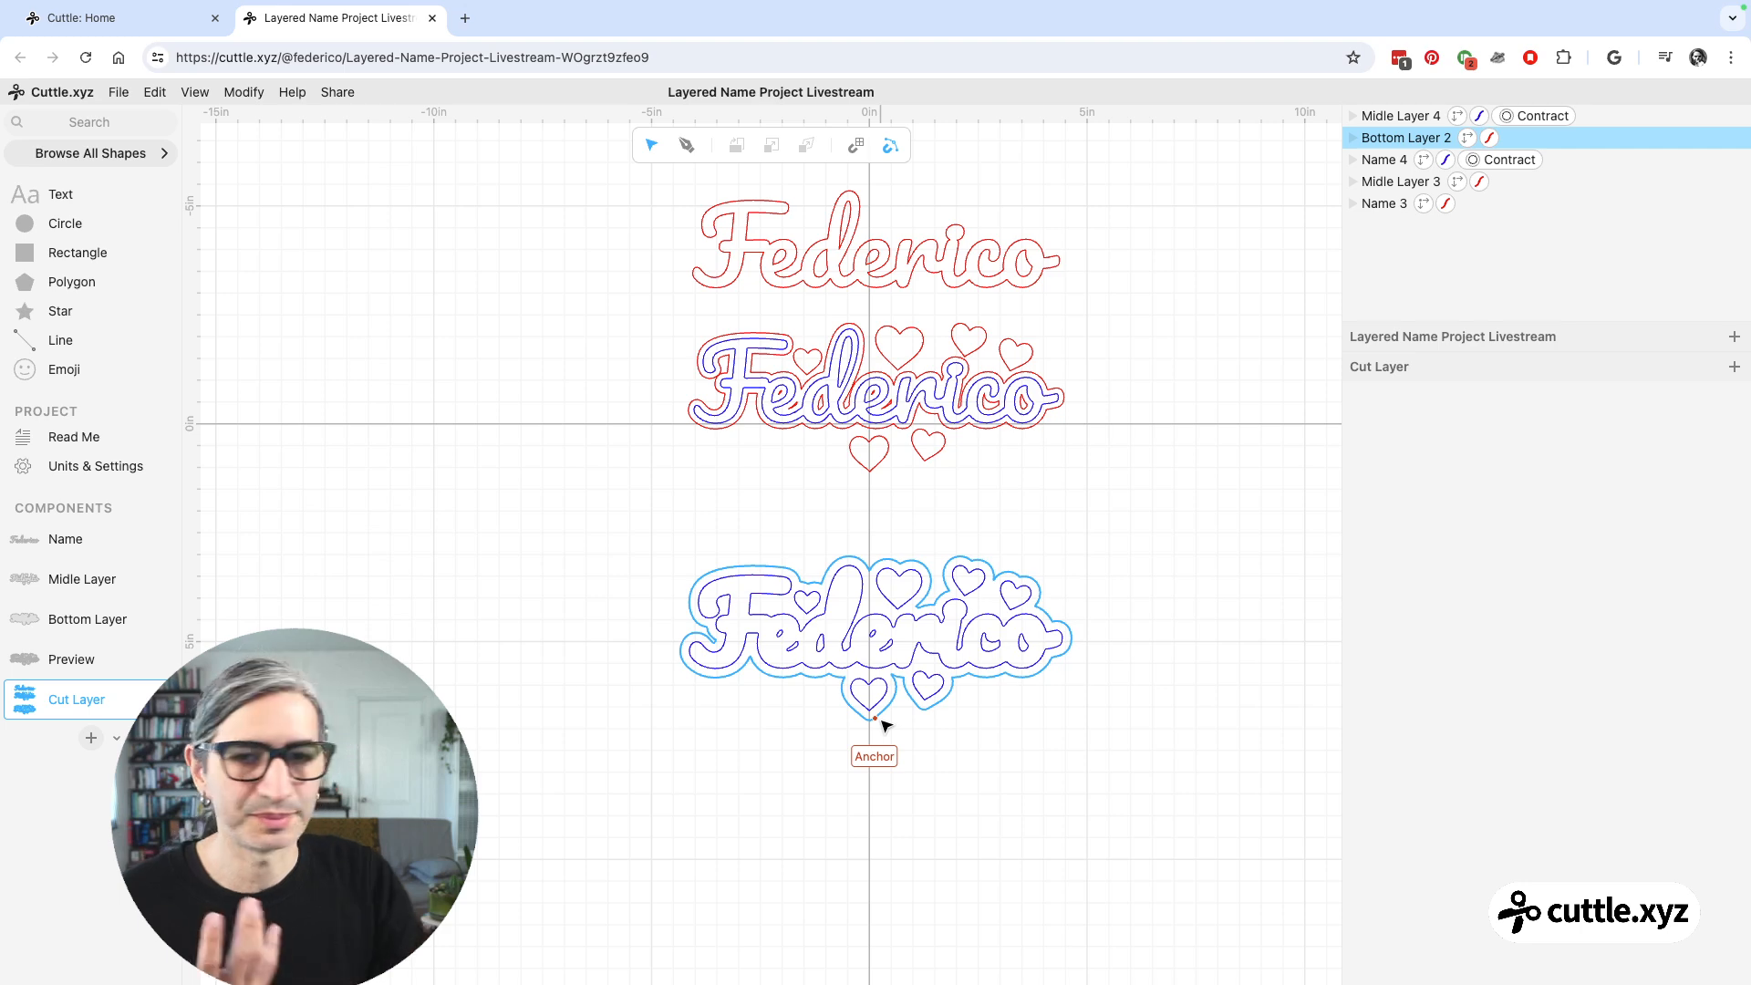
pyautogui.click(1028, 743)
pyautogui.scroll(2, 1045, 784)
pyautogui.click(998, 636)
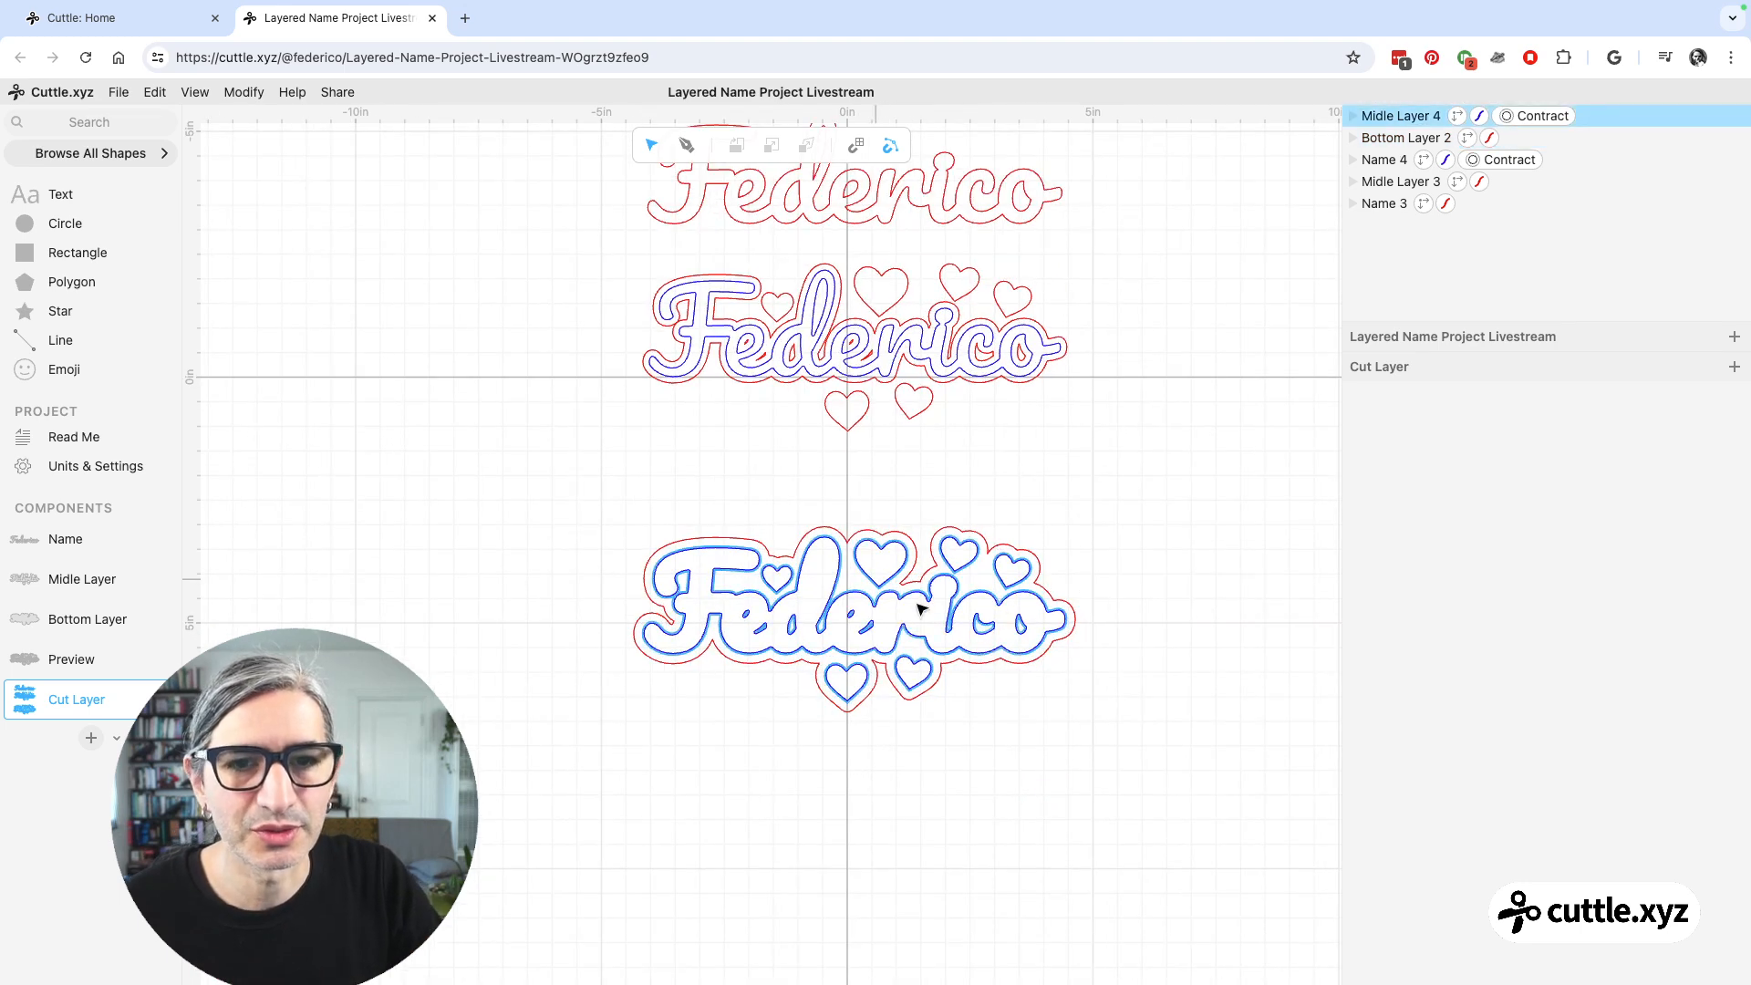
pyautogui.click(1125, 725)
pyautogui.scroll(-2, 1126, 724)
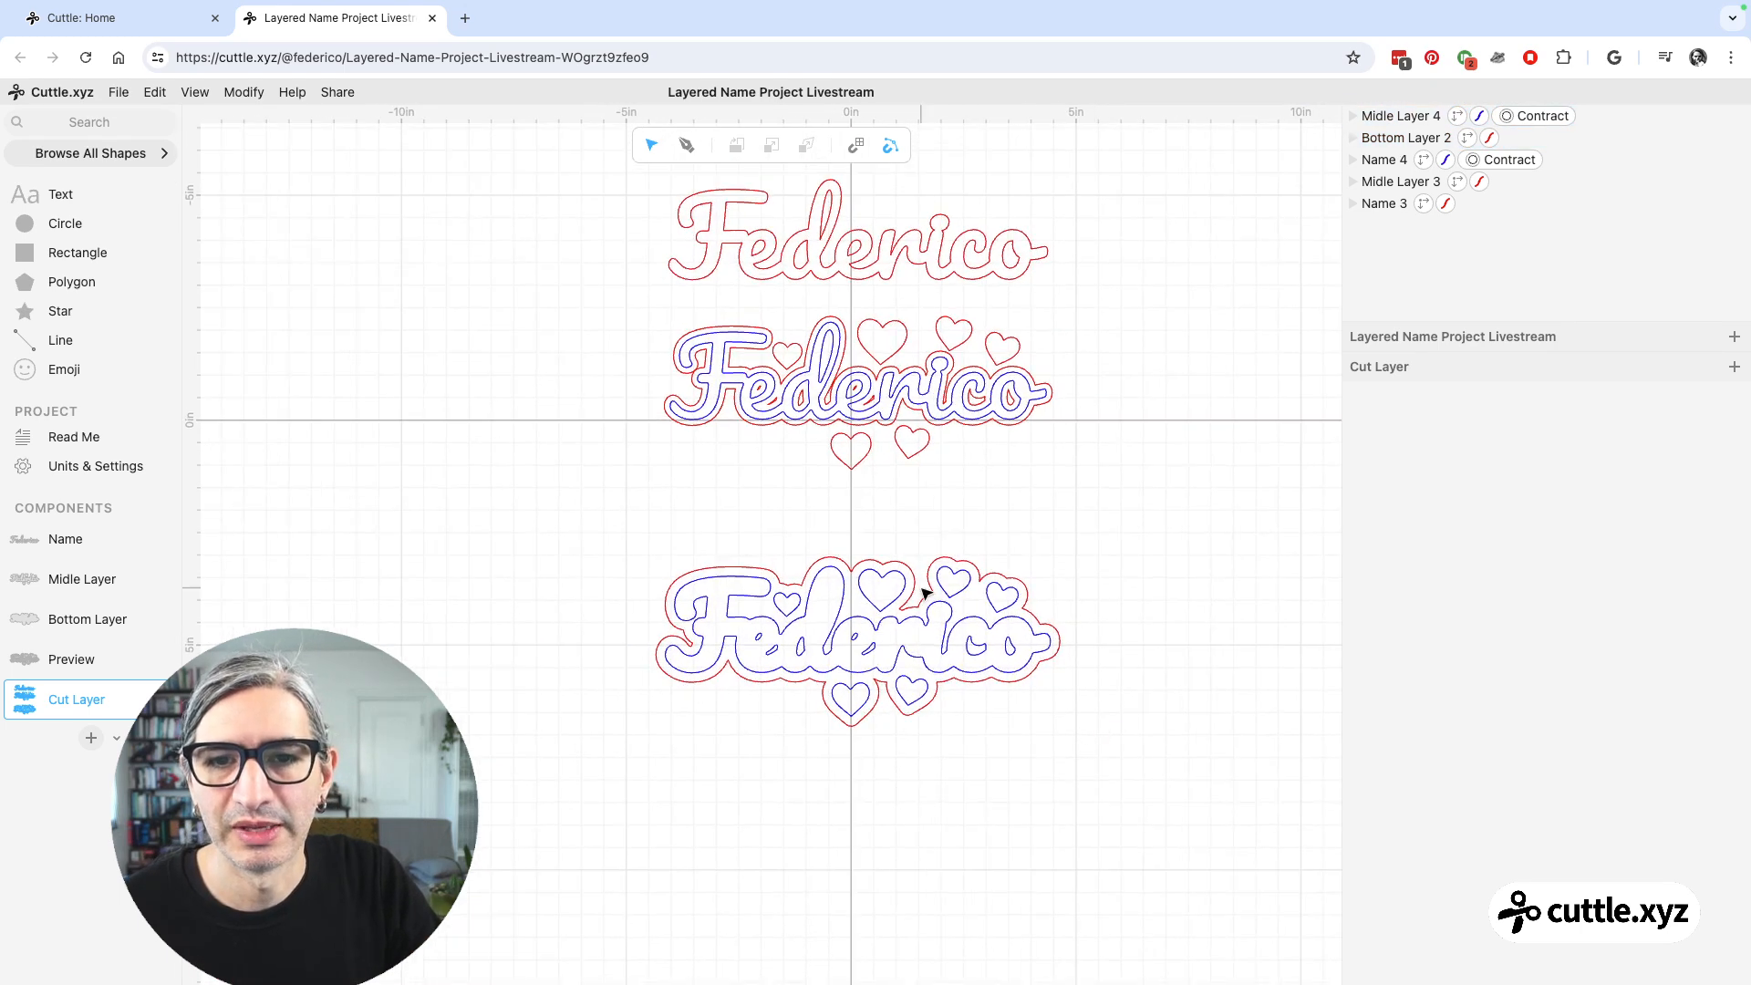
# - Move the Bottom Layer piece and its blue guide together upward, closer to the Midle Layer piece
pyautogui.moveTo(1150, 550); pyautogui.dragTo(974, 755)
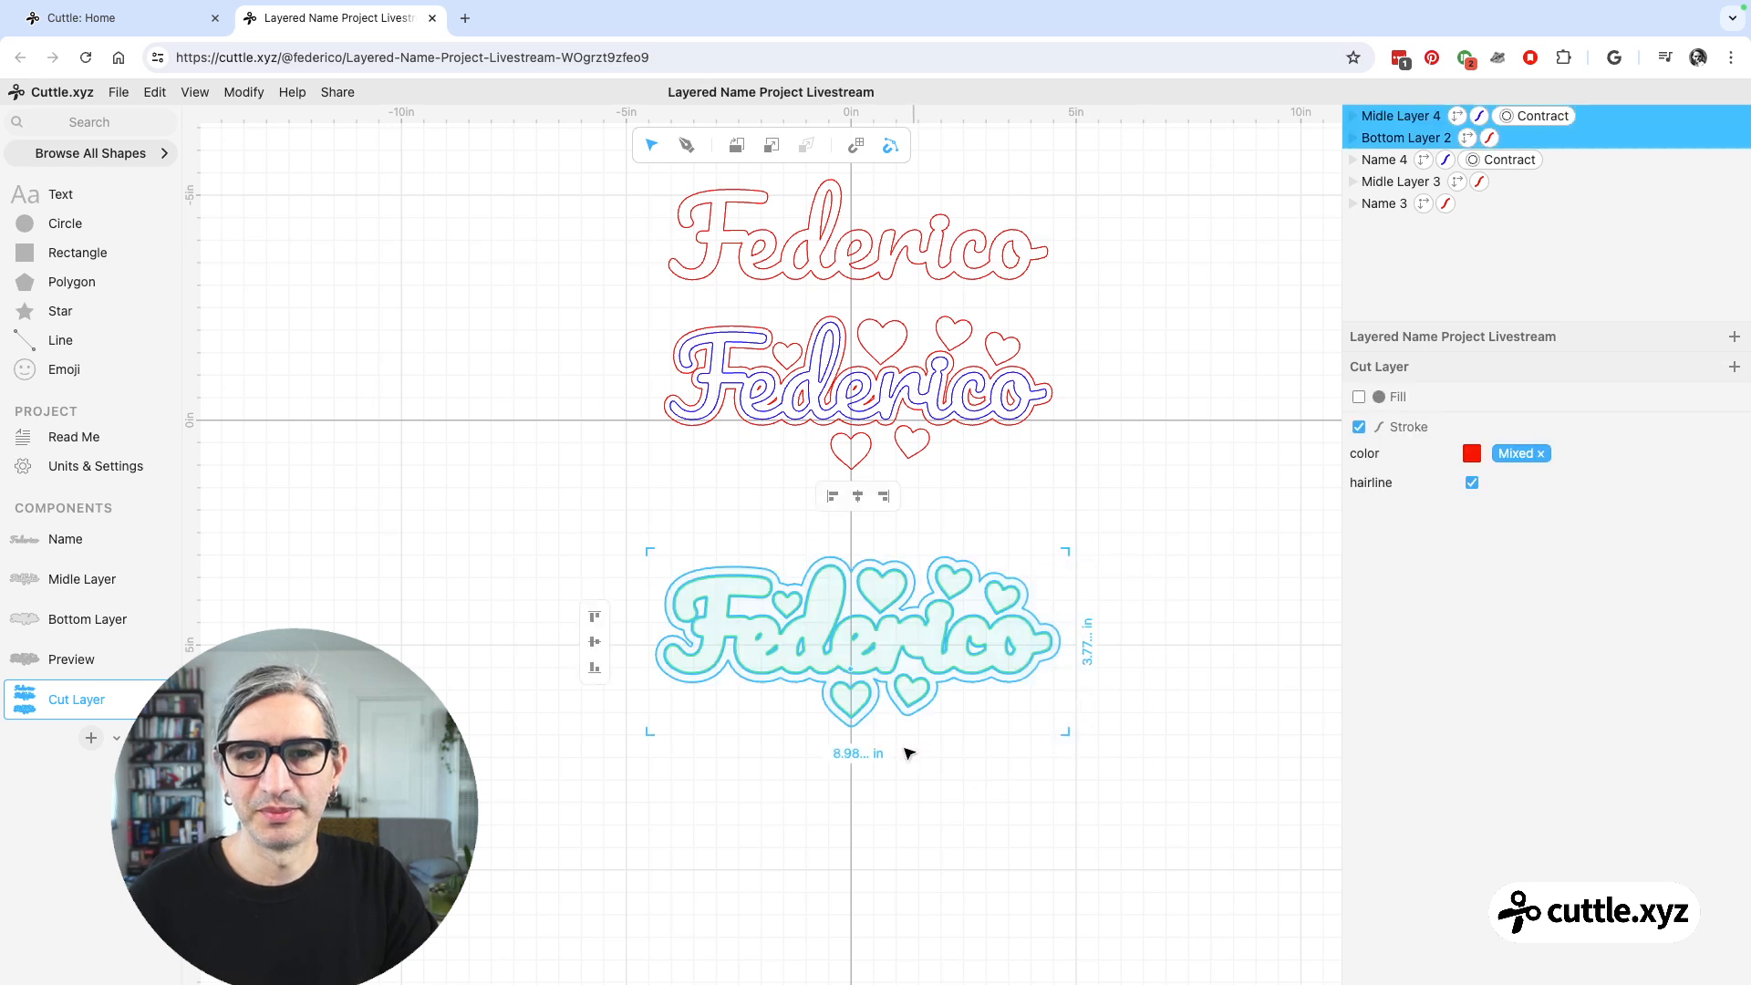
pyautogui.moveTo(852, 670); pyautogui.dragTo(849, 639)
pyautogui.click(1076, 816)
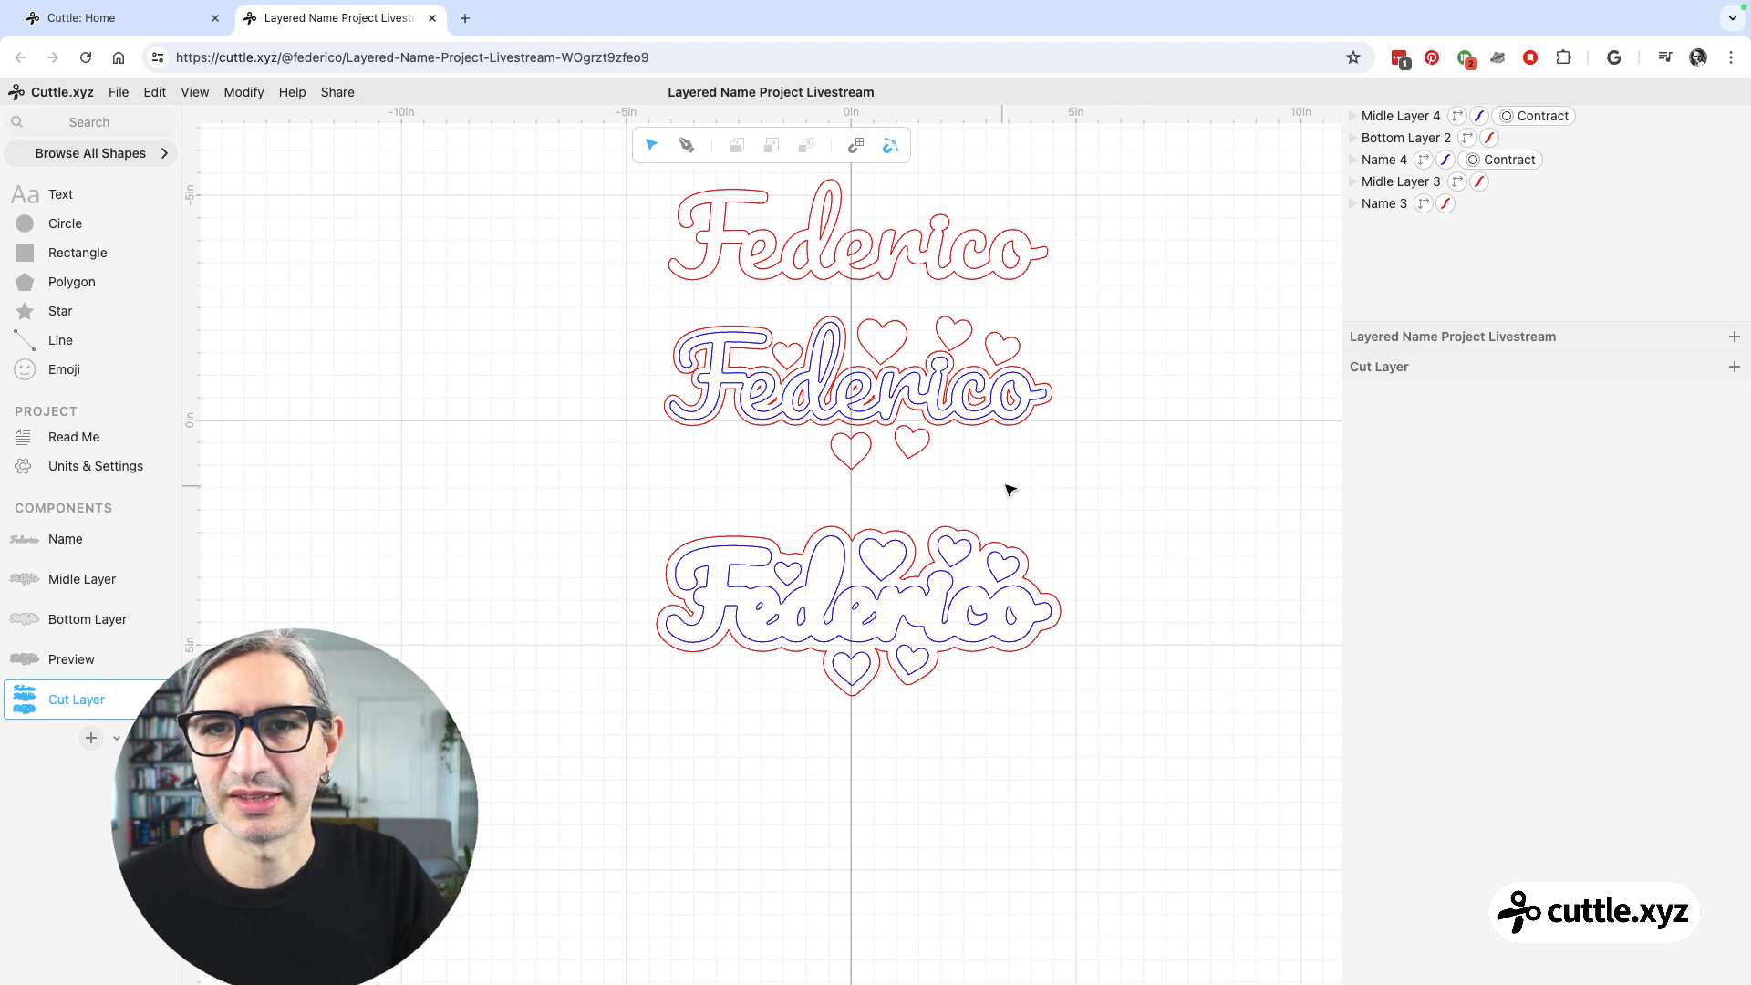
pyautogui.scroll(-1, 1010, 490)
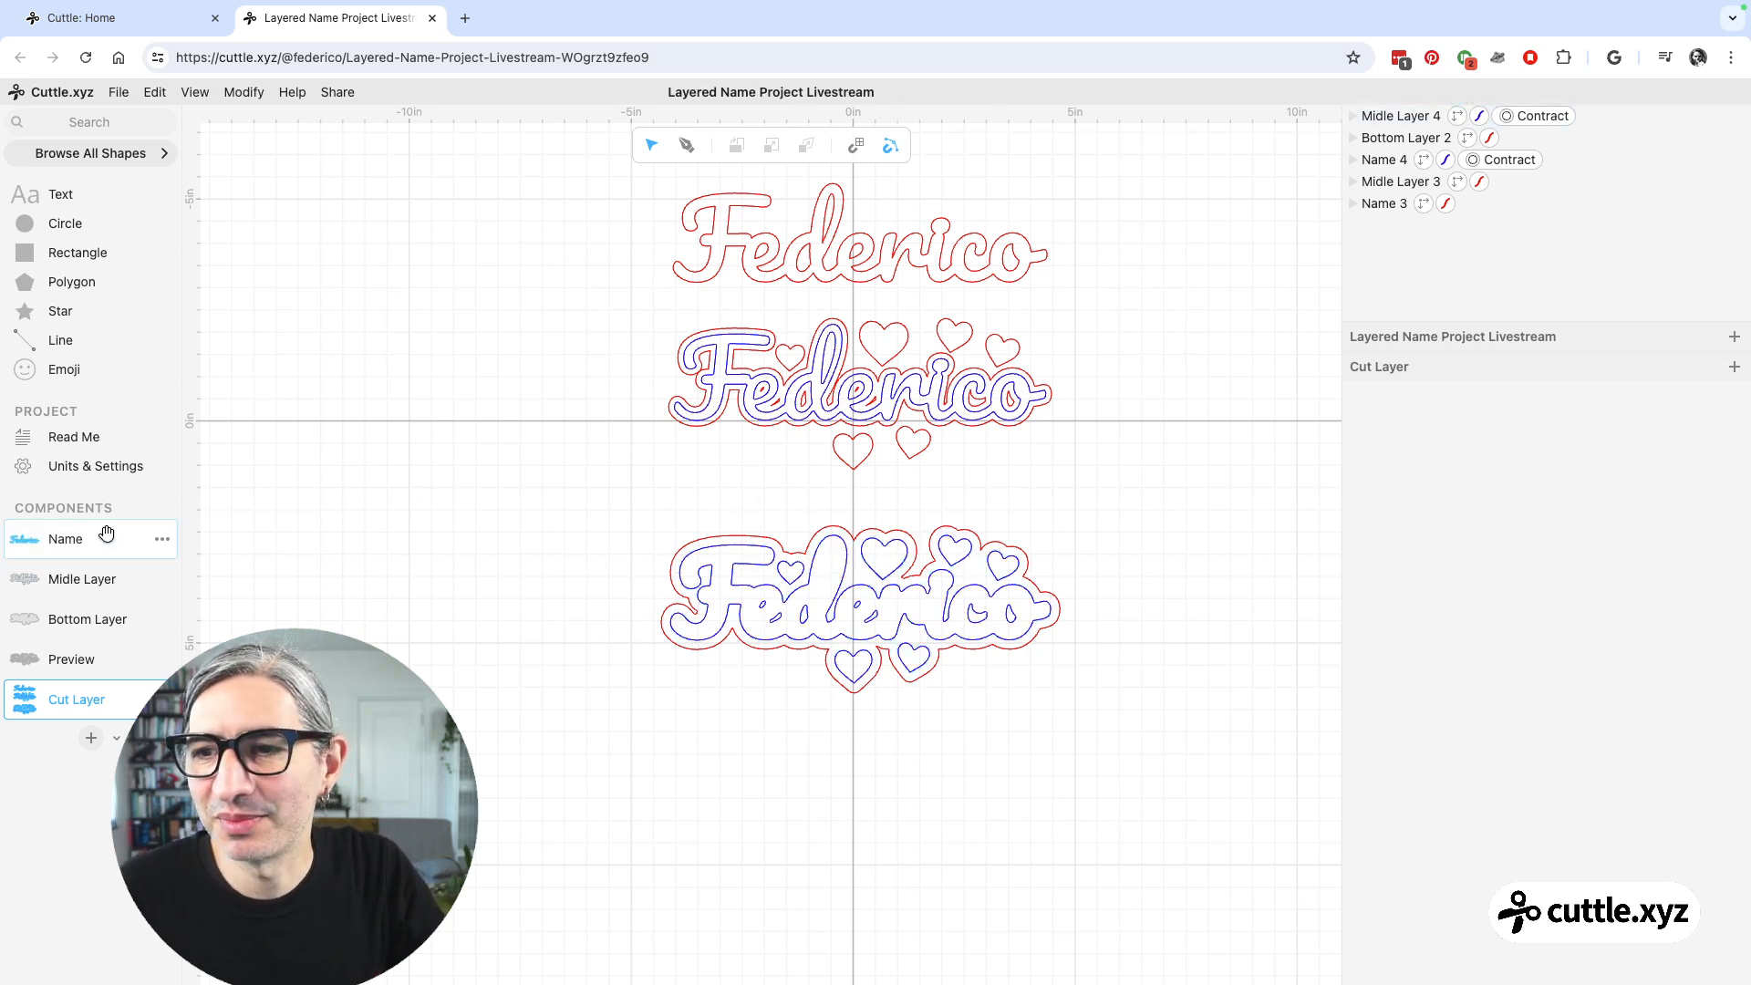
# - Replace the Name component's text with another first name and check the updated Bottom Layer, Preview and Cut Layer
pyautogui.click(51, 539)
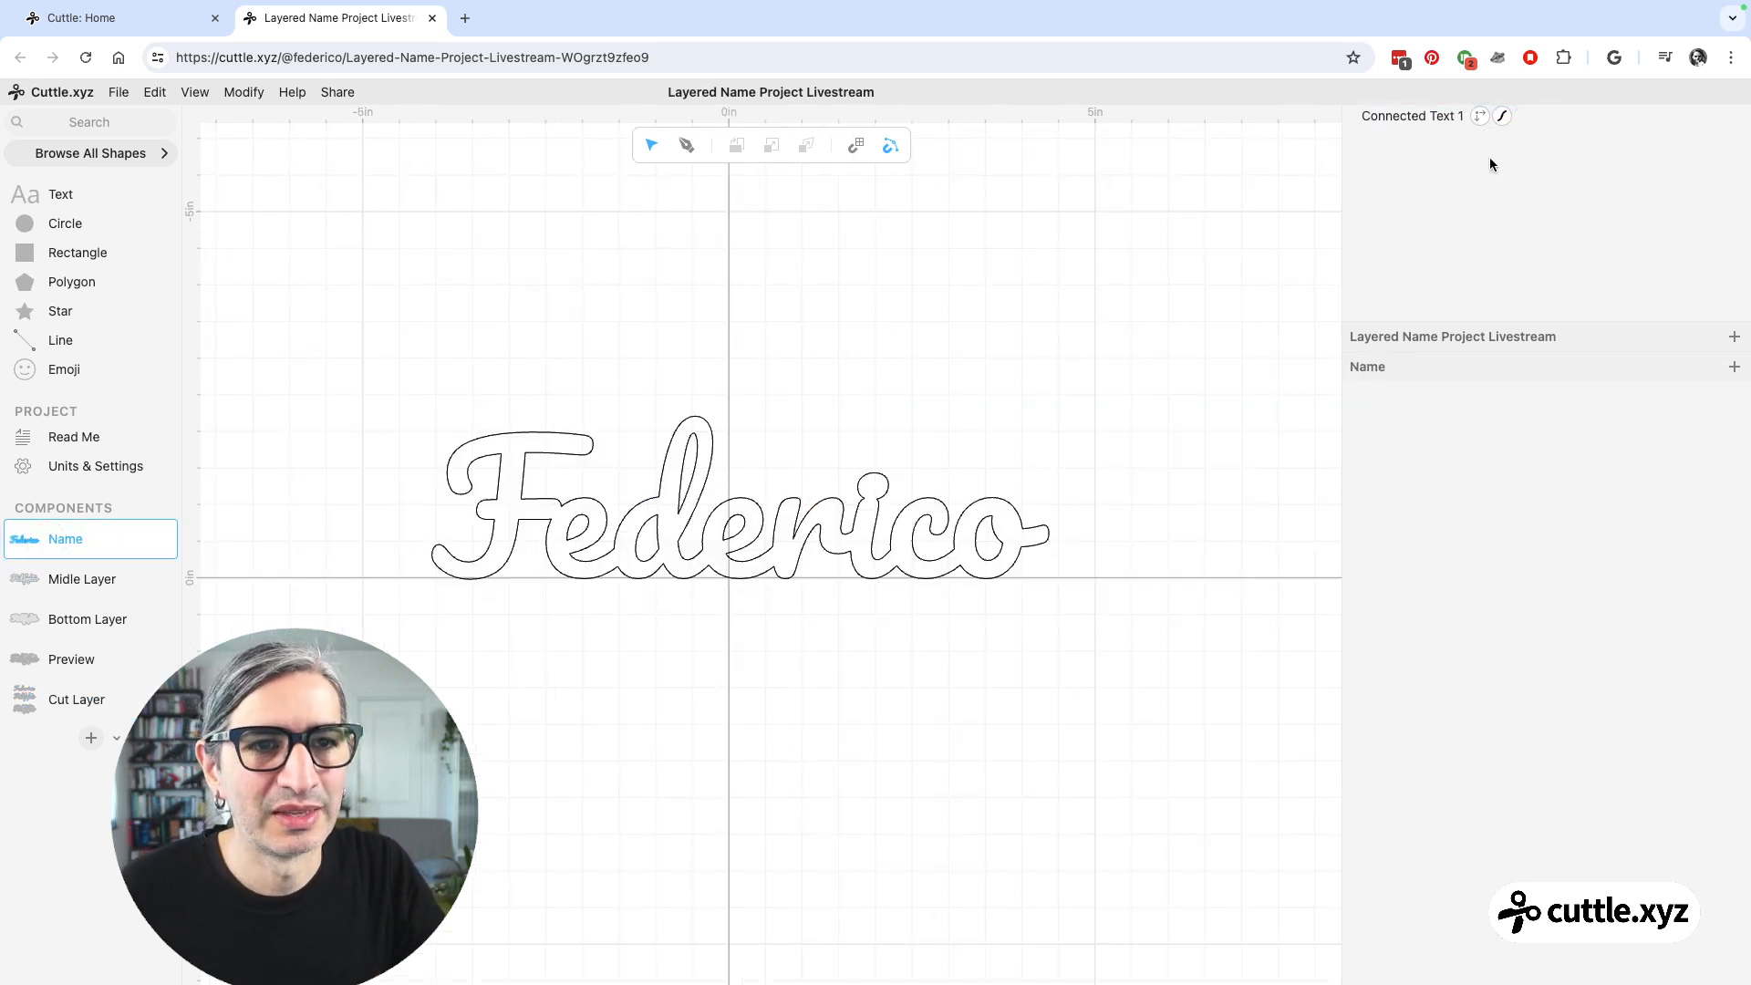
pyautogui.click(1452, 124)
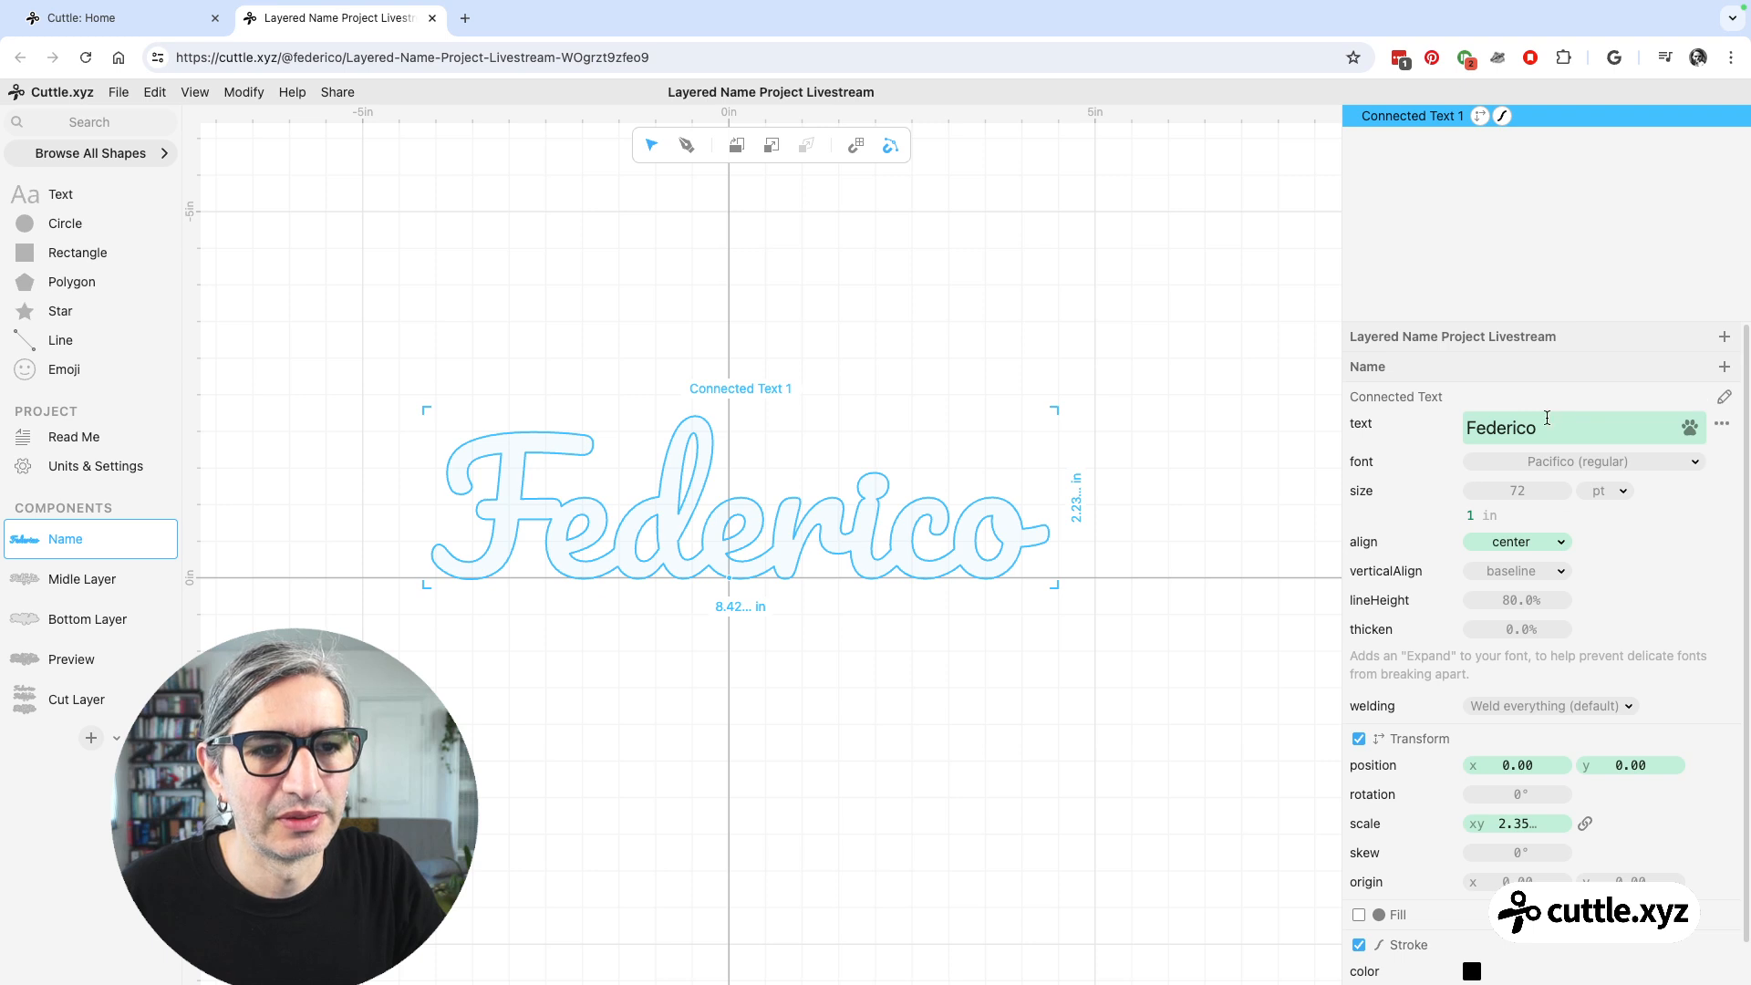
pyautogui.moveTo(1547, 419); pyautogui.dragTo(1437, 430)
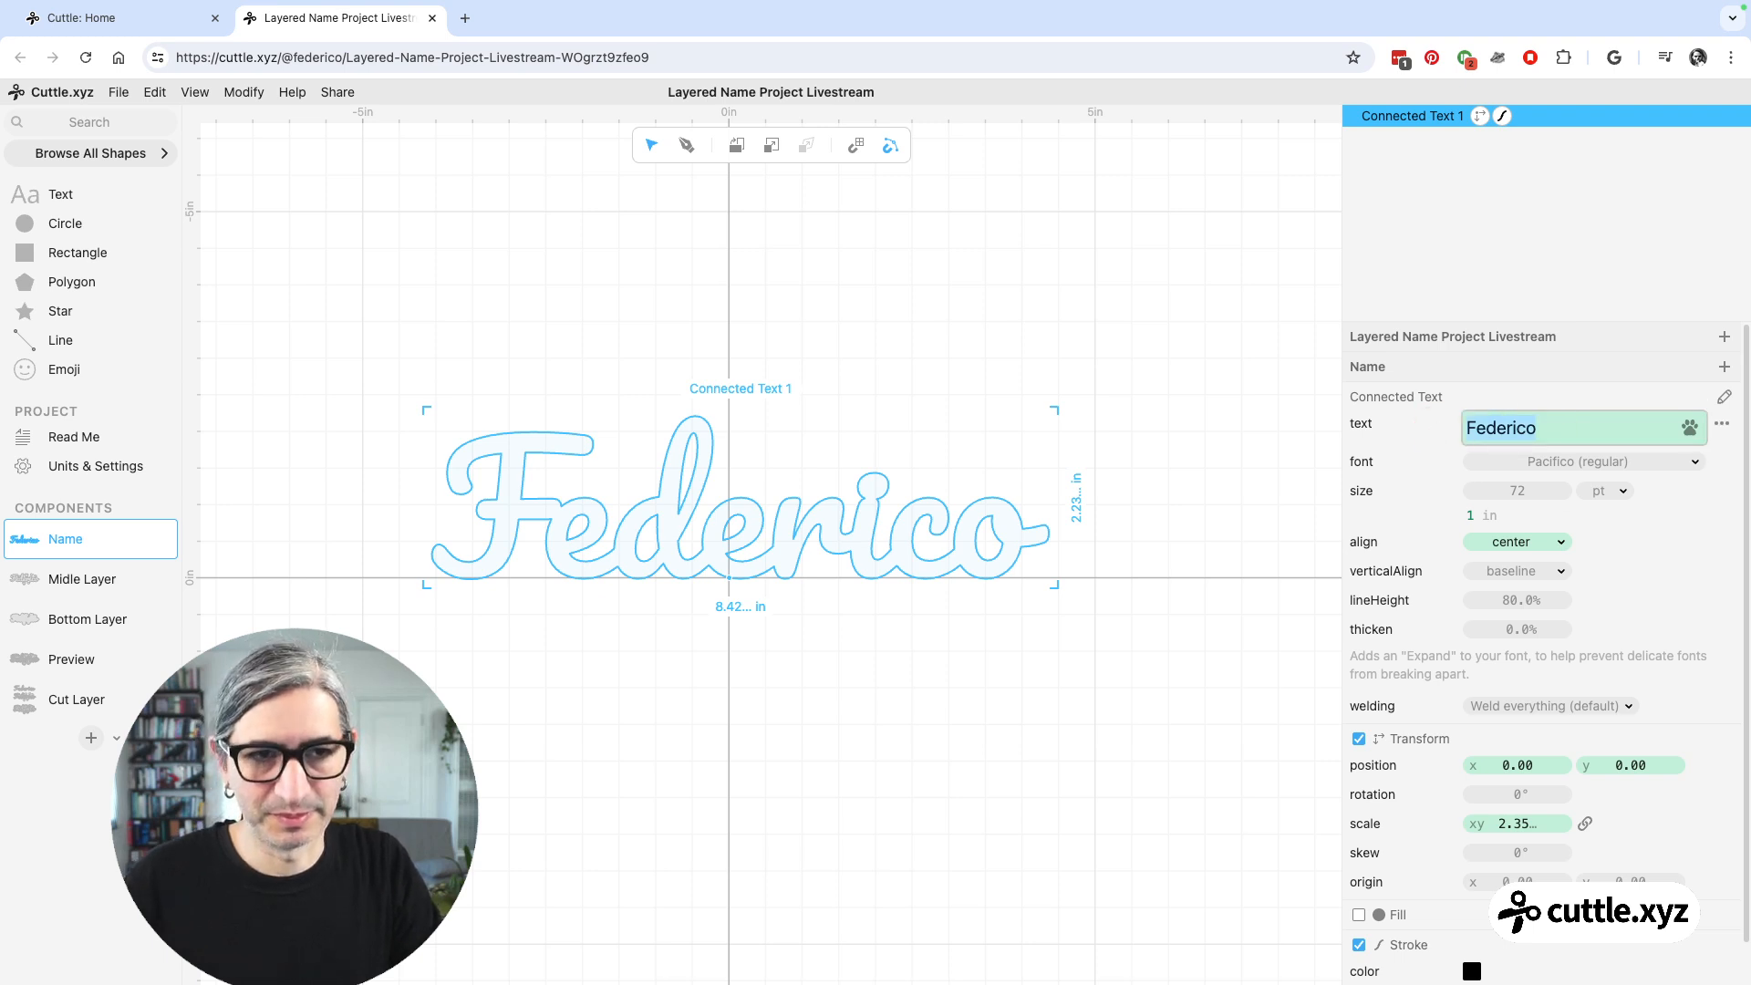
pyautogui.write('Alyson')
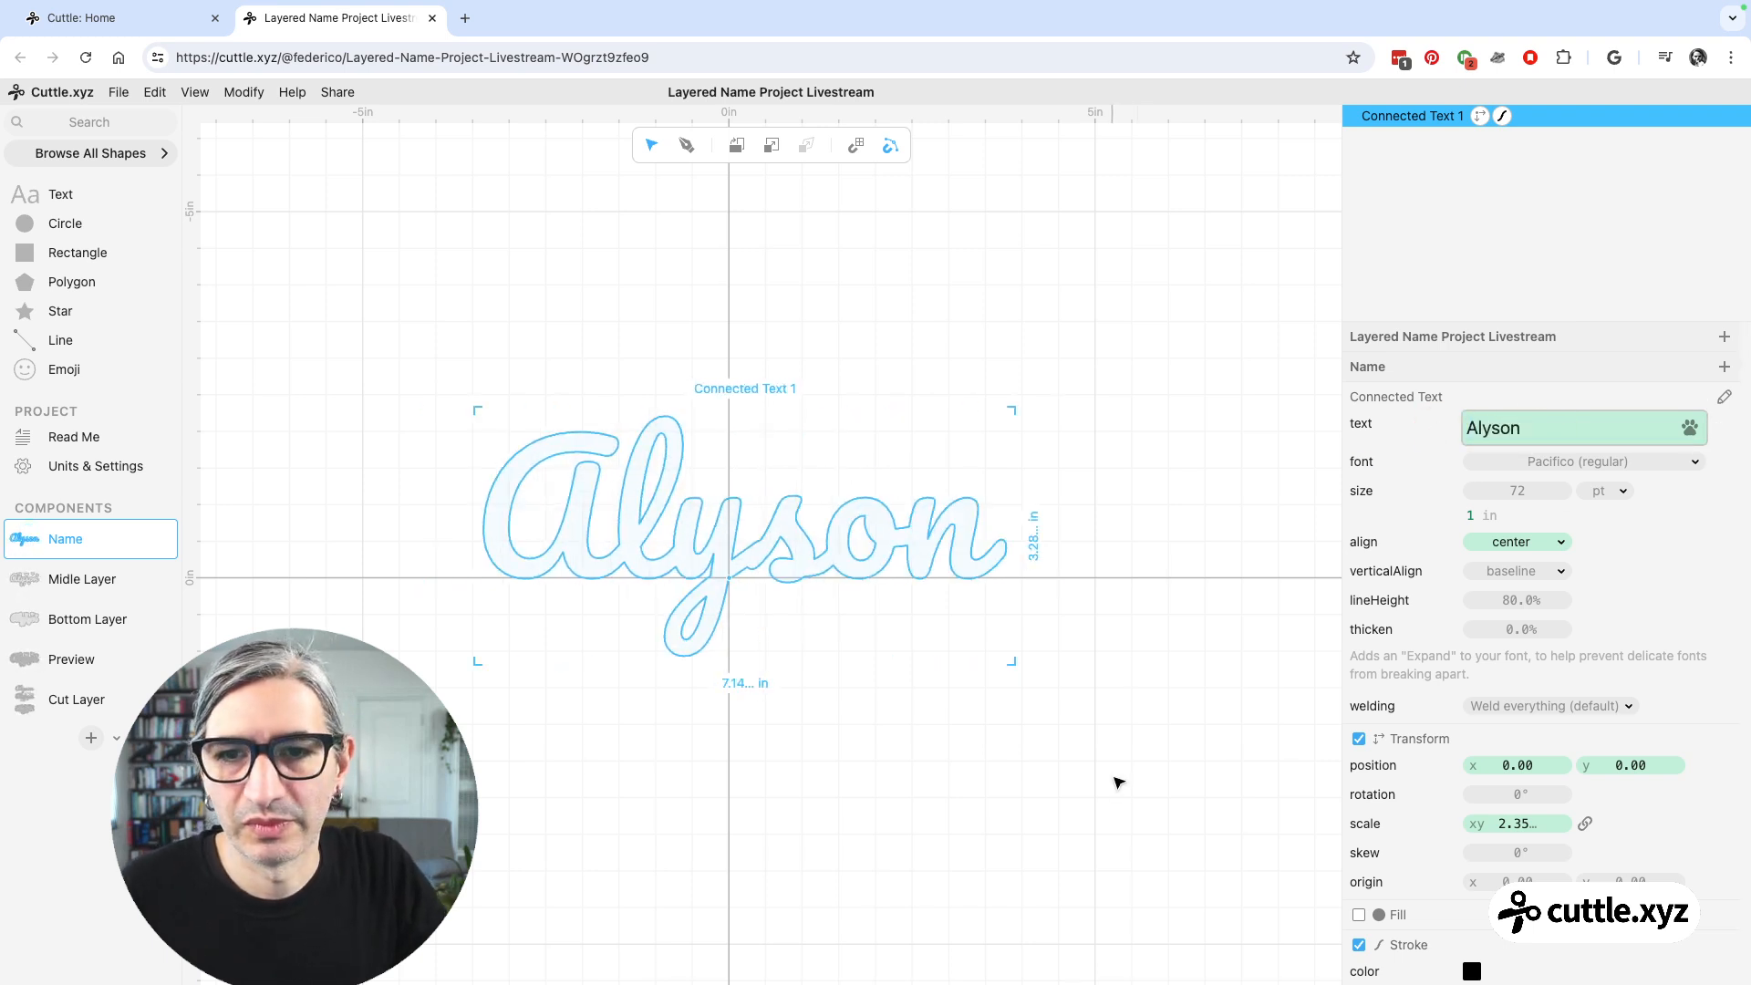
pyautogui.click(79, 574)
pyautogui.click(63, 620)
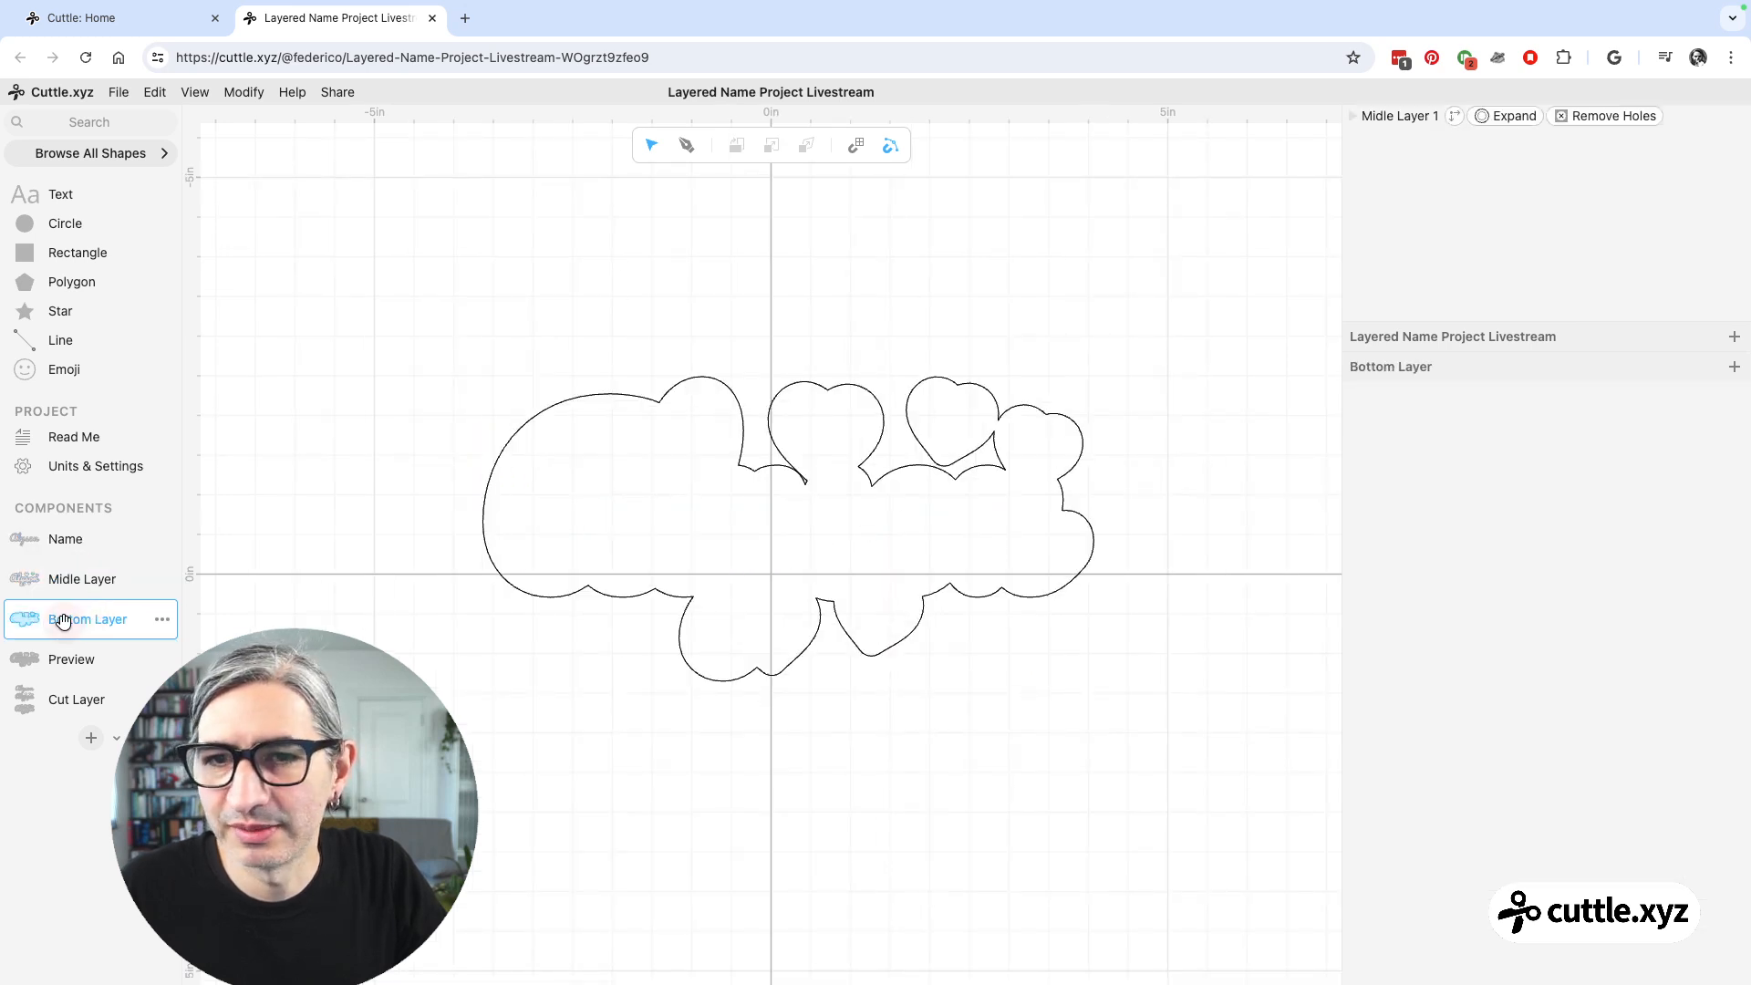
pyautogui.click(71, 659)
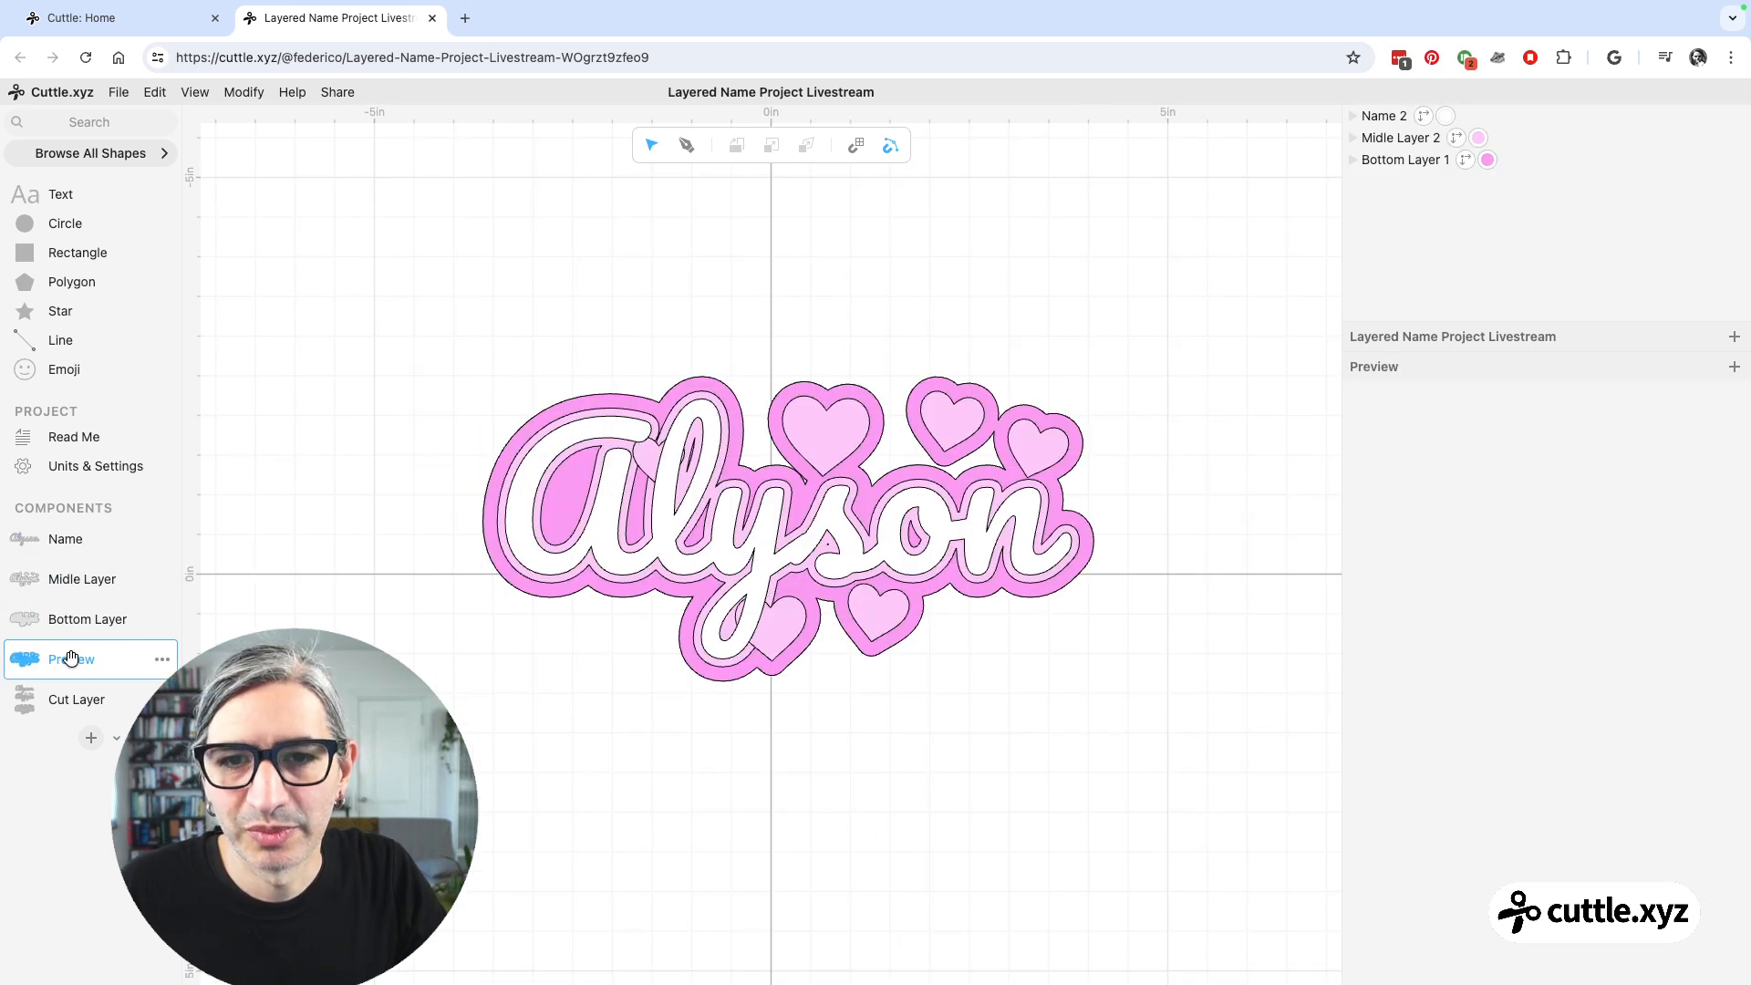
pyautogui.click(79, 696)
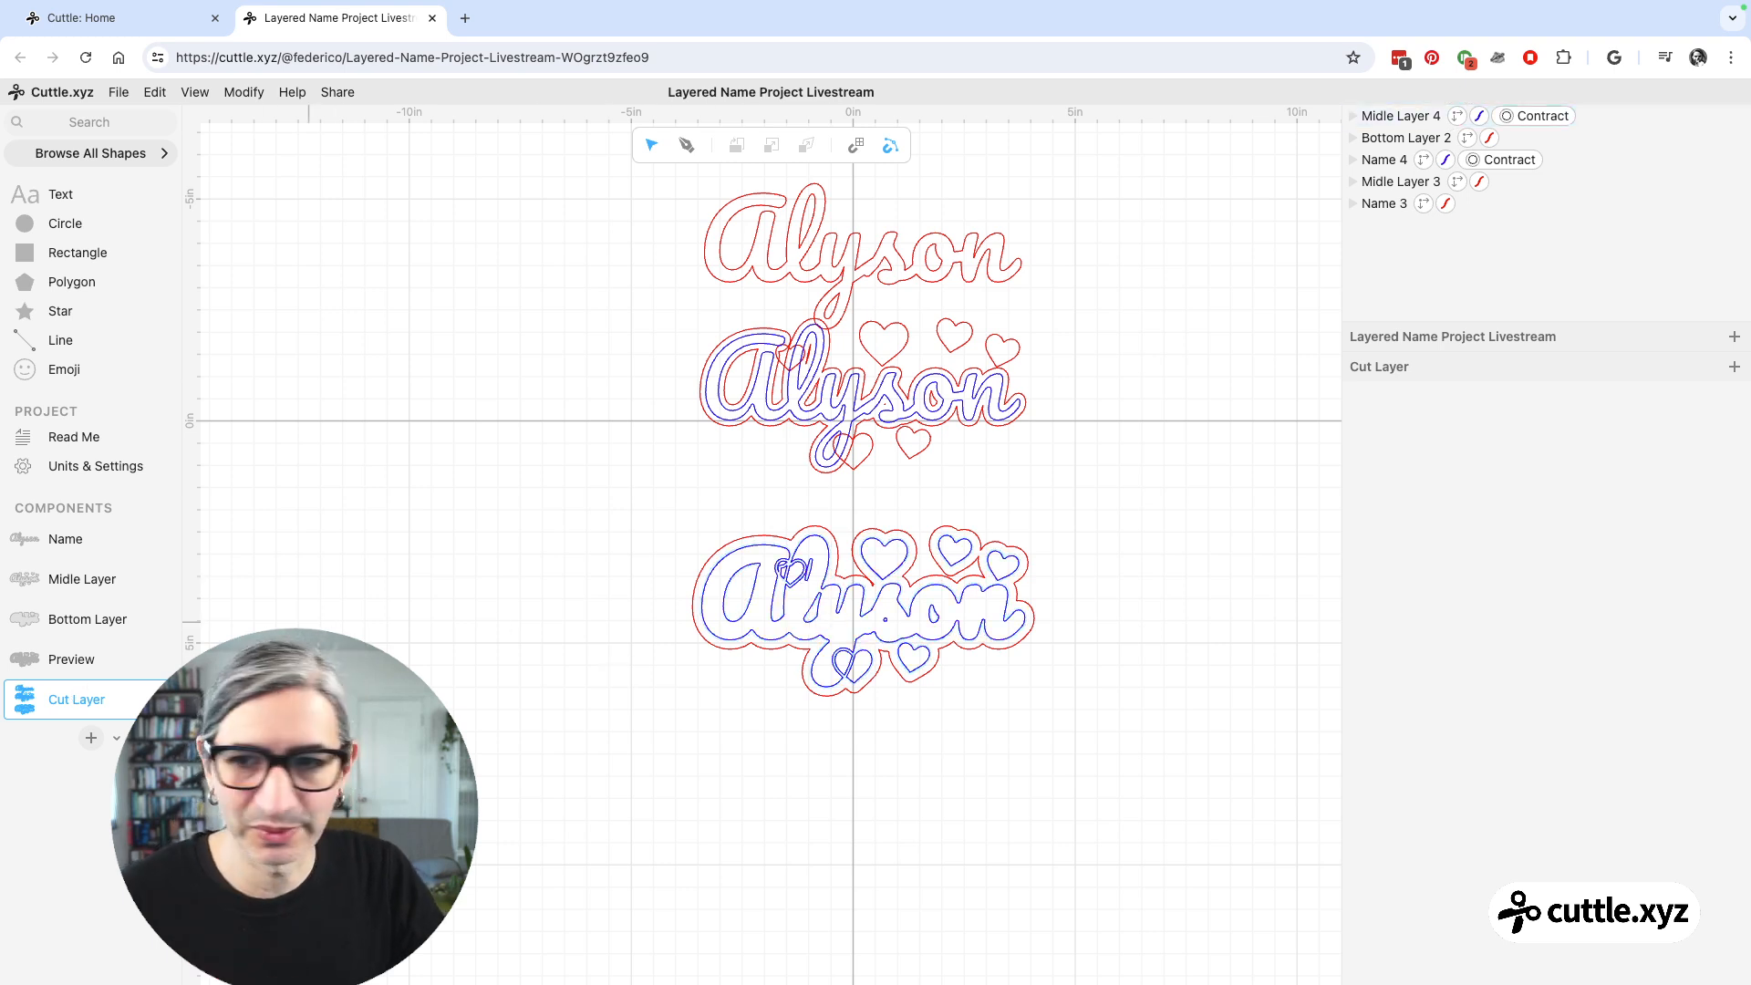
# - Rearrange four Midle Layer hearts around the new name, moving the overlapping ones above and below the lettering and the lower and upper end hearts slightly outward
pyautogui.click(37, 571)
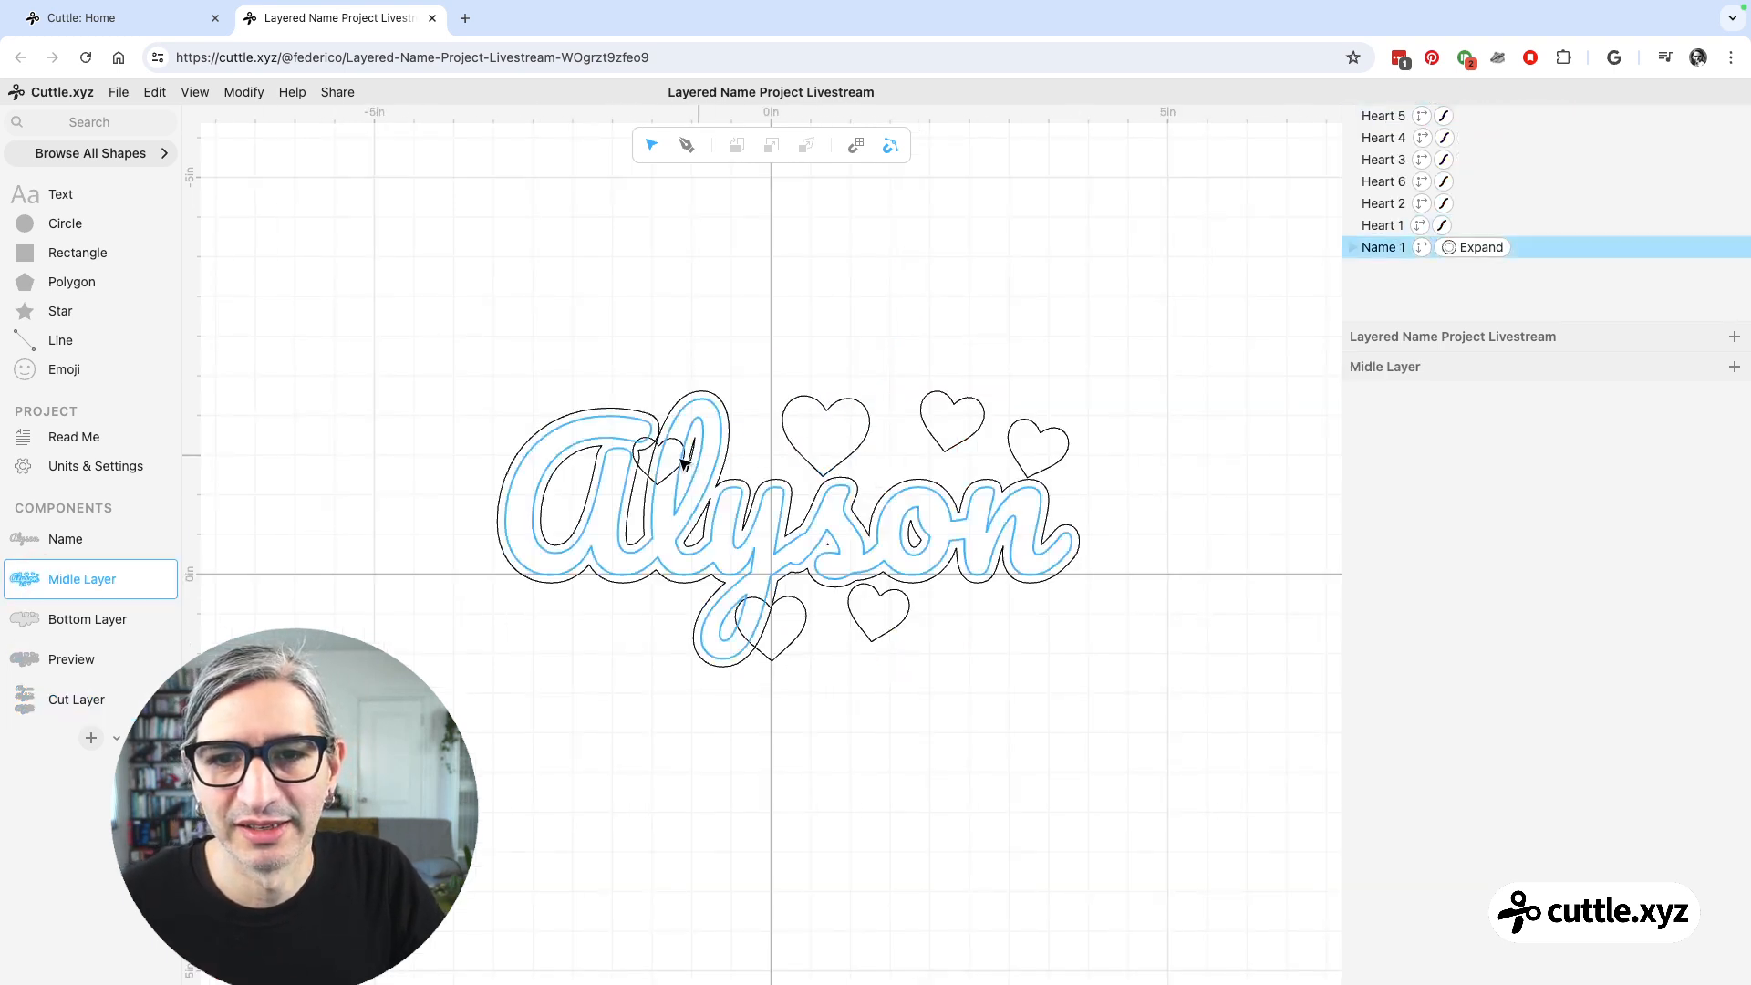
pyautogui.moveTo(663, 488); pyautogui.dragTo(666, 412)
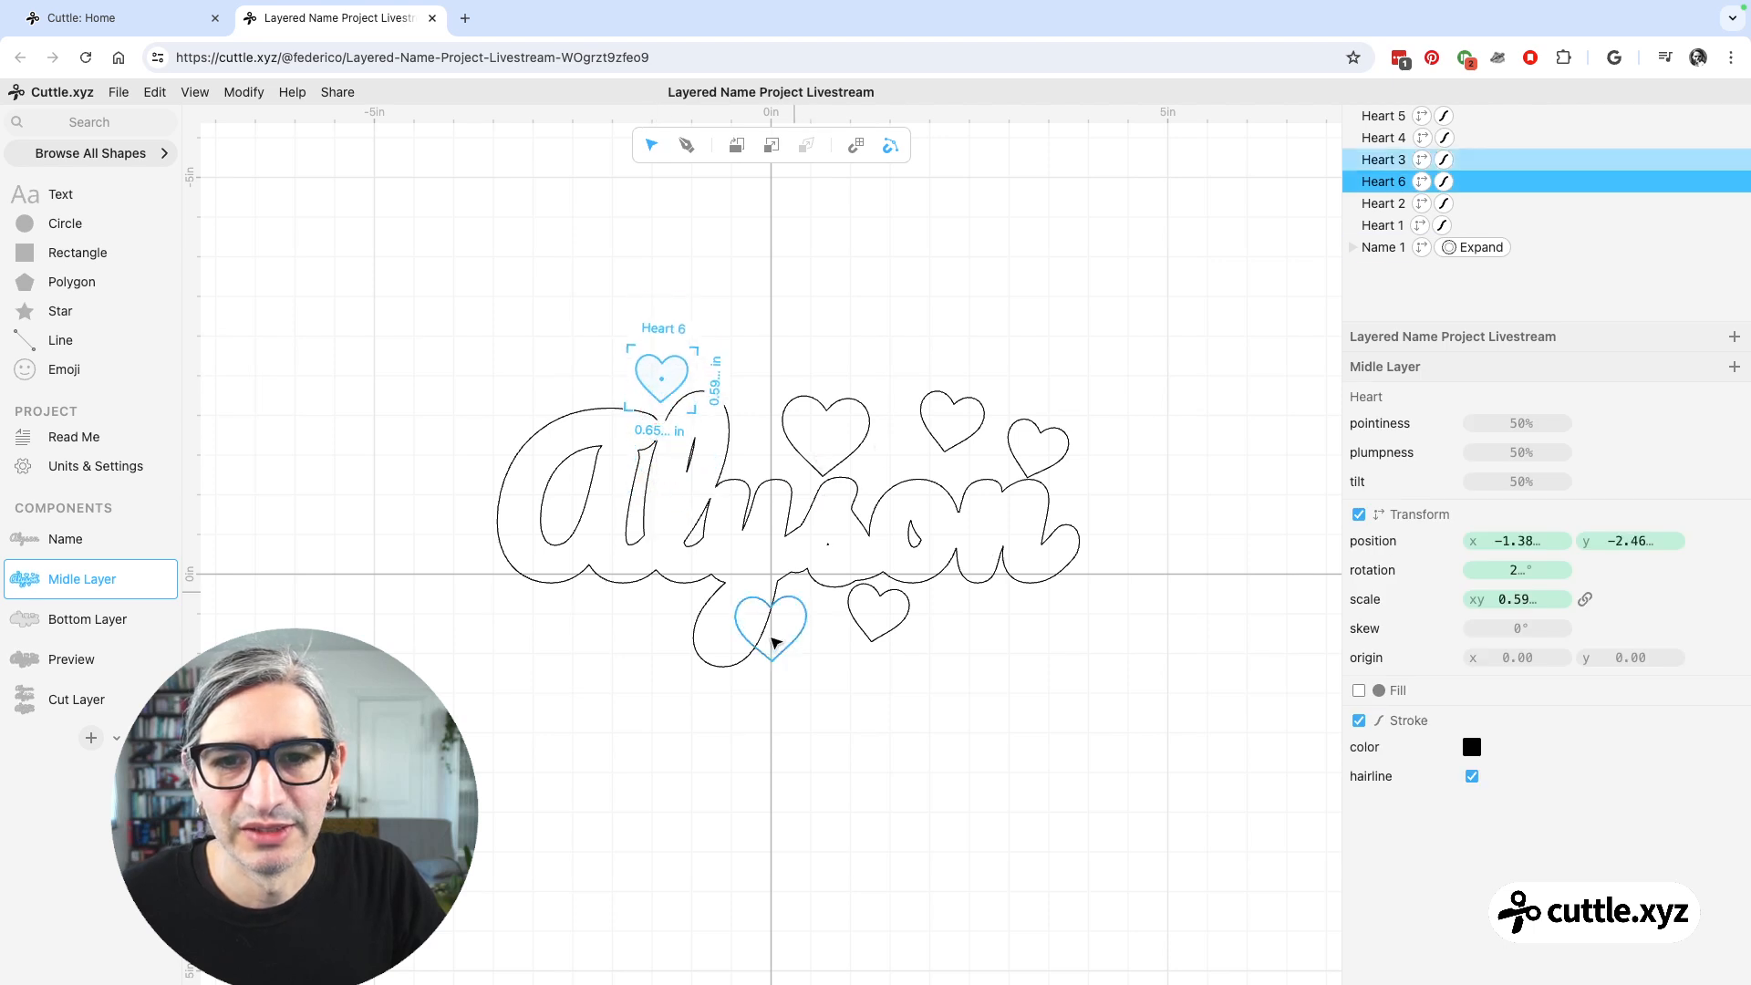
pyautogui.moveTo(803, 613); pyautogui.dragTo(671, 618)
pyautogui.moveTo(899, 606); pyautogui.dragTo(945, 622)
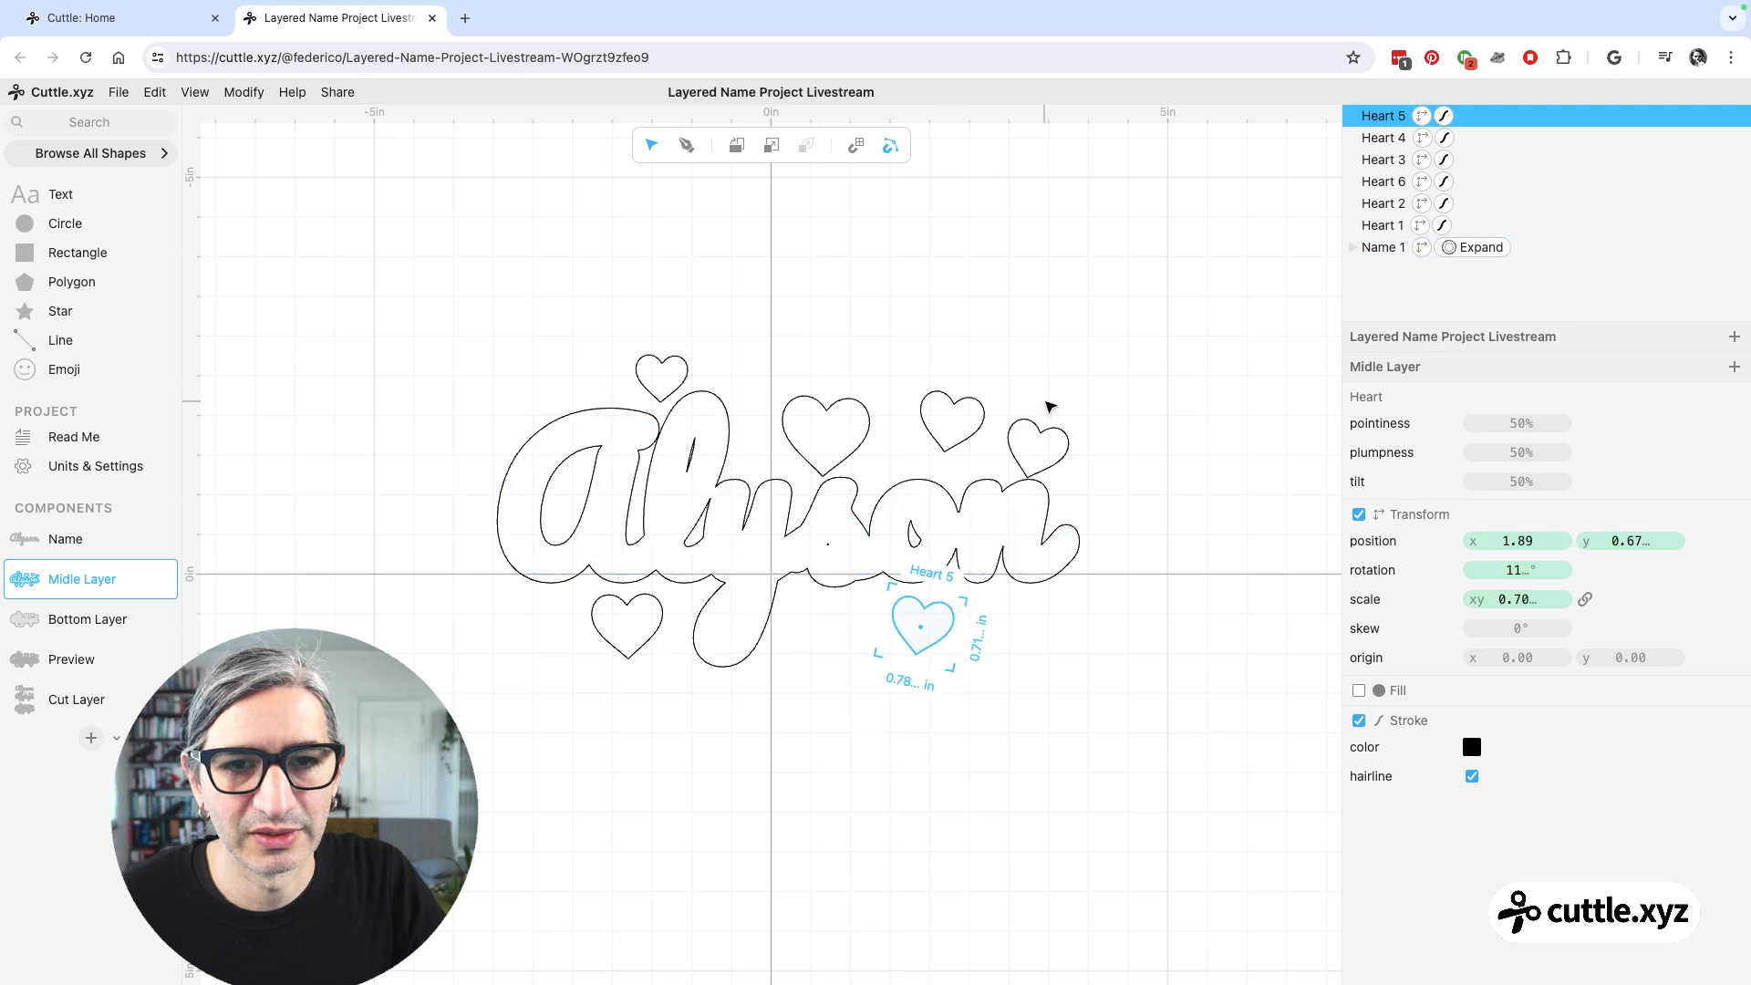
pyautogui.click(1061, 434)
pyautogui.moveTo(1062, 434); pyautogui.dragTo(1074, 425)
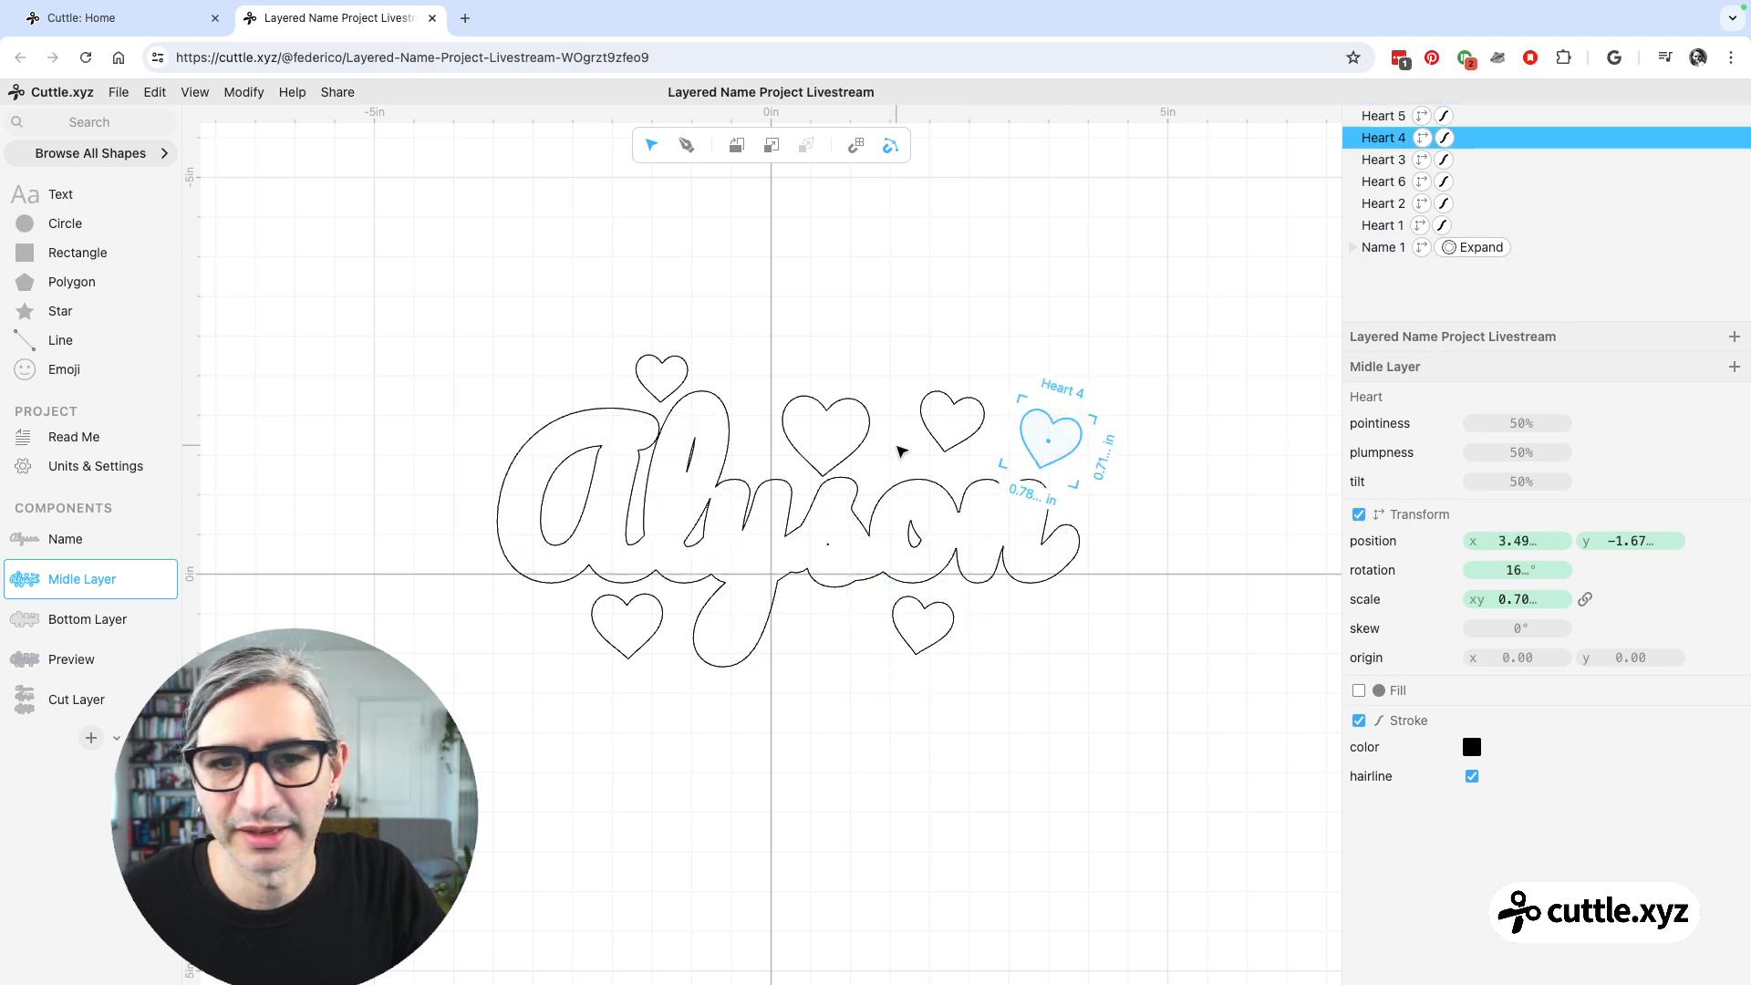
# - From the Preview component, reposition the small heart above the name's first two letters, shrink it and rotate it slightly
pyautogui.click(150, 657)
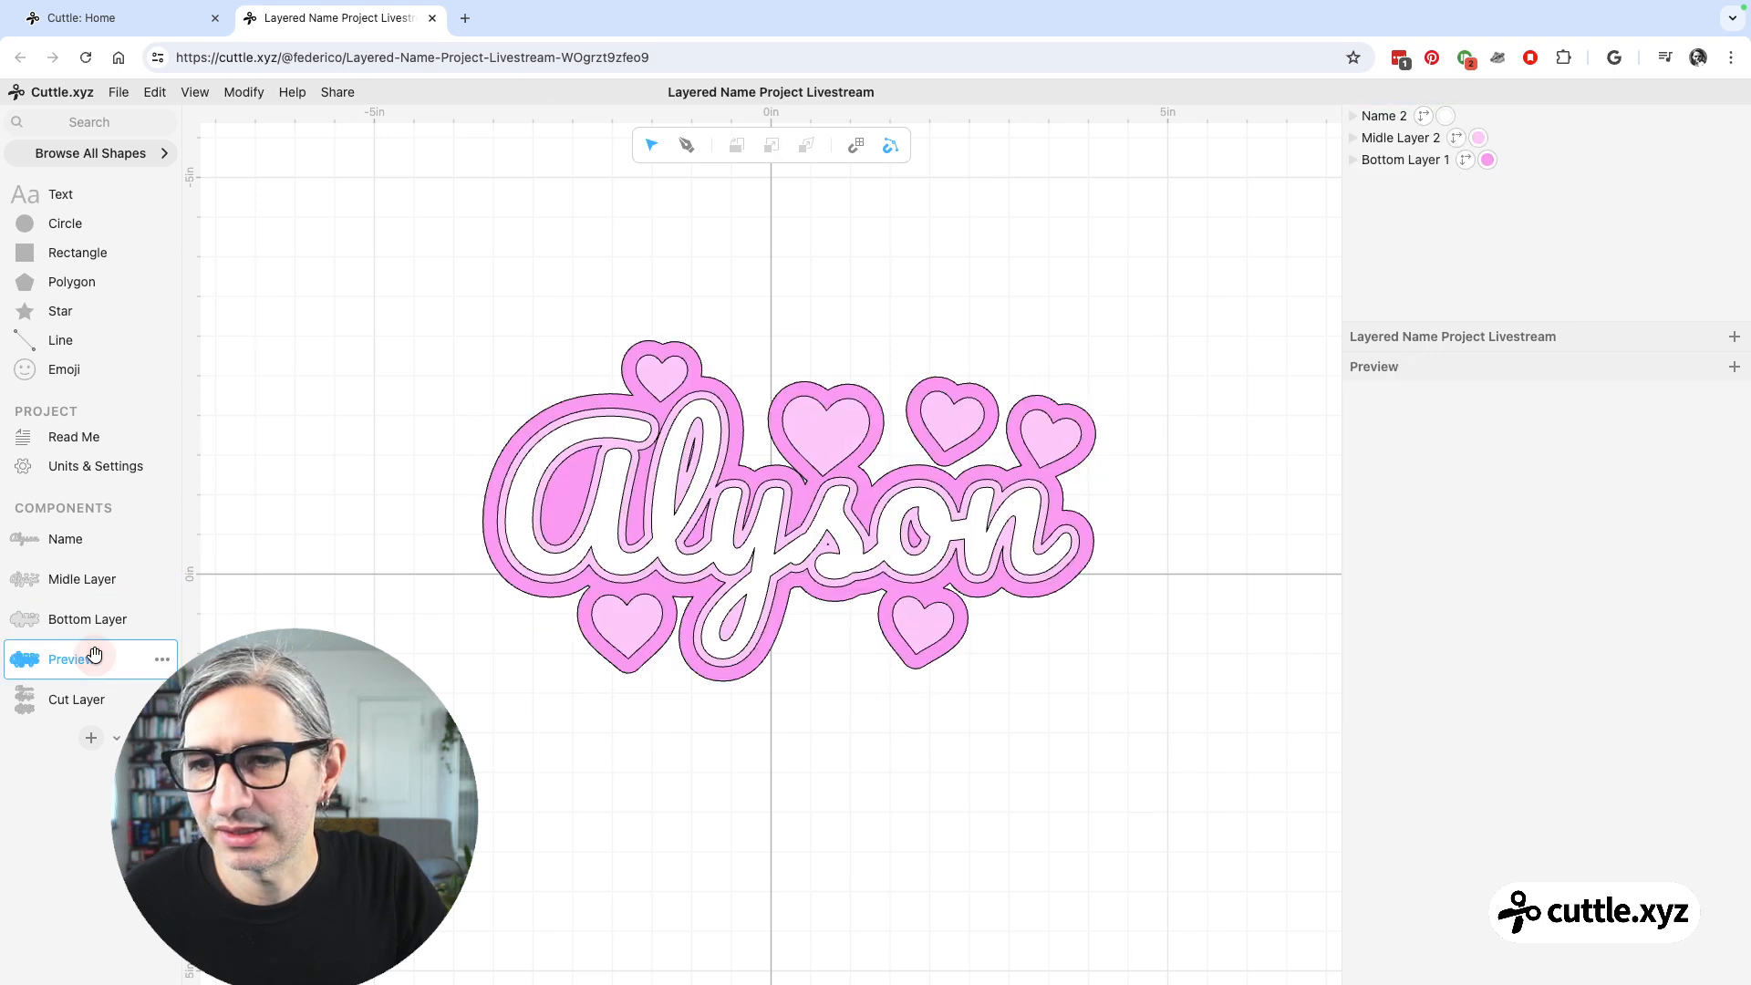
pyautogui.click(688, 364)
pyautogui.click(687, 364)
pyautogui.click(663, 404)
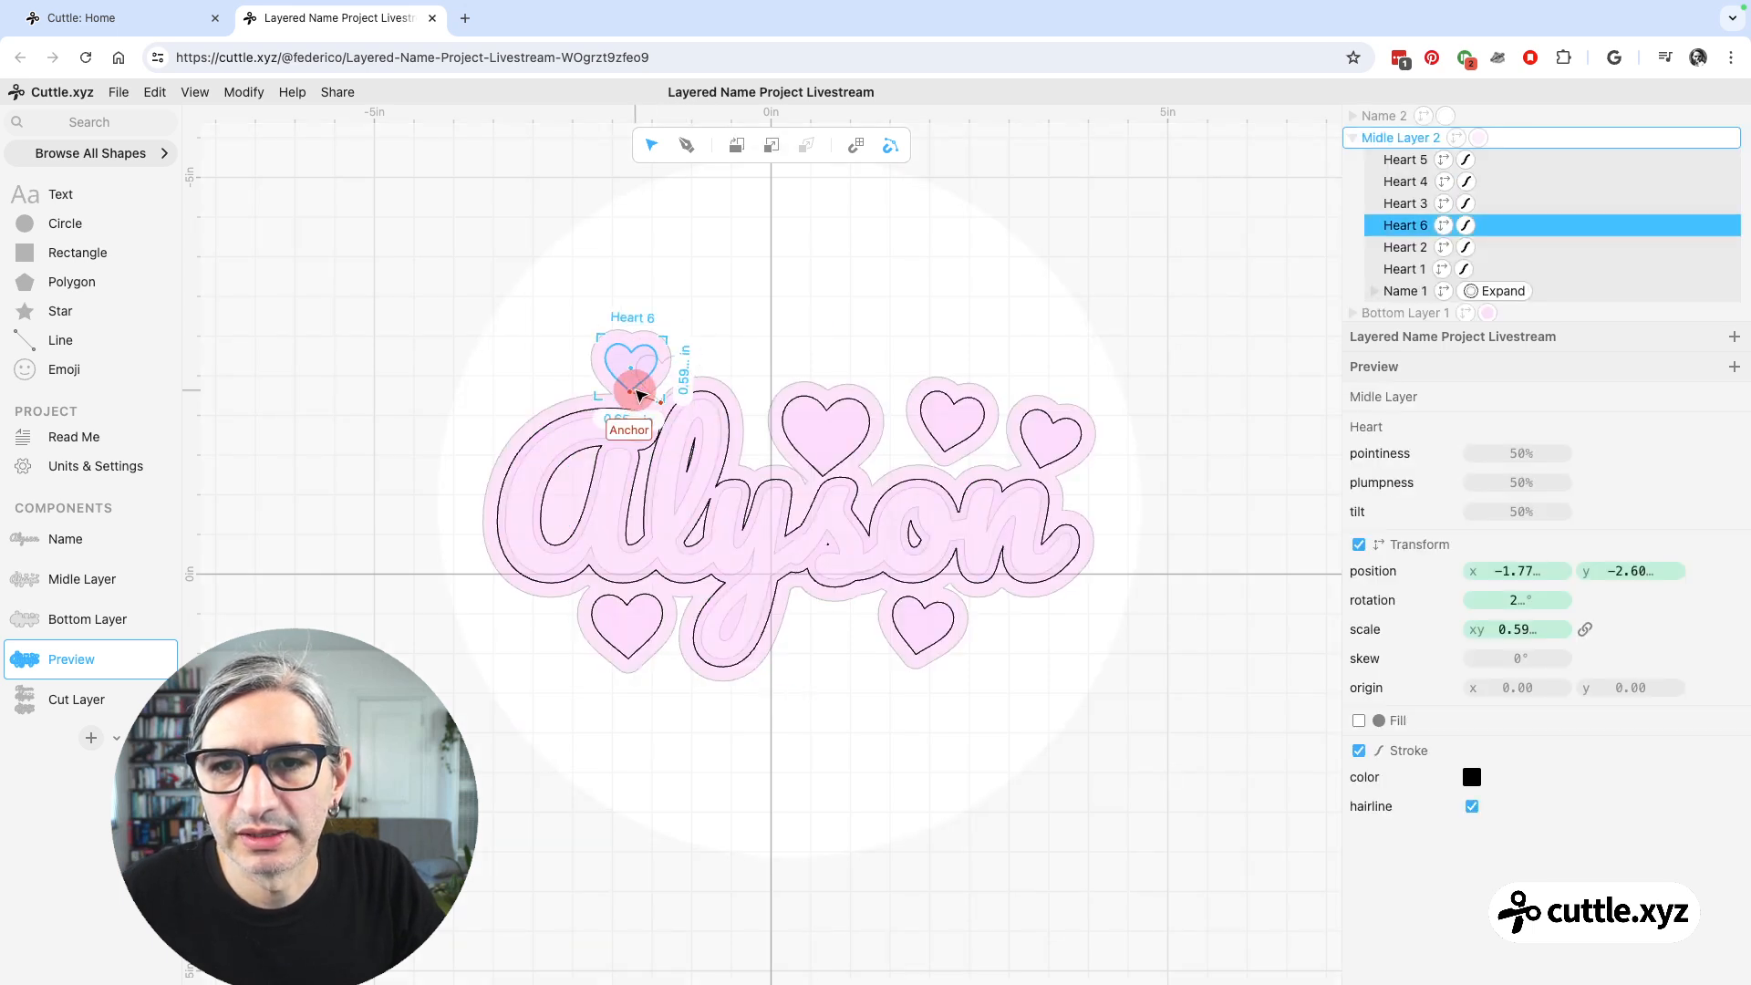
pyautogui.moveTo(668, 334); pyautogui.dragTo(661, 386)
pyautogui.click(770, 324)
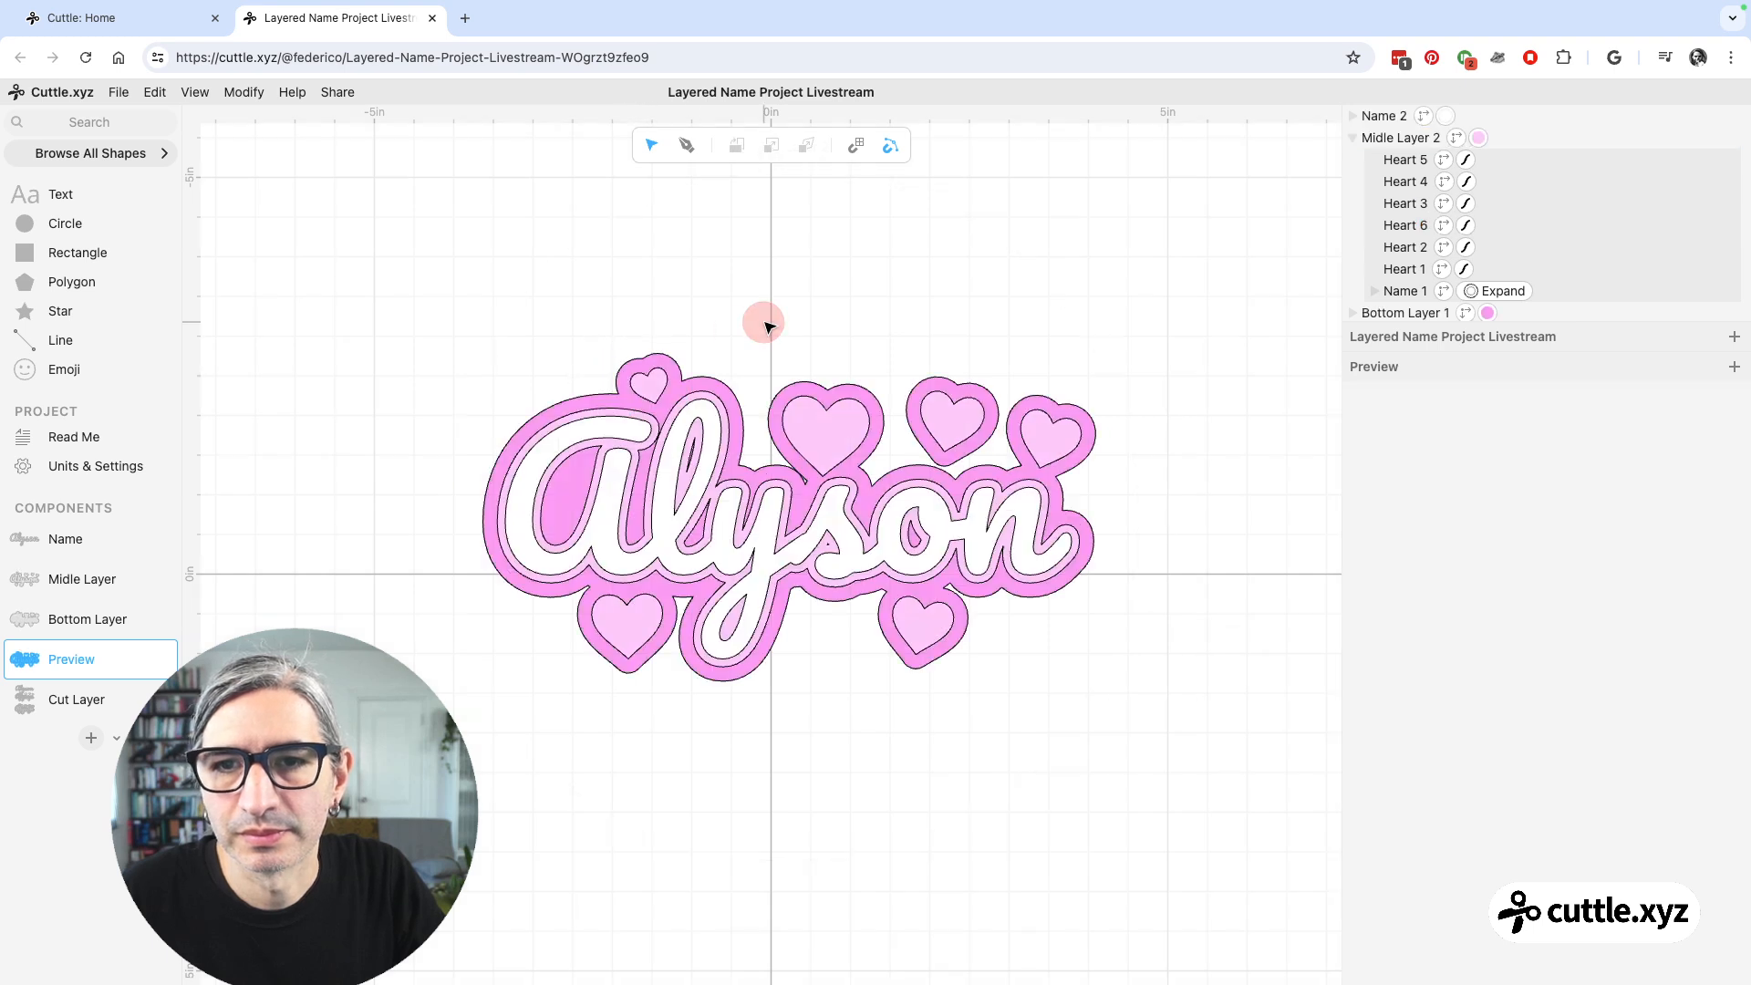
# - Delete the rightmost upper heart within the Preview's Midle Layer and move its neighbour above the last letter, to about x 3.04, y -1.61
pyautogui.click(819, 413)
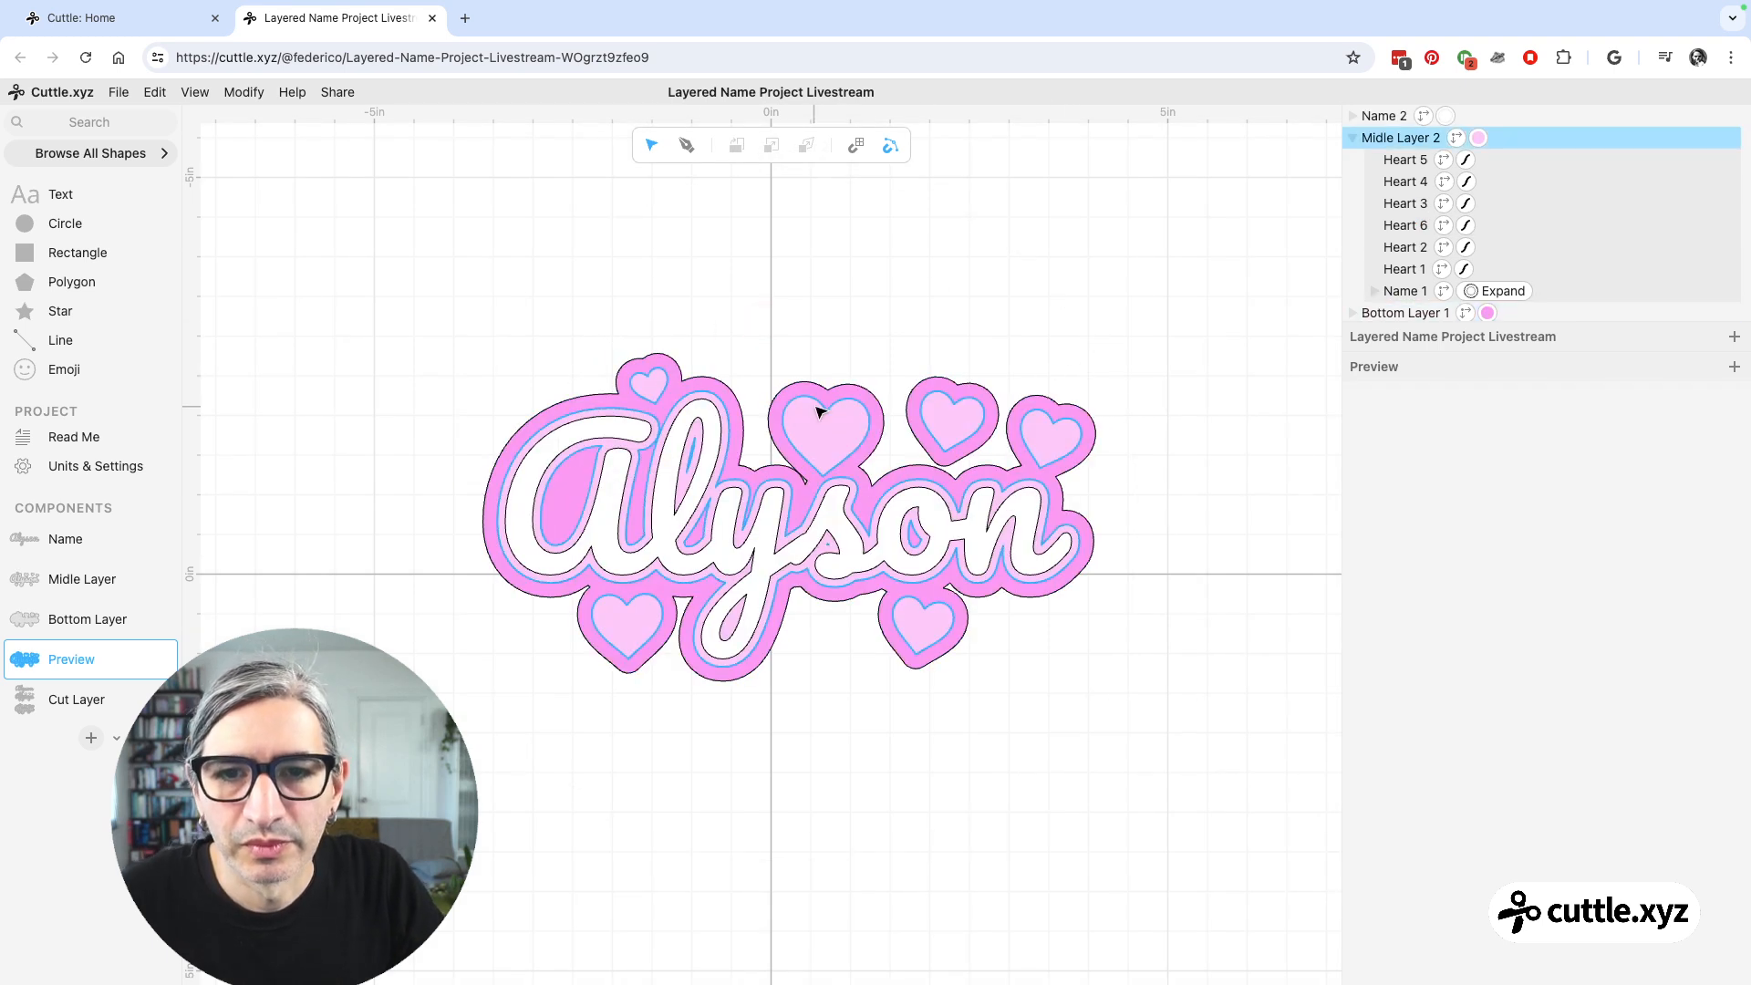
pyautogui.click(344, 587)
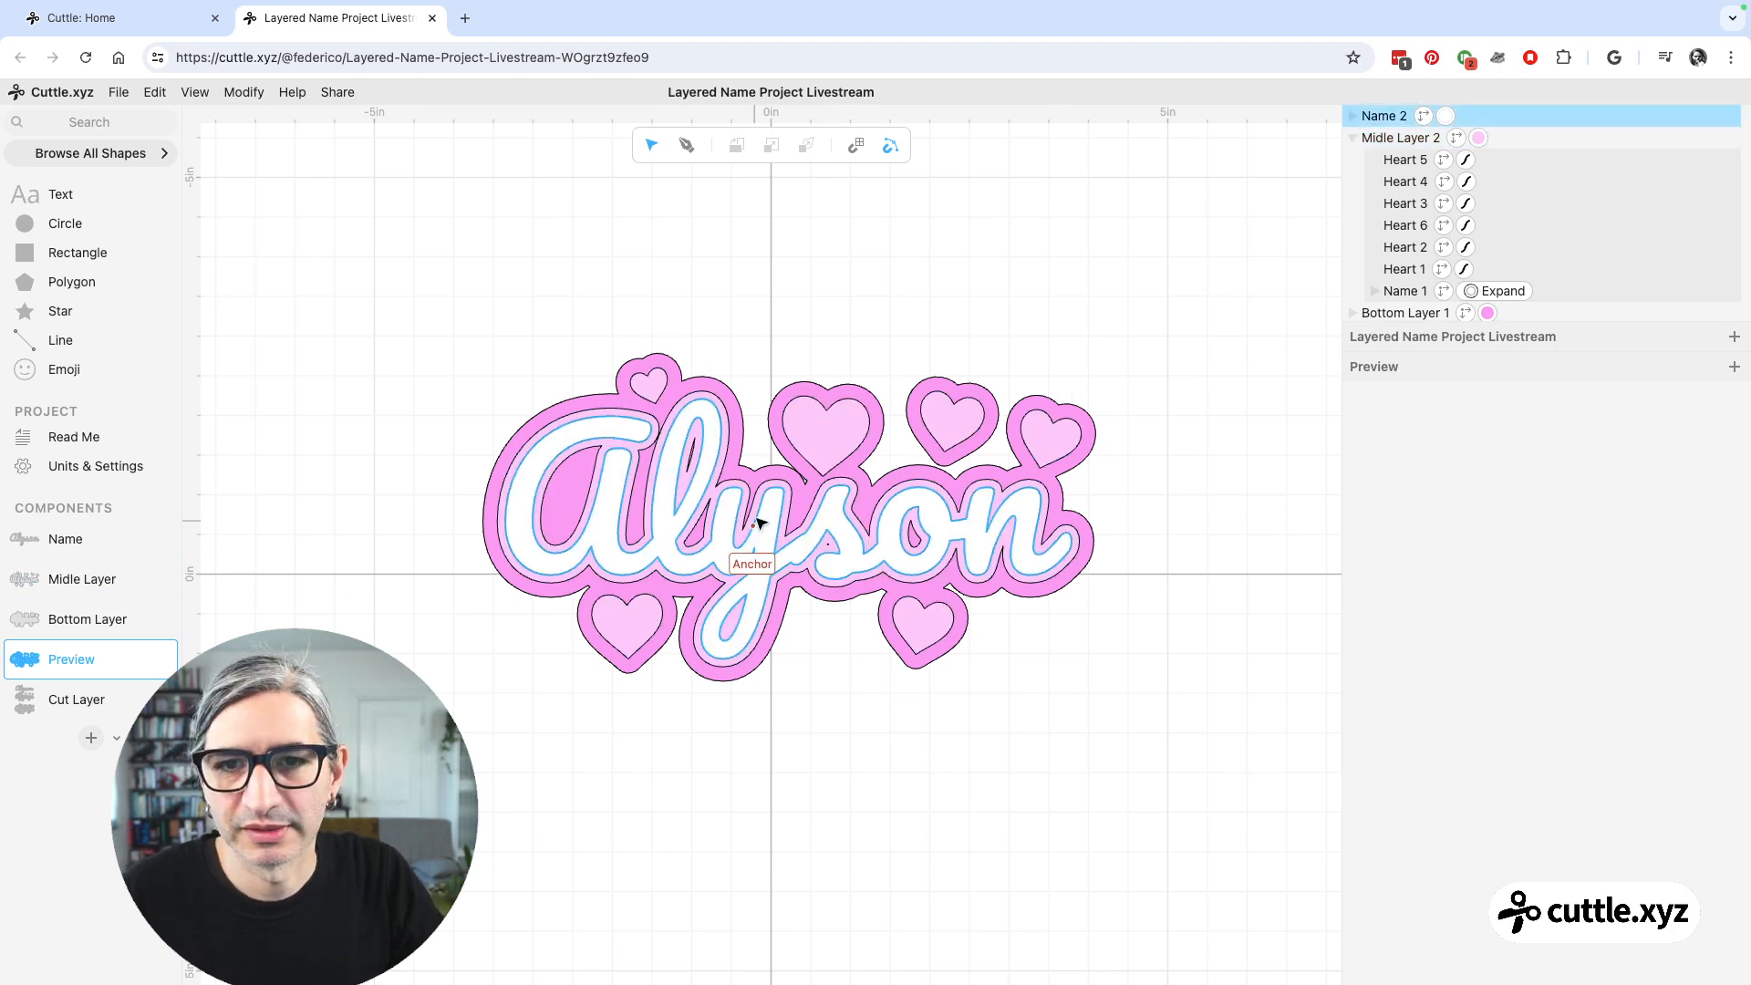
pyautogui.doubleClick(1060, 428)
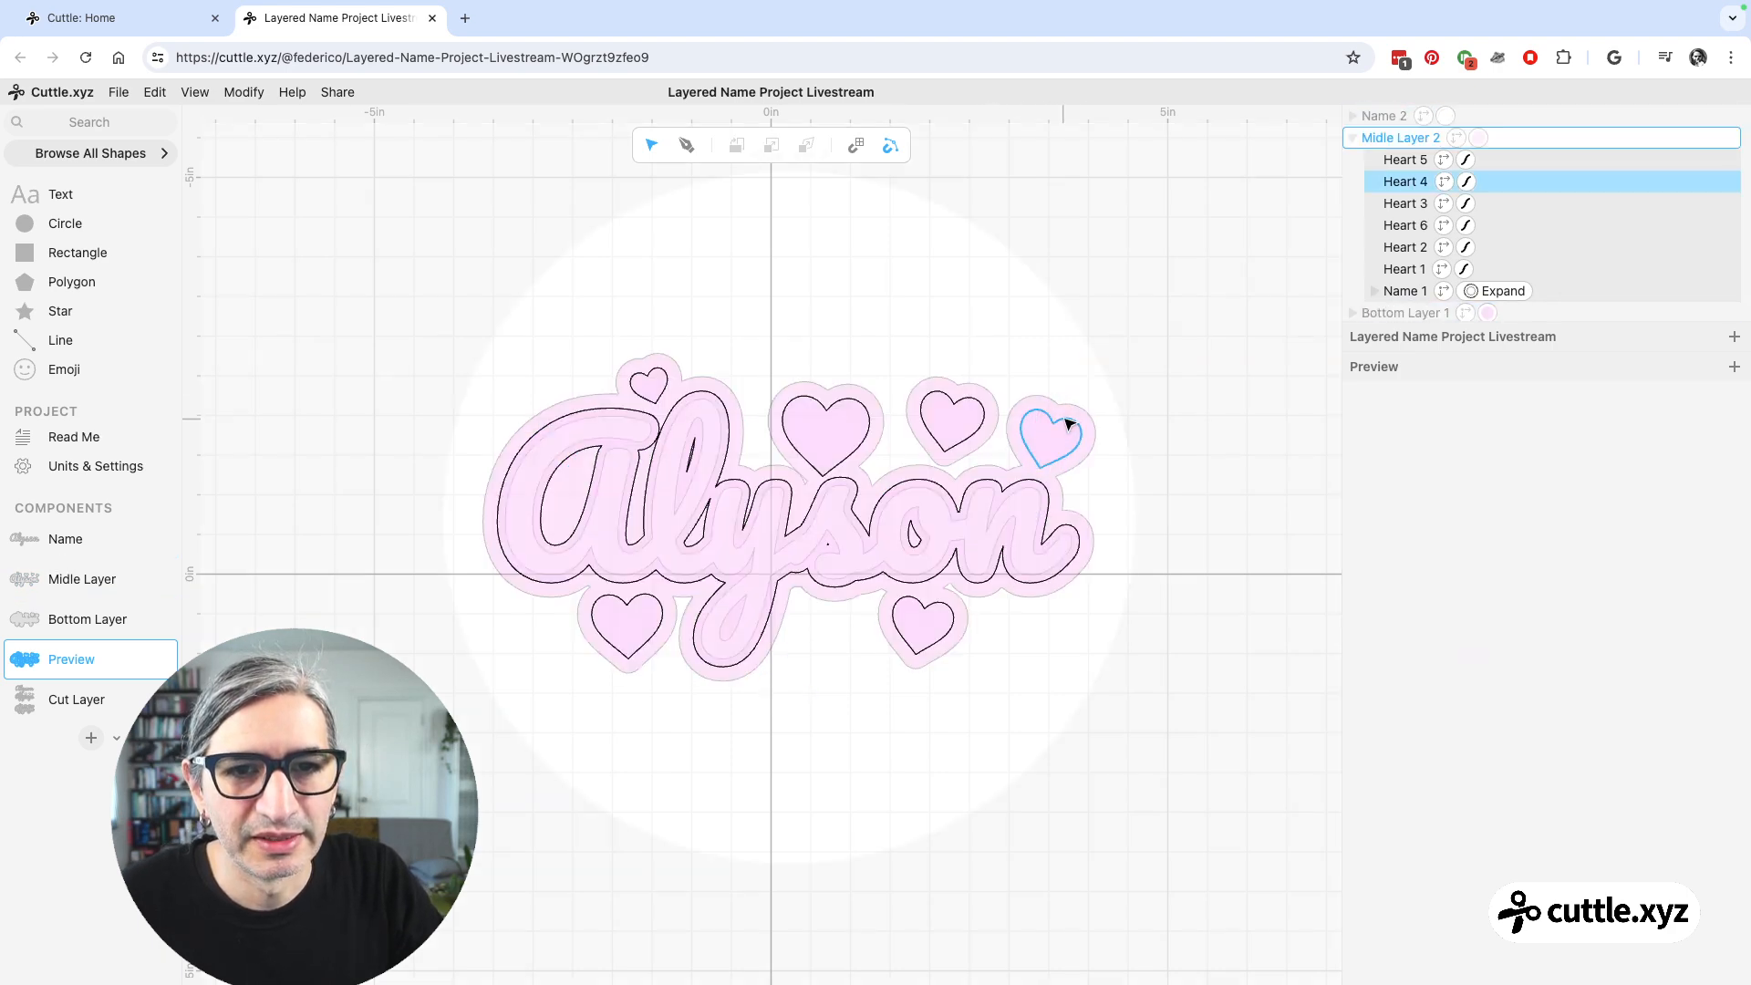
pyautogui.click(1077, 426)
pyautogui.press('Delete')
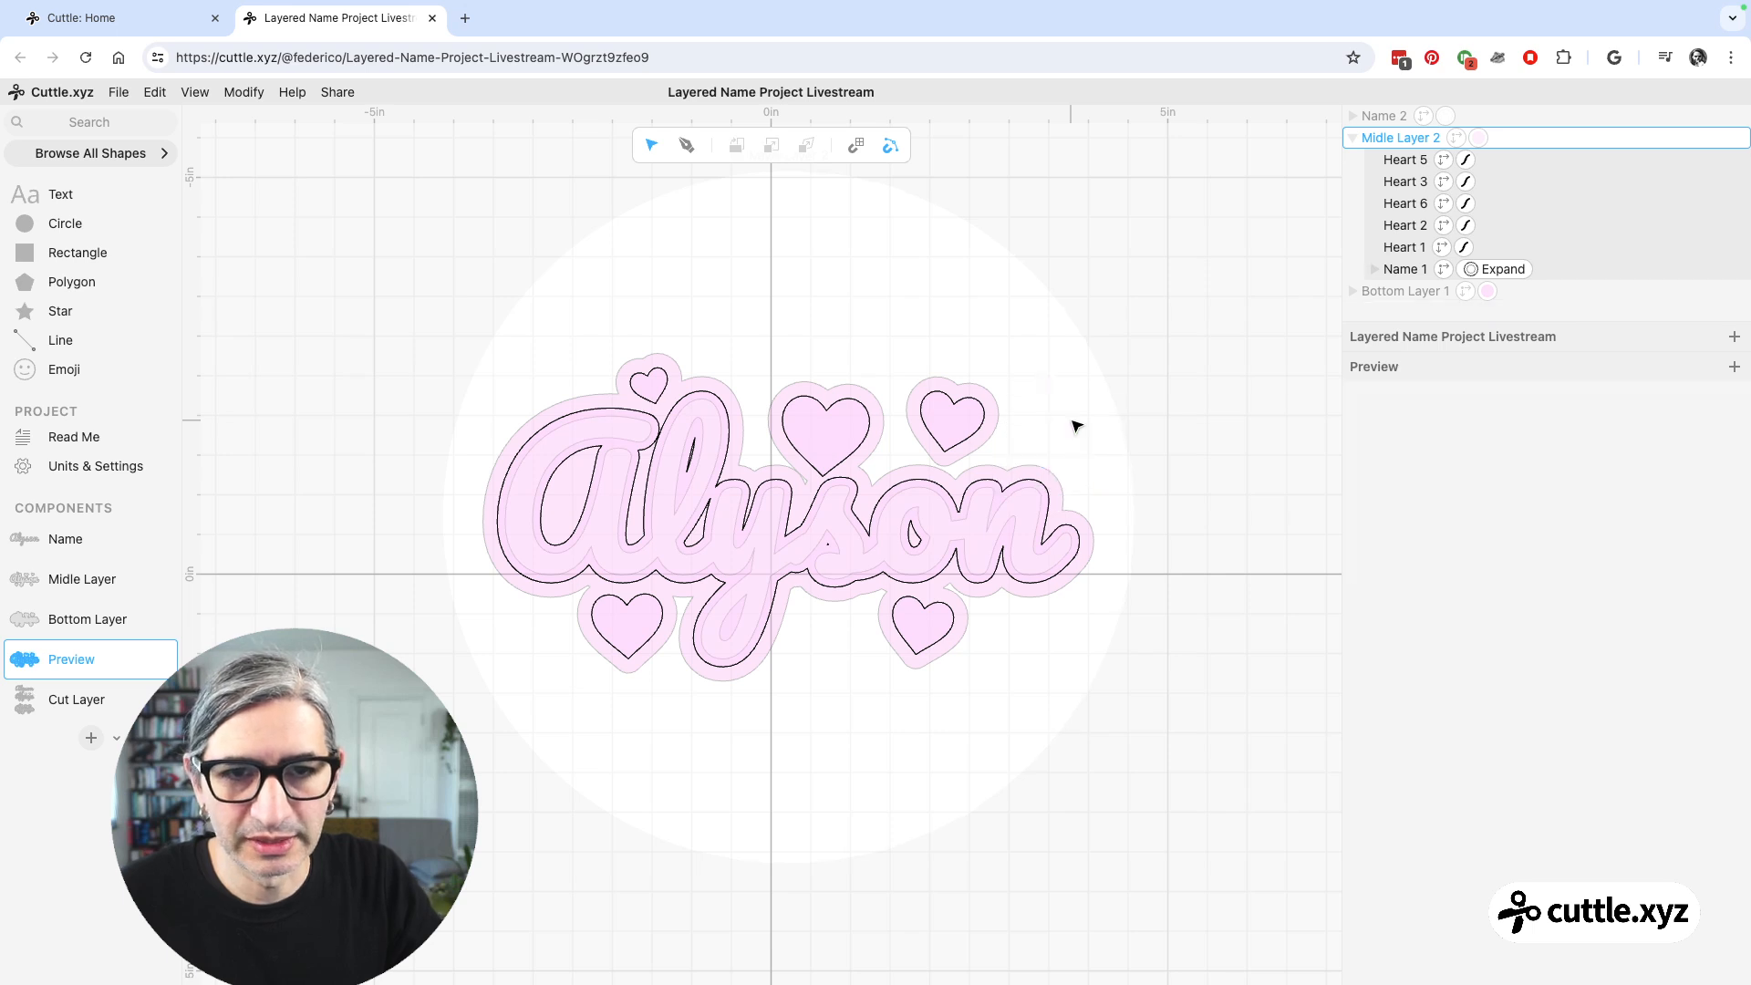
pyautogui.click(957, 439)
pyautogui.moveTo(1012, 401); pyautogui.dragTo(1018, 450)
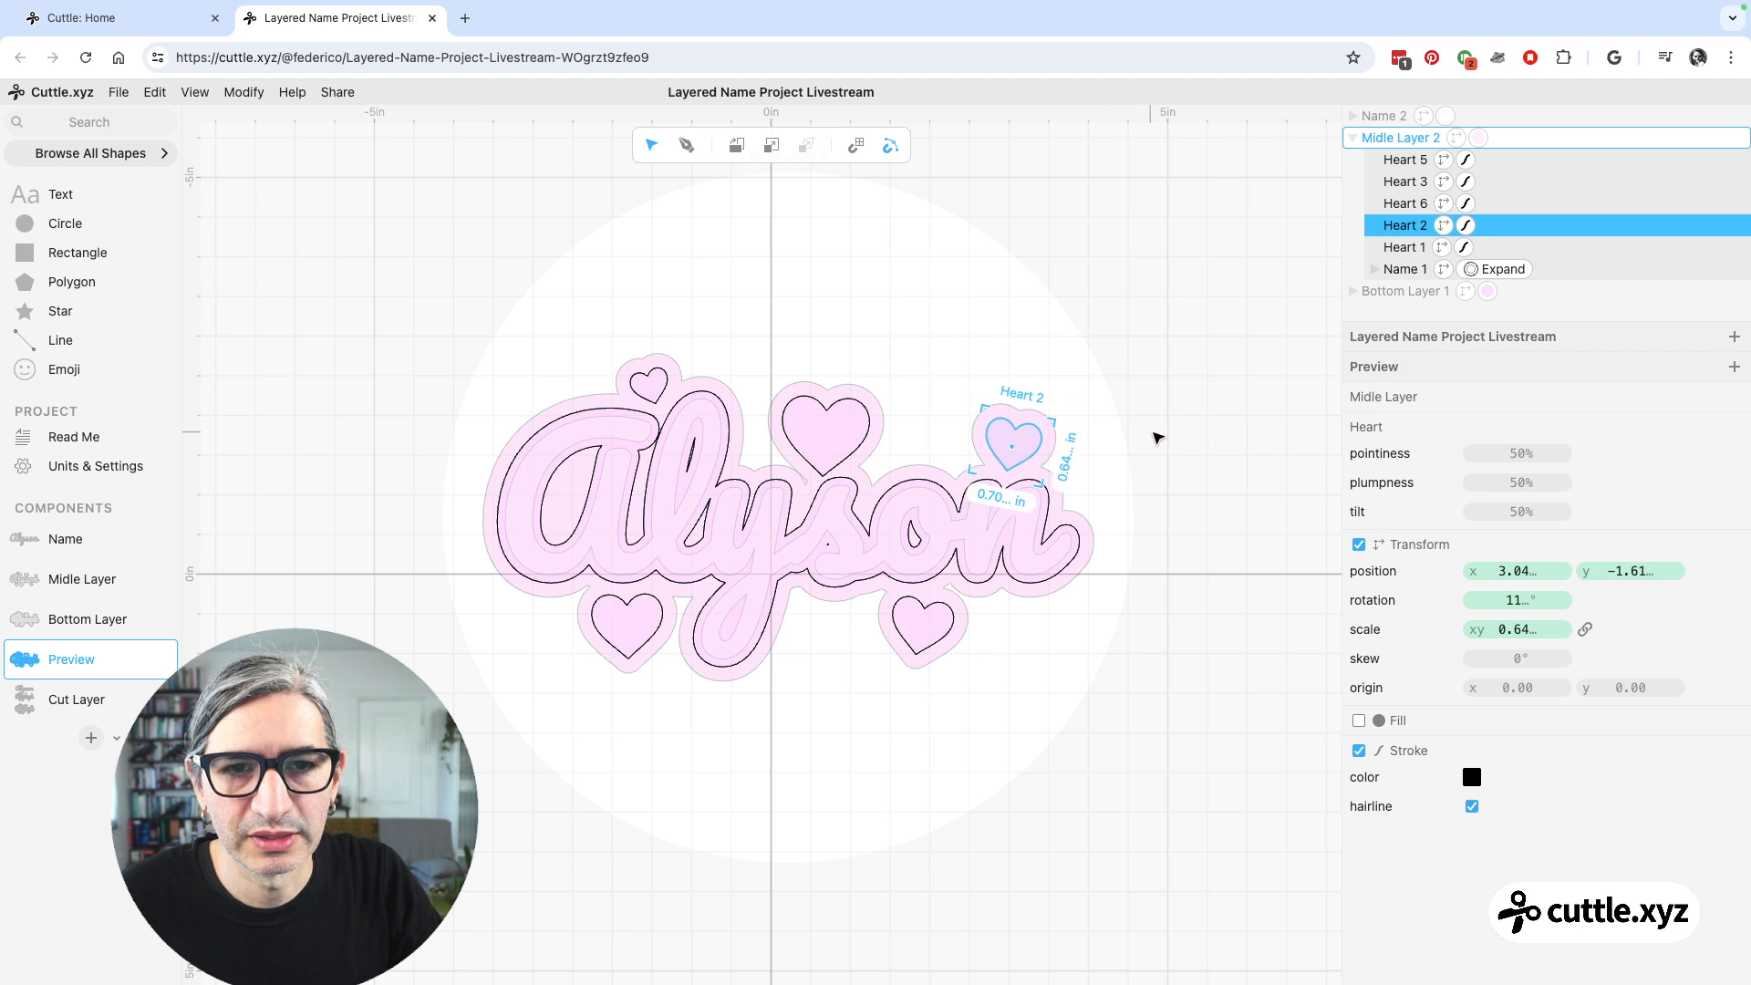
# - In the Cut Layer, move the top name outline straight up to about y -4.57, clear of the middle layer's hearts
pyautogui.click(1158, 435)
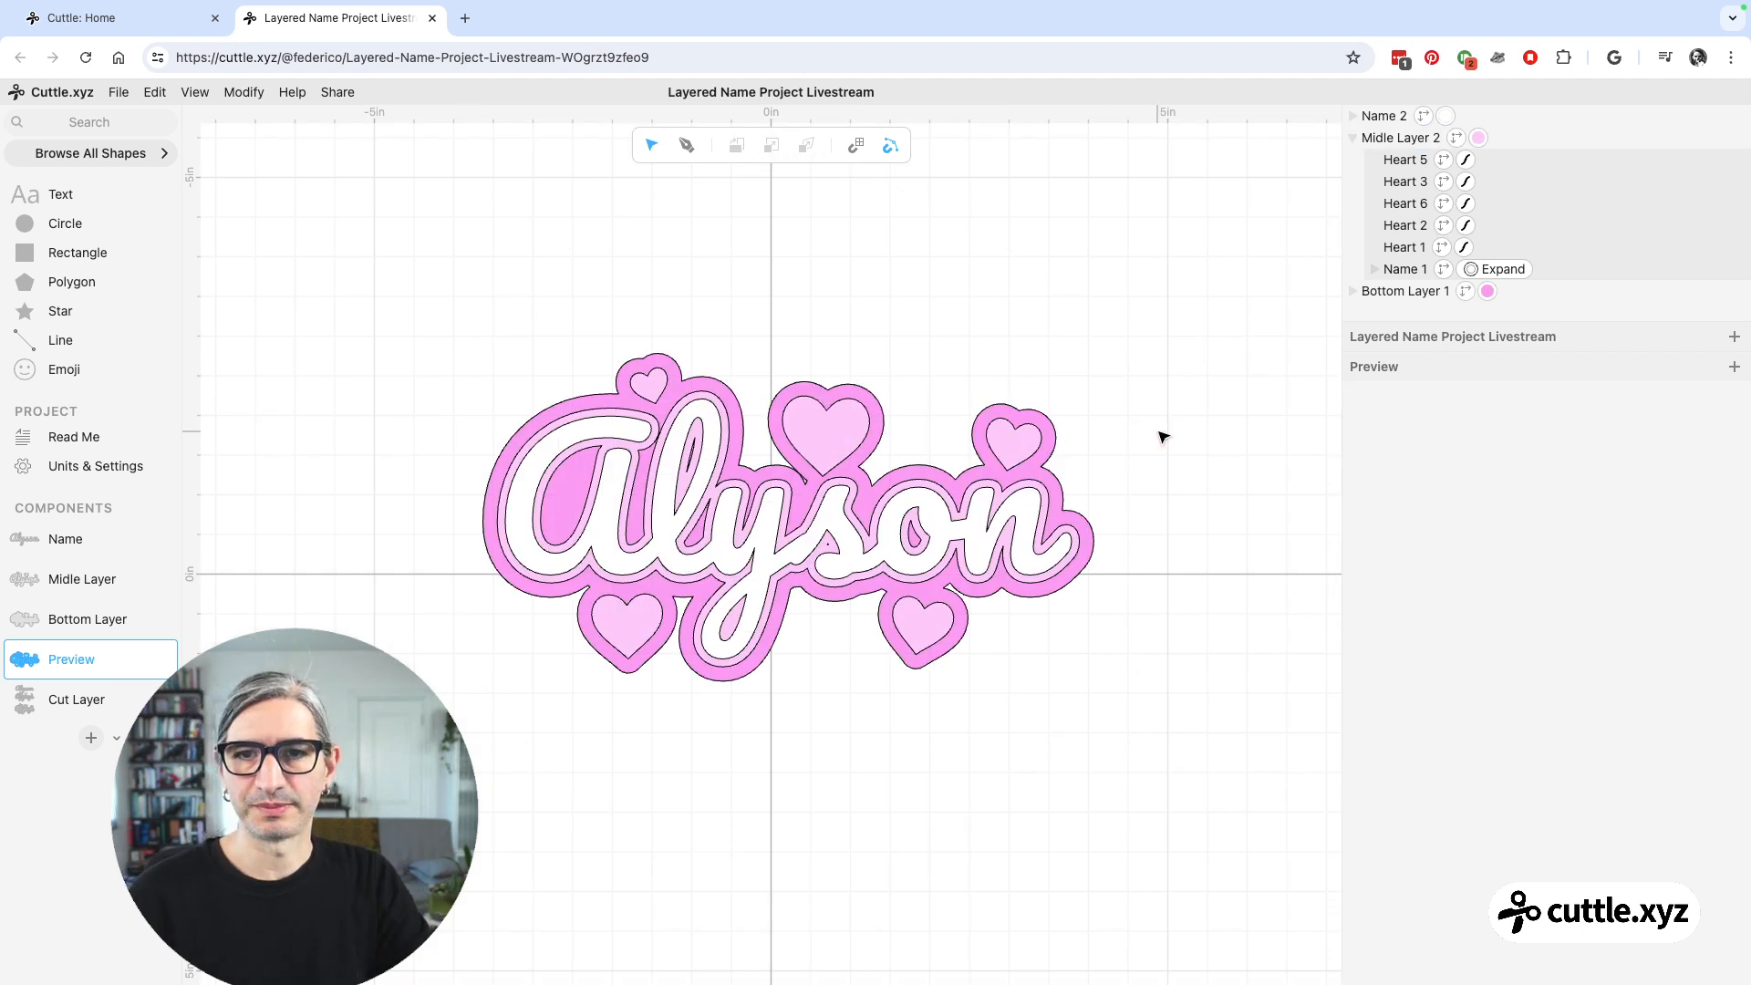
pyautogui.click(77, 699)
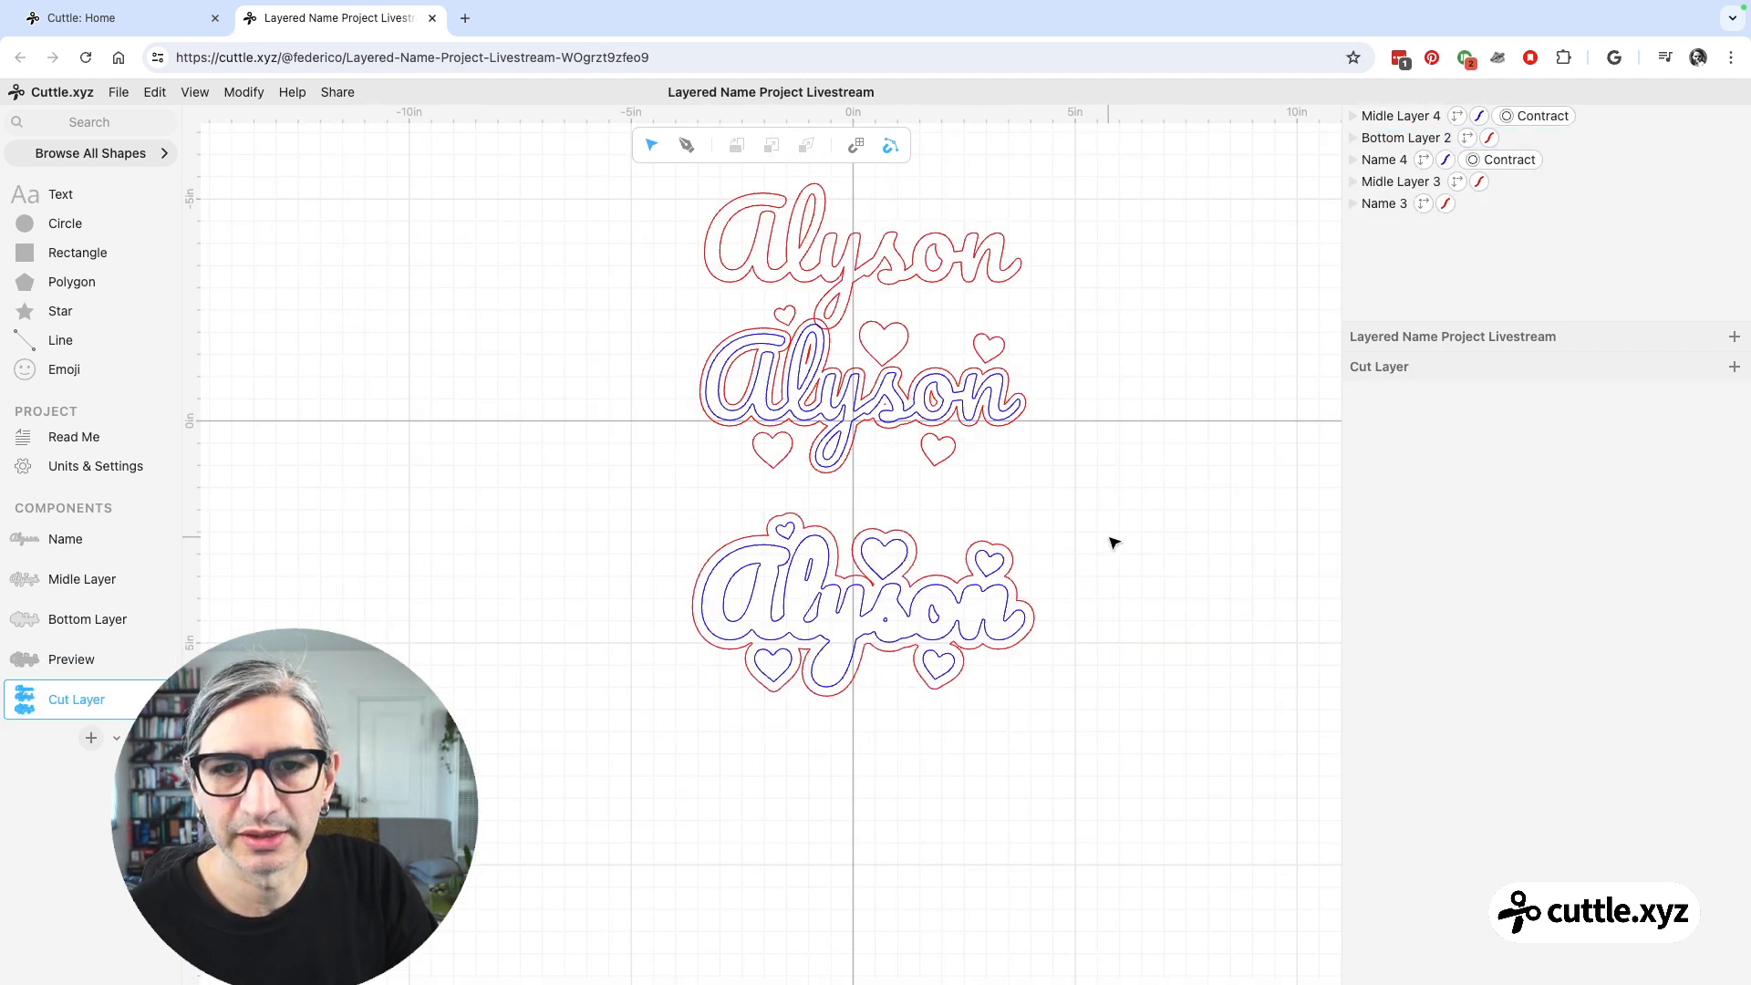
pyautogui.scroll(-3, 939, 483)
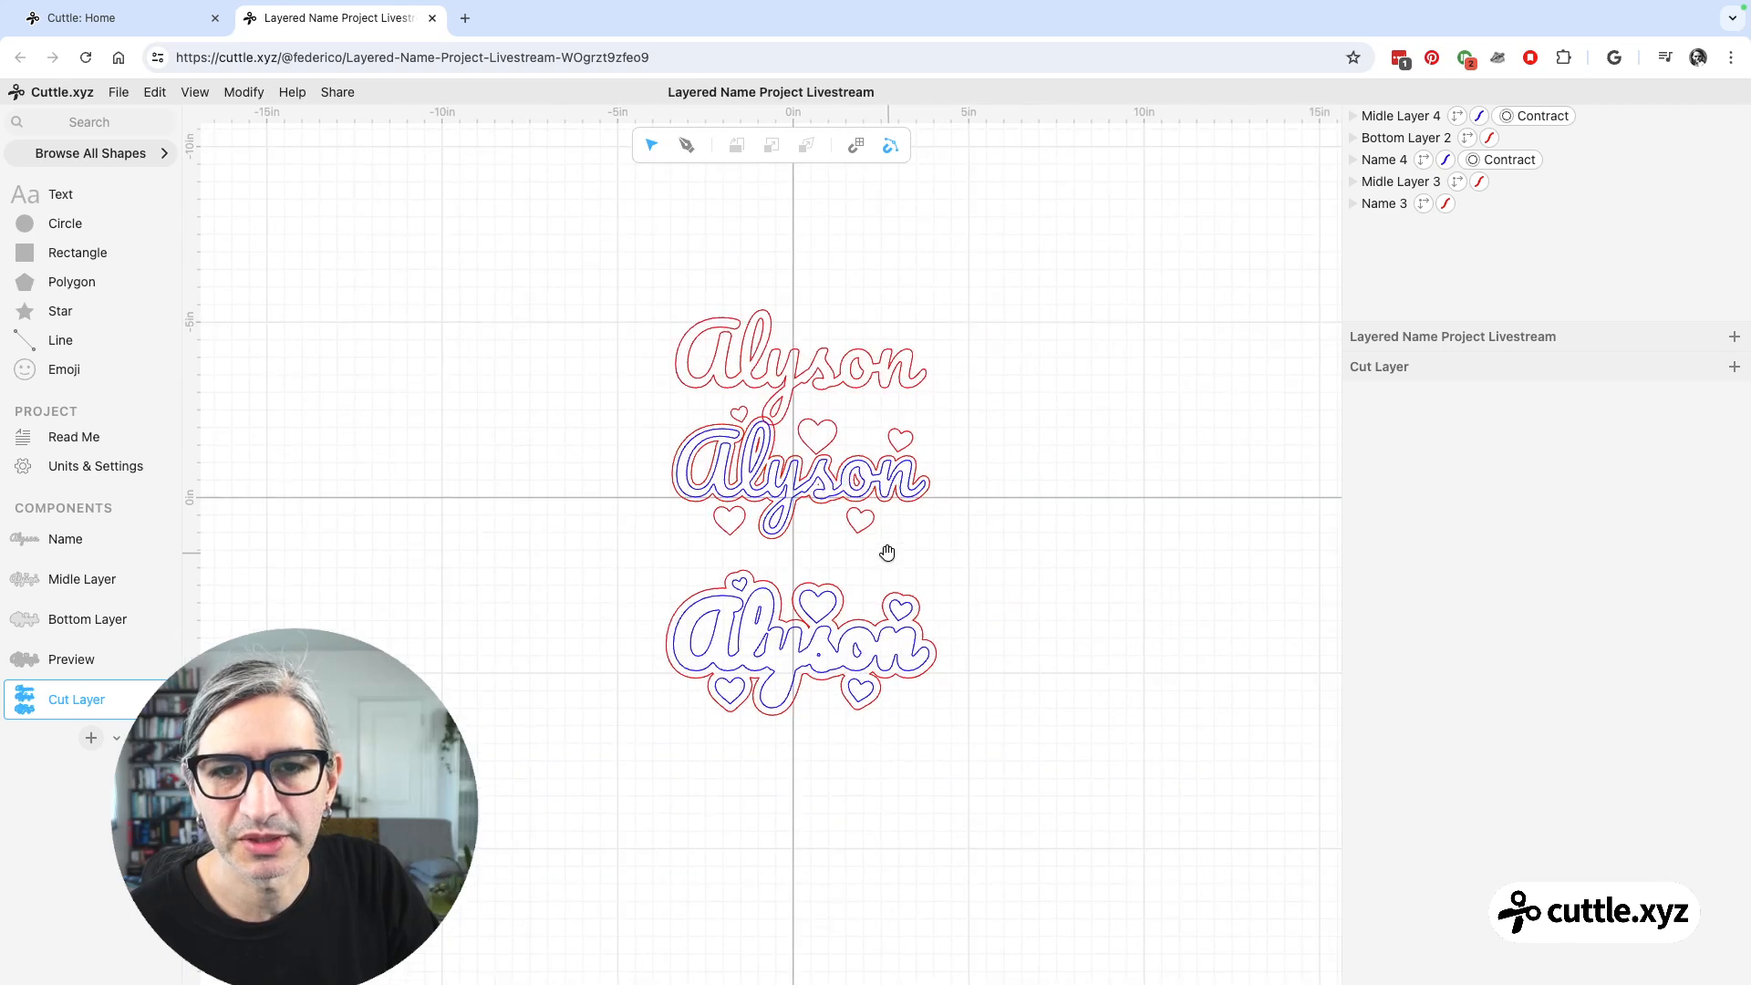
pyautogui.moveTo(794, 381); pyautogui.dragTo(794, 334)
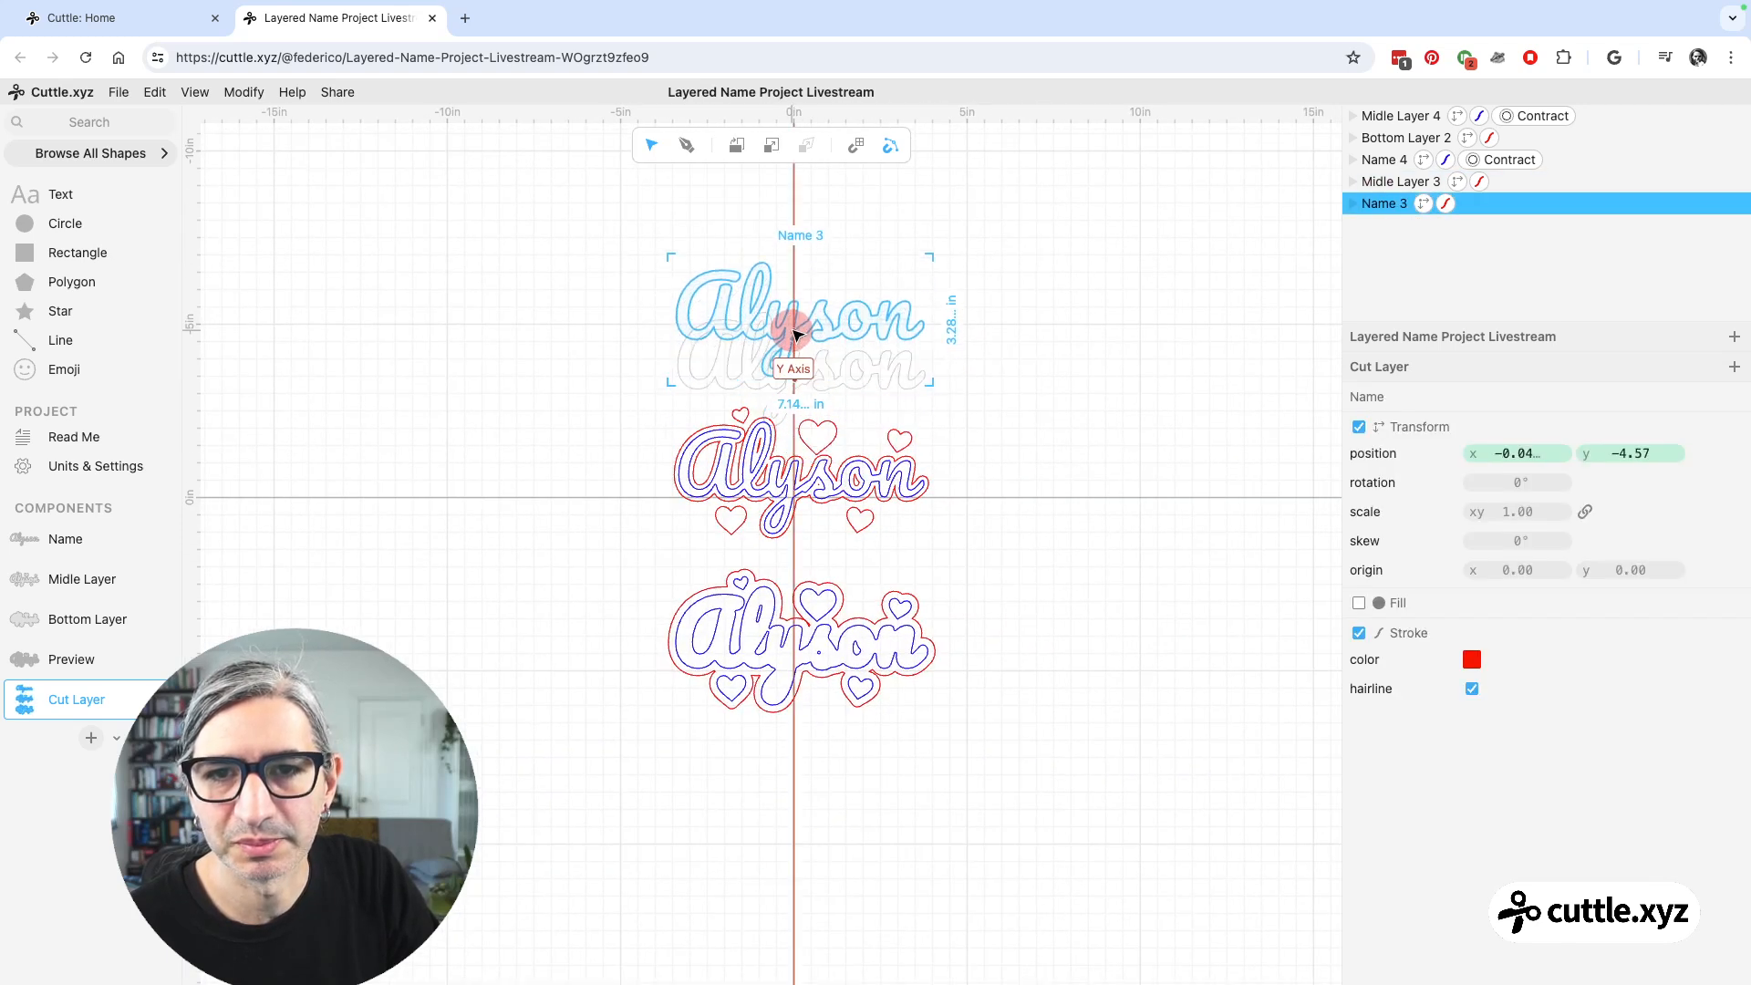
pyautogui.click(1034, 462)
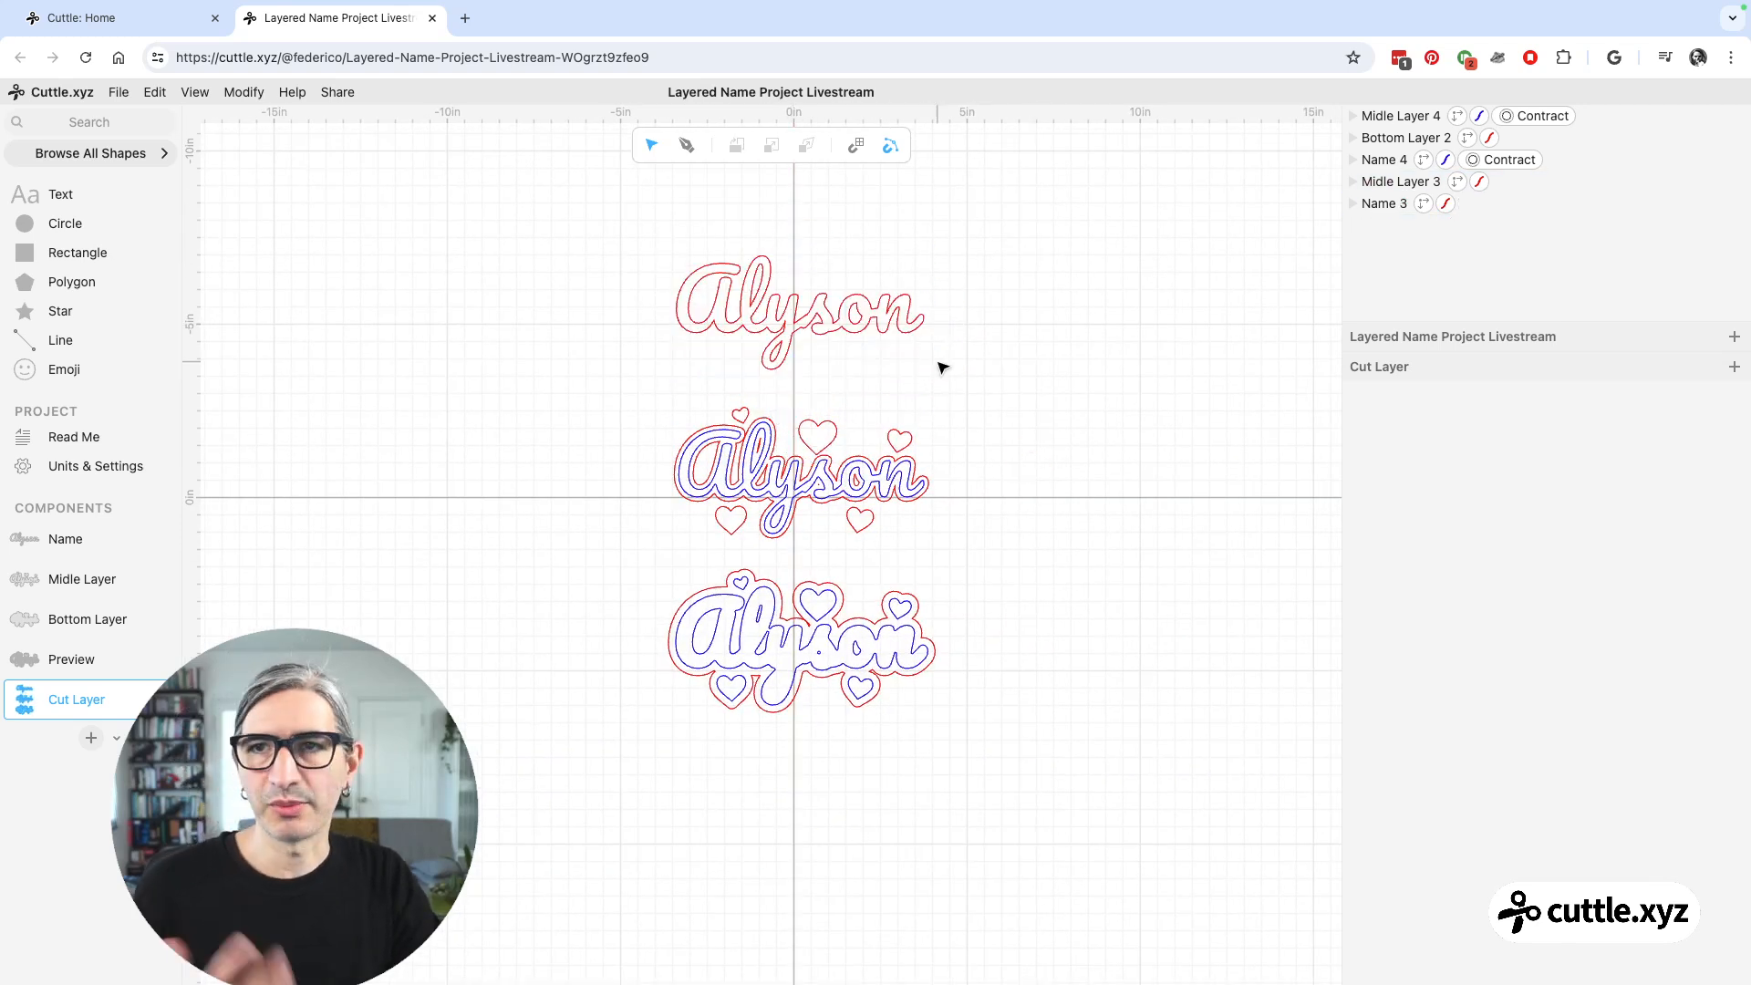
# - Open the Glowforge app at app.glowforge.com in a new browser tab and open the existing wolves design
pyautogui.click(462, 20)
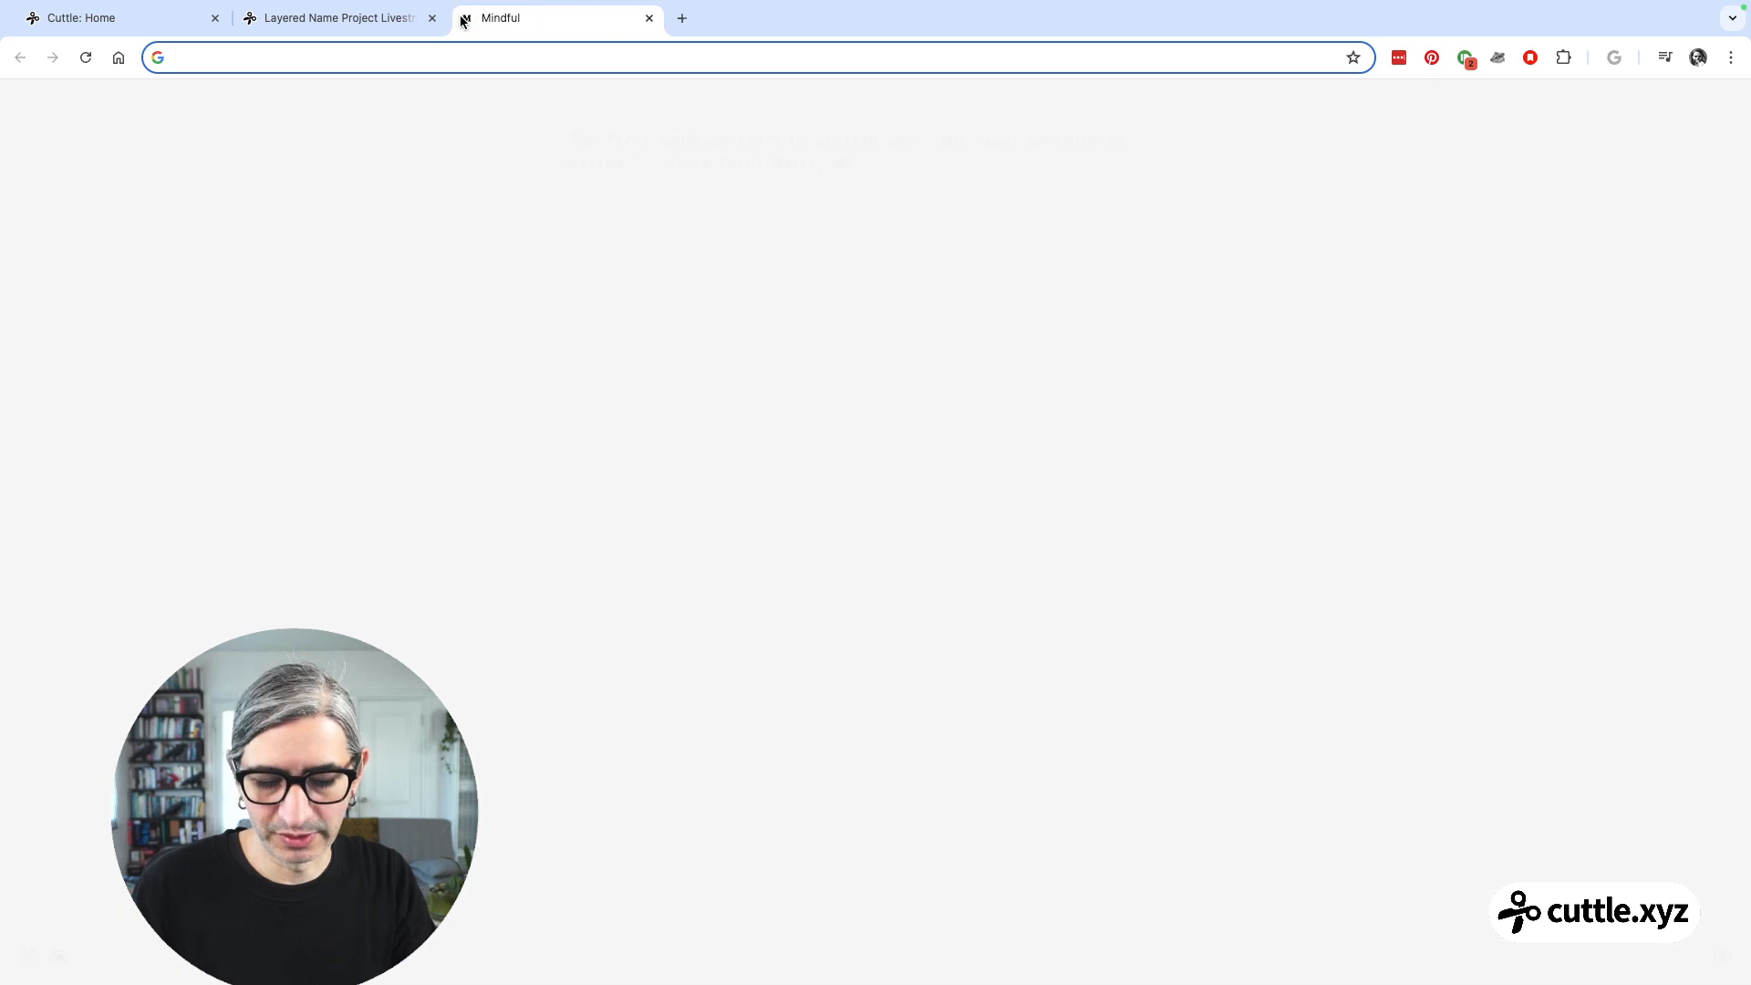
pyautogui.write('app')
pyautogui.press('Return')
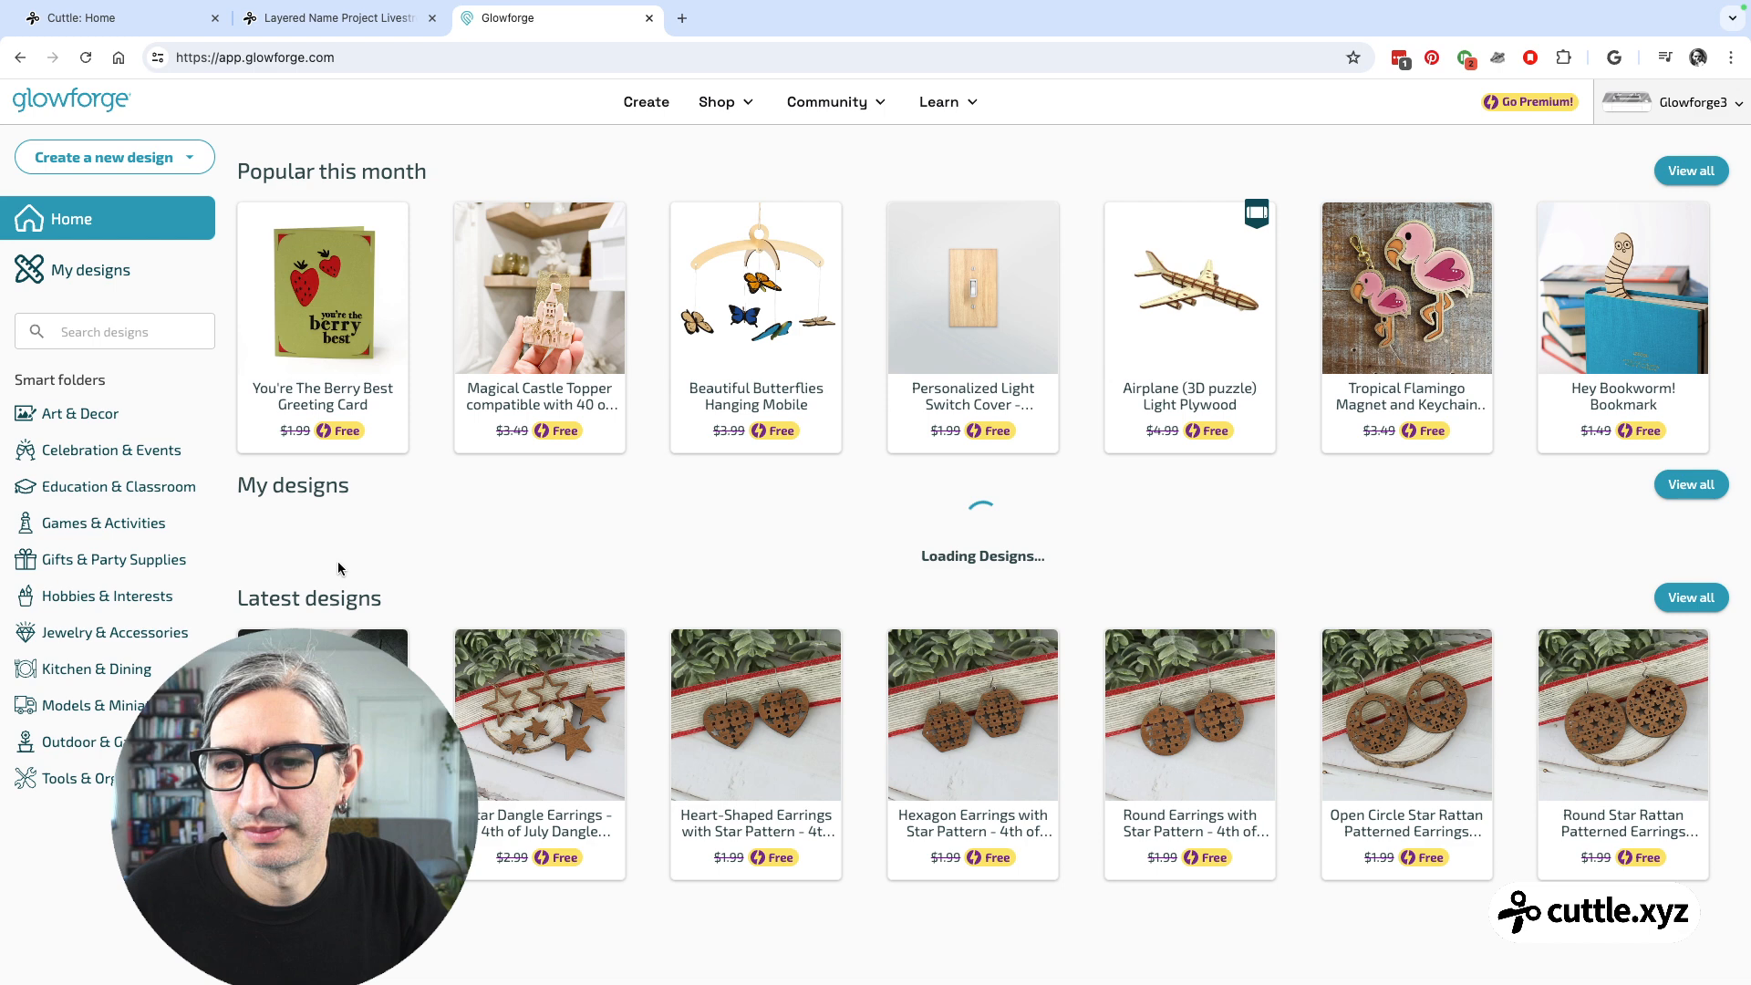
pyautogui.click(301, 588)
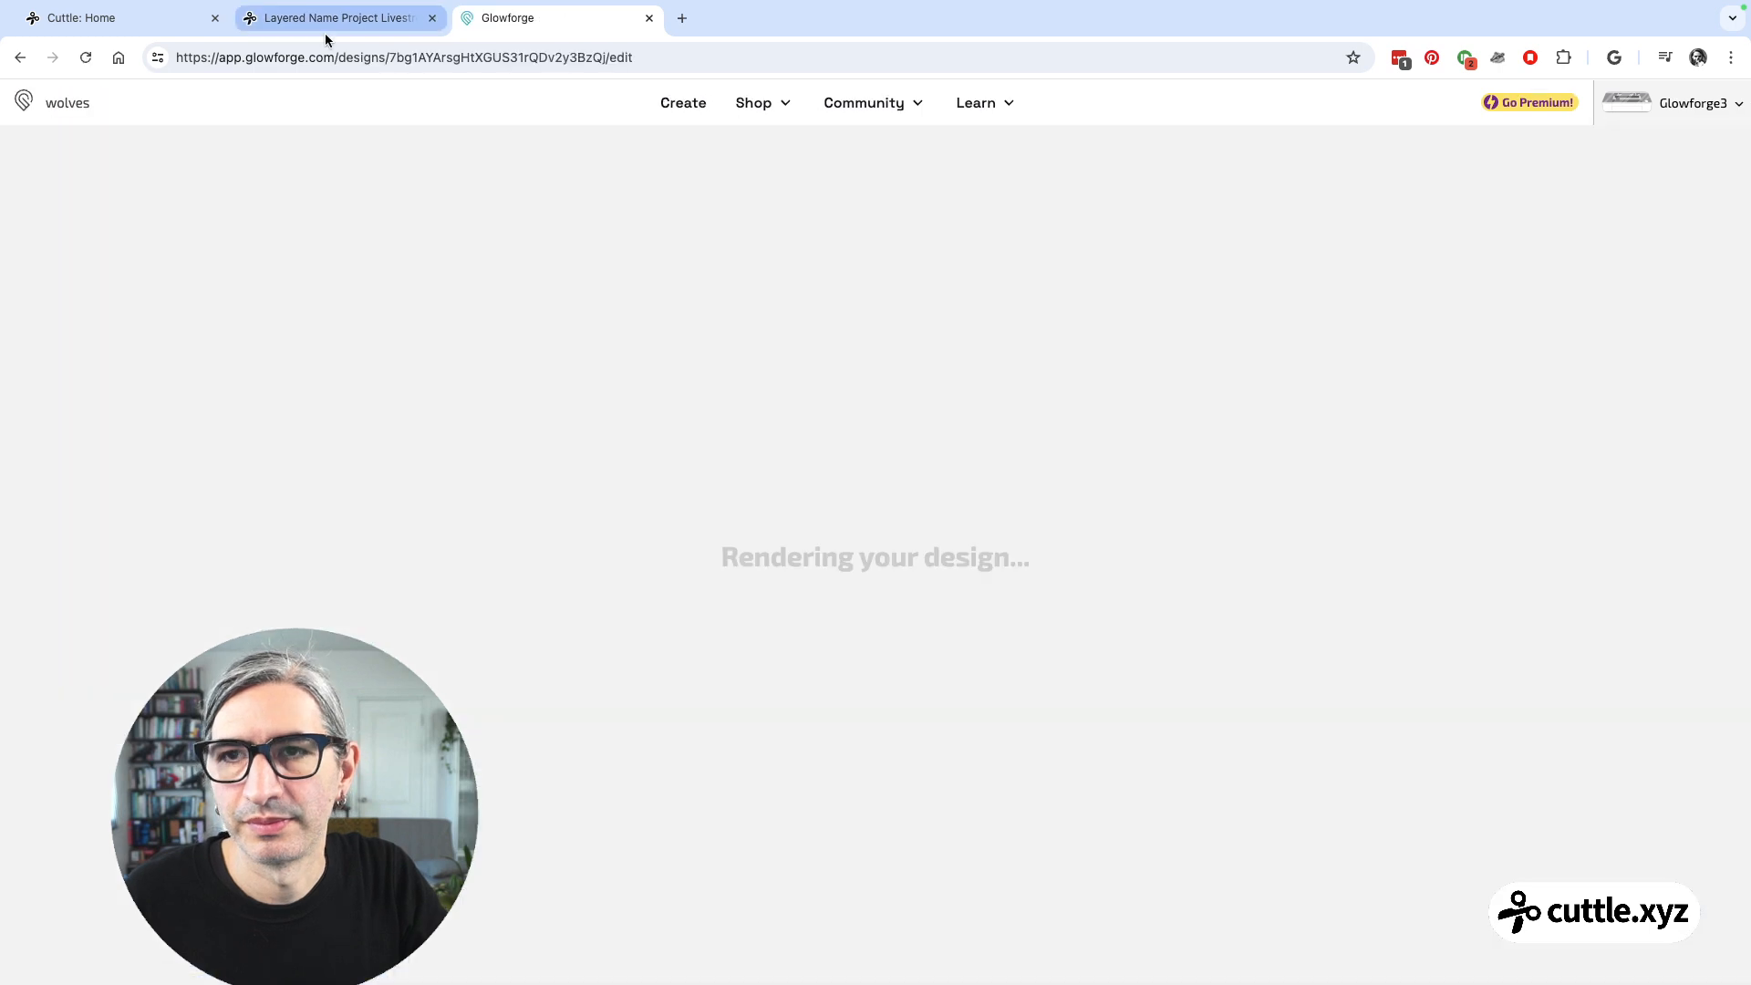
# - Back in Cuttle, export the Cut Layer as an SVG file with the Standard SVG (default) device option
pyautogui.click(324, 33)
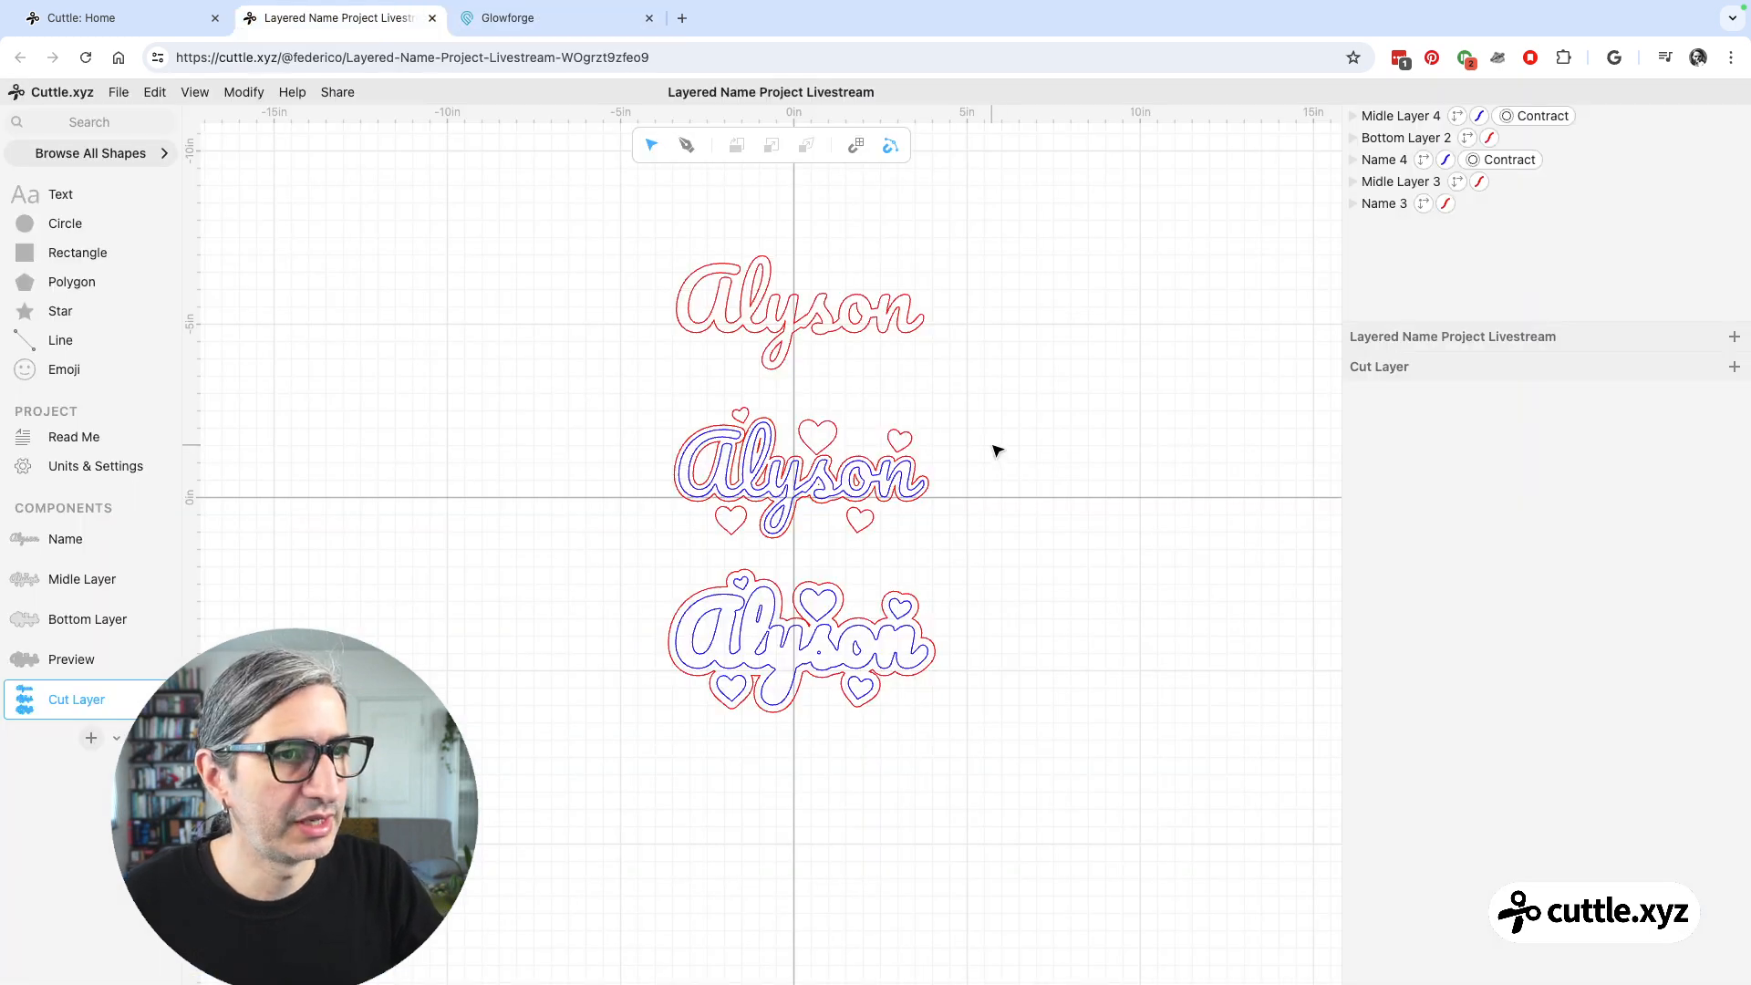
pyautogui.click(119, 92)
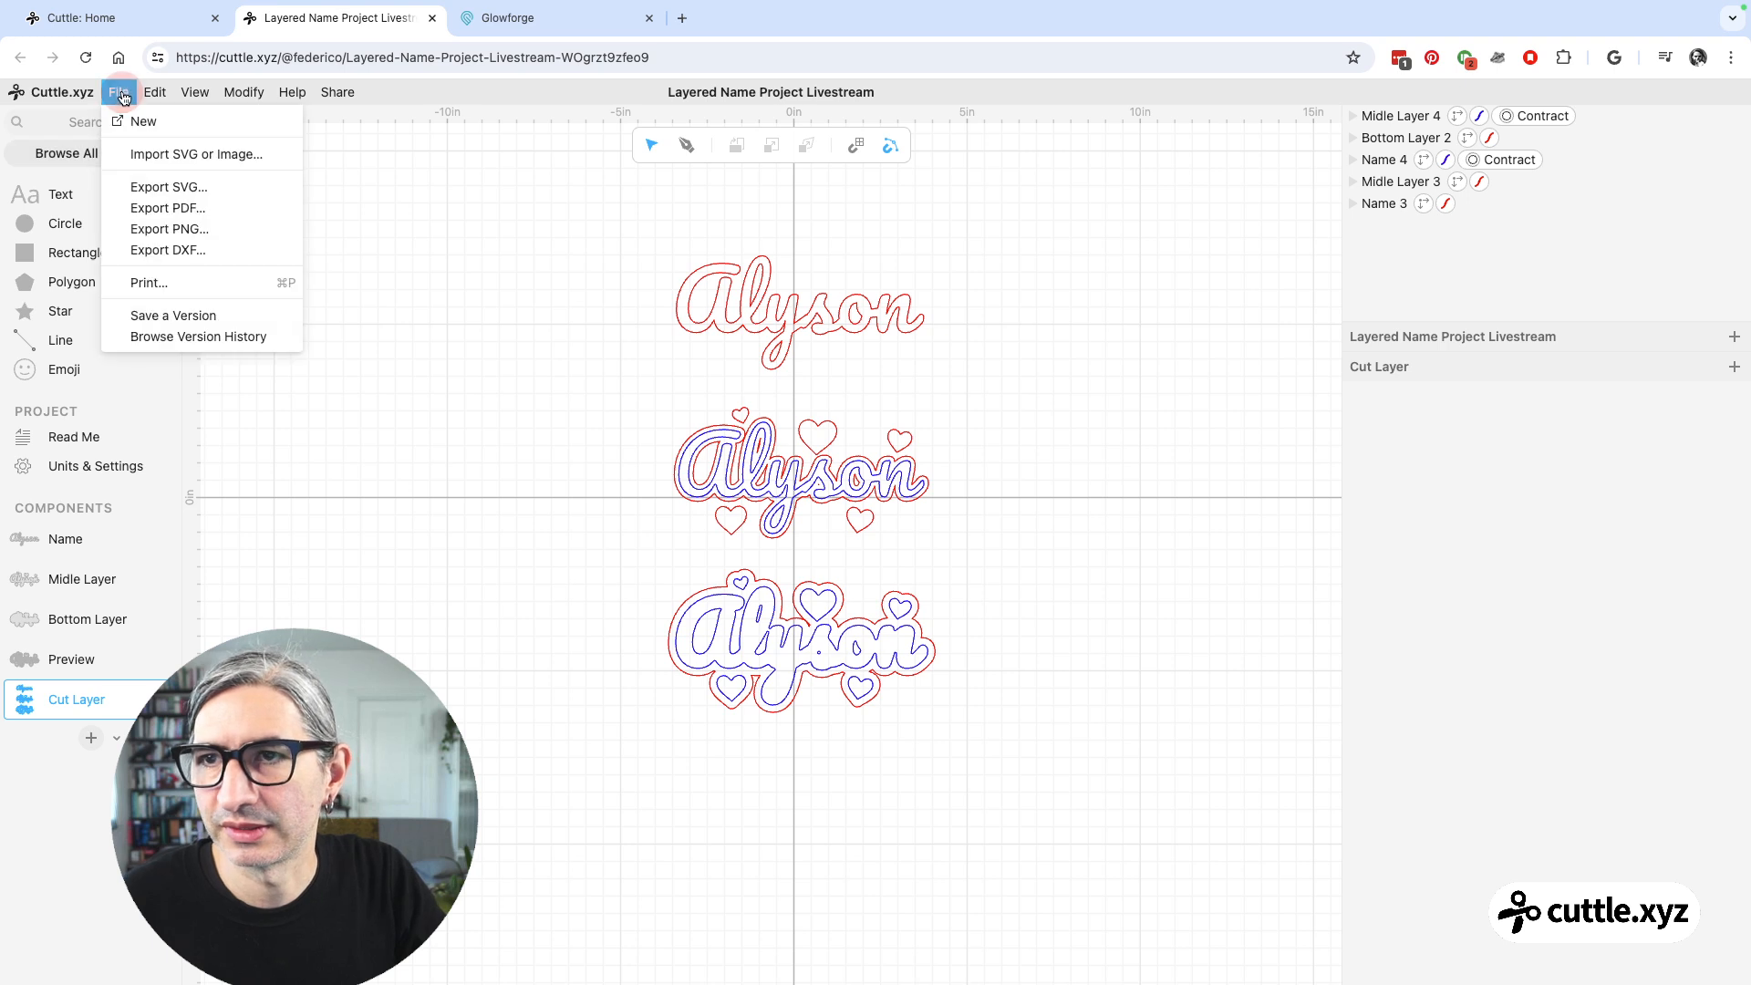
pyautogui.click(160, 189)
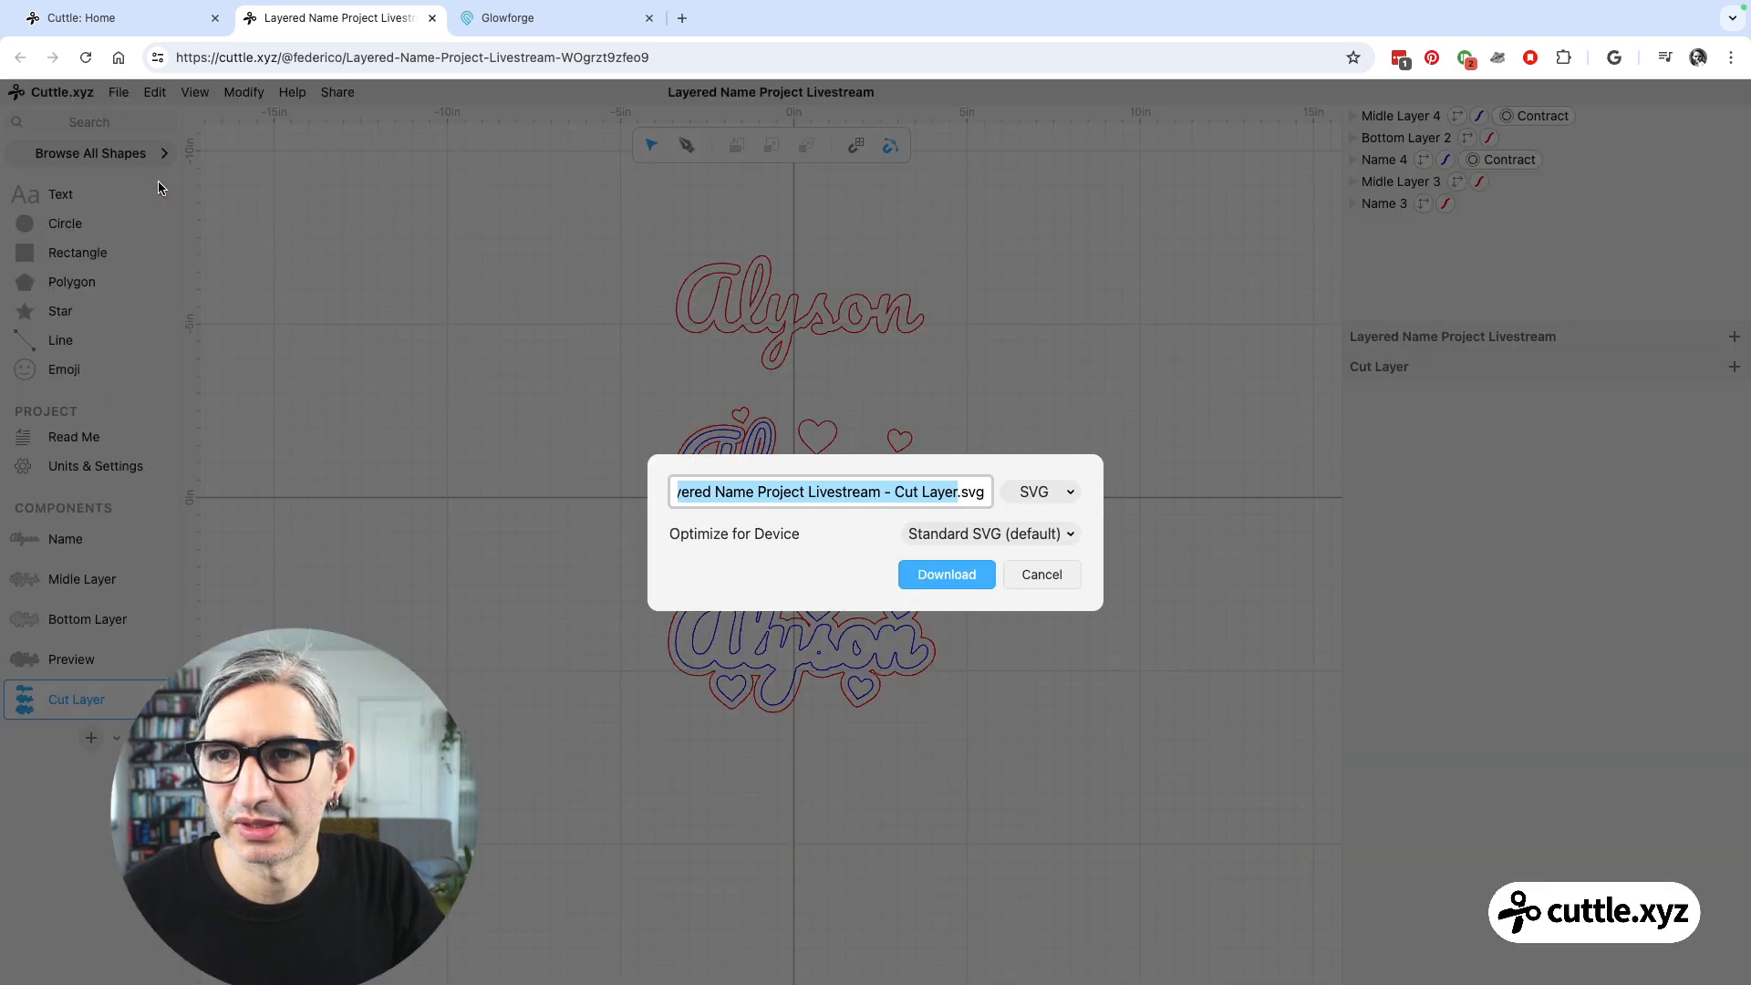
pyautogui.click(955, 577)
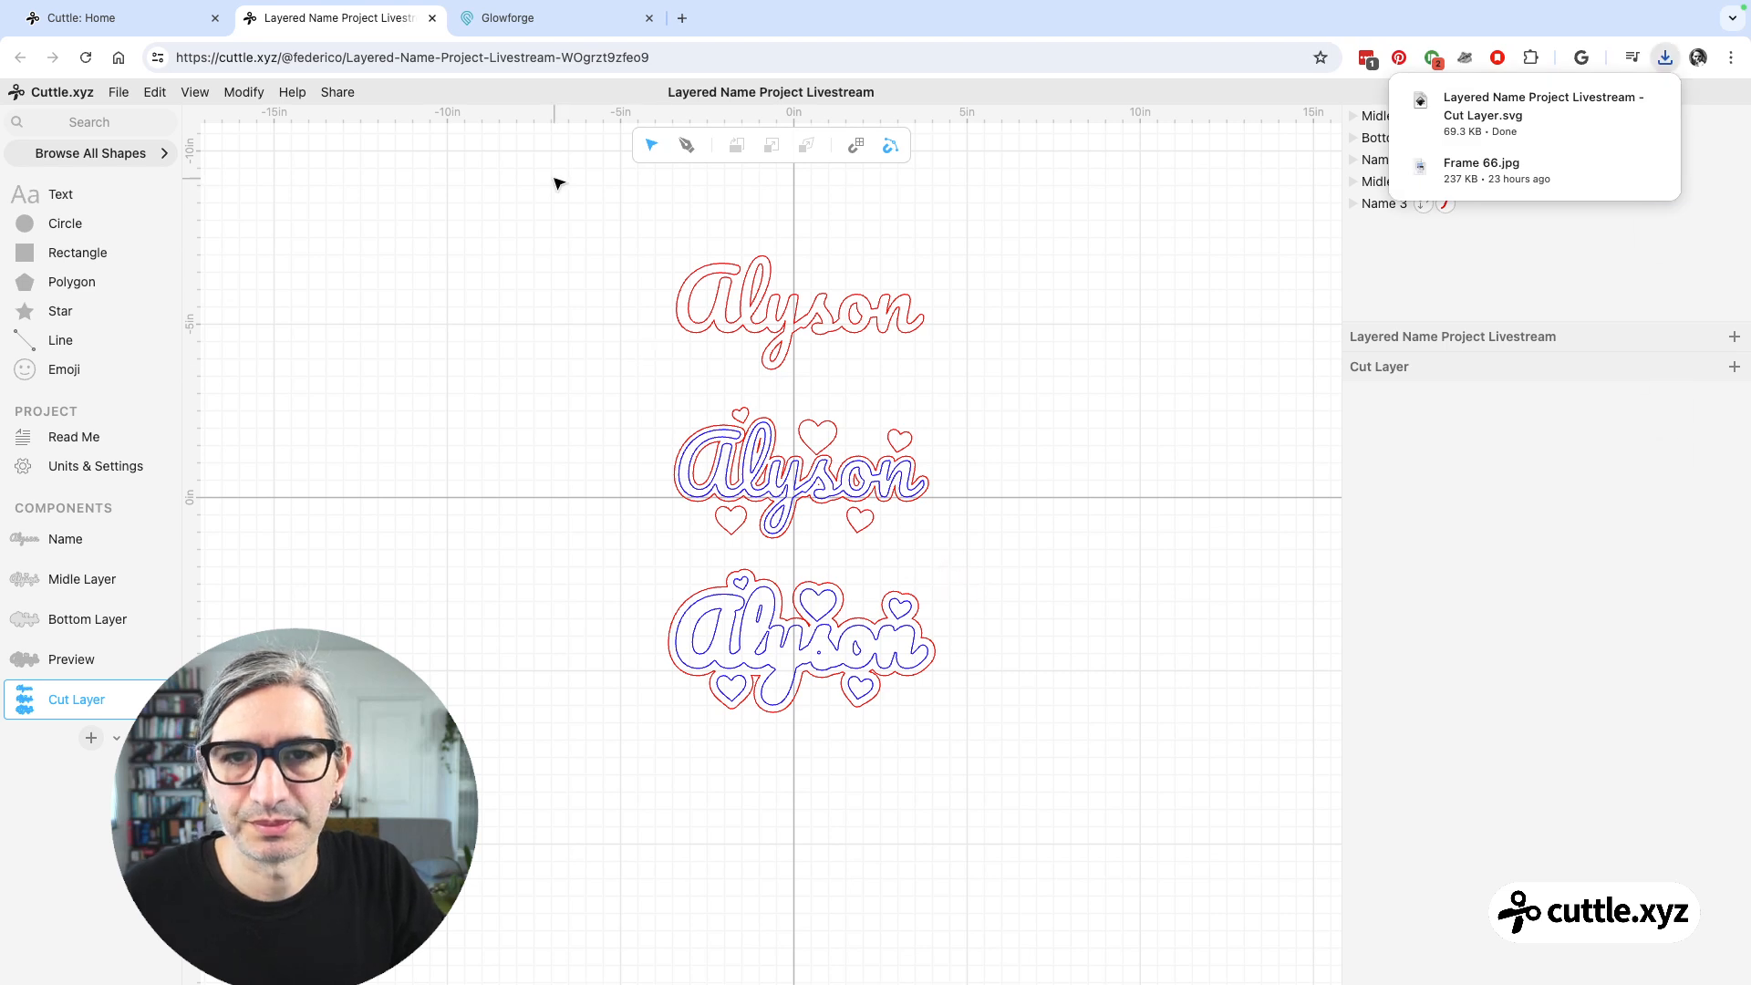
# - Copy all the Cut Layer shapes and paste them into the wolves design in Glowforge
pyautogui.moveTo(545, 184); pyautogui.dragTo(1154, 833)
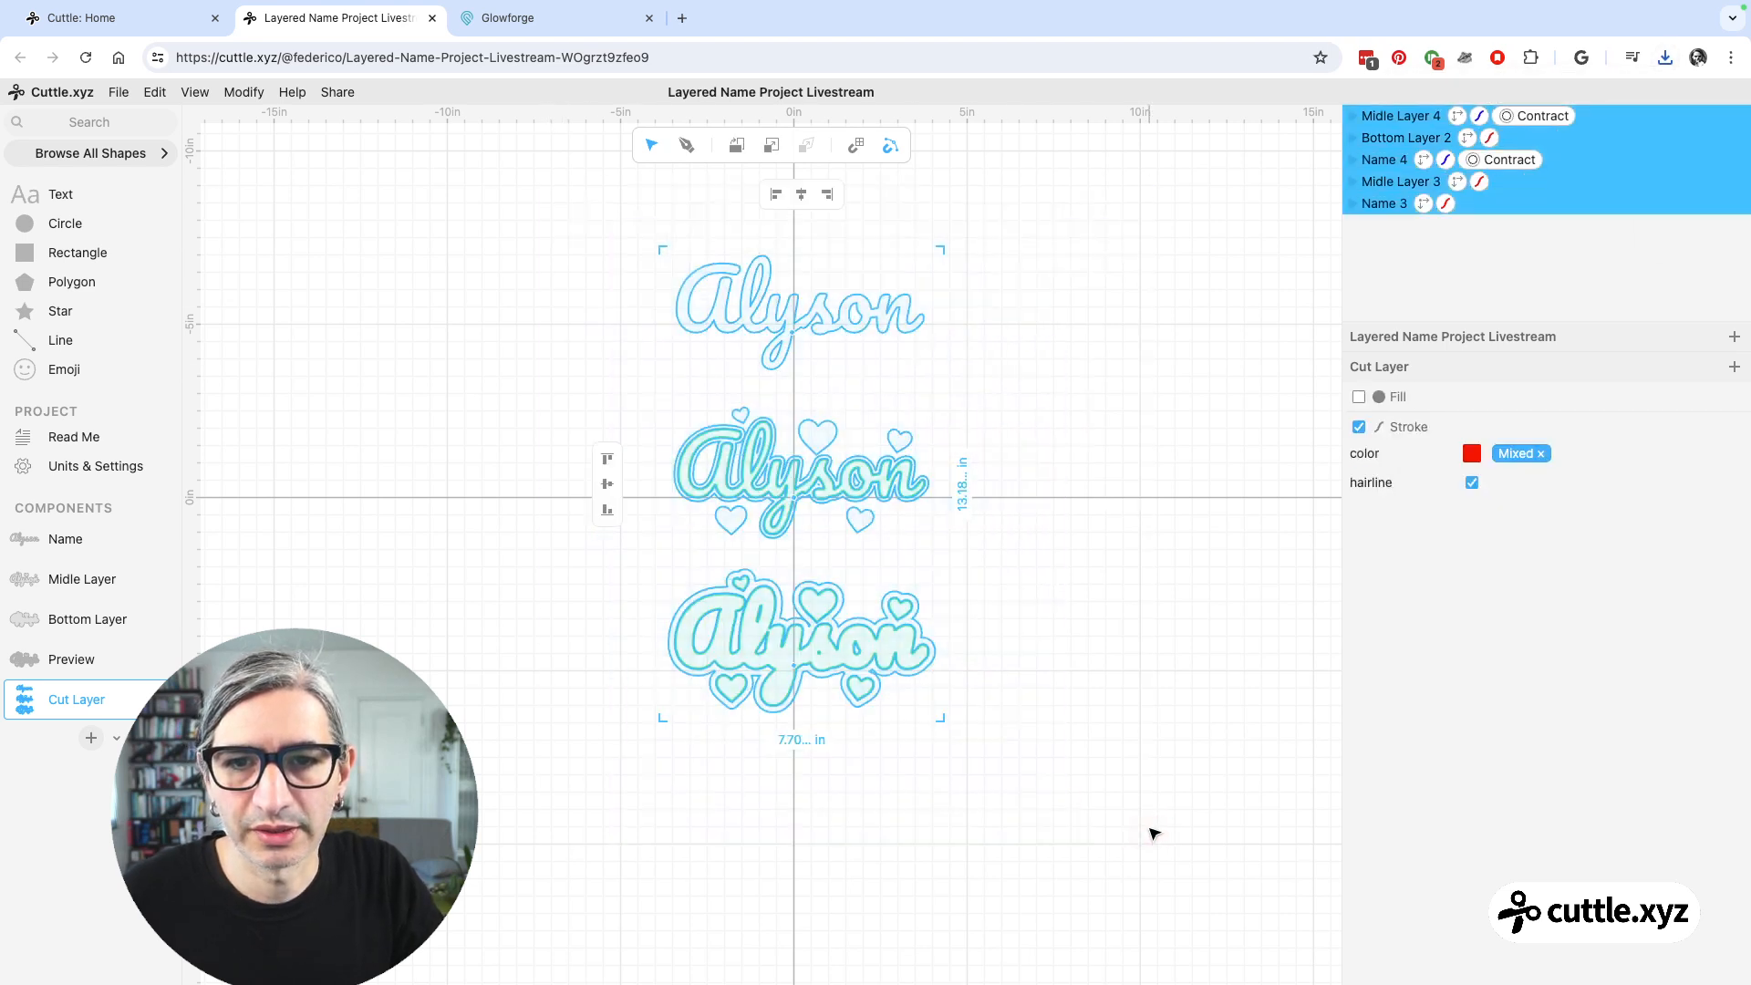
pyautogui.hotkey('ctrl', 'c')
pyautogui.click(593, 27)
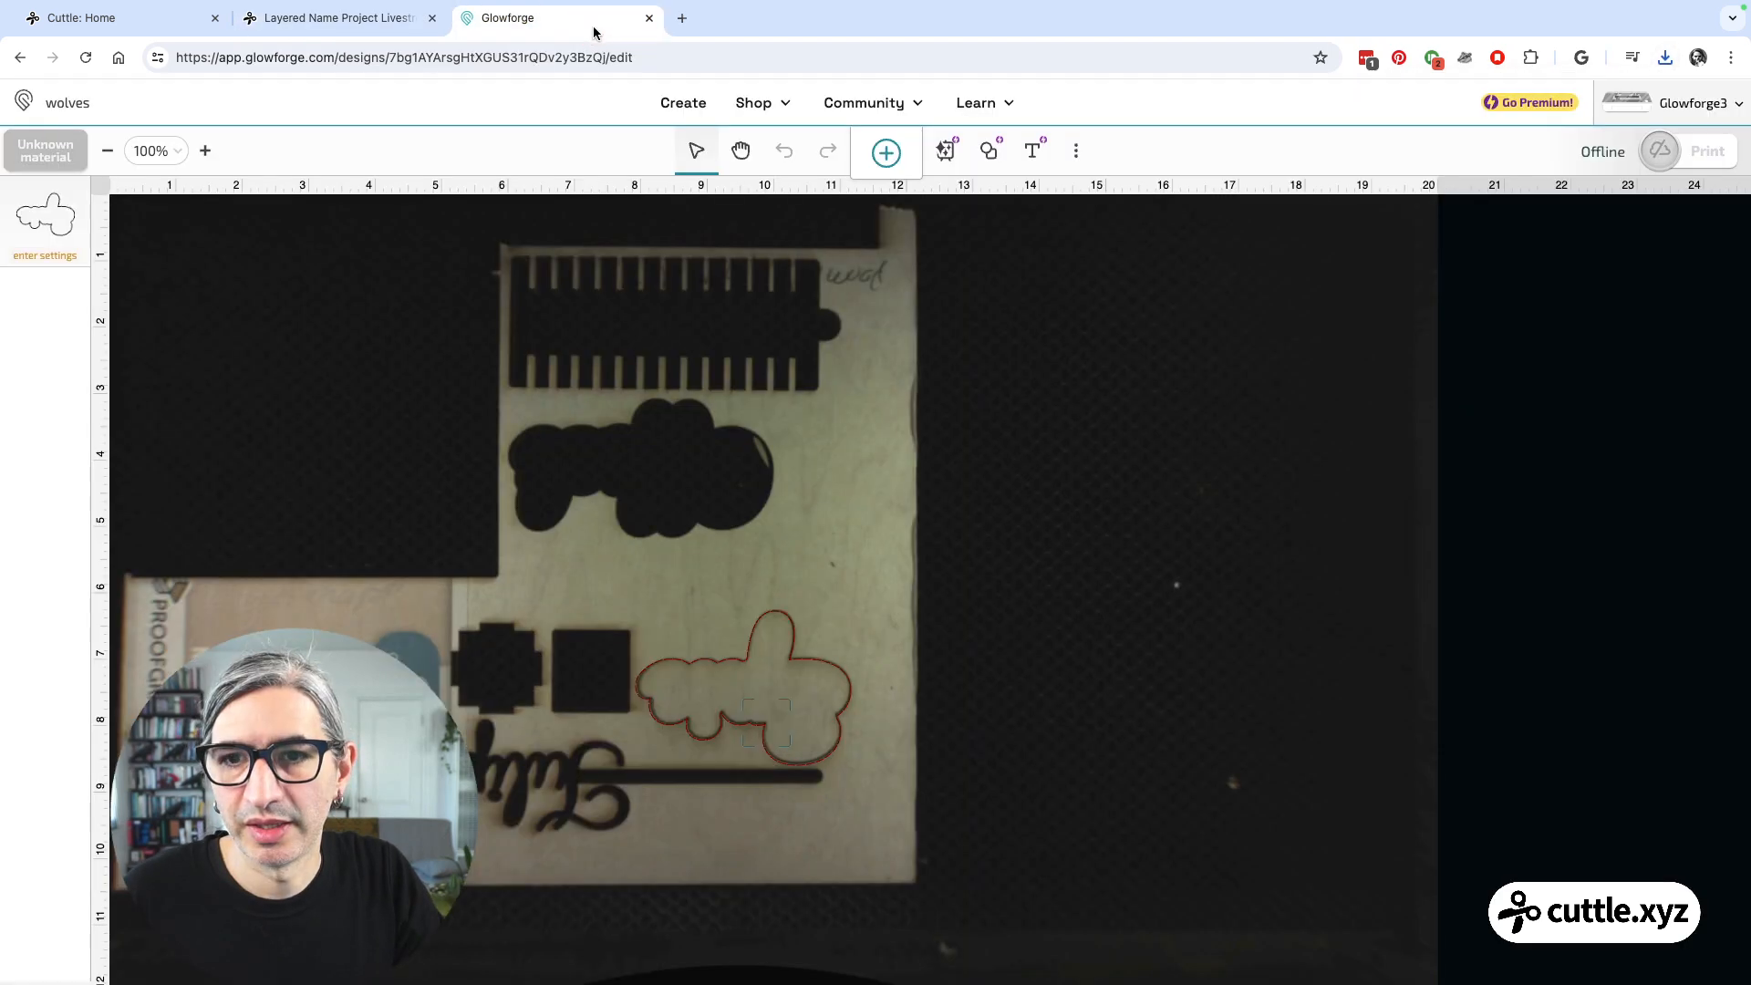
pyautogui.rightClick(631, 481)
pyautogui.click(668, 555)
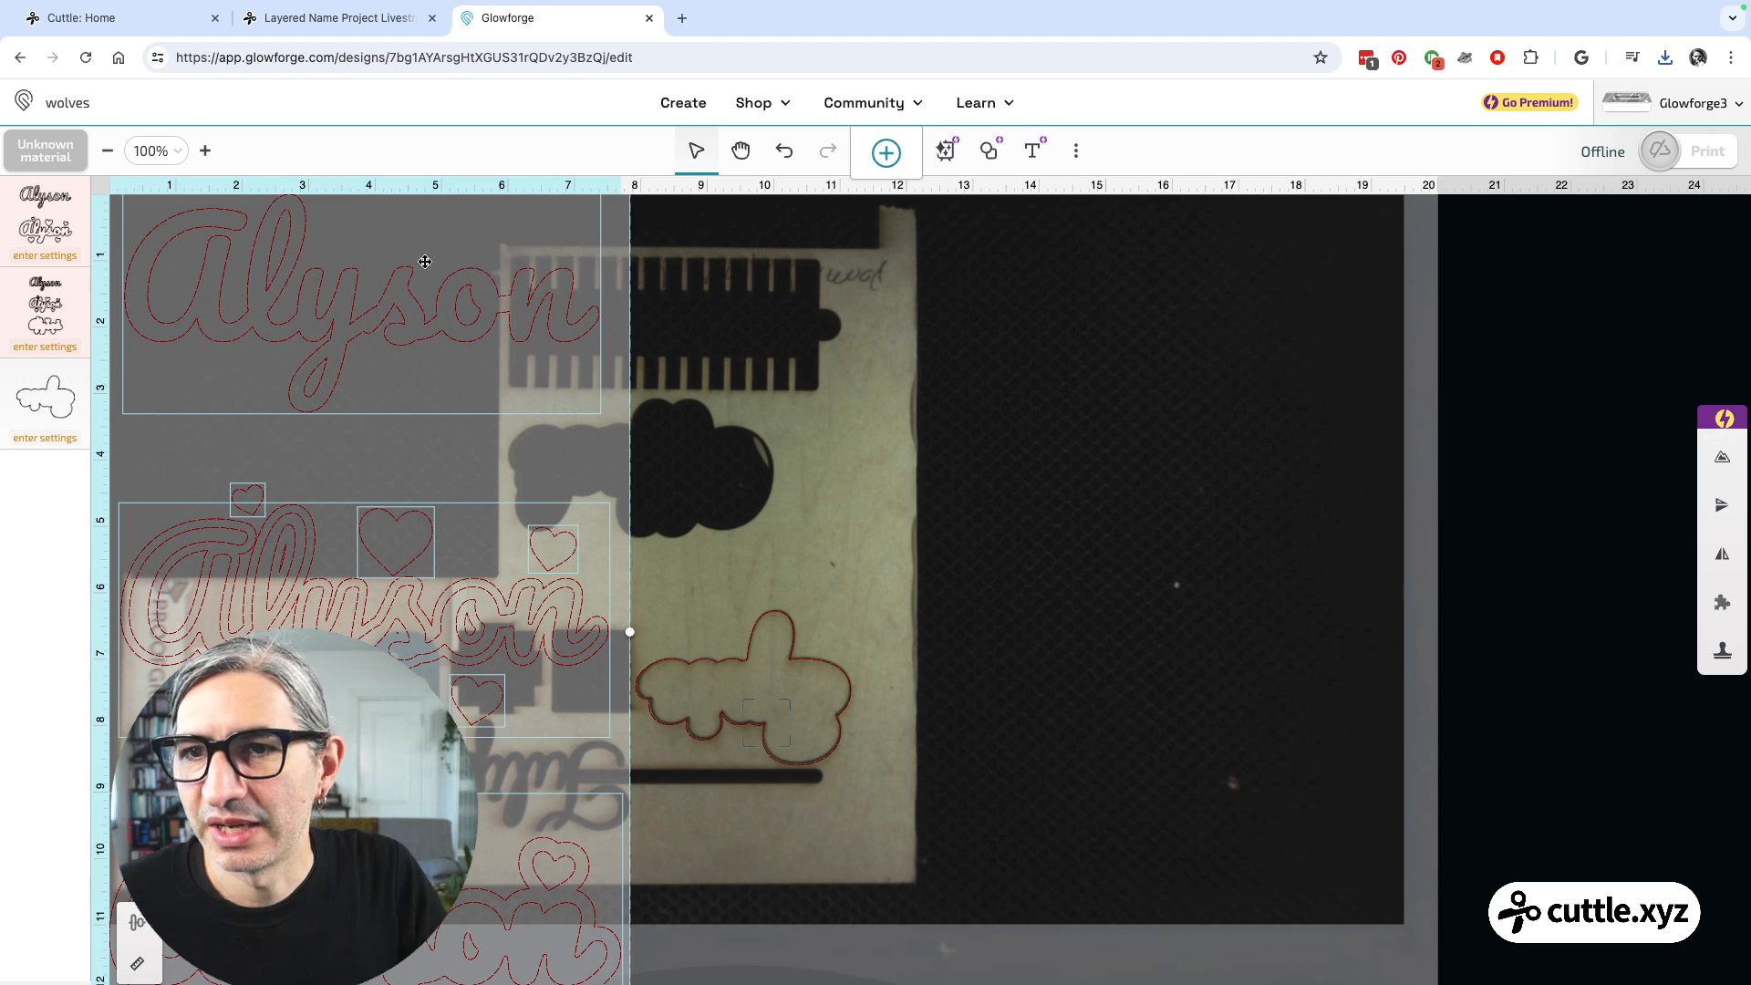
# - Move the name outline and the middle lettering to the right half of the Glowforge bed and line up four loose hearts between them
pyautogui.moveTo(410, 293); pyautogui.dragTo(1196, 328)
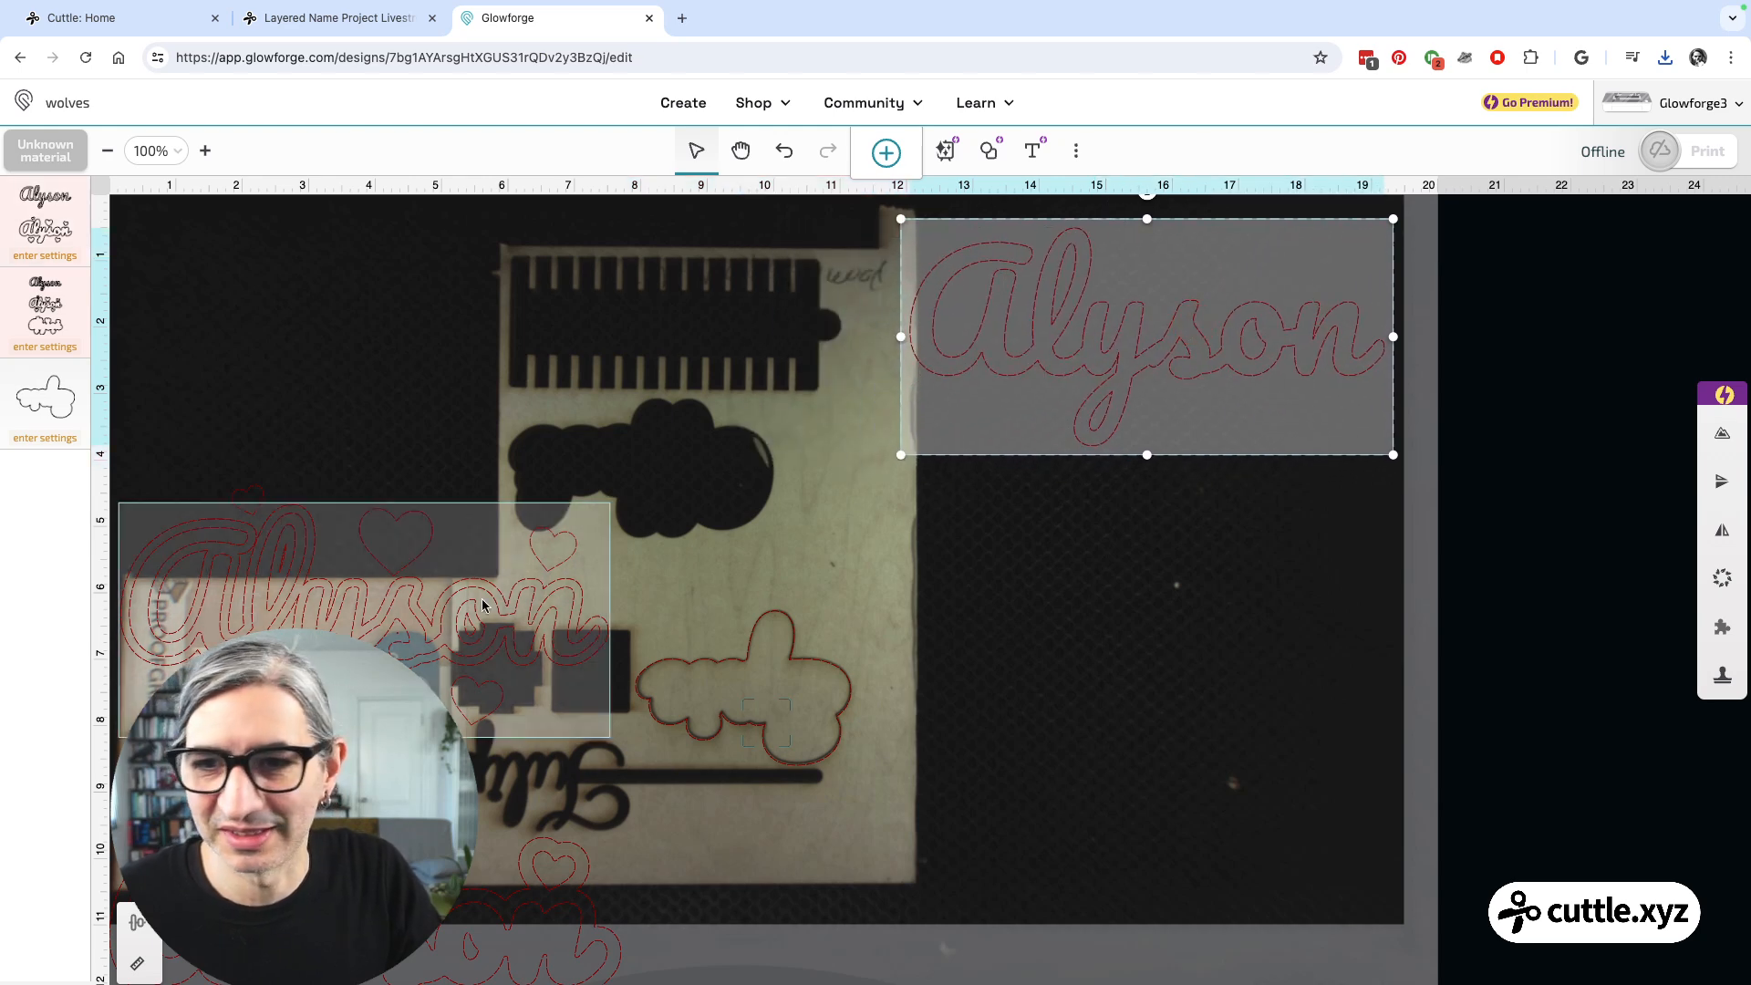
pyautogui.moveTo(381, 632); pyautogui.dragTo(1121, 510)
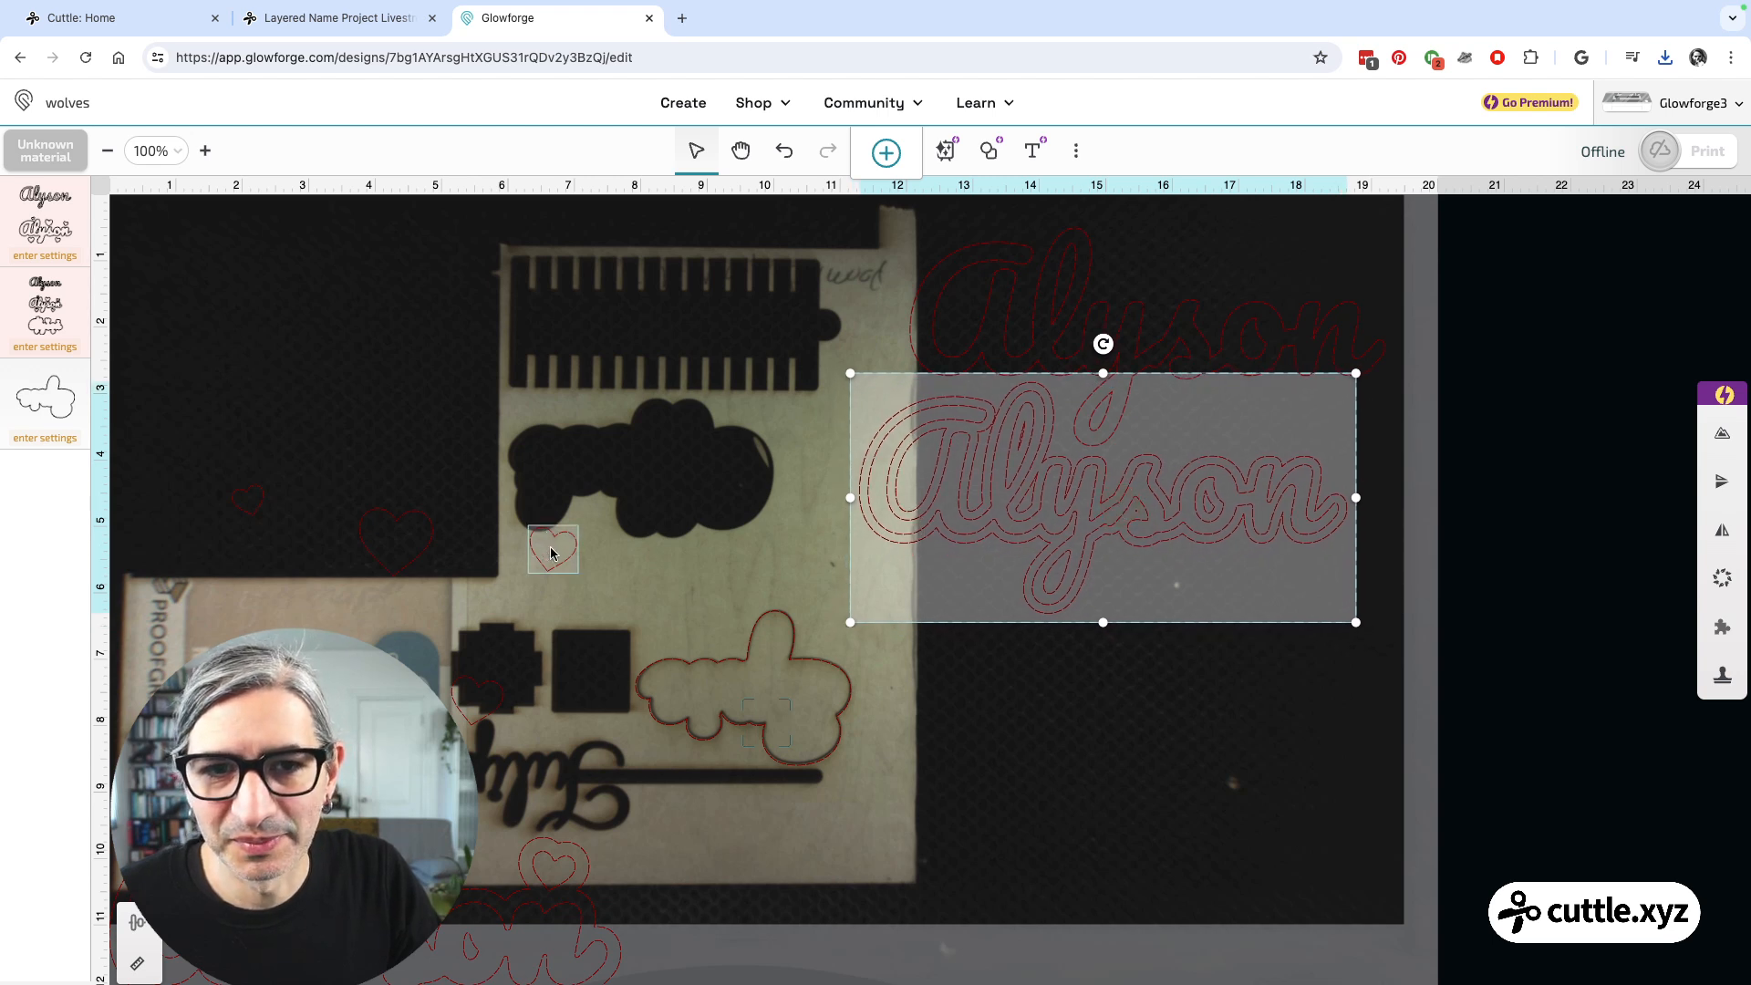
pyautogui.moveTo(551, 553); pyautogui.dragTo(1171, 418)
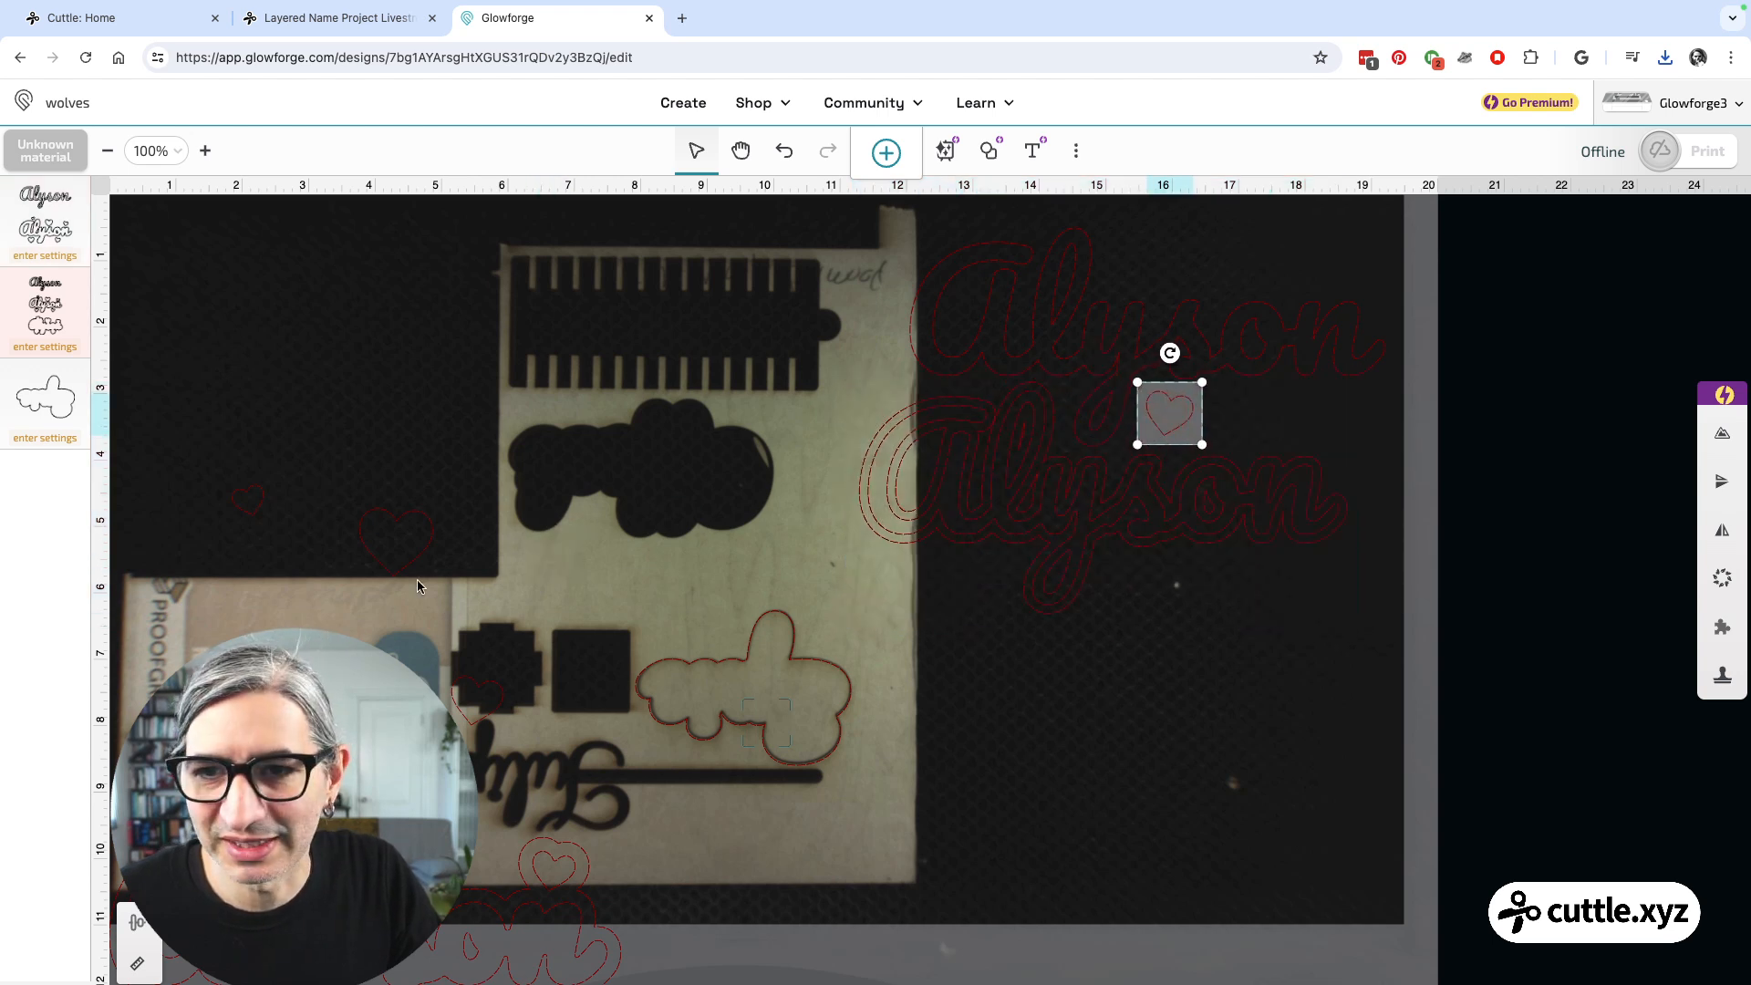
pyautogui.moveTo(418, 584); pyautogui.dragTo(1240, 436)
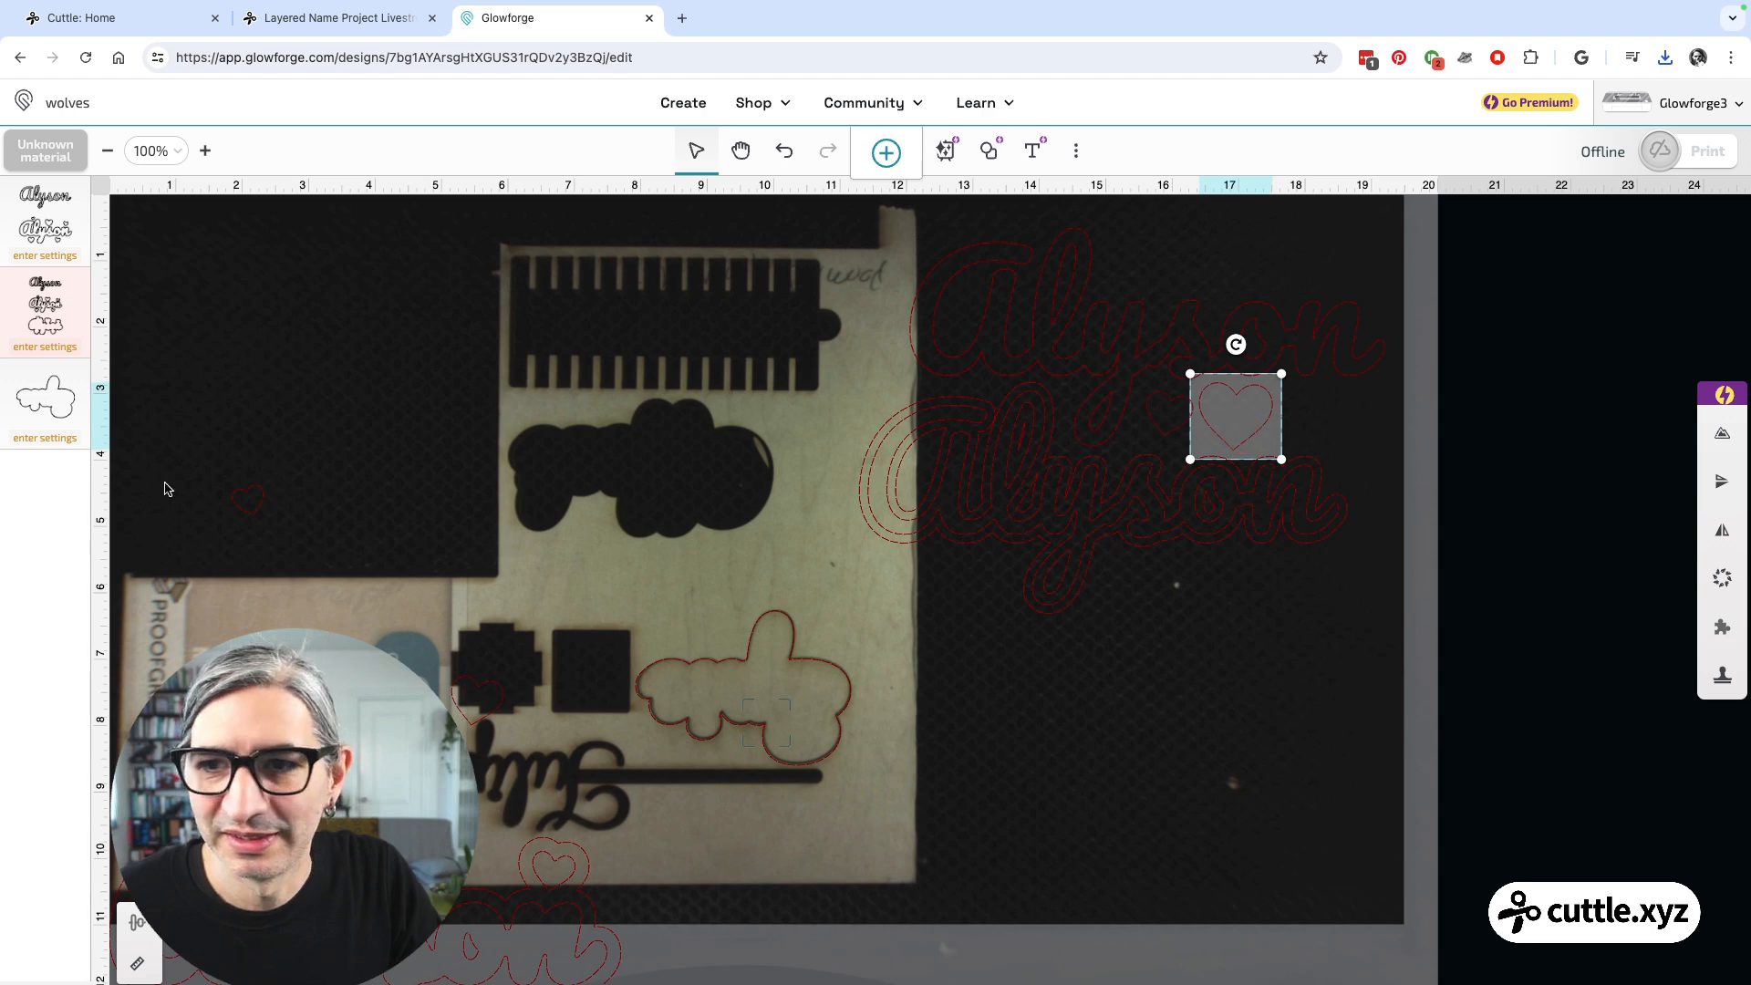
pyautogui.moveTo(252, 502); pyautogui.dragTo(1306, 407)
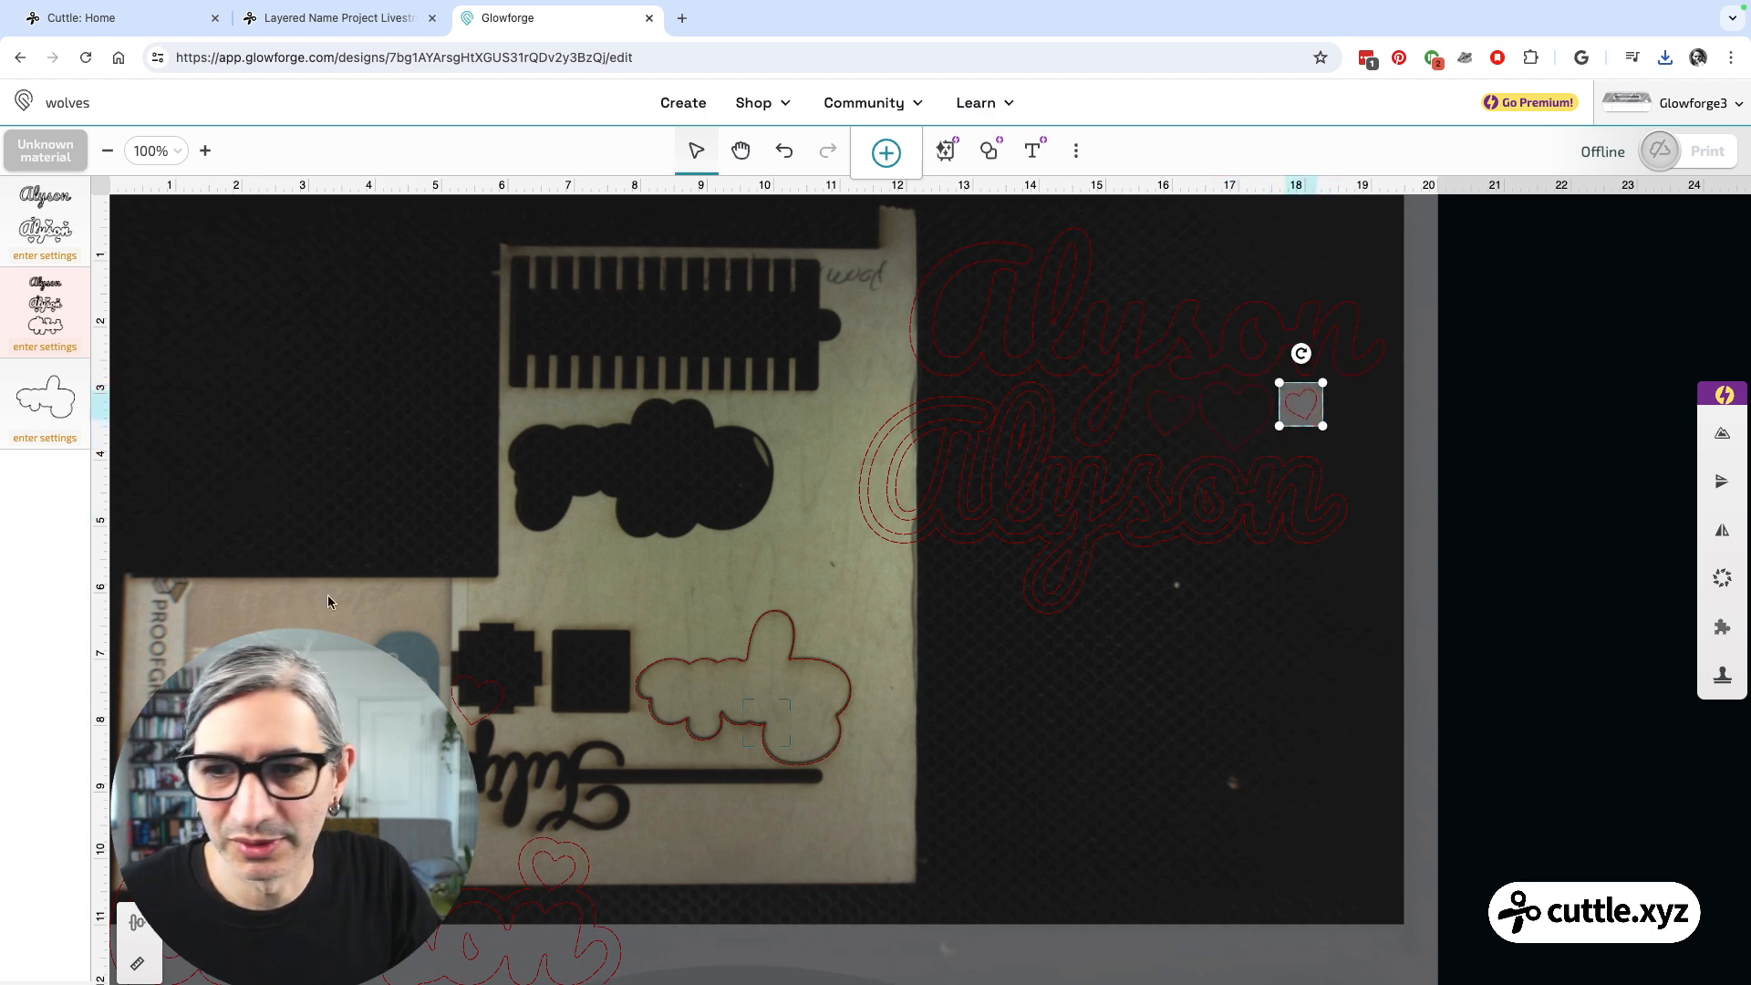
pyautogui.moveTo(274, 724); pyautogui.dragTo(1351, 426)
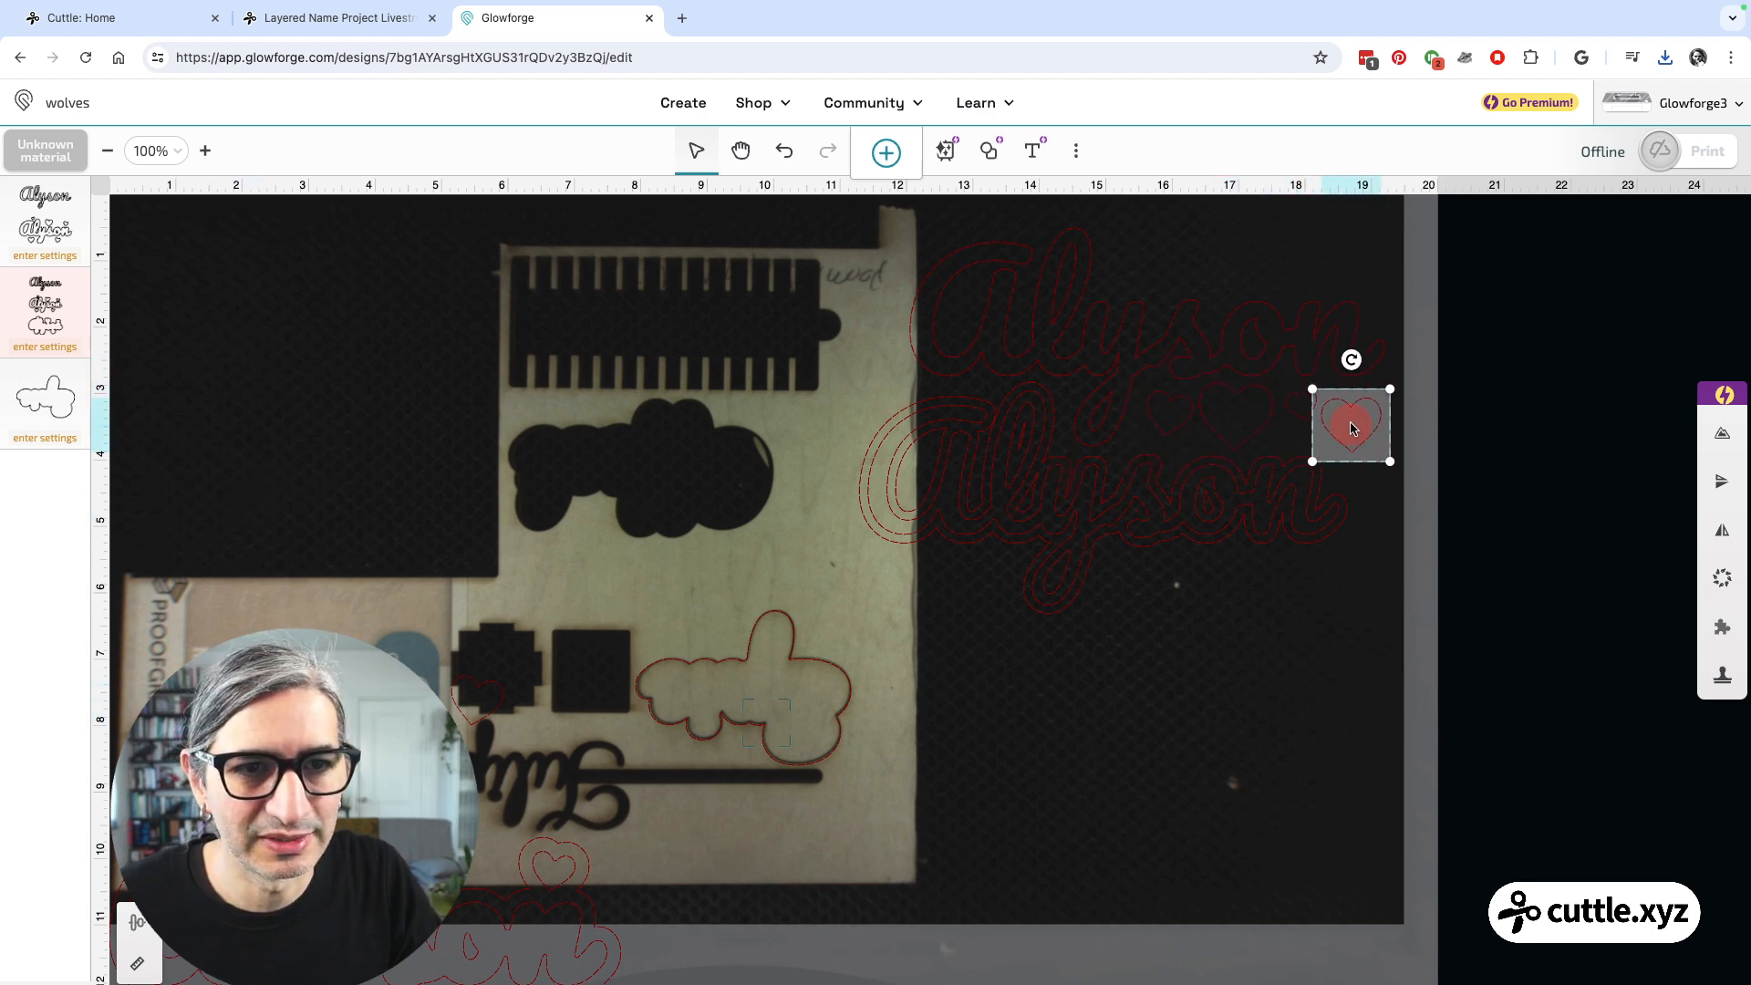
# - Place the bottom layer below the other pieces on the bed and delete the old cloud-shaped outline
pyautogui.moveTo(378, 896); pyautogui.dragTo(1094, 680)
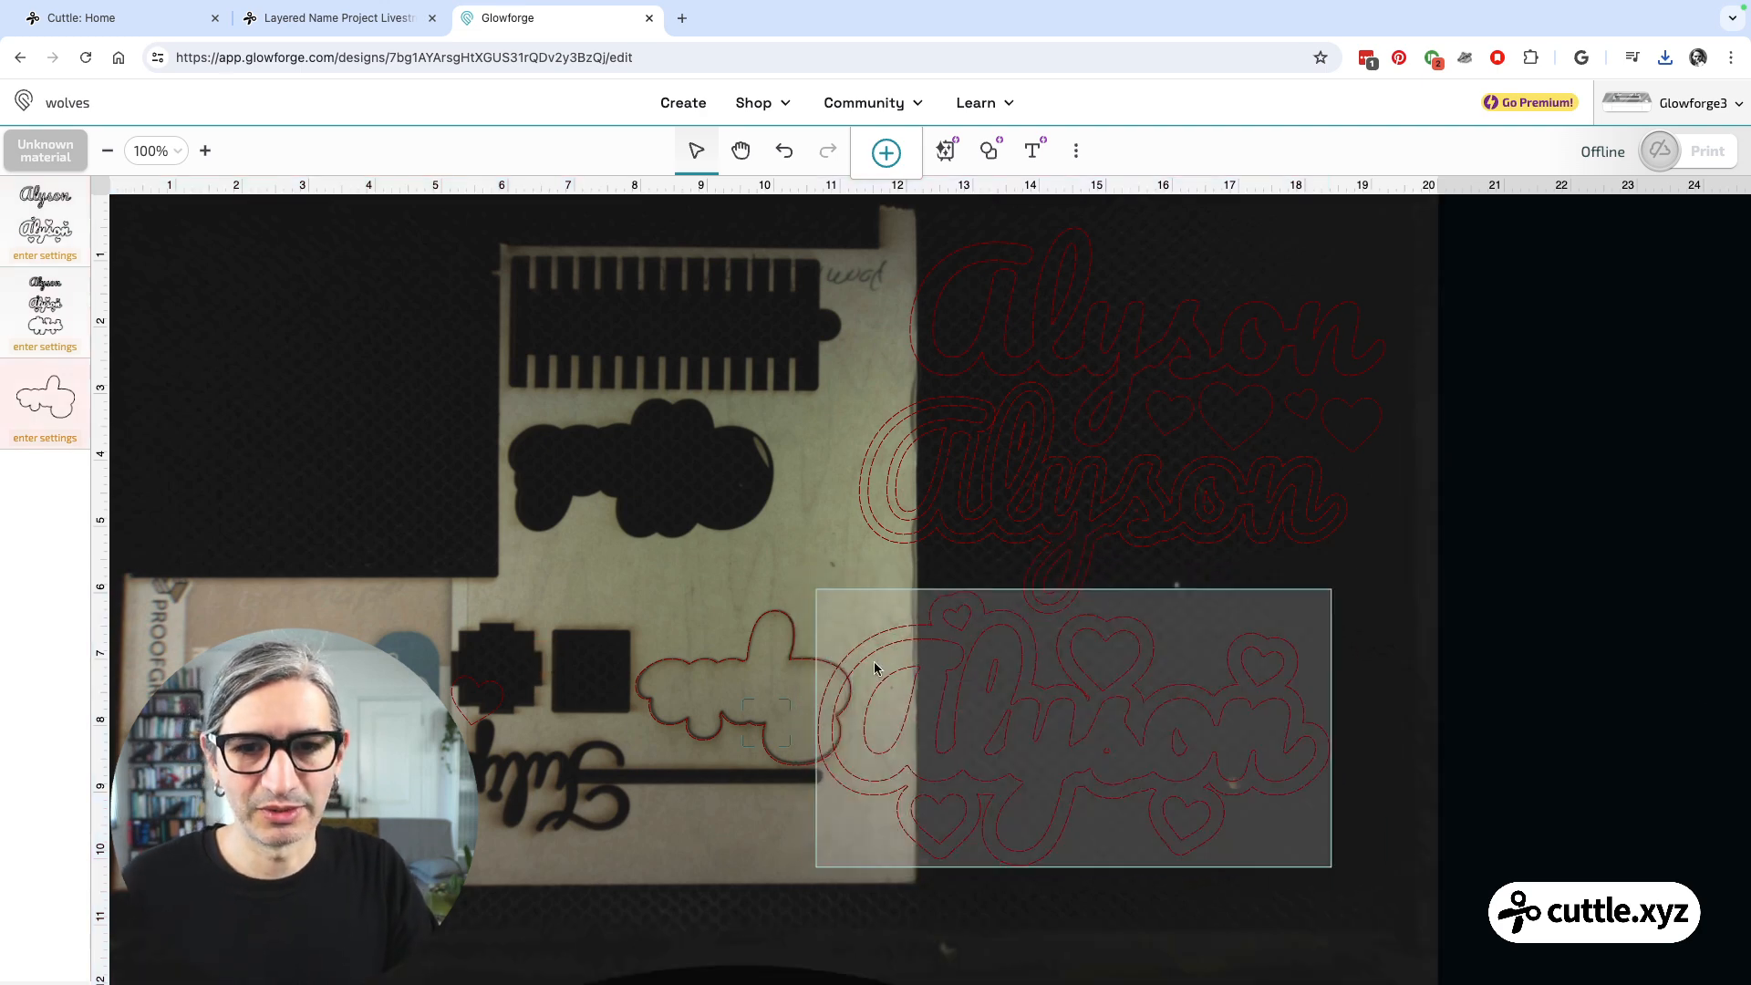
pyautogui.click(764, 617)
pyautogui.press('Delete')
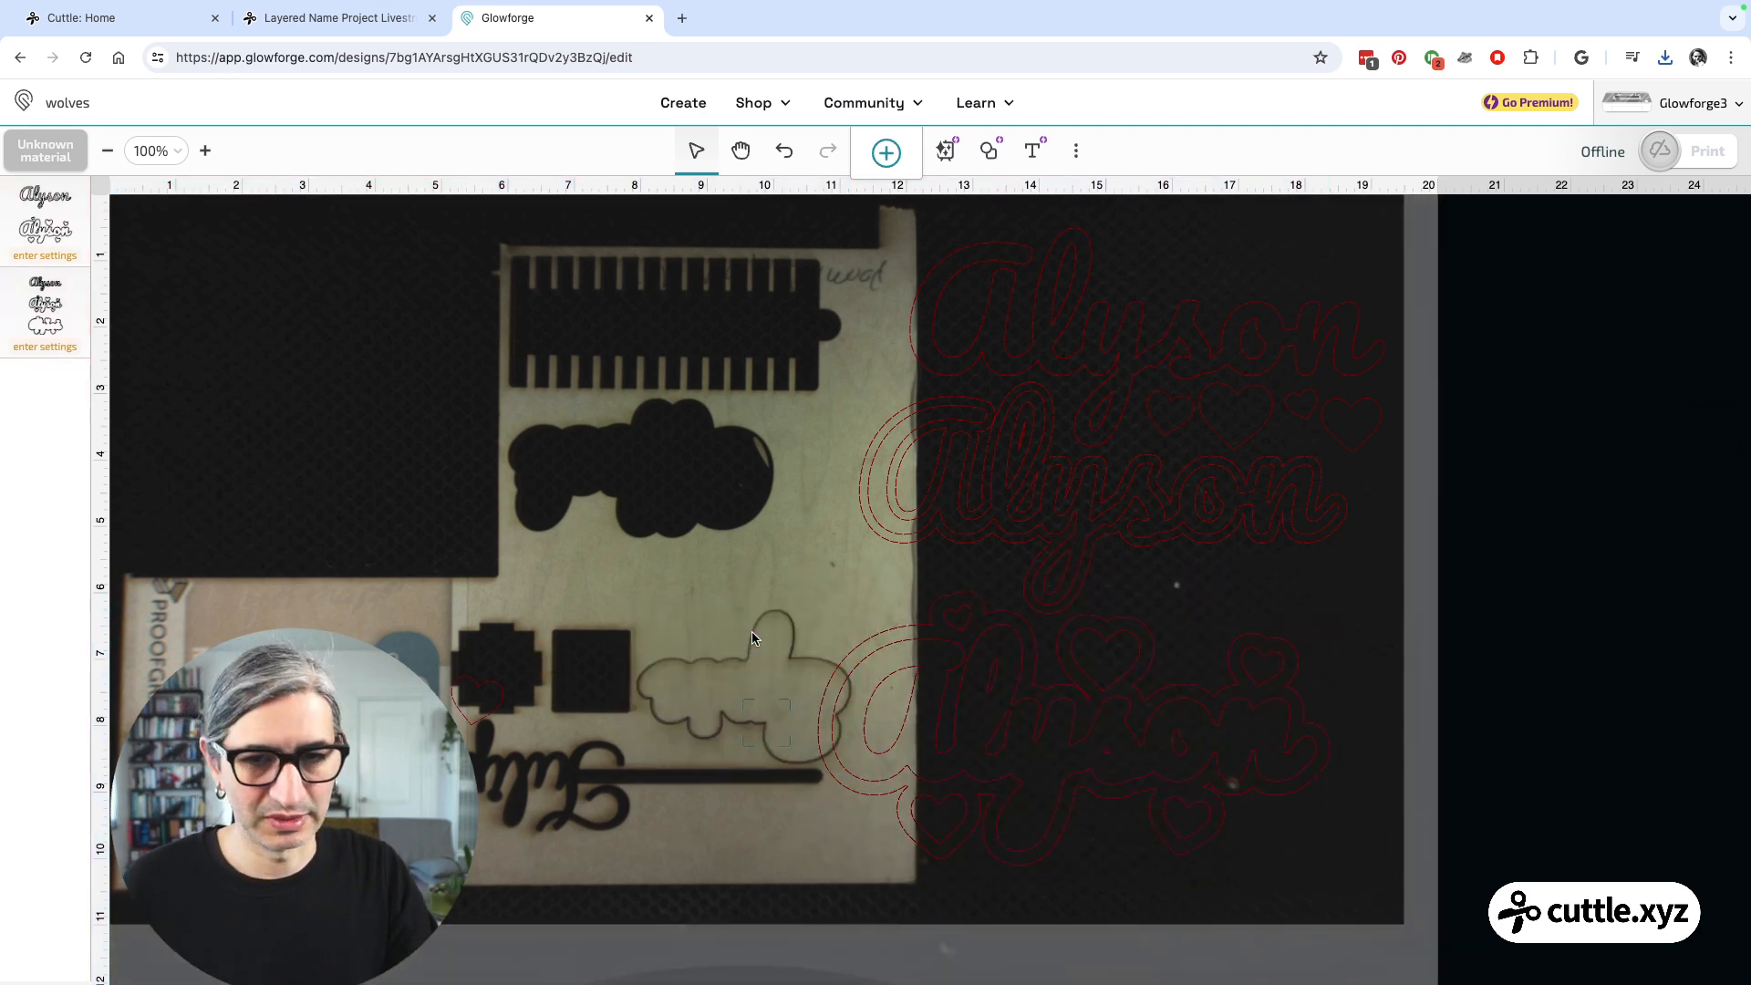
pyautogui.click(1142, 671)
pyautogui.click(1238, 568)
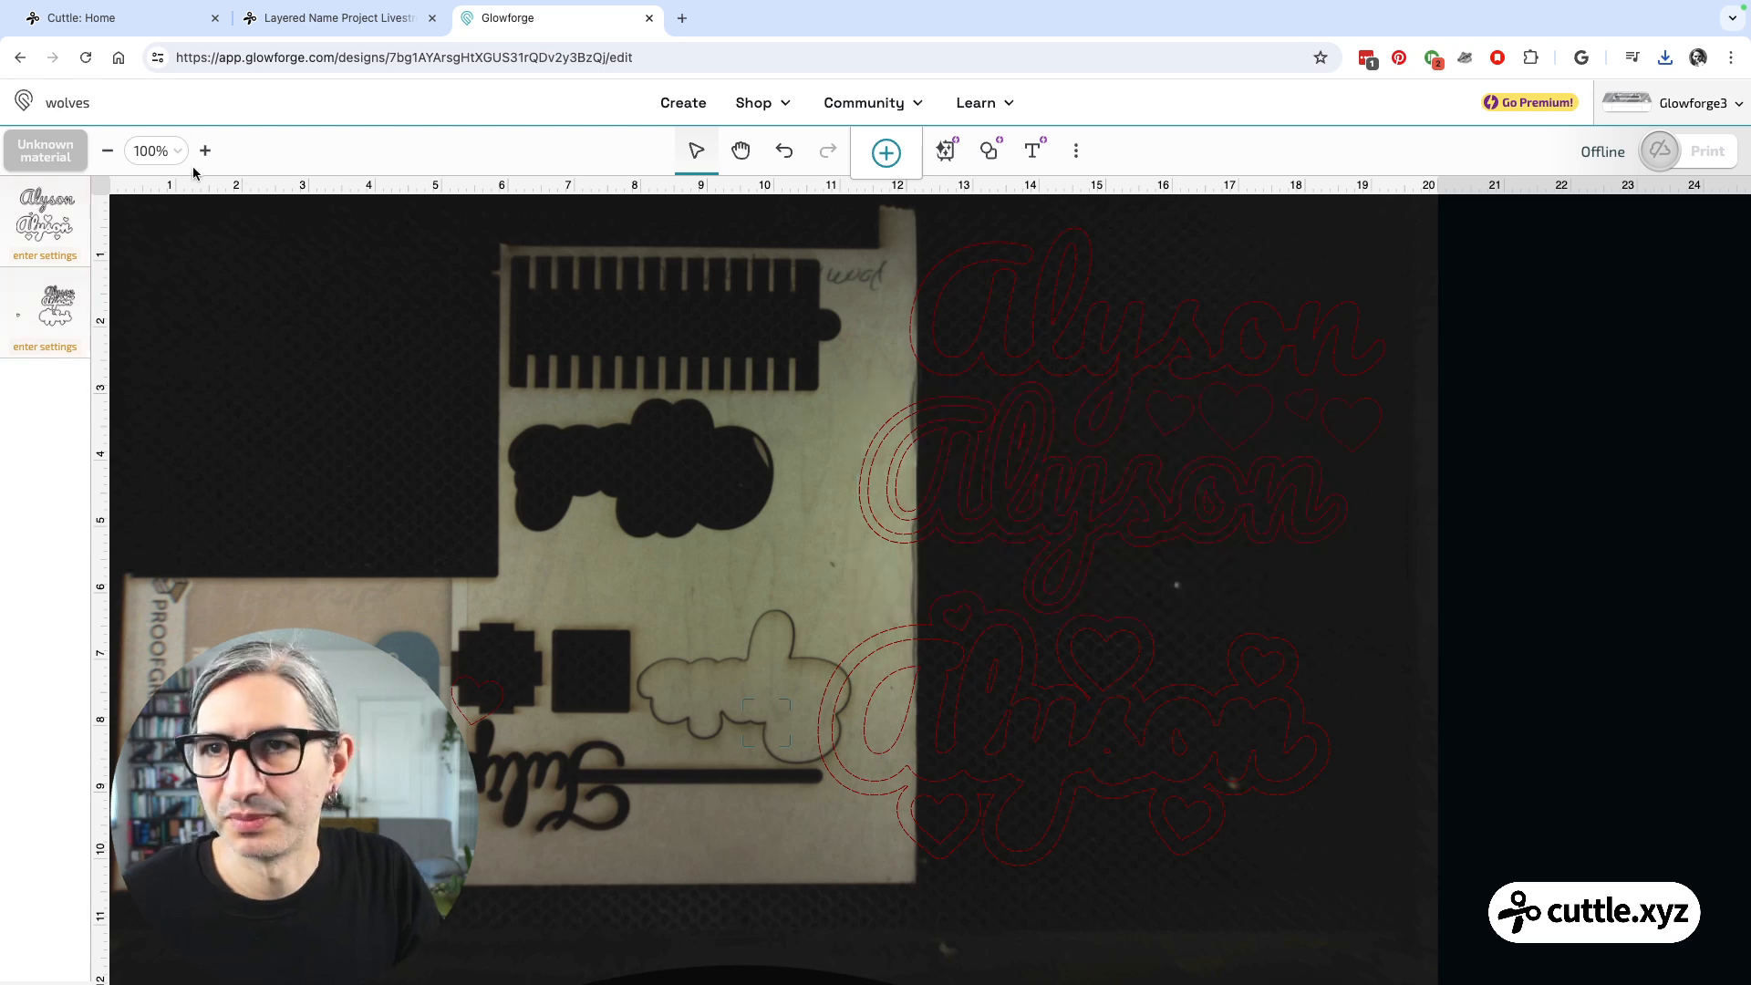
# - Return to the Cuttle project and compare the Cut Layer's separated pieces with the assembled Preview
pyautogui.click(331, 20)
pyautogui.click(1151, 484)
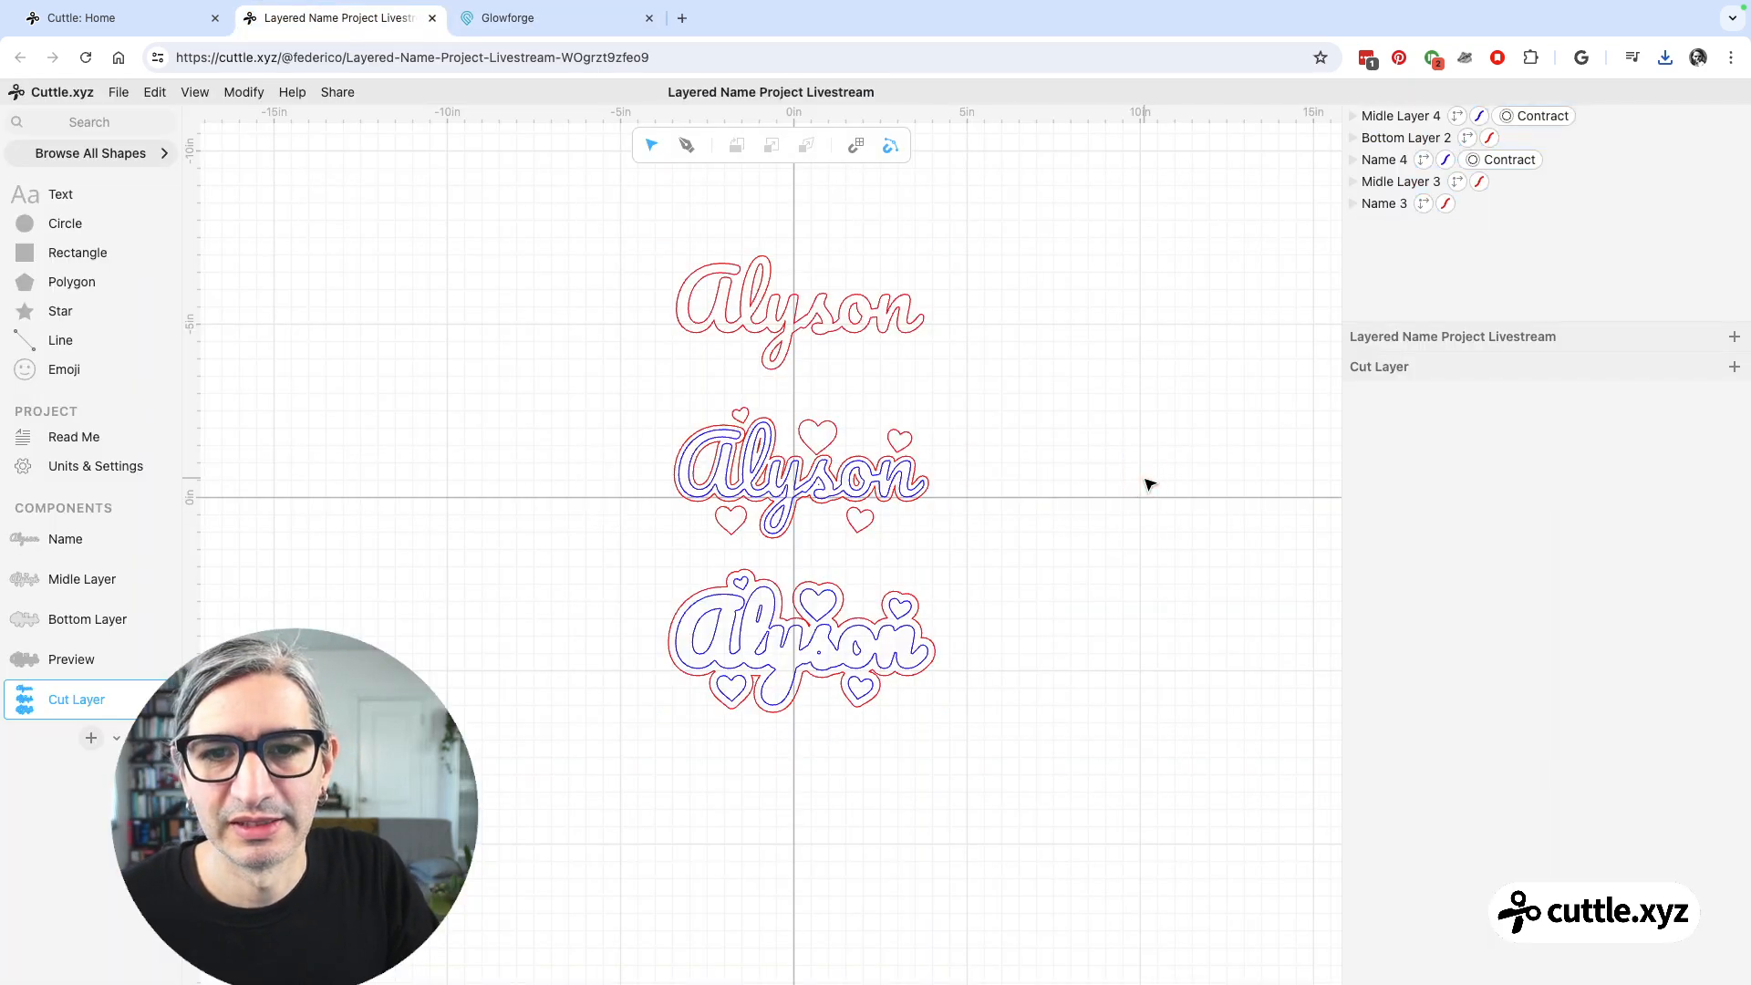
pyautogui.scroll(4, 971, 429)
pyautogui.moveTo(1030, 469); pyautogui.dragTo(1075, 513)
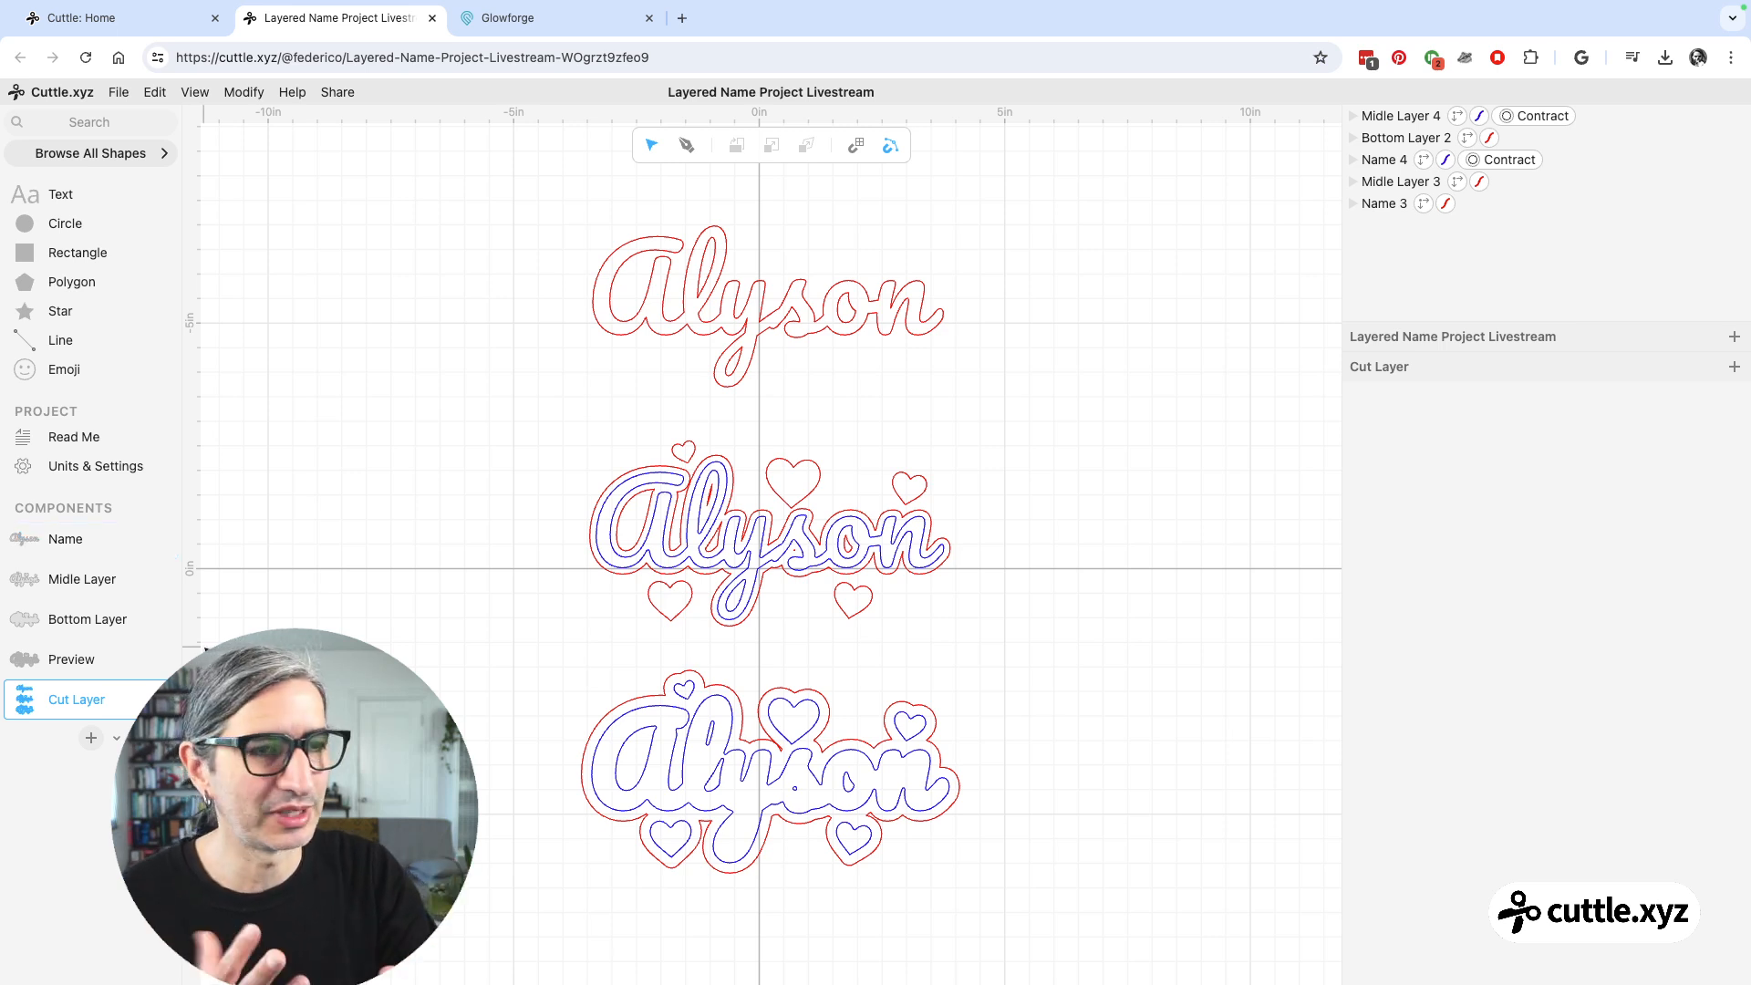
pyautogui.click(91, 661)
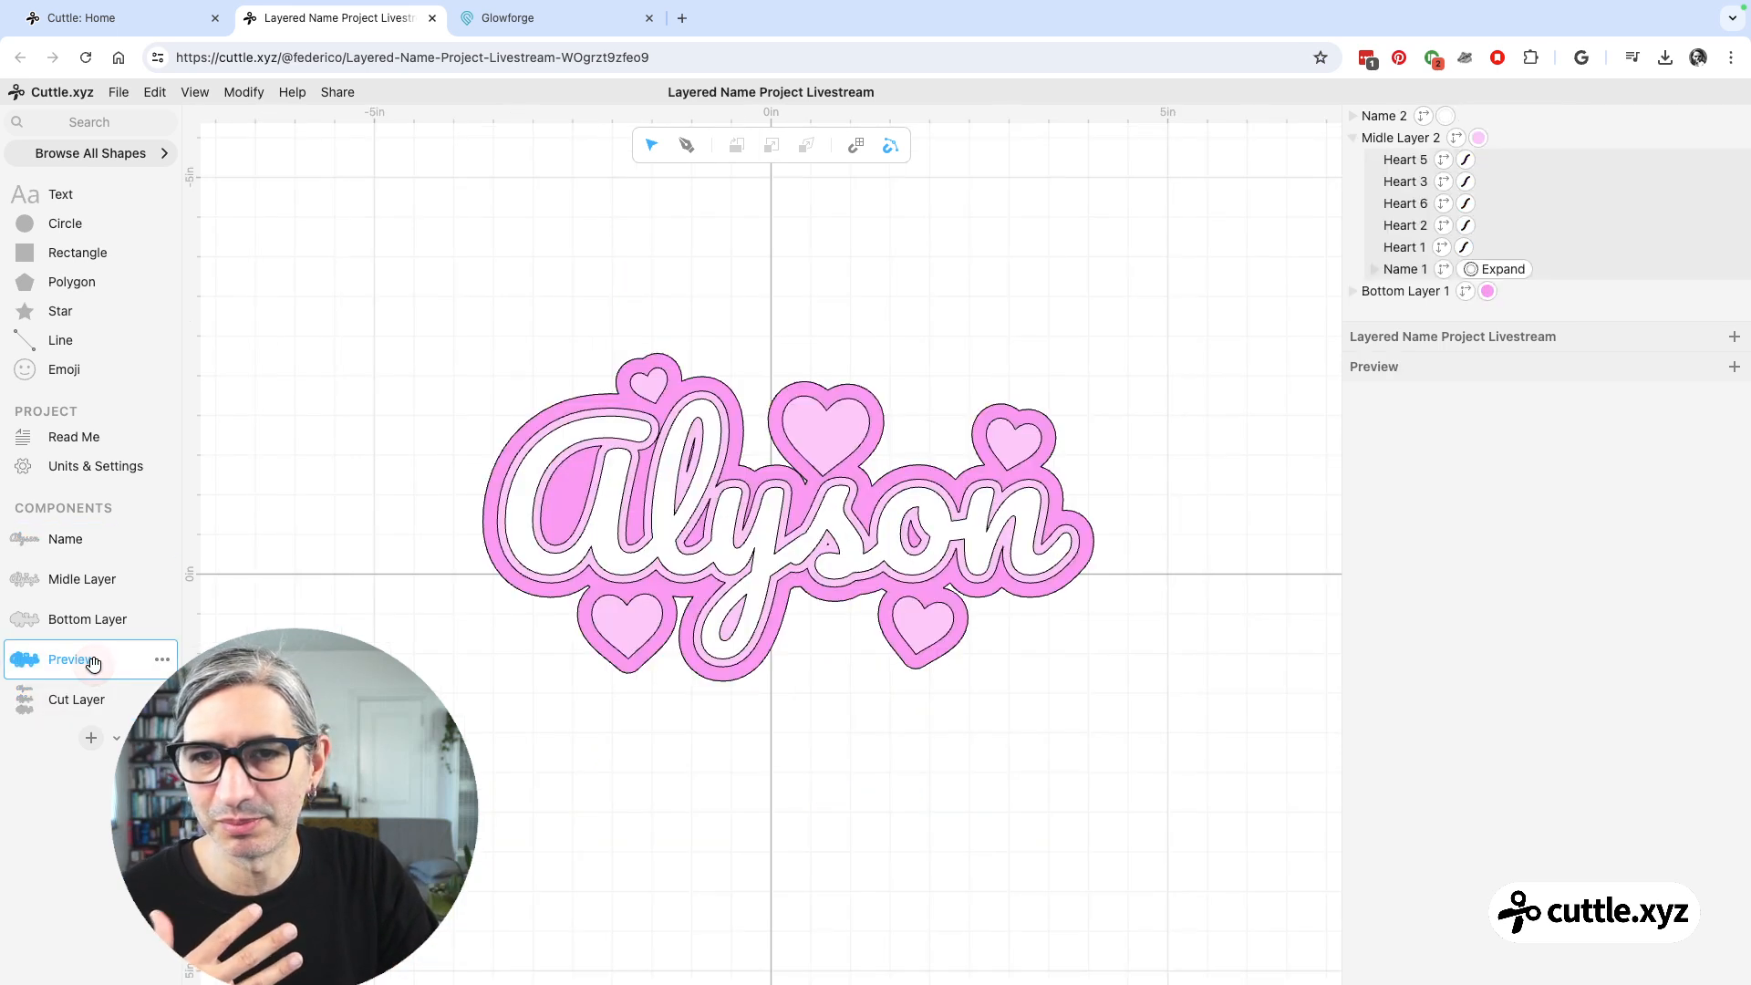
pyautogui.click(92, 704)
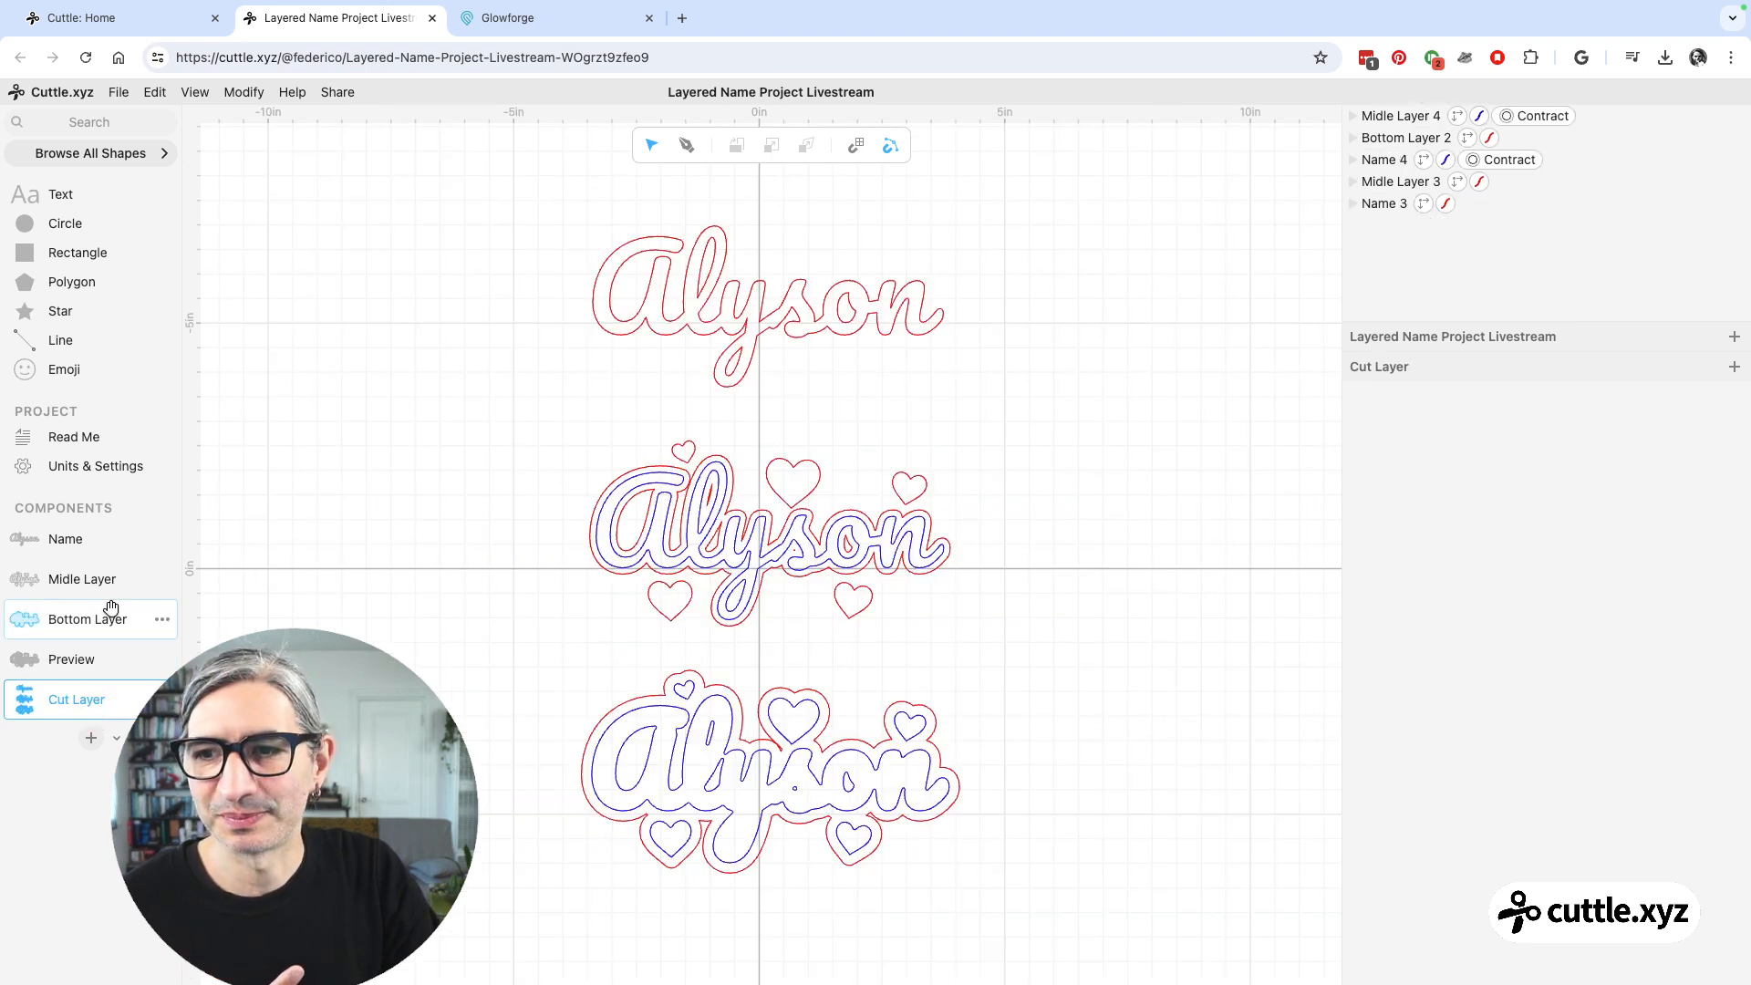
# - In the Preview, nudge the large upper middle heart slightly left and down, closer to the lettering
pyautogui.click(96, 653)
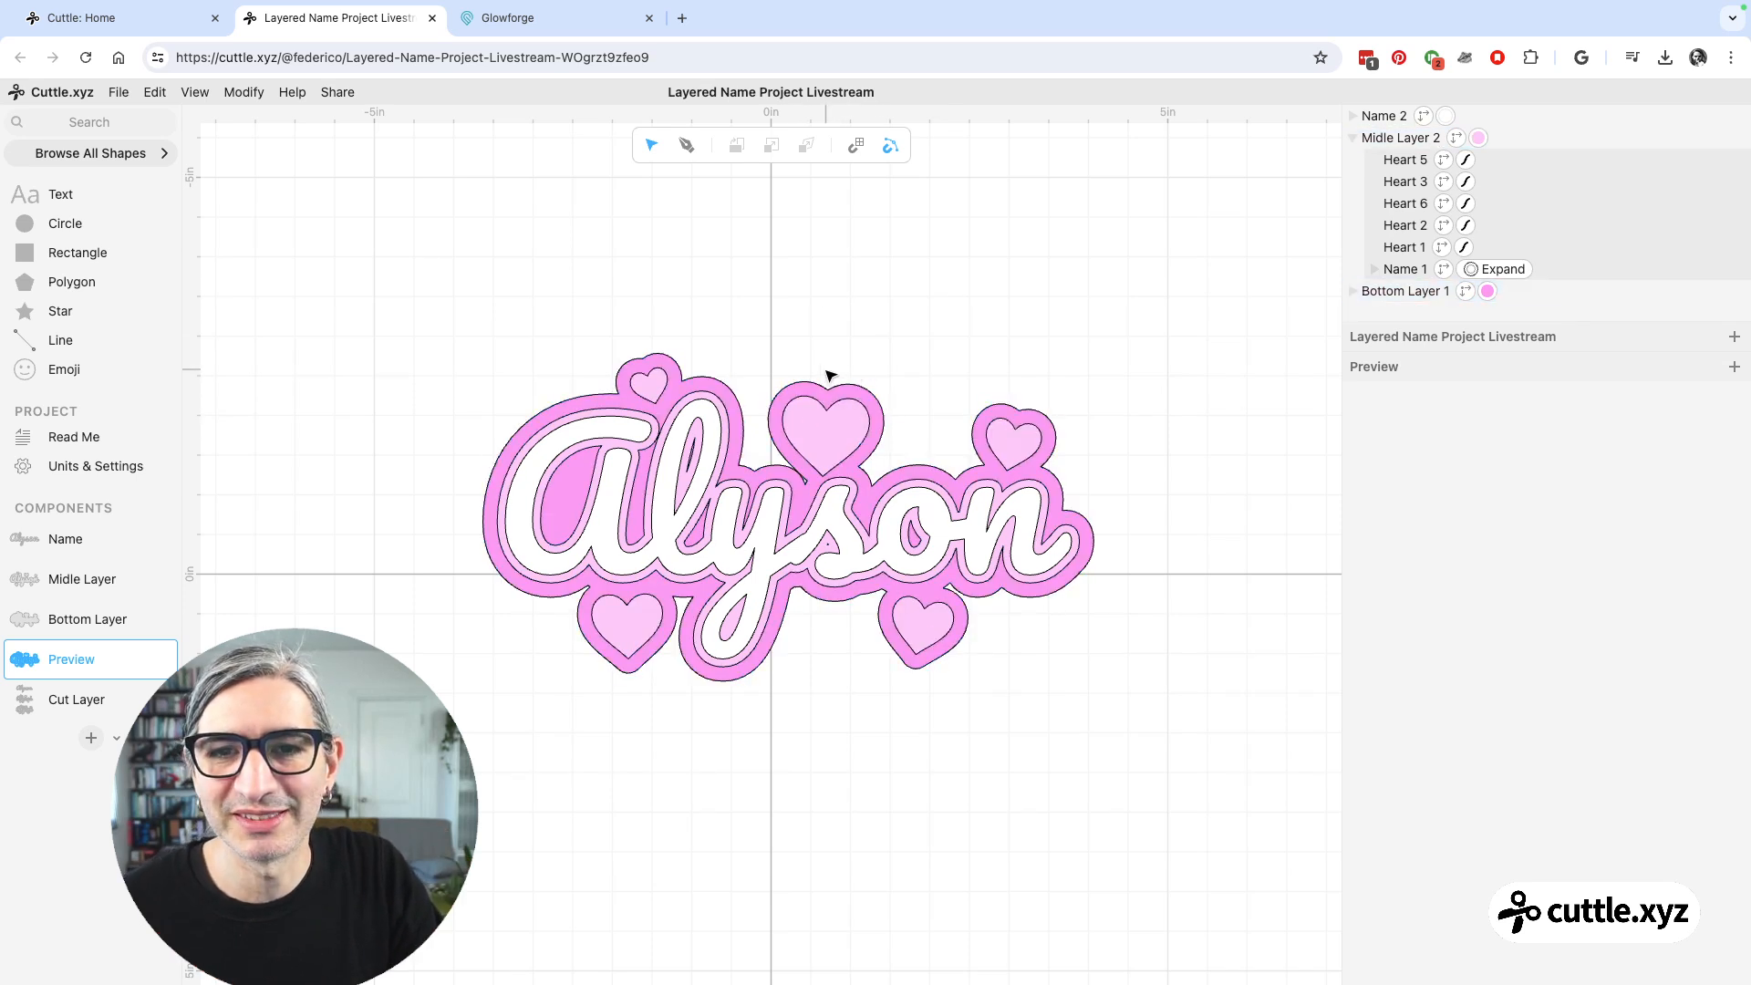
pyautogui.doubleClick(825, 412)
pyautogui.moveTo(826, 411); pyautogui.dragTo(813, 420)
pyautogui.click(857, 334)
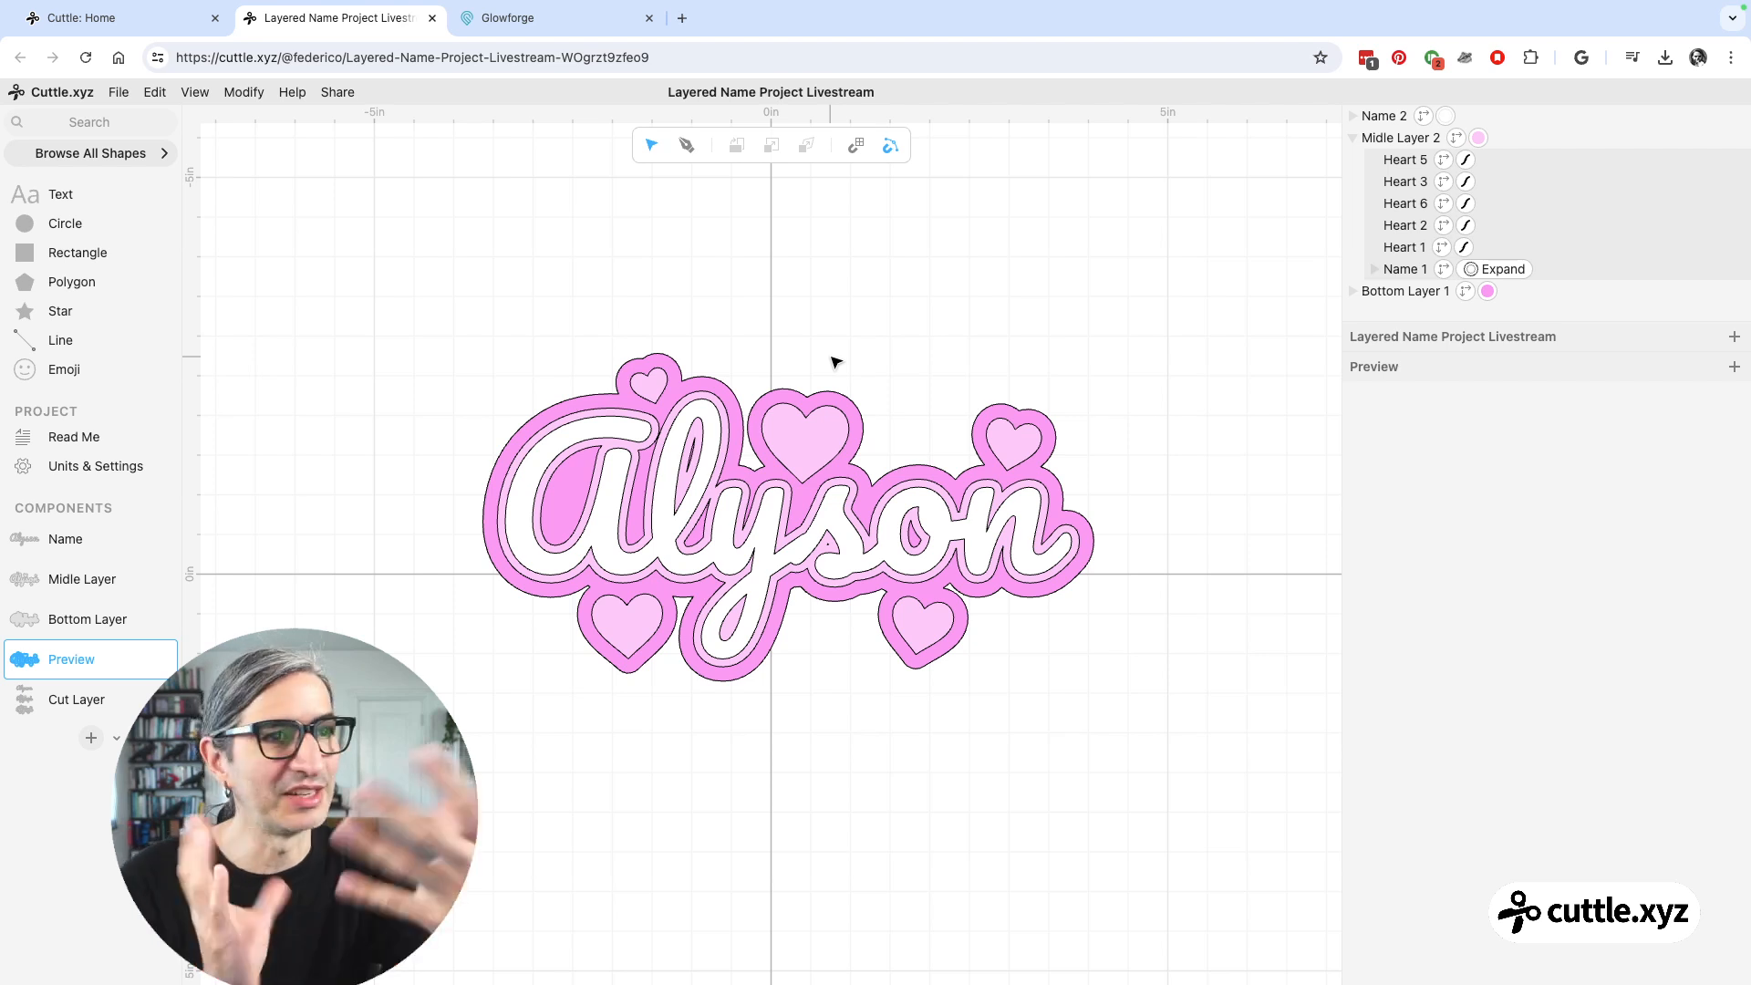
# - Move the lower left heart to about x -1.64, y 0.65, and shift the lower right heart toward the centre, slightly smaller and straightened
pyautogui.doubleClick(627, 600)
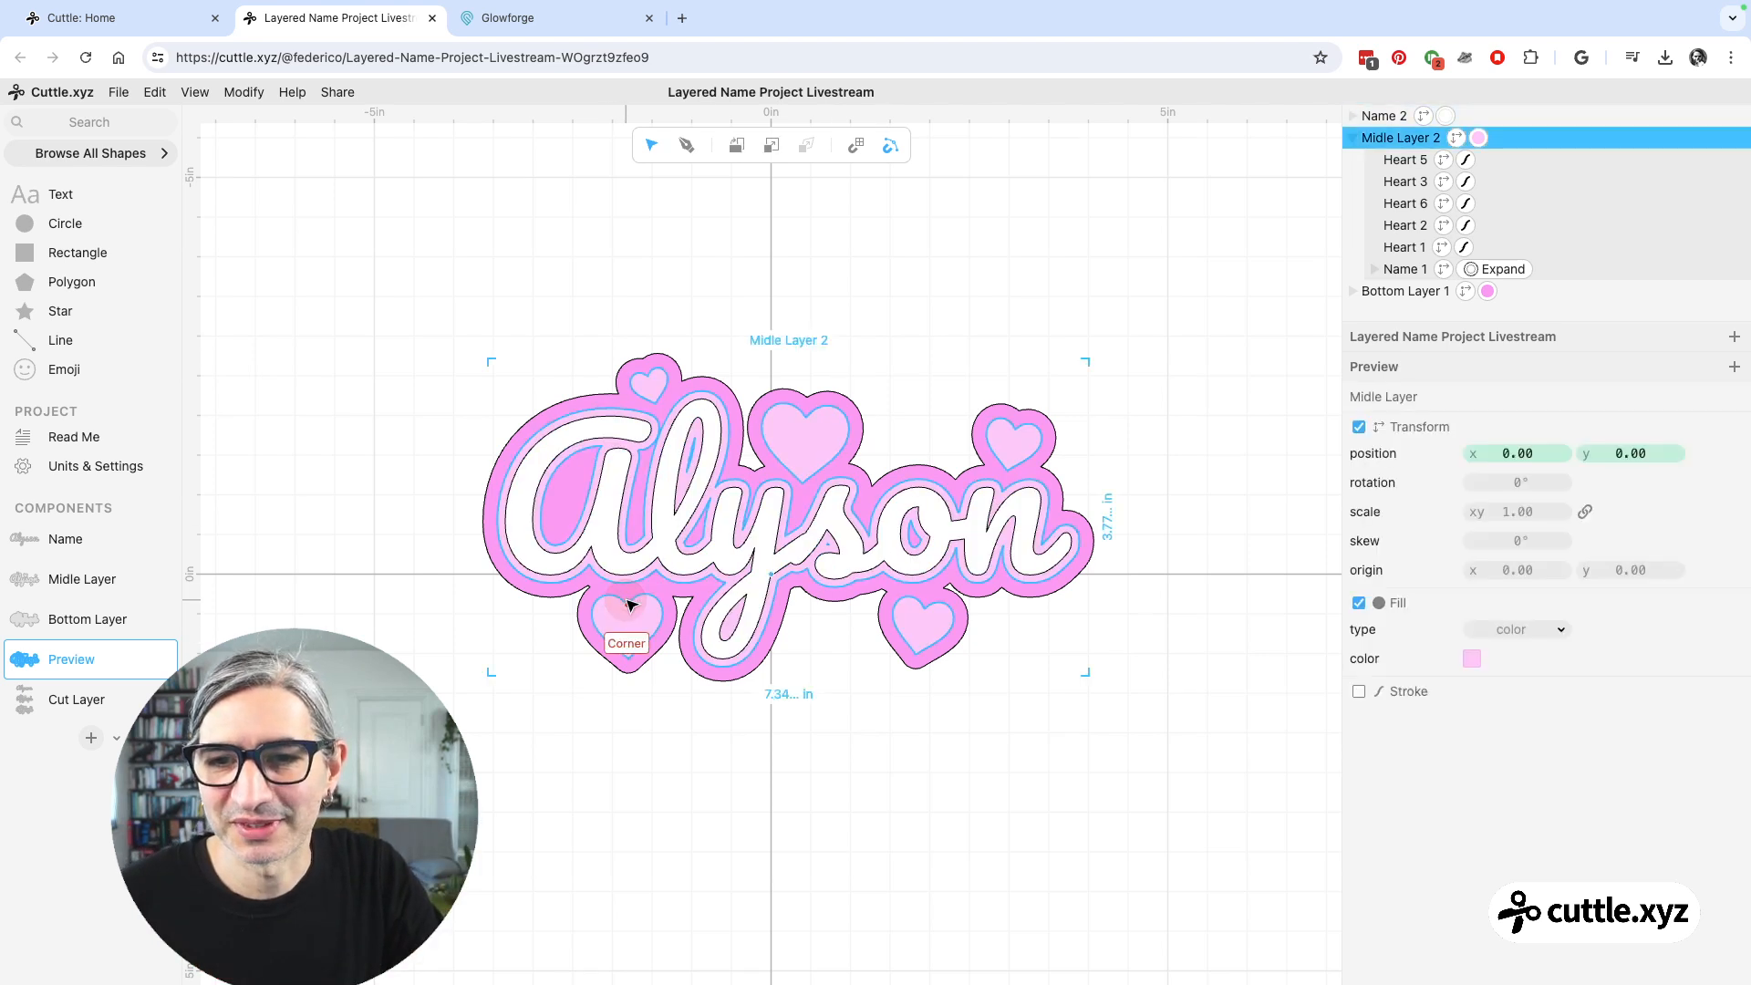
pyautogui.click(628, 600)
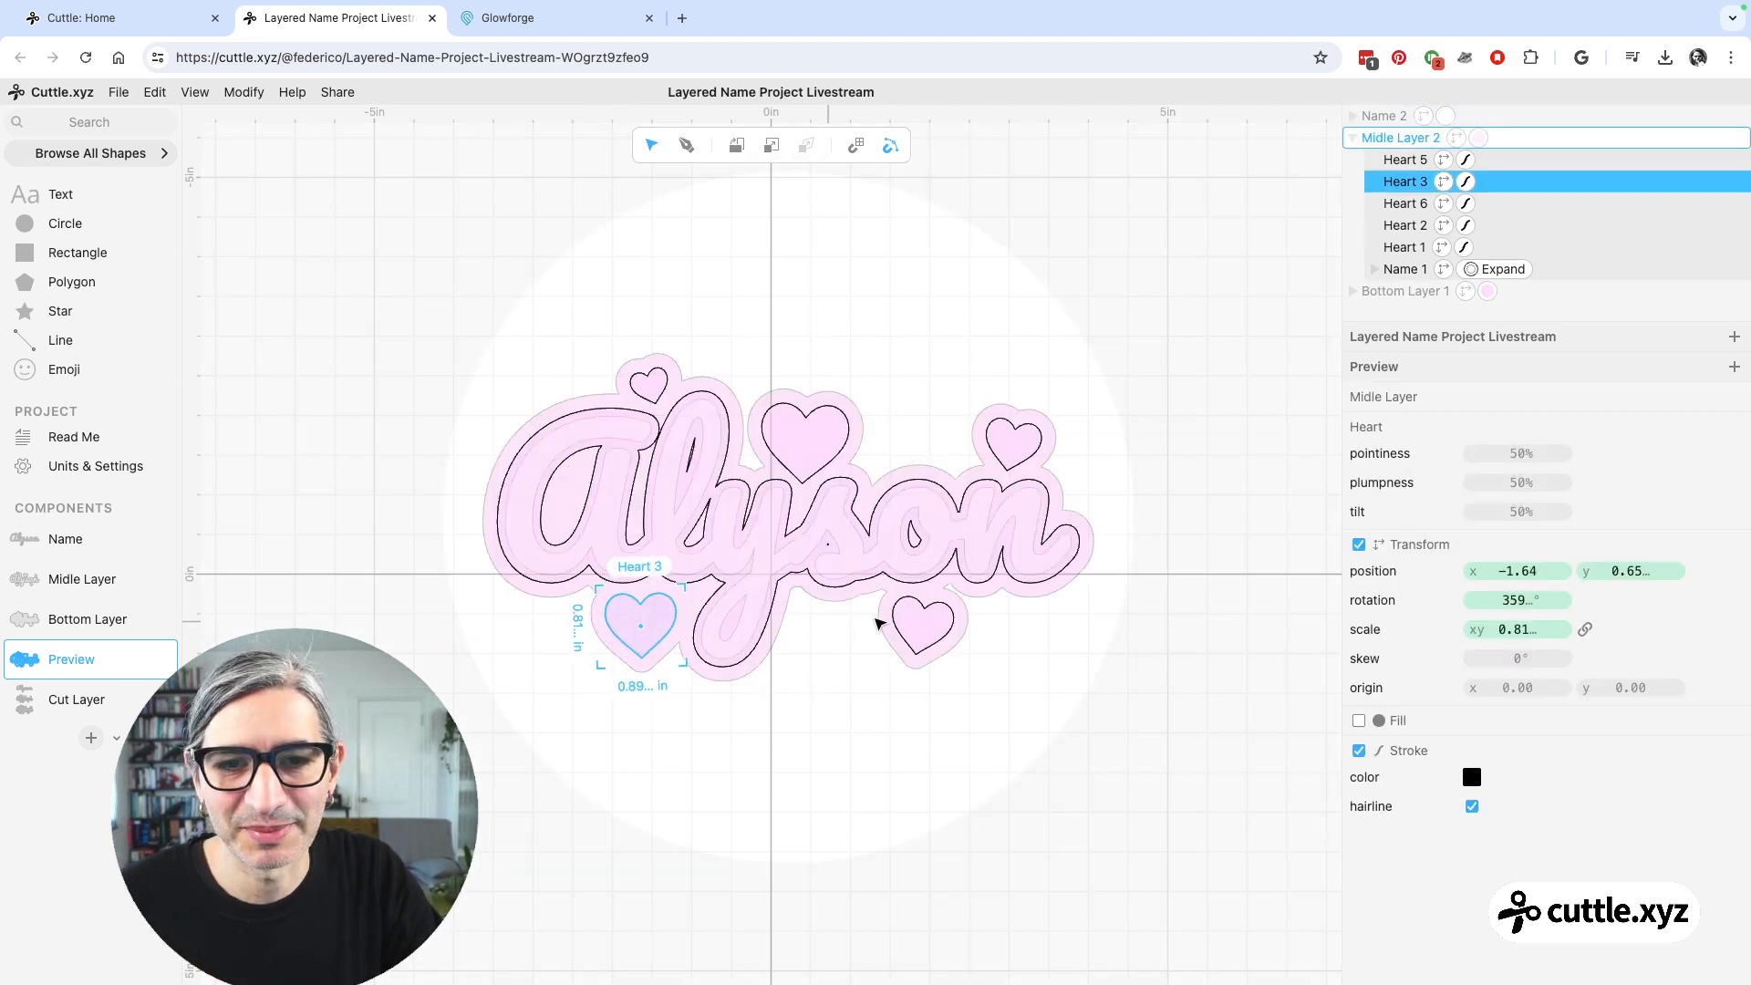
pyautogui.click(901, 630)
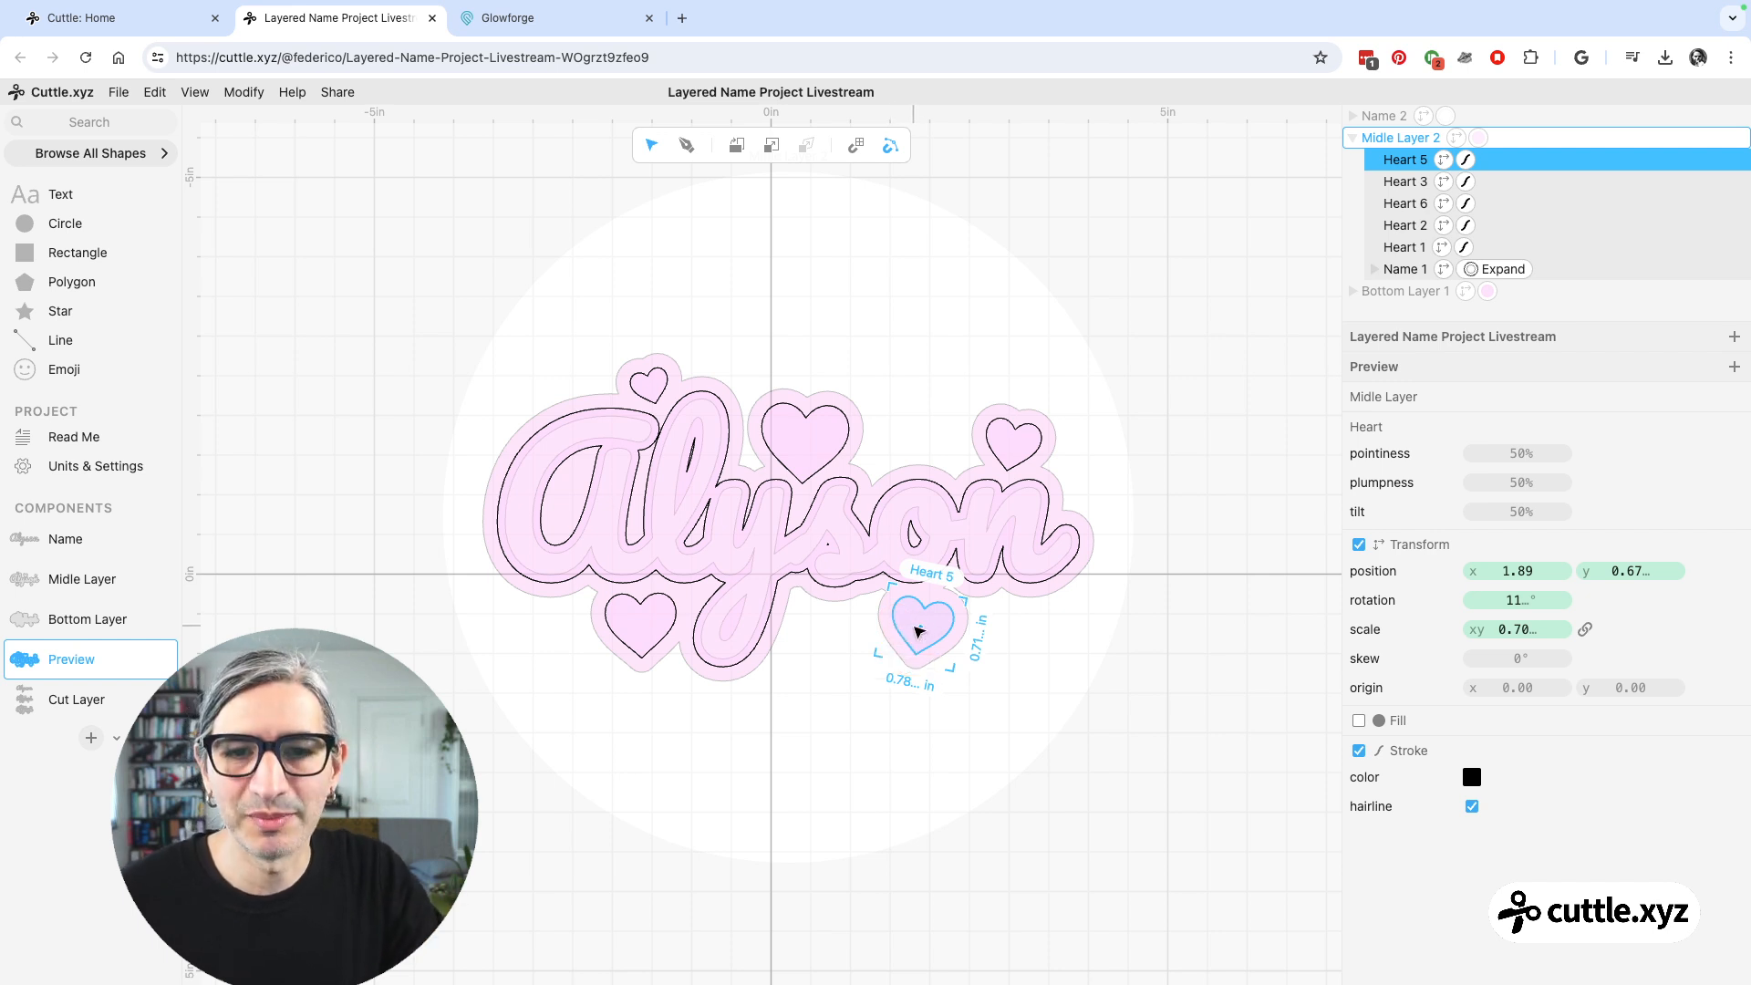
pyautogui.moveTo(920, 629)
pyautogui.mouseDown()
pyautogui.moveTo(815, 622)
pyautogui.moveTo(854, 601)
pyautogui.moveTo(832, 624)
pyautogui.moveTo(880, 616)
pyautogui.moveTo(921, 663)
pyautogui.mouseUp()
pyautogui.click(959, 665)
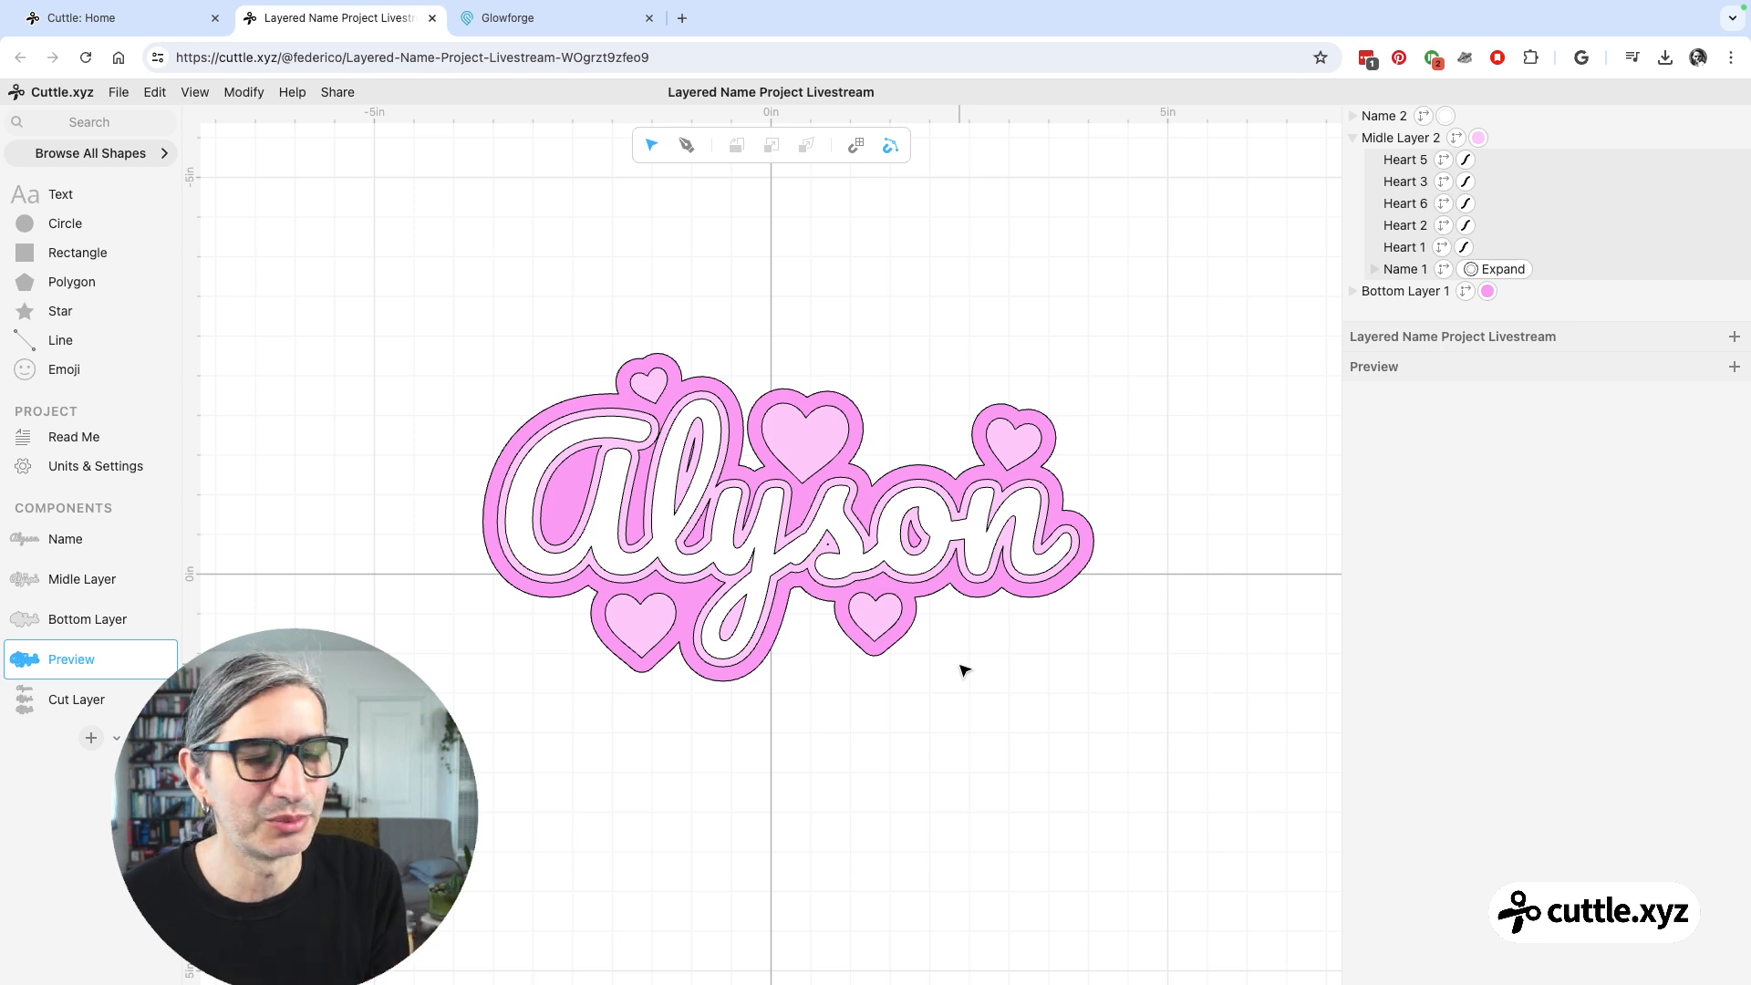
pyautogui.click(645, 607)
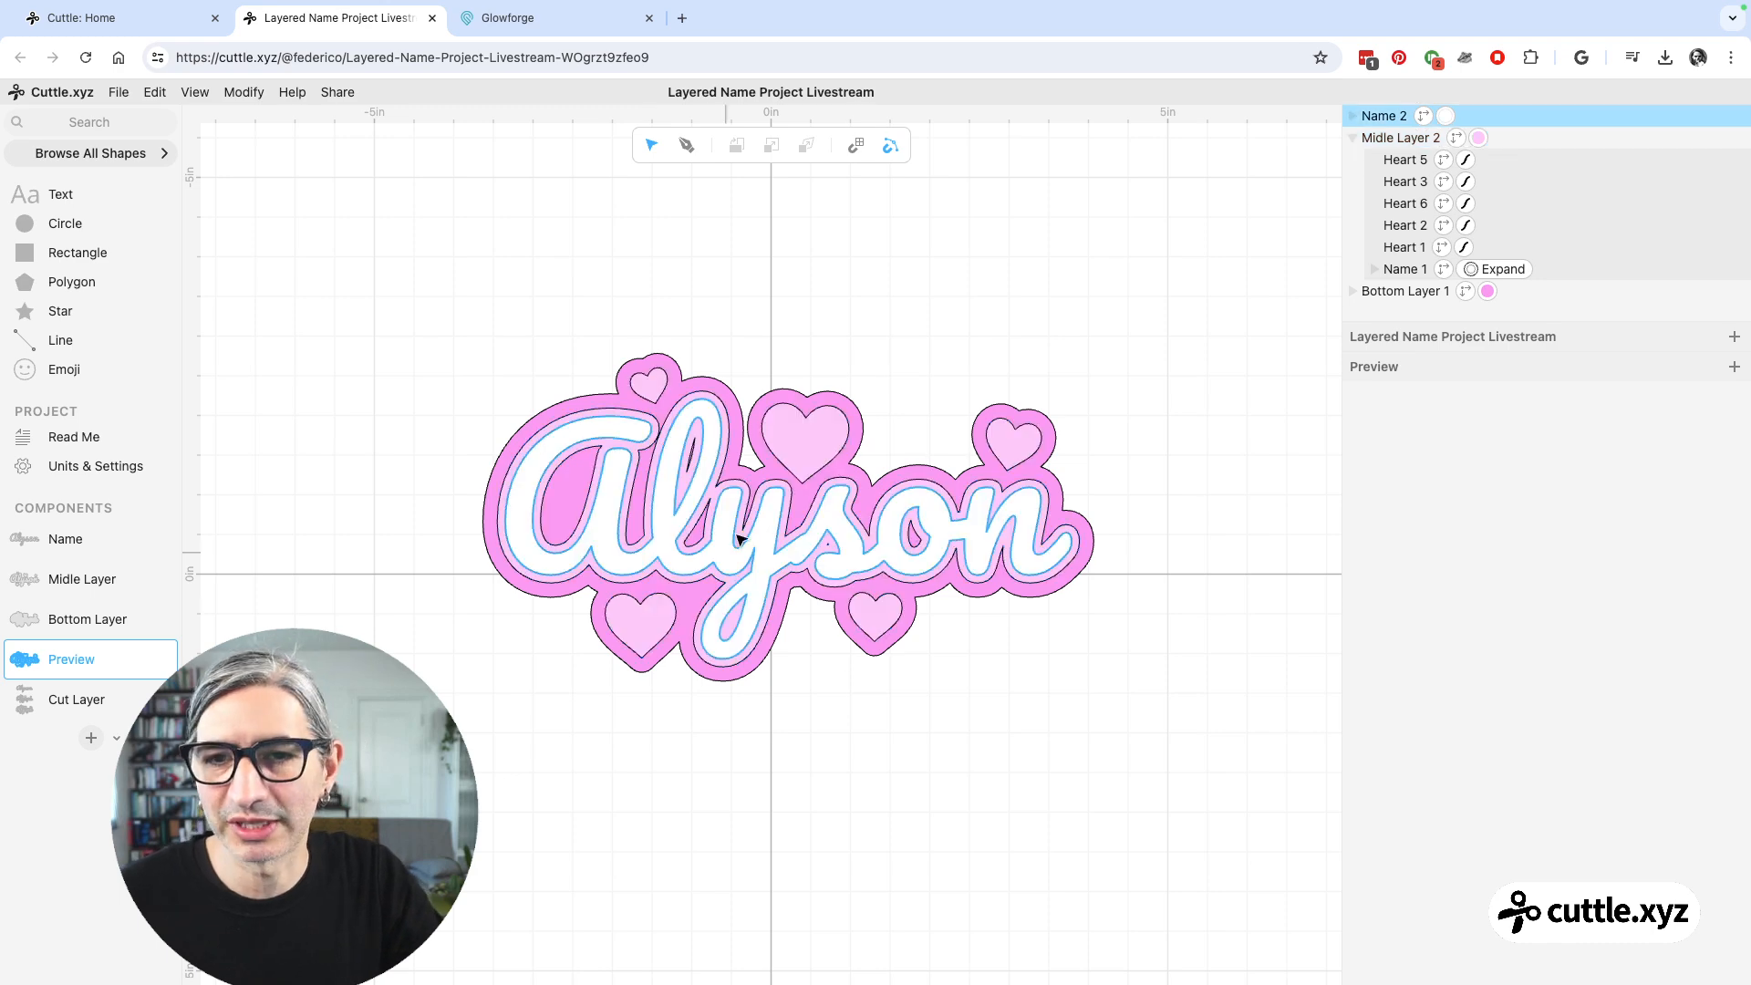
# - Replace the text of the sign's connected lettering with a different, longer first name
pyautogui.click(242, 513)
pyautogui.click(848, 547)
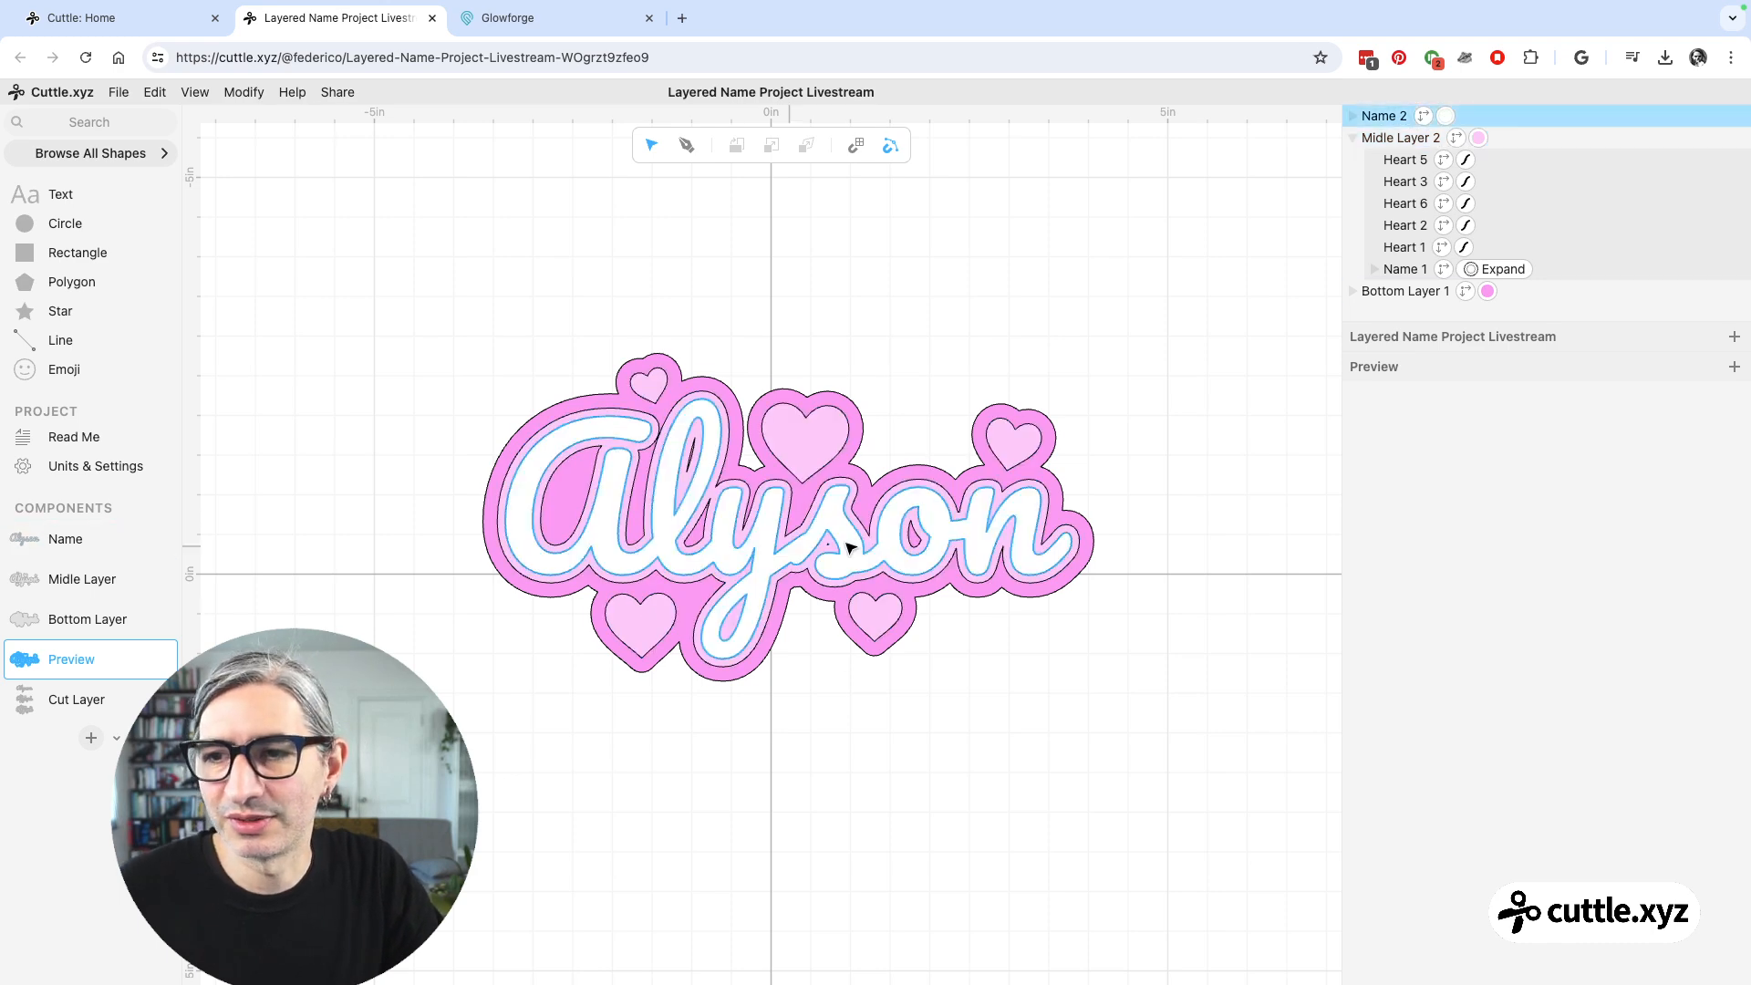
pyautogui.doubleClick(777, 526)
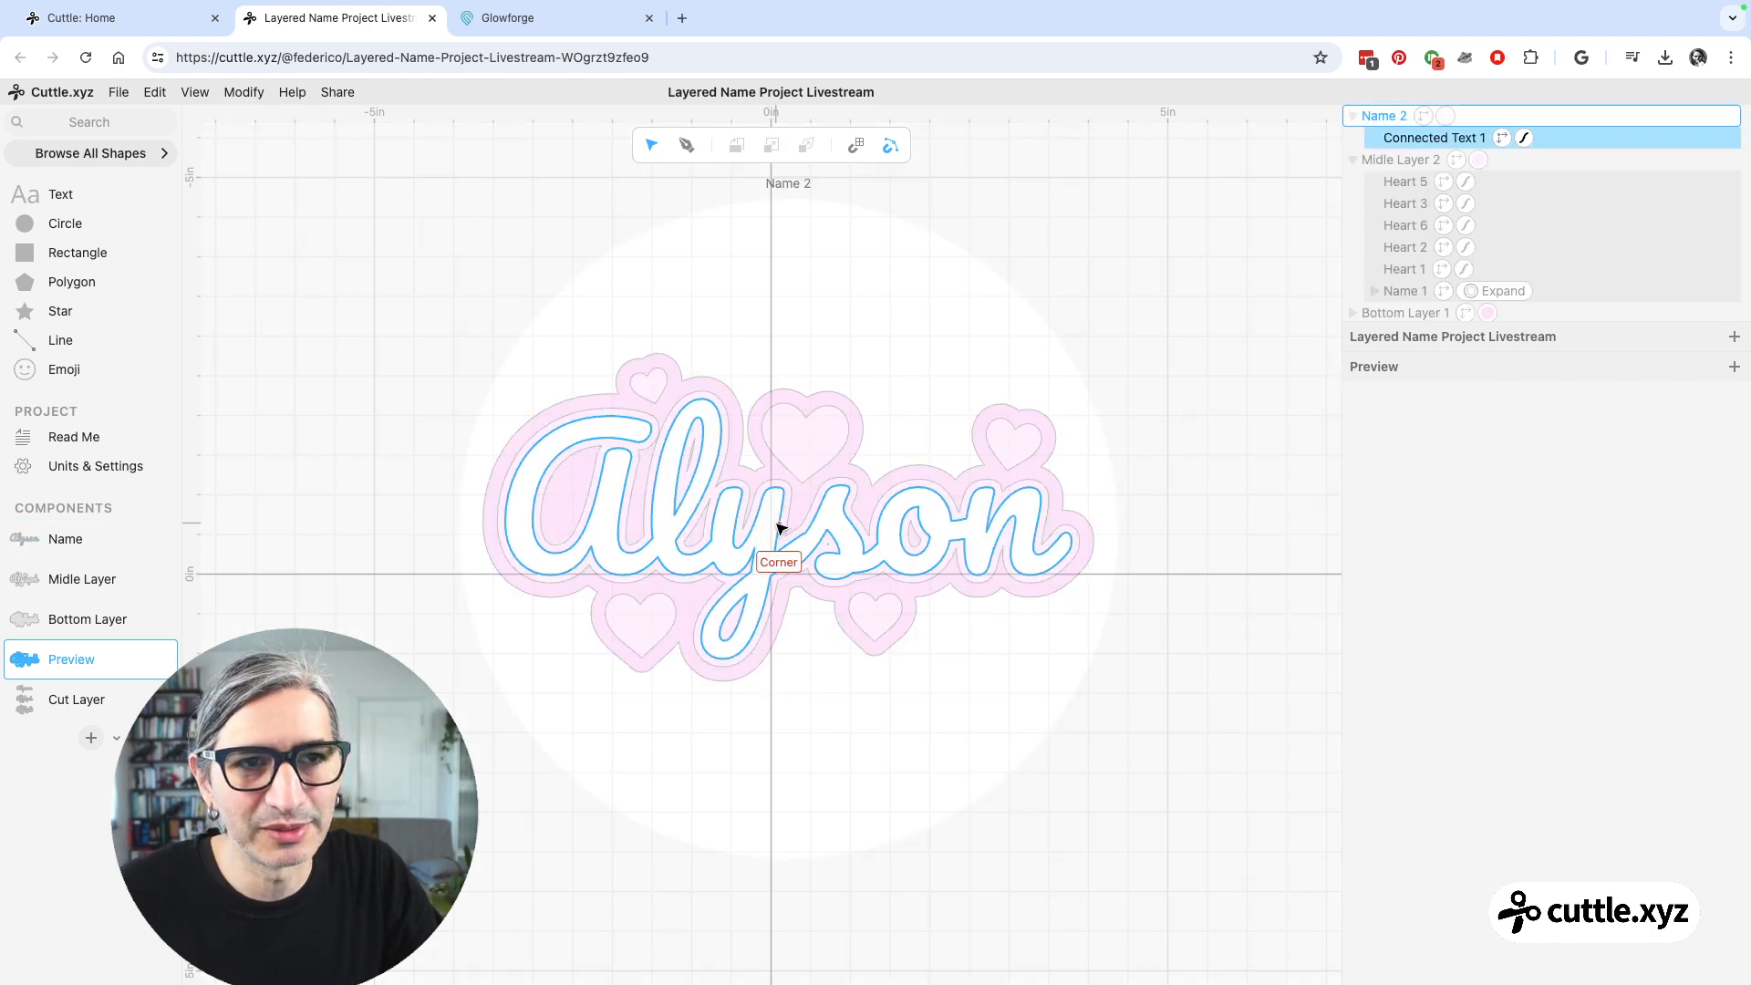
pyautogui.moveTo(1568, 458); pyautogui.dragTo(1406, 472)
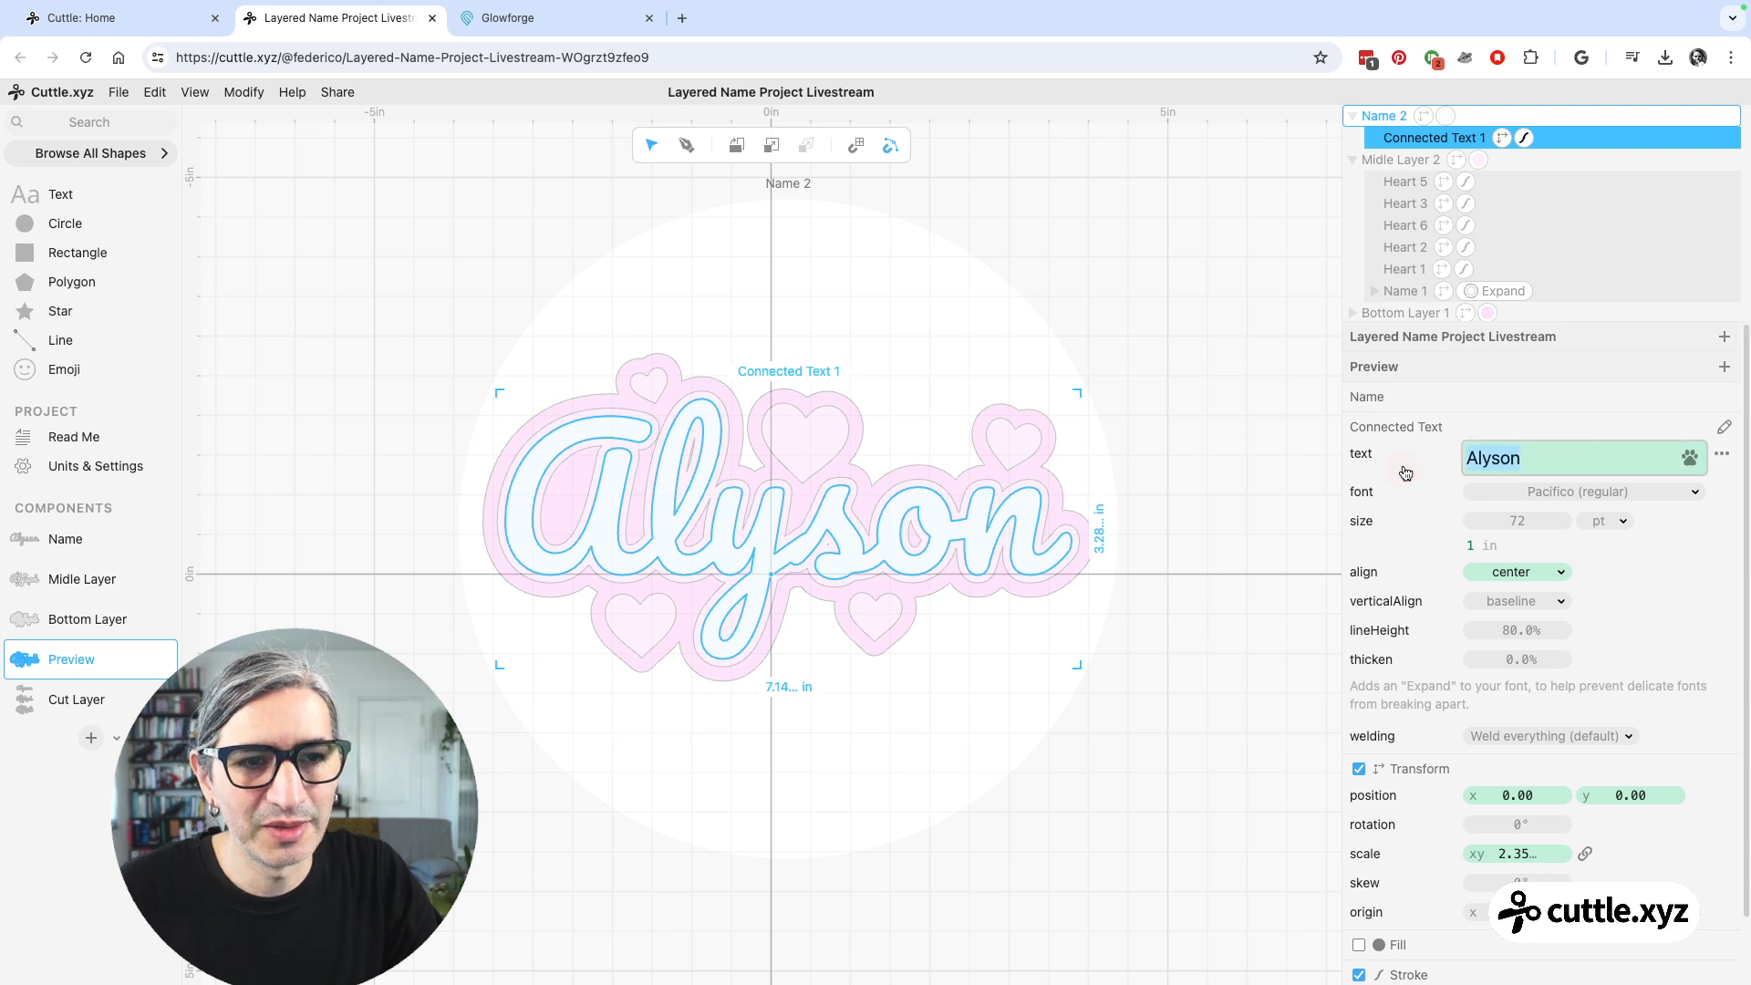
pyautogui.write('Federico')
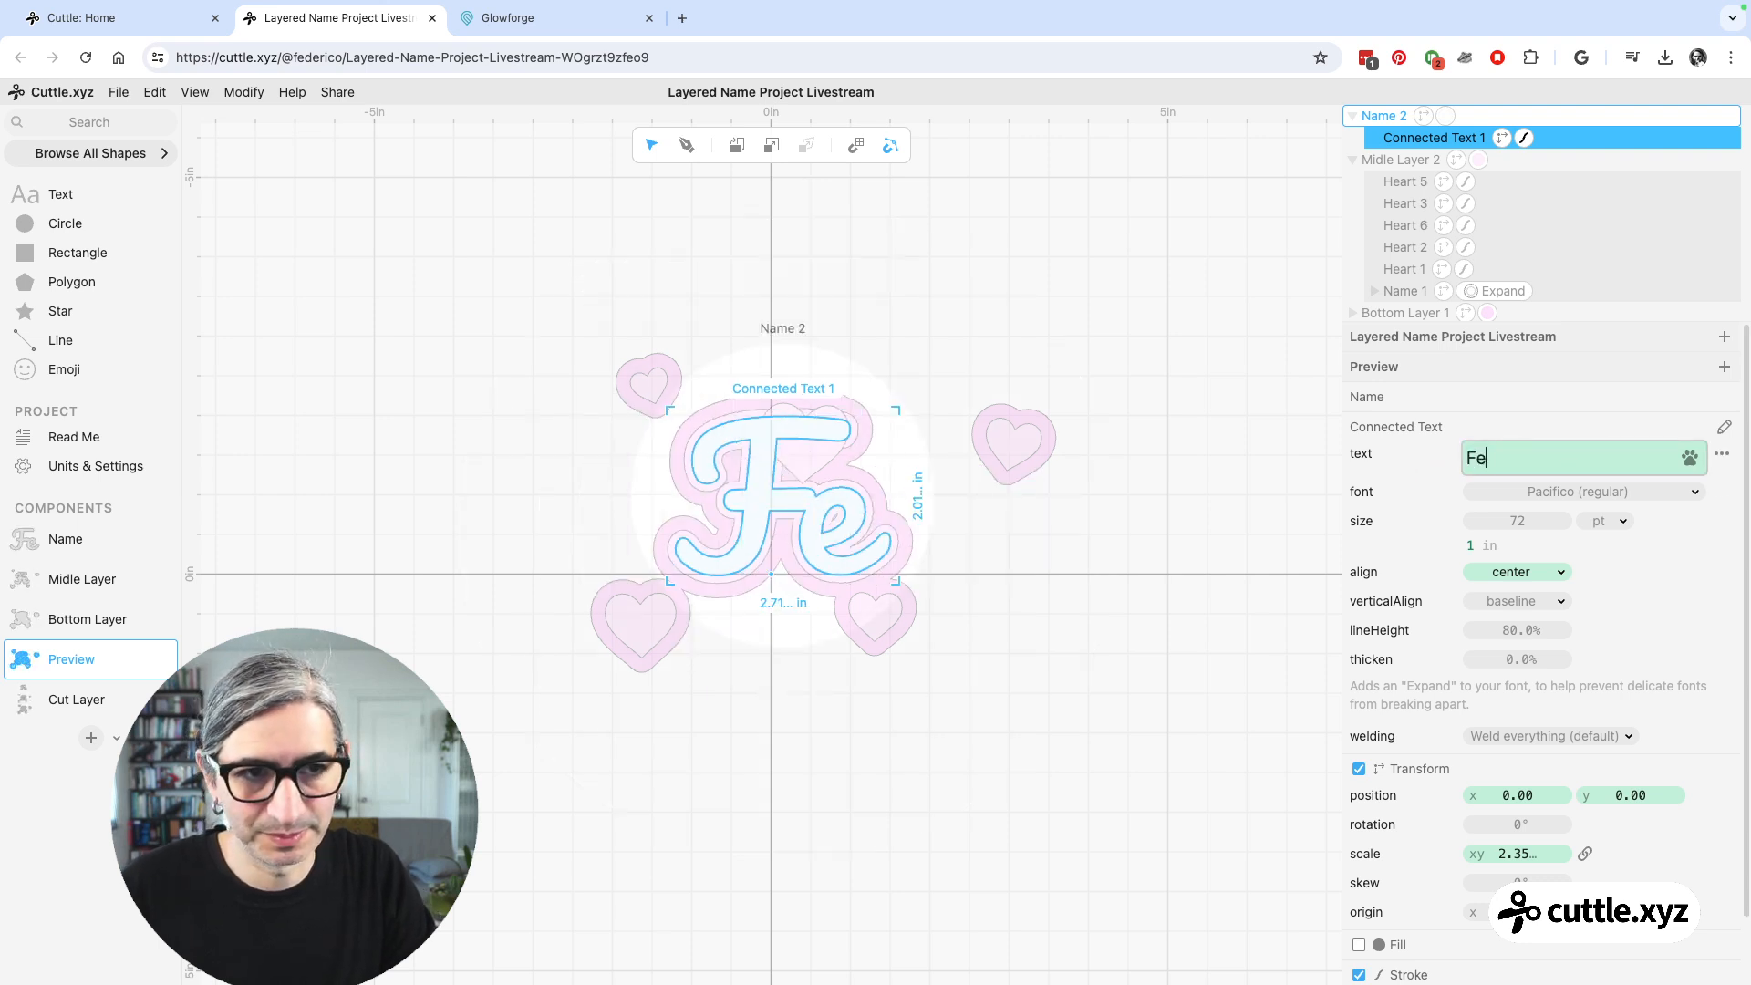
pyautogui.click(1222, 453)
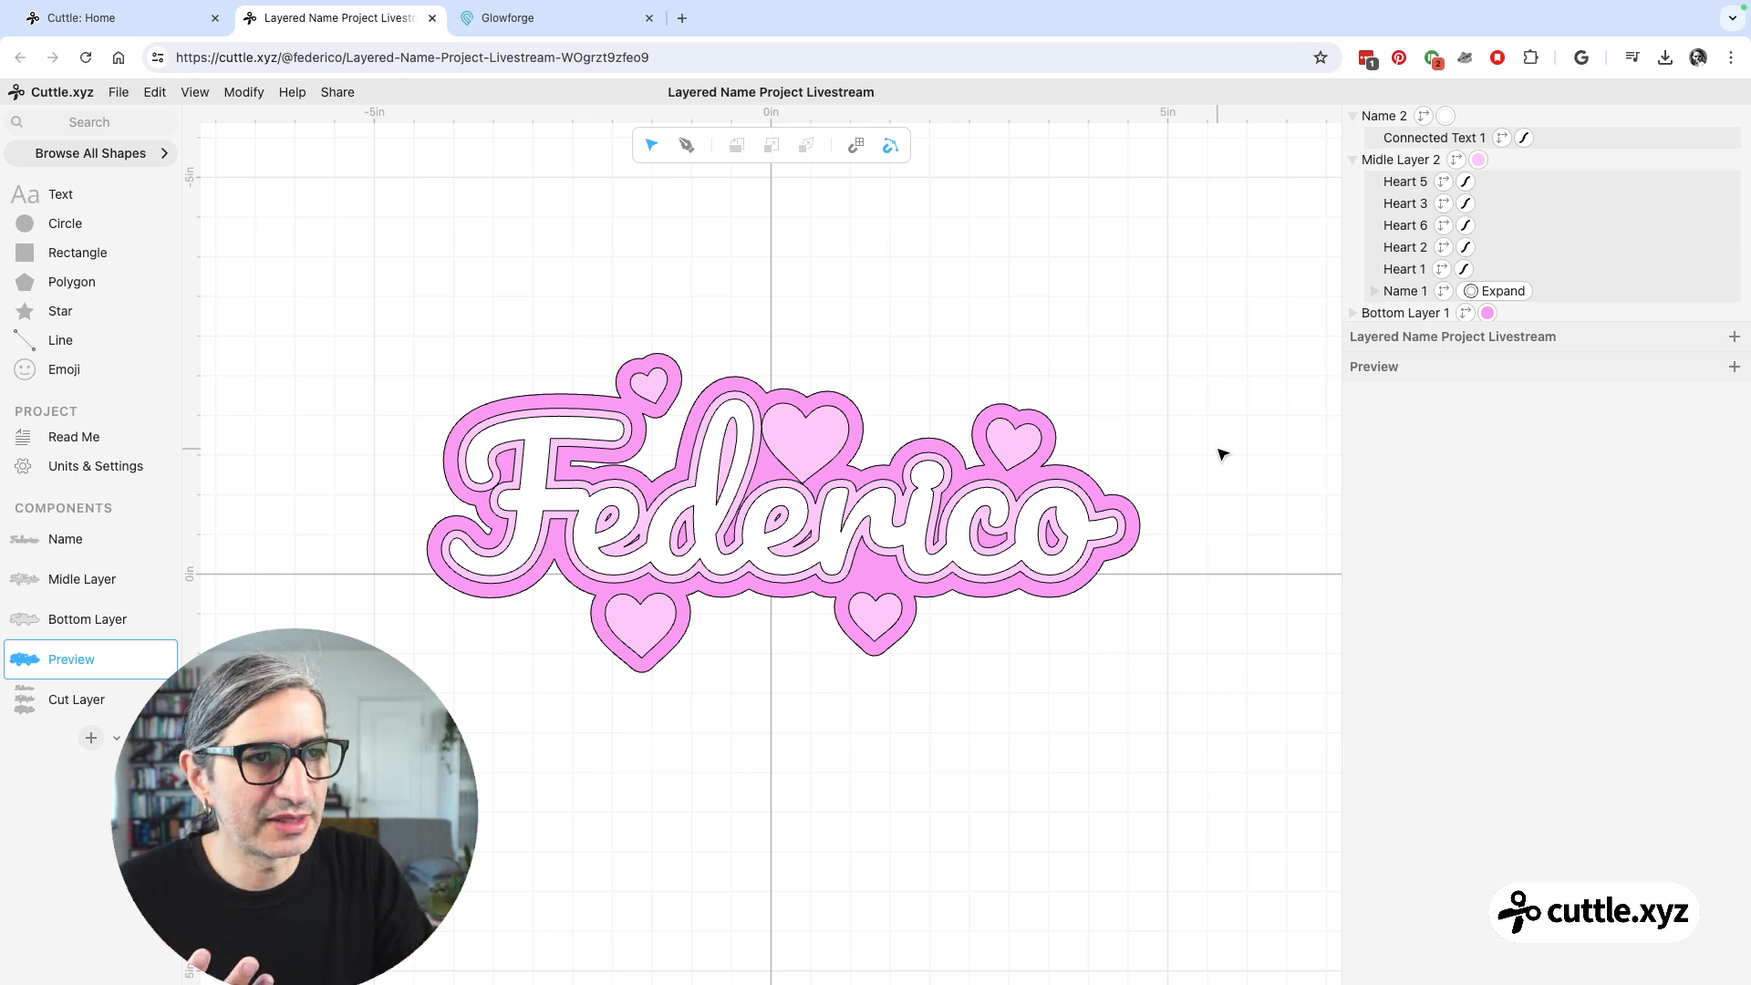
# - Check the separated pieces in the Cut Layer with the new name, and return to the Preview
pyautogui.click(56, 703)
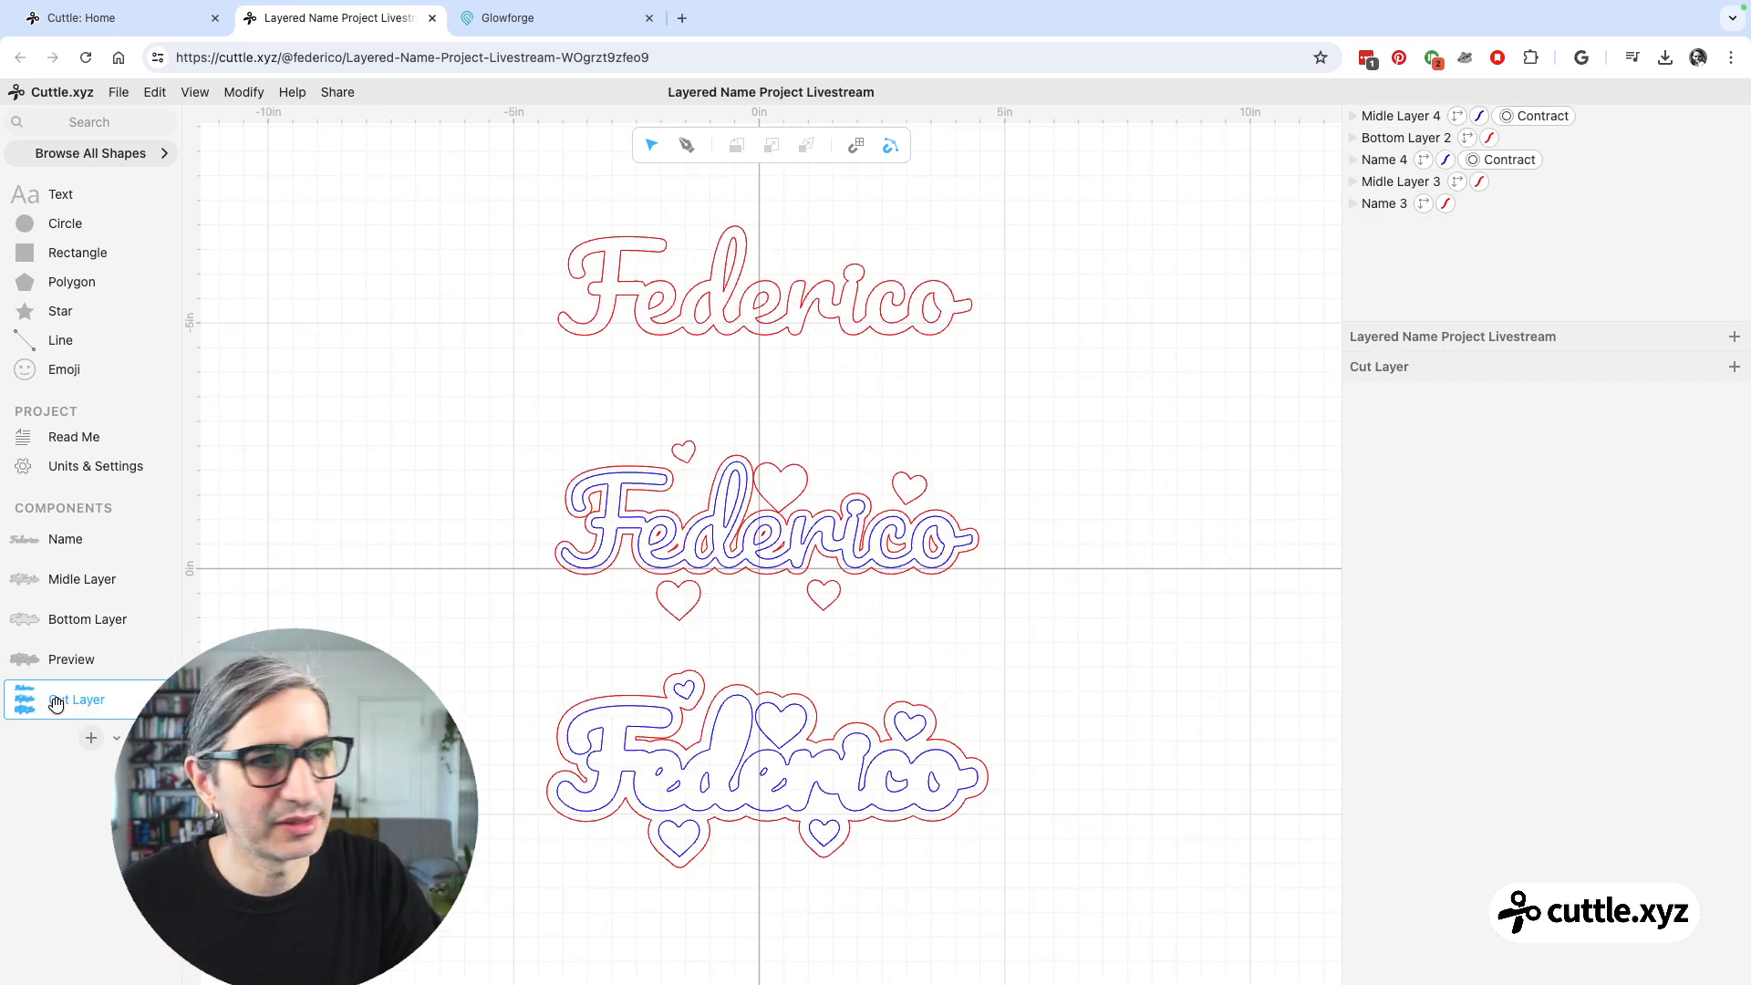
pyautogui.click(77, 624)
pyautogui.click(73, 659)
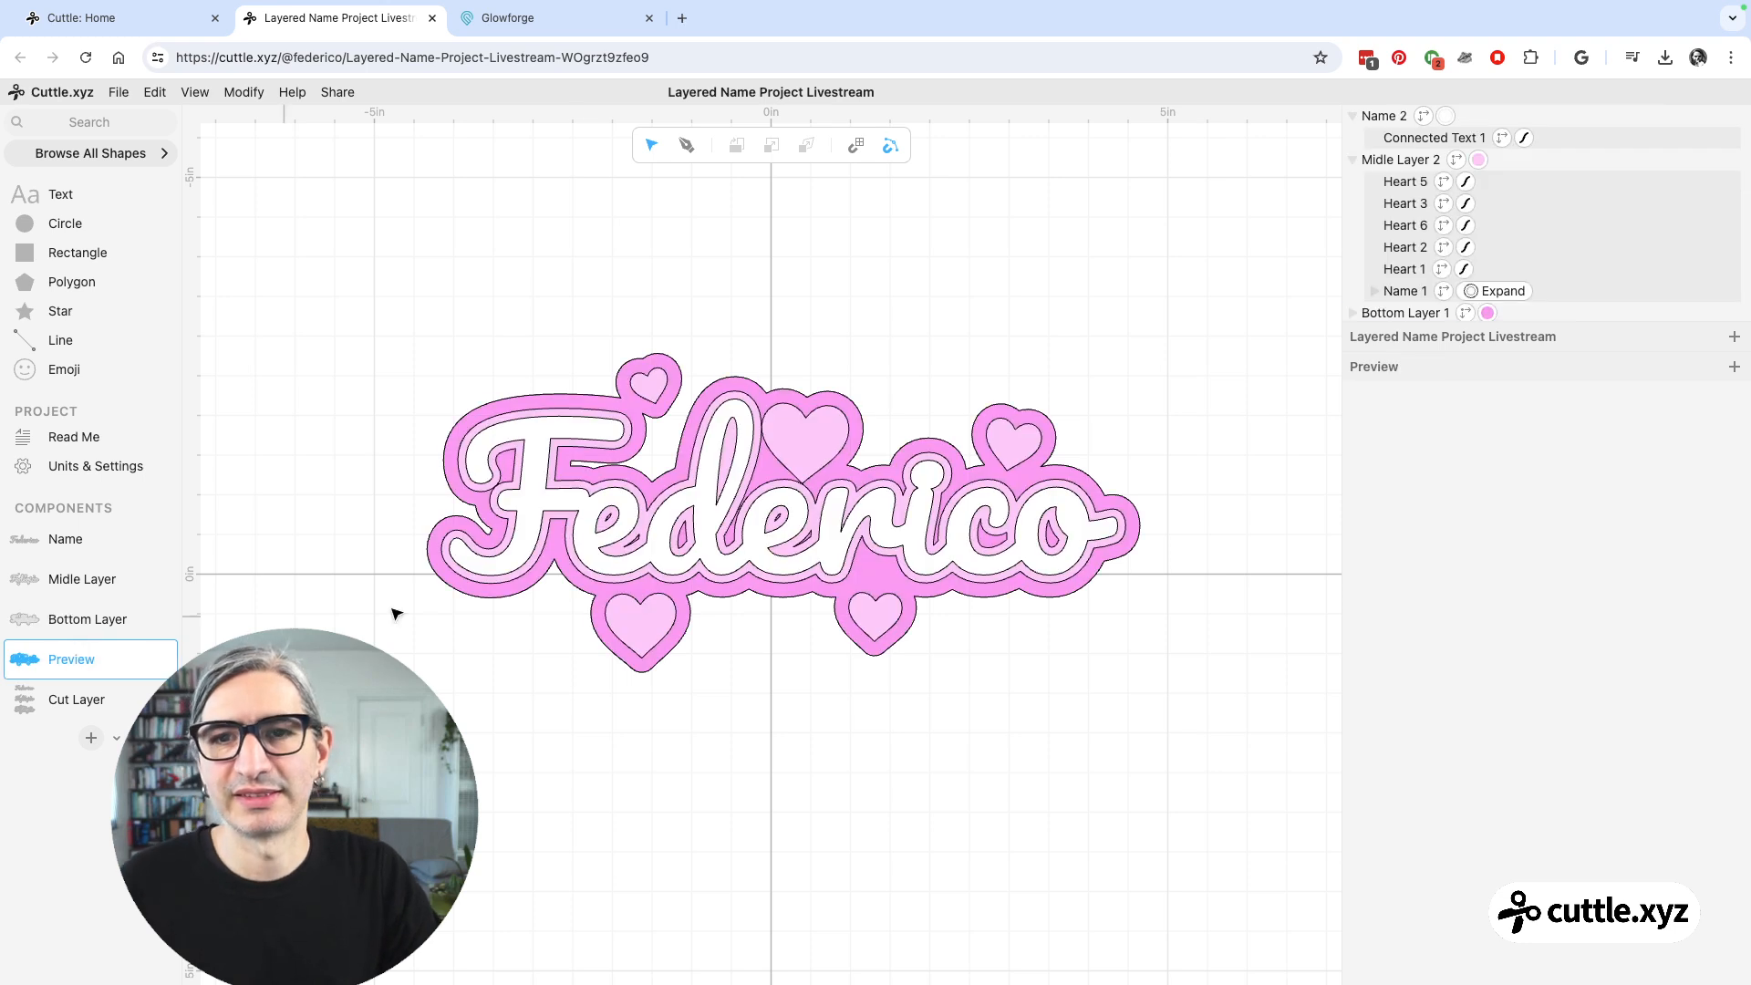
# - Move the small upper left heart down to about x -1.41, y -1.62, and nudge the large upper middle heart slightly right and up
pyautogui.click(658, 383)
pyautogui.click(664, 386)
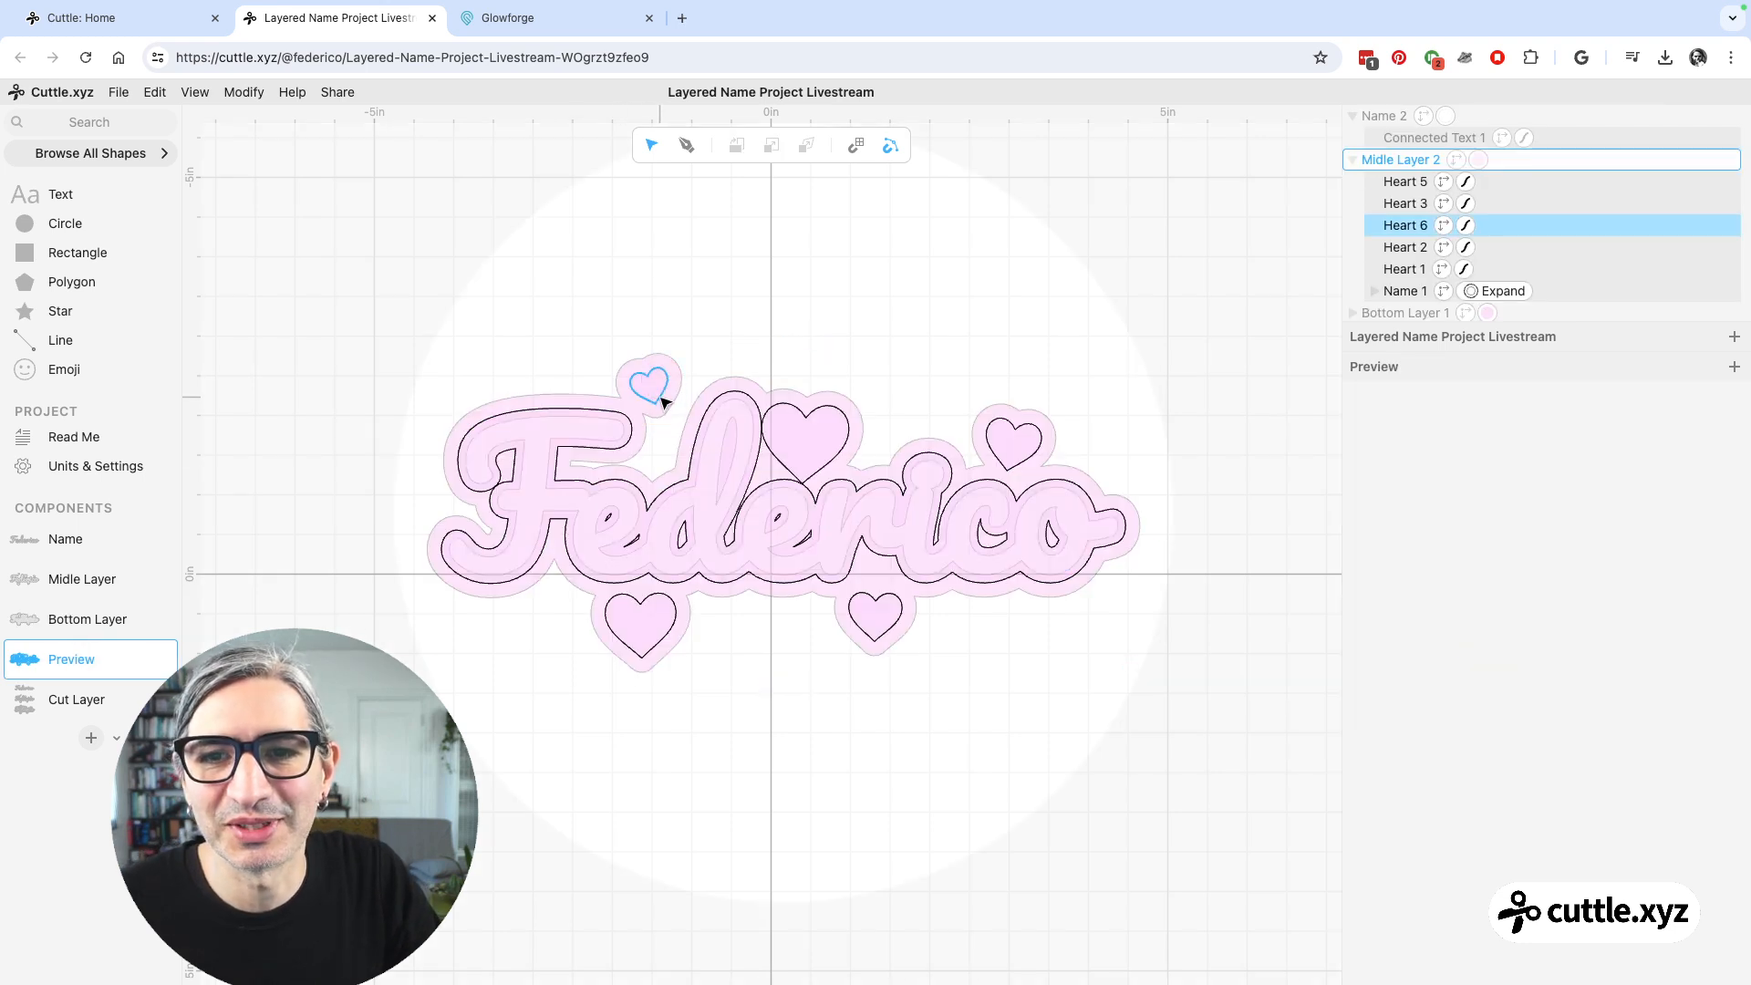
pyautogui.moveTo(658, 402); pyautogui.dragTo(667, 461)
pyautogui.click(785, 264)
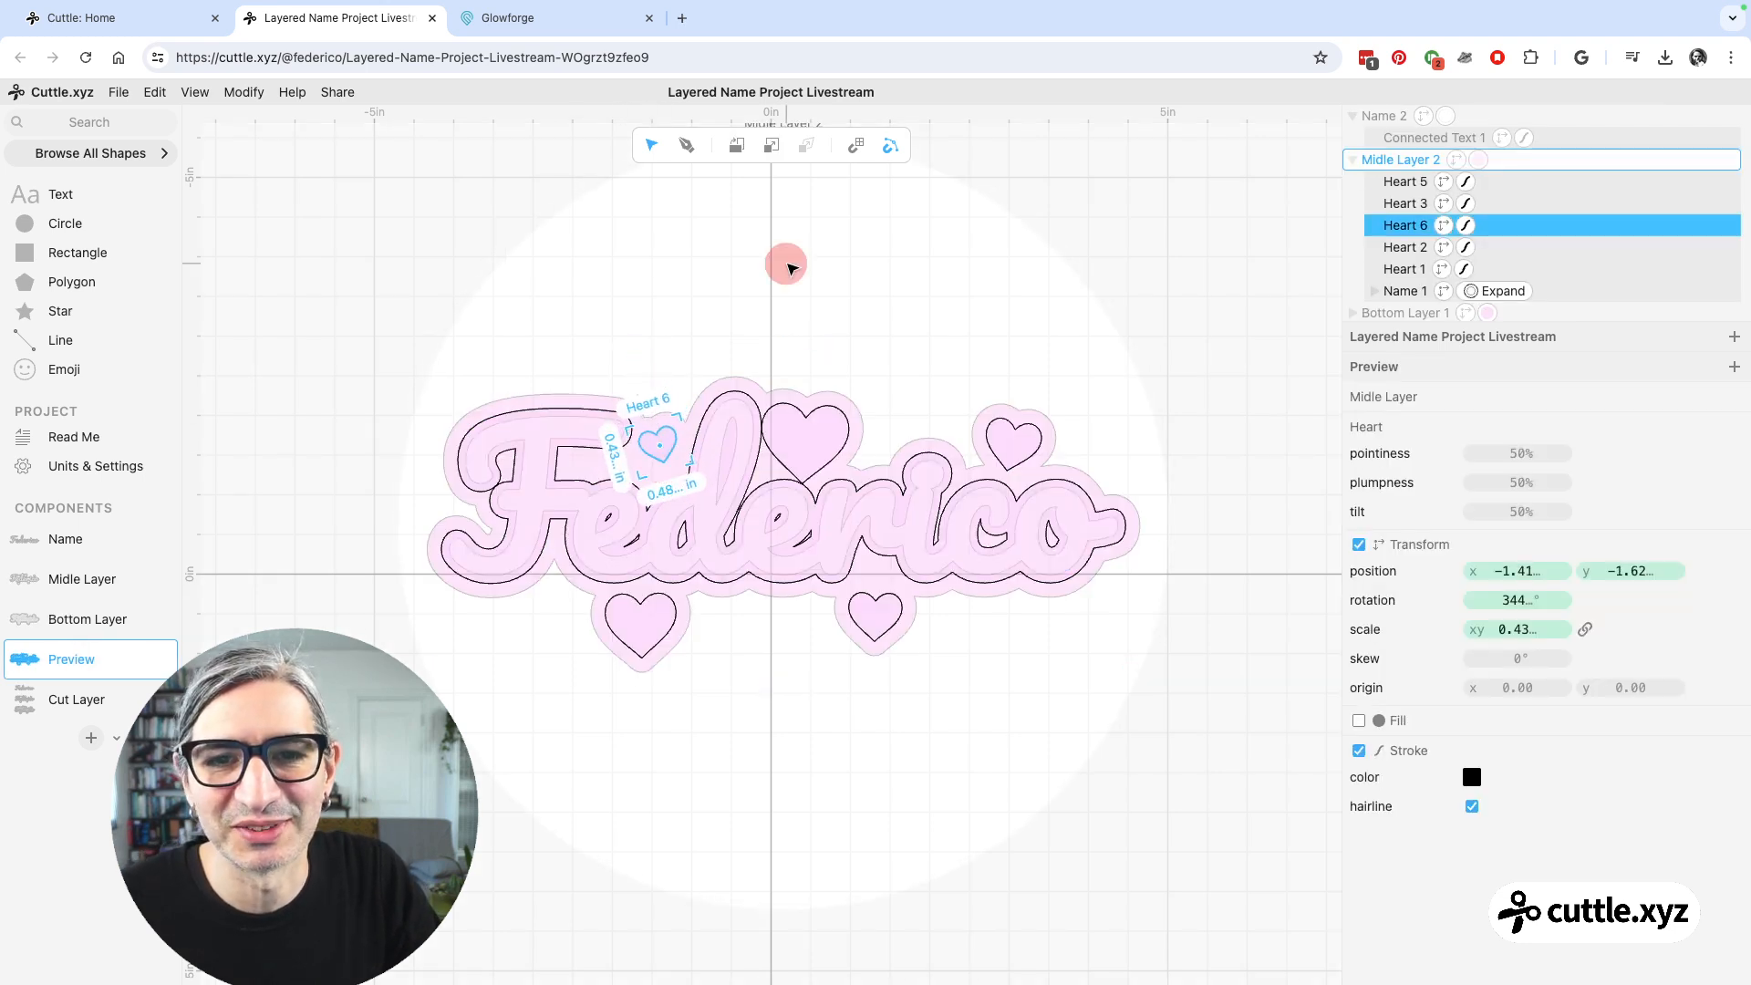
pyautogui.click(814, 410)
pyautogui.click(821, 416)
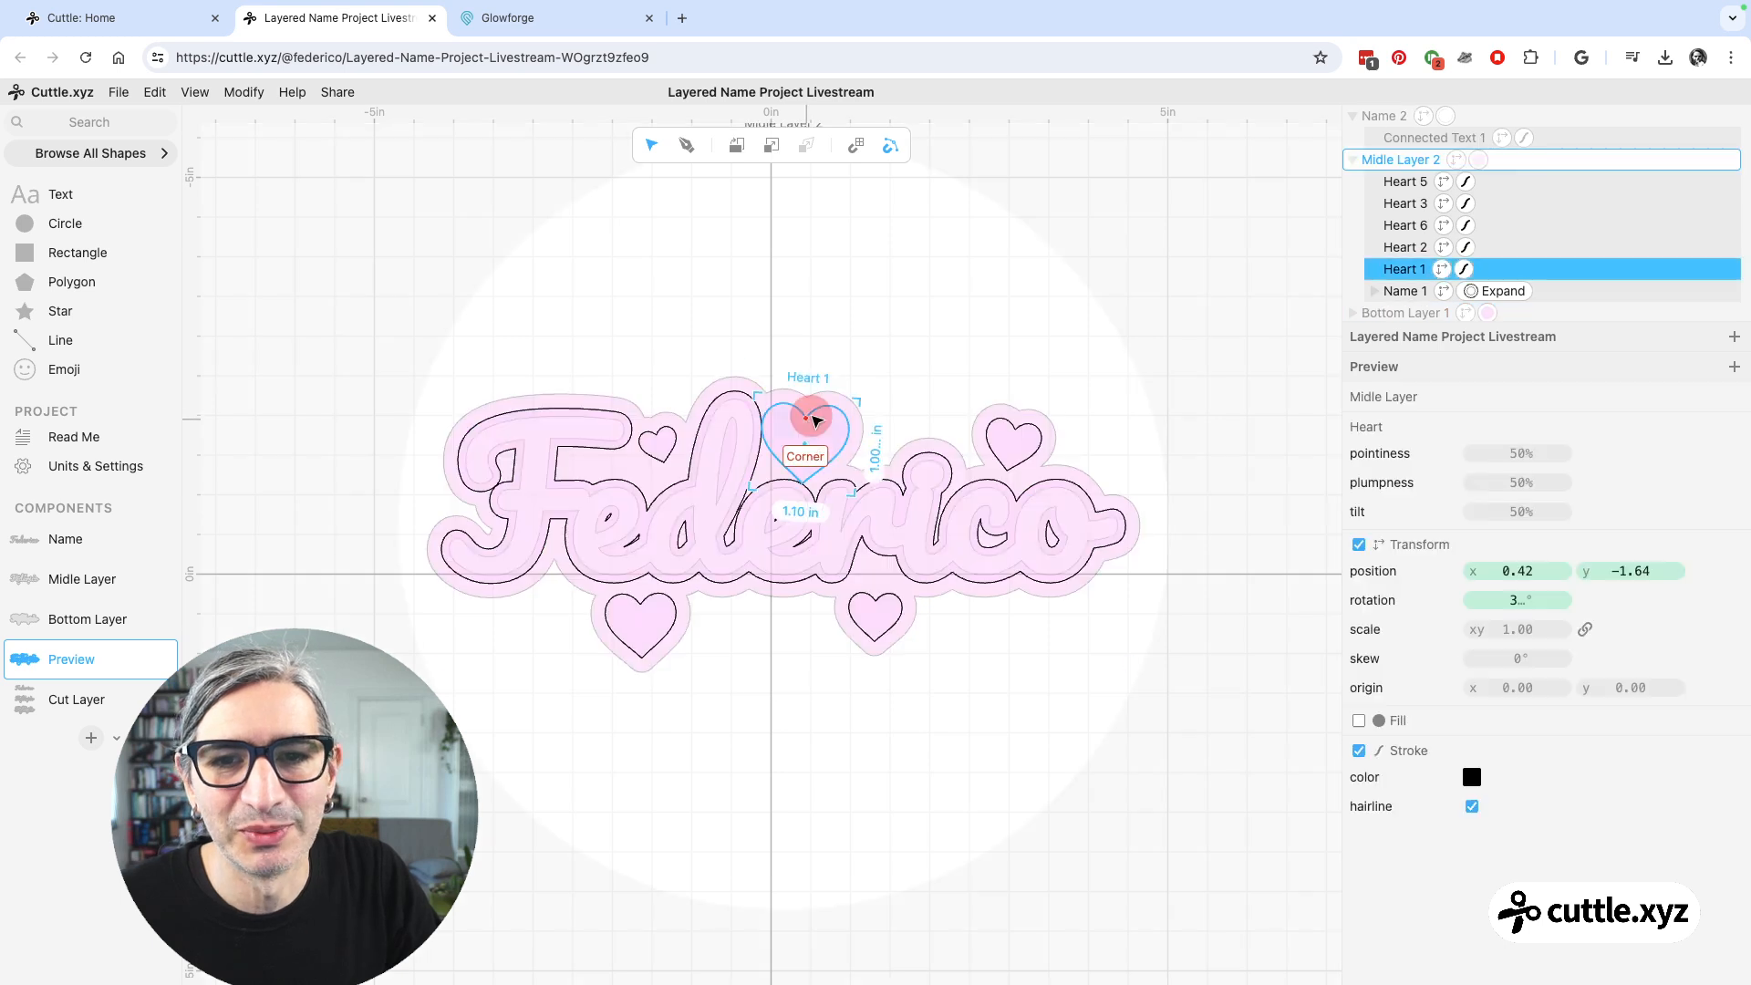
pyautogui.click(907, 256)
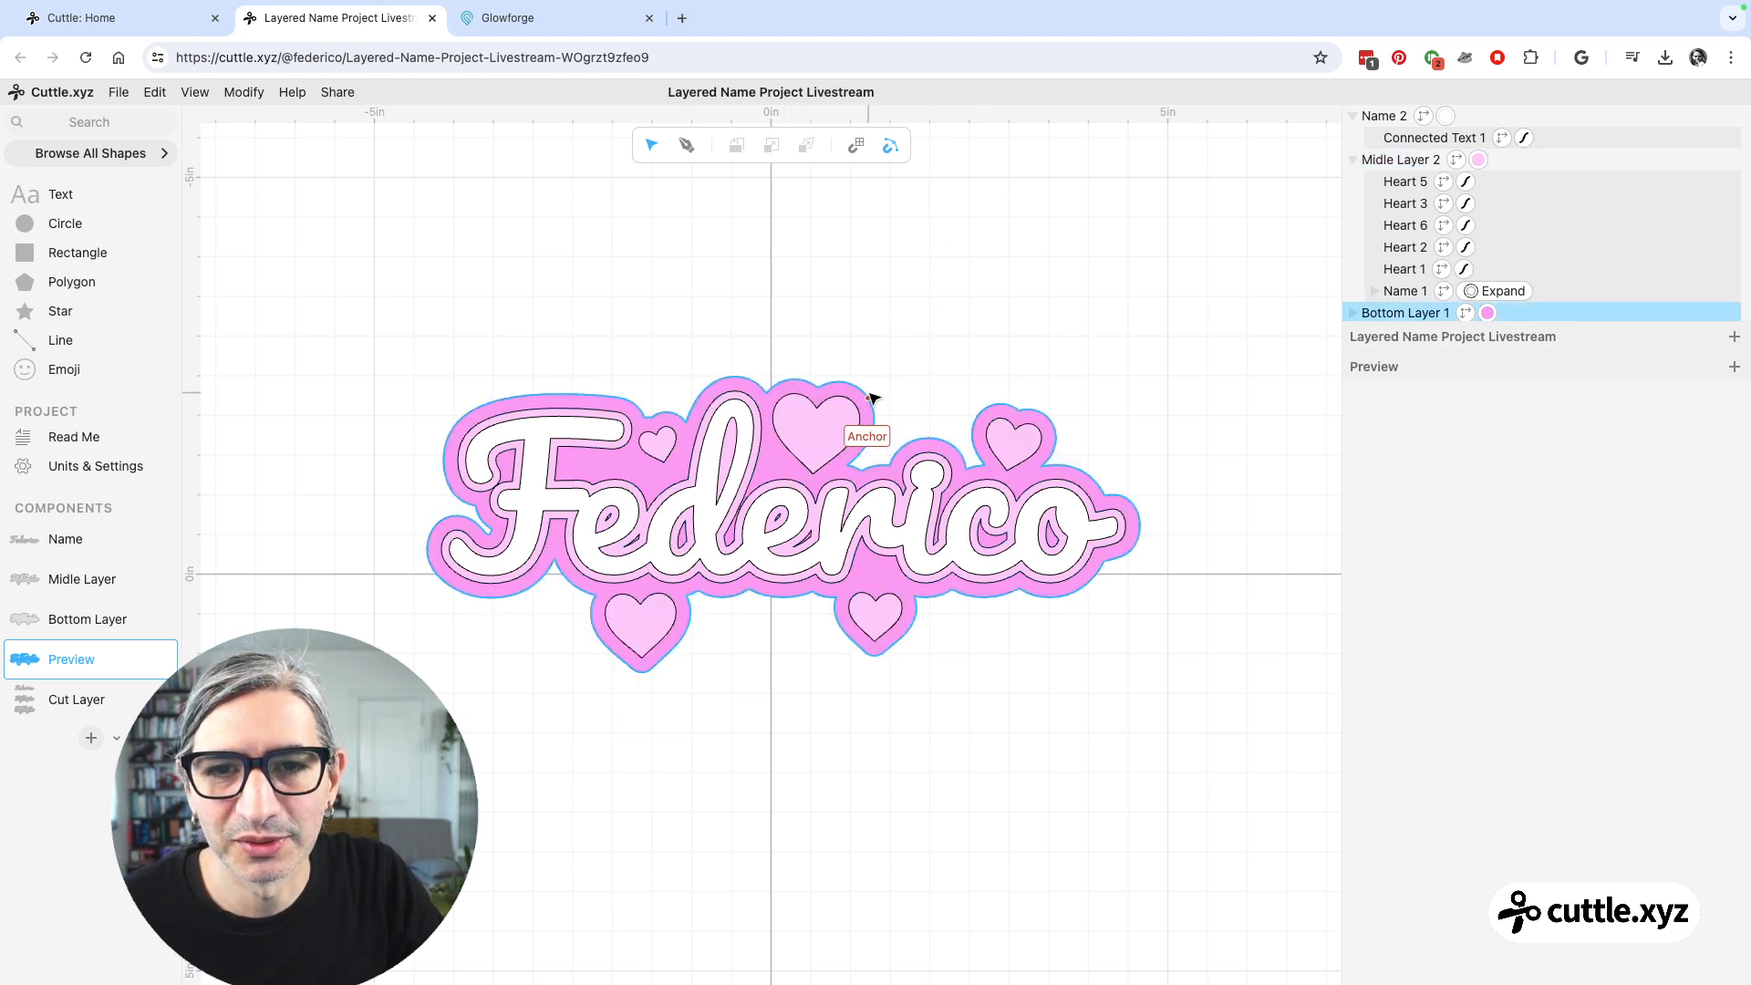
# - Increase the Expand distance of the bottom layer to widen its border around the lettering and hearts
pyautogui.click(869, 401)
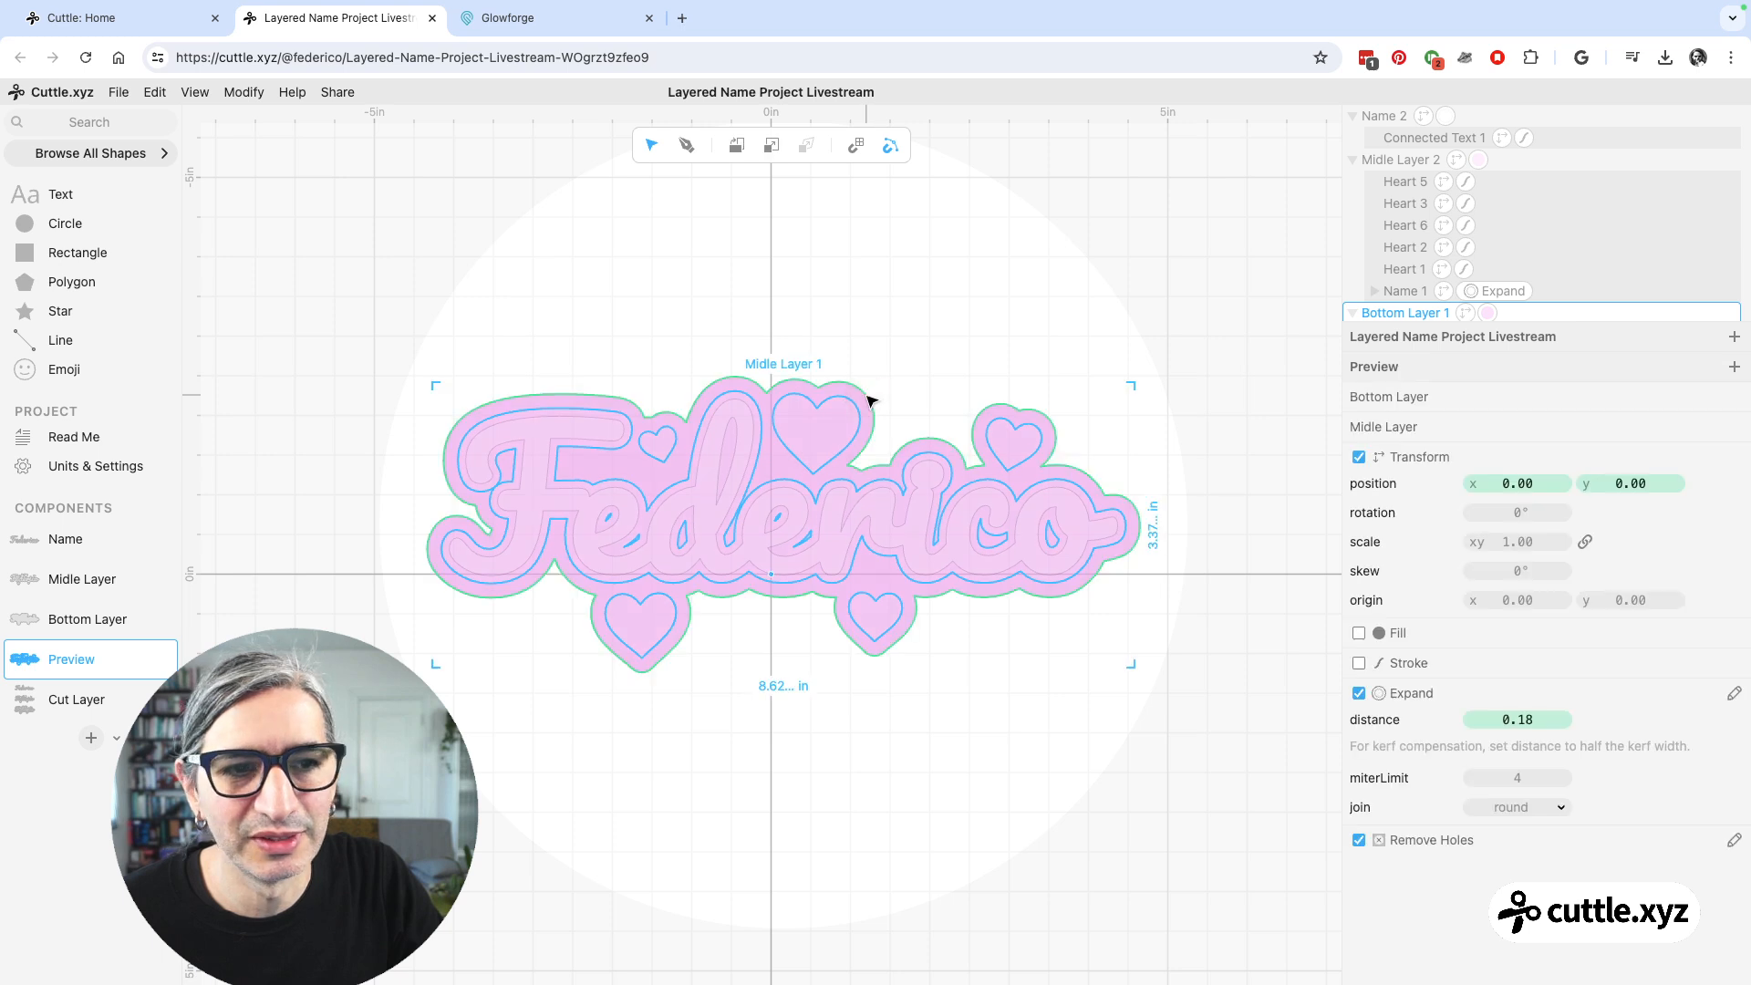
pyautogui.moveTo(1507, 720); pyautogui.dragTo(1543, 717)
pyautogui.click(1209, 703)
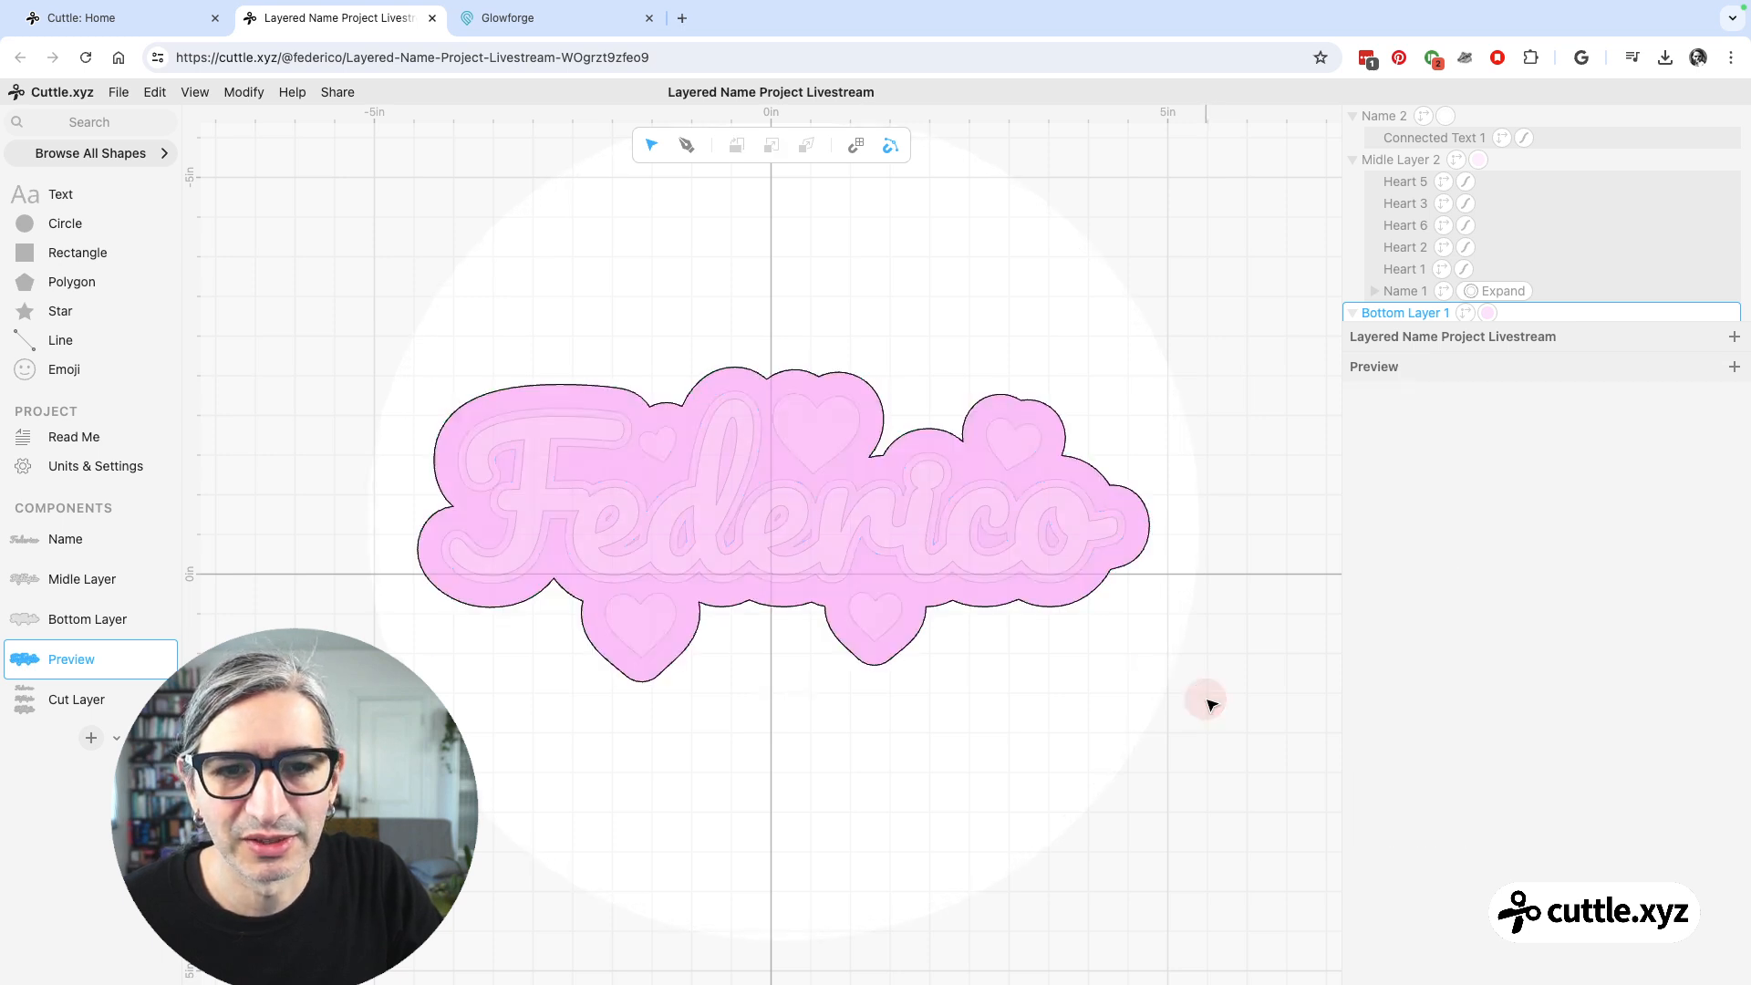
# - Slightly increase the Expand distance of the name outline inside the middle layer
pyautogui.click(1082, 490)
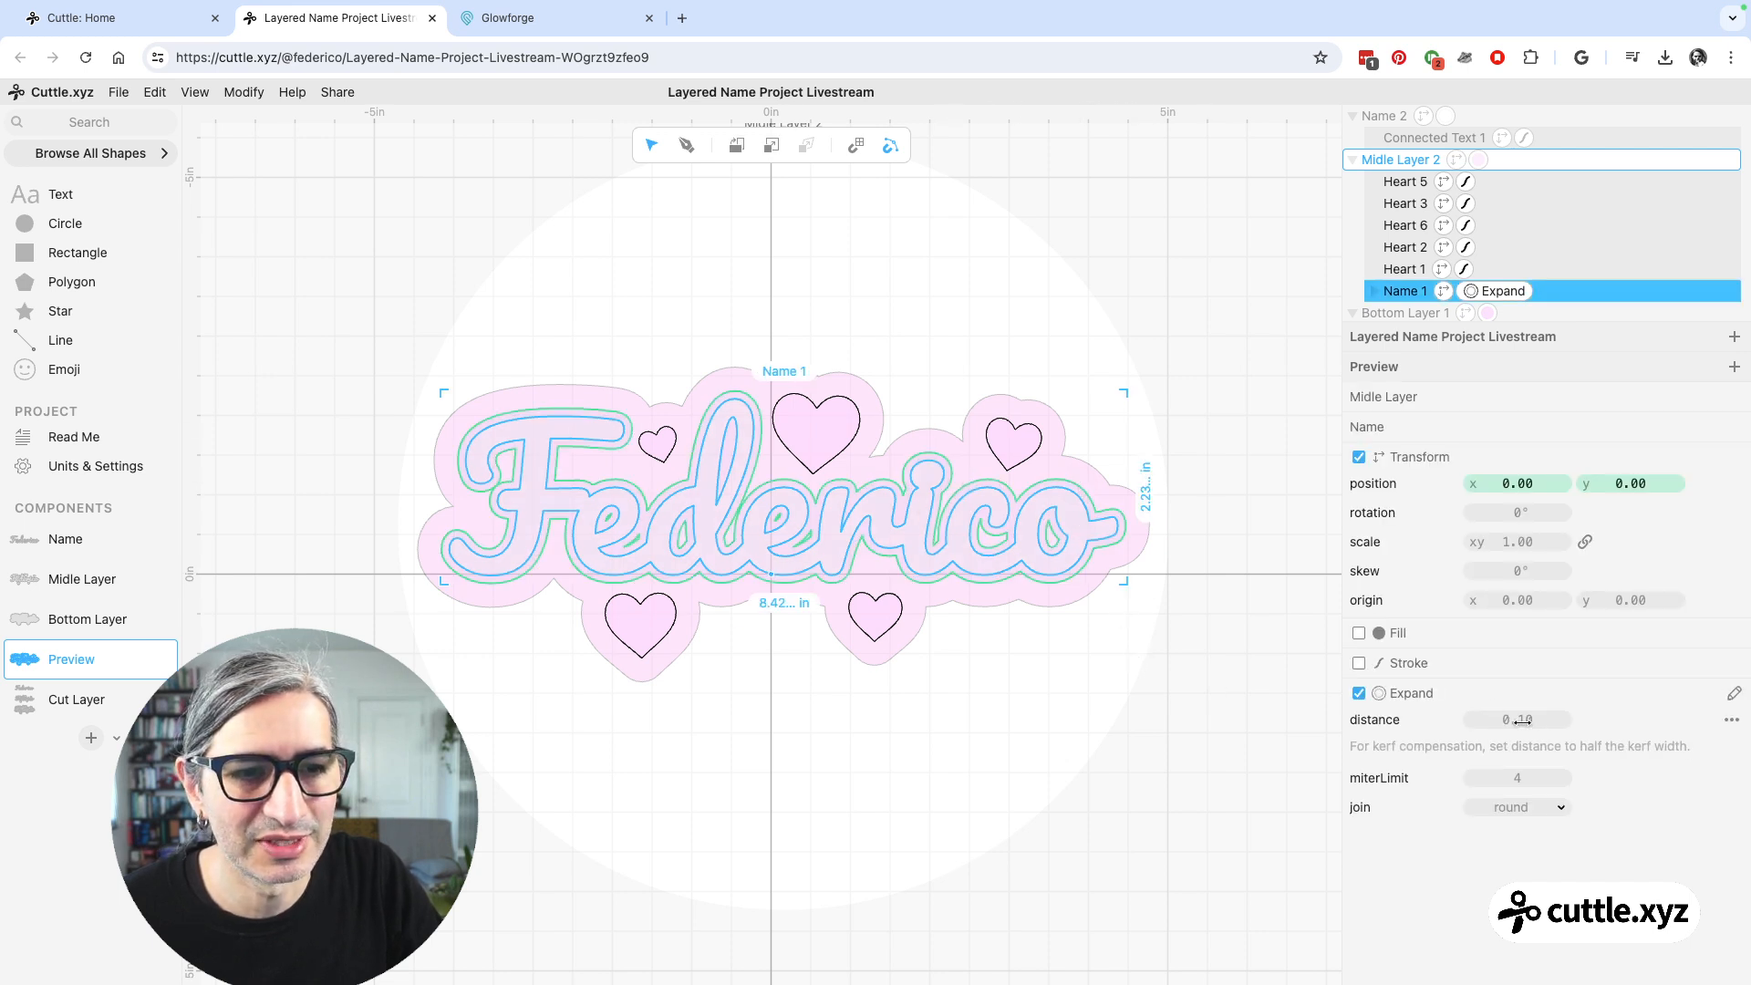
pyautogui.moveTo(1521, 721); pyautogui.dragTo(1531, 721)
pyautogui.click(1141, 710)
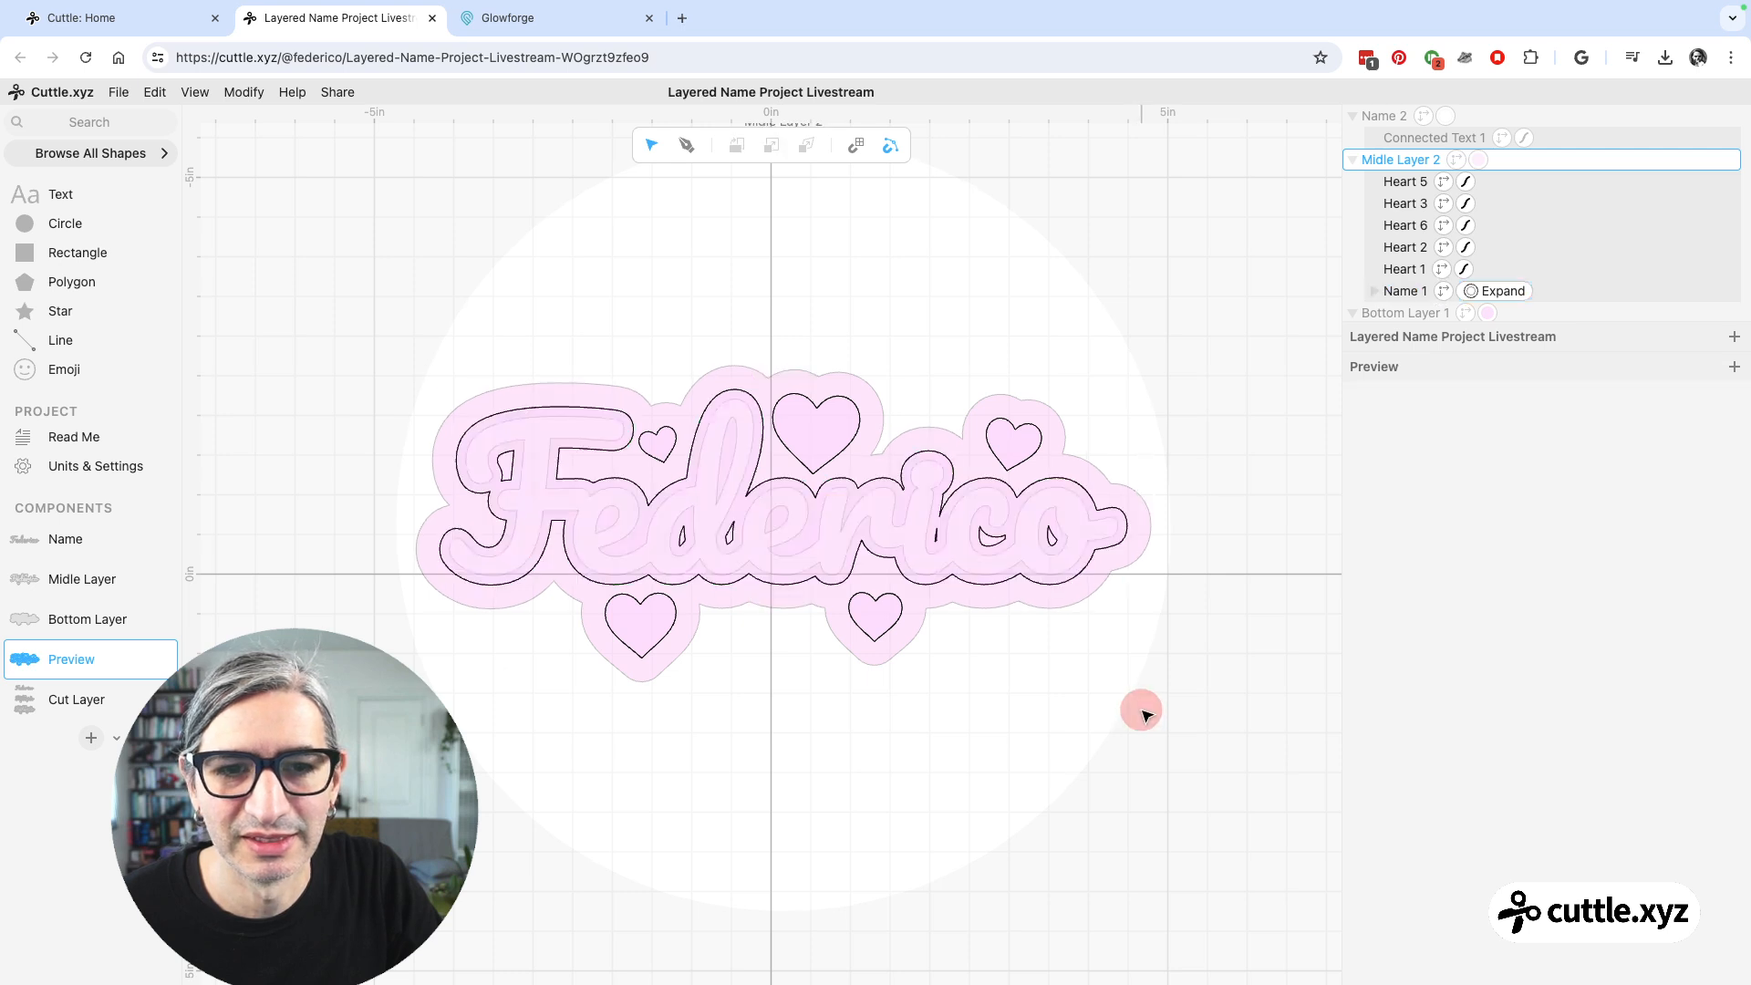